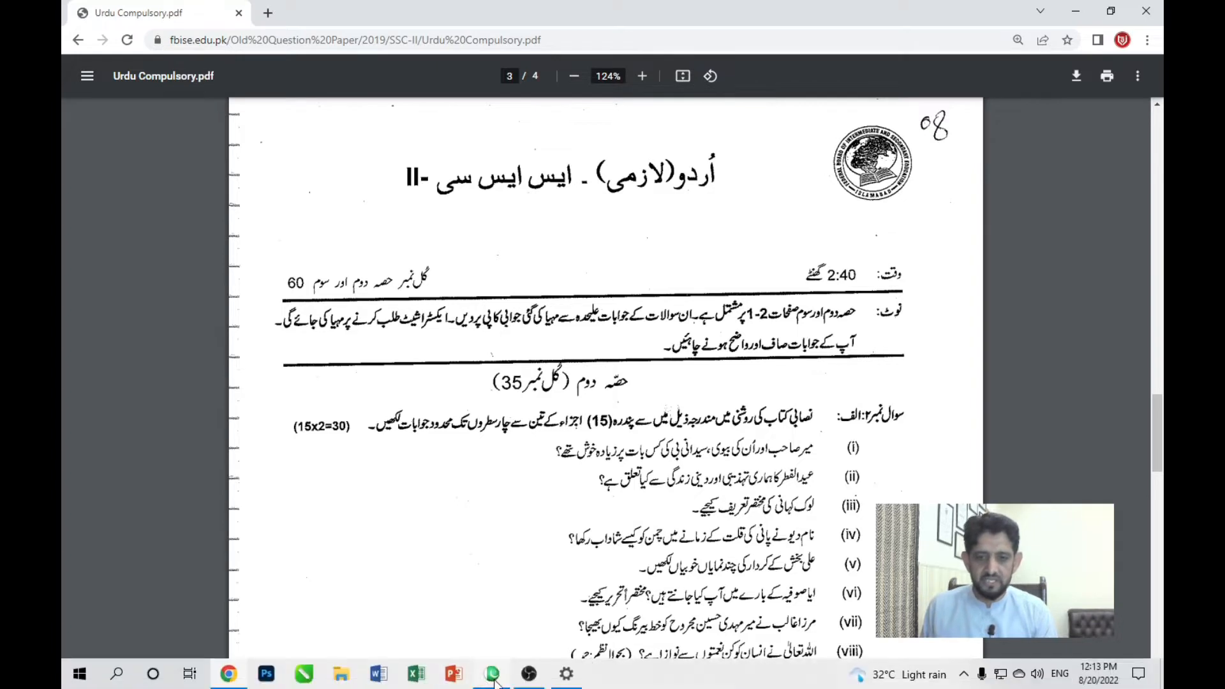
Switch to Urdu InPage, close the open document without saving it, and create a new blank document with the default settings
click(498, 681)
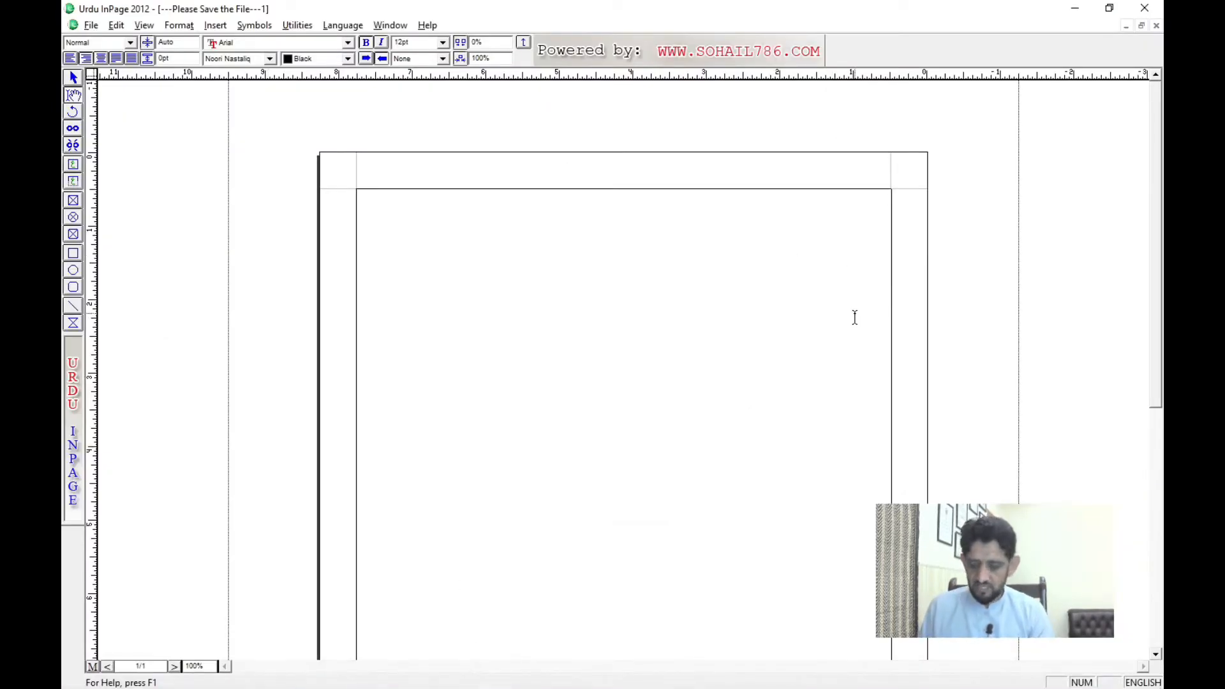
key(ctrl+F4)
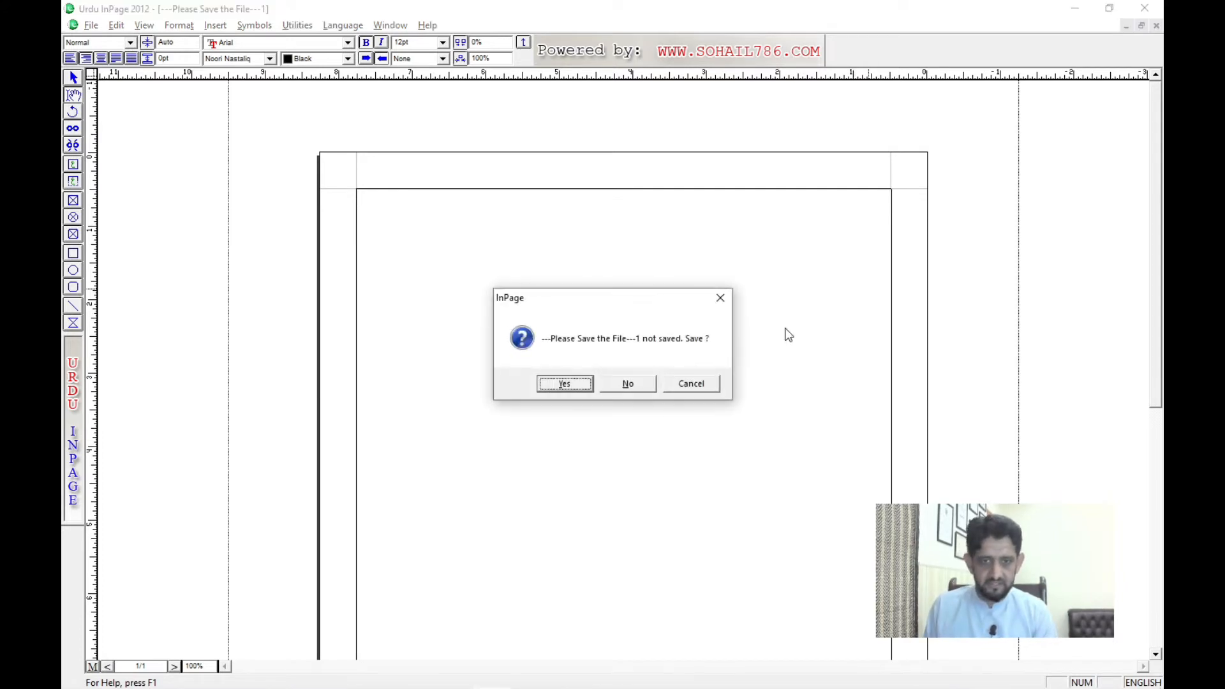
click(629, 386)
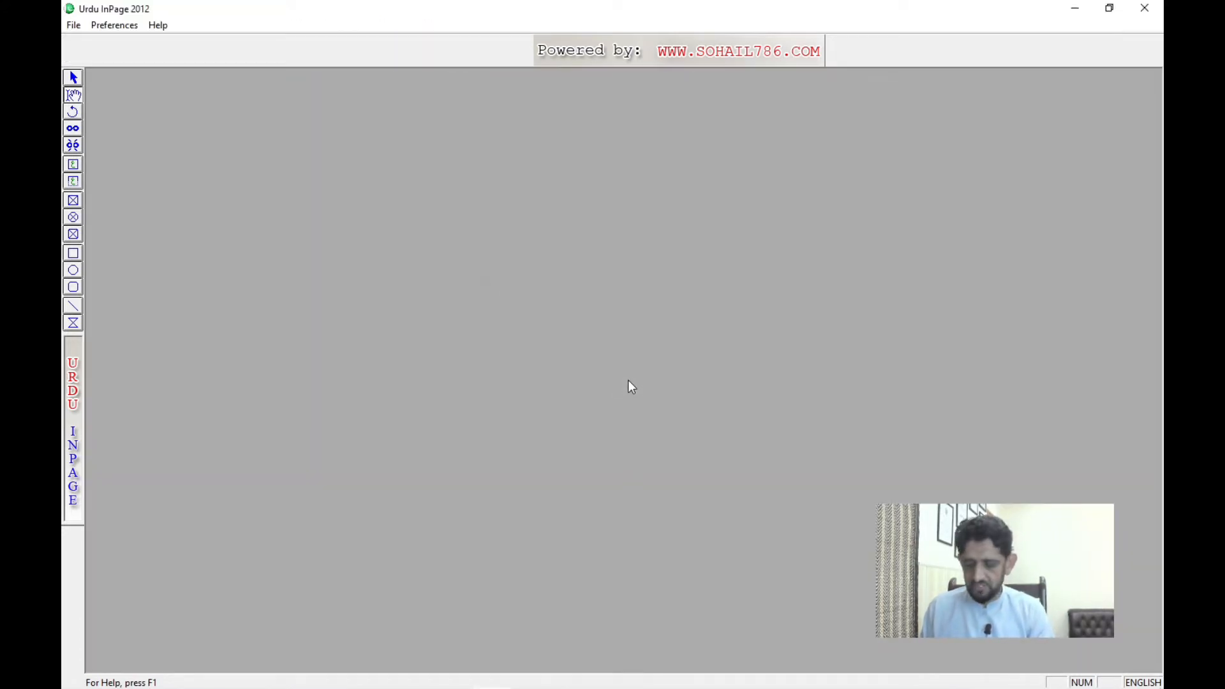
key(ctrl+n)
key(Return)
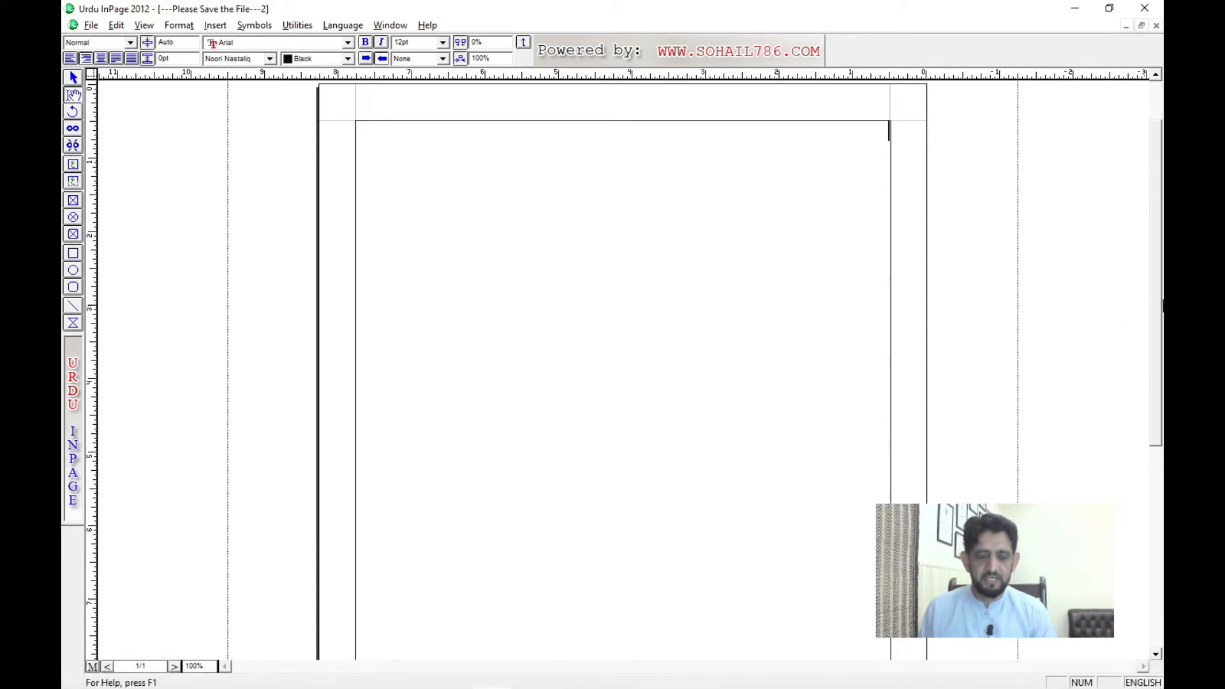
Centre-align the first line of the blank page and set the page zoom to 180%
key(alt+Tab)
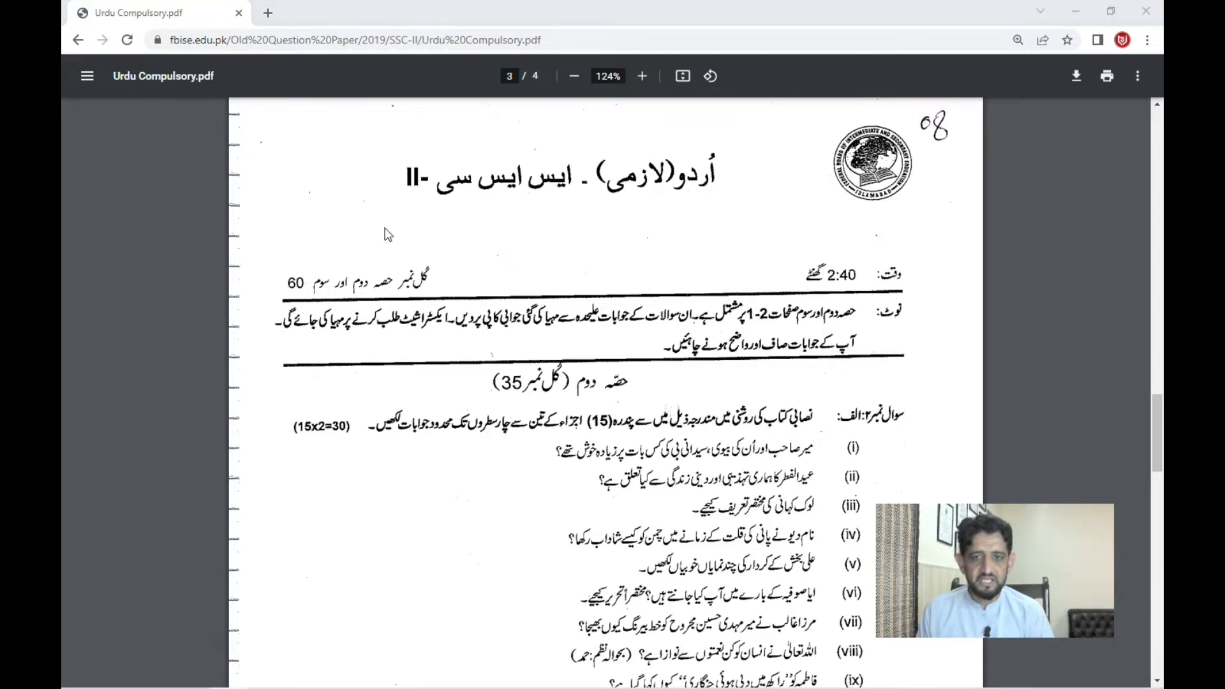
key(alt+Tab)
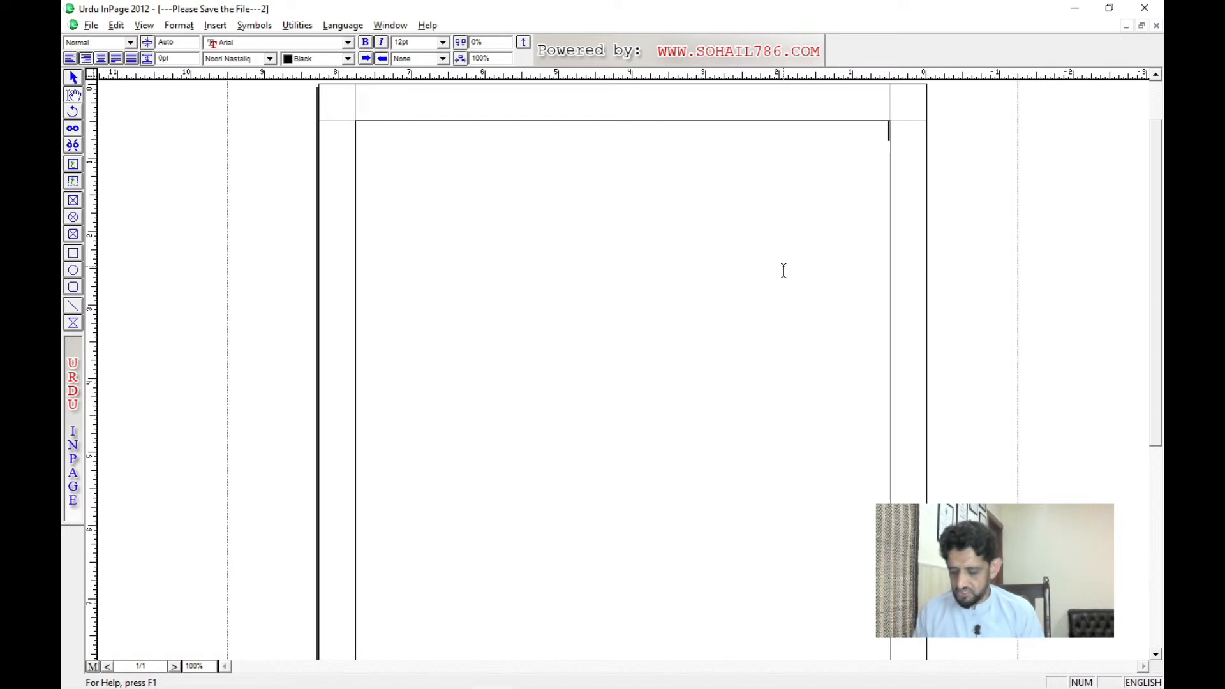
key(ctrl+e)
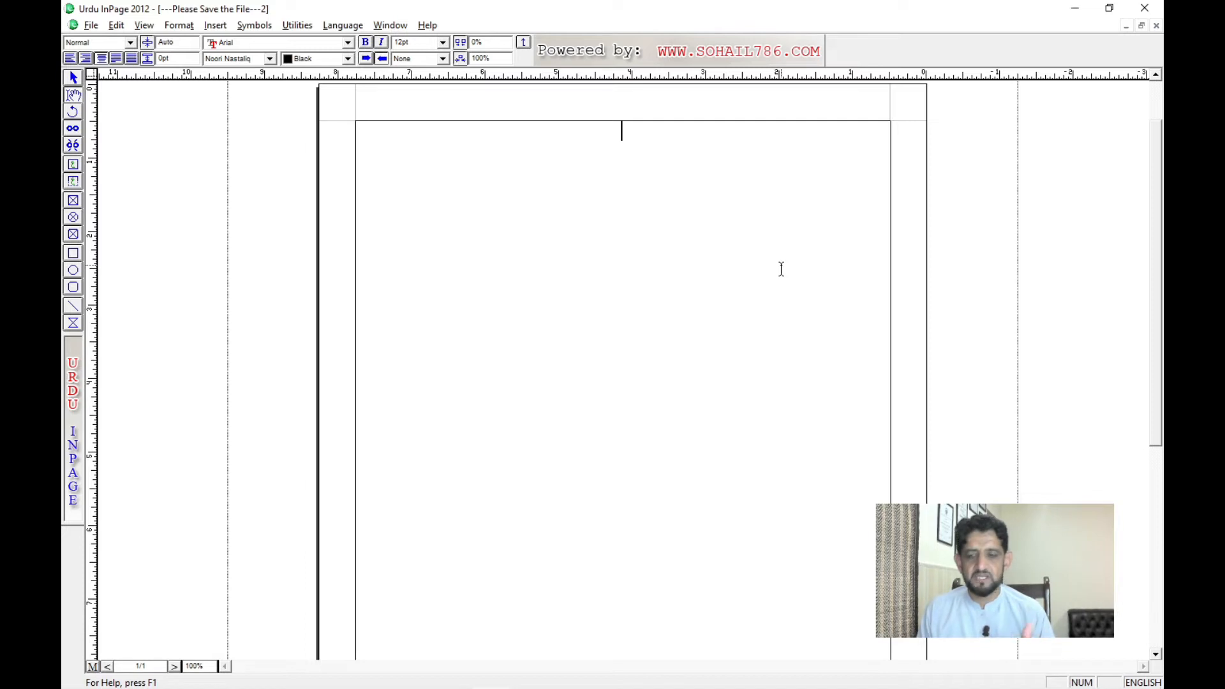
key(ctrl+2)
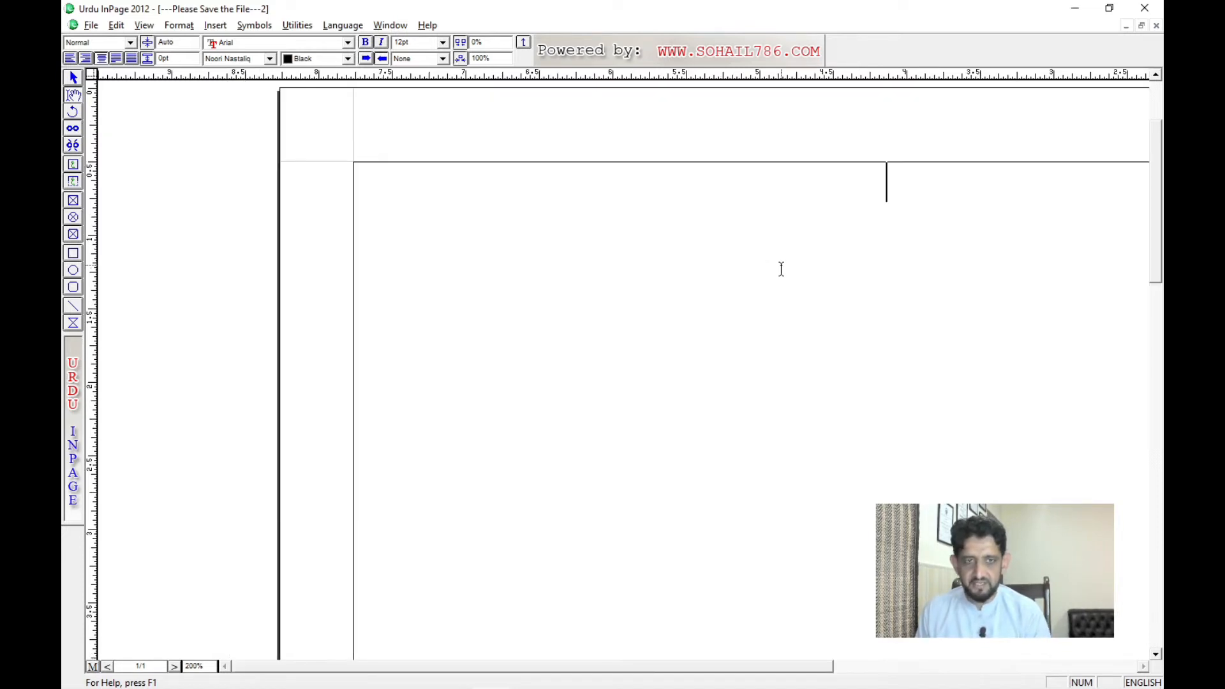
drag(926, 310, 683, 273)
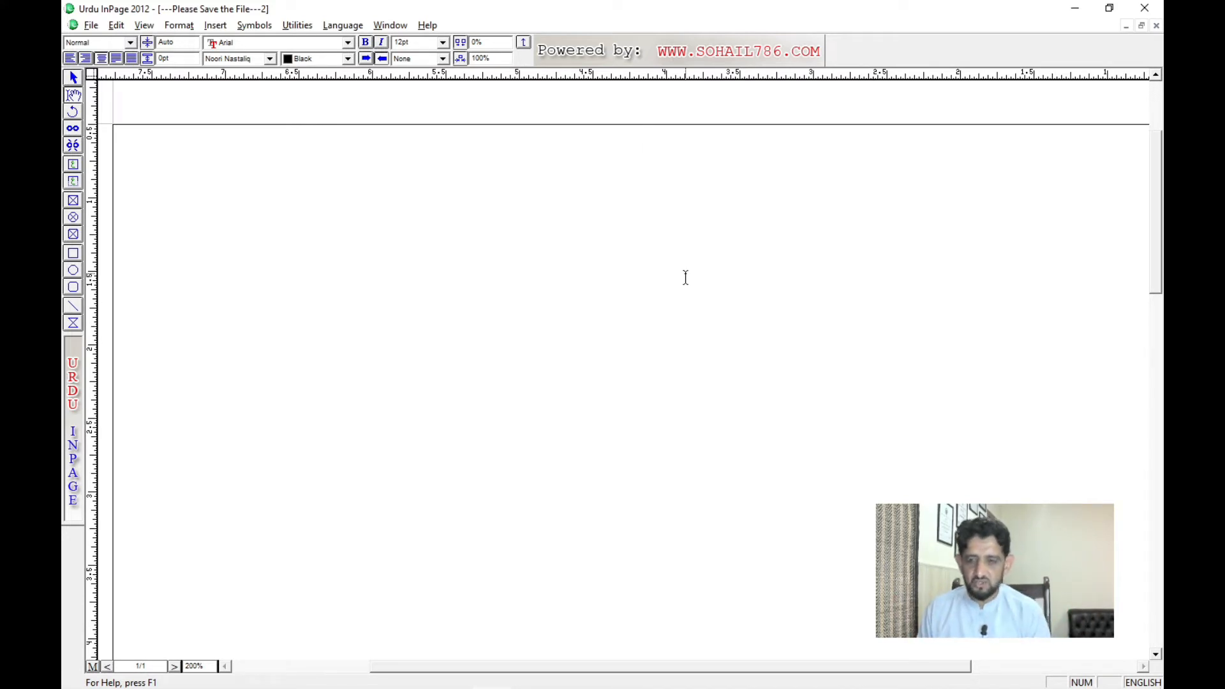
key(ctrl+alt+v)
text(180)
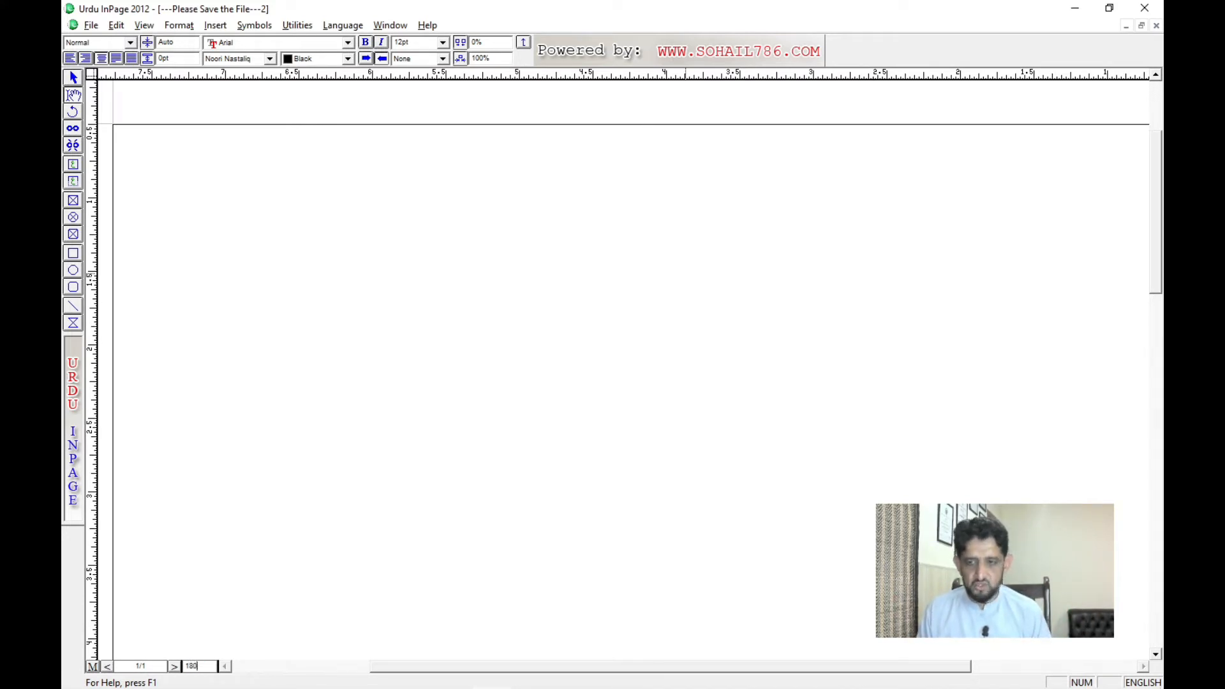
key(Return)
drag(607, 341, 638, 337)
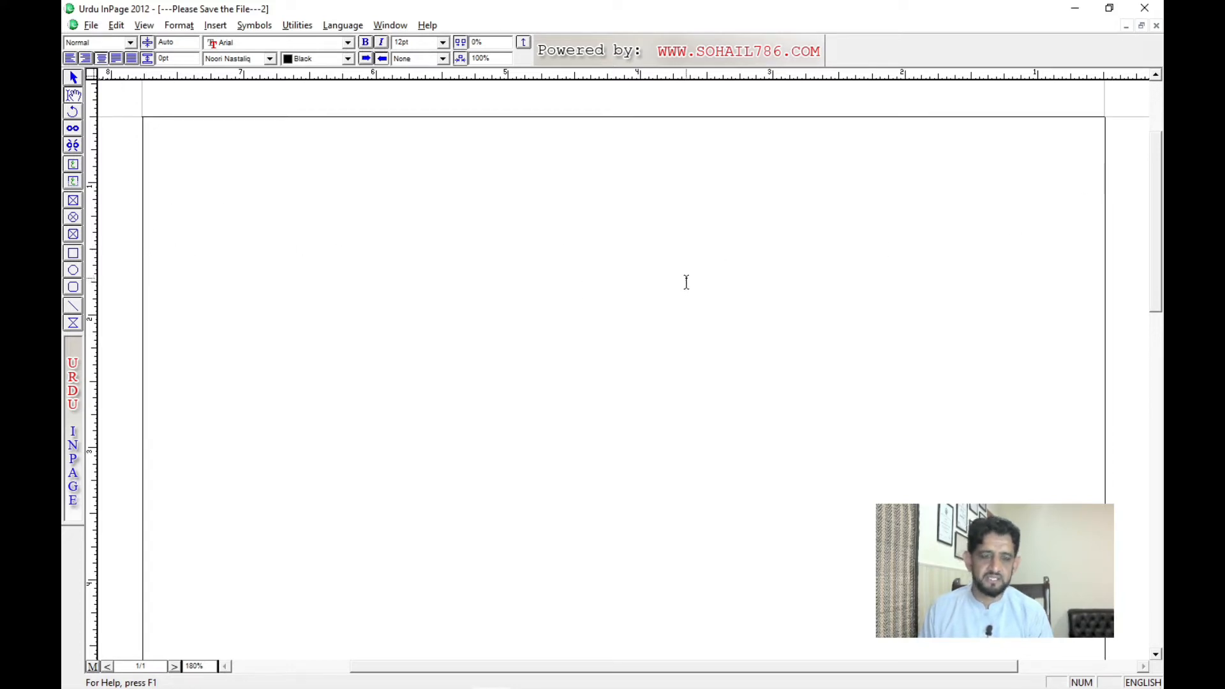
Switch the input language to Urdu and enter اردو(لازمی) as the start of the heading, following the question paper PDF
key(alt+Tab)
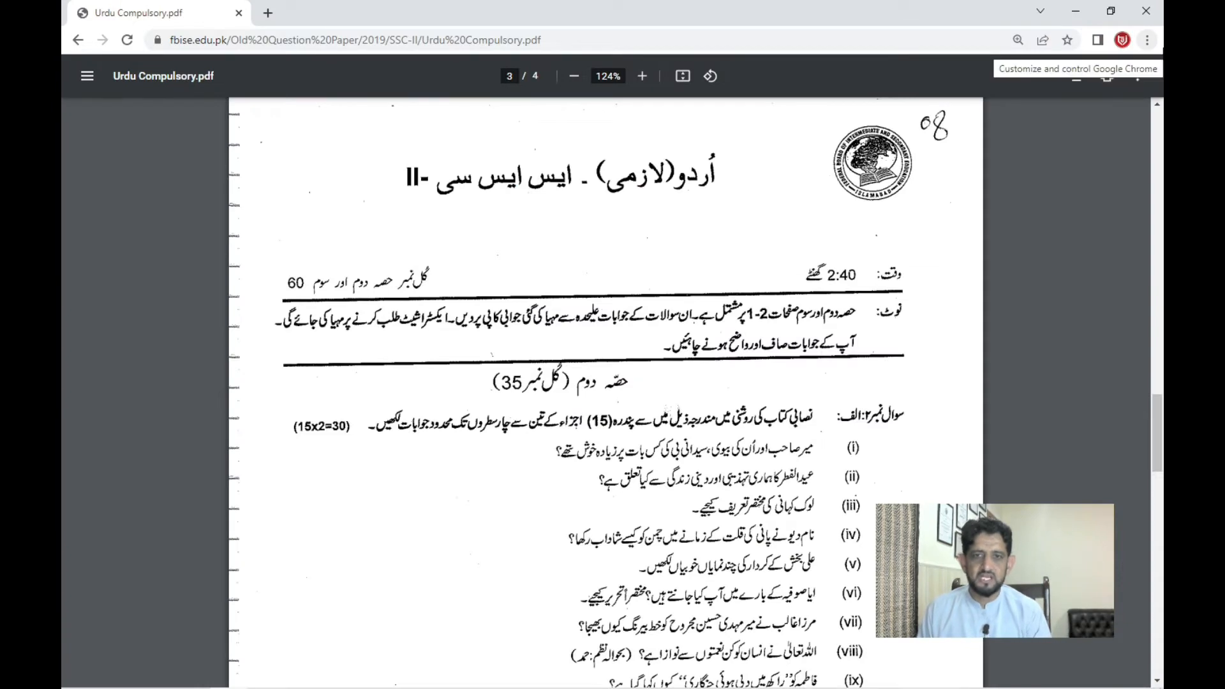
key(alt+Tab)
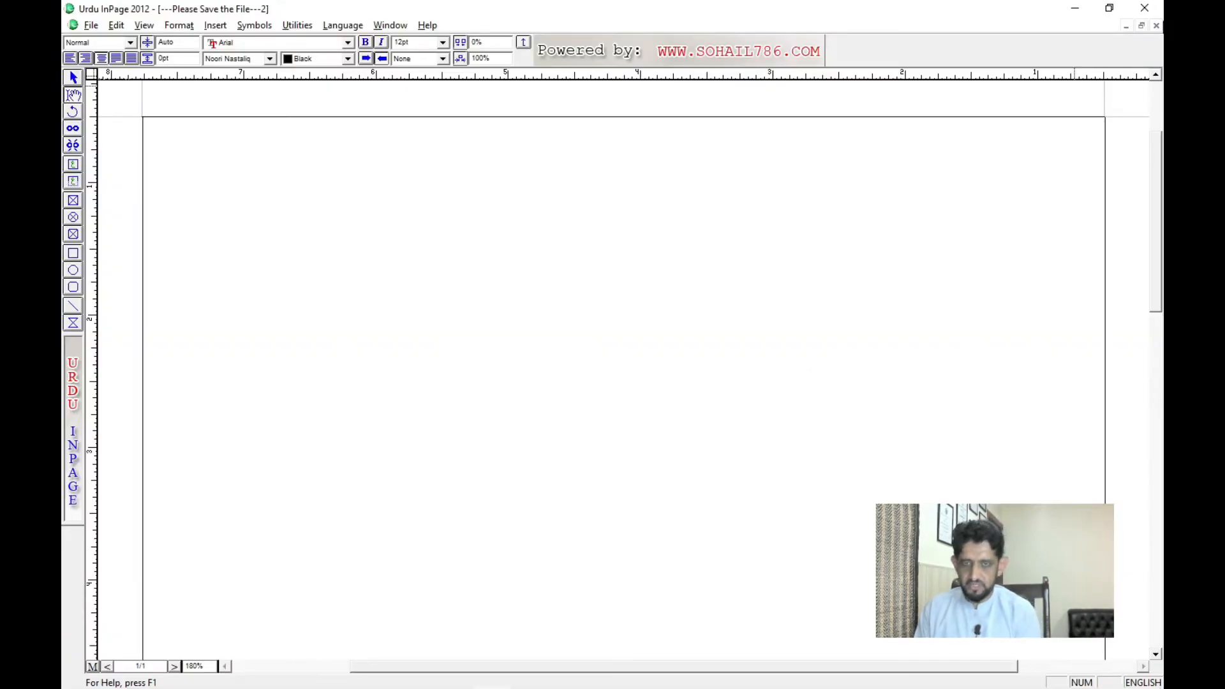
text(as)
key(BackSpace)
key(BackSpace)
key(ctrl+space)
text(اردولا)
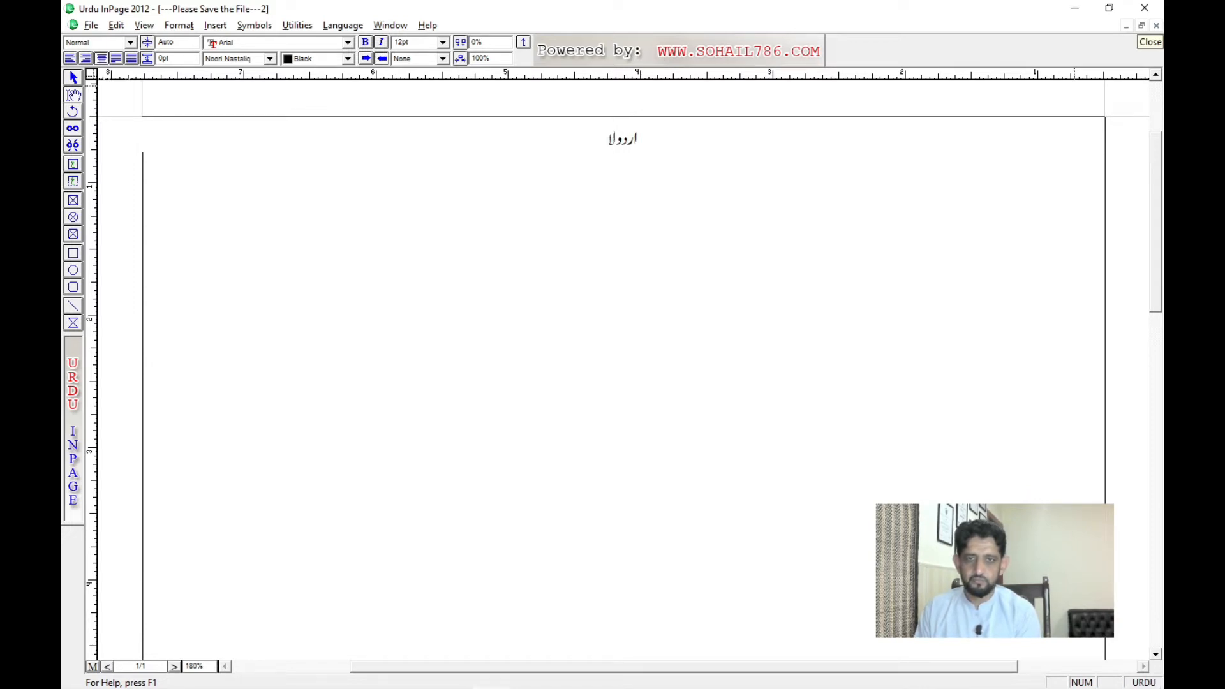
text(زمی)
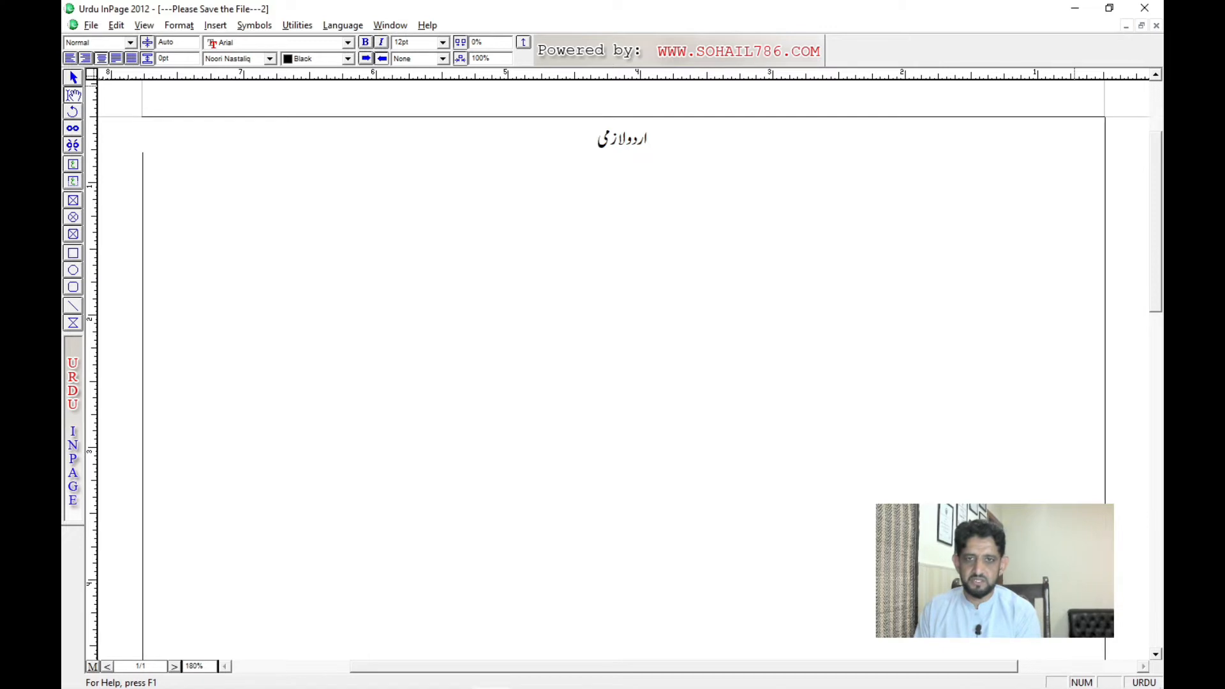
text())
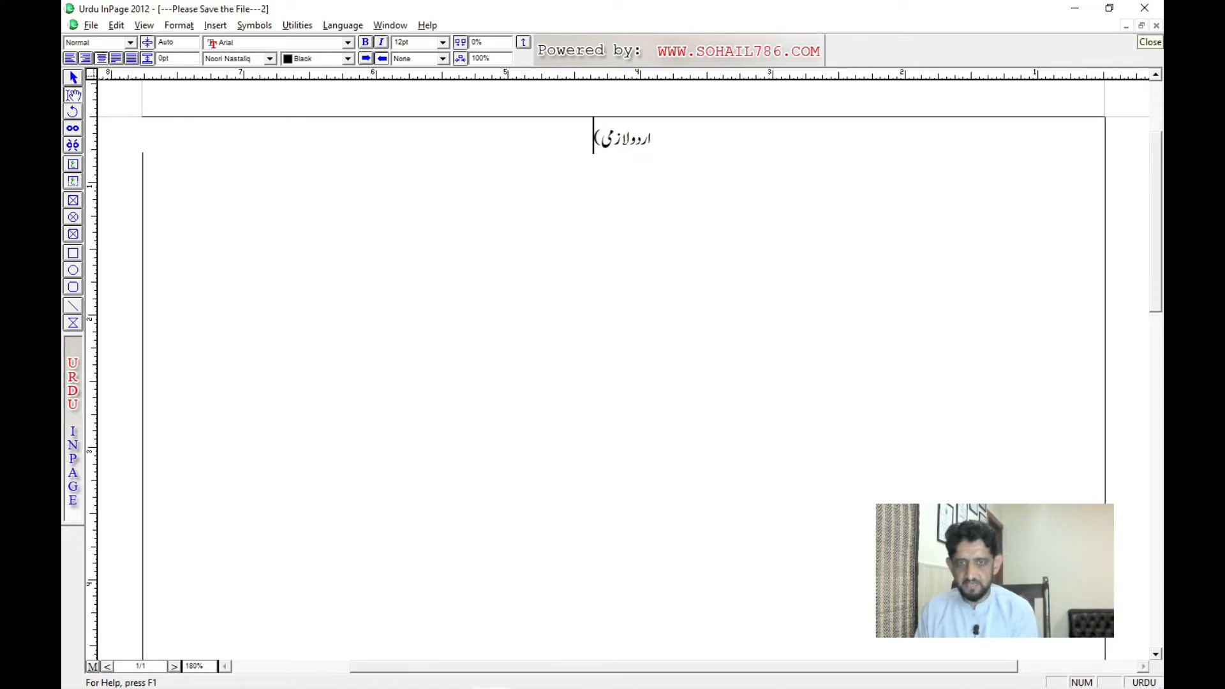
key(ctrl+Right)
key(ctrl+Right)
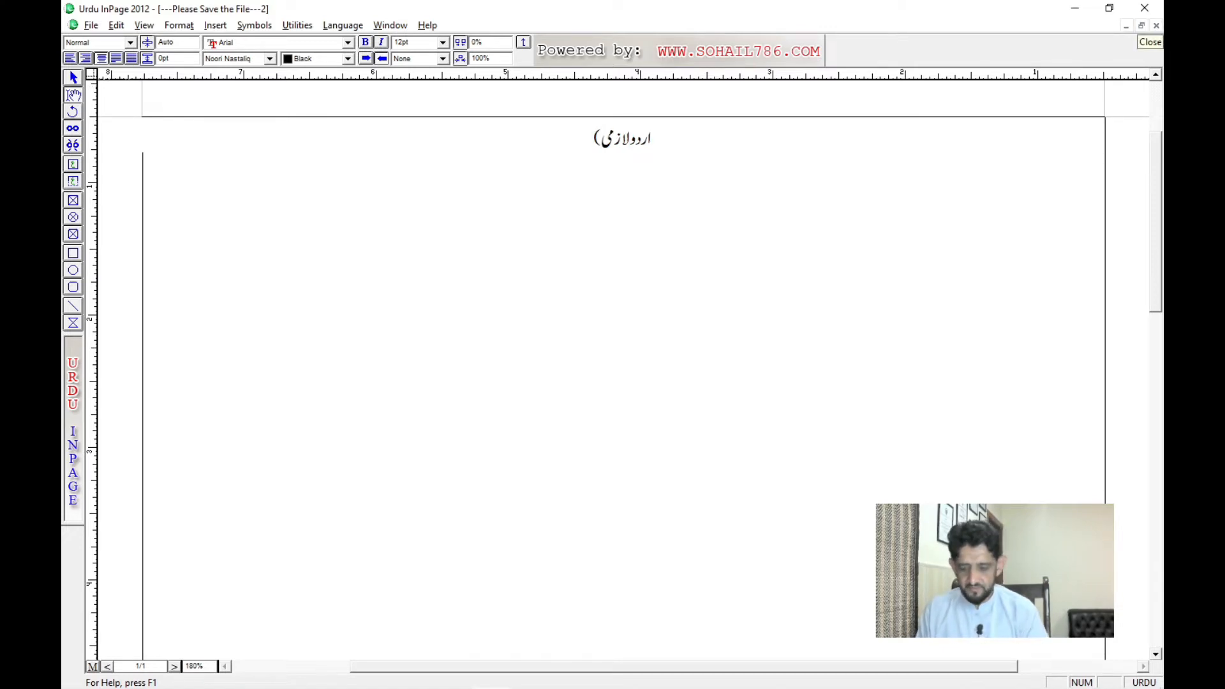
text(()
key(End)
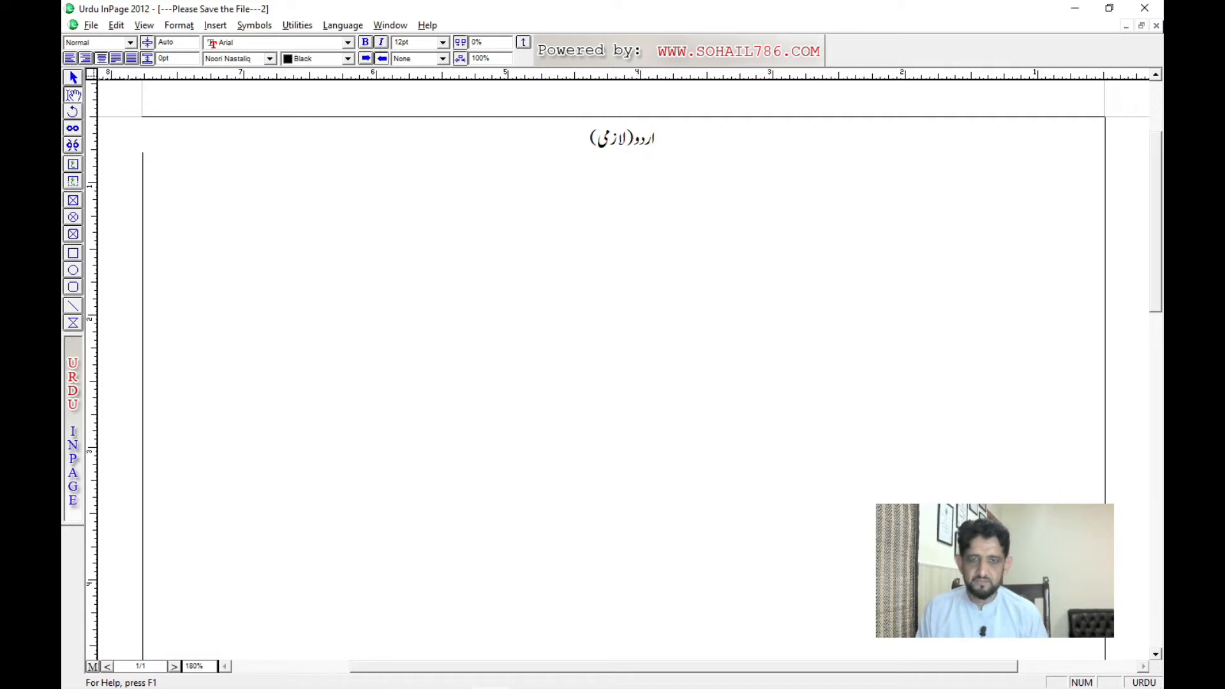
Complete the heading by adding ۔ایس ایس سی۔ in Urdu and II in English after the closing bracket
key(alt+Tab)
key(alt+Tab)
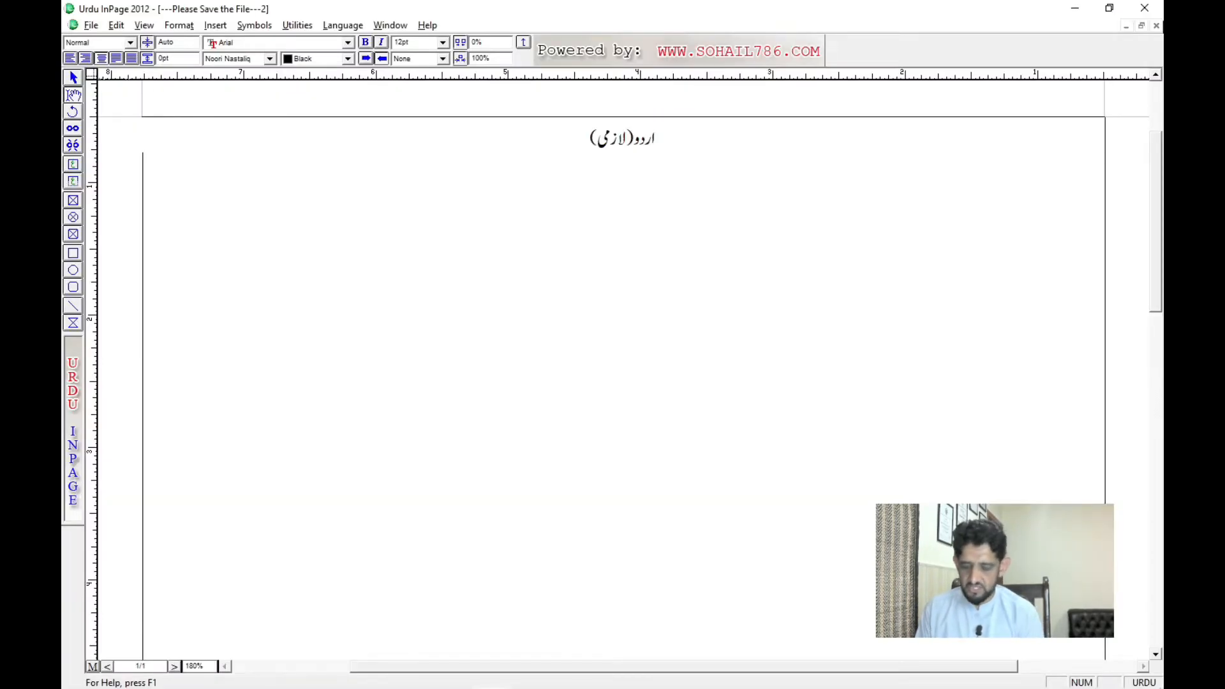
text(۔)
key(alt+Tab)
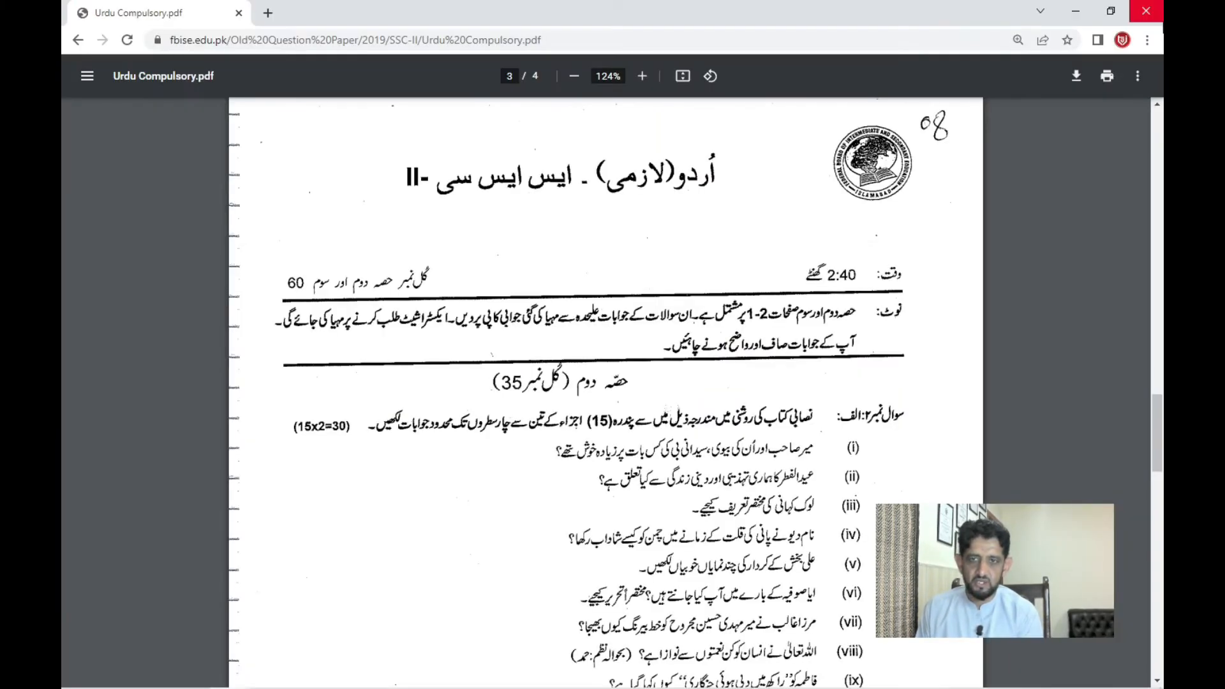
key(alt+Tab)
text(ایس)
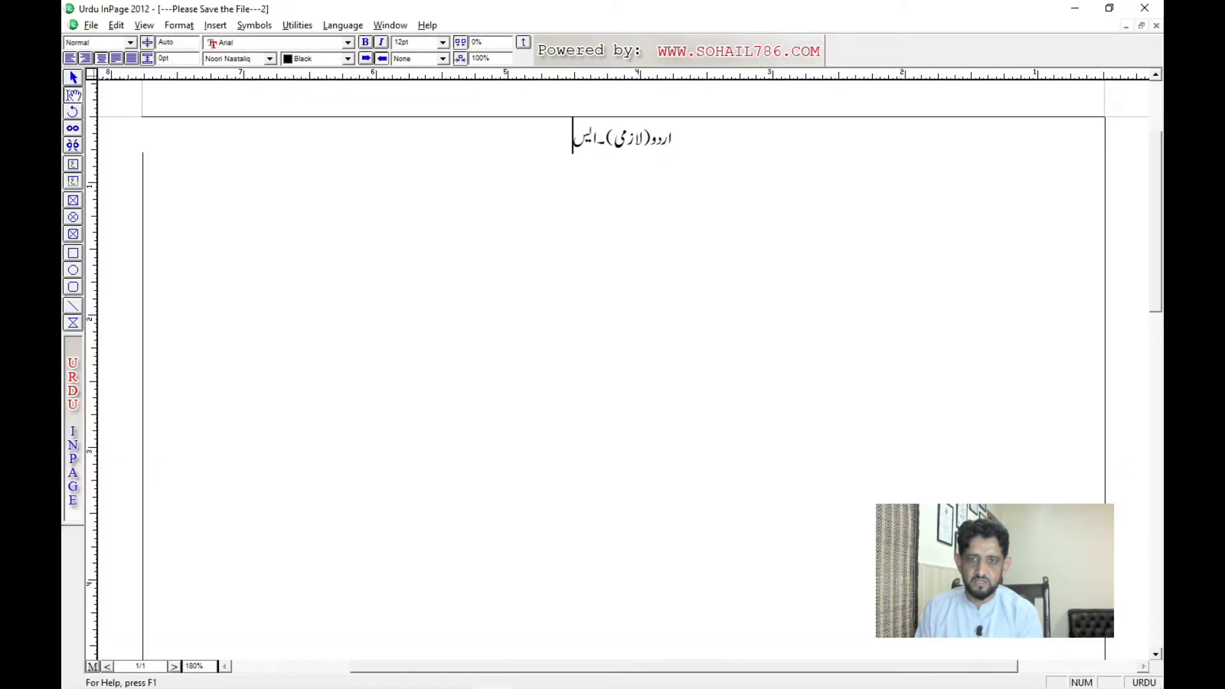
text( ایس سی)
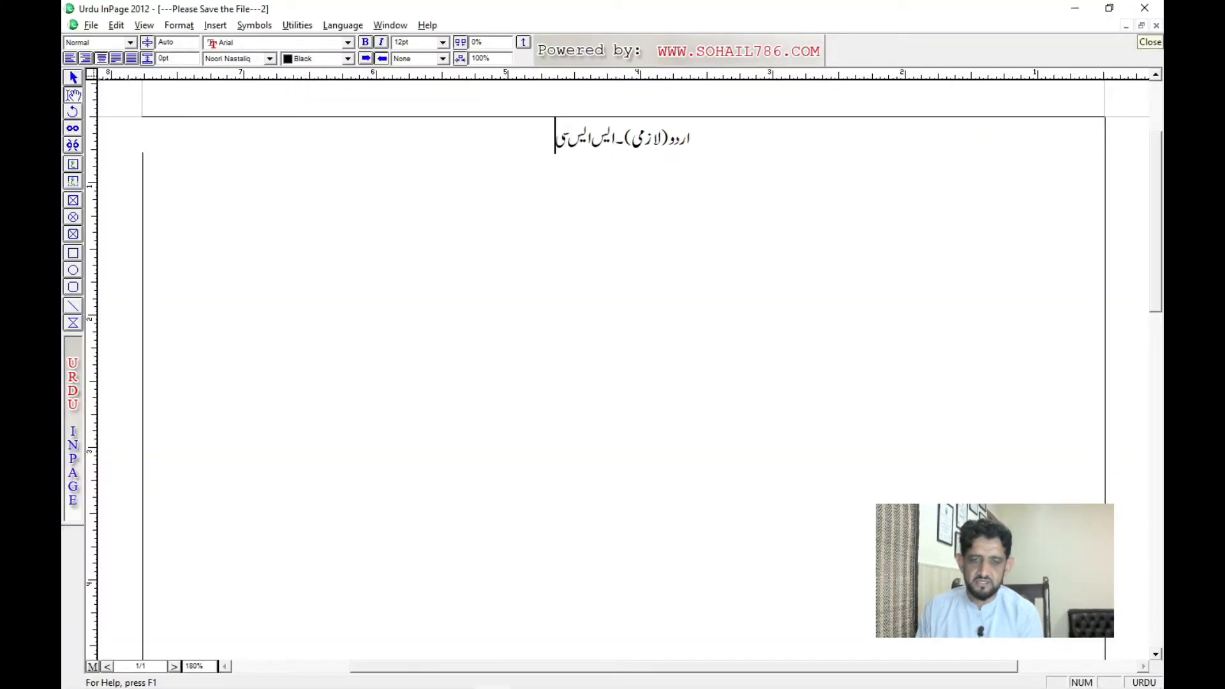
key(alt+Tab)
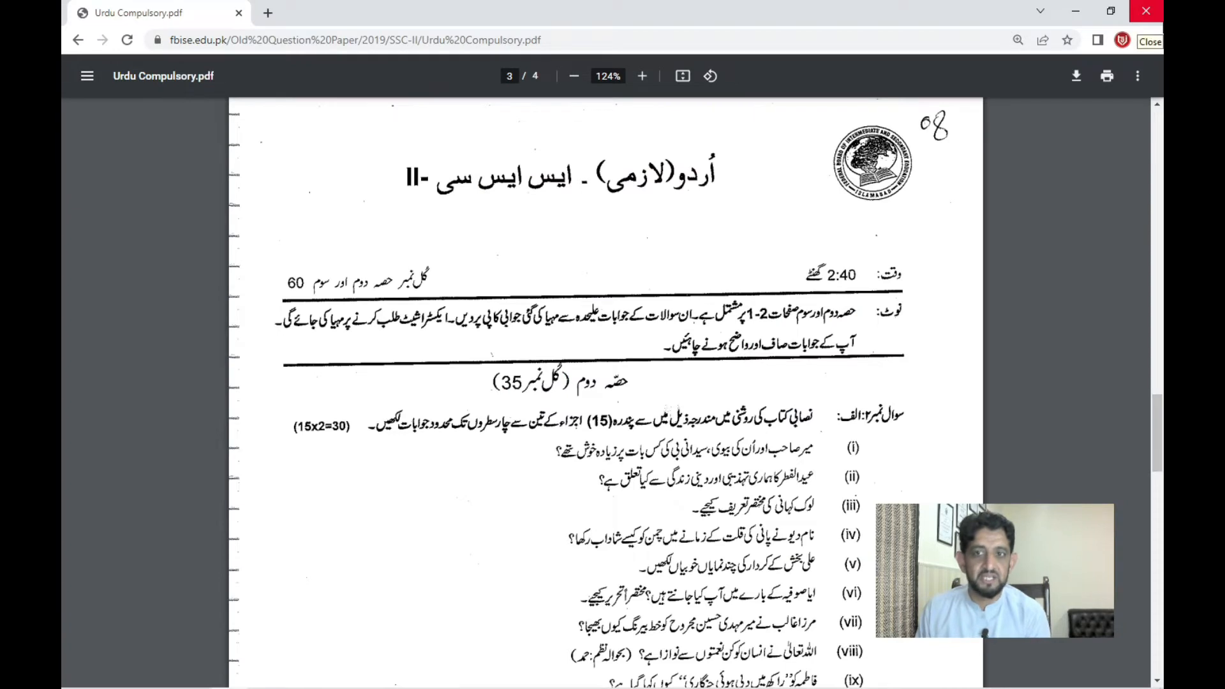
key(alt+Tab)
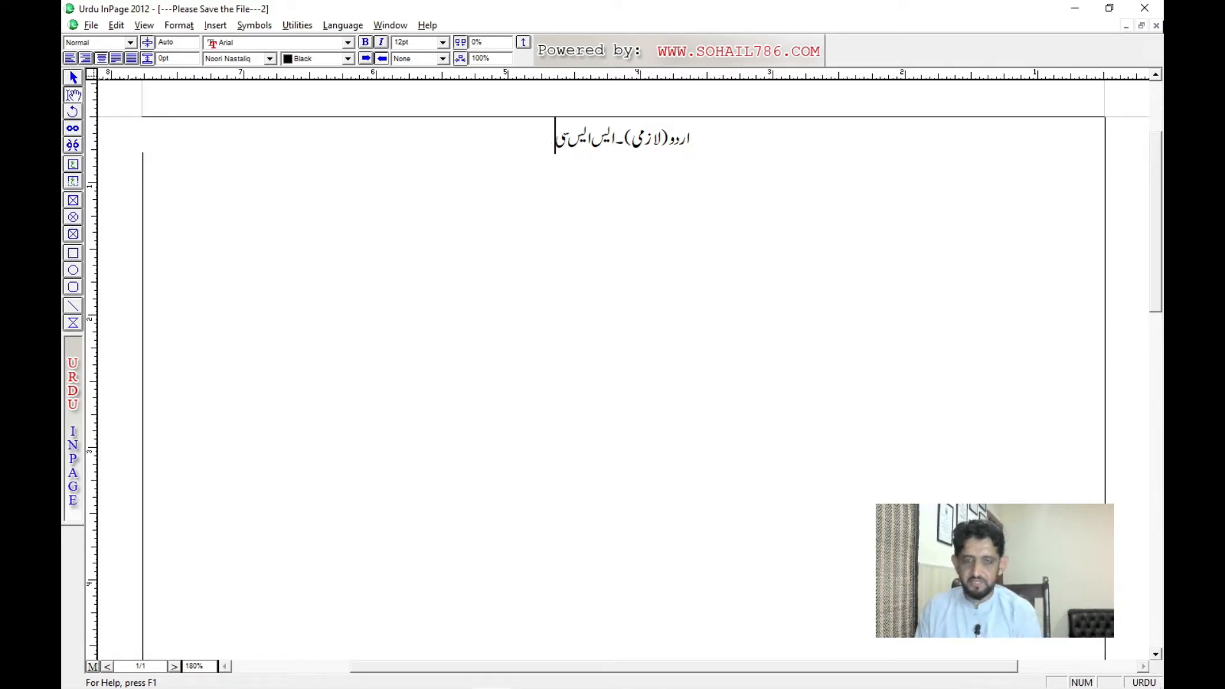
text(۔)
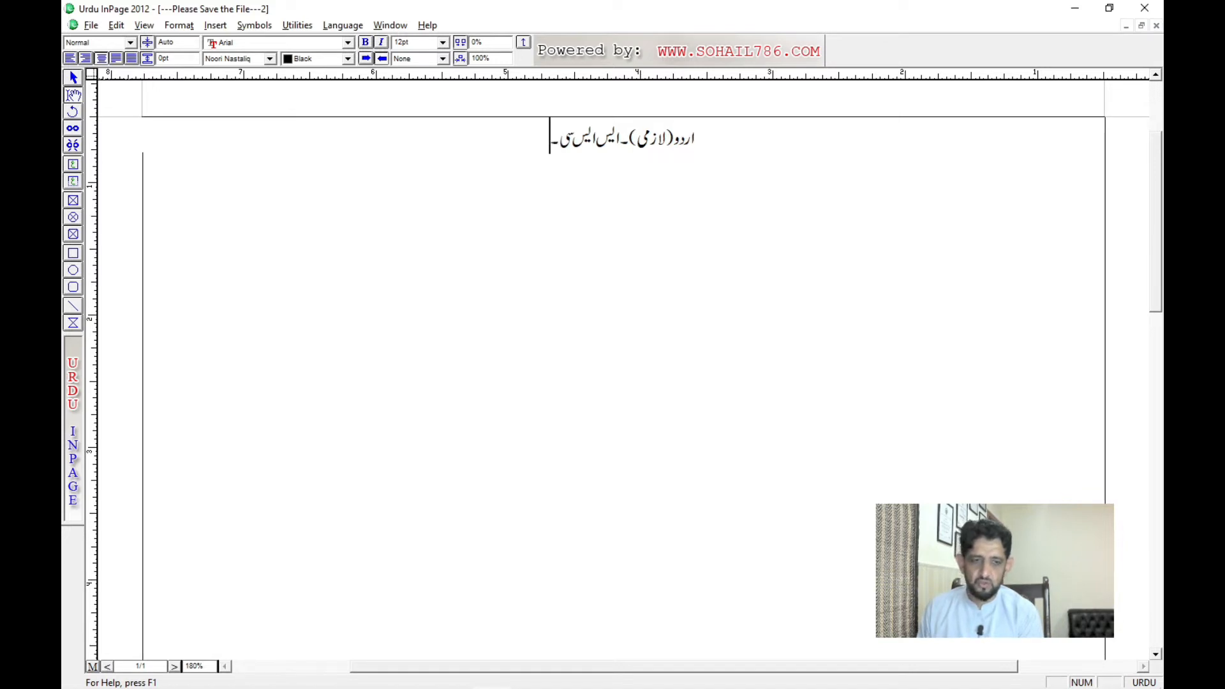
key(Escape)
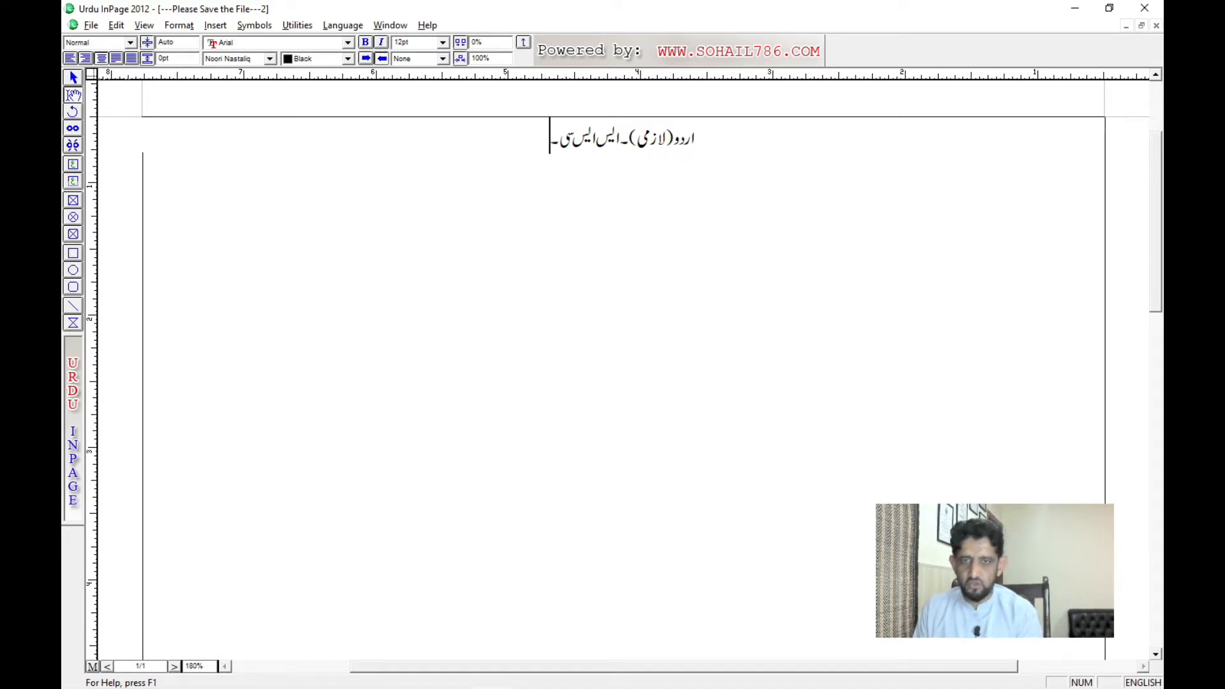
text(II)
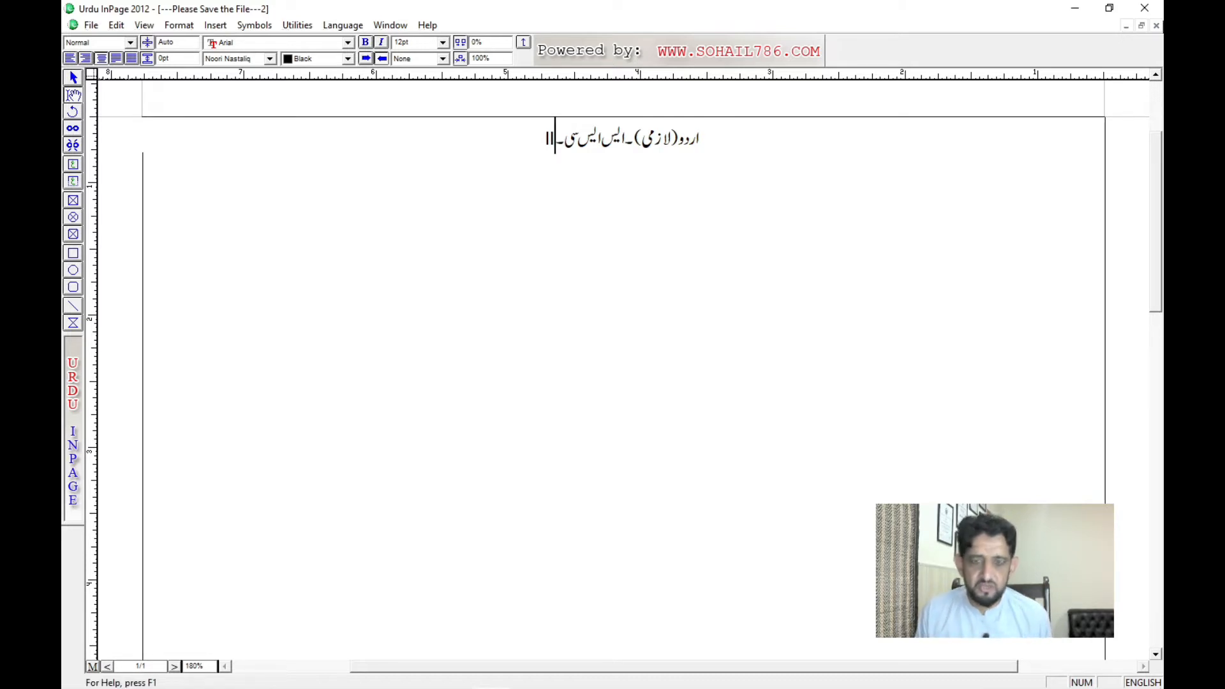
Check the heading against the question paper PDF and increase its font size to 14pt
key(alt+Tab)
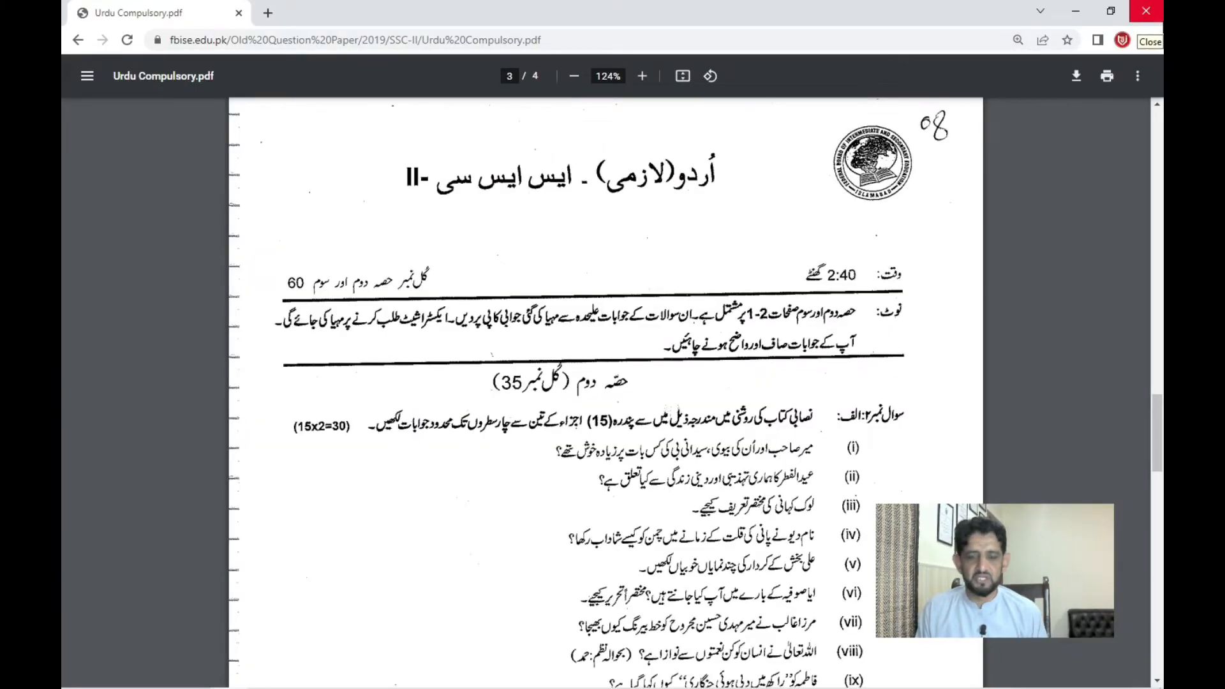
key(alt+Tab)
key(ctrl+a)
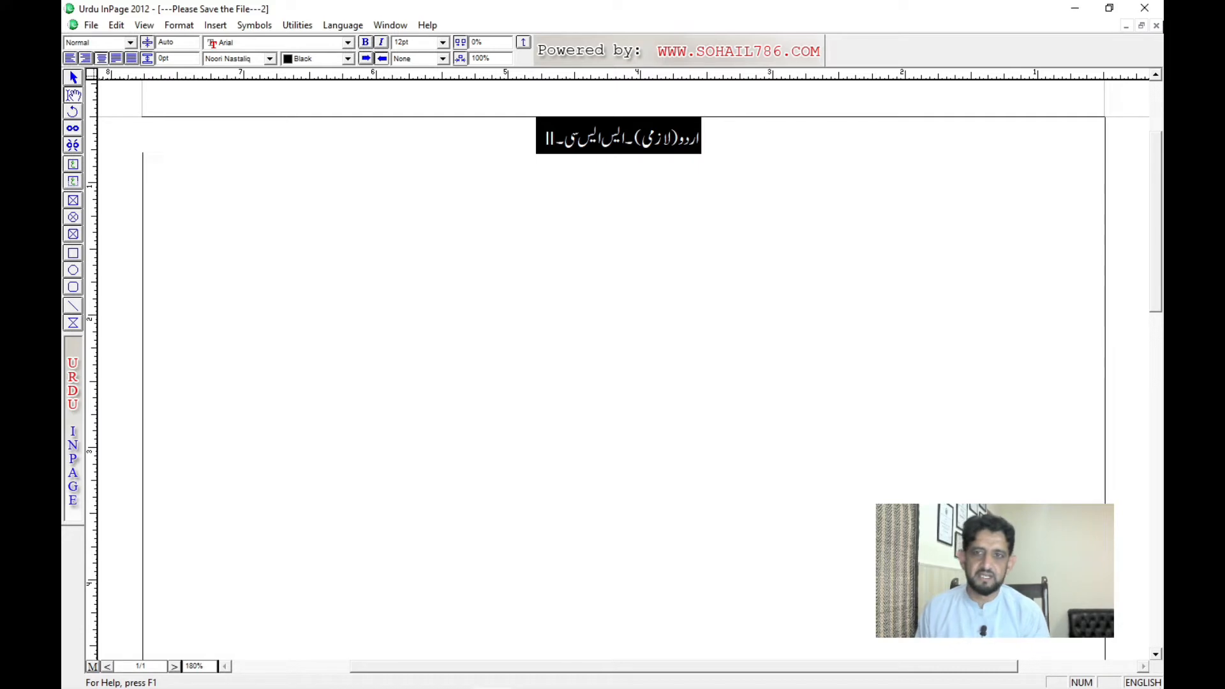
key(ctrl+])
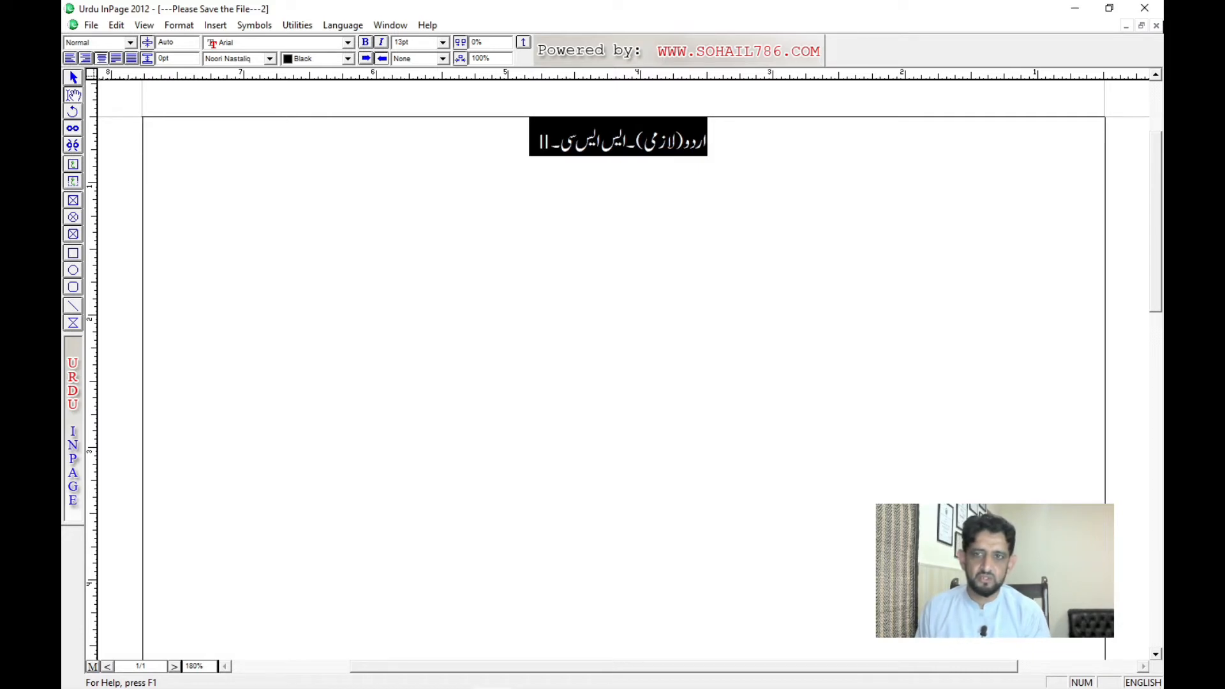
key(ctrl+])
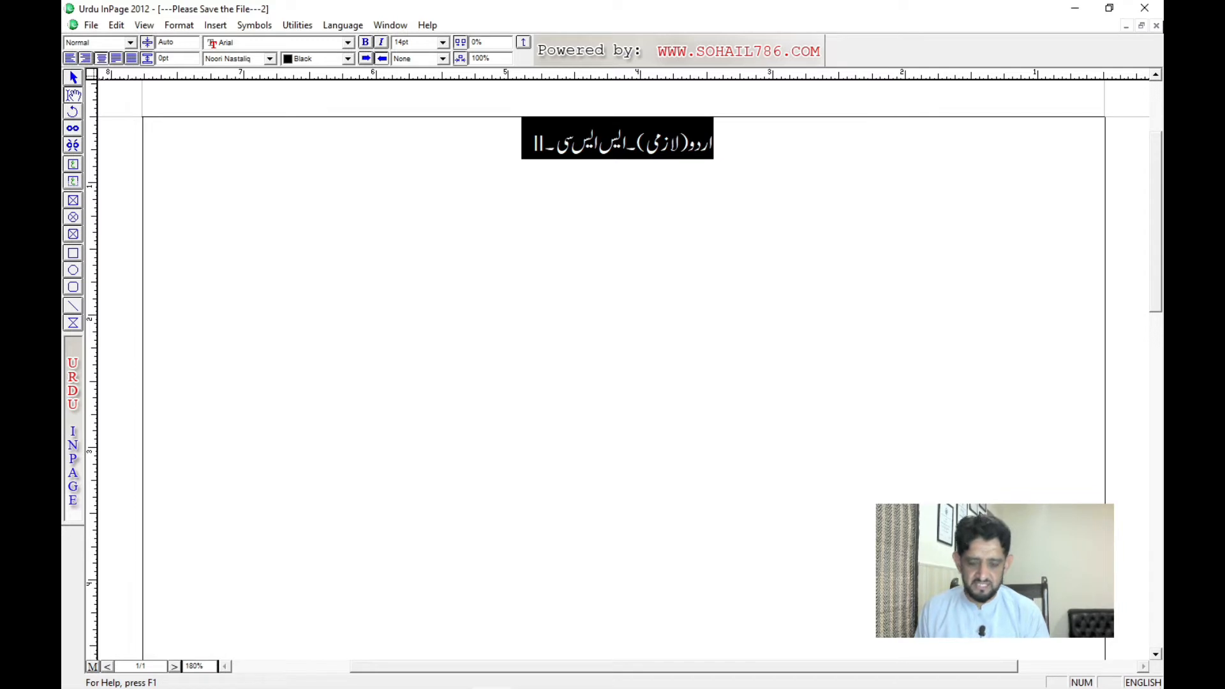
Start a new line below the heading with one blank line between, and return to the question paper PDF in Chrome
key(End)
key(alt+Tab)
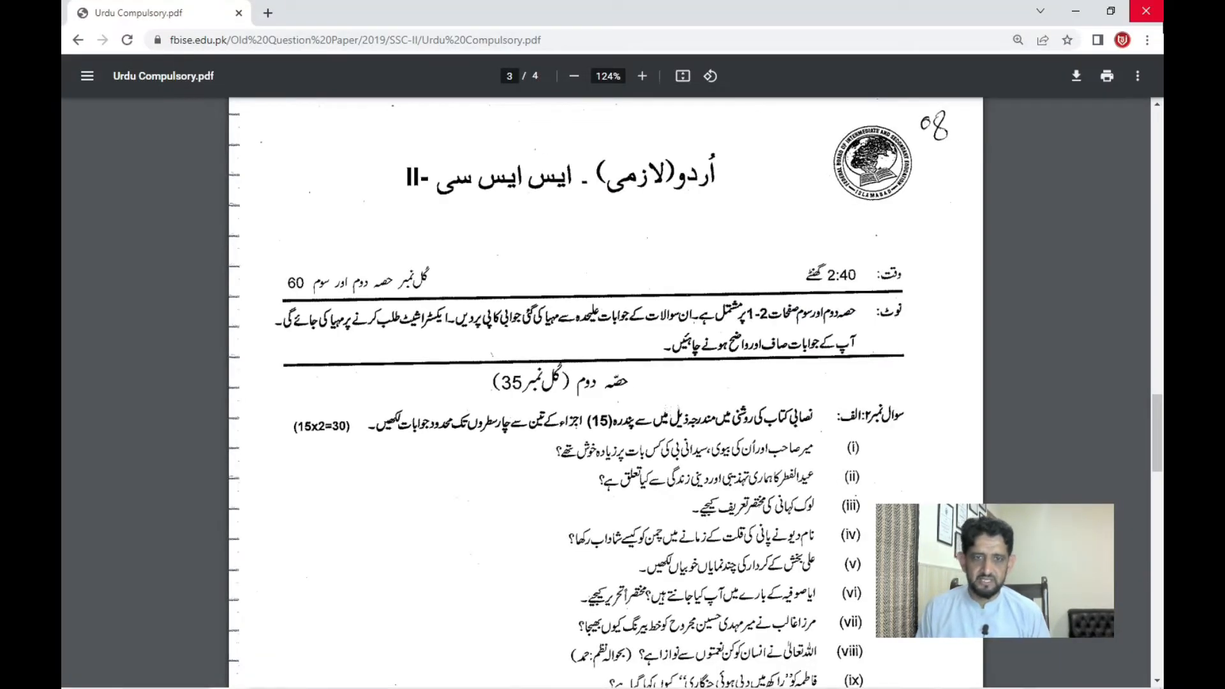
key(alt+Tab)
key(Return)
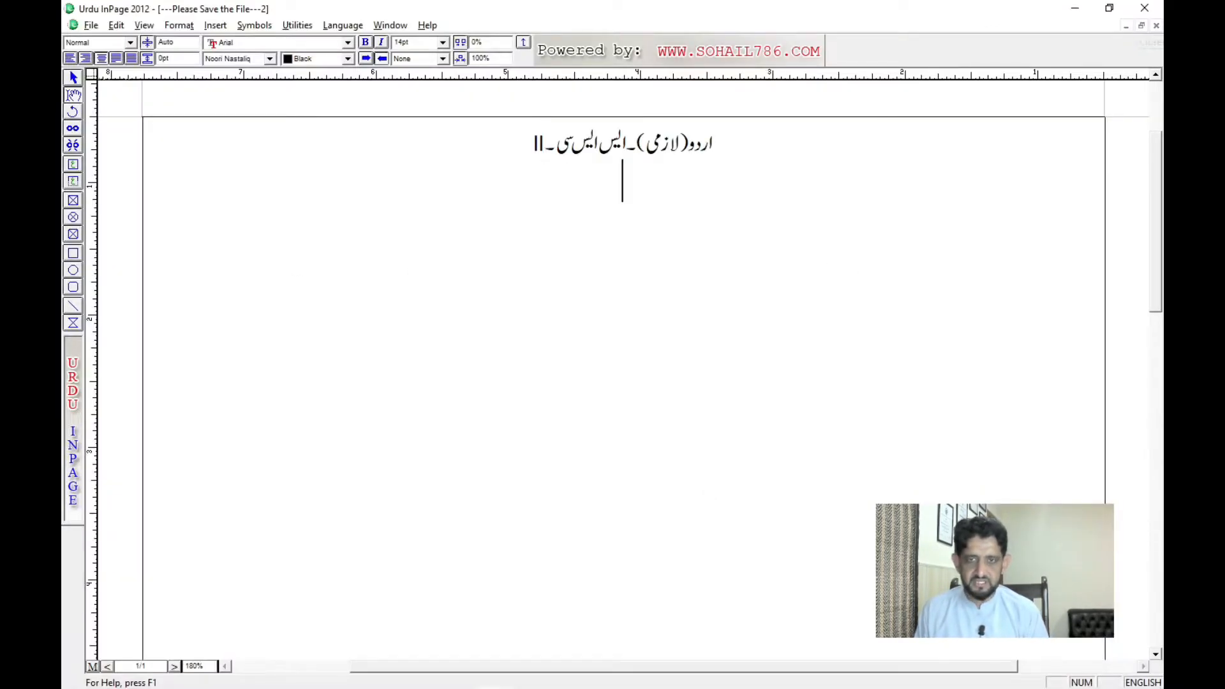
key(Return)
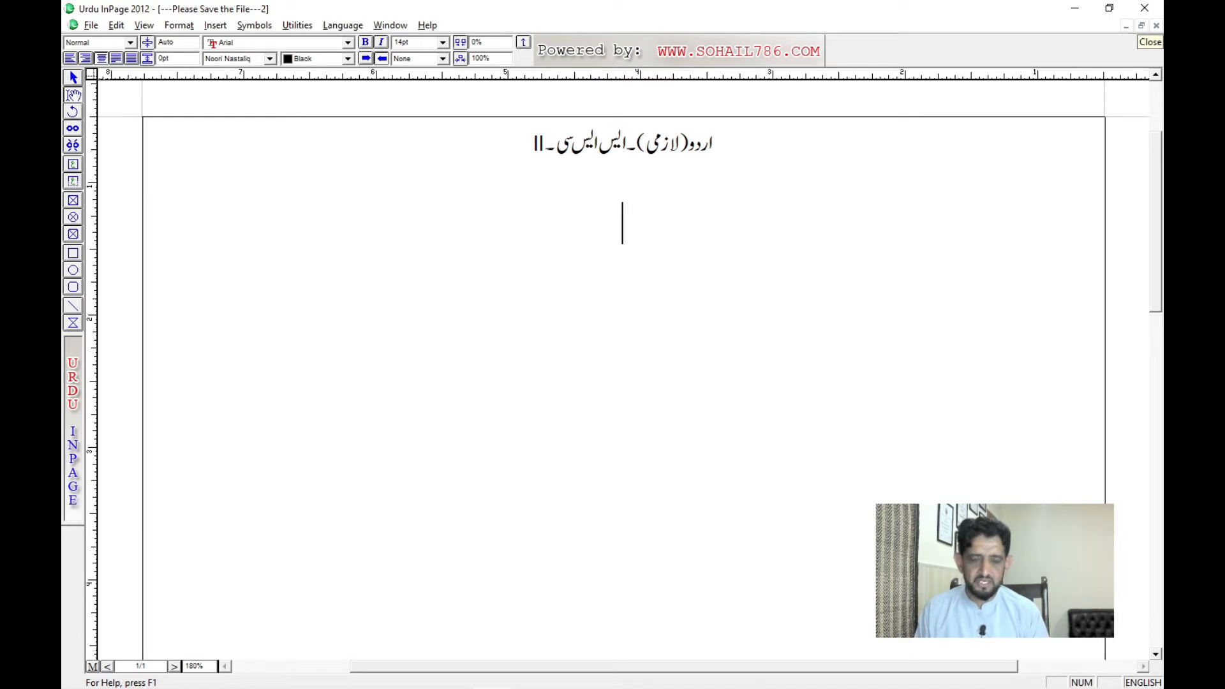
key(alt+Tab)
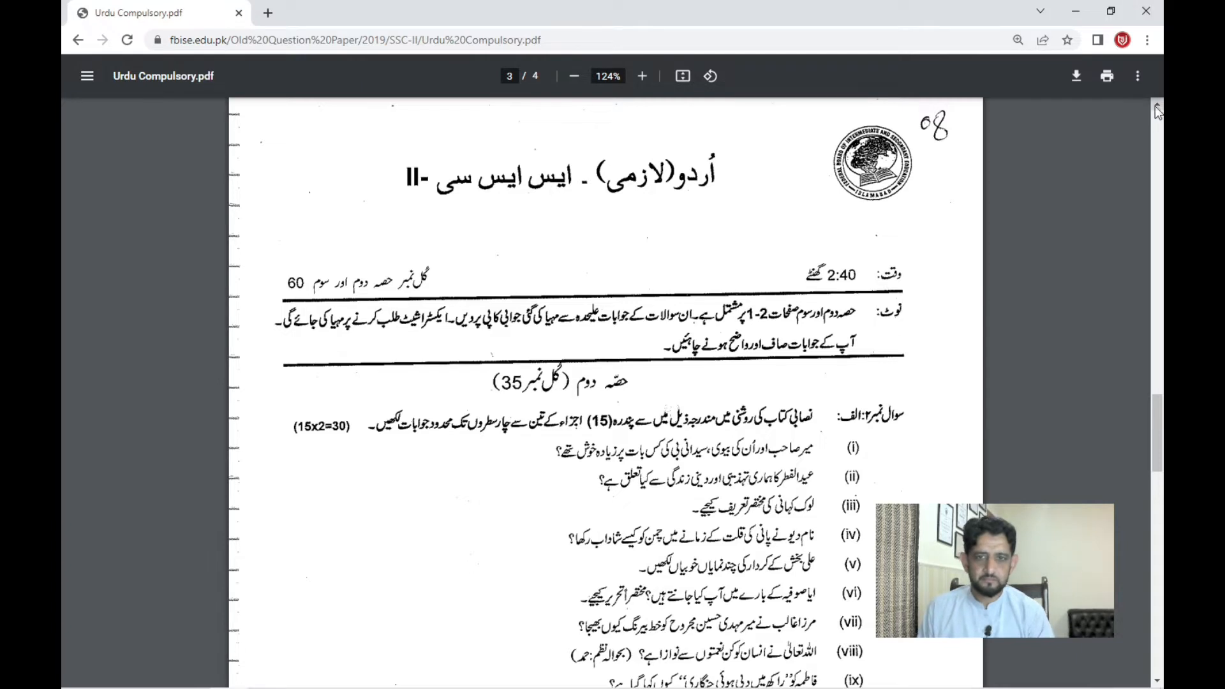
Zoom into the time and marks line of the question paper PDF, then return to Urdu InPage and enter وقت: in Urdu
scroll(746, 254, up, 2)
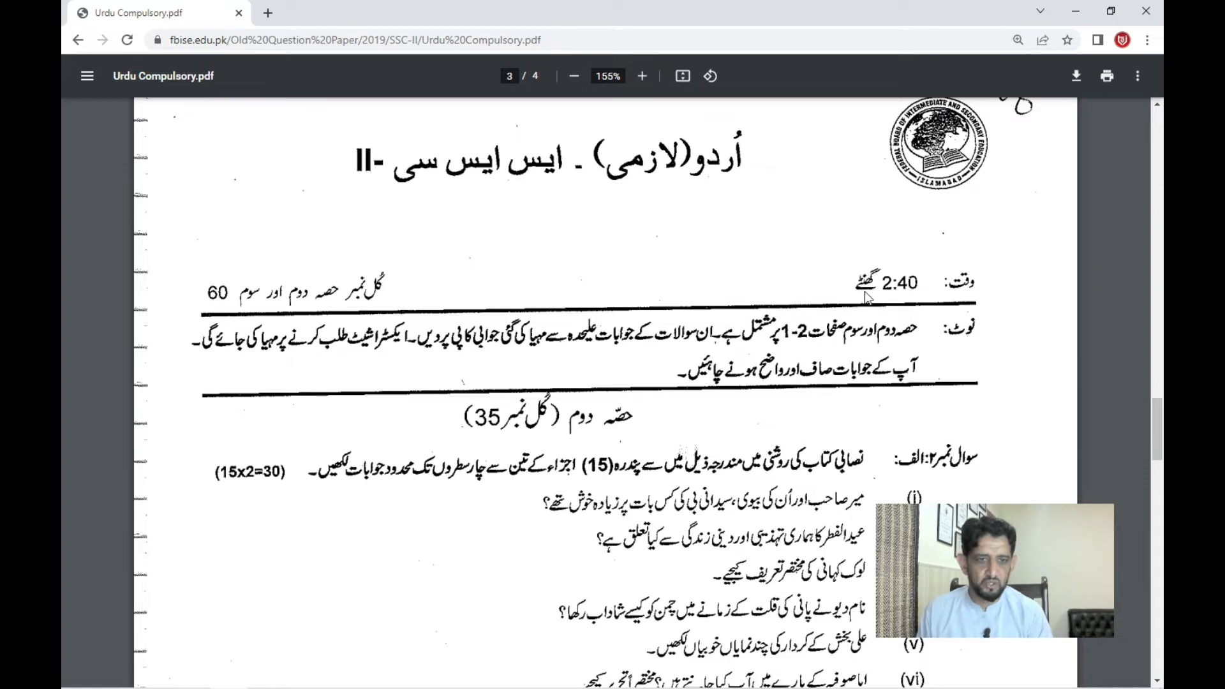
key(alt+Tab)
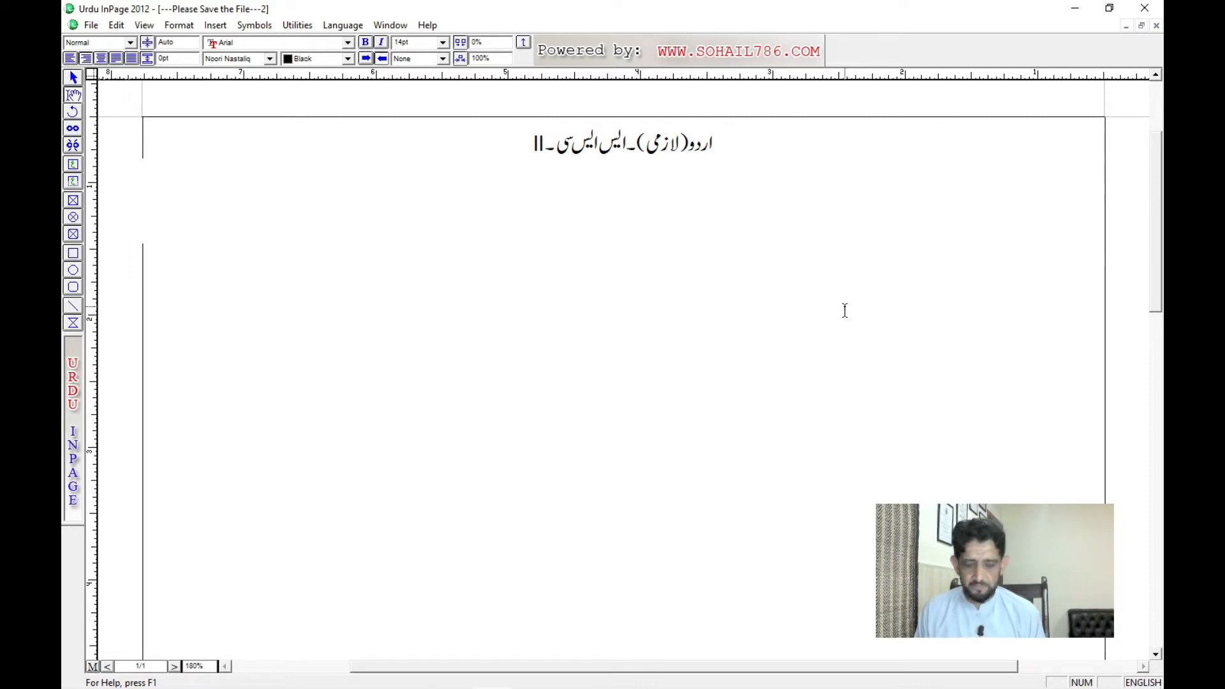
key(ctrl+space)
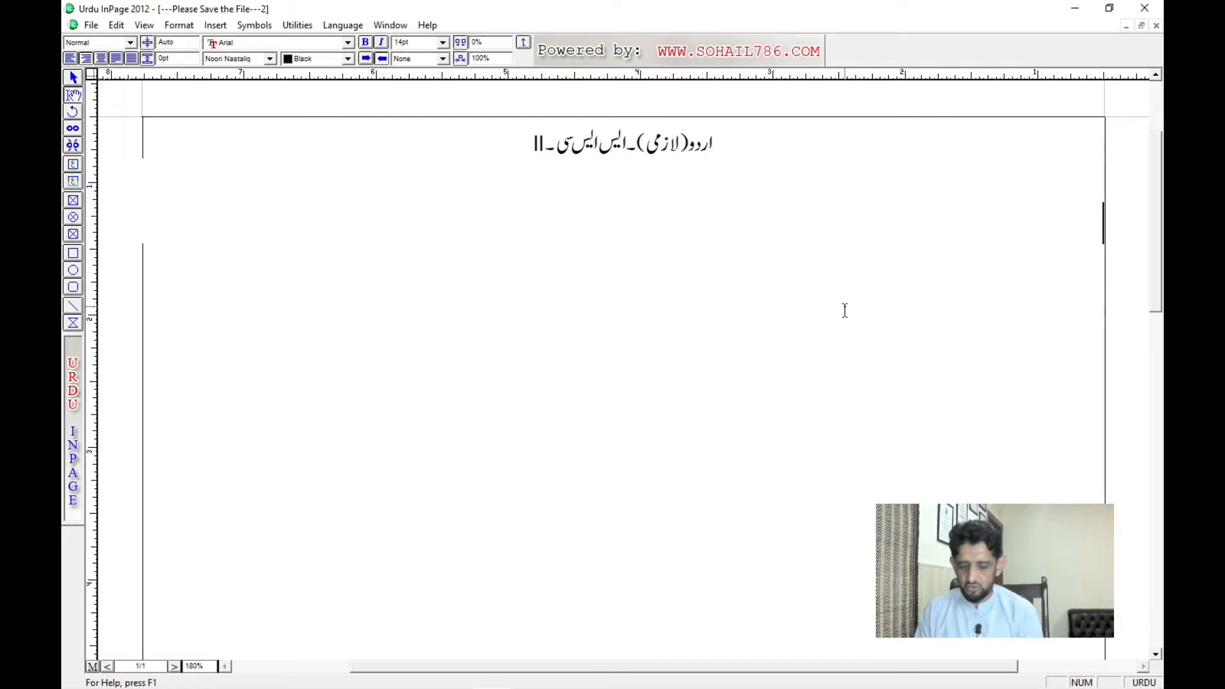
text(وقت:)
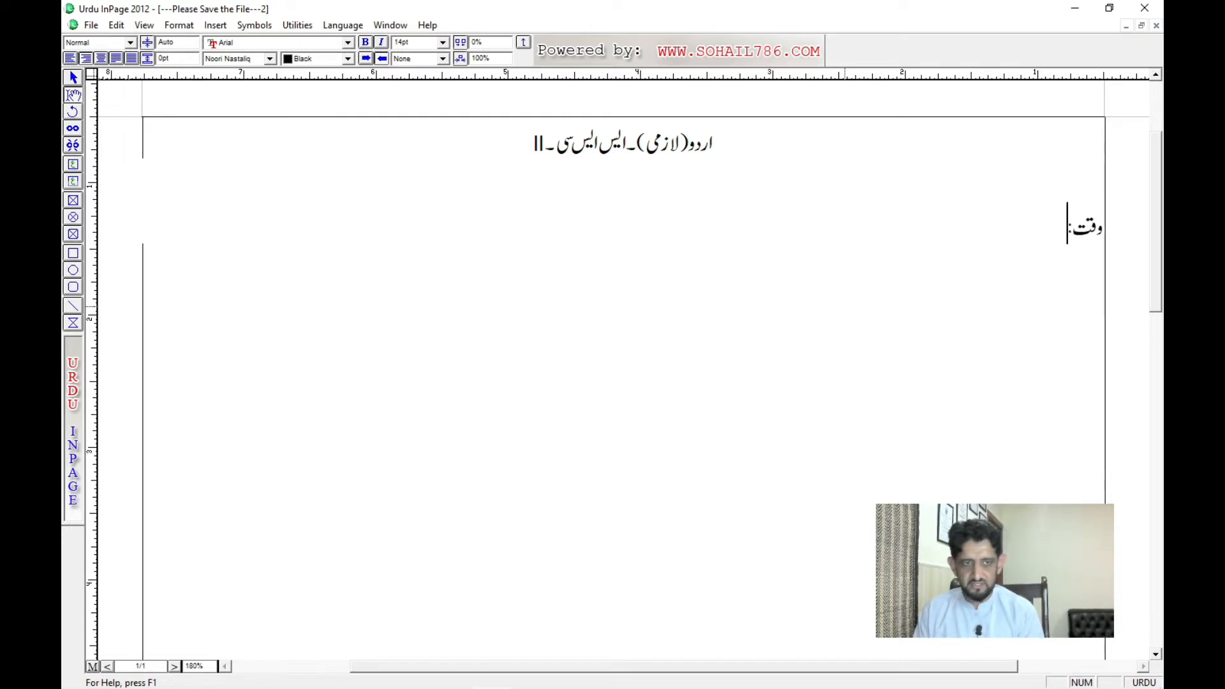
Open the Windows On-Screen Keyboard, move and slightly enlarge it, and minimise it to uncover the document
key(alt+Tab)
key(alt+Tab)
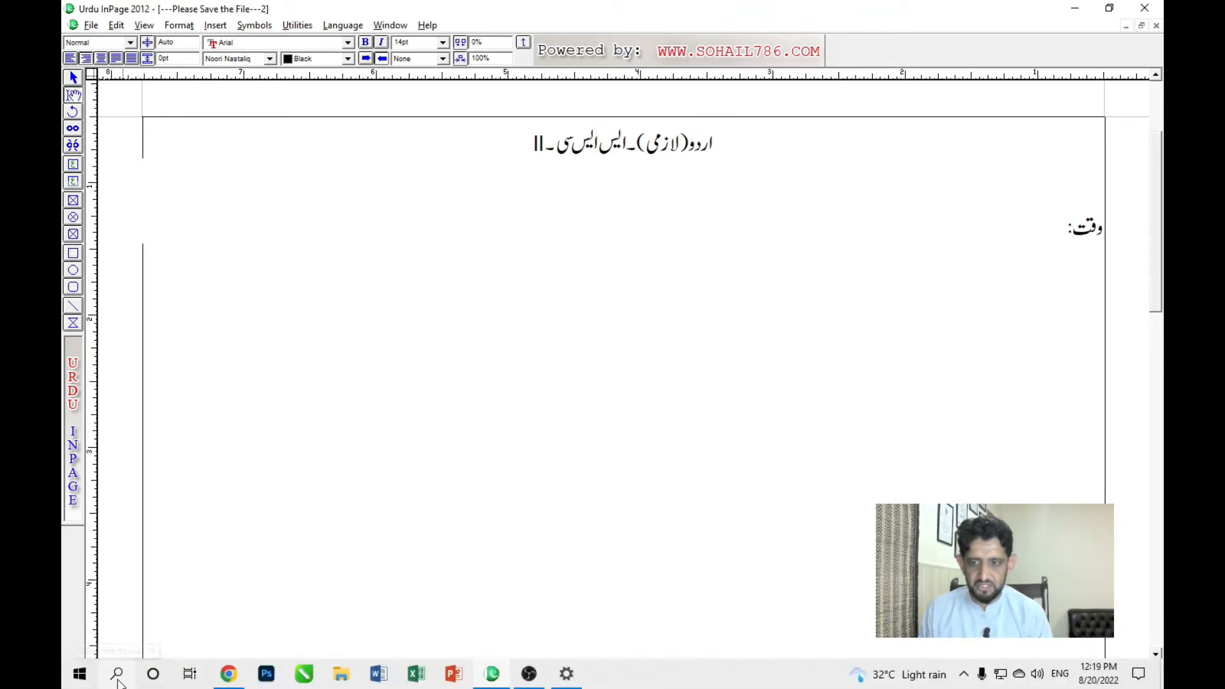
click(119, 680)
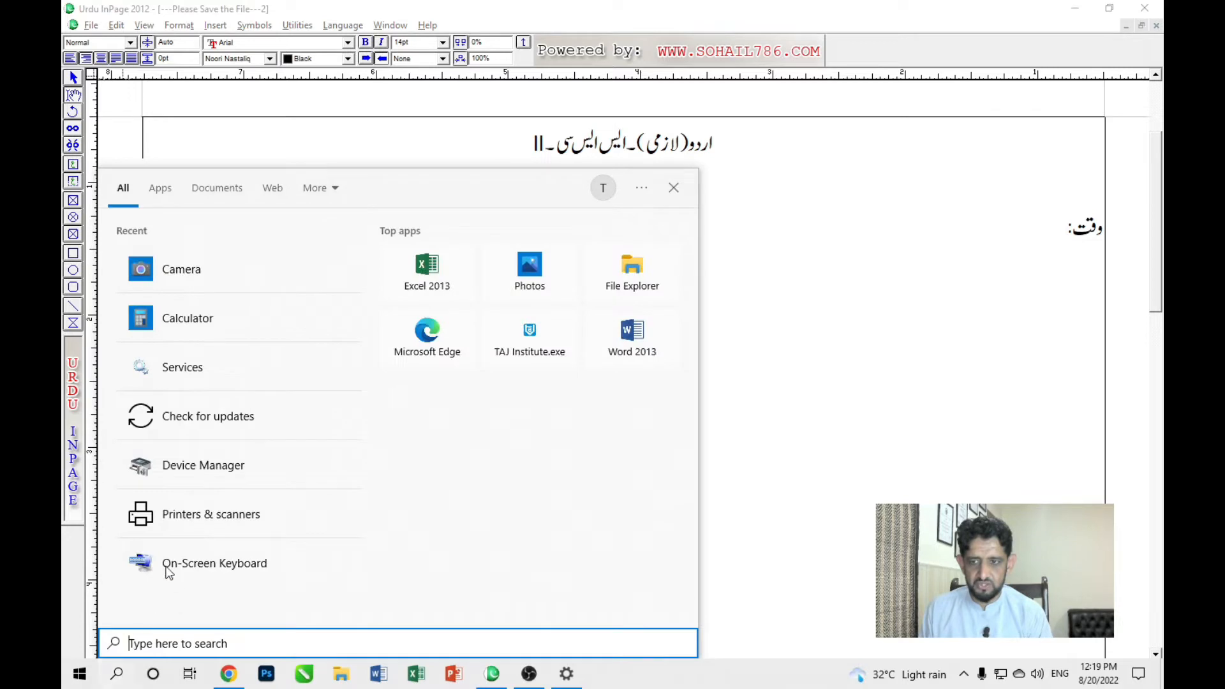
click(208, 570)
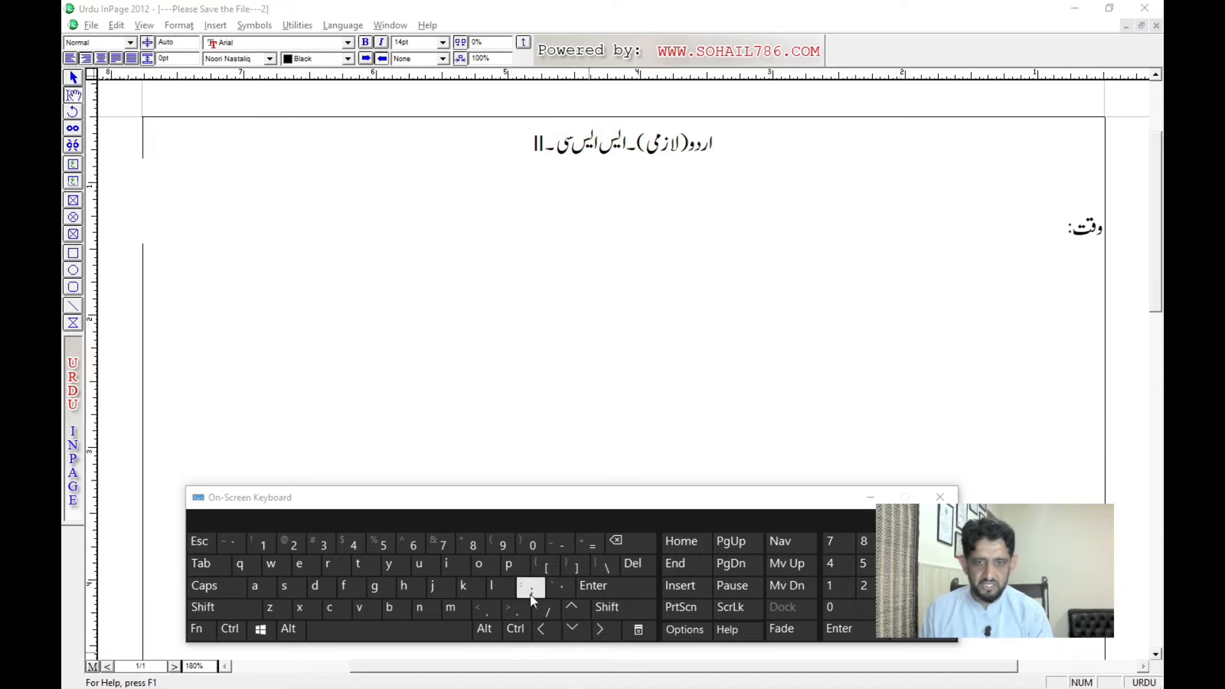
drag(589, 496, 558, 487)
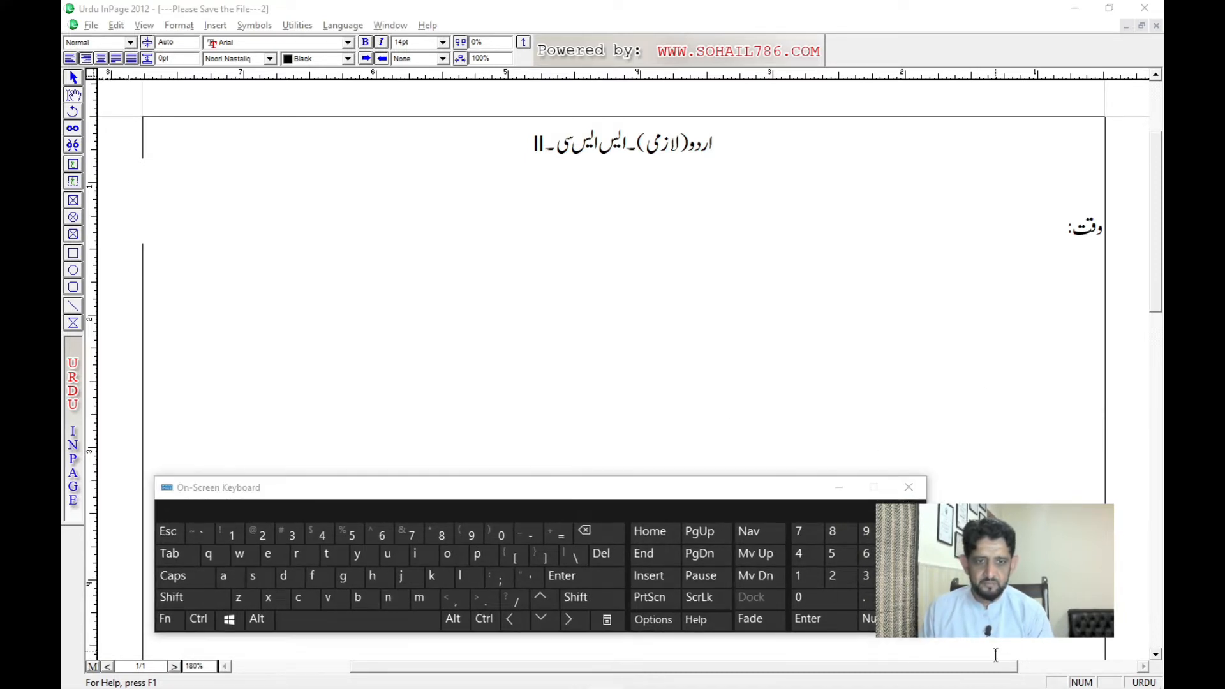
drag(926, 635, 973, 663)
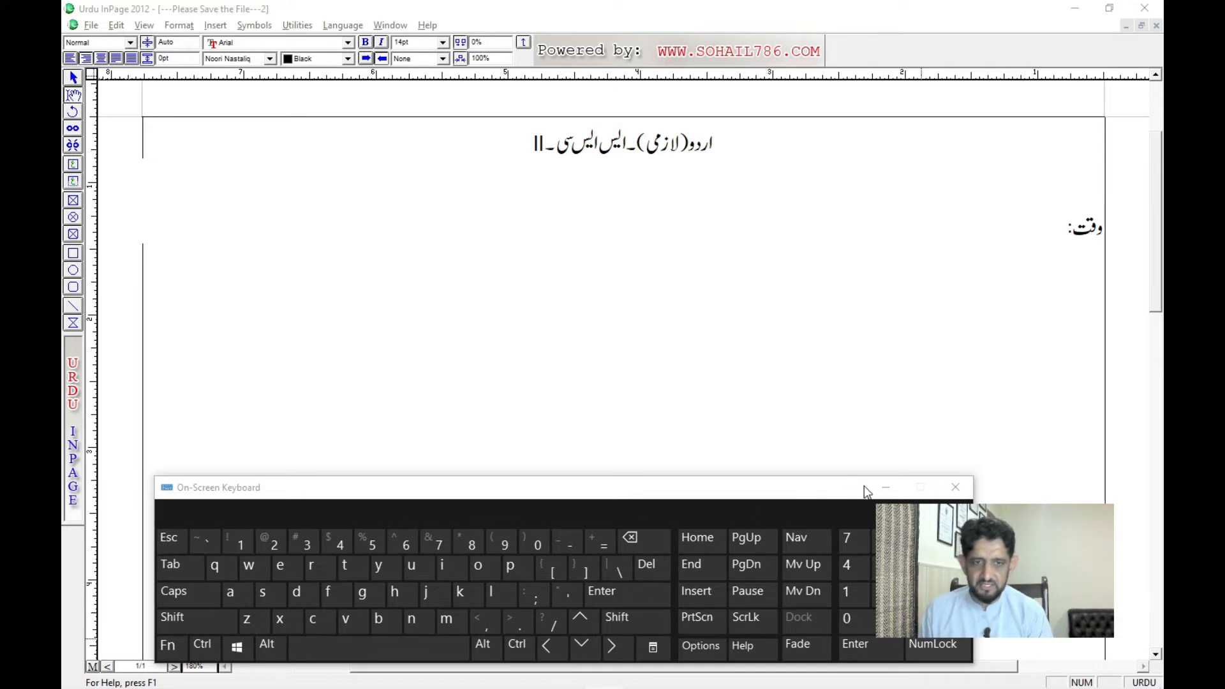
click(884, 488)
Add the exam duration one tab stop after وقت: as 2:40 in English and گھنٹے in Urdu, following the PDF
click(1043, 237)
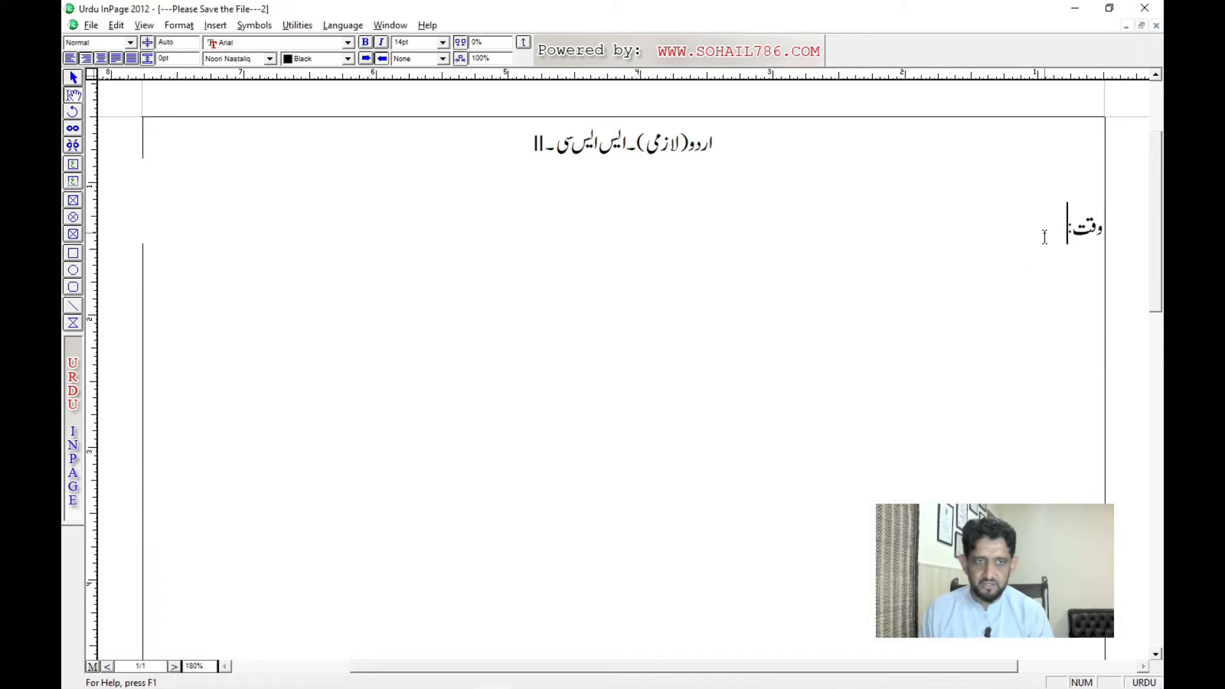
key(Tab)
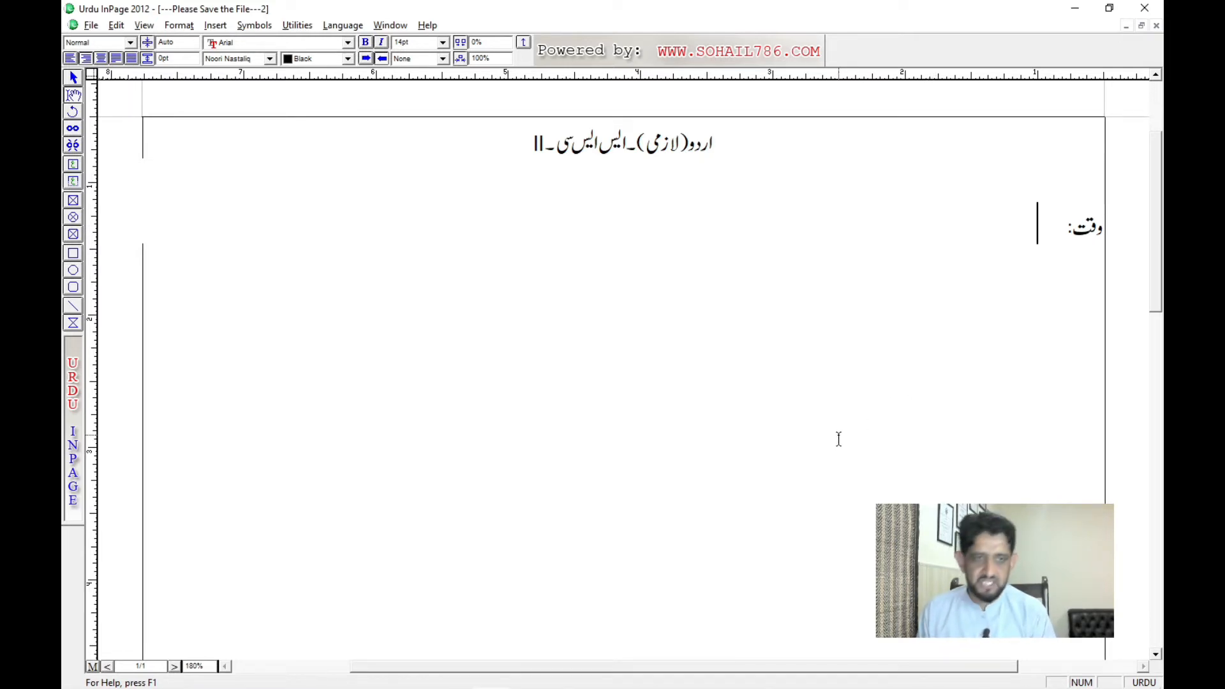
key(alt+Tab)
key(alt+Tab)
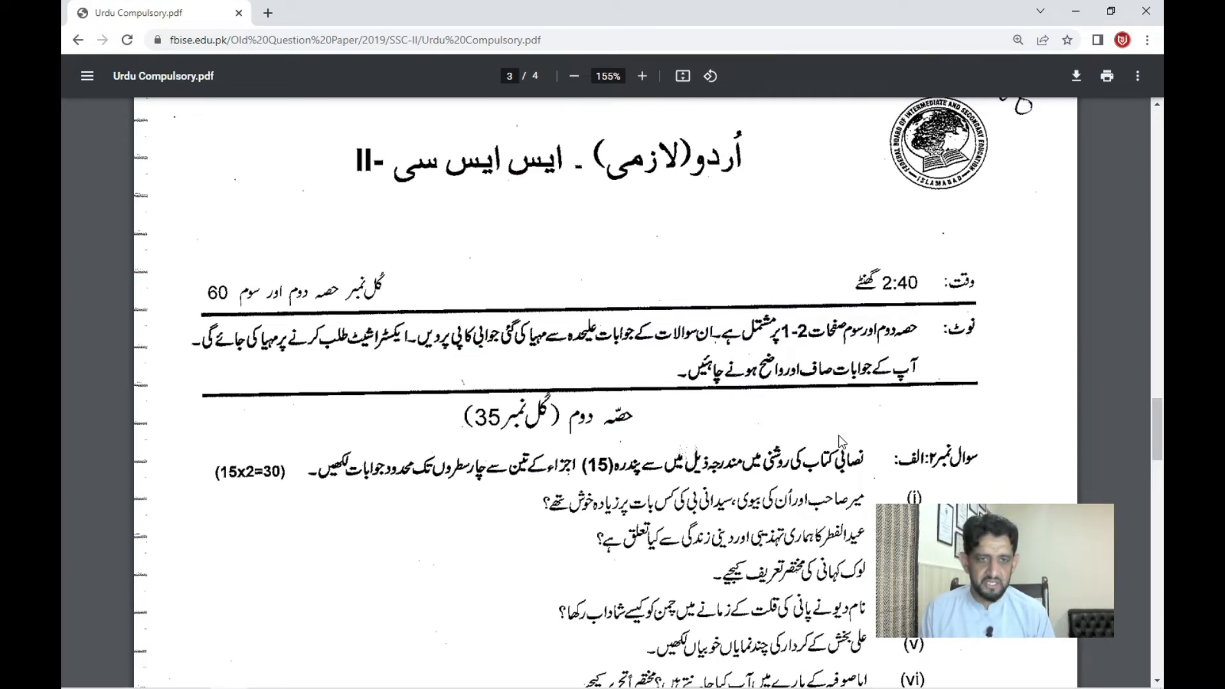
key(alt+Tab)
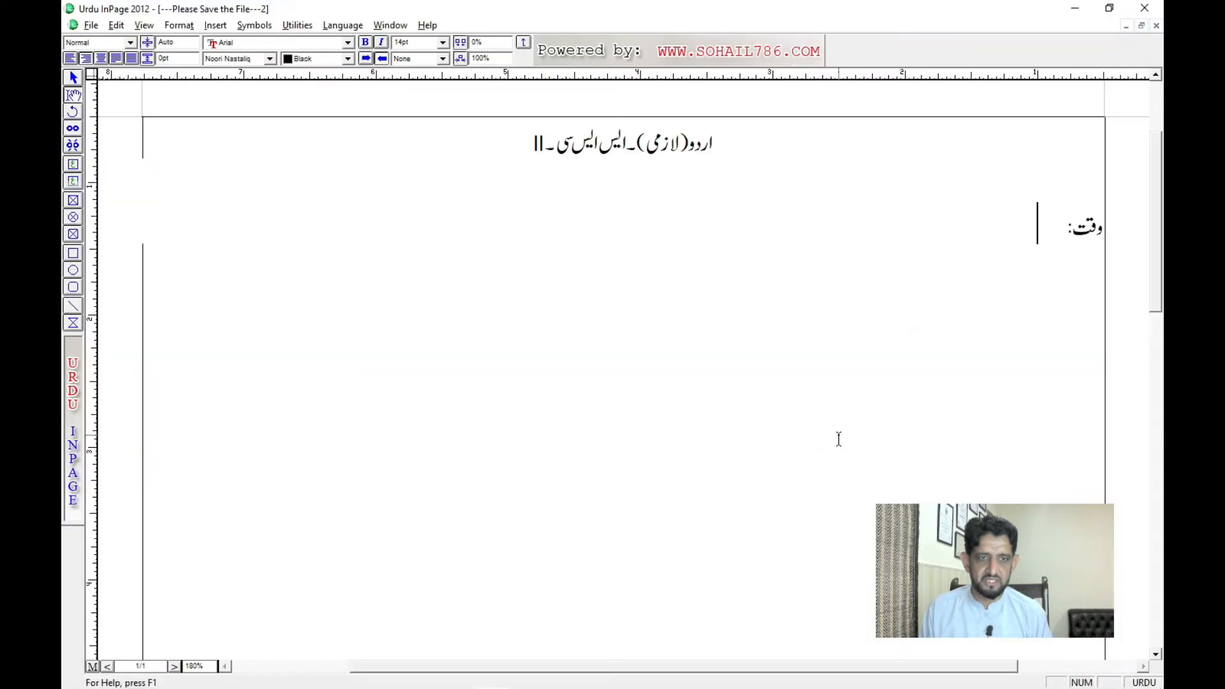
key(ctrl+space)
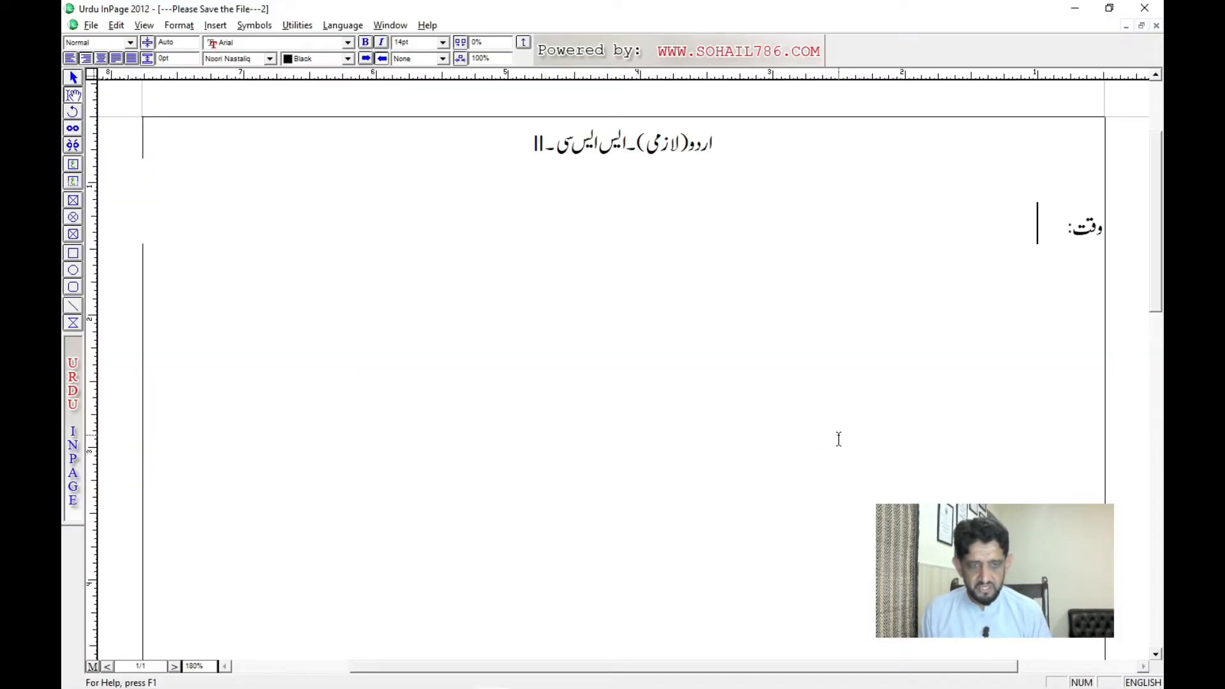
text(2:)
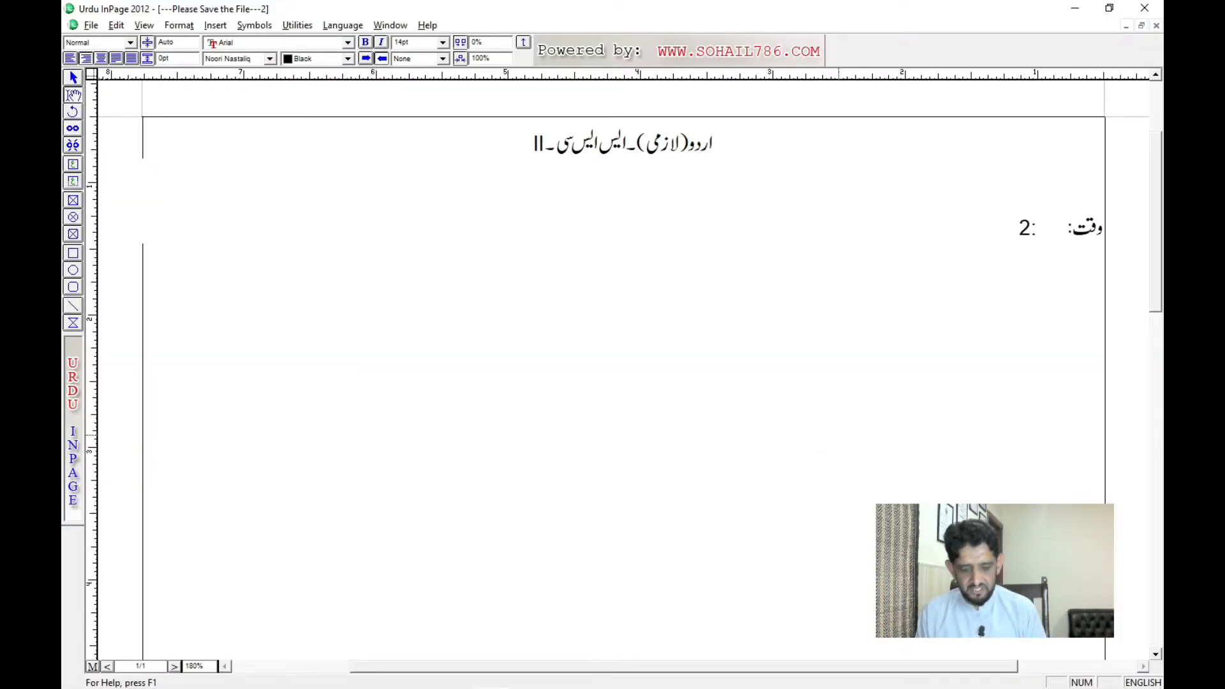
text(40)
key(ctrl+space)
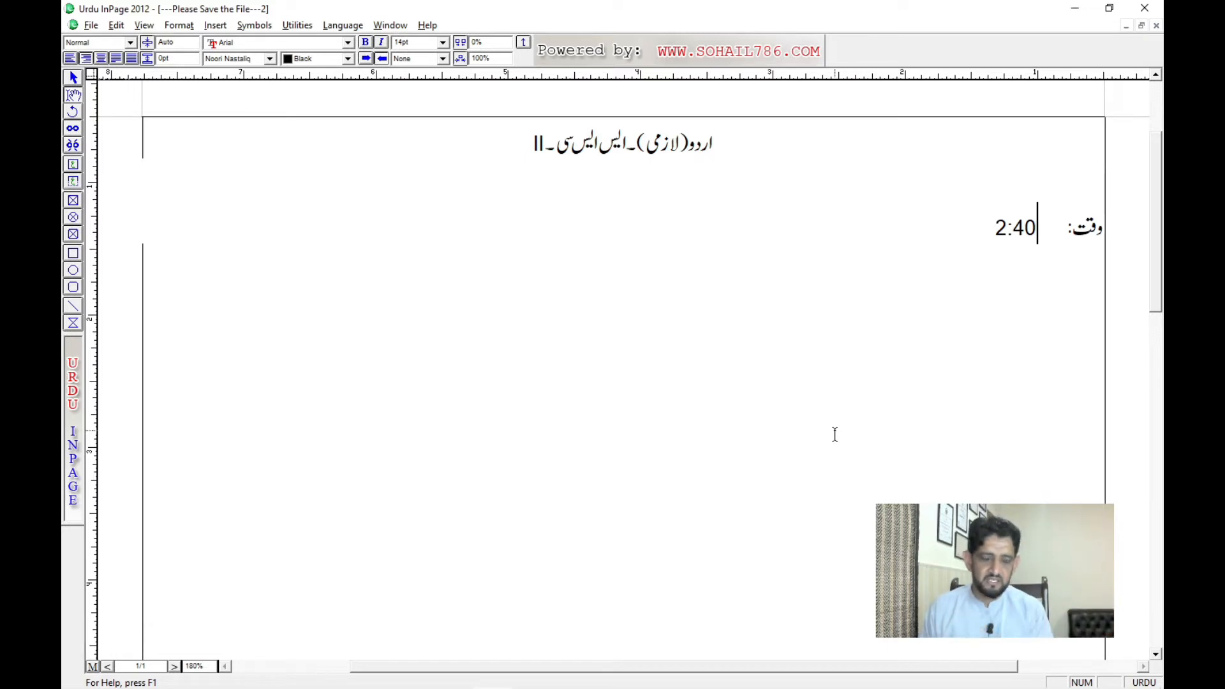
text(گھنٹے)
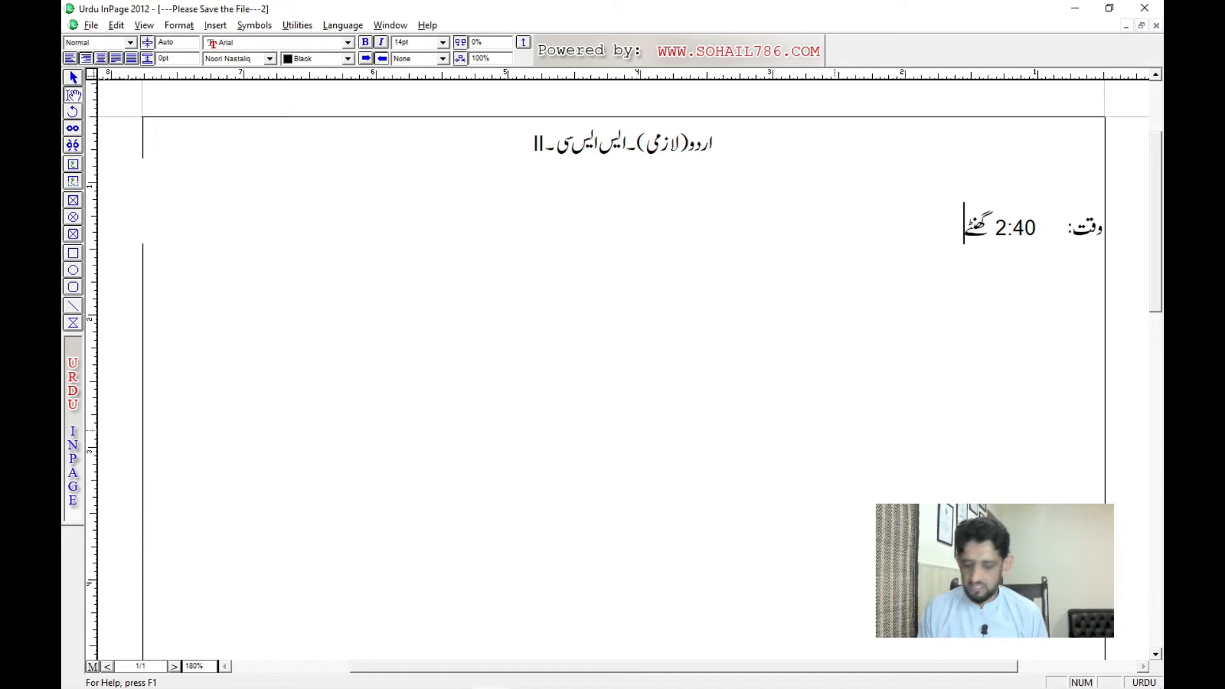
Tab across the time line and enter کل نمبر حصہ دوم اور سوم in Urdu followed by 60 in English
key(alt+Tab)
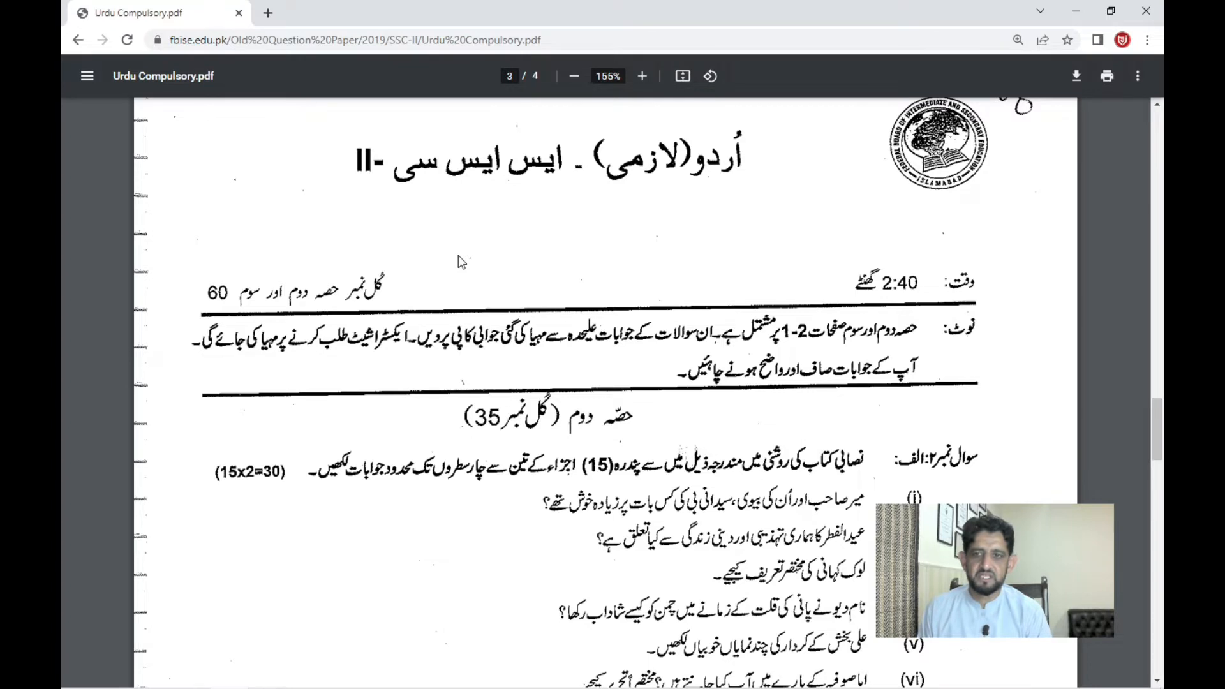
key(alt+Tab)
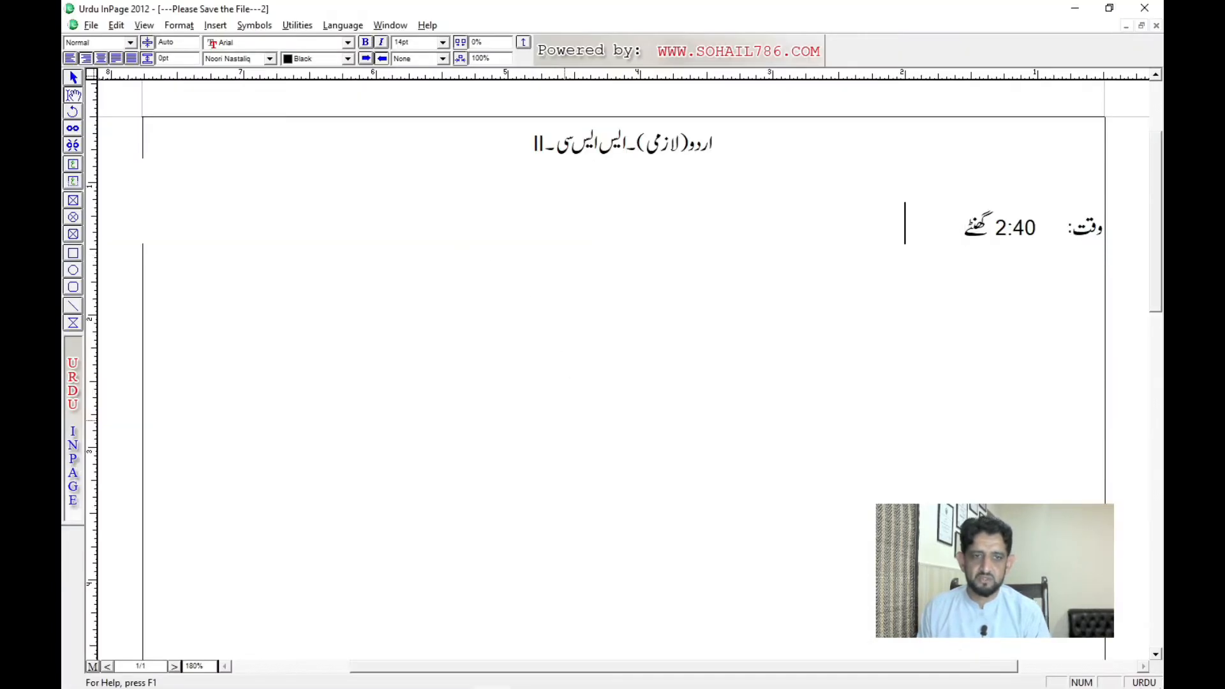
key(Tab)
key(Tab)
key(Tab)
key(Tab)
key(Tab)
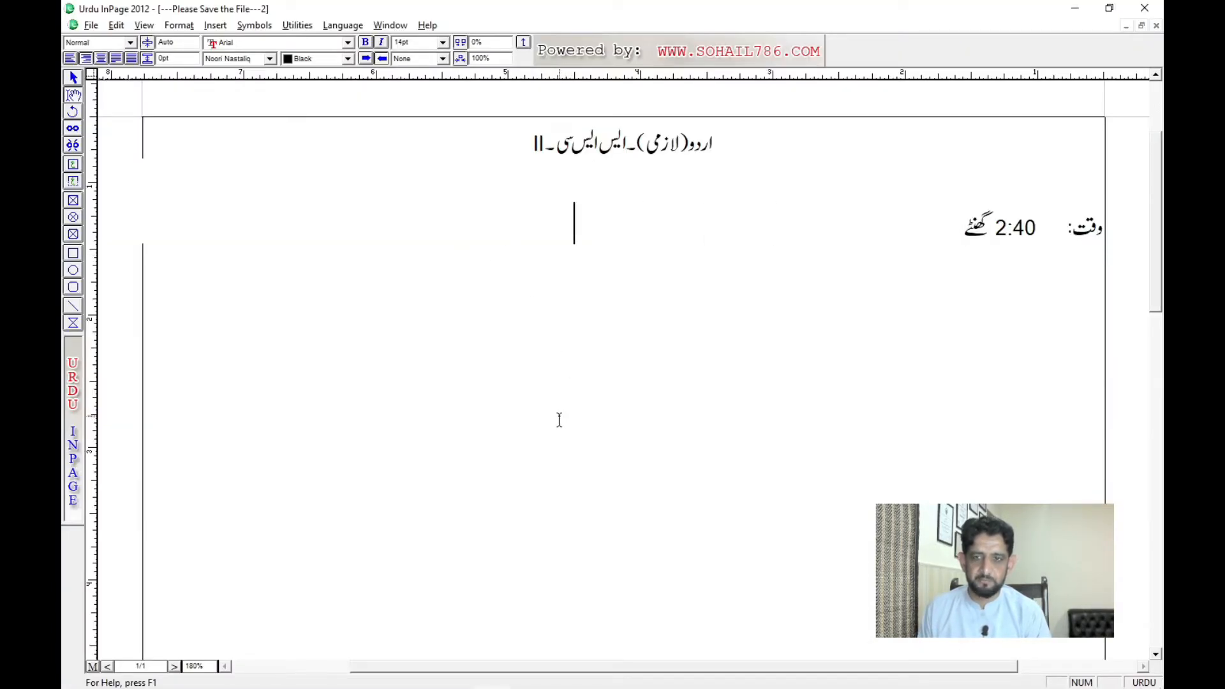
key(Tab)
text(کل ن)
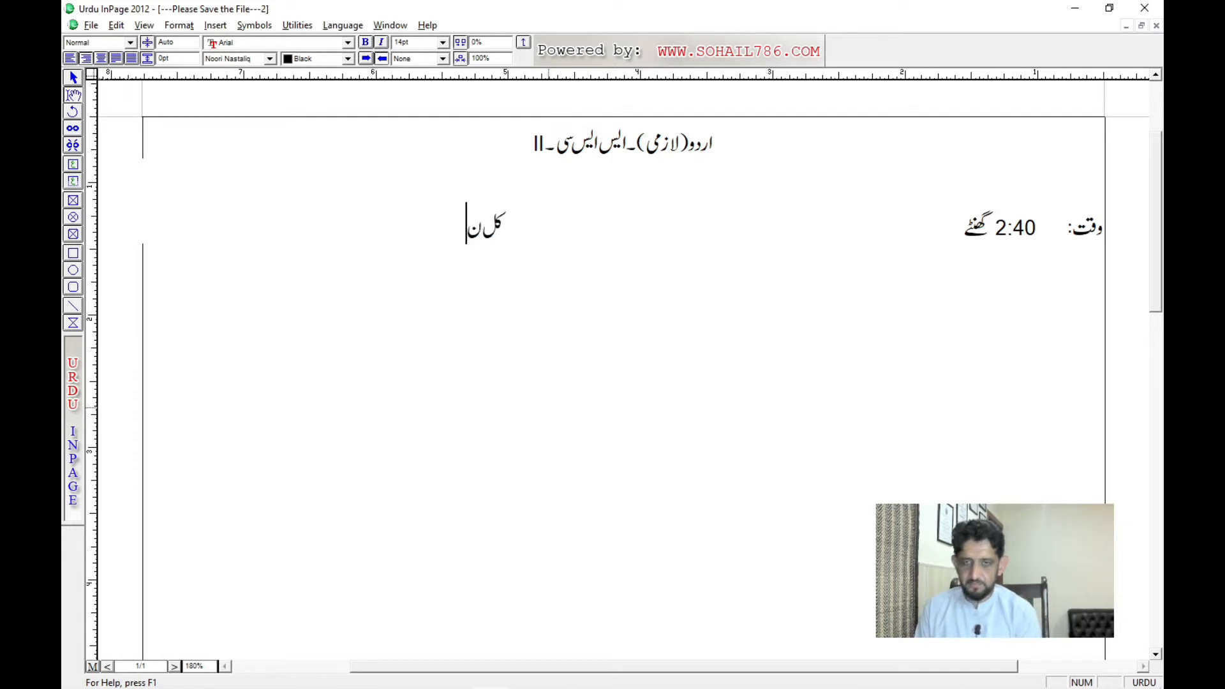
text(مبر حصہ دو)
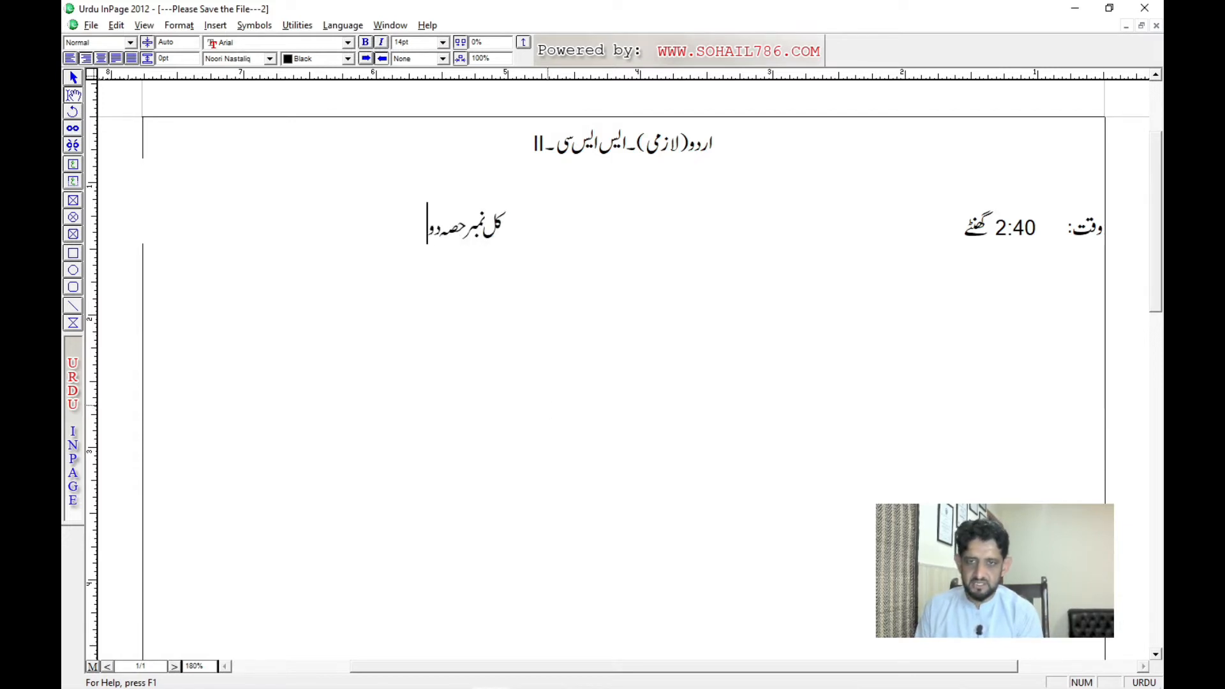
text(م اور سوم)
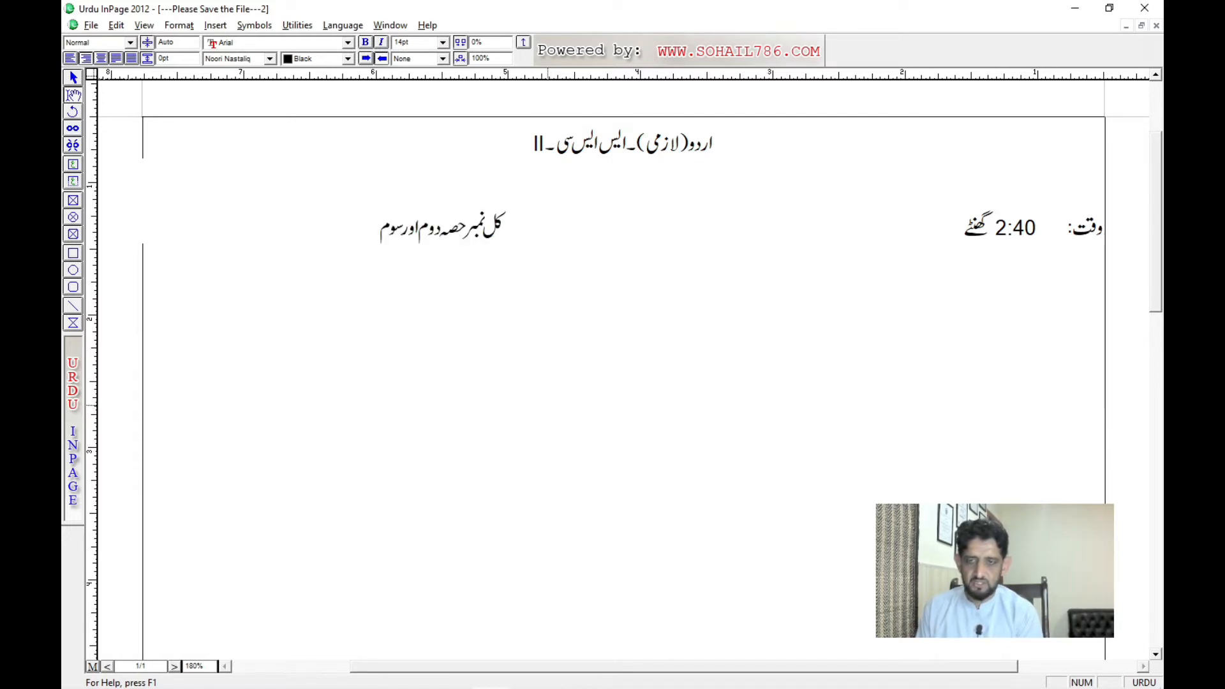
key(alt+Tab)
key(alt+Tab)
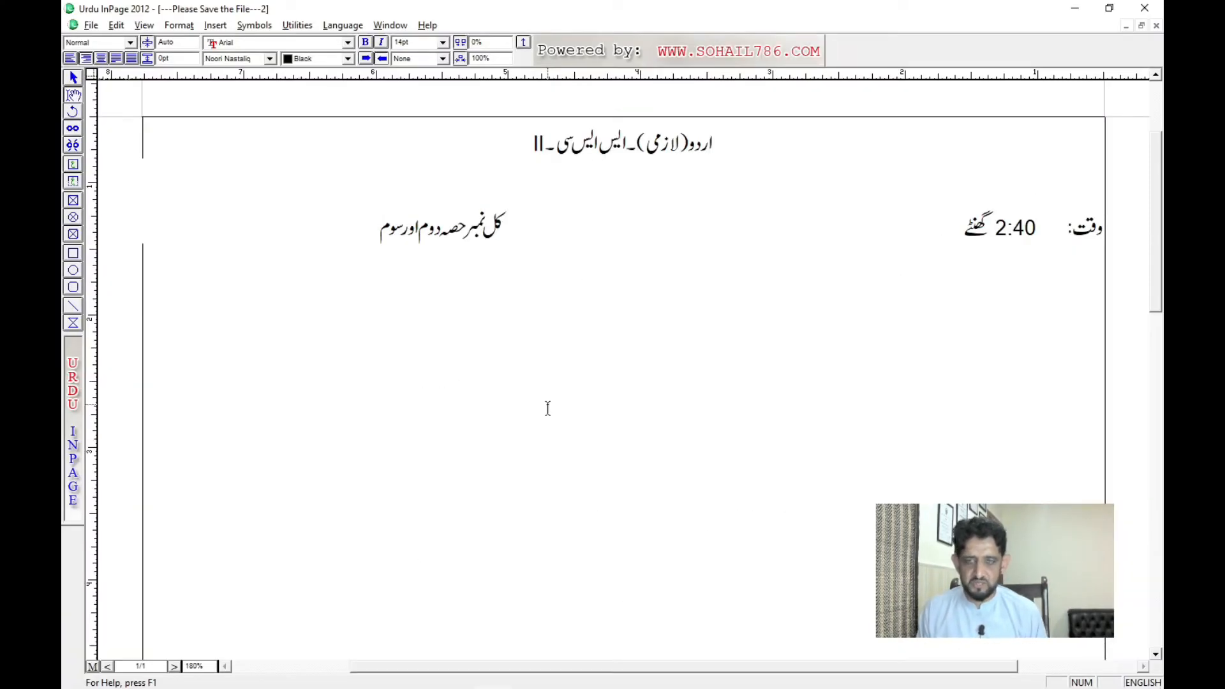
text(60)
key(ctrl+space)
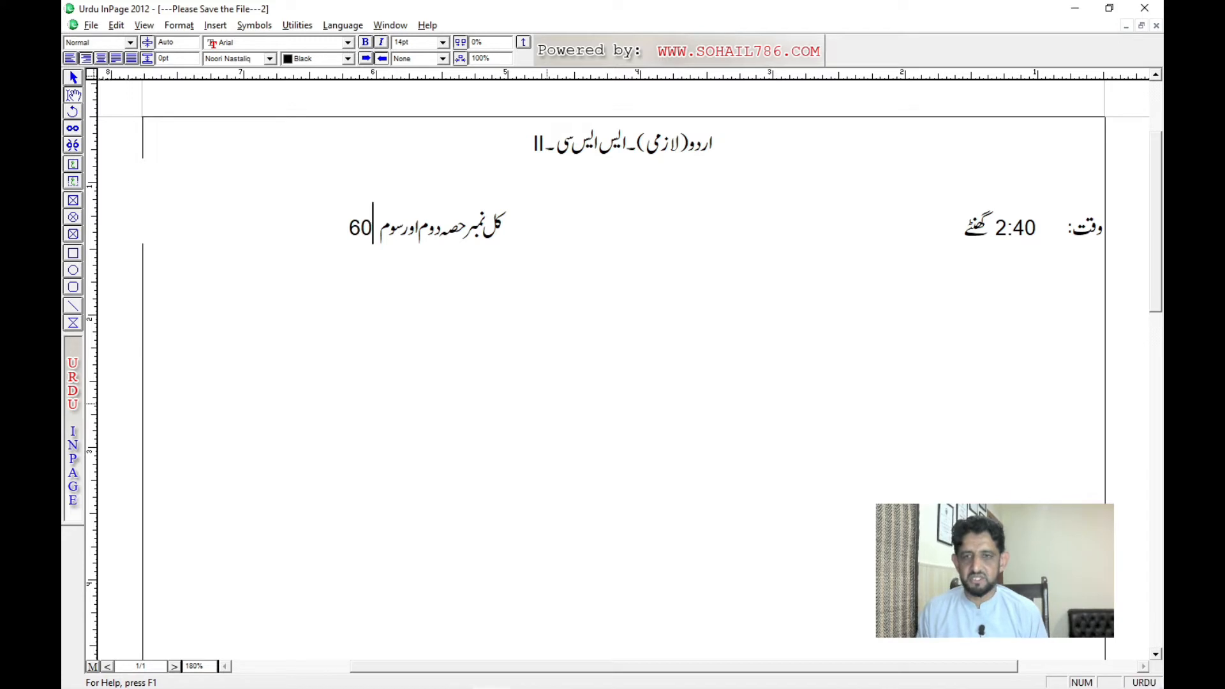
Shift the total marks text two tab stops further towards the line's end and start a new line below
key(ctrl+Right)
key(ctrl+Right)
key(ctrl+Right)
key(ctrl+Right)
key(ctrl+Right)
key(ctrl+Right)
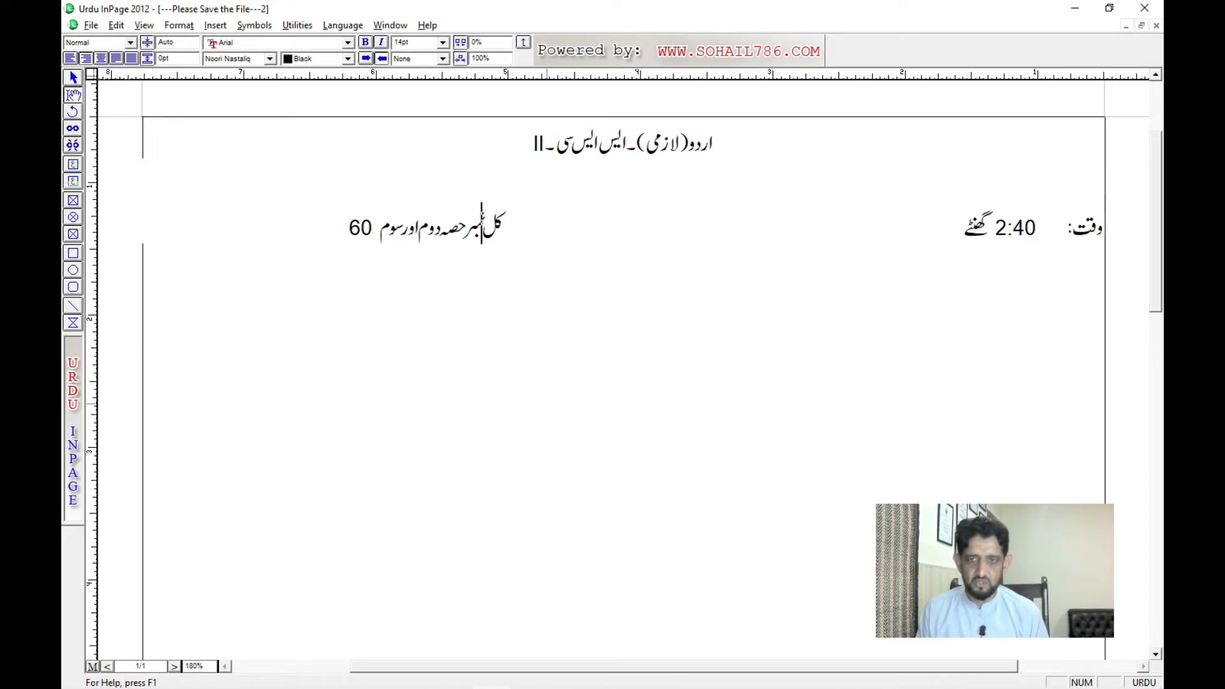
key(Tab)
key(Tab)
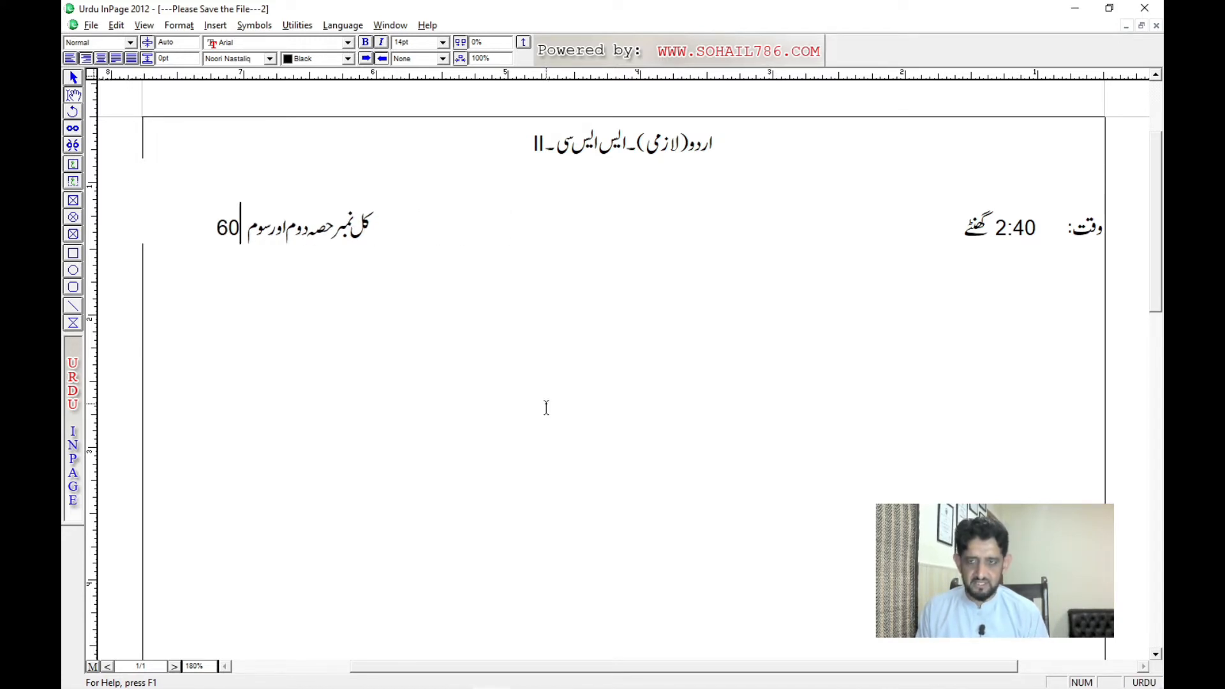
key(Return)
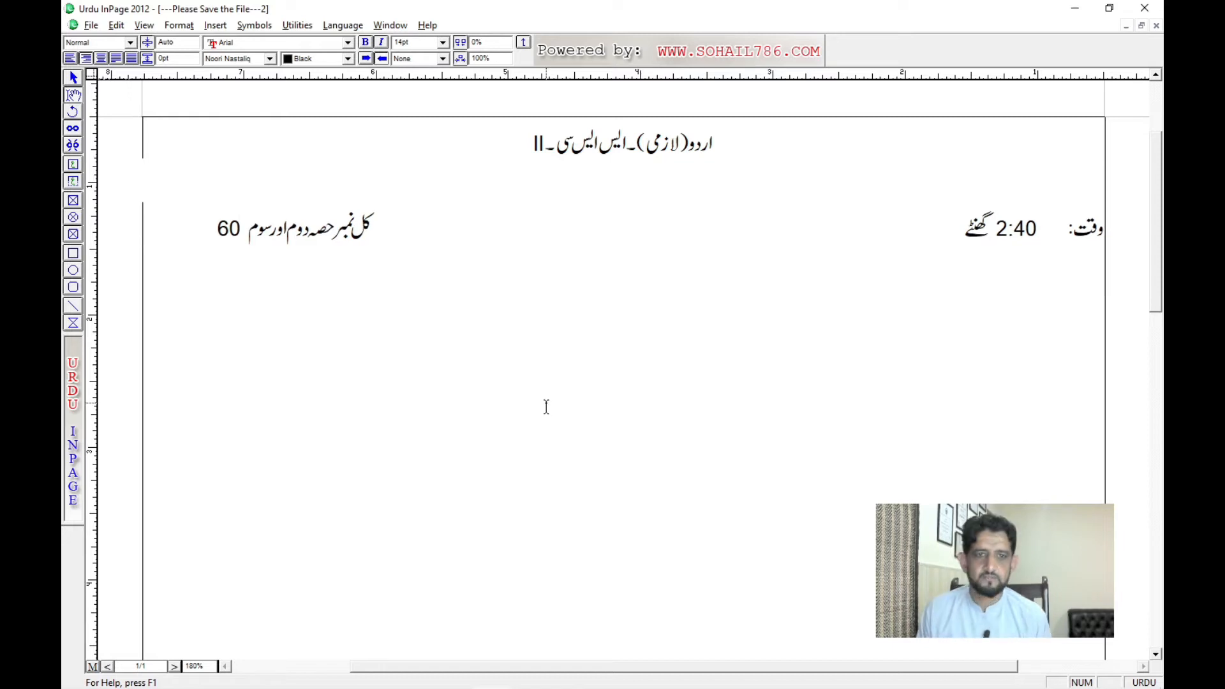
Check the note line in the question paper PDF and bring back the On-Screen Keyboard to examine its Shift and symbol keys
key(alt+Tab)
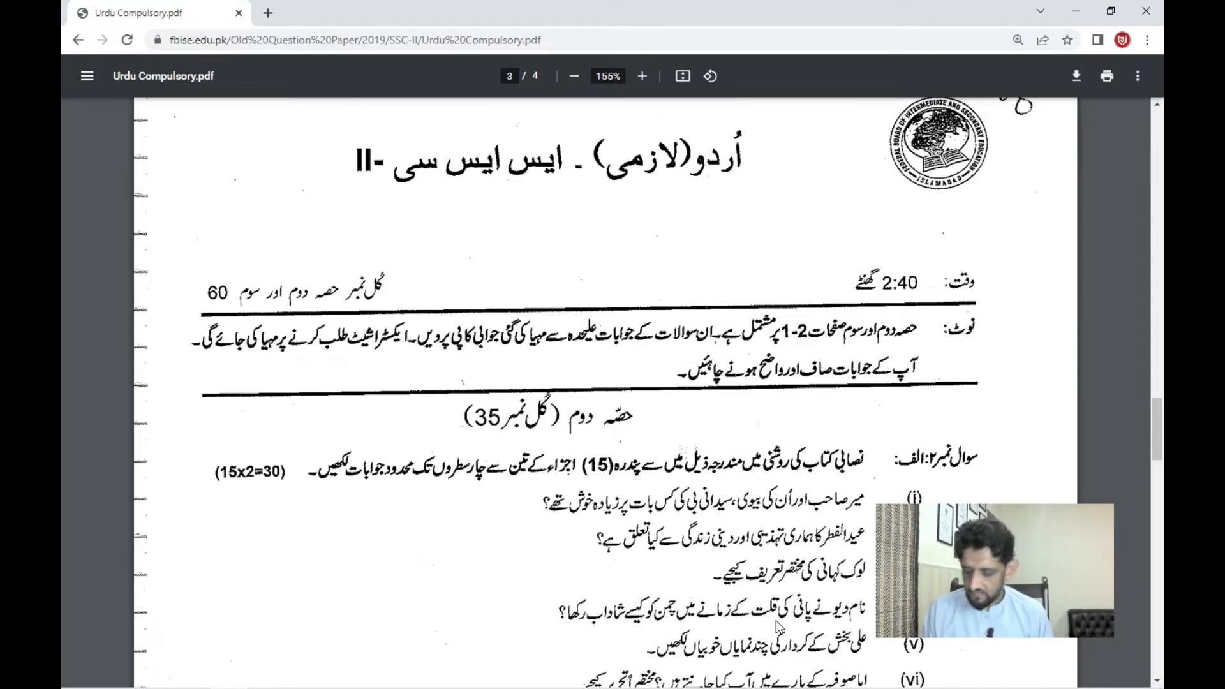
key(alt+Tab)
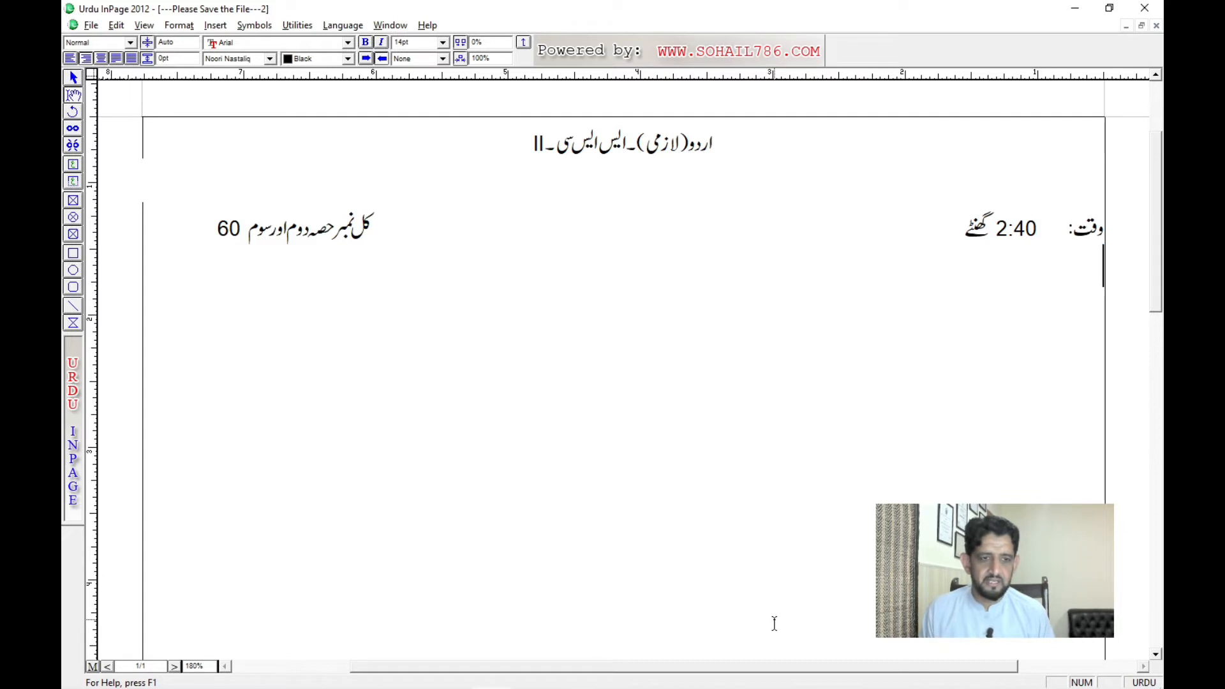
key(Escape)
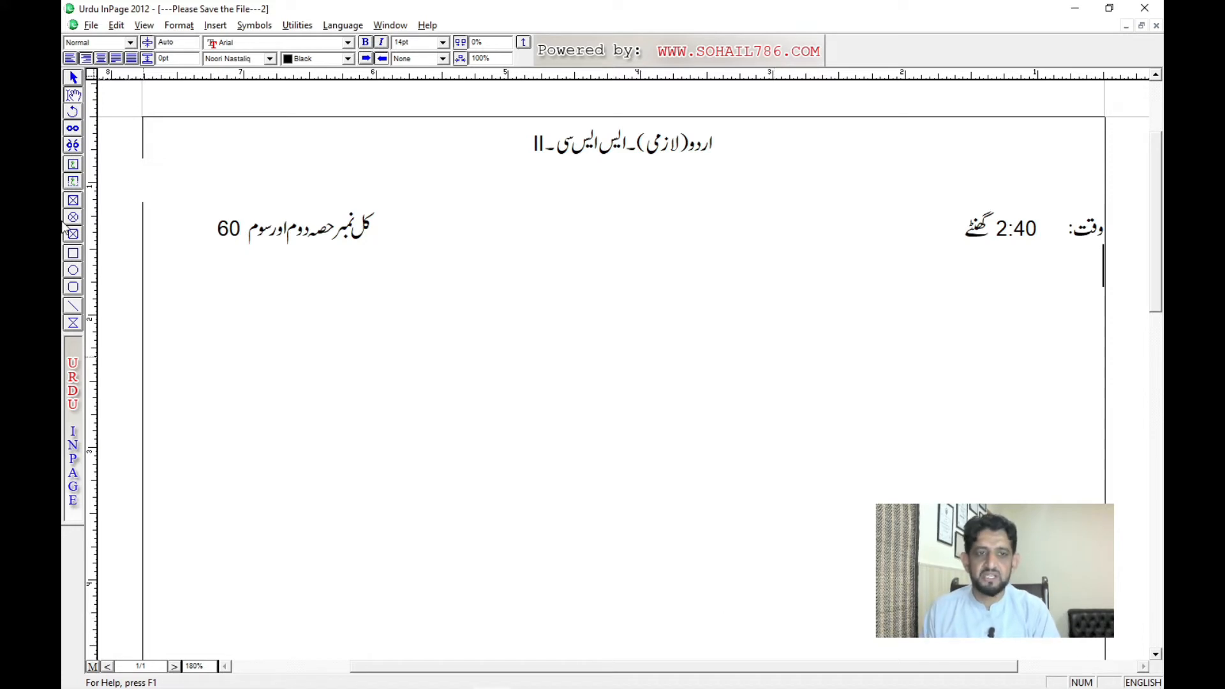
key(alt+Tab)
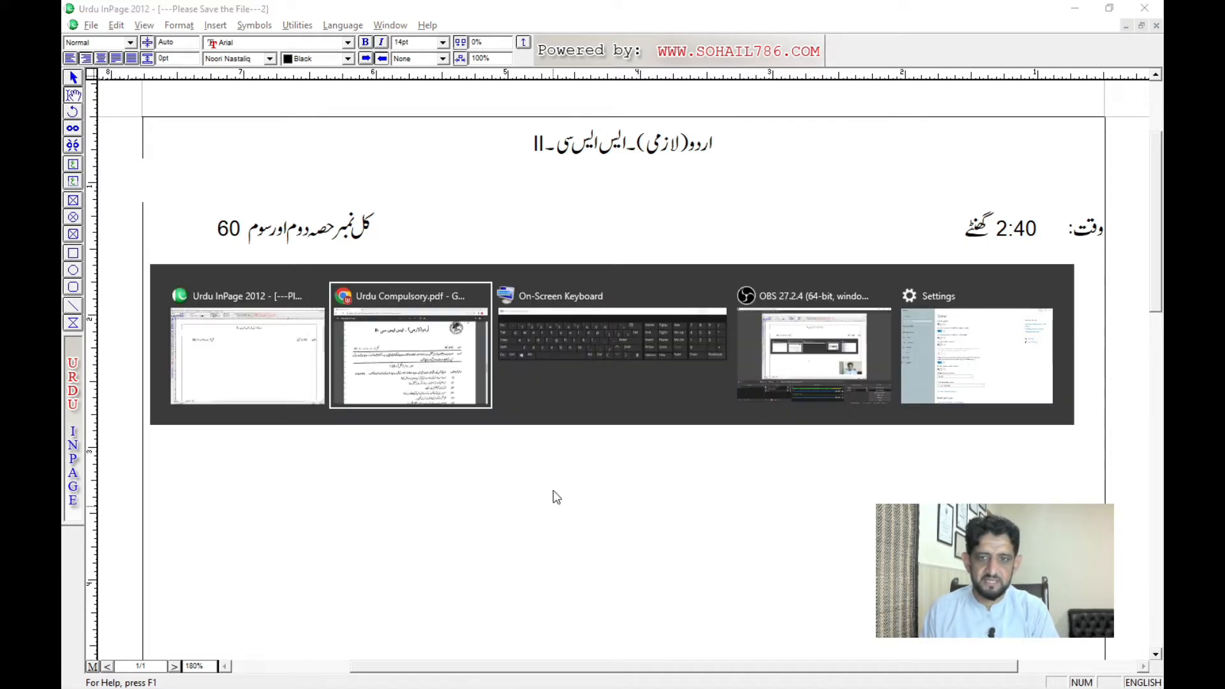
key(alt+Tab)
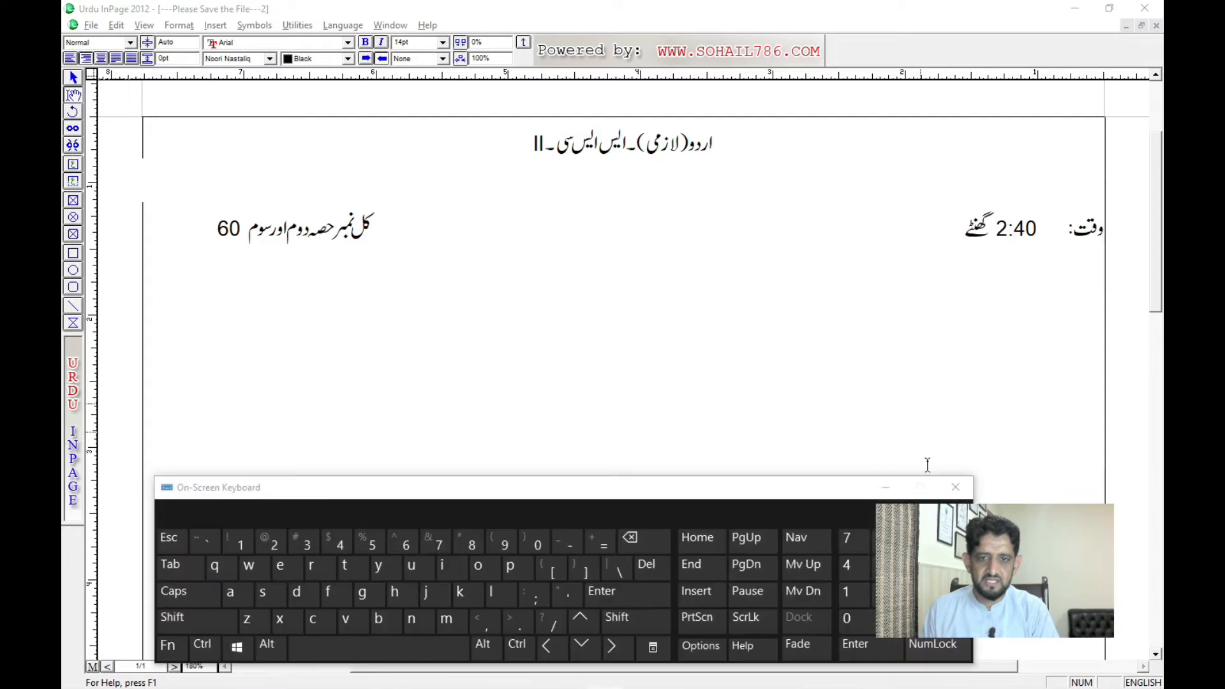
click(213, 622)
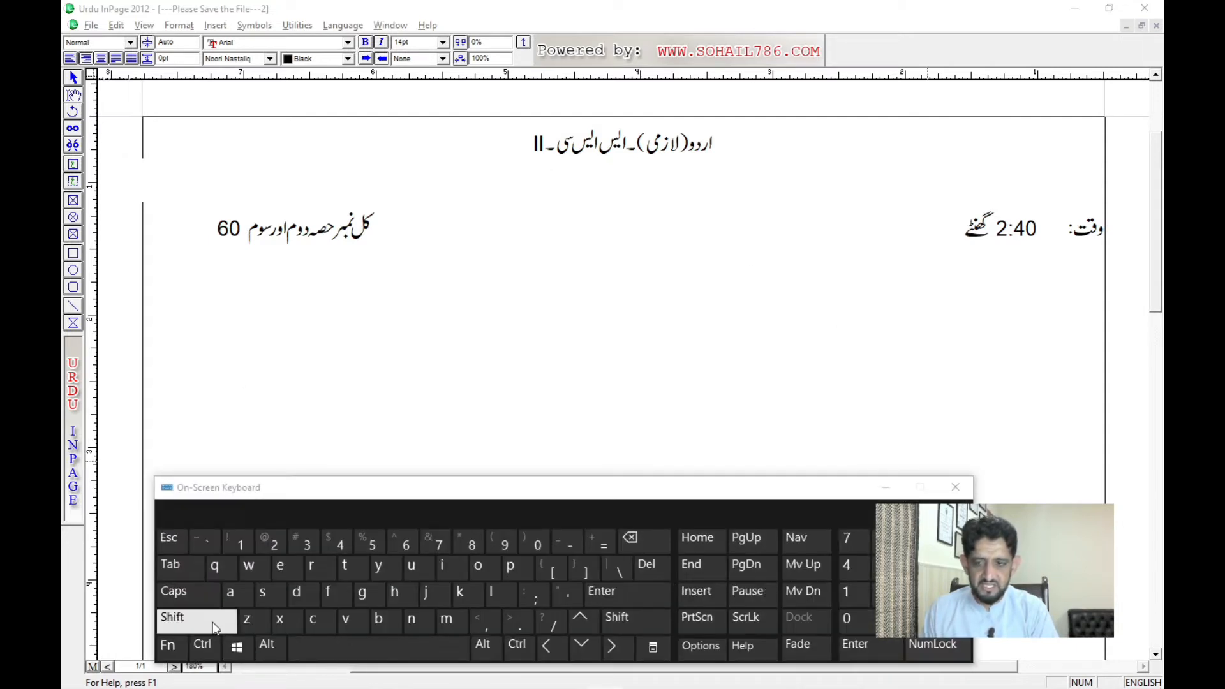
click(546, 555)
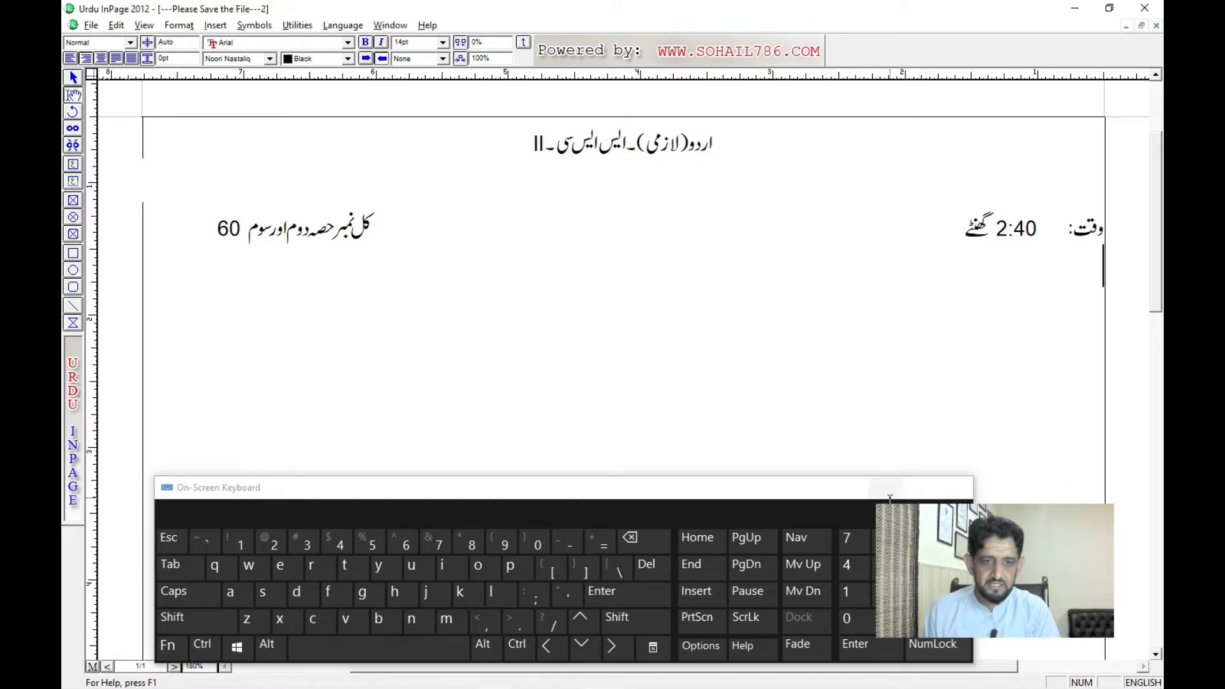
Enter a row of underscores across the page below the time line and set a new line beneath it to Urdu
click(955, 487)
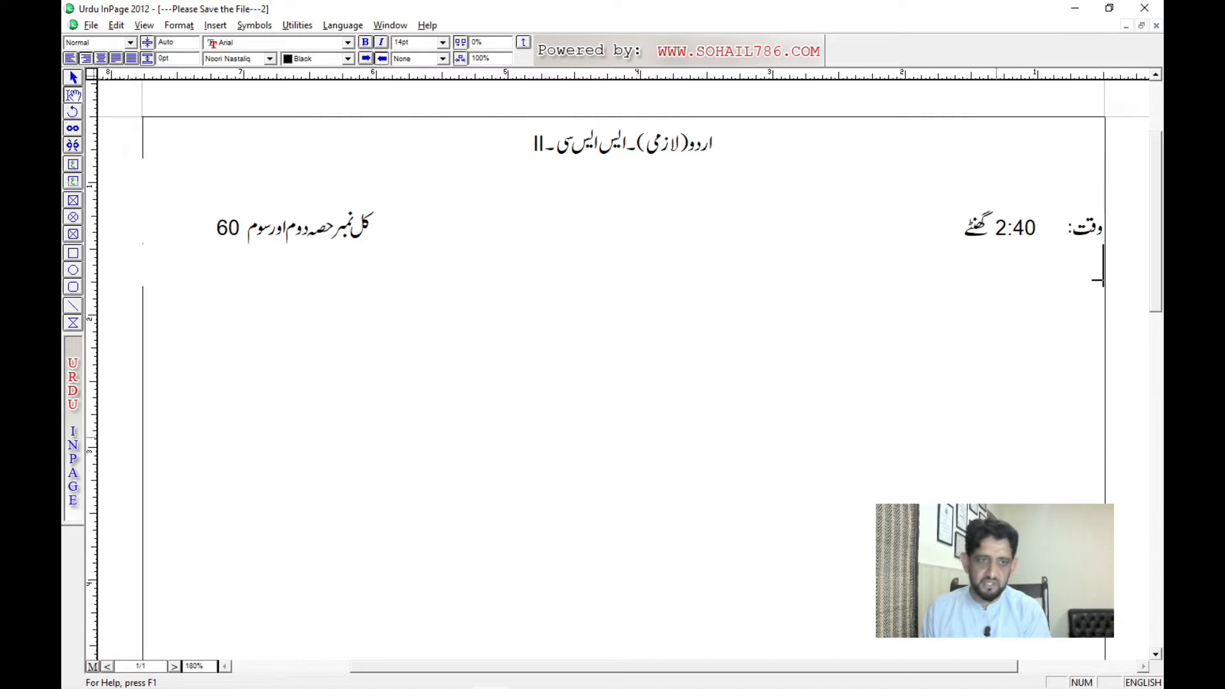
drag(1056, 280, 236, 280)
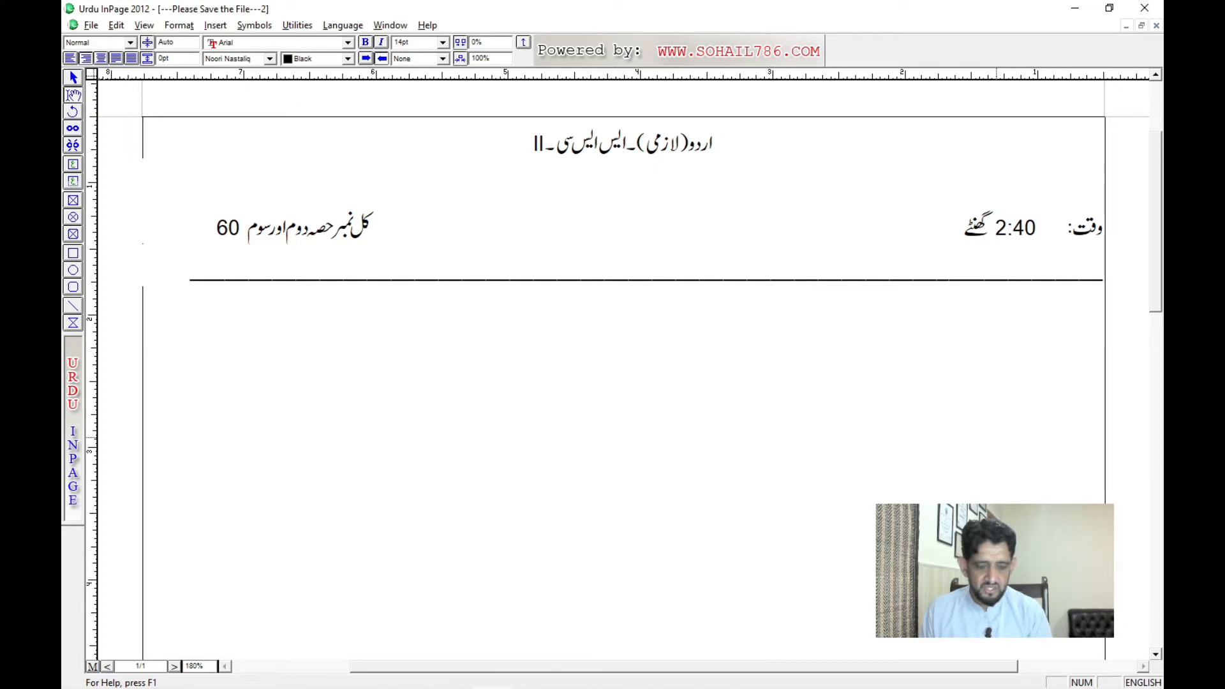
key(Return)
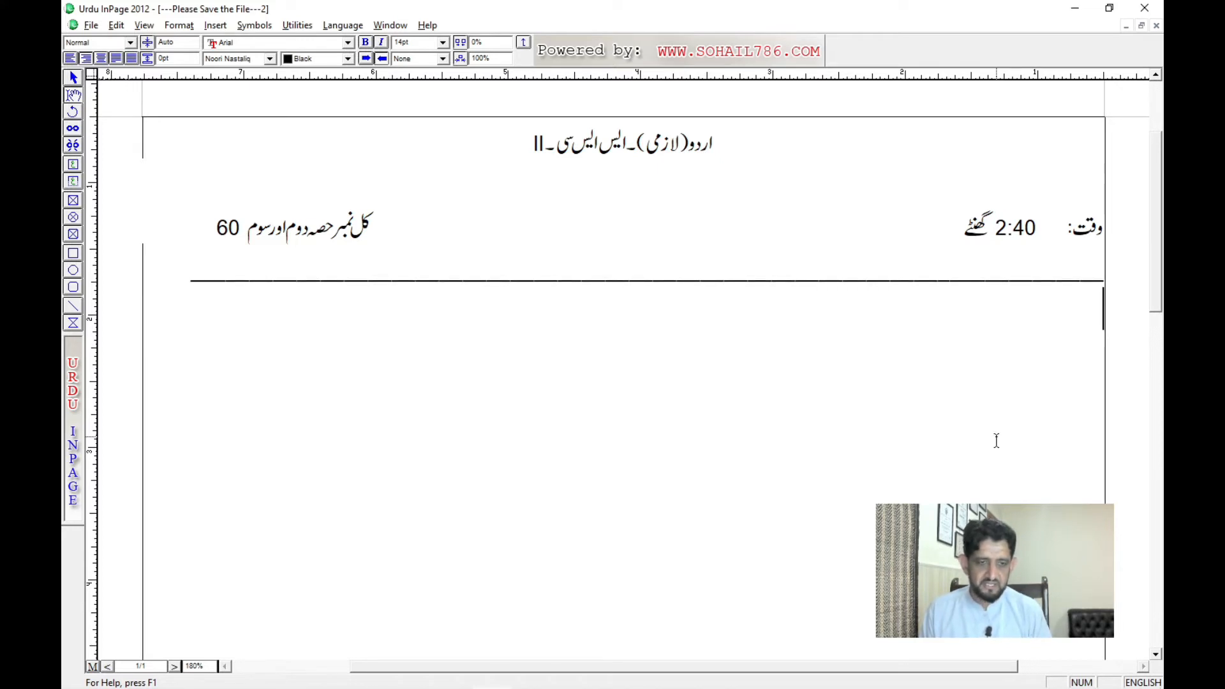
key(ctrl+space)
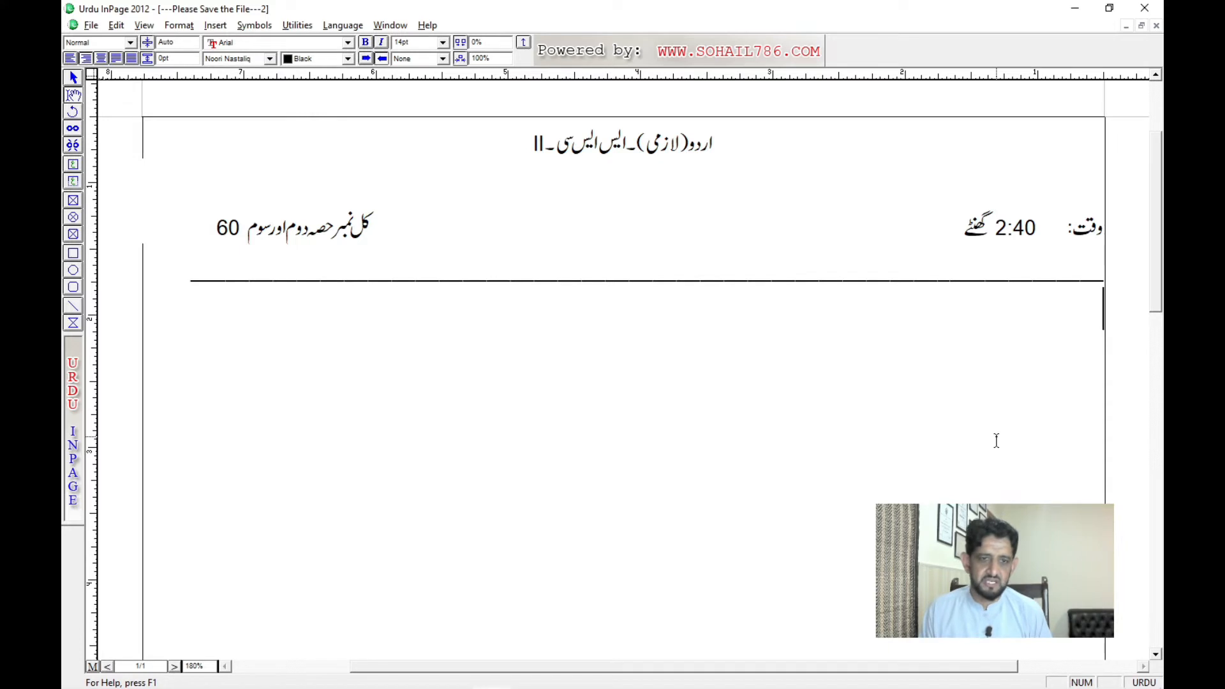
Switch to the question paper PDF, arrange all open windows side by side and minimize the OBS window
key(alt+Tab)
key(alt+Tab)
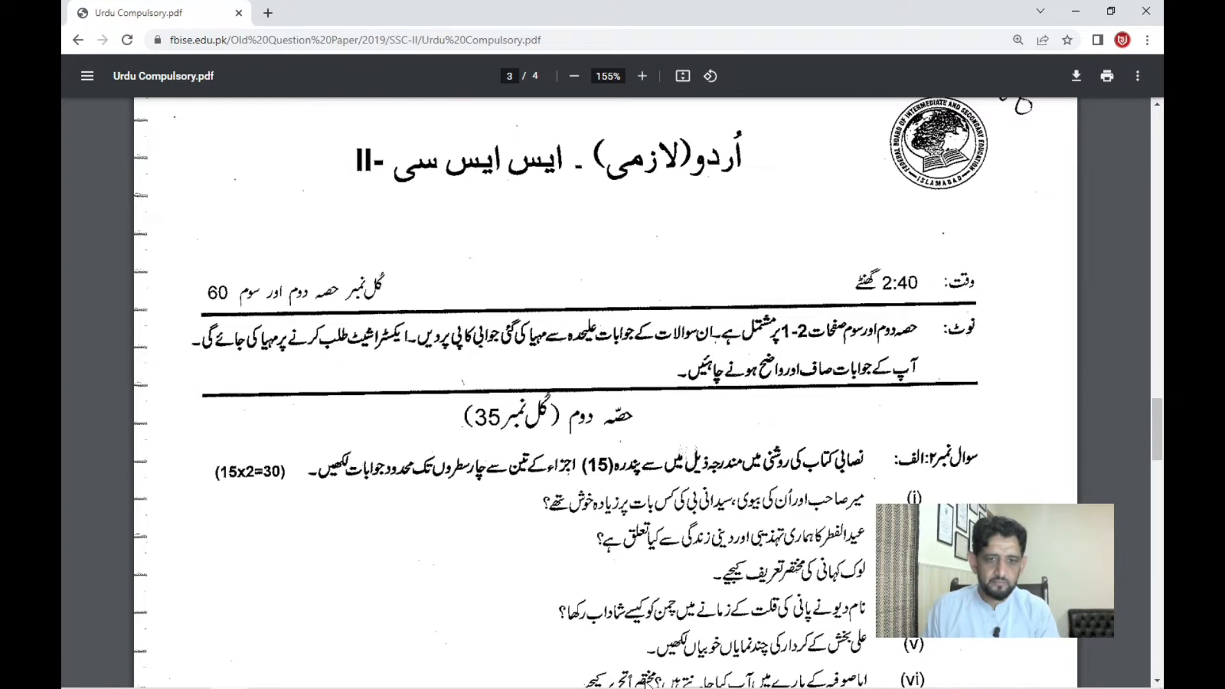
right_click(679, 678)
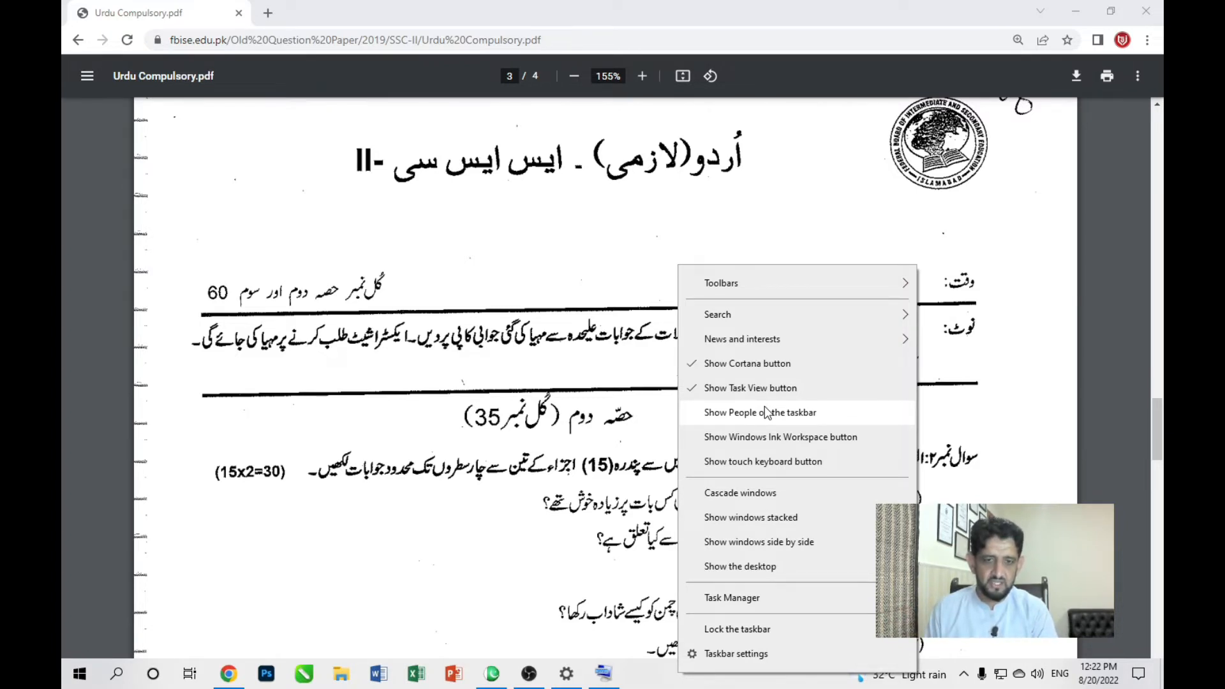
click(776, 542)
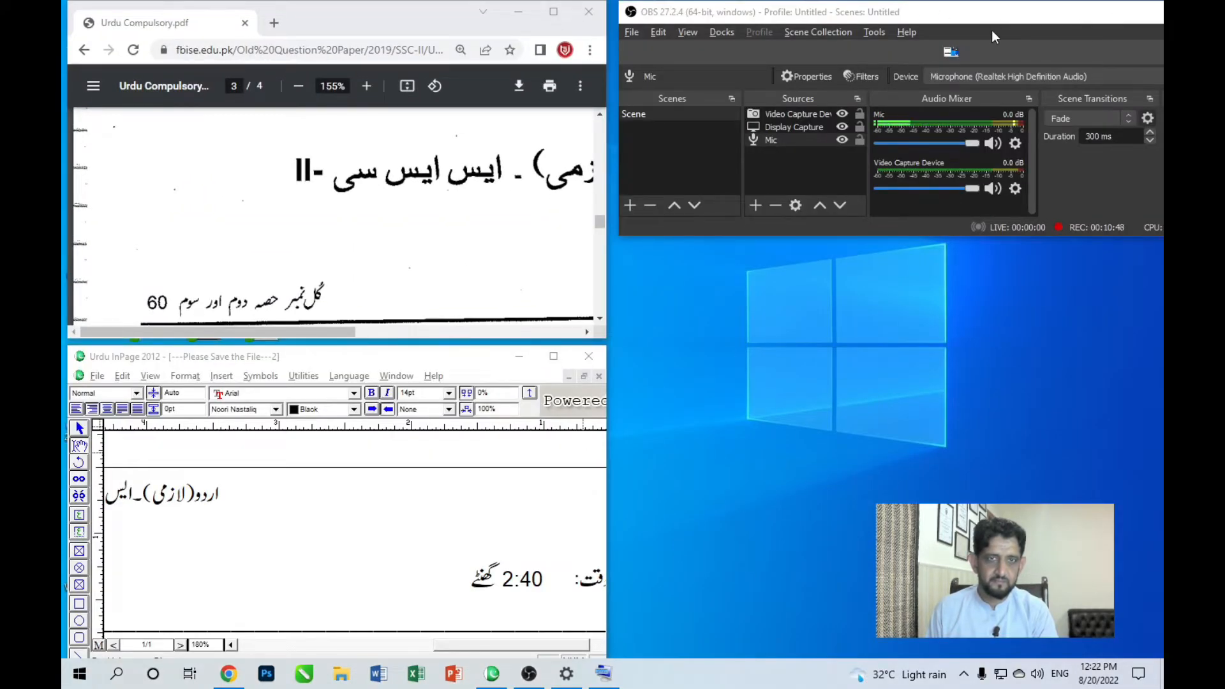
drag(957, 12, 887, 46)
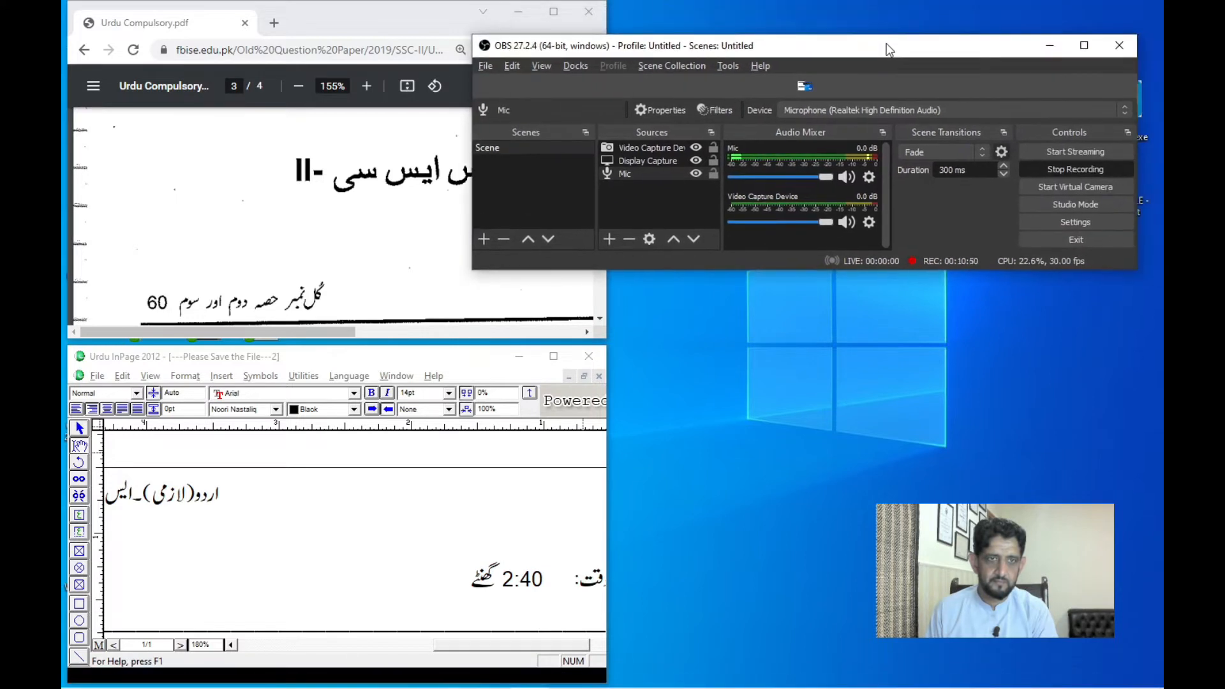
click(1047, 45)
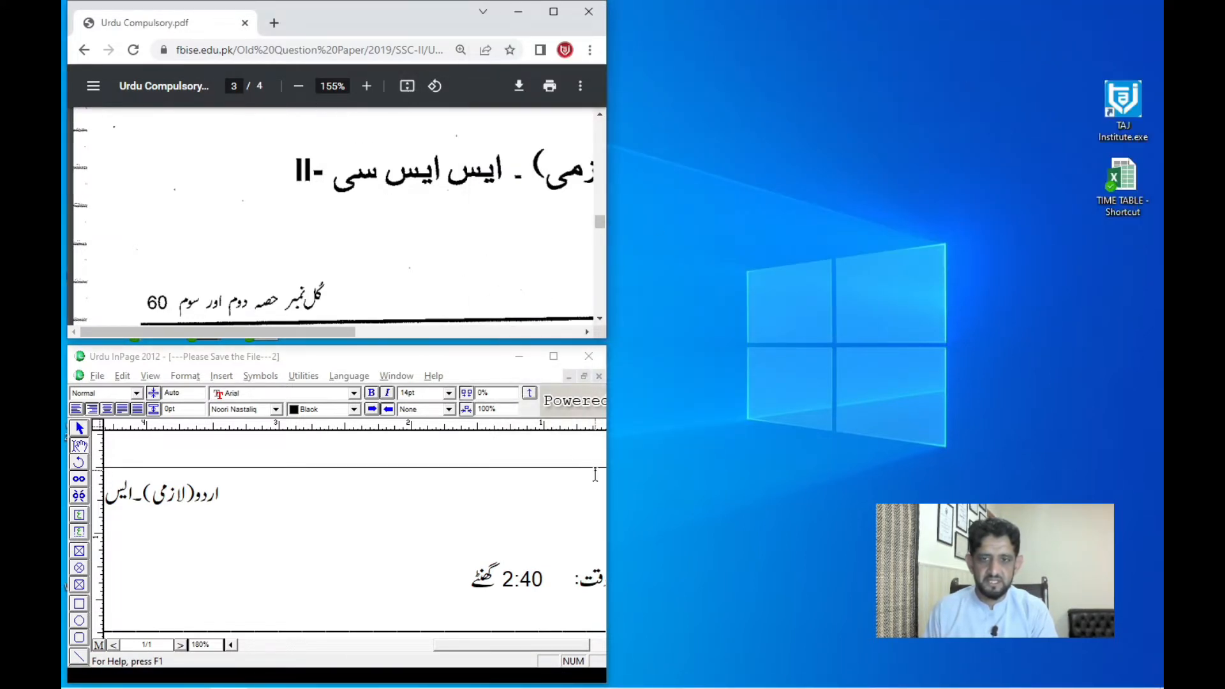
Place the InPage window beside the PDF window and stretch both to the full height of the screen
drag(419, 355, 968, 18)
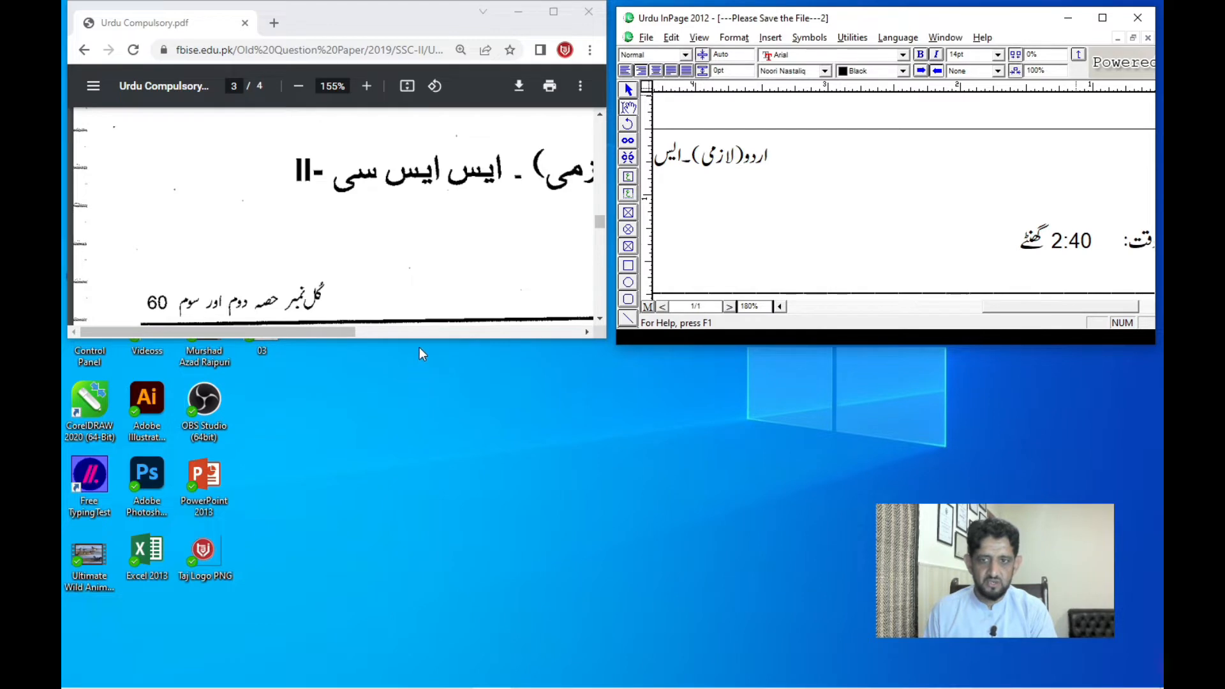
drag(344, 338, 343, 677)
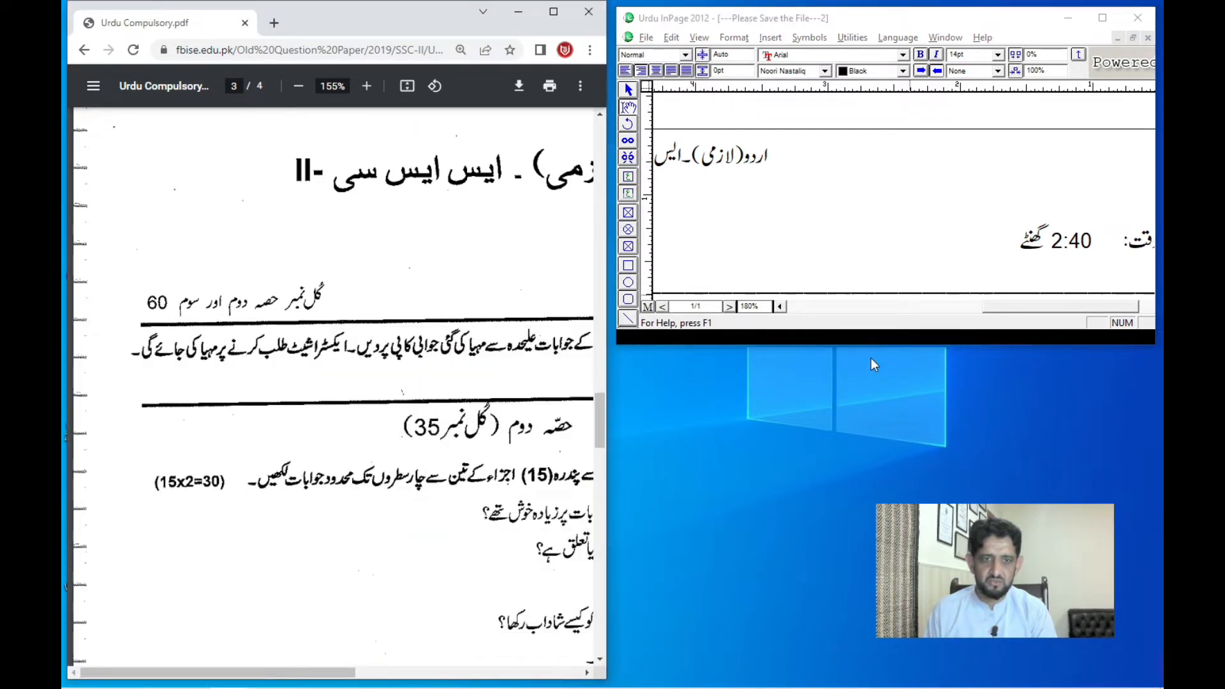
drag(873, 345, 839, 680)
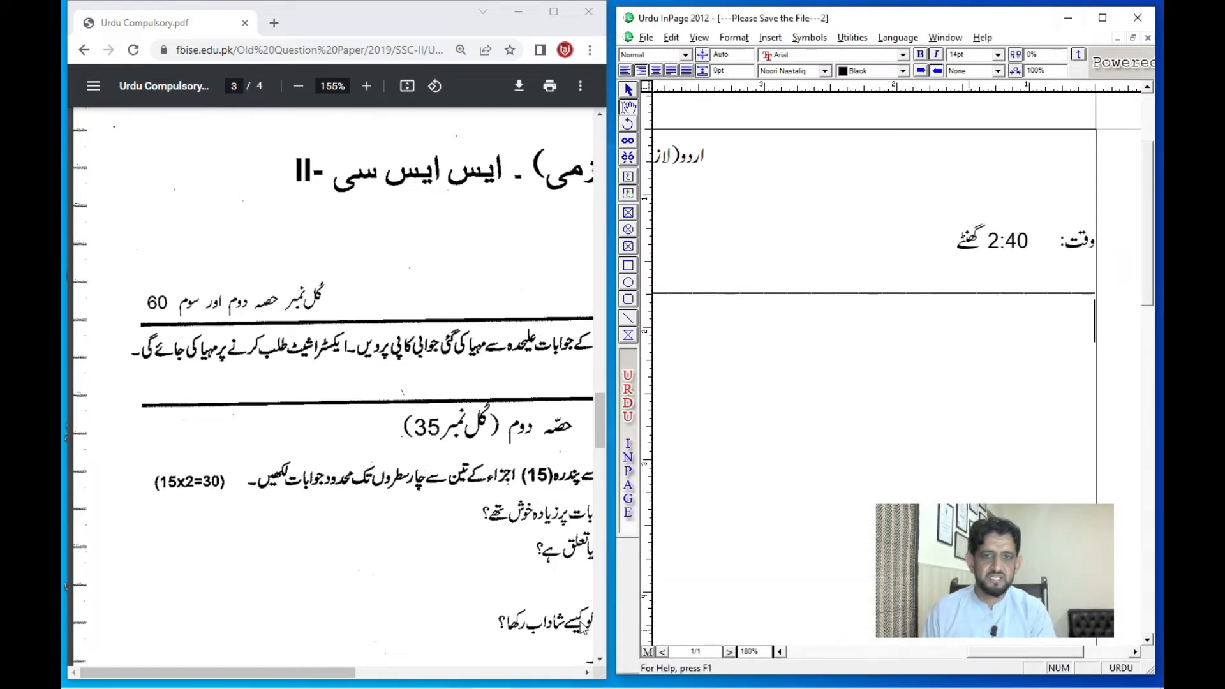
Zoom the PDF out to 87% to fit page 3's width, and widen the InPage window towards the PDF
mouse_move(313, 682)
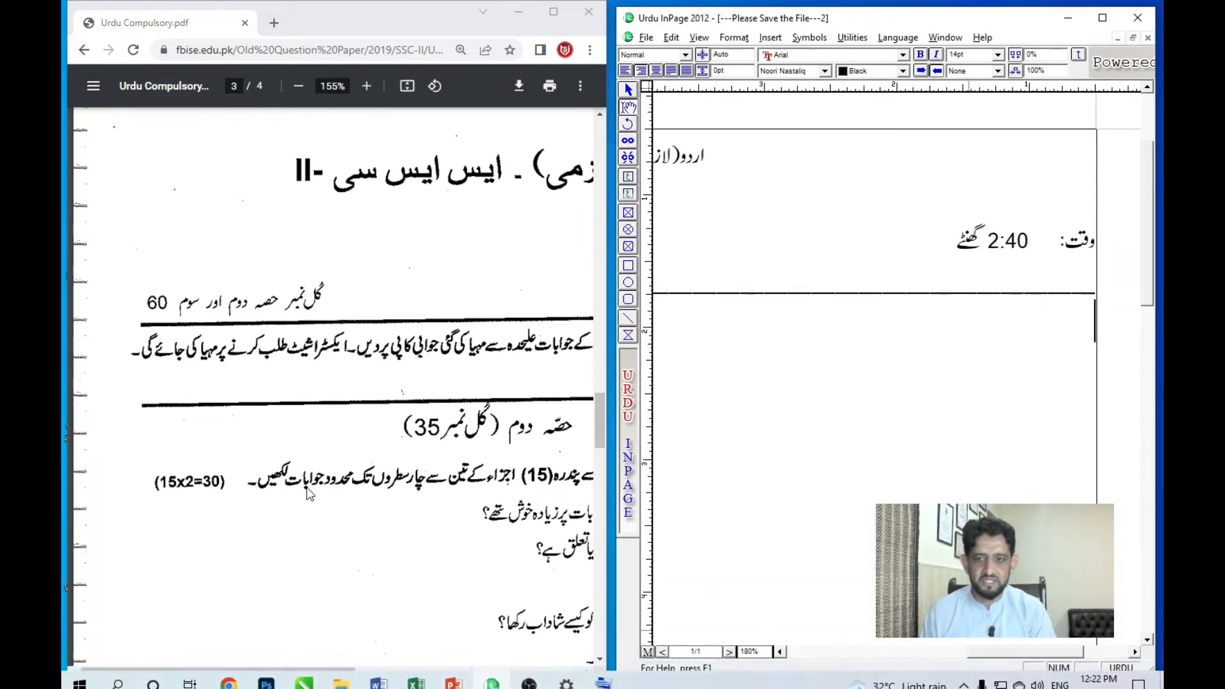
drag(327, 677, 493, 665)
scroll(383, 240, down, 3)
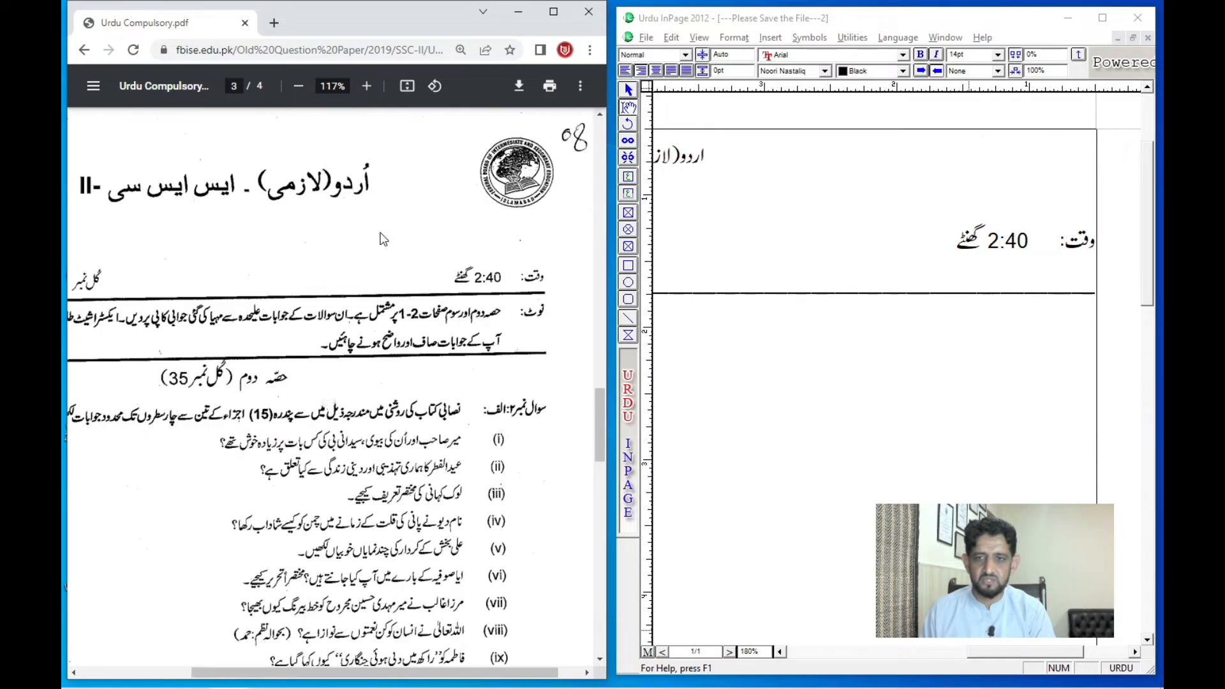
scroll(383, 243, down, 3)
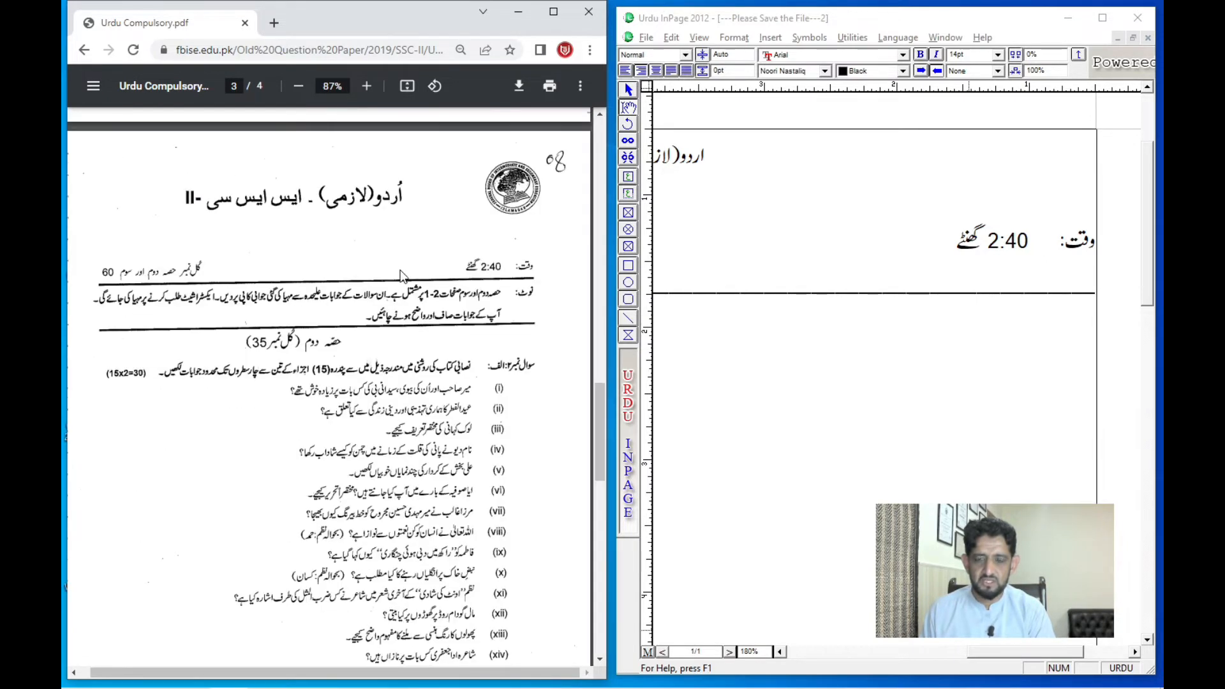
click(918, 380)
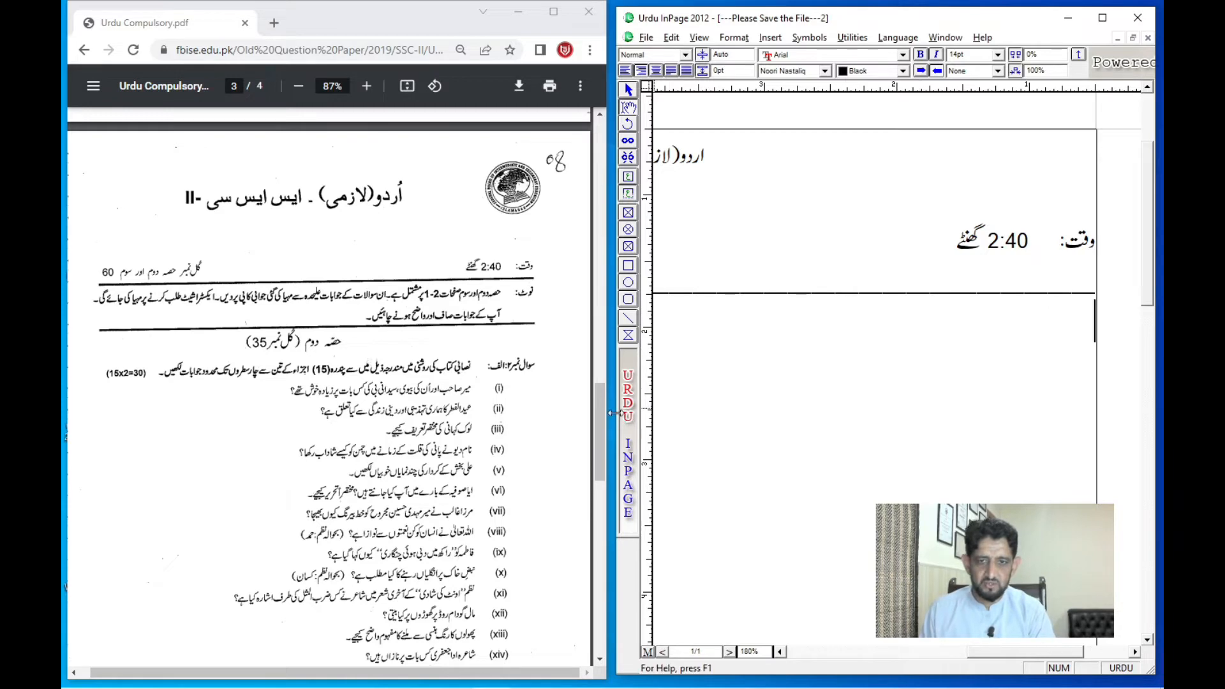
drag(617, 415, 543, 415)
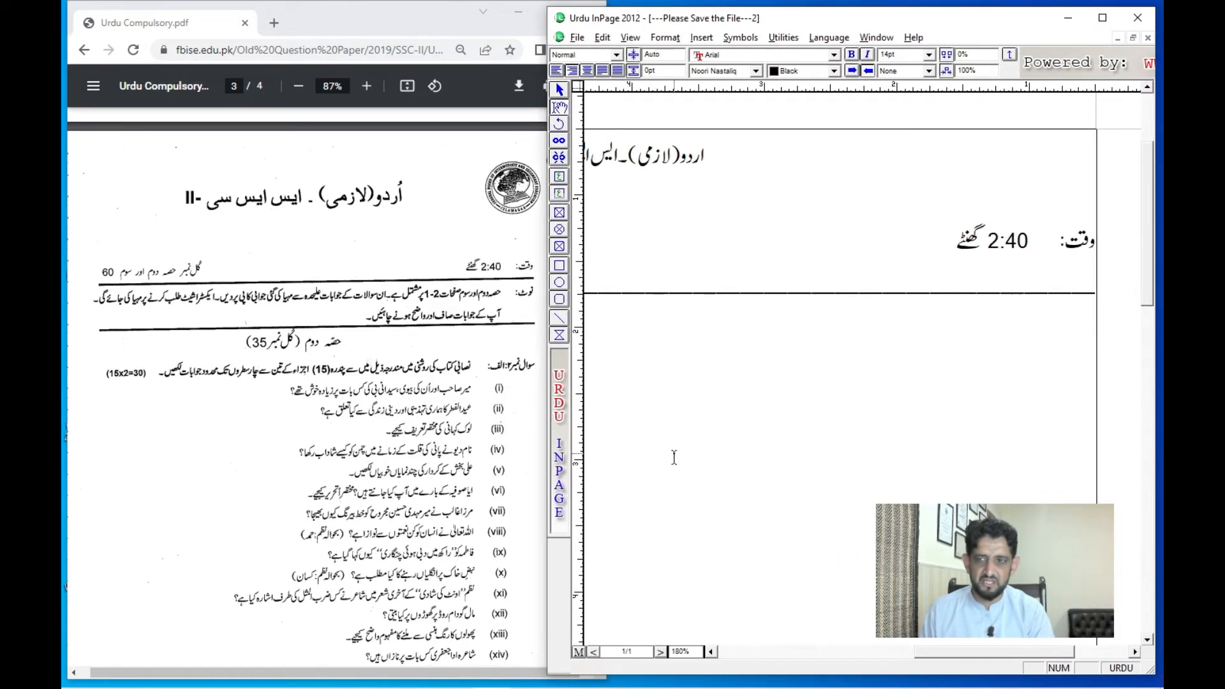
Try several zoom levels on the question paper PDF, including 85% and 90%
click(317, 17)
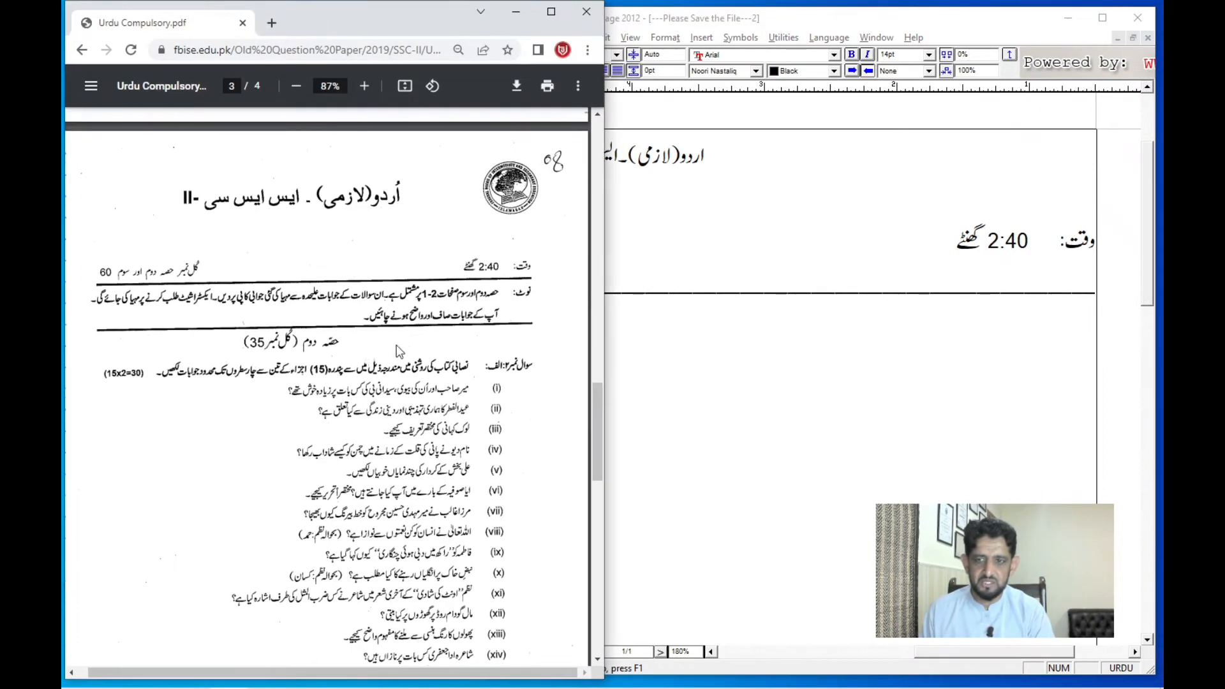
scroll(391, 361, up, 2)
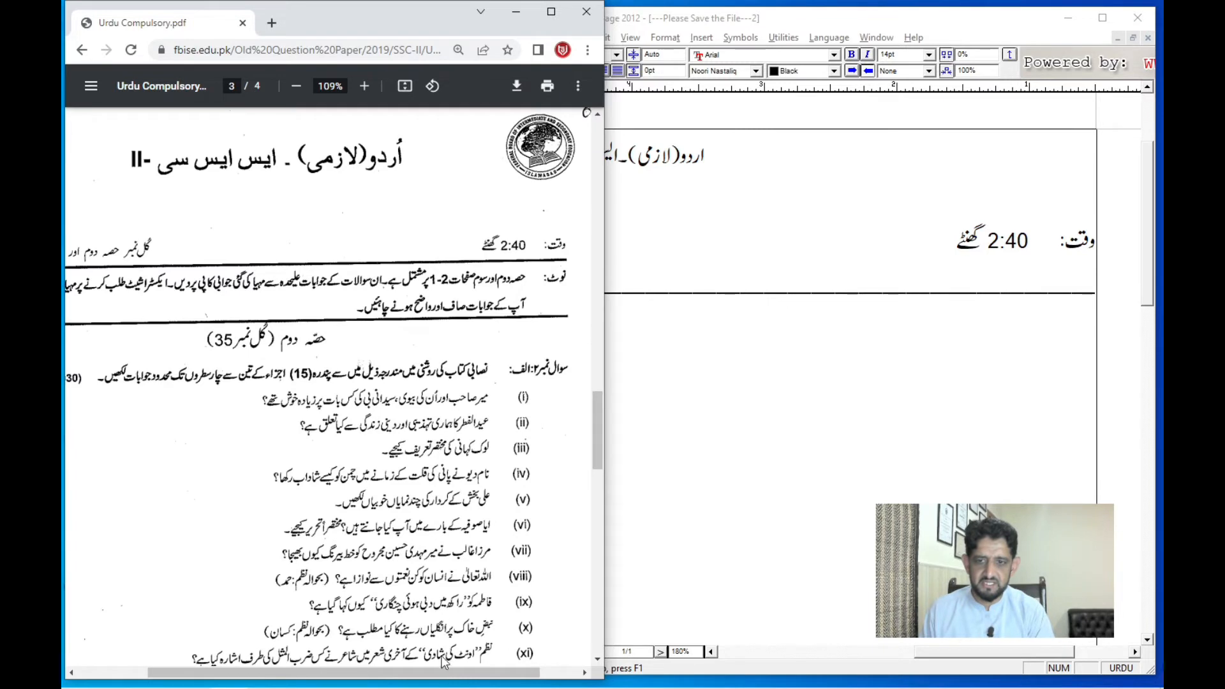
drag(441, 675, 426, 679)
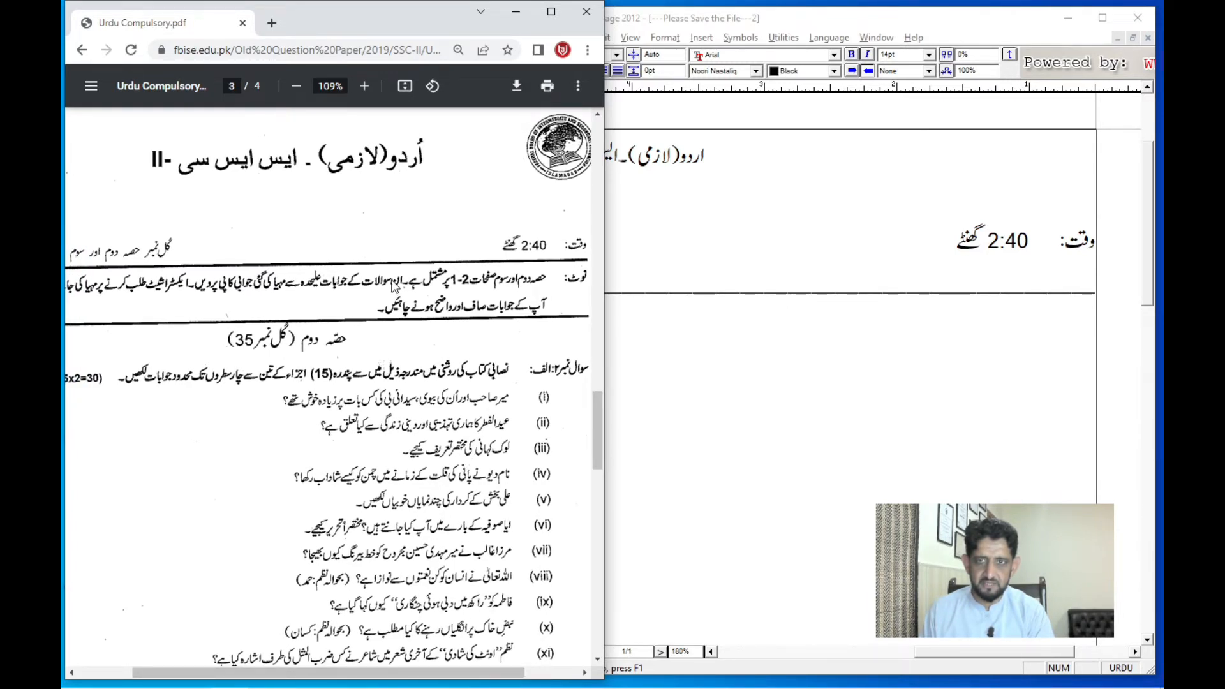
scroll(394, 286, down, 1)
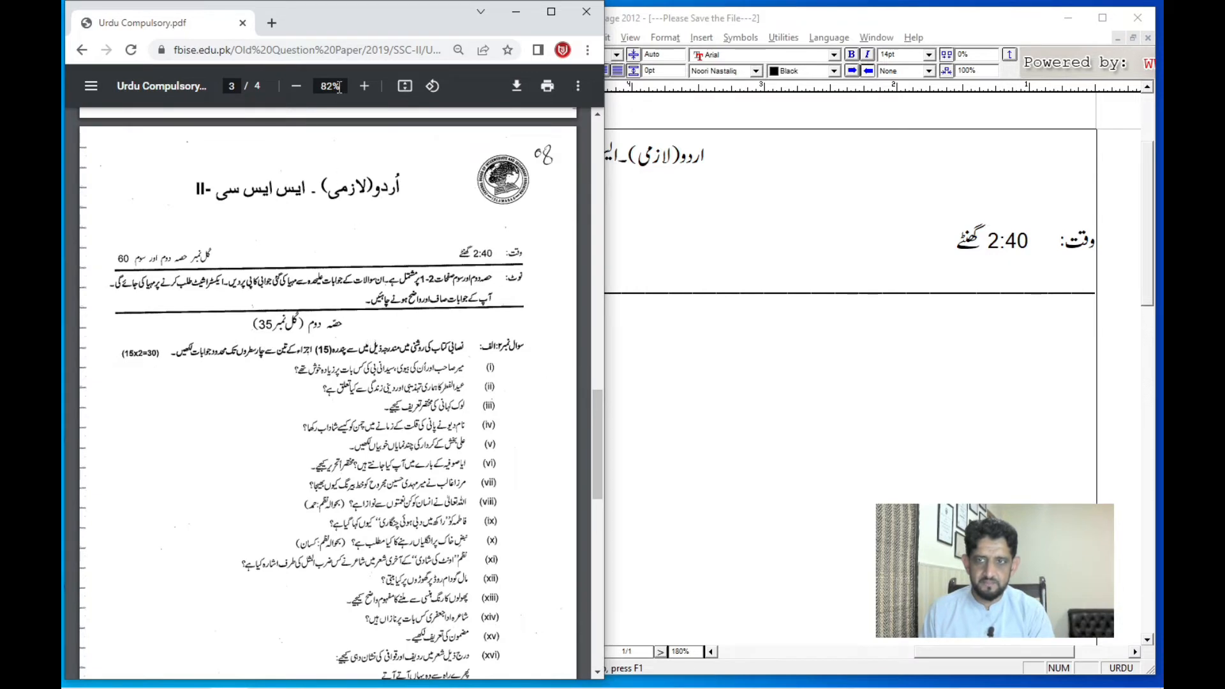
click(339, 87)
text(8)
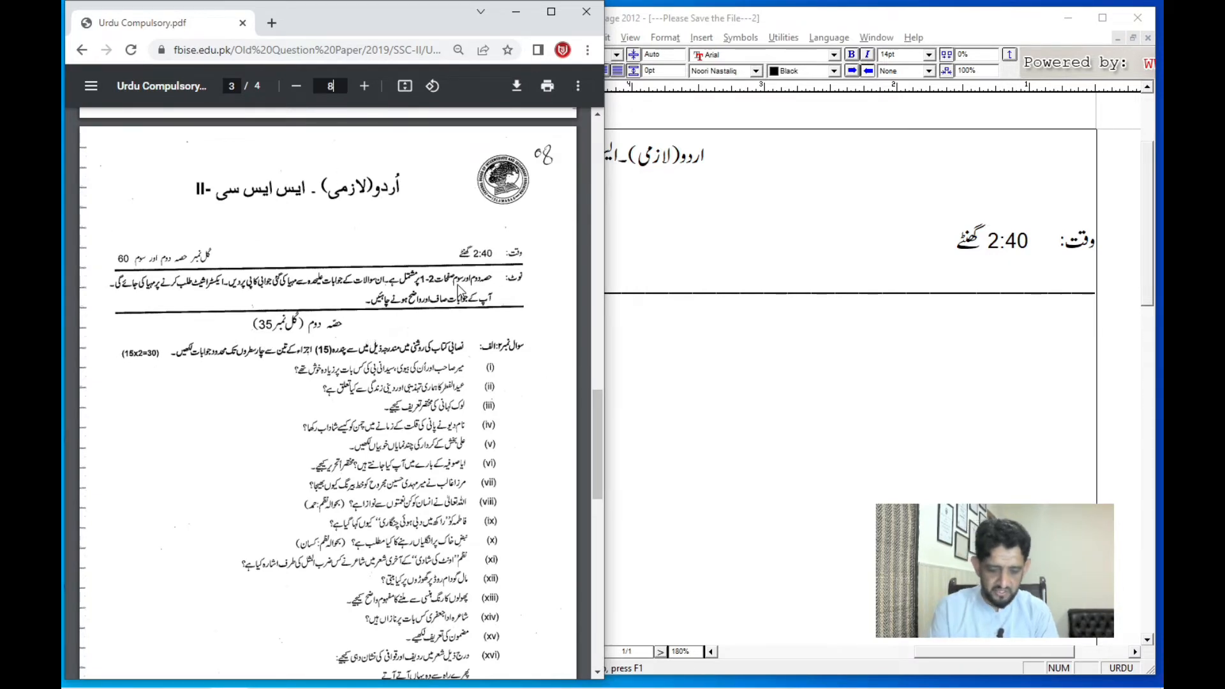
text(5)
key(Return)
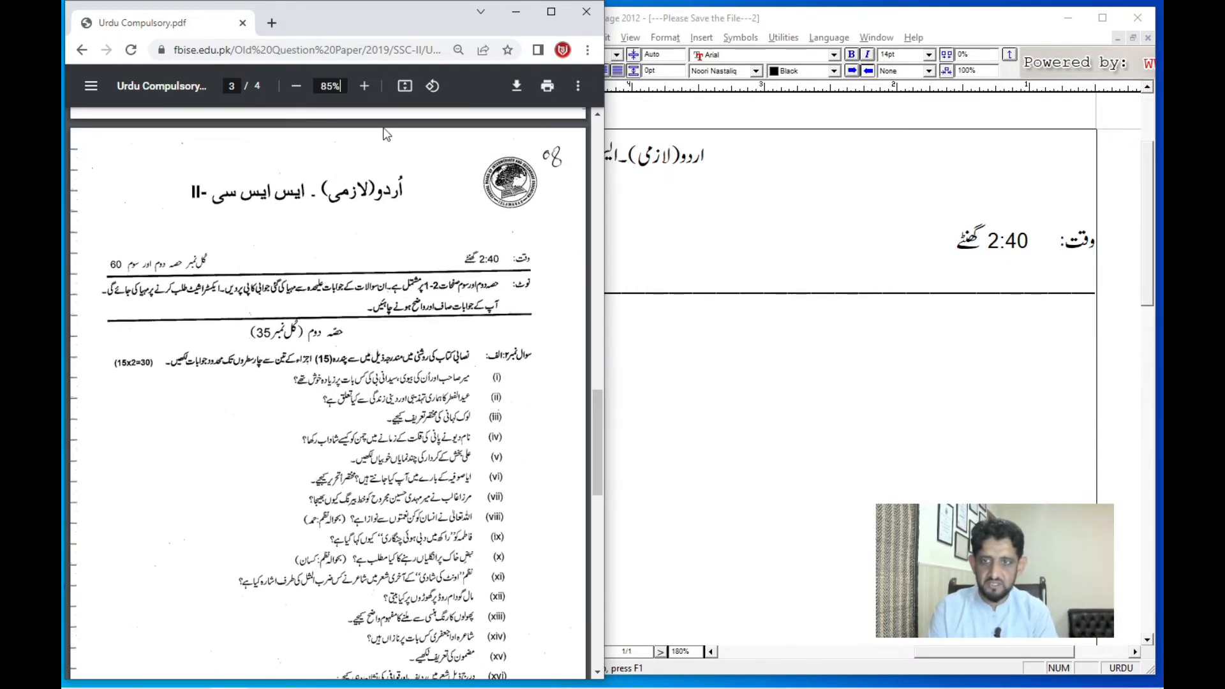
click(337, 88)
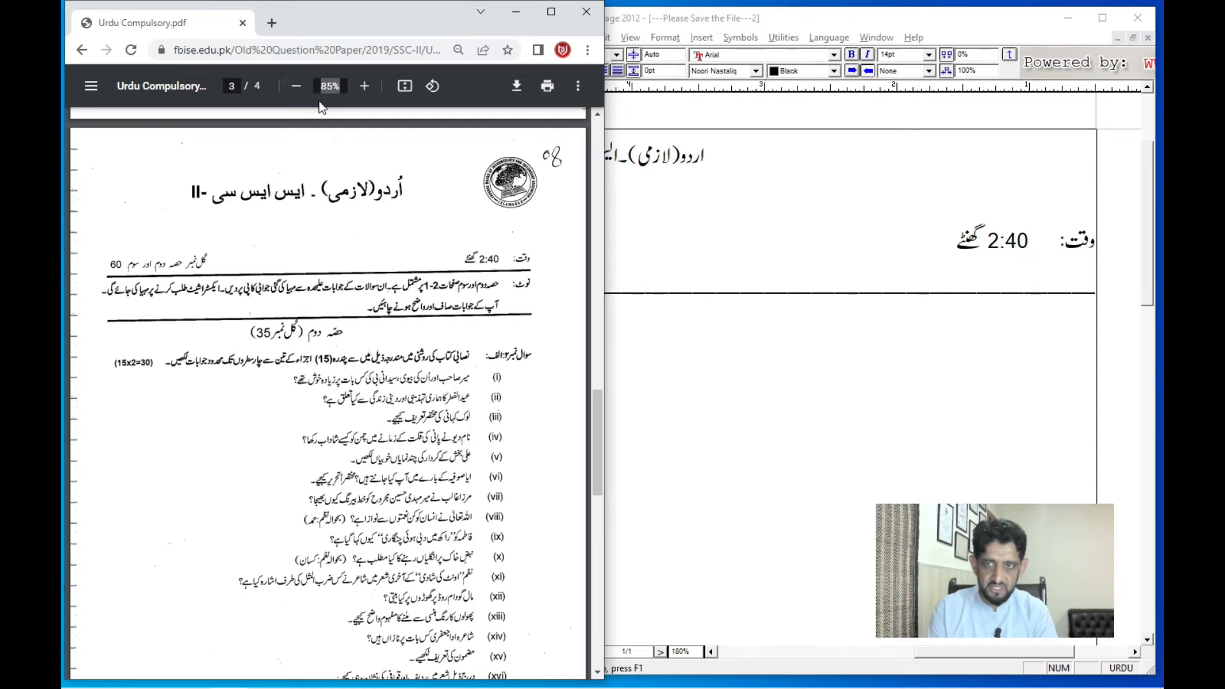
text(9)
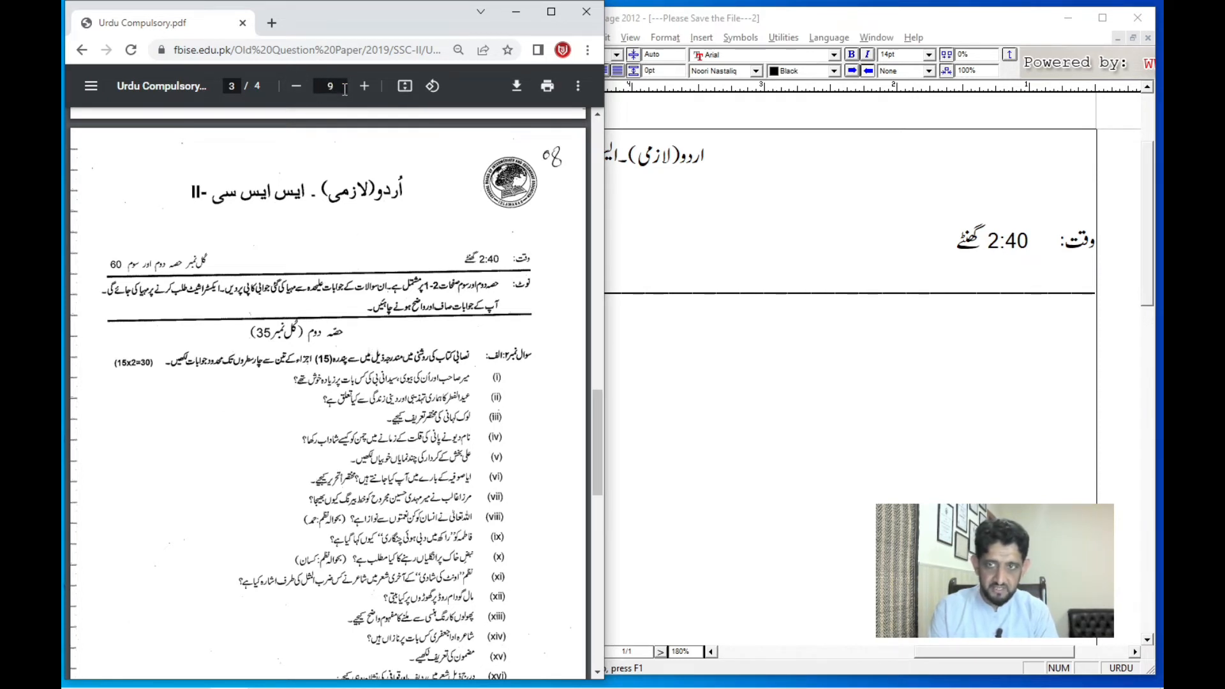
text(0)
key(Return)
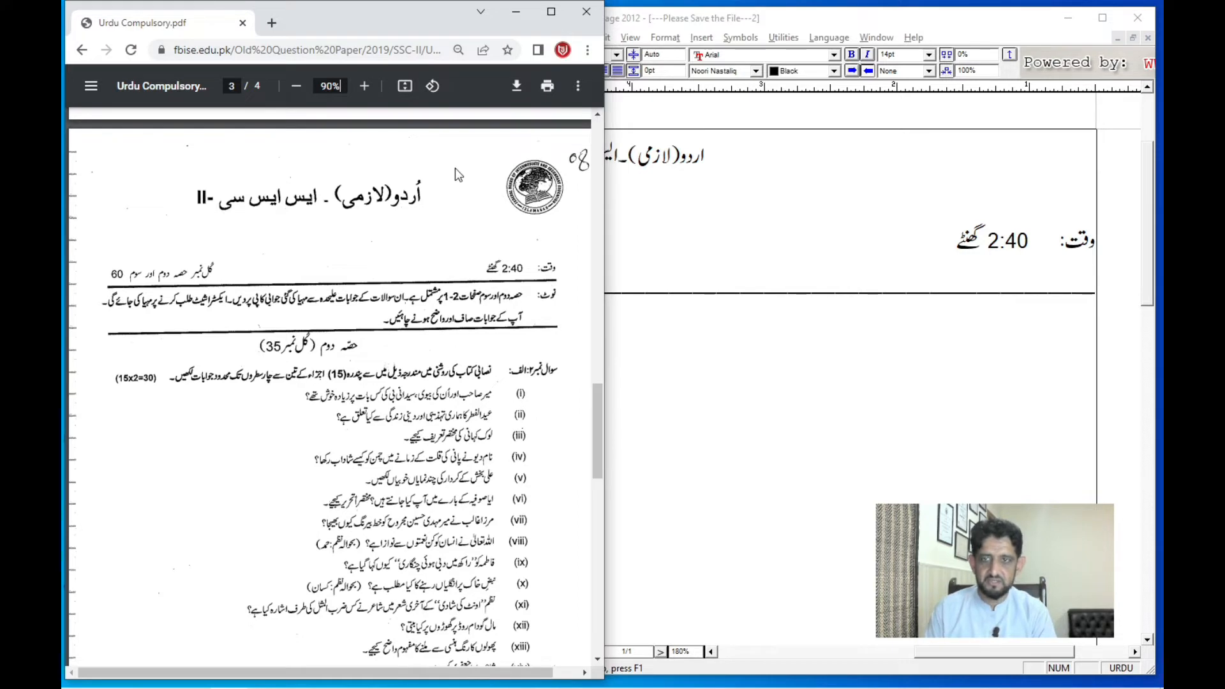
Set the PDF zoom to 95% and position page 3 so its title, note and questions are readable
click(341, 88)
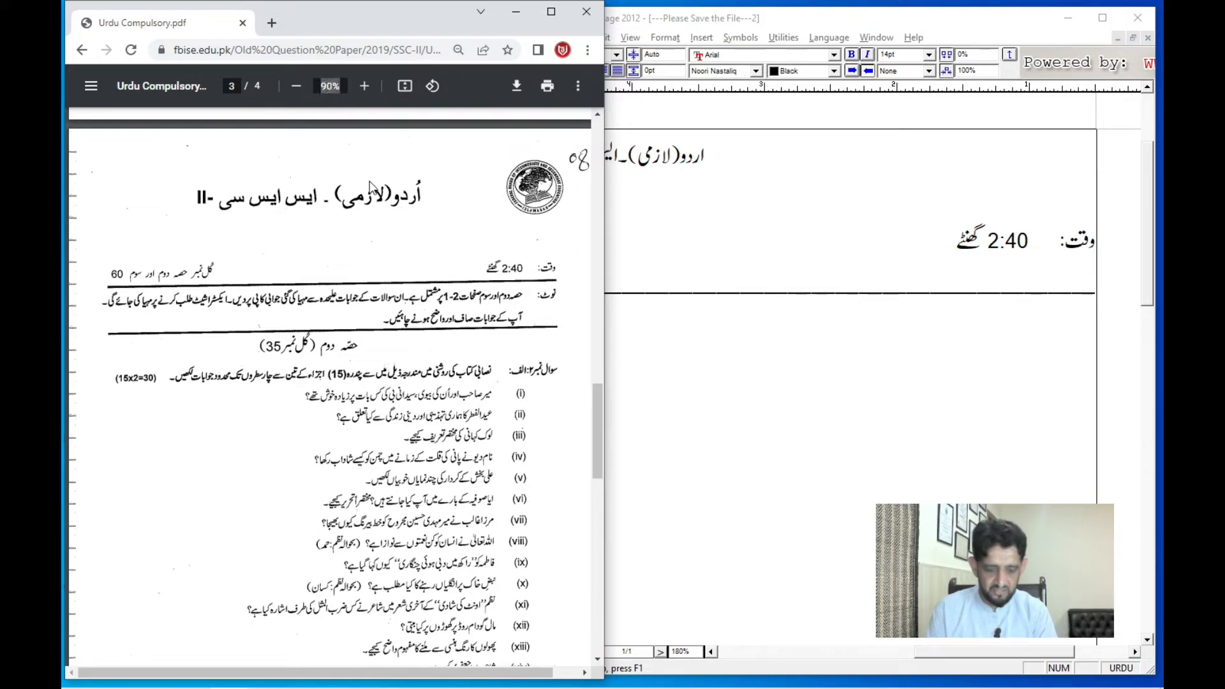
text(95)
key(Return)
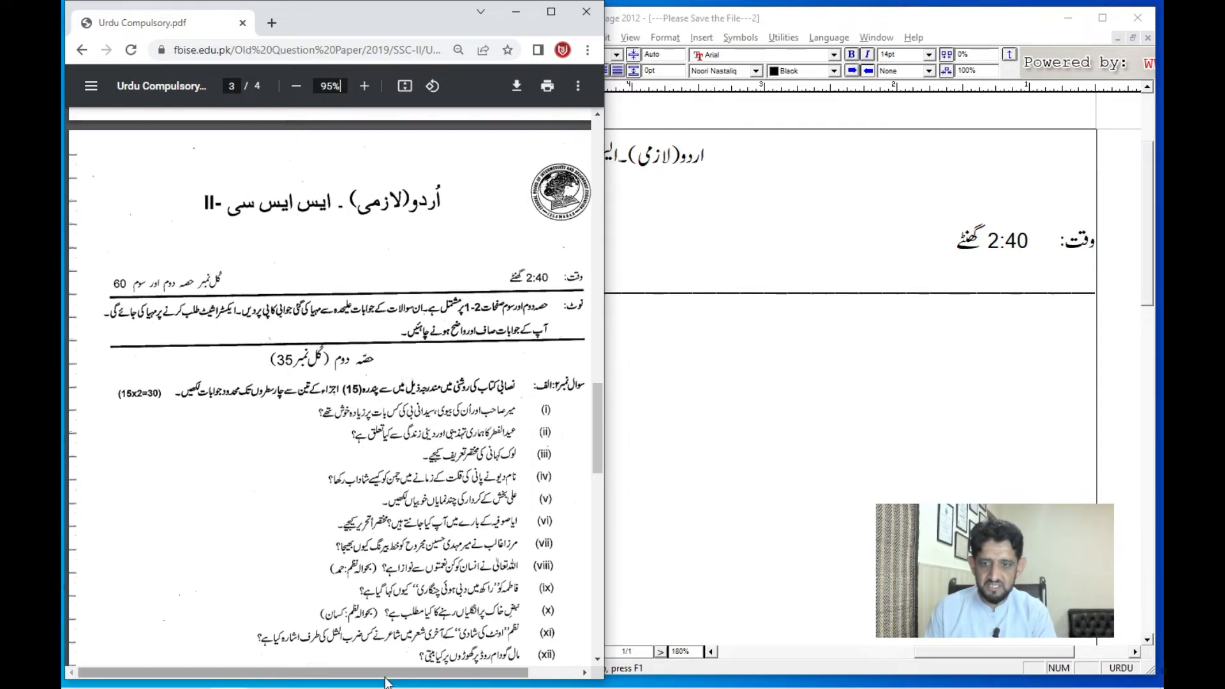
drag(386, 675, 393, 677)
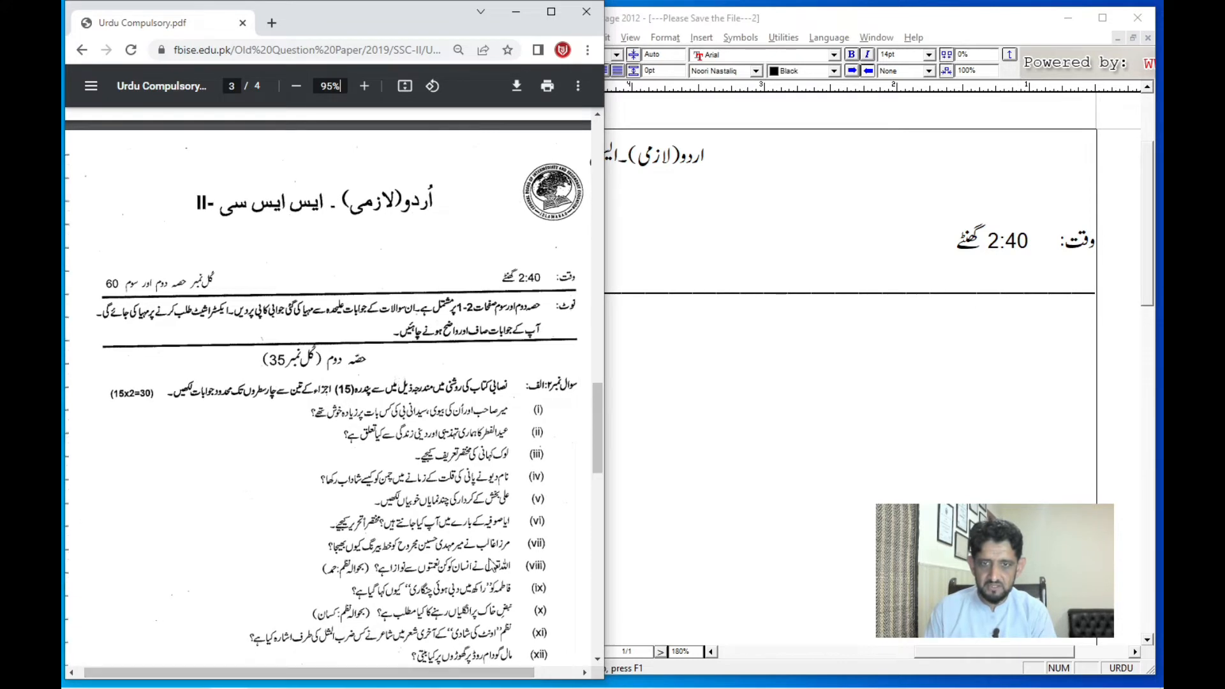
mouse_move(601, 404)
mouse_down()
mouse_move(602, 429)
mouse_move(602, 410)
mouse_up()
Set the InPage document view to 200% and show the empty area below the underscore rule
click(954, 347)
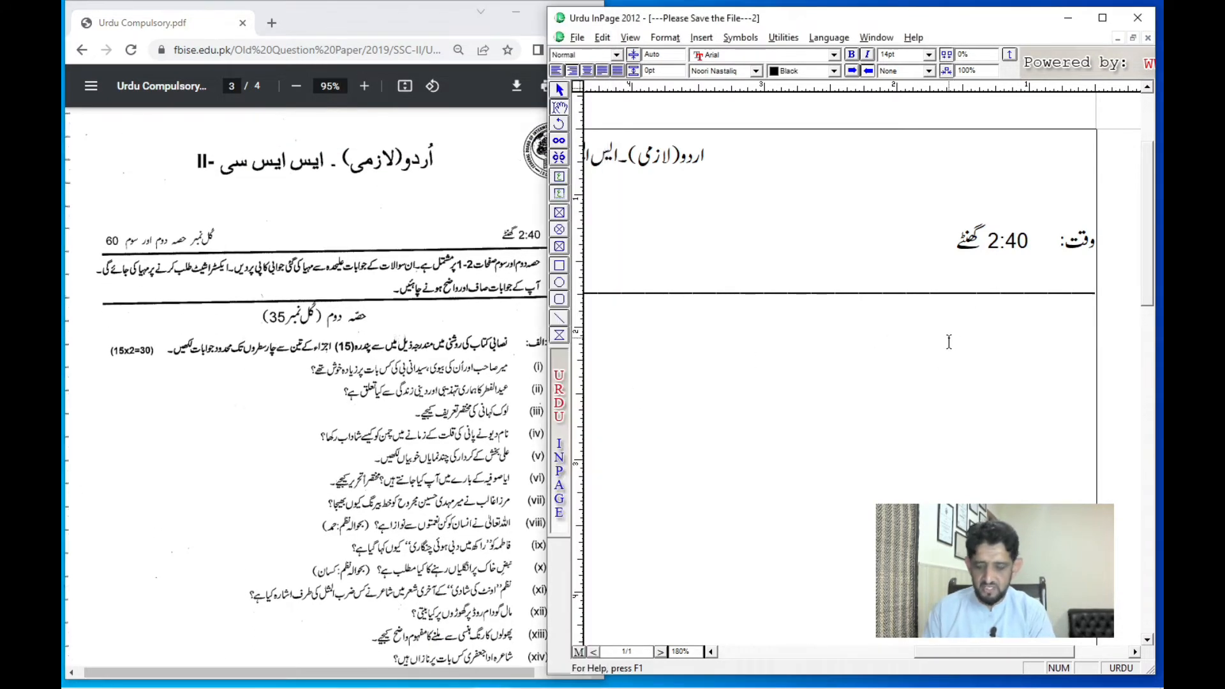
key(ctrl+1)
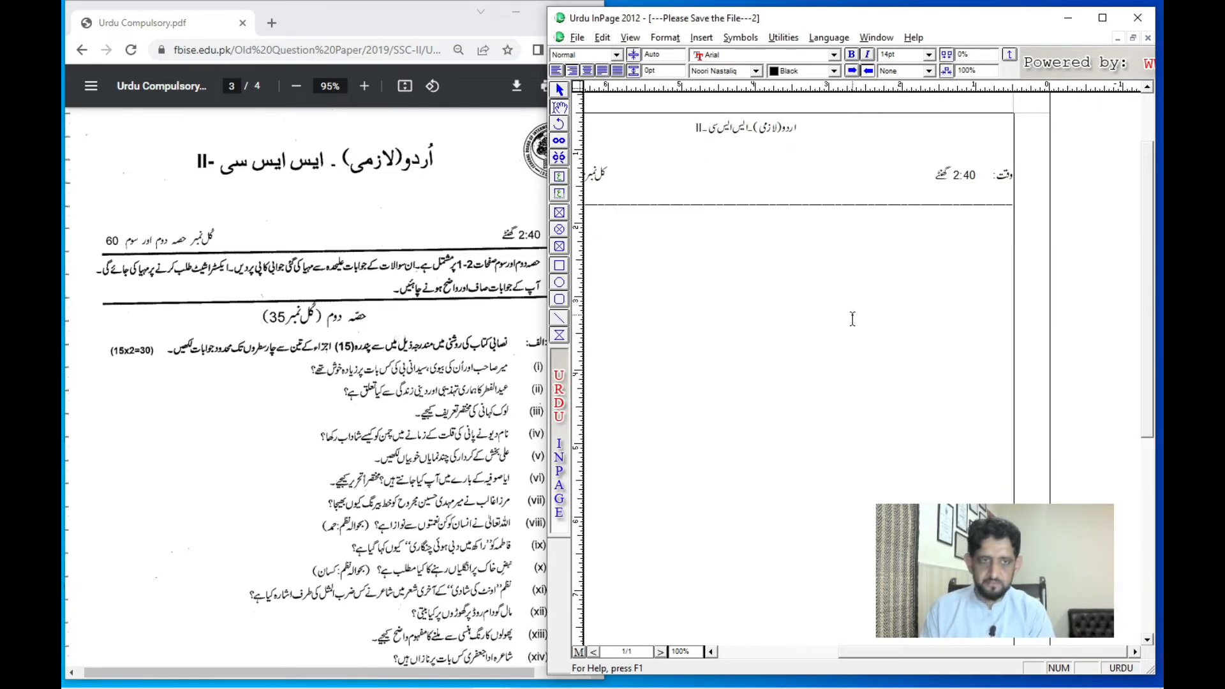
key(ctrl+2)
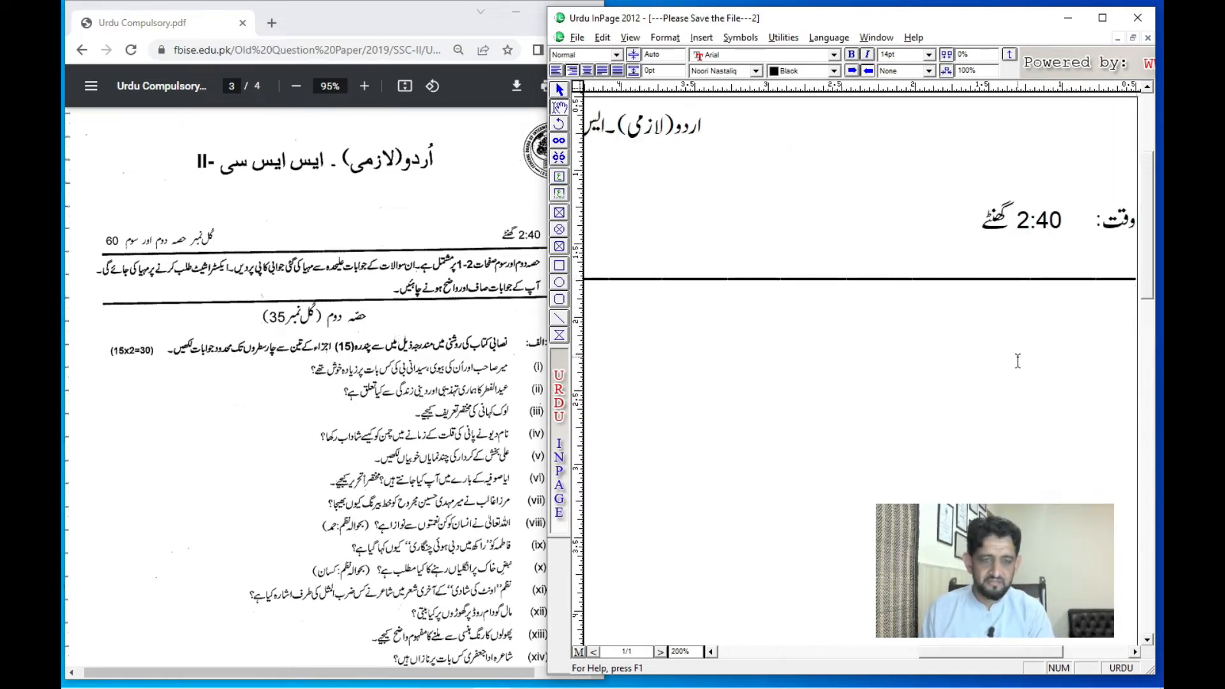
drag(1020, 361, 940, 307)
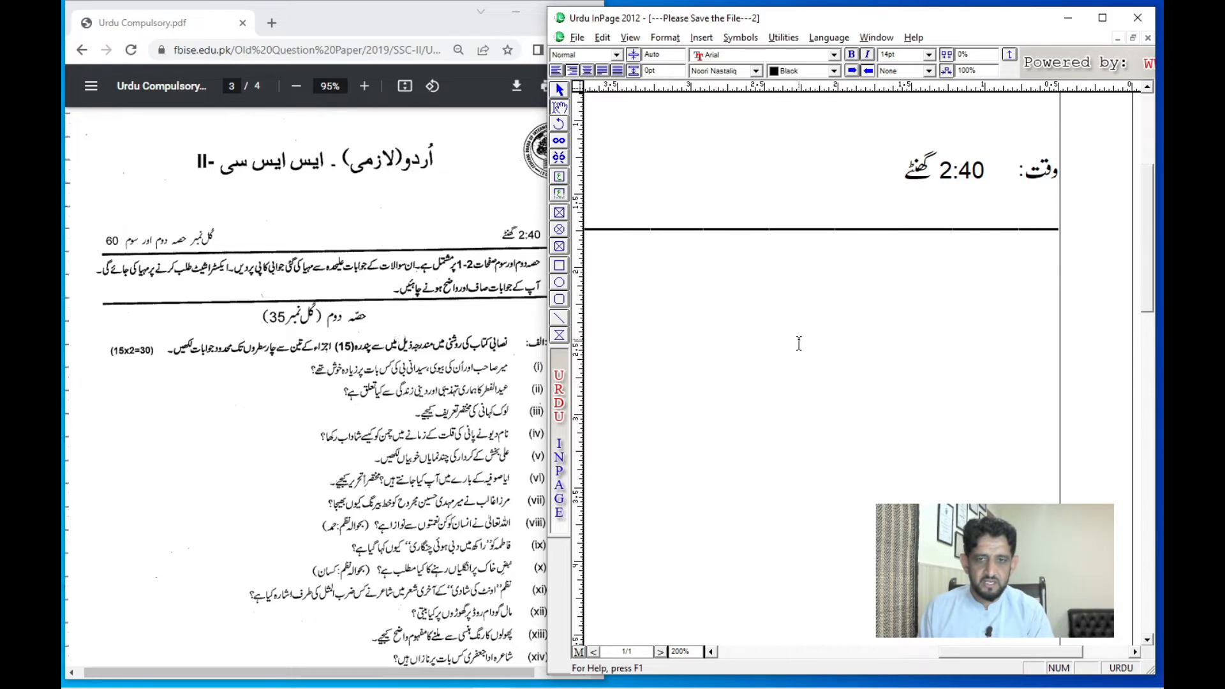
Shift the PDF page so its question numbers clear the InPage window, and narrow the PDF window slightly
drag(407, 673, 416, 677)
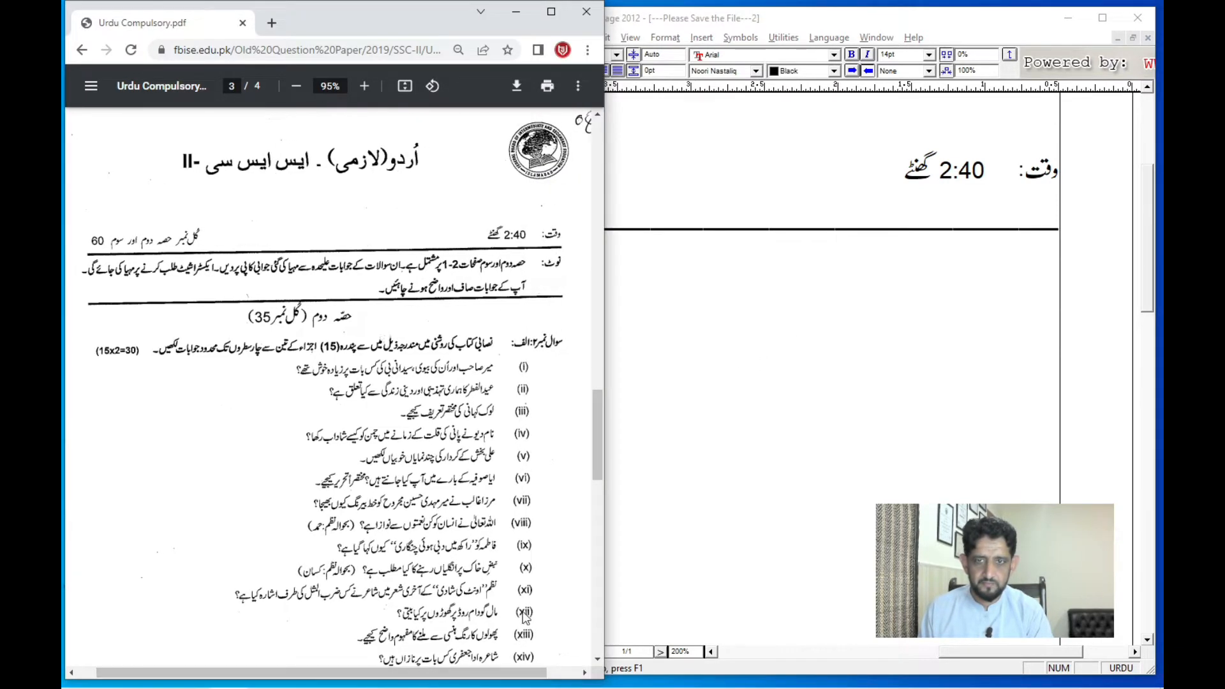
click(845, 485)
click(343, 479)
drag(604, 551, 588, 550)
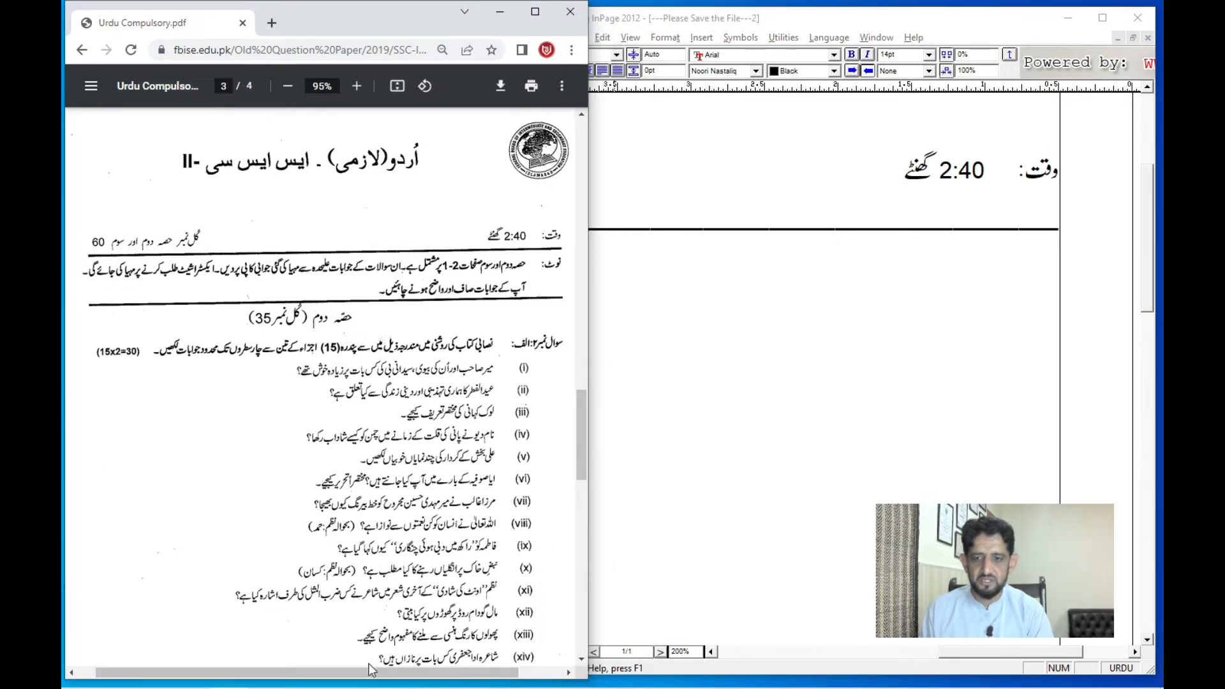
Narrow the InPage window so it clears the PDF's question numbers, and begin the line below the rule with "نوٹ:"
drag(369, 675, 375, 679)
click(723, 488)
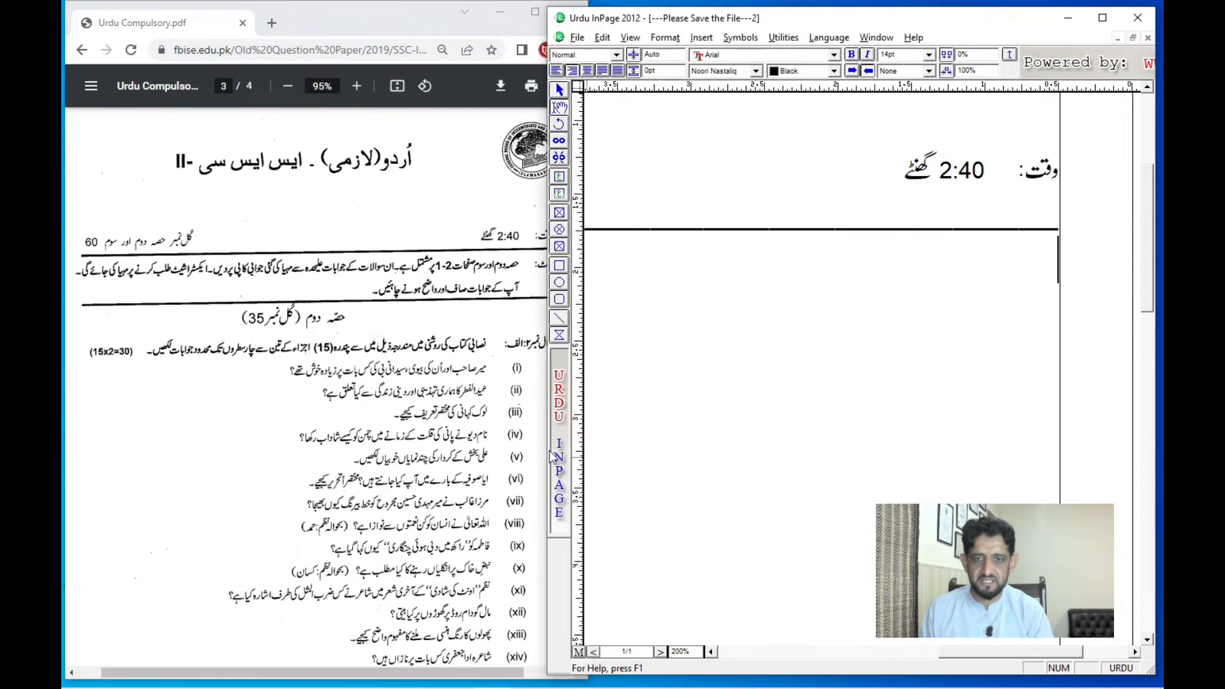
drag(548, 450, 561, 449)
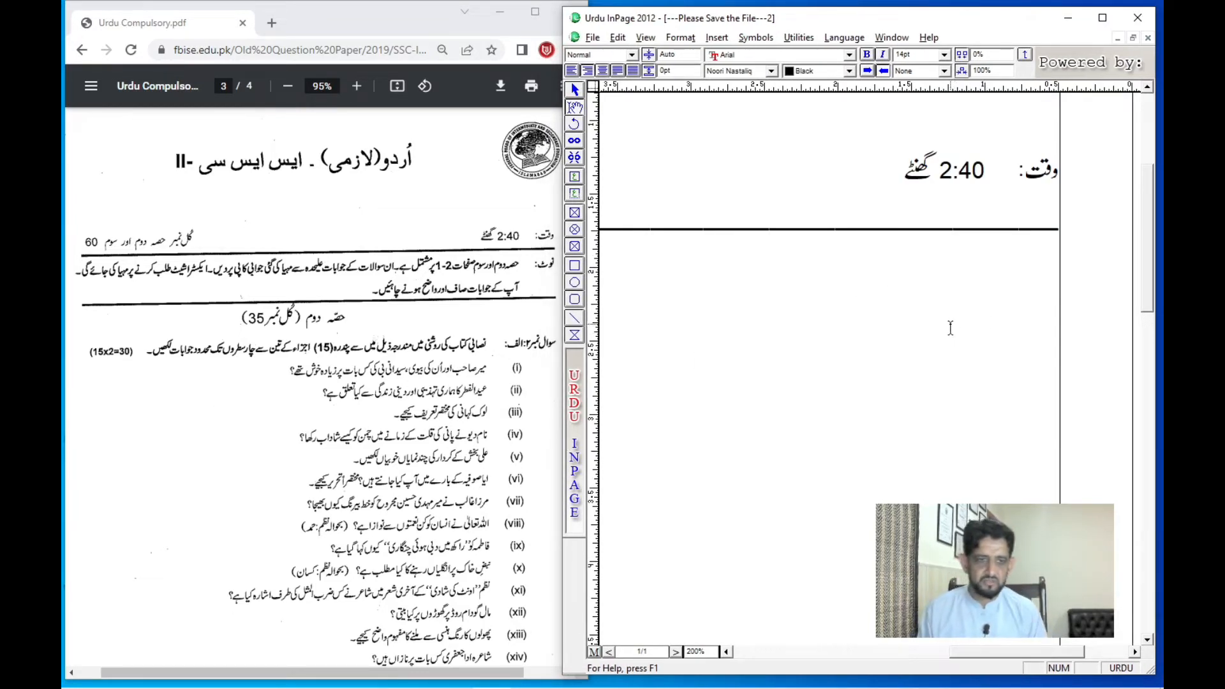
text(نوٹ:)
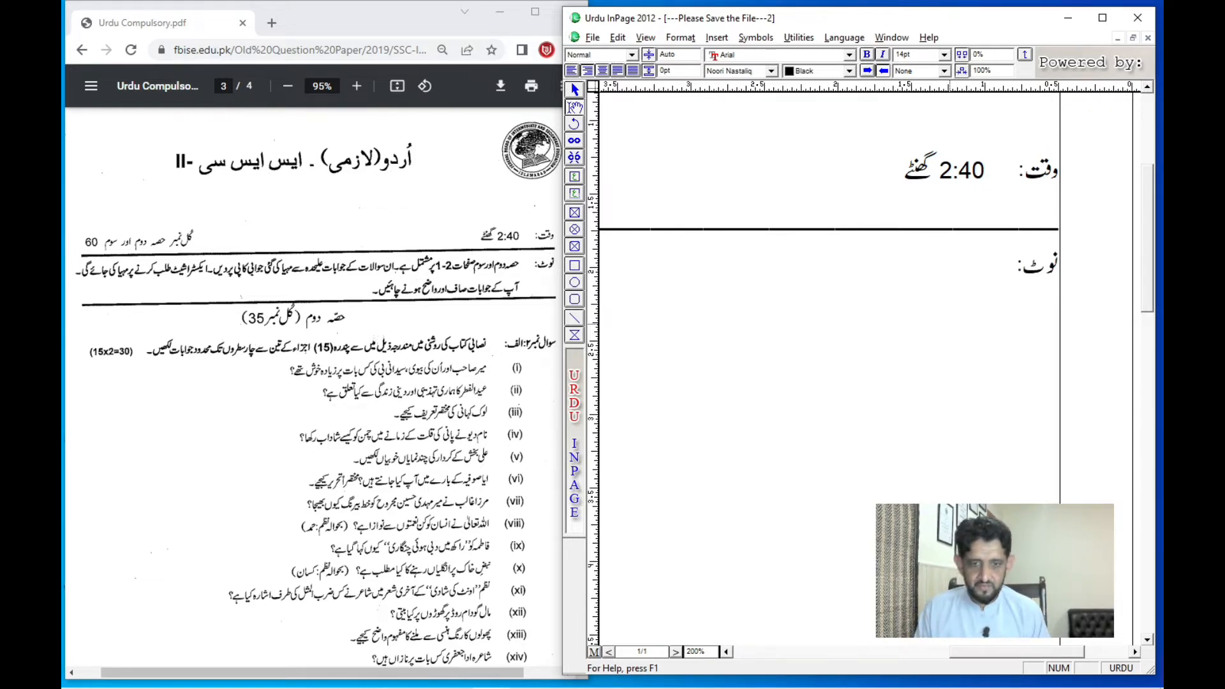
Set the InPage document view to 160%
key(ctrl+1)
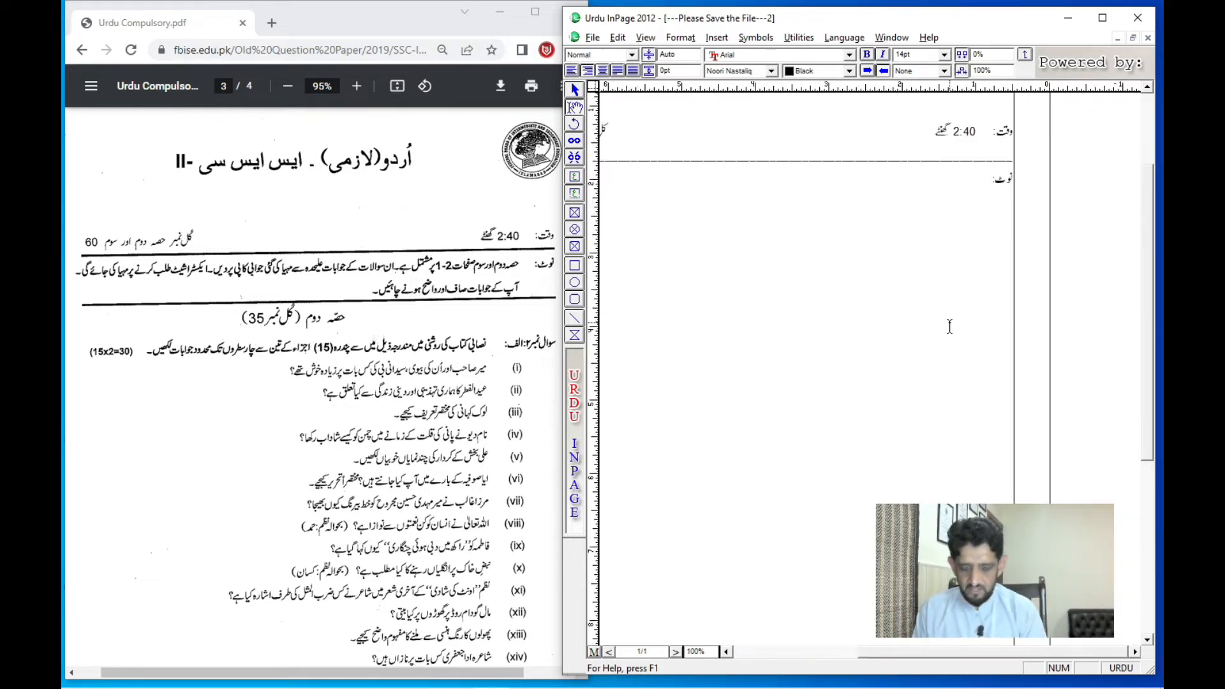
key(ctrl+alt+v)
text(160)
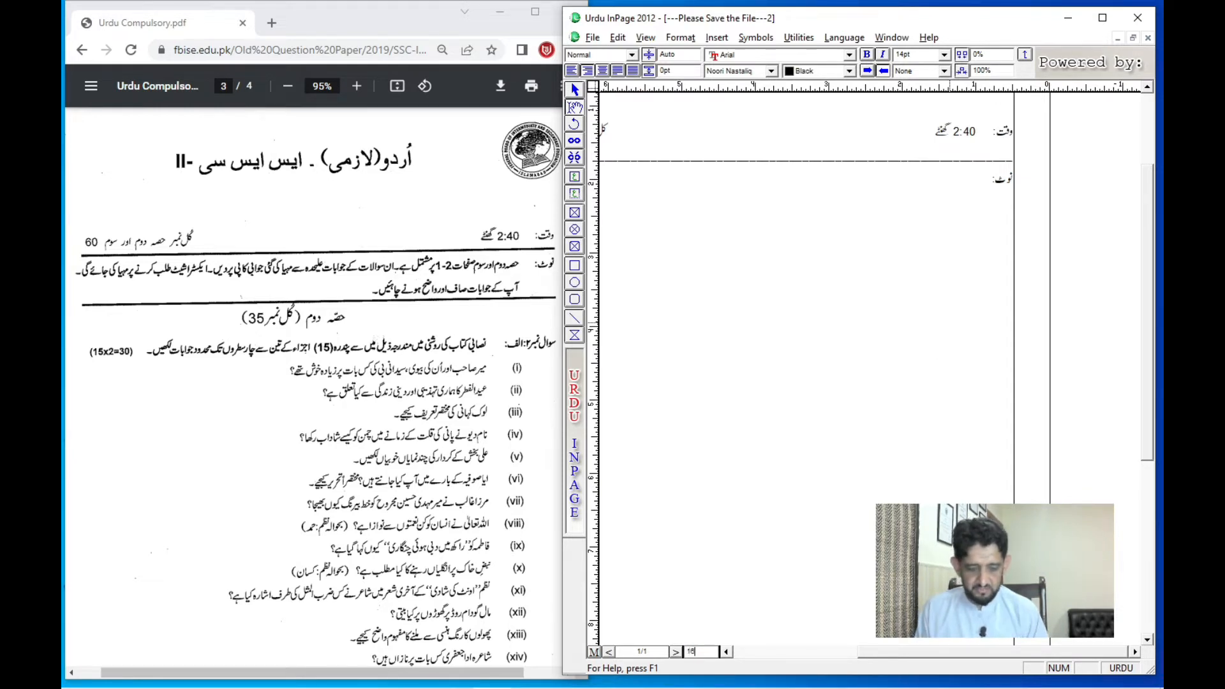
key(Return)
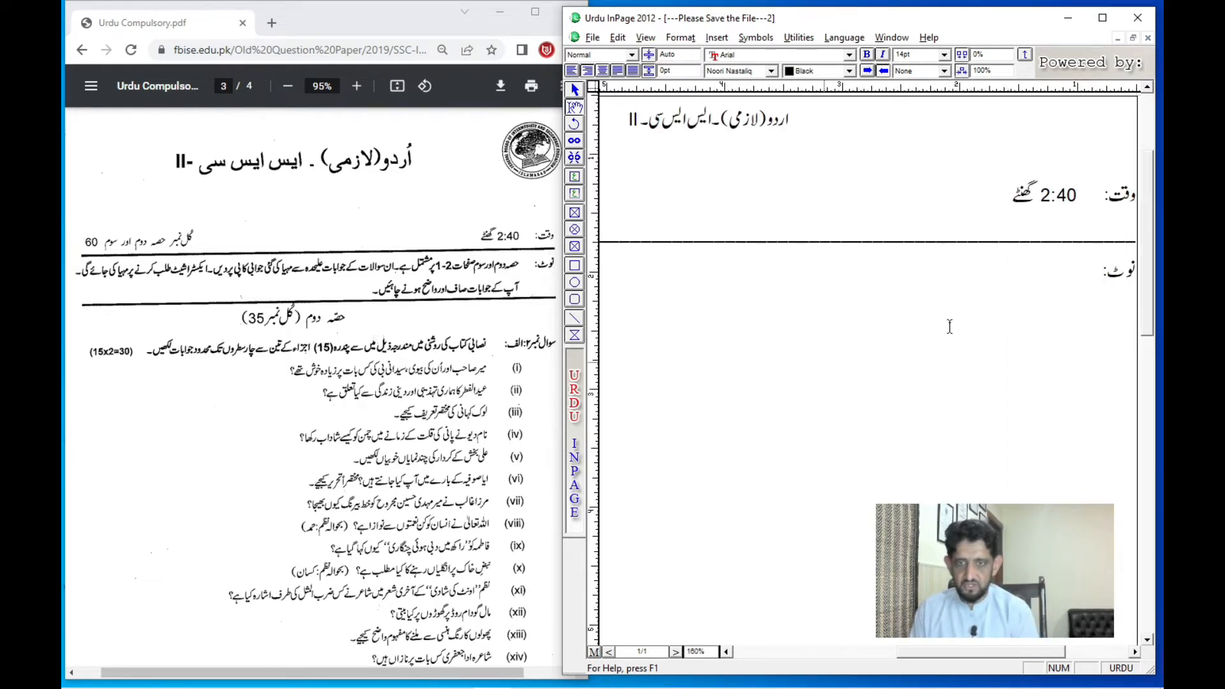
Enter the note's first sentence one tab after its label: "حصہ دوم اور سوم صفحات 1-2 پر مشتمل ہے۔", with the page numbers in English
key(Tab)
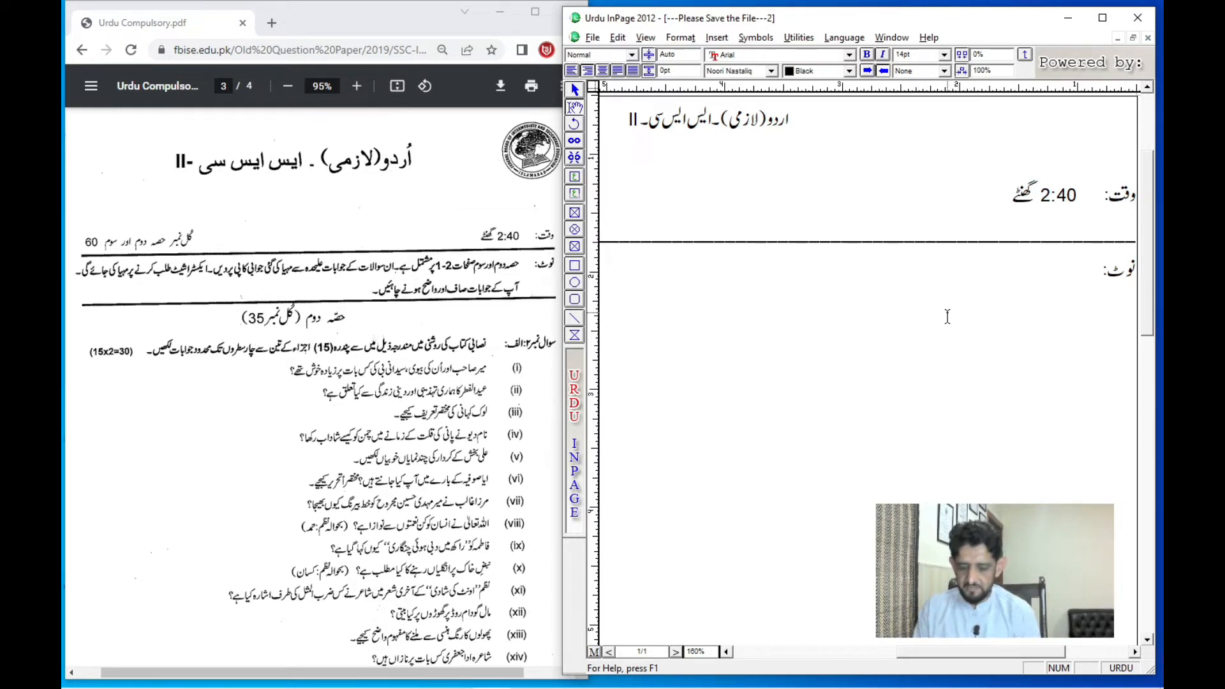
text(حصہ دوم)
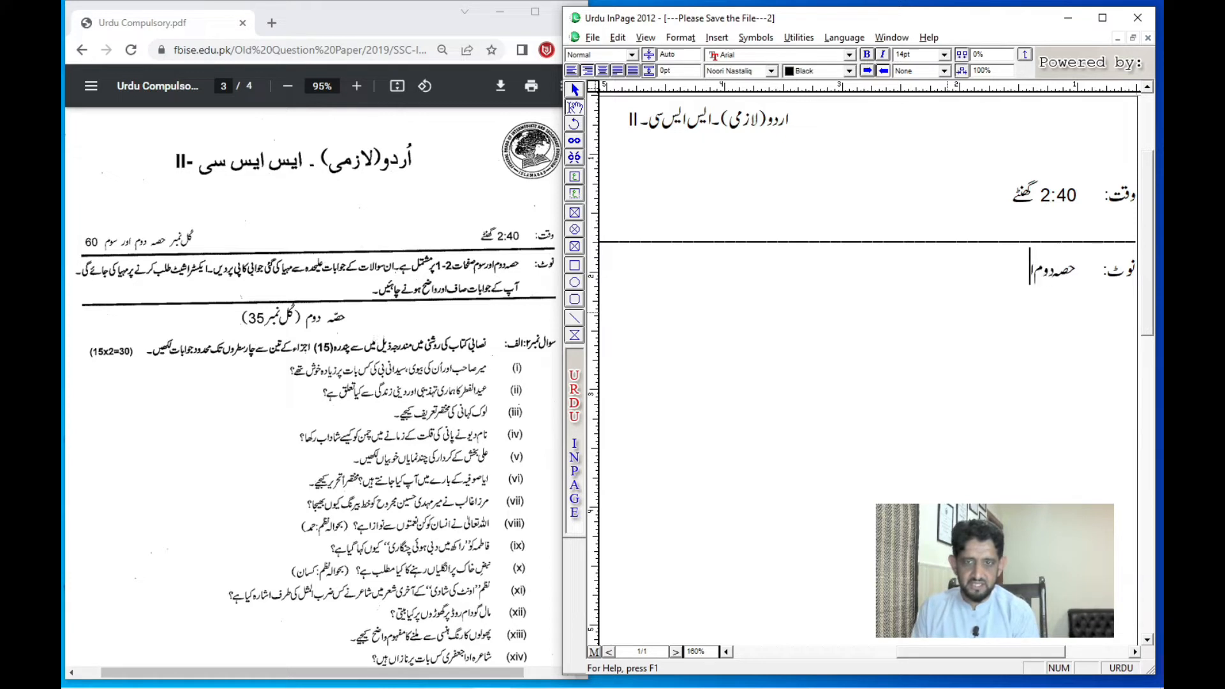
text( اور سوم ص)
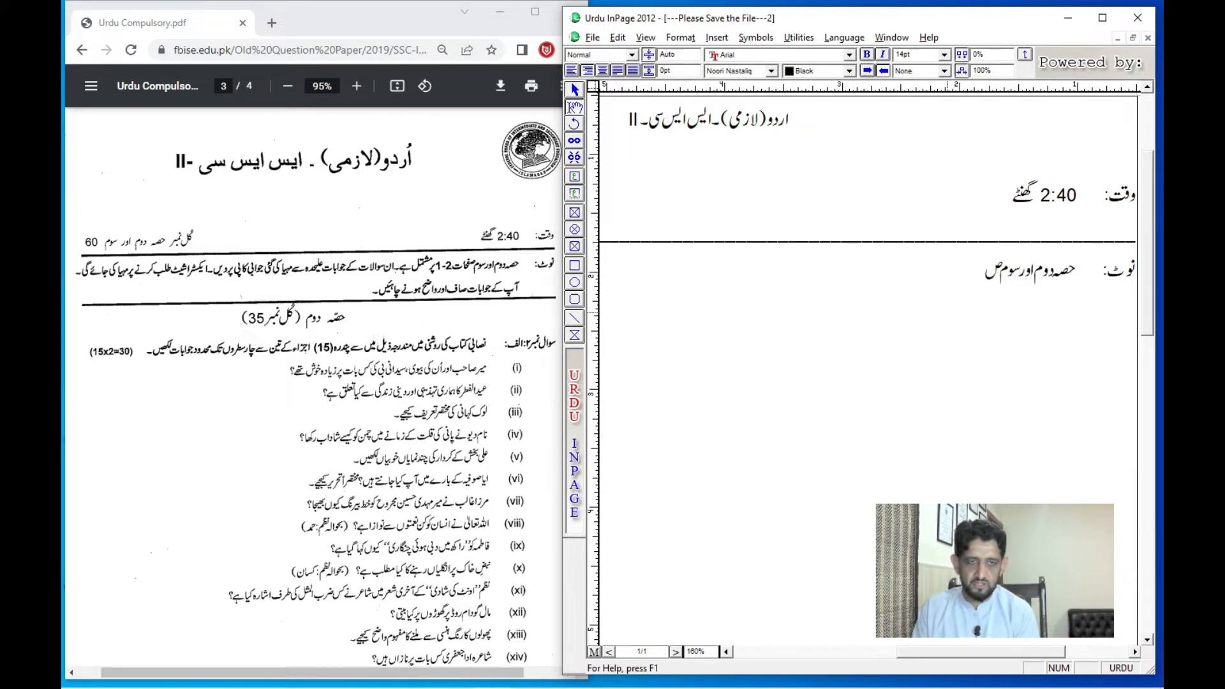
text(فحات)
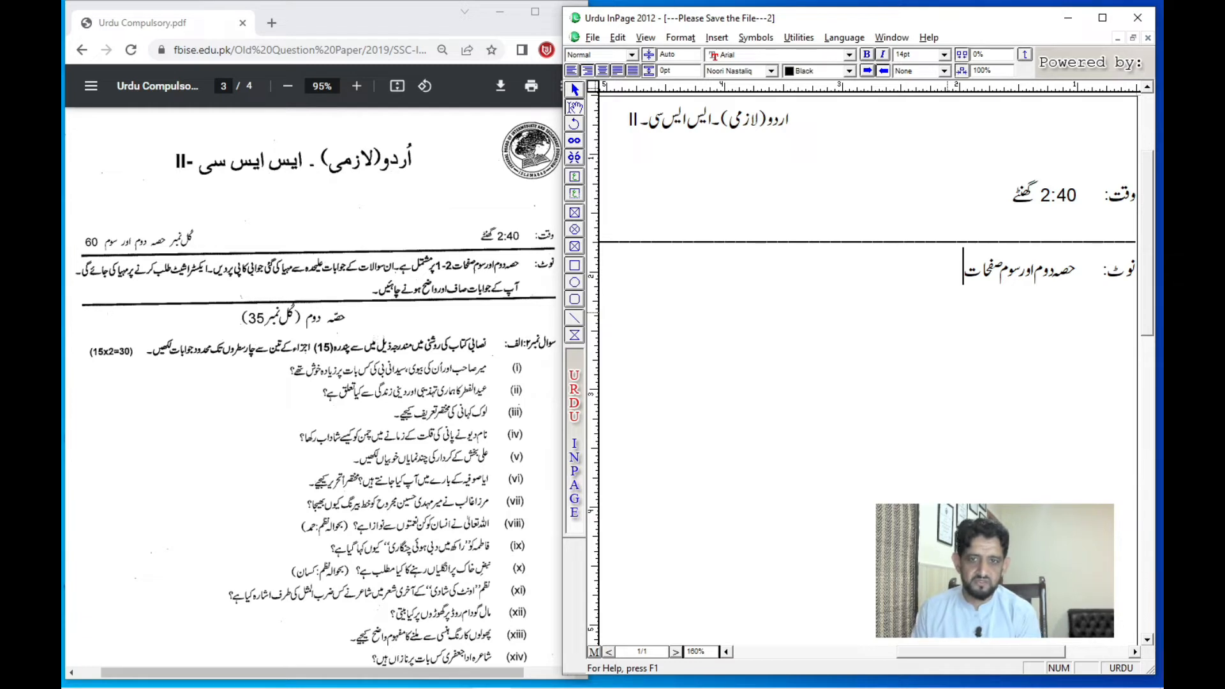
key(ctrl+space)
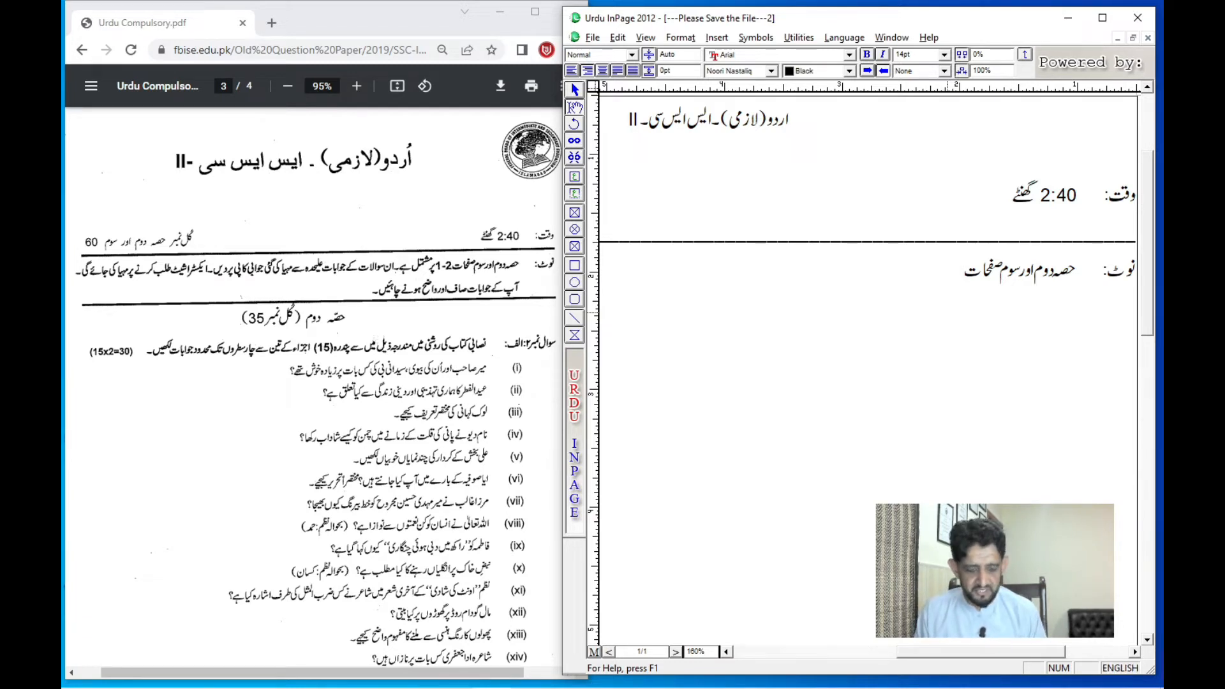
text(1-2)
key(ctrl+space)
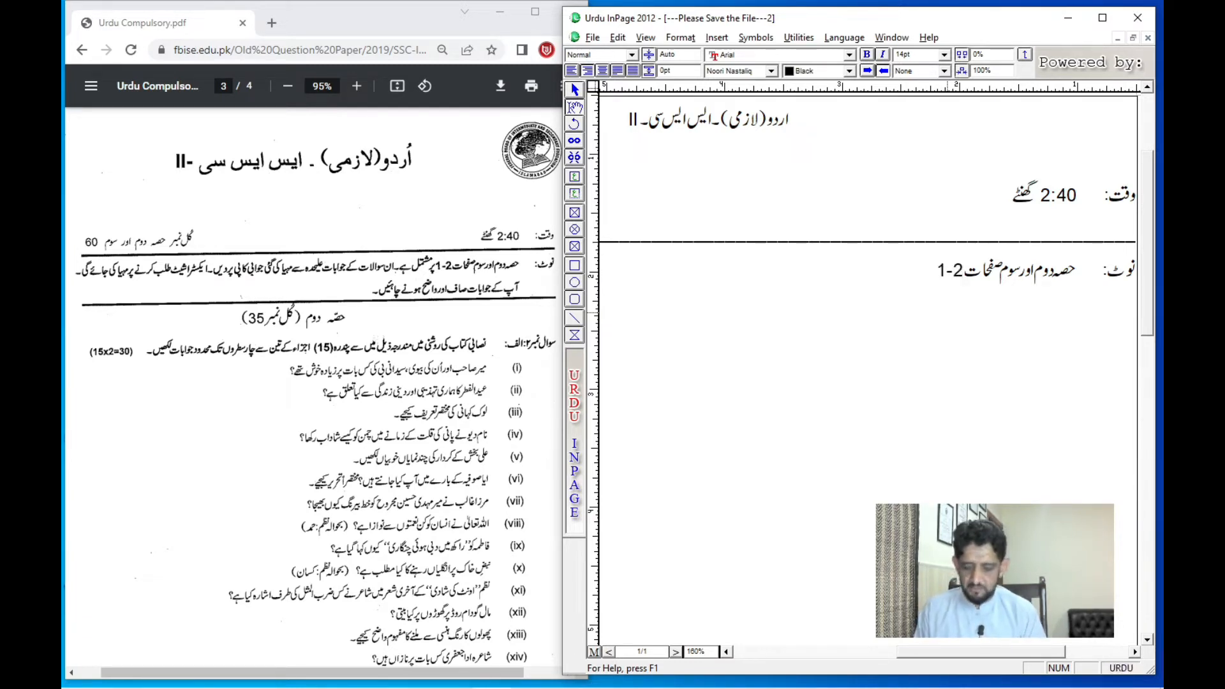
text(پر مشتمل ہے۔)
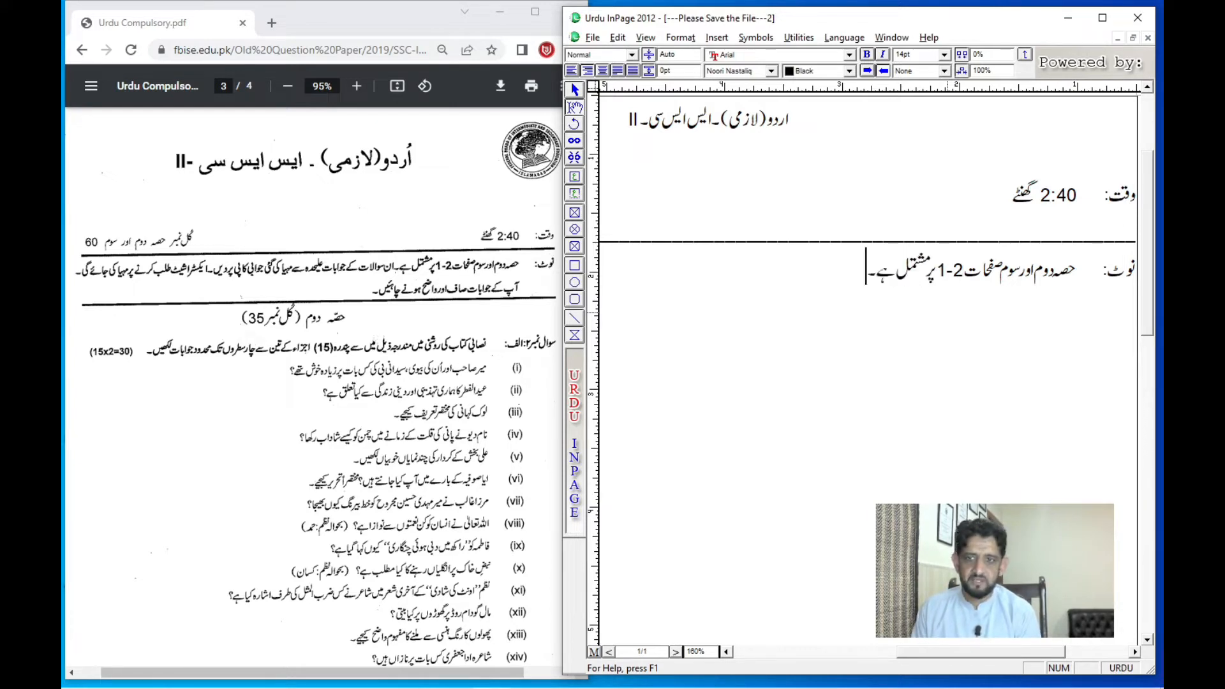
Continue the note with the sentence "ان سوالات کے جوابات علیحدہ سے مہیا کی گئی جوابی کاپی پردیں۔"
text( ان سوالات کے)
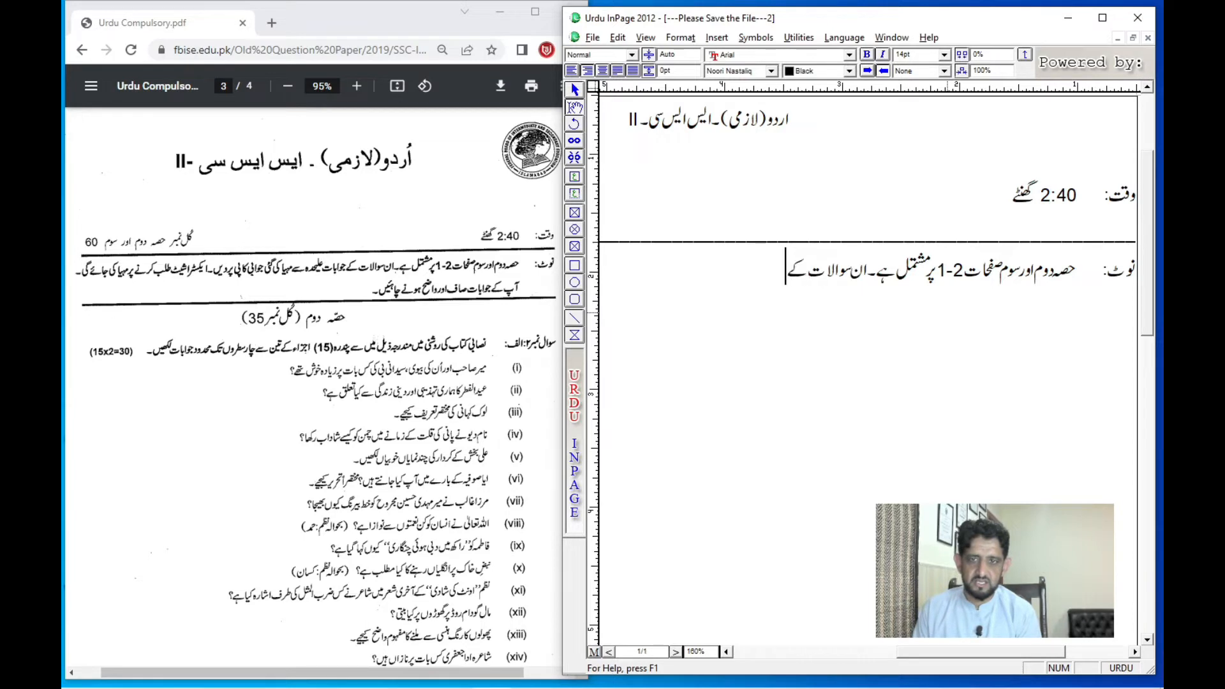
text( جوابات)
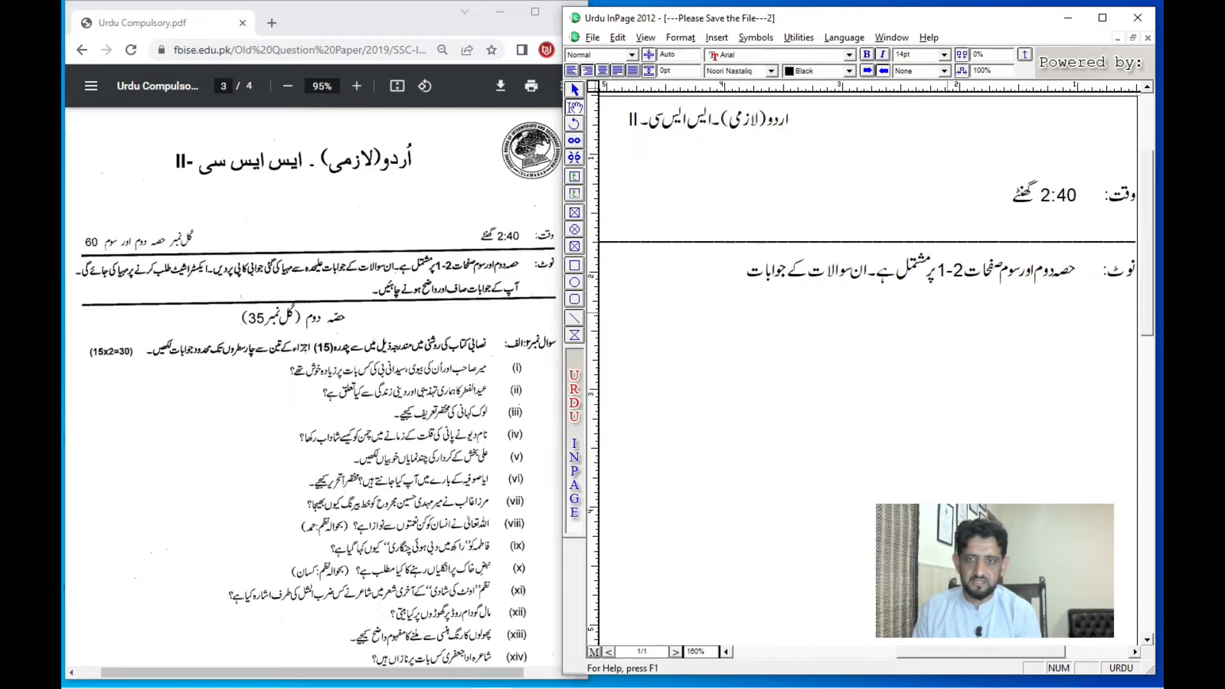
text( علیحدہ سے م)
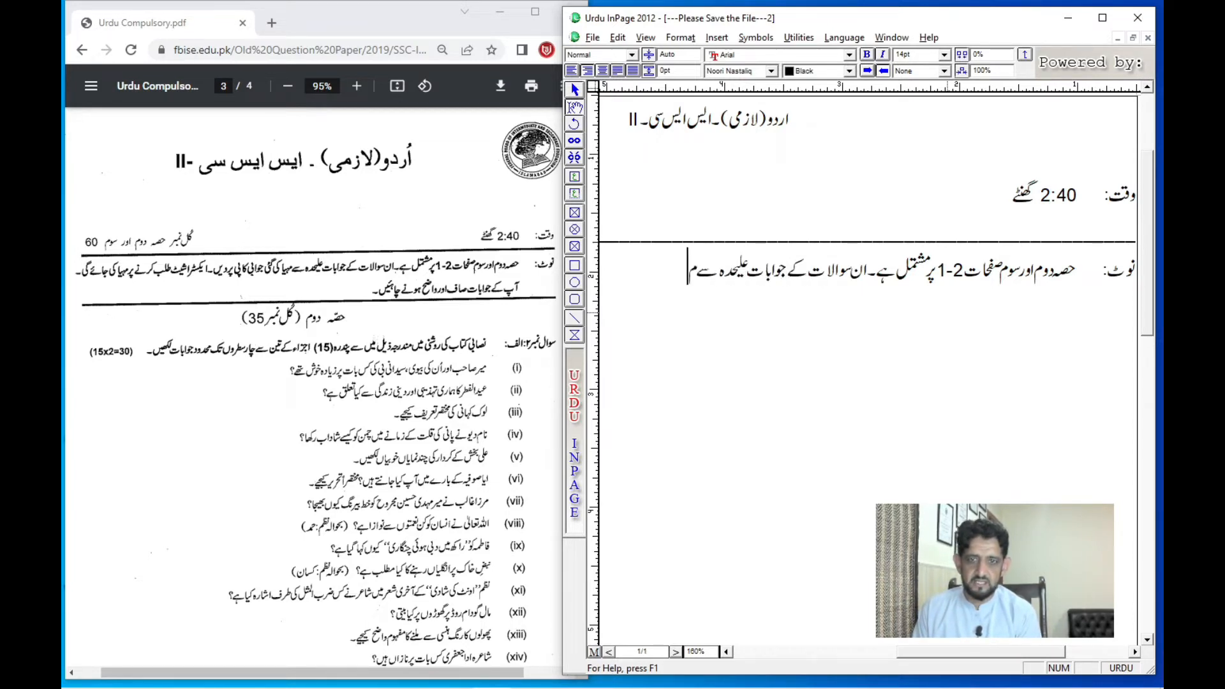
text(ہیا کی گئی)
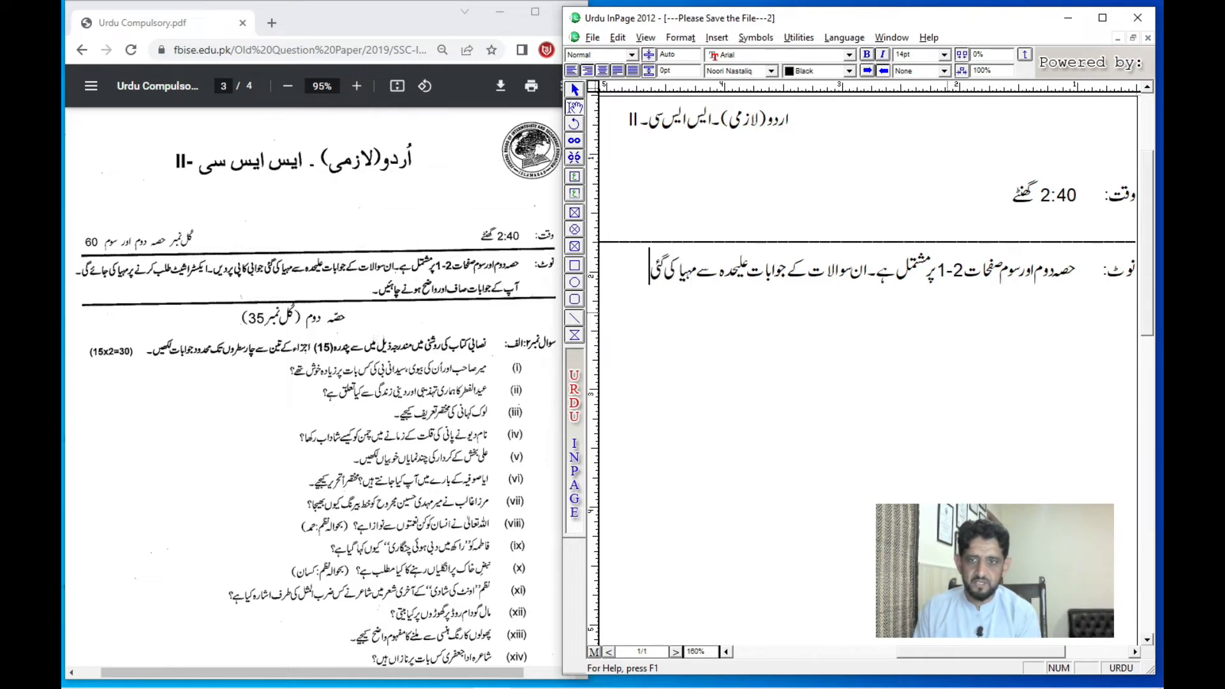
text( جوابی کاپ)
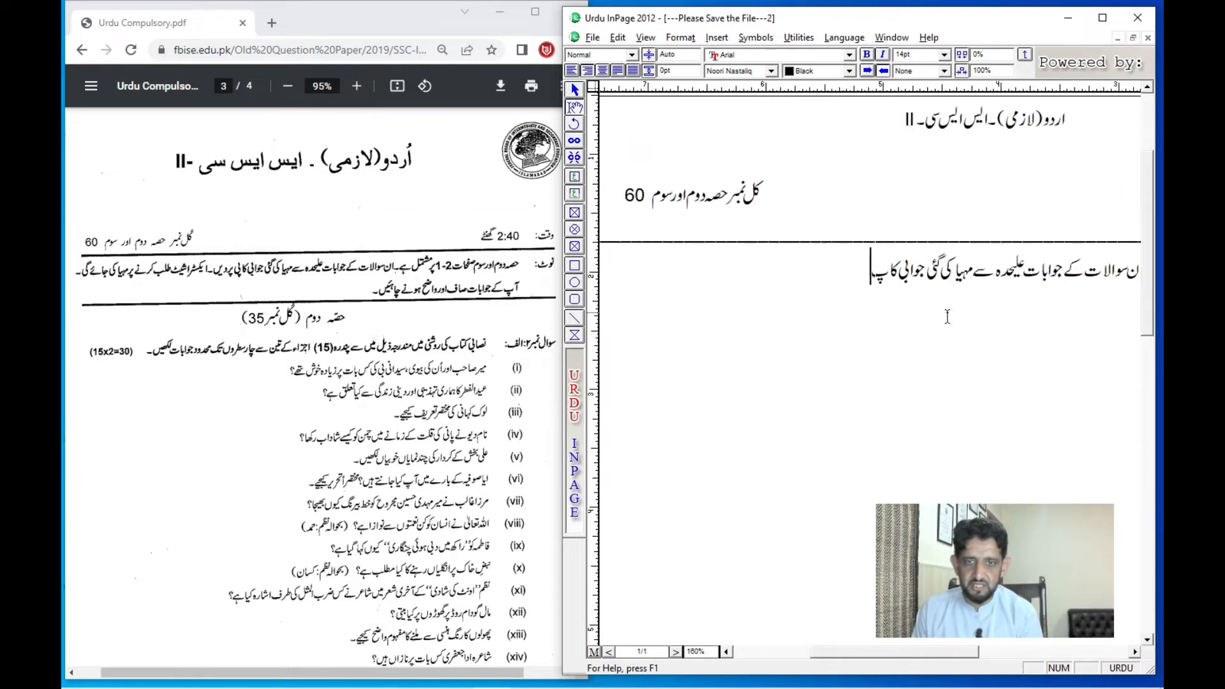
text(ی پردیں۔)
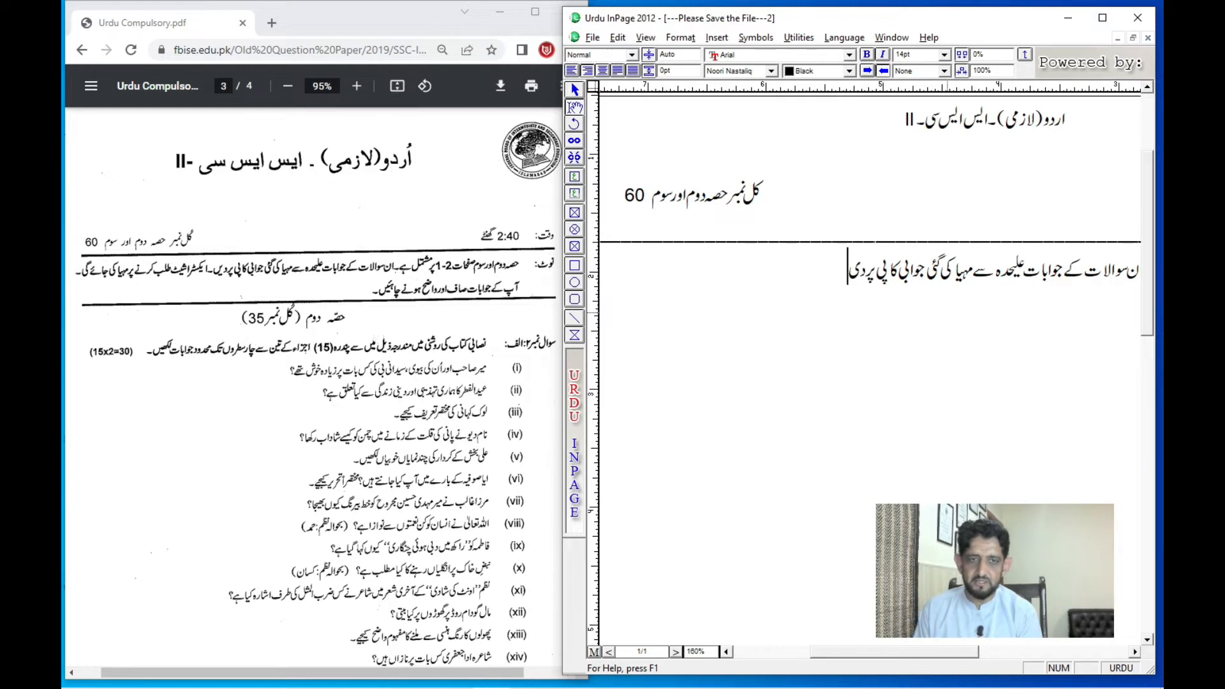
Add the extra-sheet sentence to the note: "ایکسٹرا شیٹ طلب کرنے پر مہیا کی جائے گی۔"
text( ایکس)
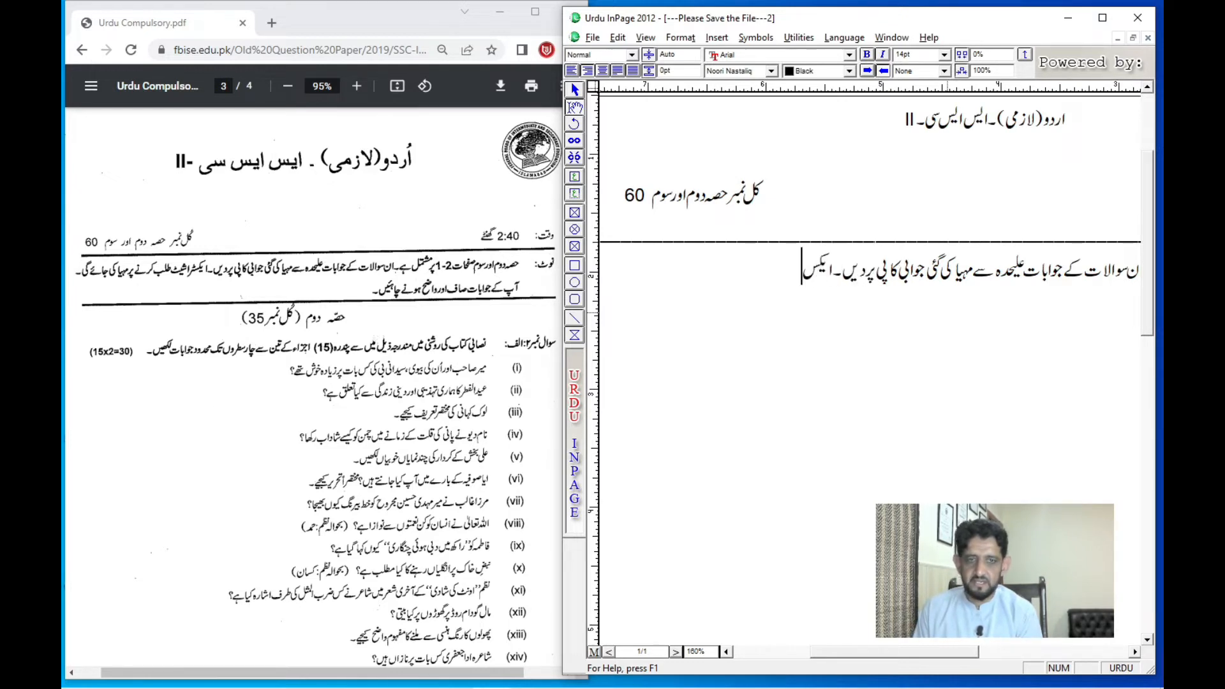
text(ٹرا)
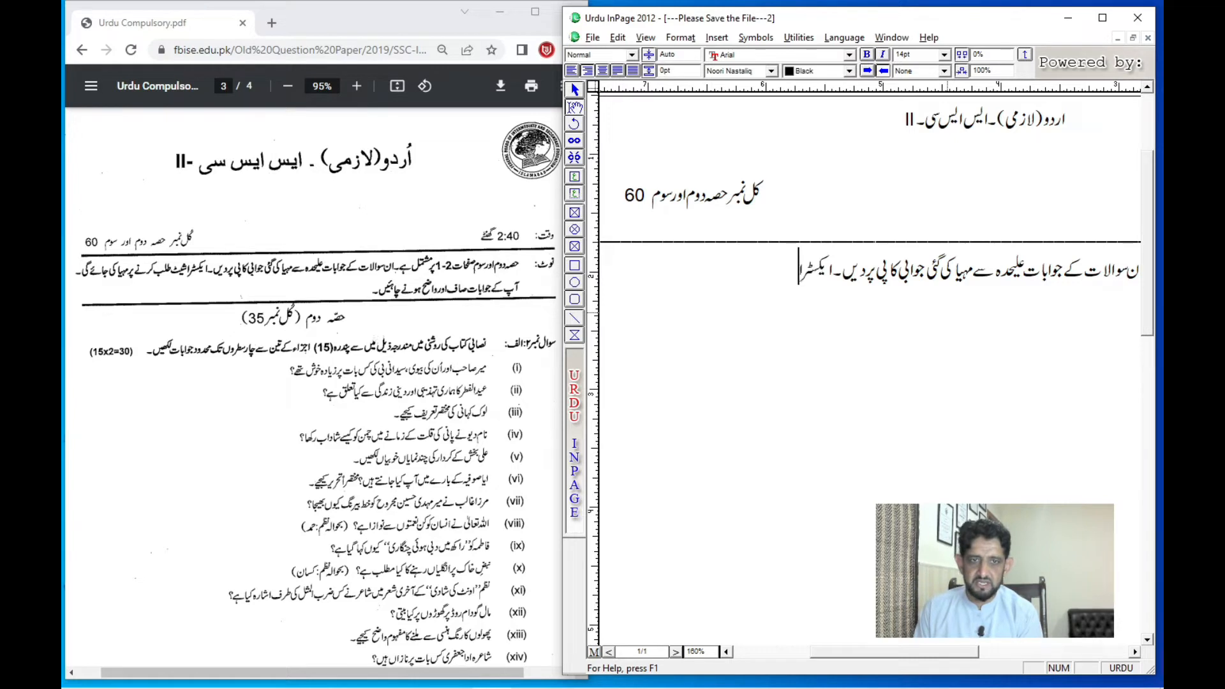
text( شیٹ طل)
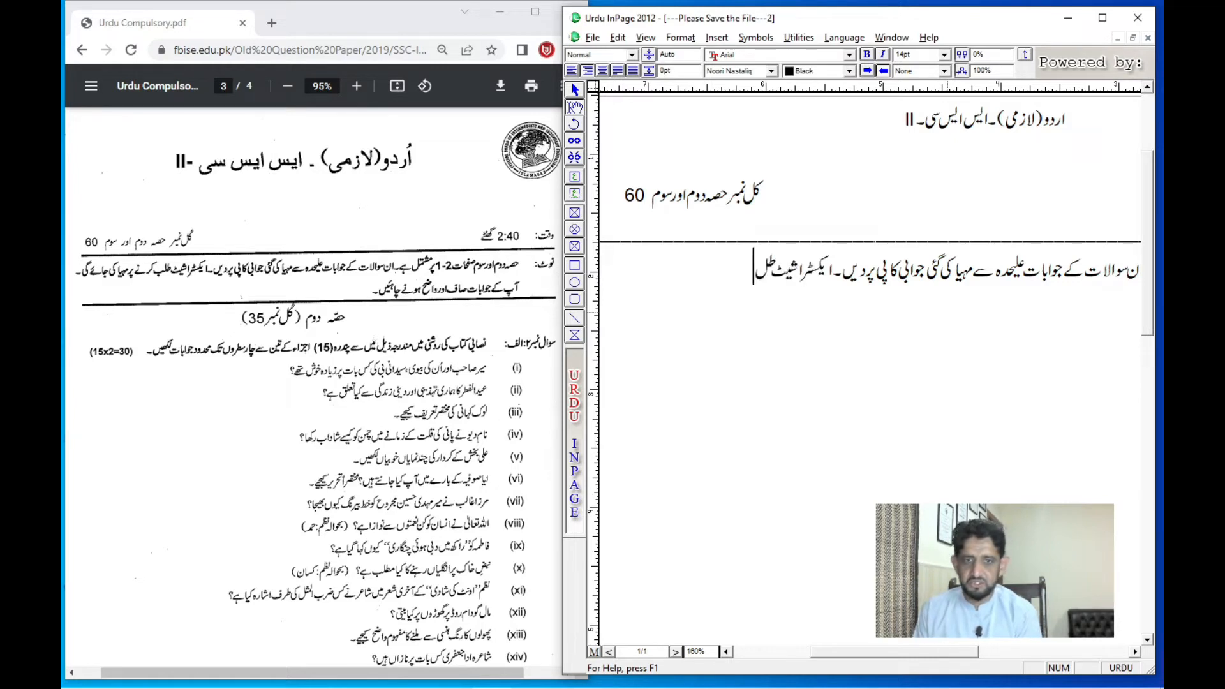
text(ب کرنے پر م)
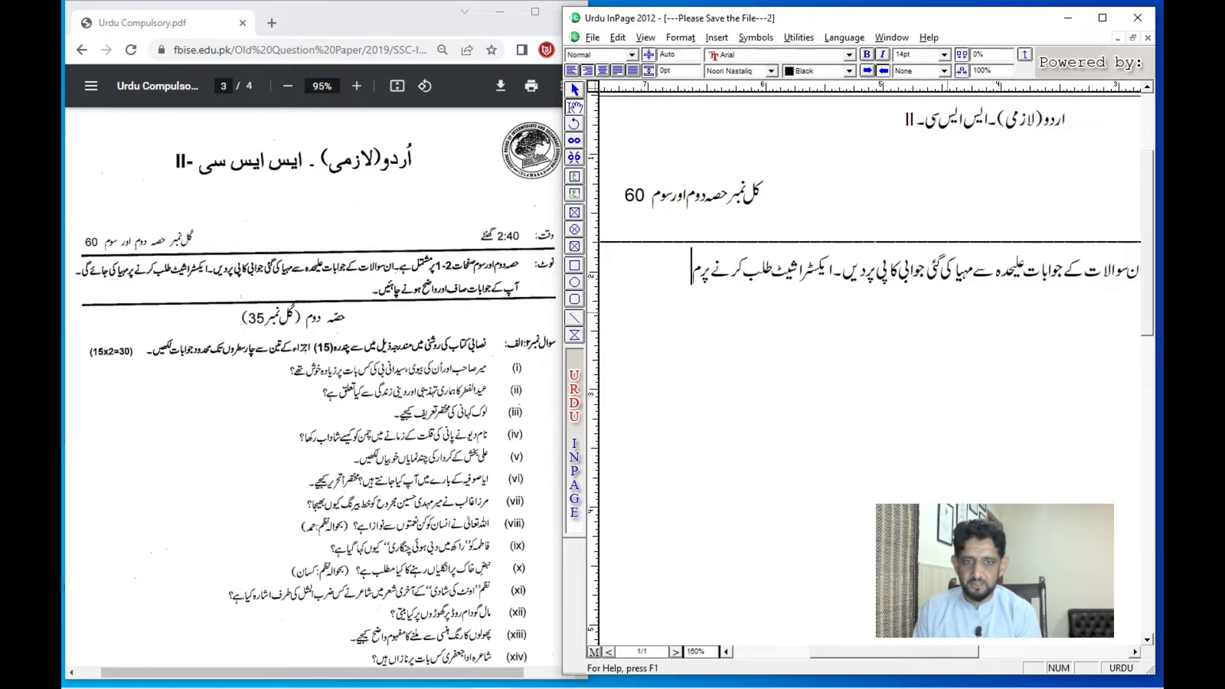
text(ہیا کی جائے گی۔ آ)
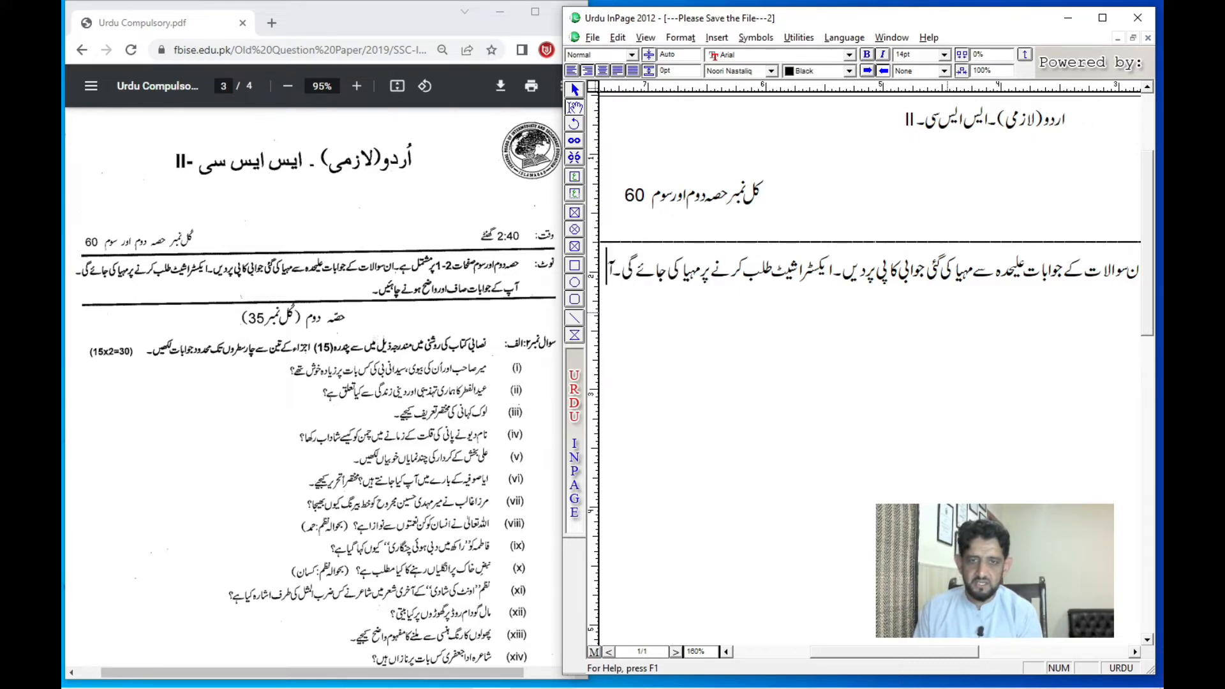
key(Return)
text(جوابا)
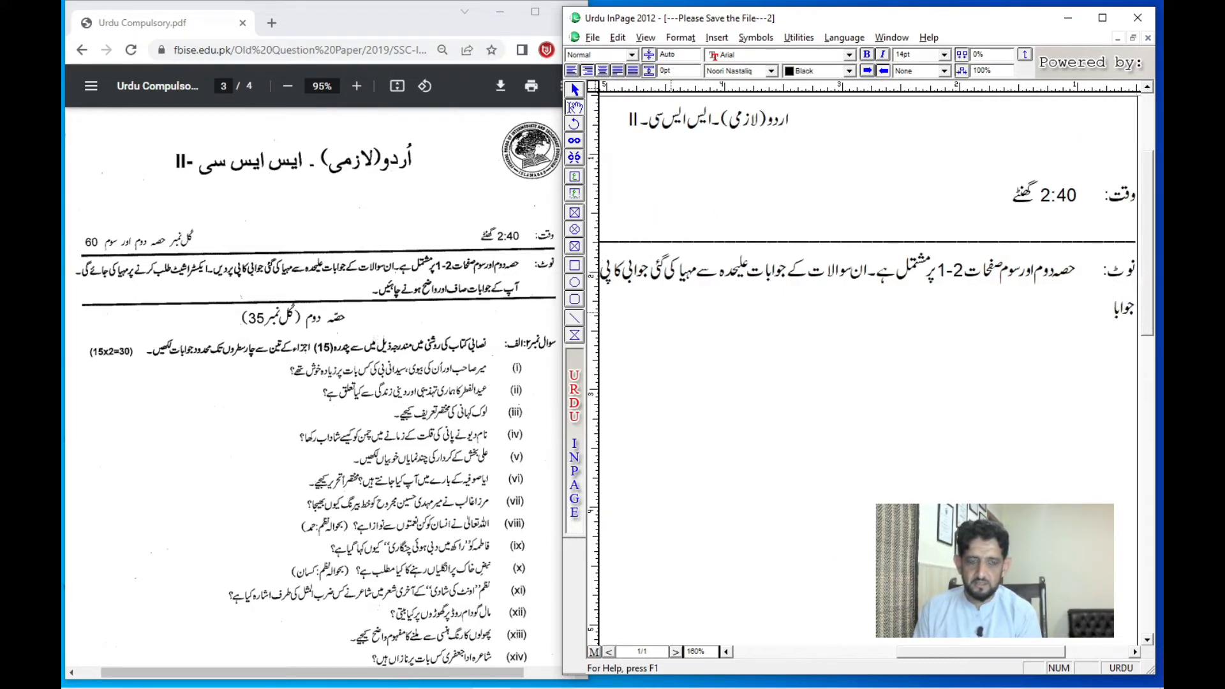
key(BackSpace)
key(BackSpace)
key(BackSpace)
key(BackSpace)
key(BackSpace)
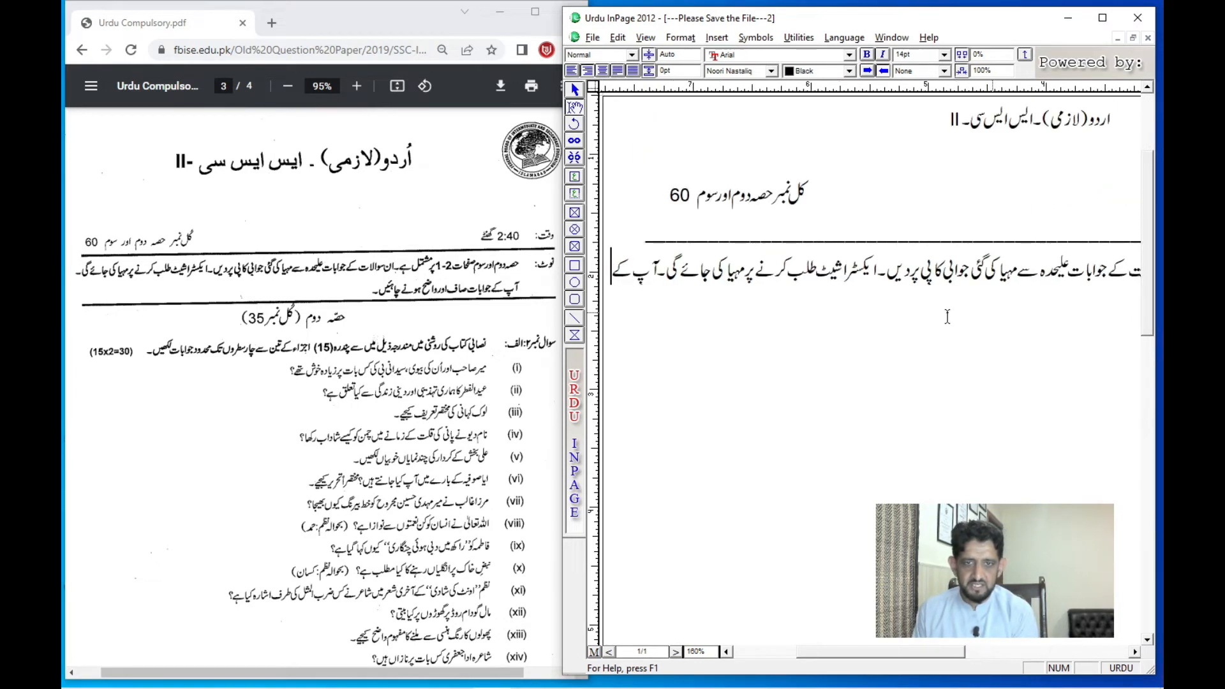
key(BackSpace)
key(BackSpace)
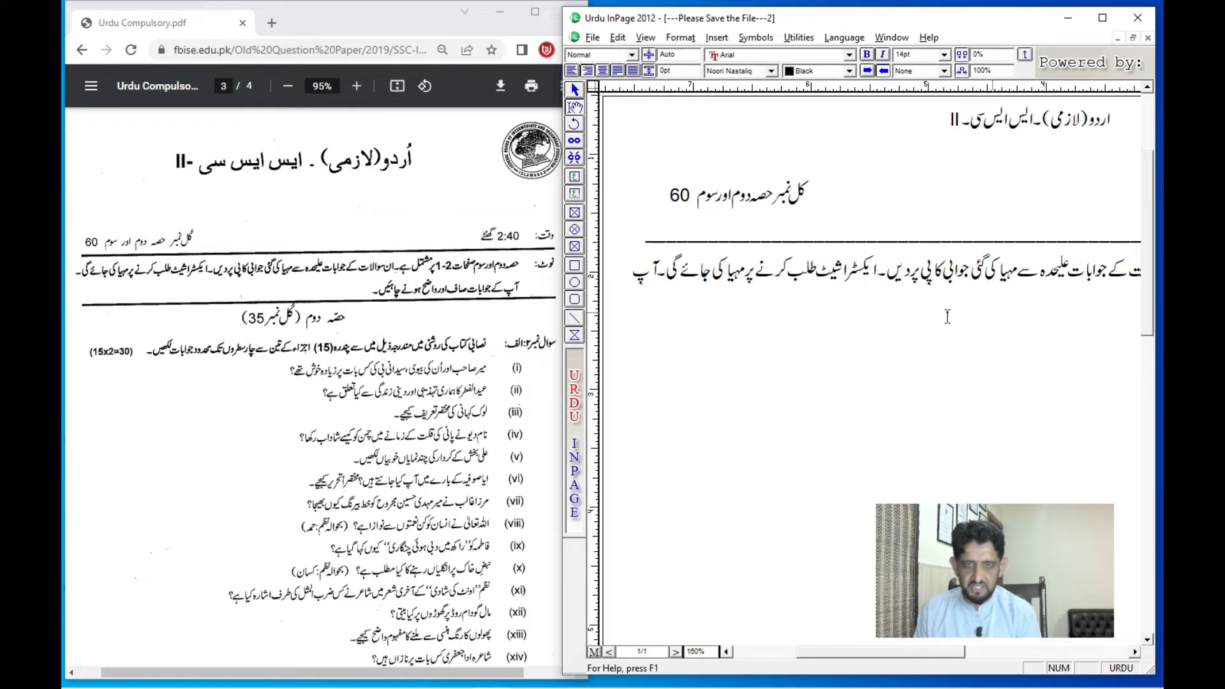
key(BackSpace)
key(BackSpace)
key(BackSpace)
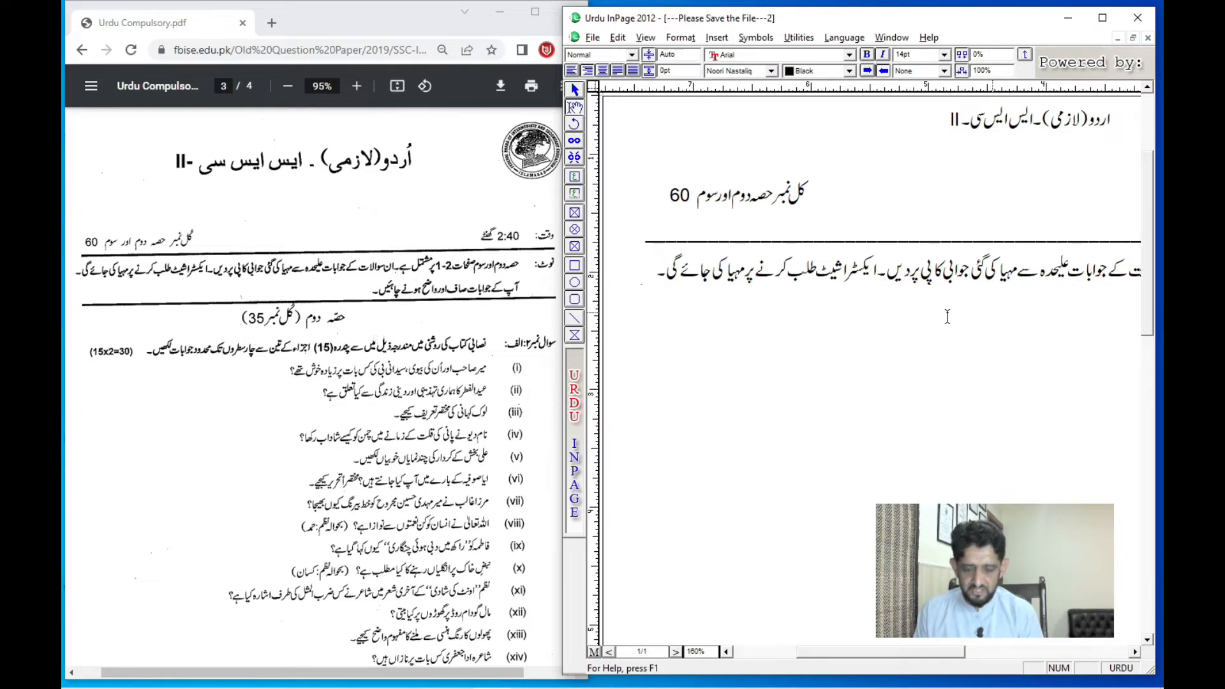
Enter "آپ کے جوابات صاف اور واضح ہونے چاہئیں ۔" on a new tab-indented line of the note, and start another line below it
key(Return)
key(Tab)
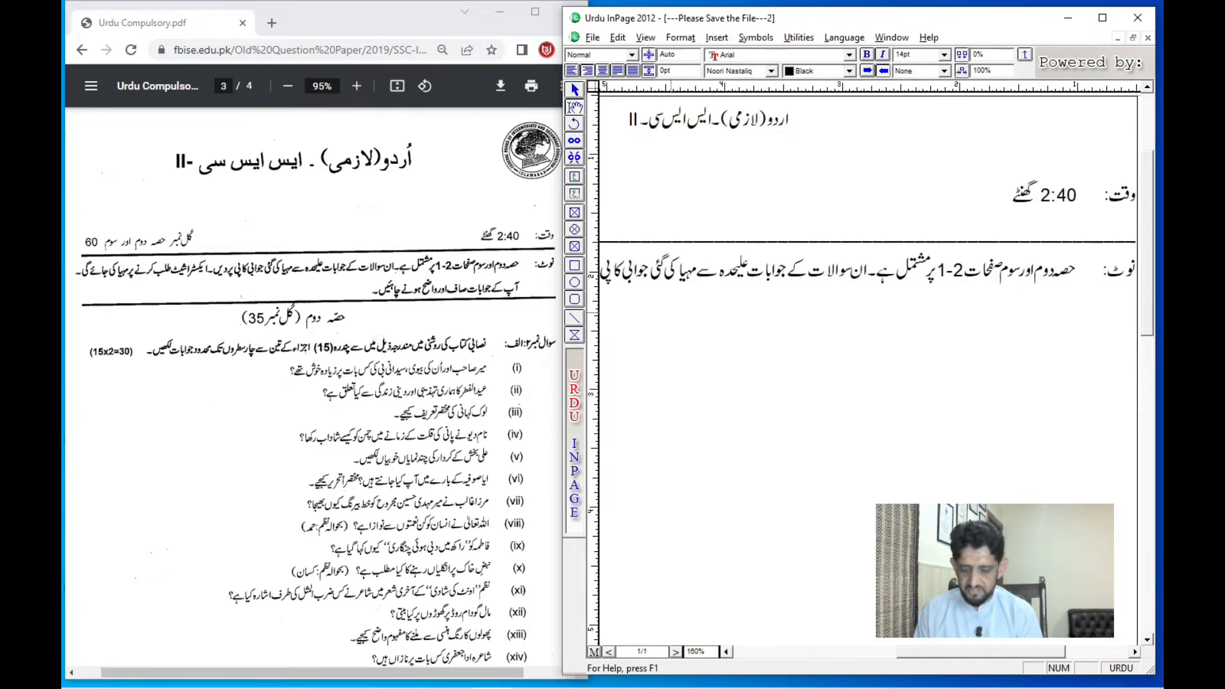
text(آپ کے)
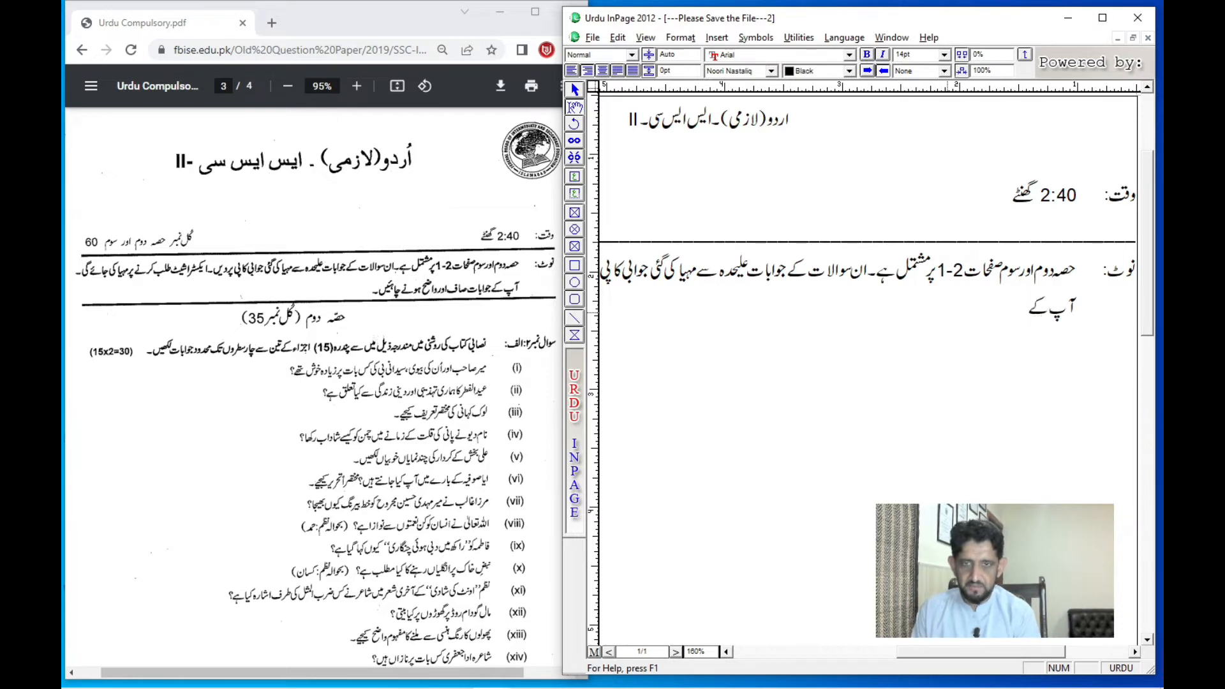
text( جوابات صا)
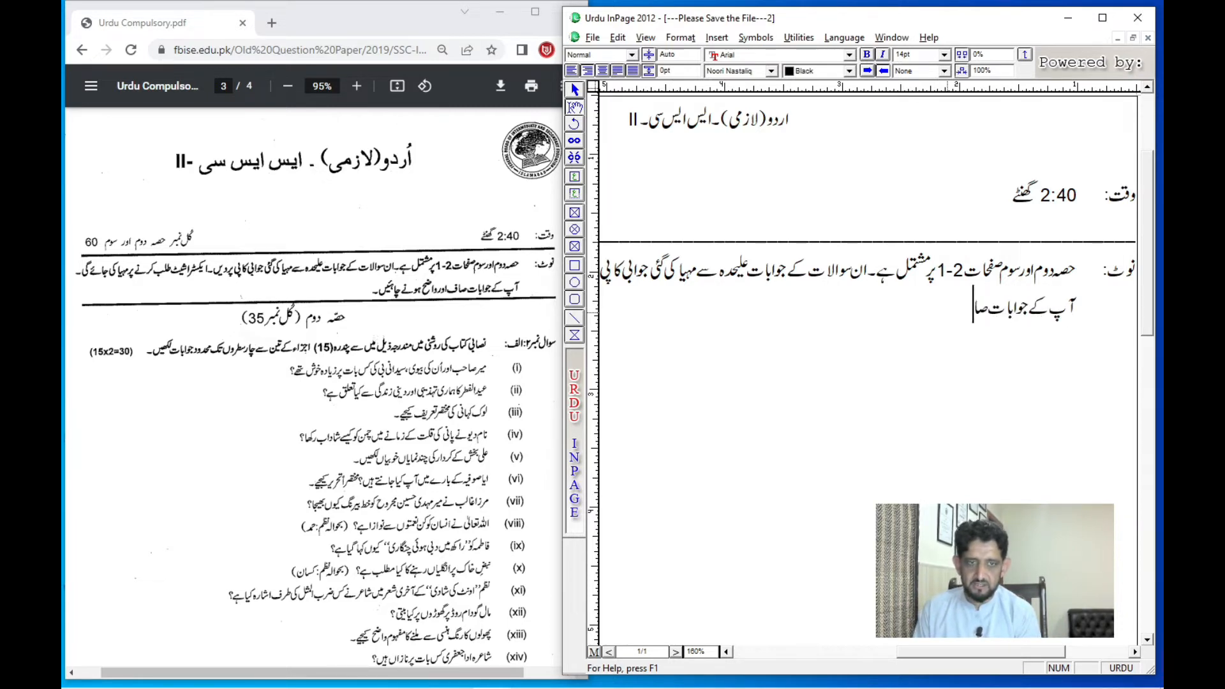
text(ف اور واضح)
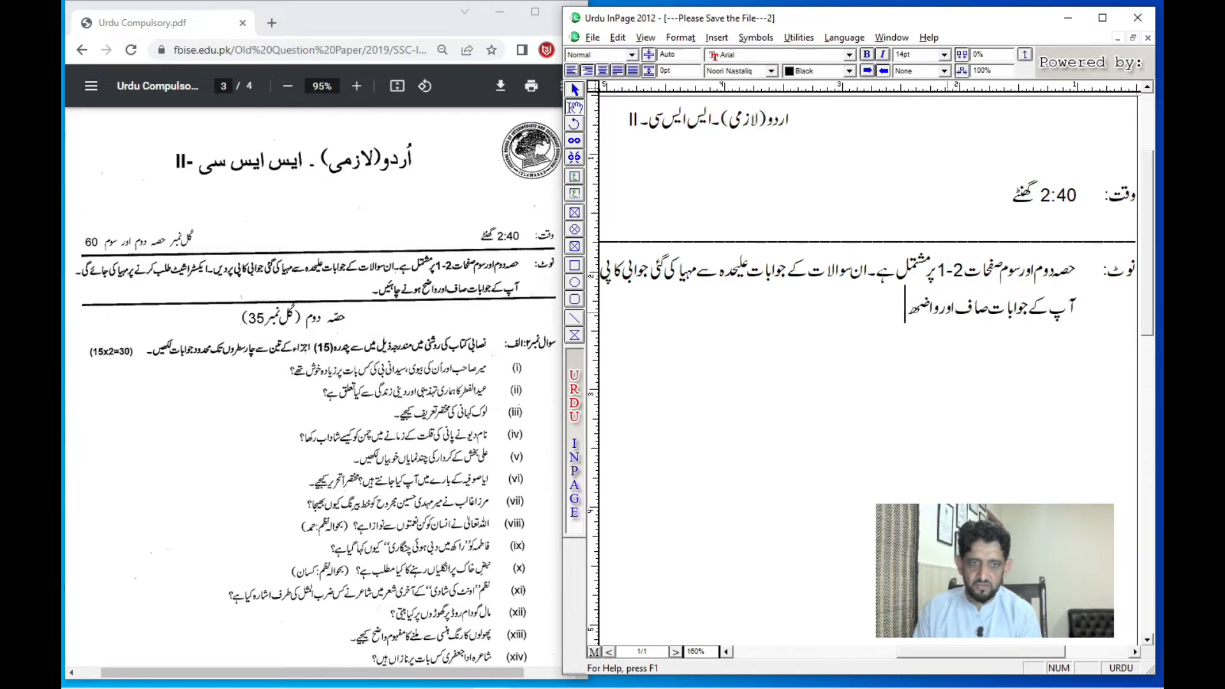
text( ہونے چا)
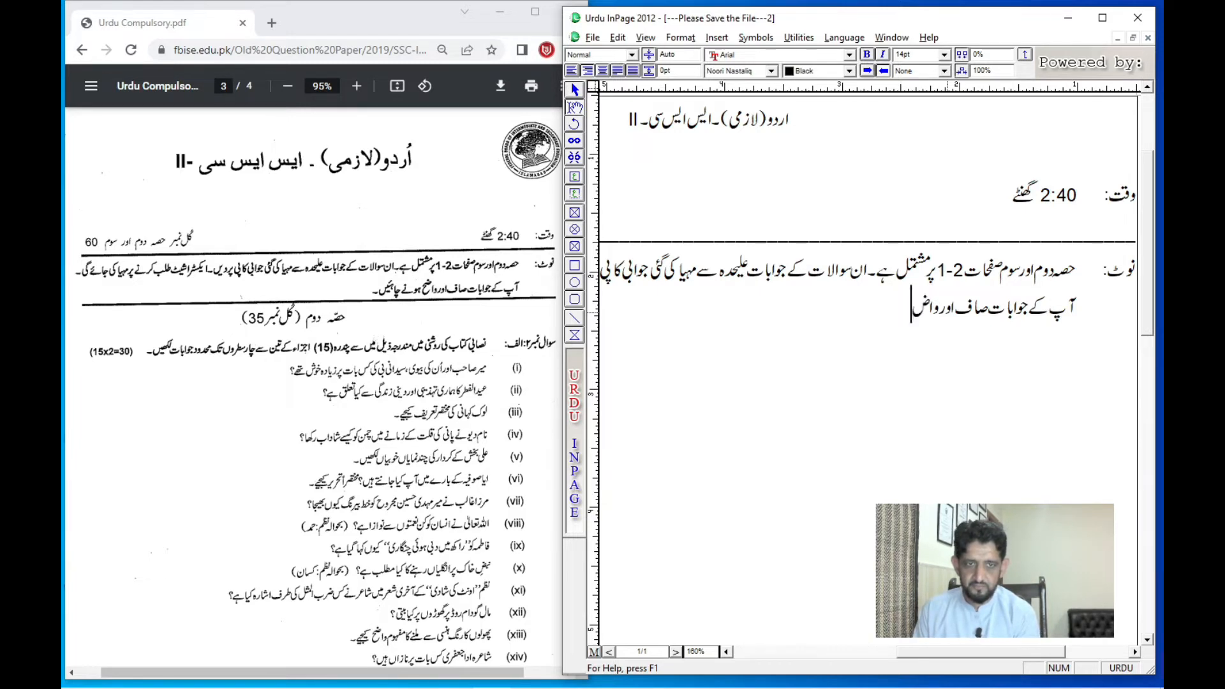
text(ہئیں ۔)
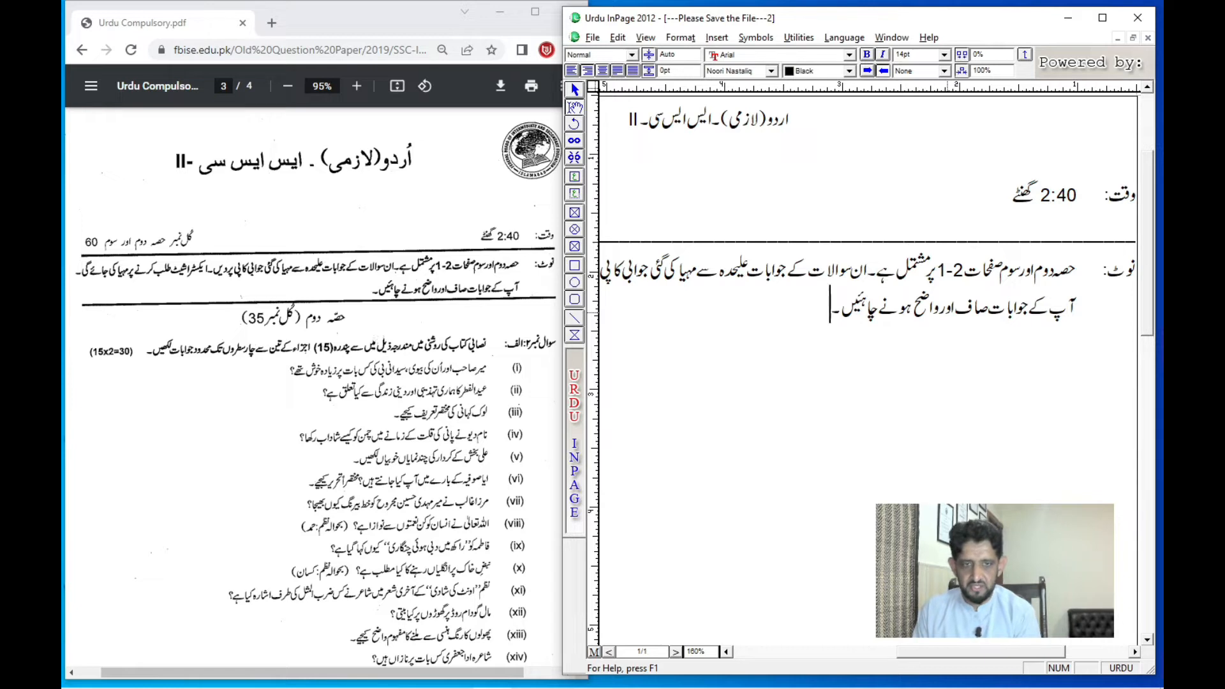
key(Return)
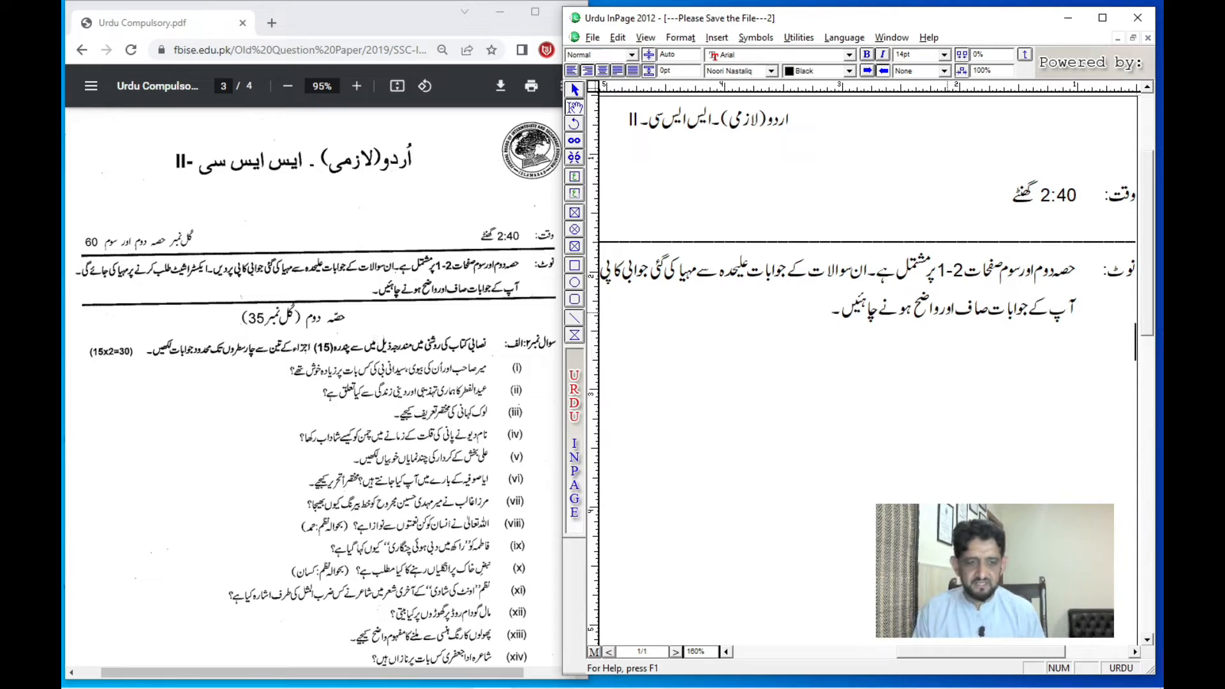
Add a full-width rule of underscores below the note in English mode, matching the header rule, and start a new line
key(ctrl+space)
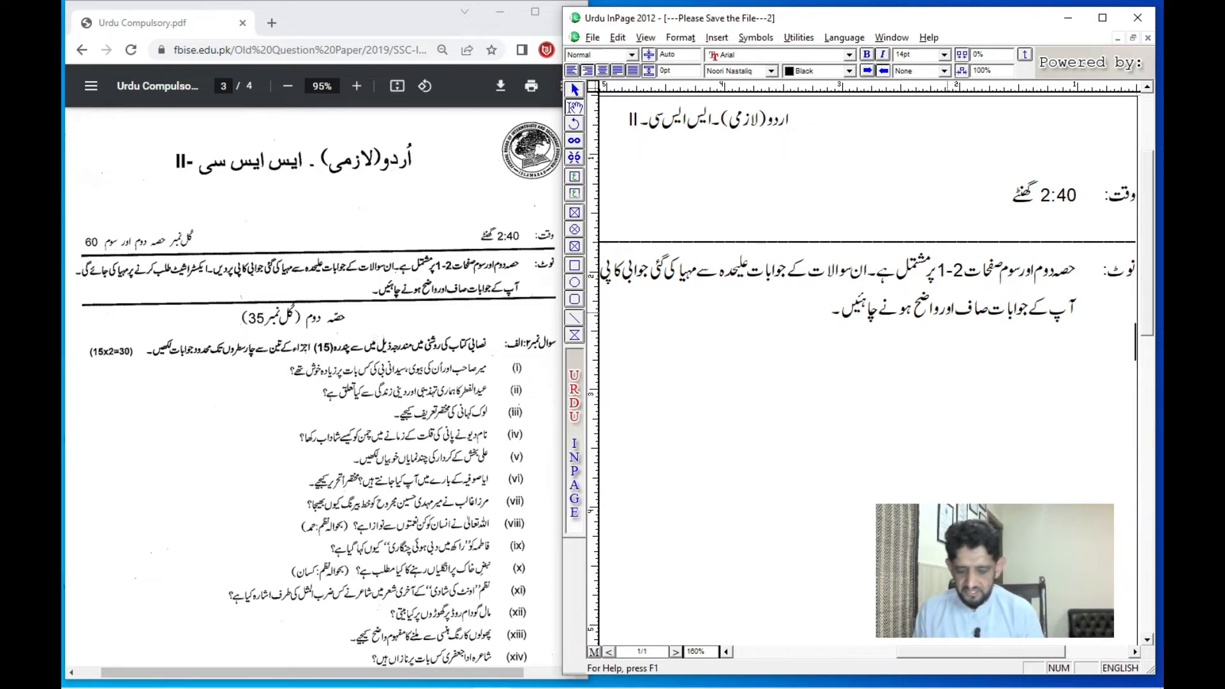
text(________________________________________)
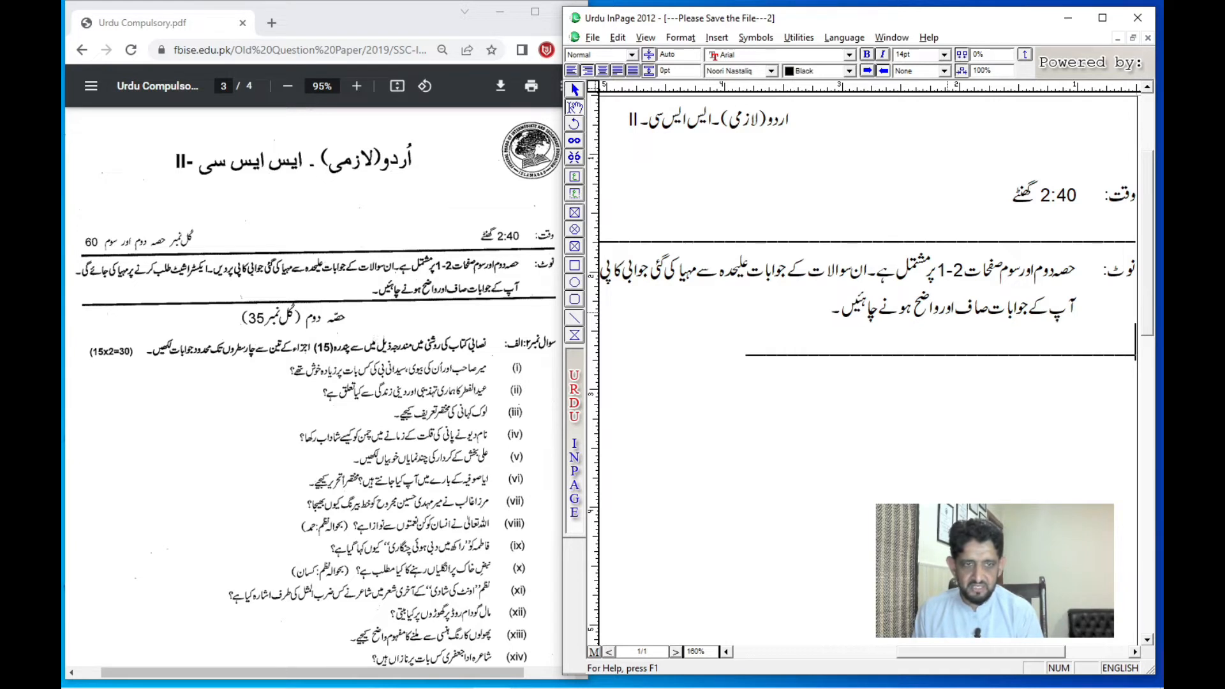
text(____________)
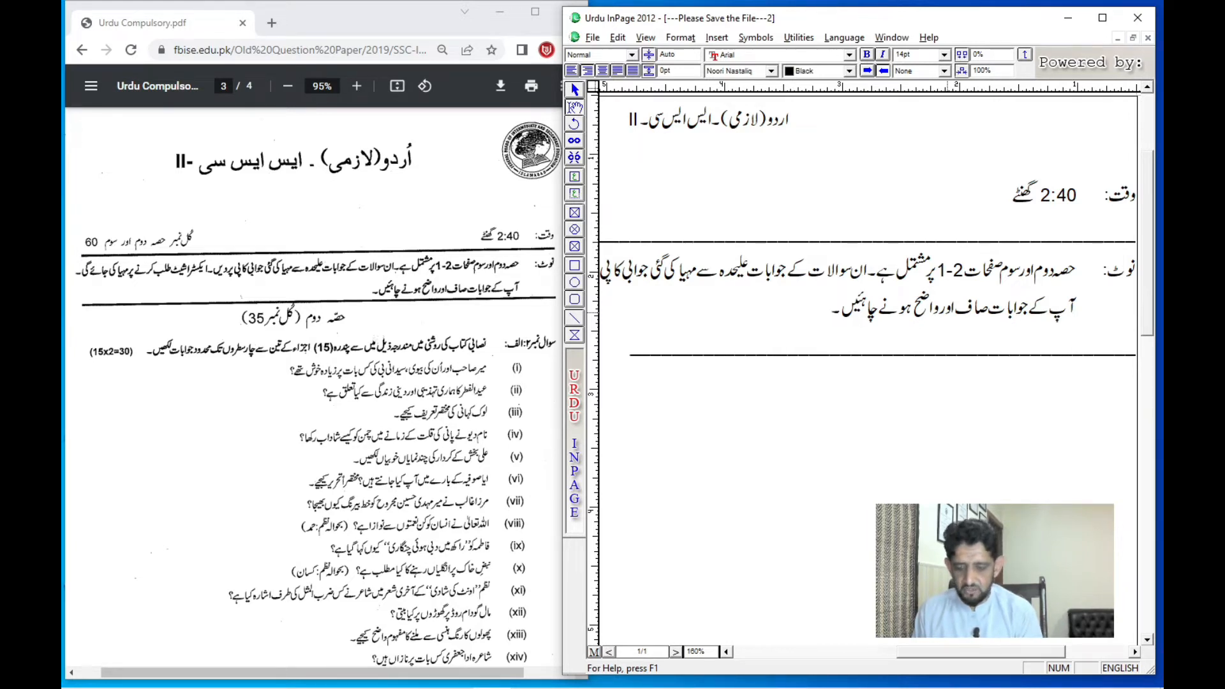
key(ctrl+1)
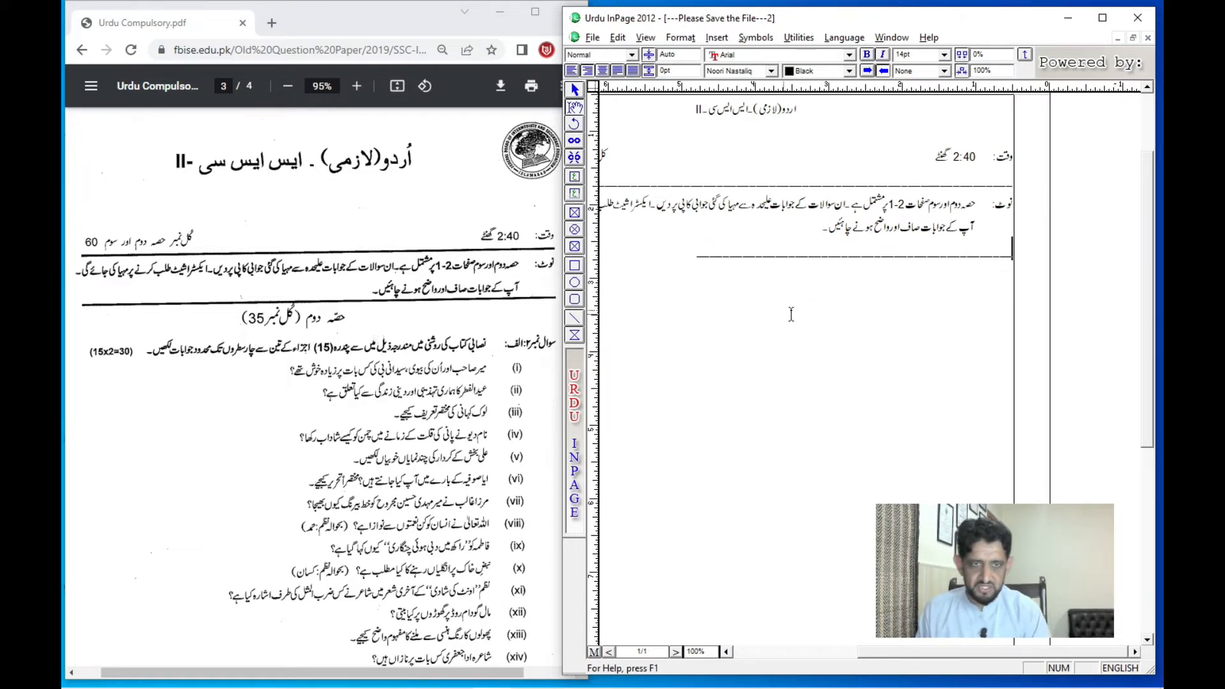
drag(760, 319, 885, 367)
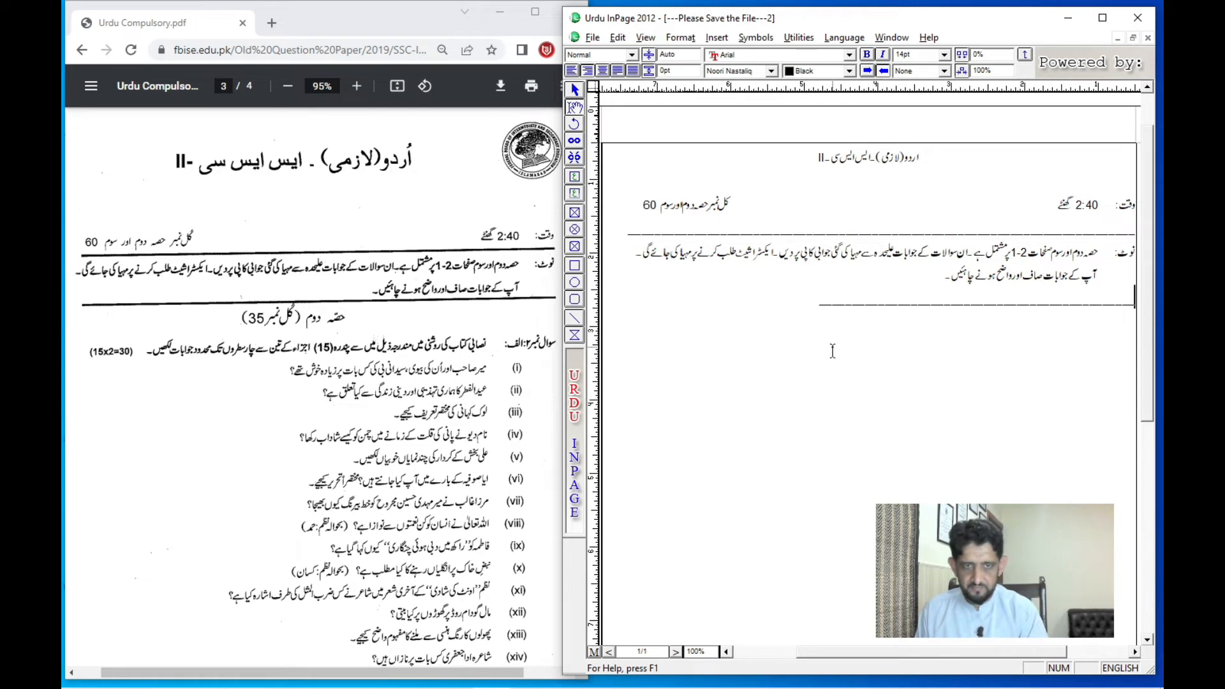
text(_____________________________)
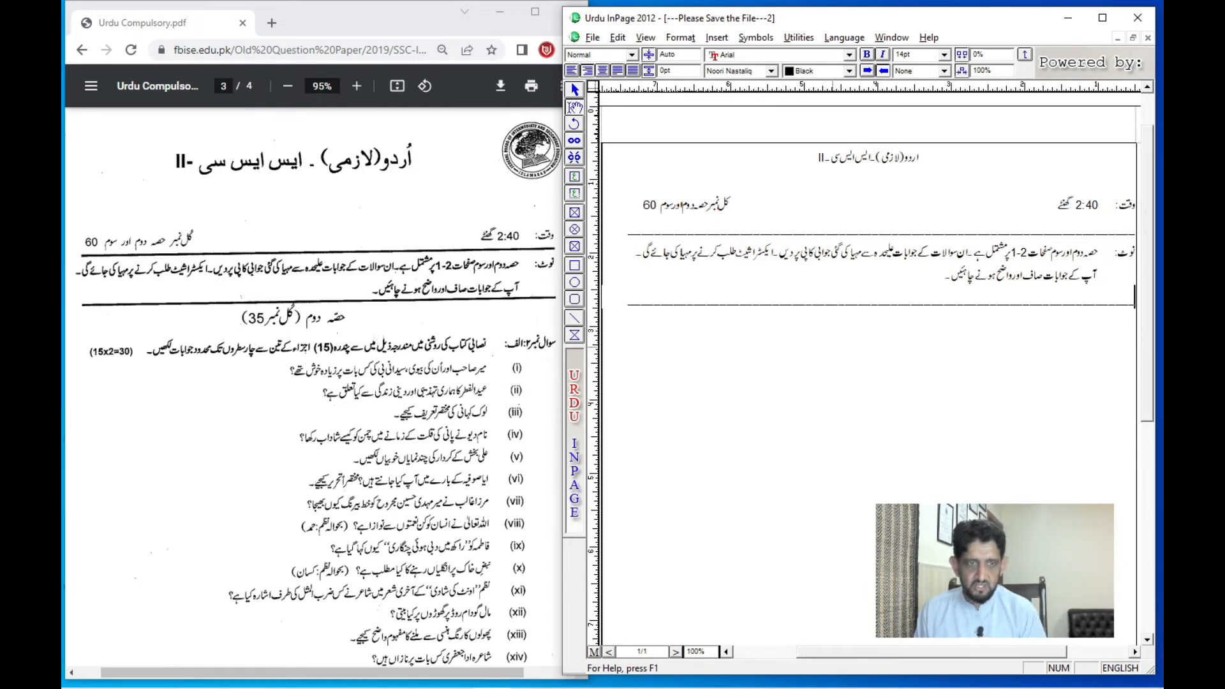
key(Return)
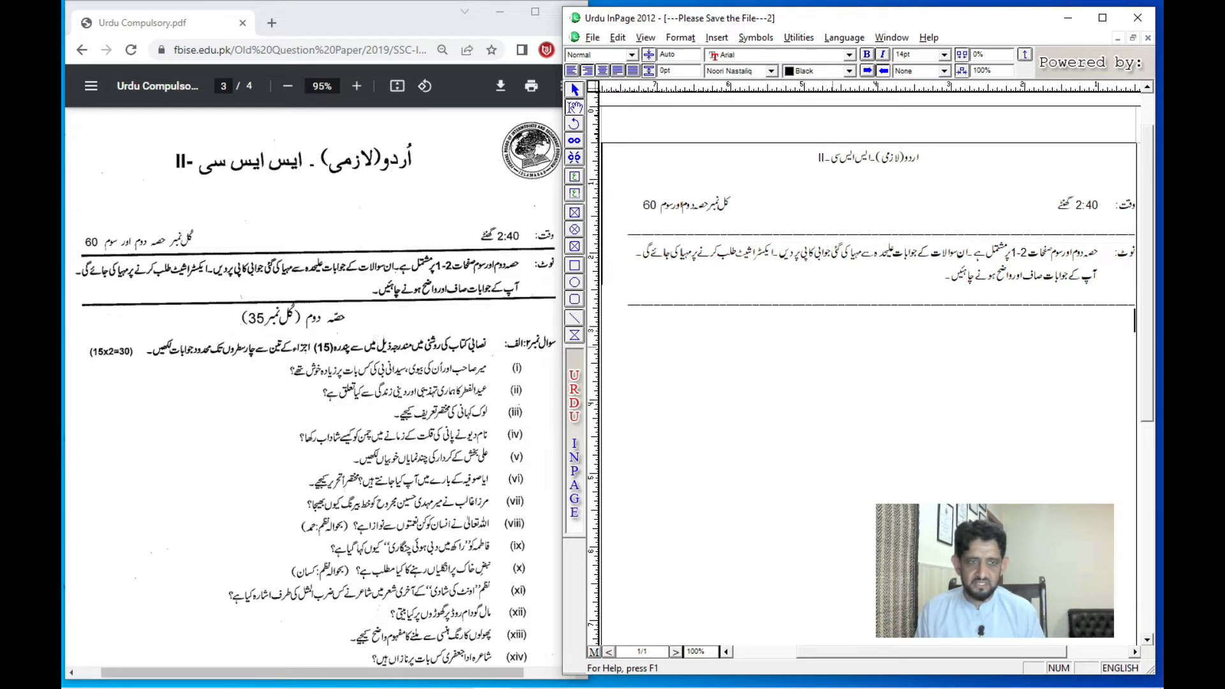
Centre the new line, switch back to Urdu and begin the section heading with "حص"
key(ctrl+shift+c)
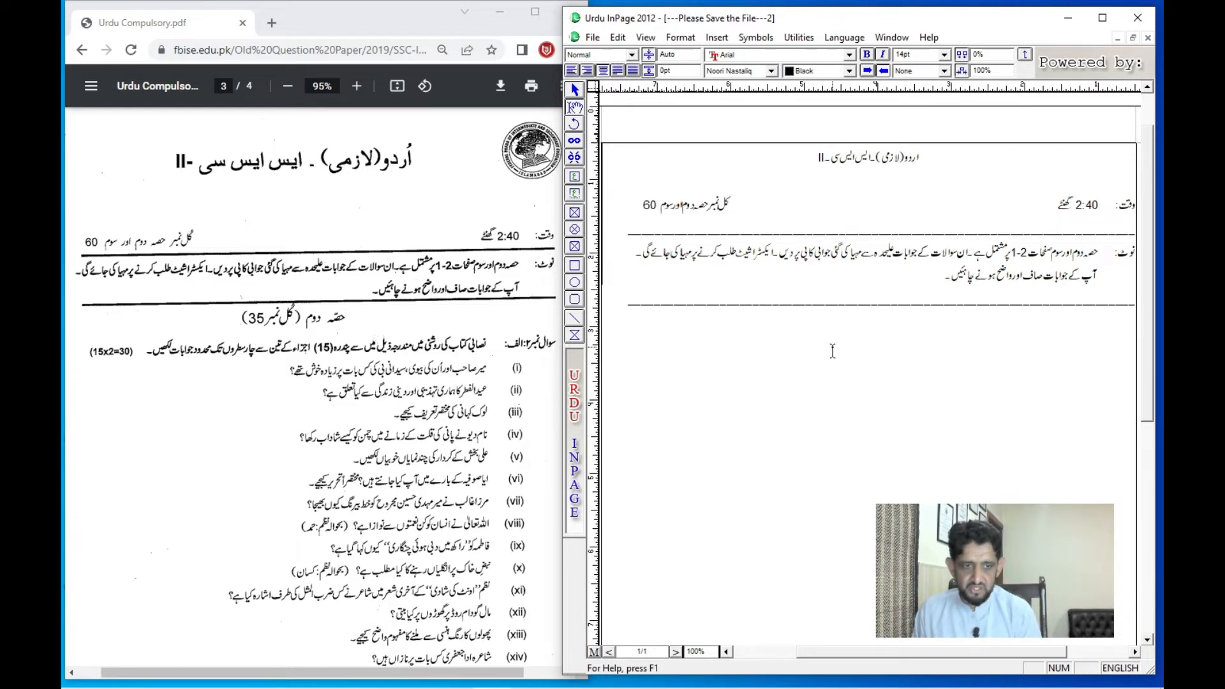
key(ctrl+space)
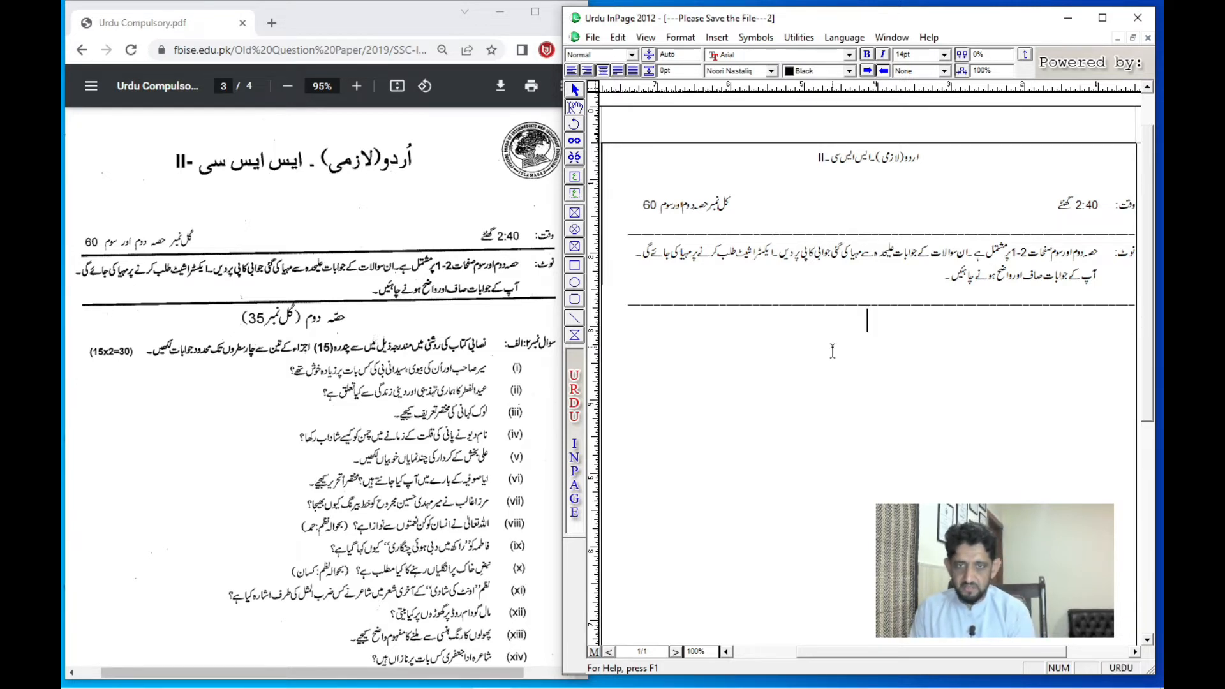
key(ctrl+2)
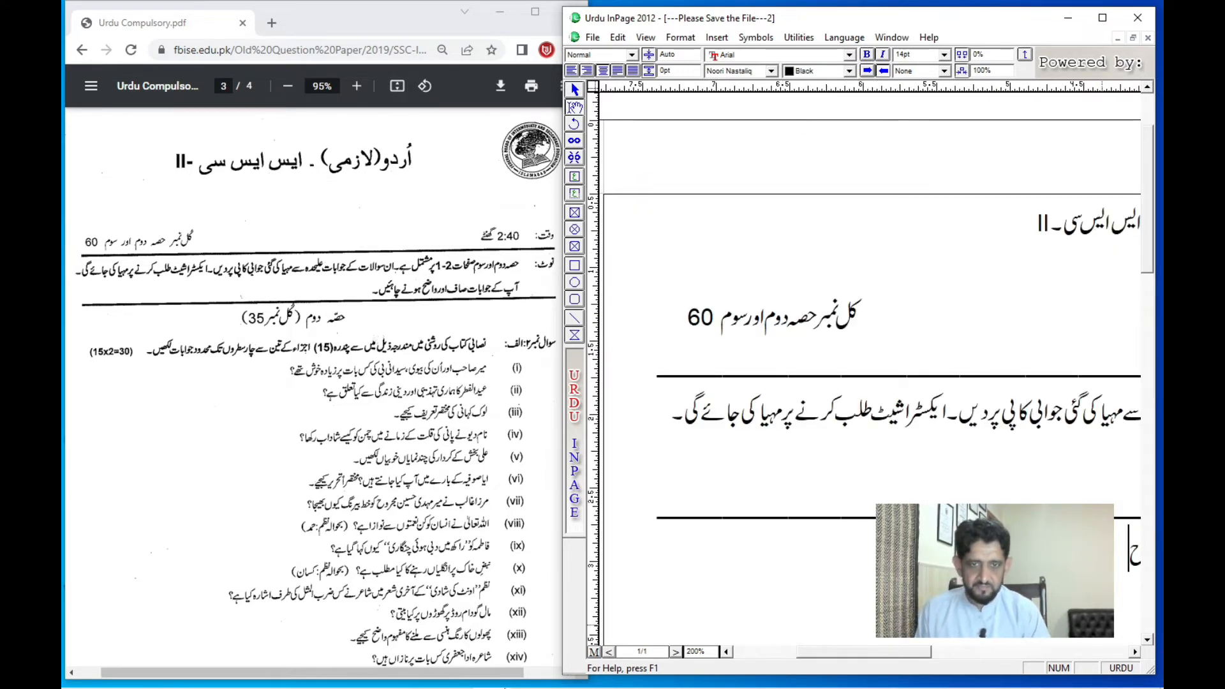
drag(841, 426, 741, 176)
drag(914, 347, 853, 332)
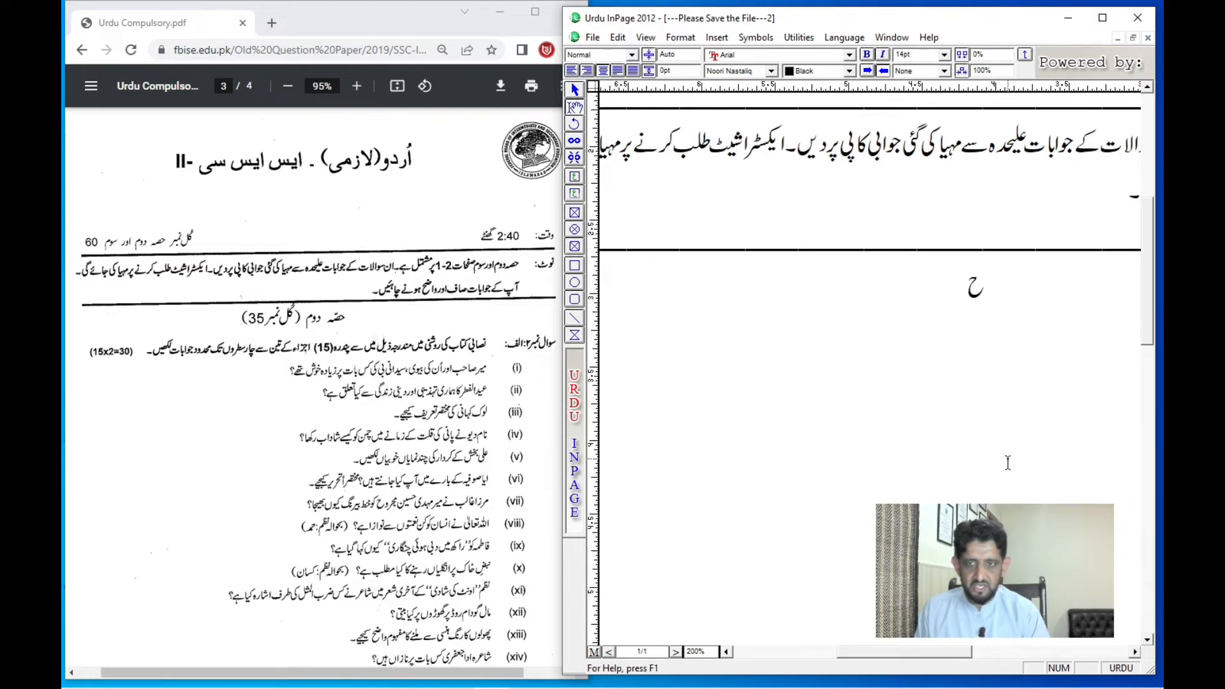
text(ص)
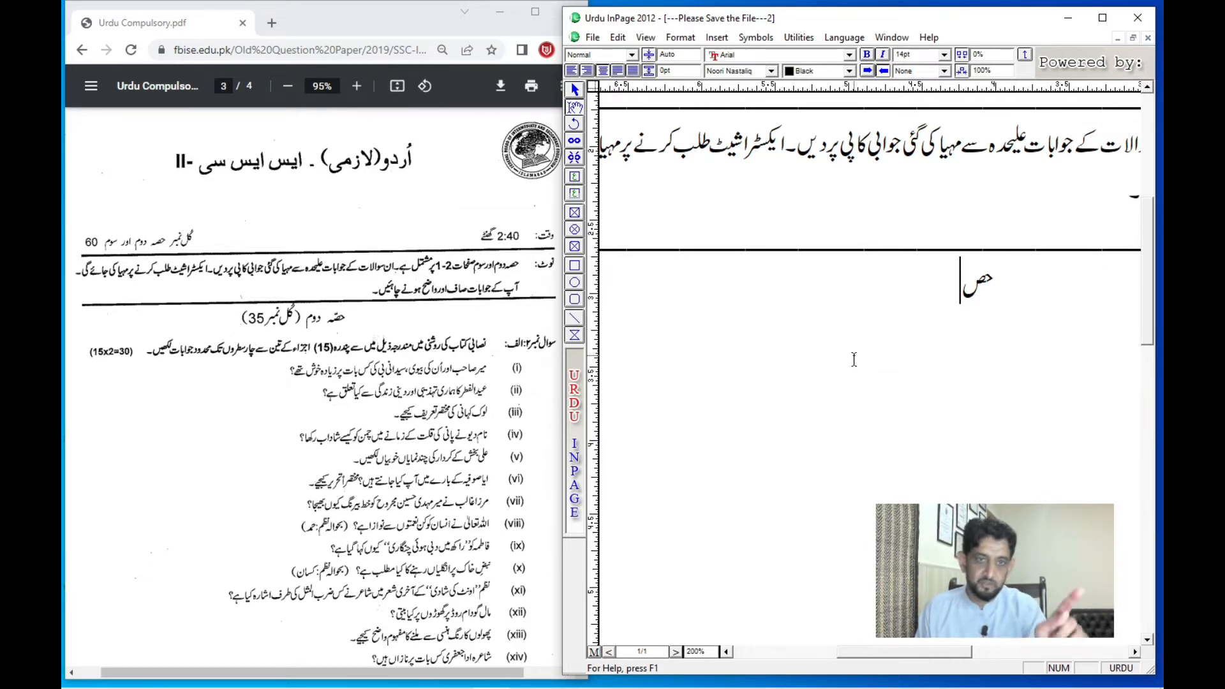
key(alt+Tab)
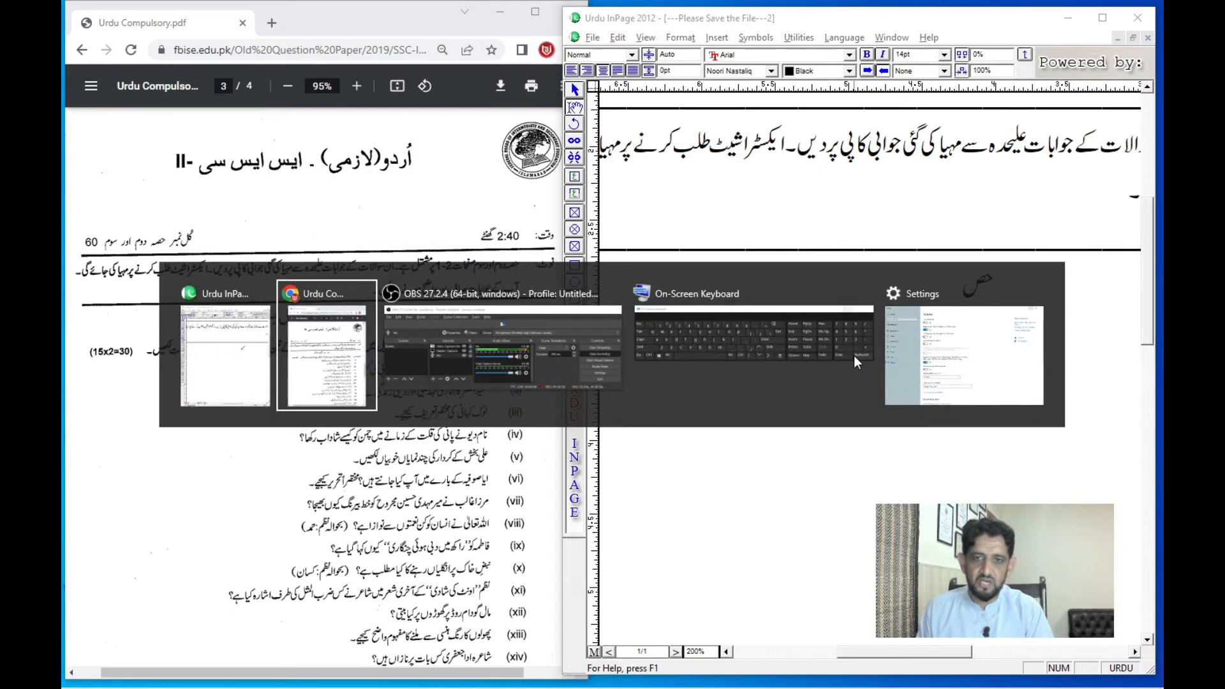
key(alt+Tab)
key(alt+Tab)
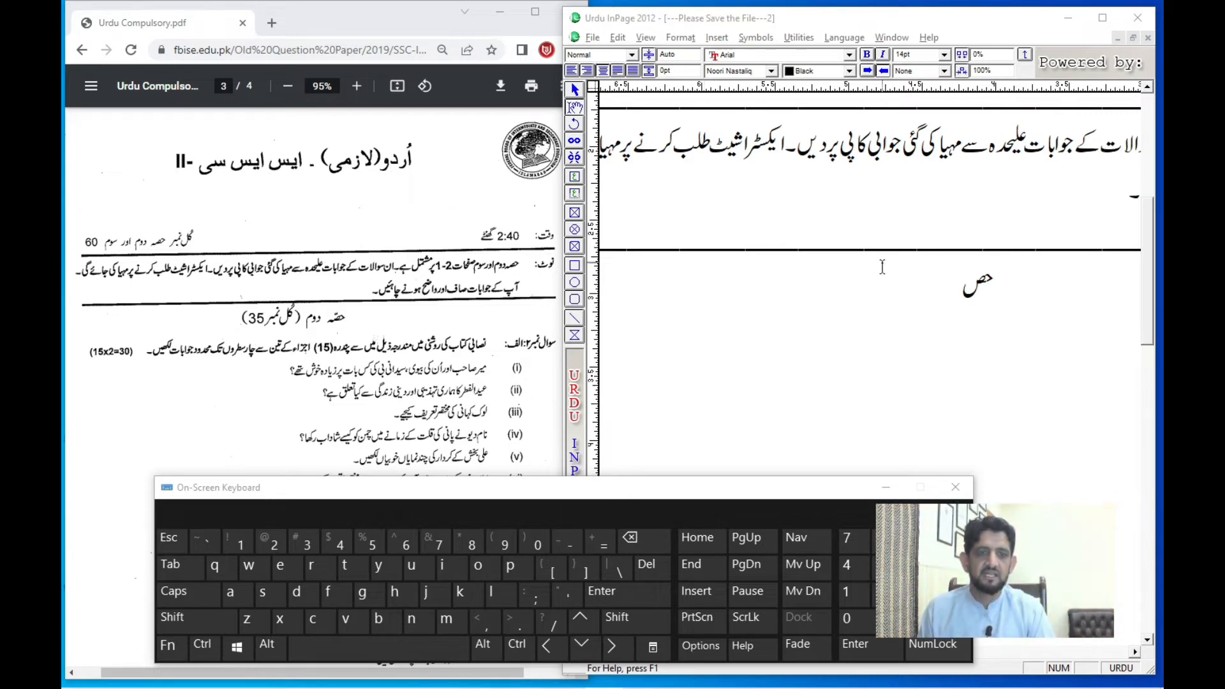
click(950, 305)
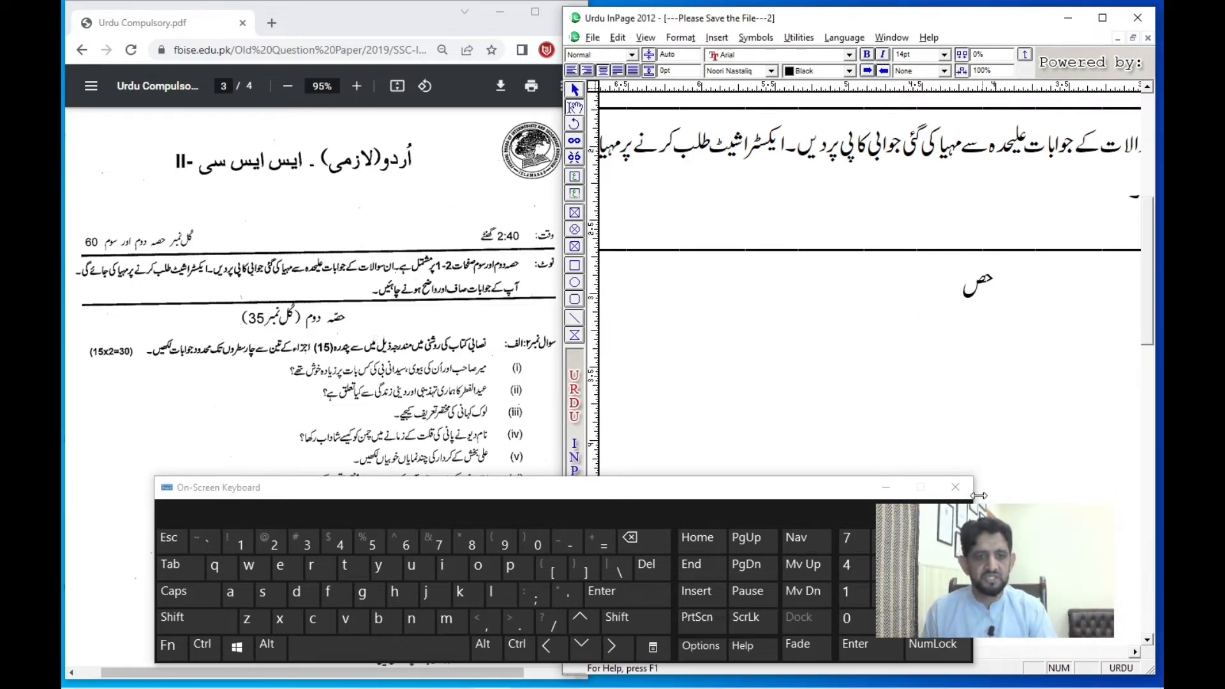
click(885, 487)
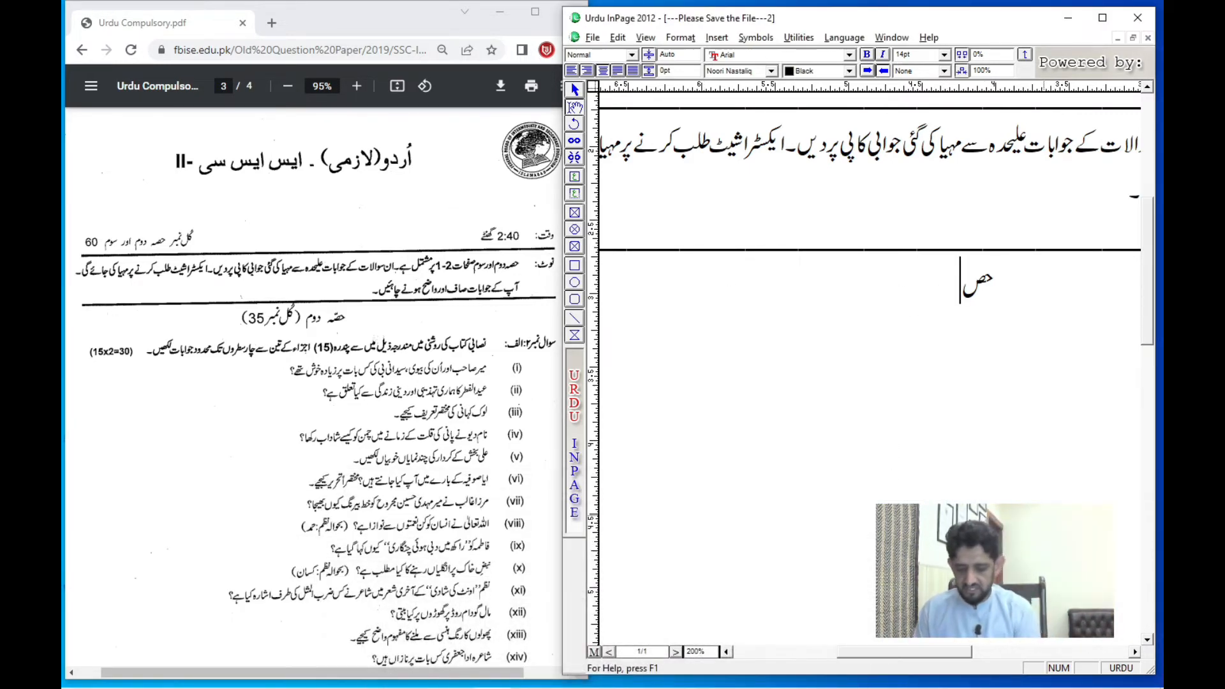
Complete the centred heading as "حصّہ دوم (کل نمبر 35)", with the number in English, and start a new line below it
text(ّہ)
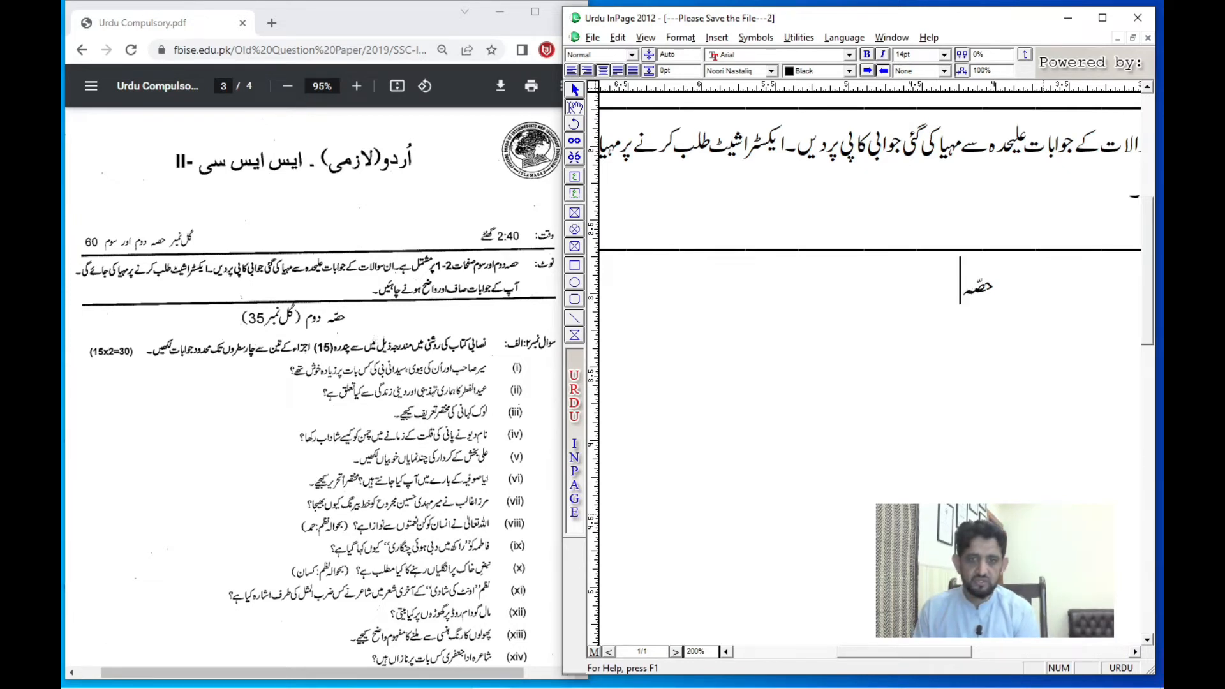
text( دوم)
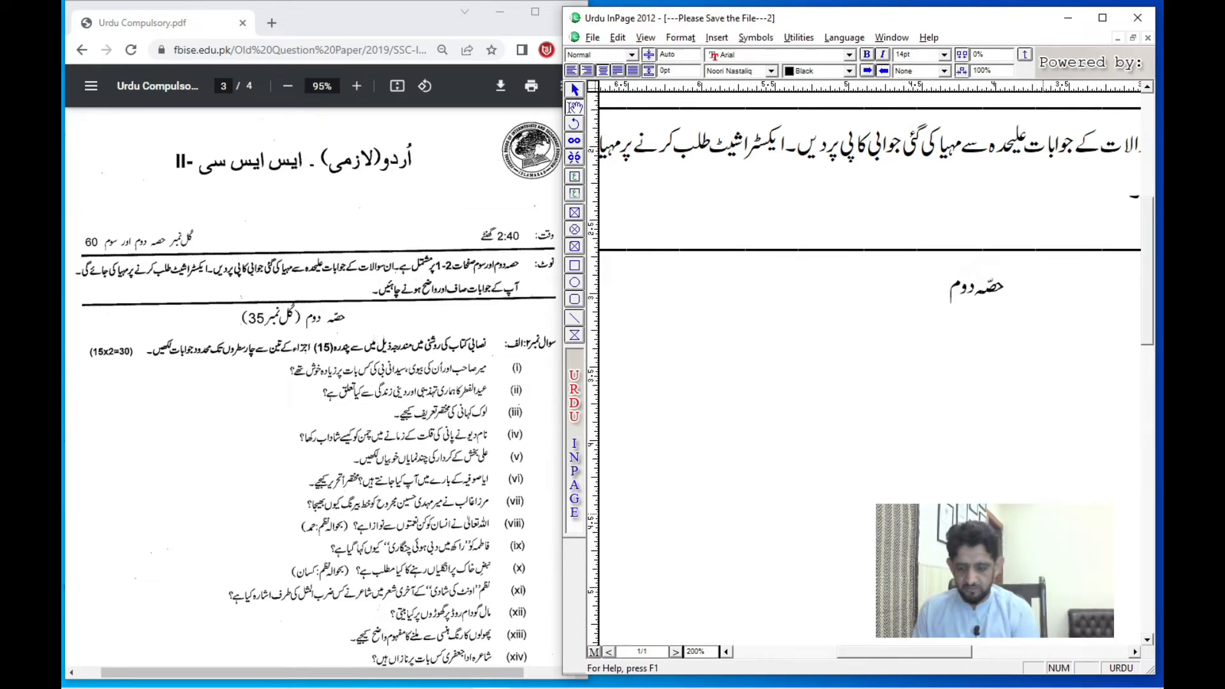
text( (کل نمب)
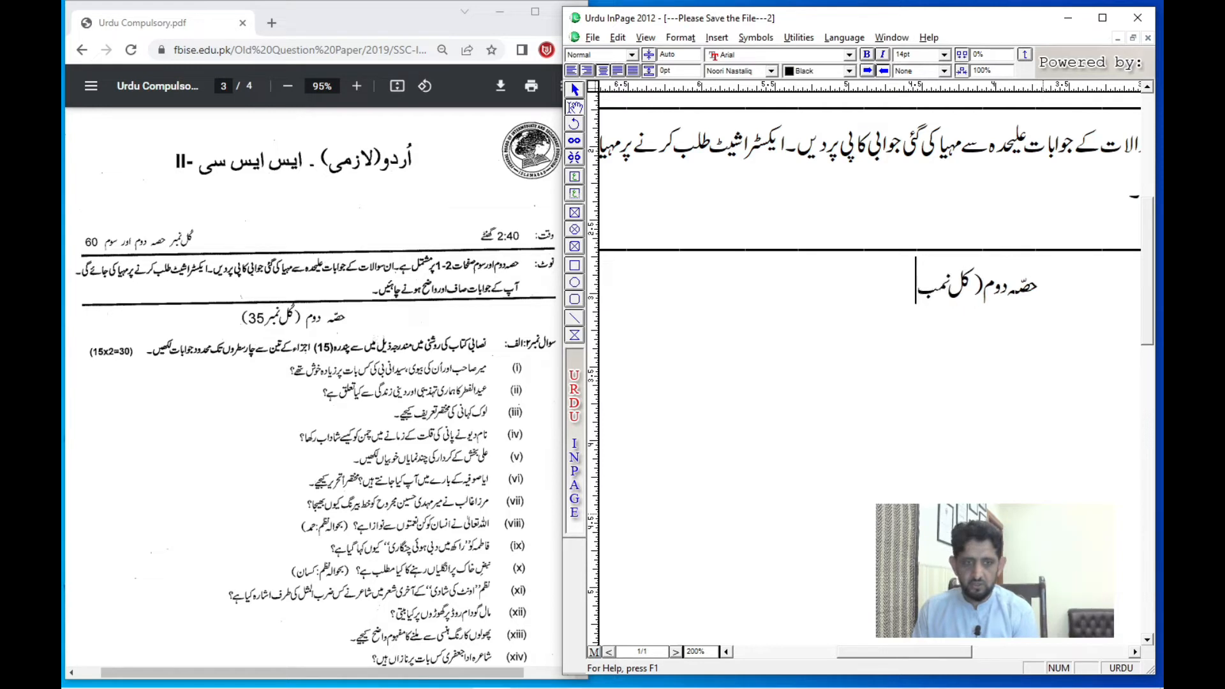
text(ر)
key(ctrl+space)
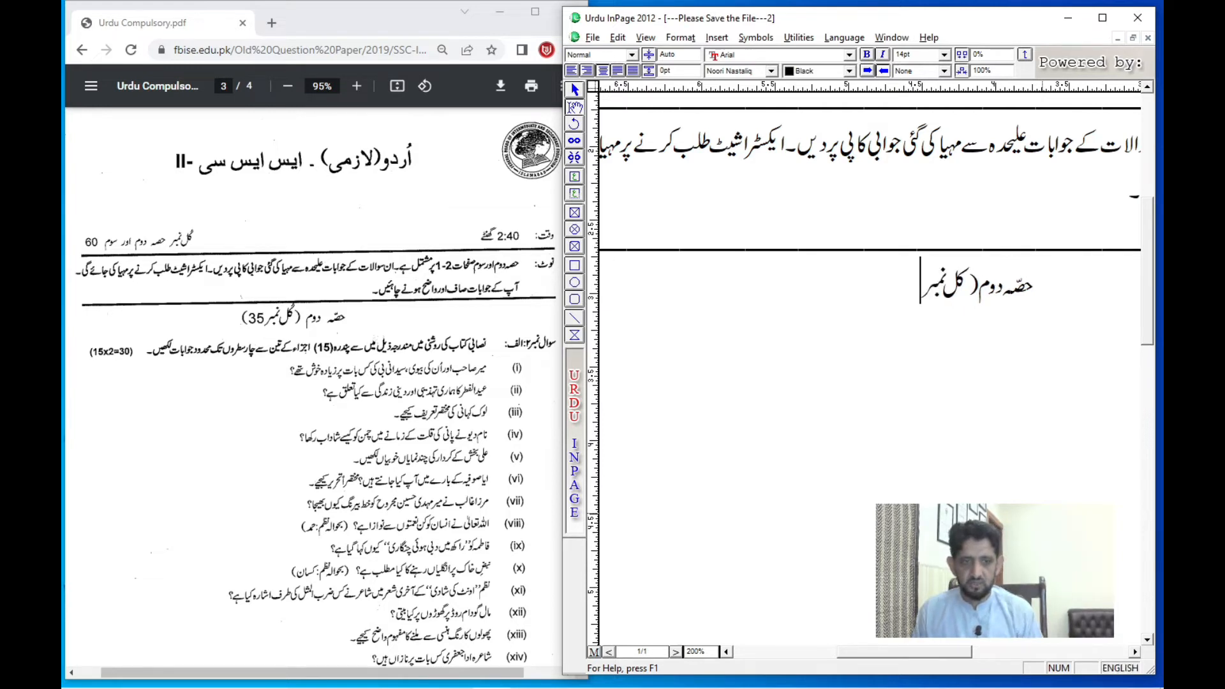
text(35)
key(ctrl+space)
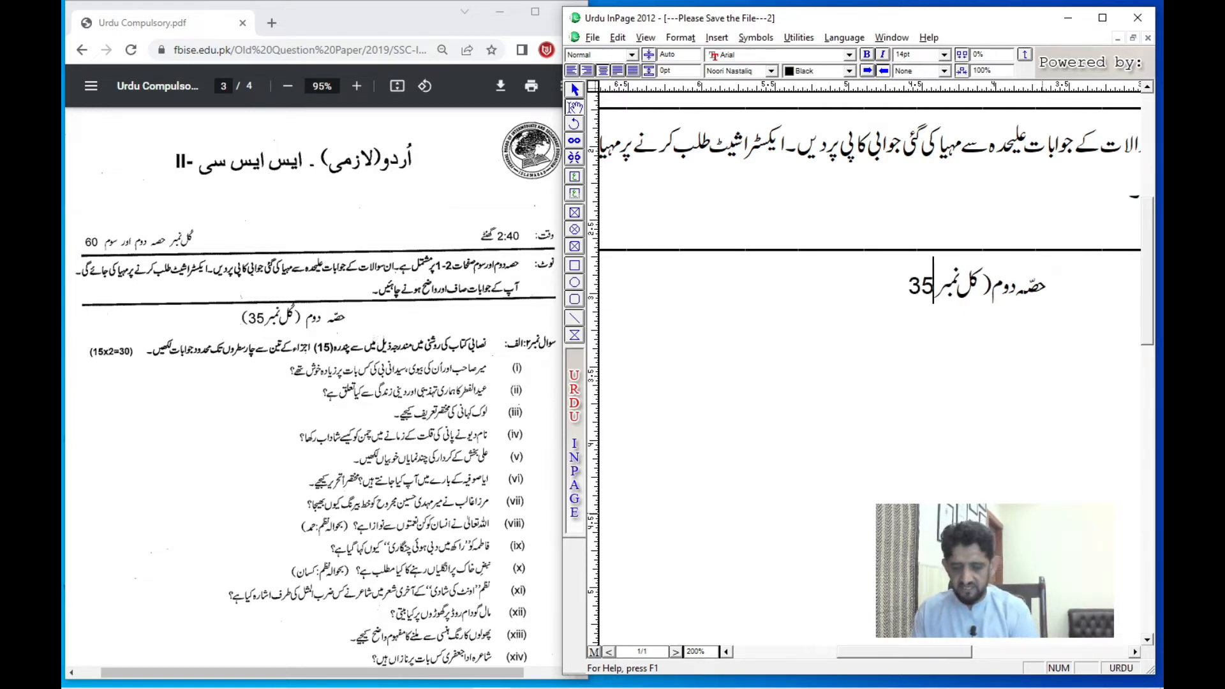
text())
key(Return)
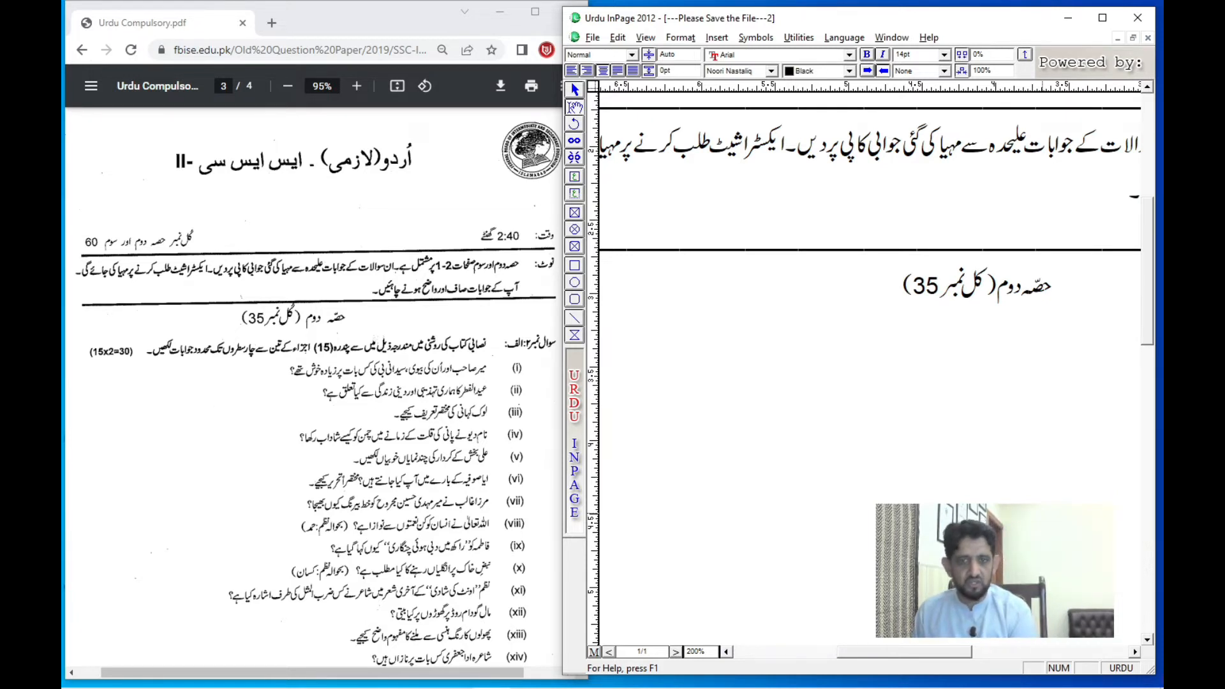
Right-align the new line, set the zoom to 160%, and enter the question label "سوال نمبر۲: الف:" followed by a gap
key(ctrl+shift+r)
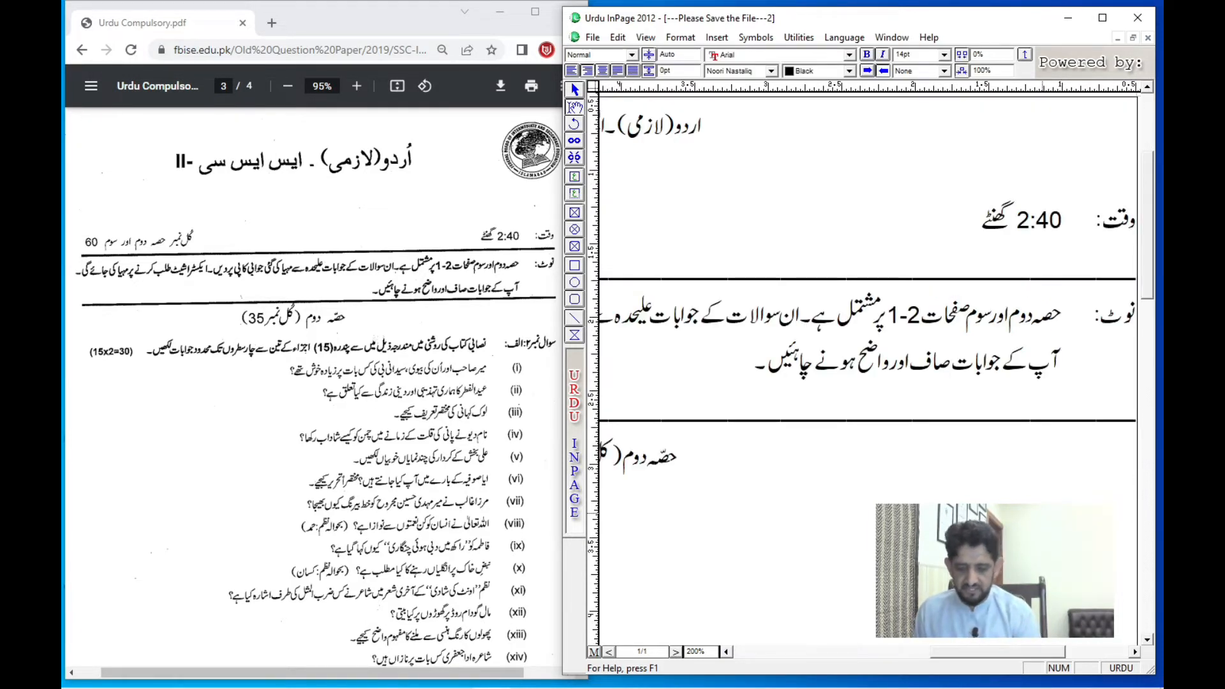
text(160)
key(Return)
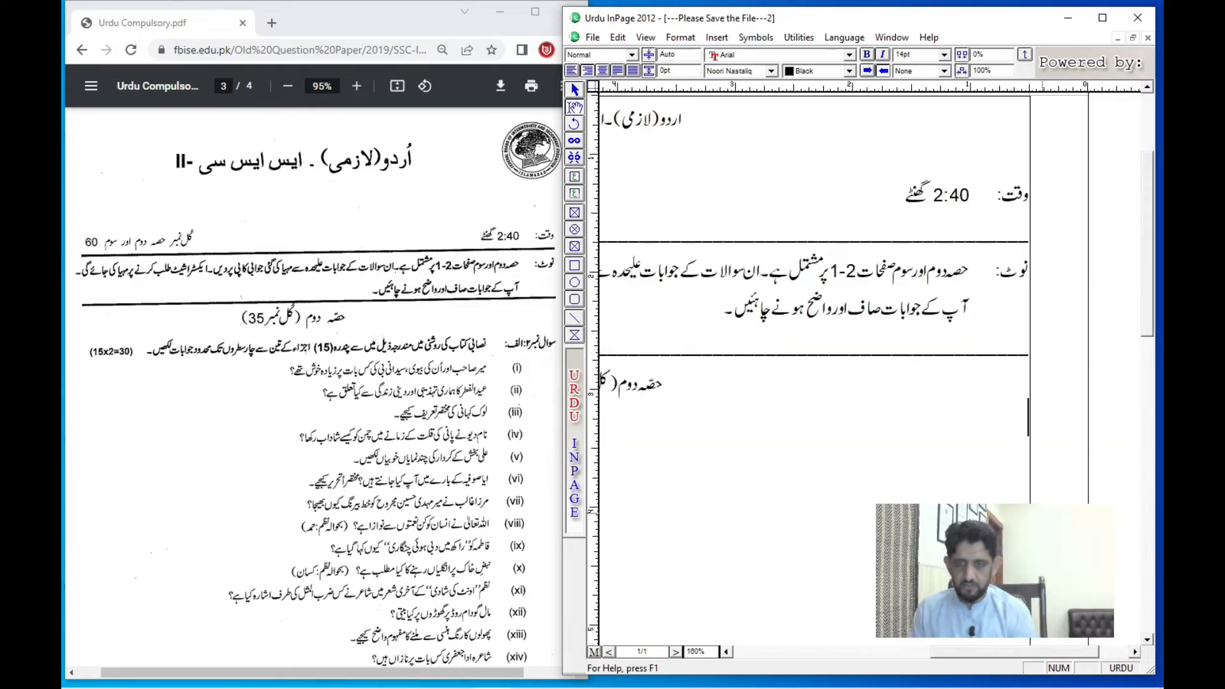
text(sوال نمبر)
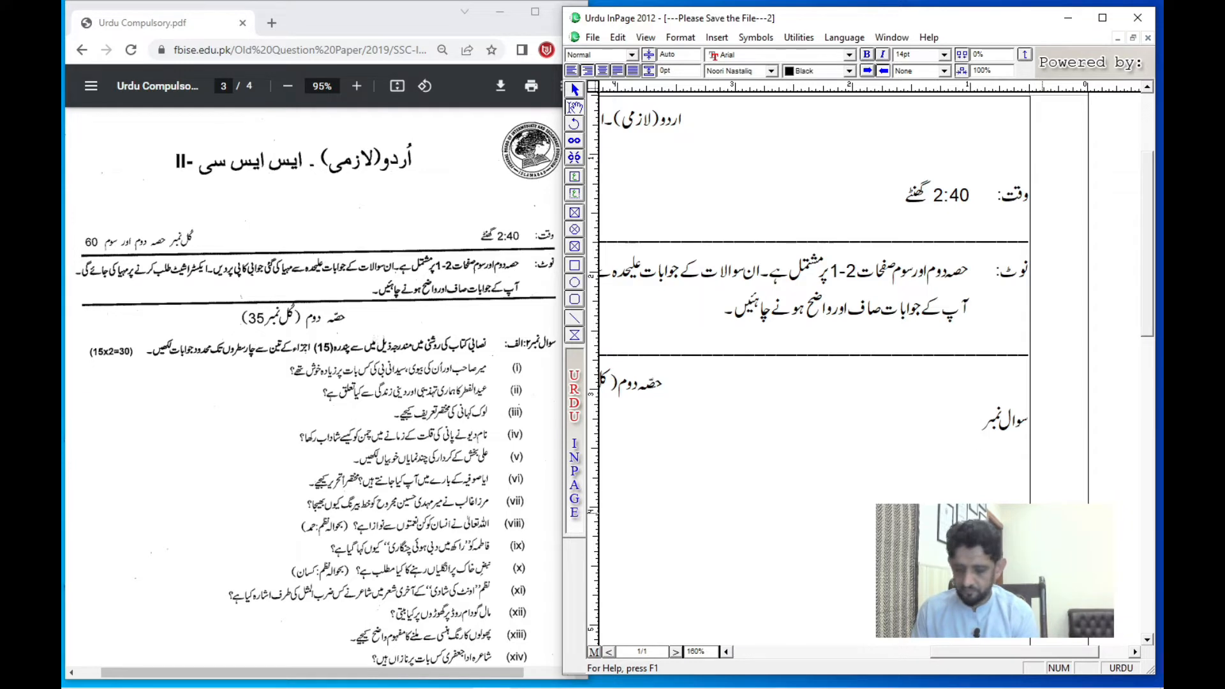
text(۲)
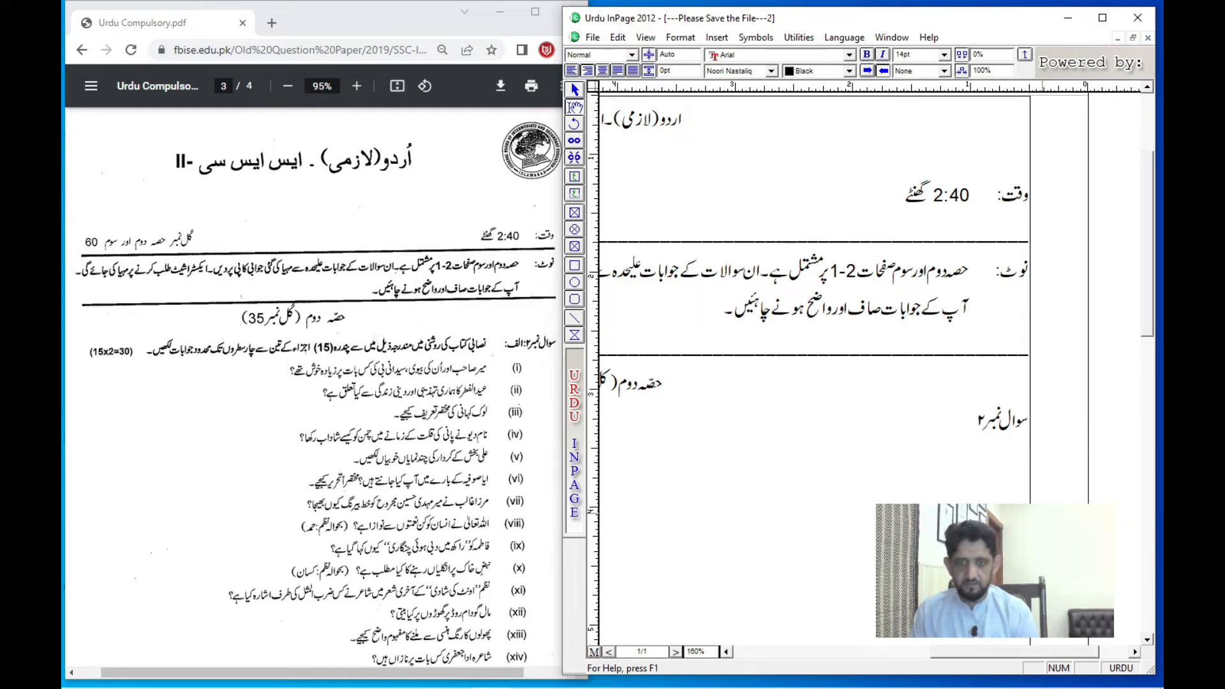
text(:)
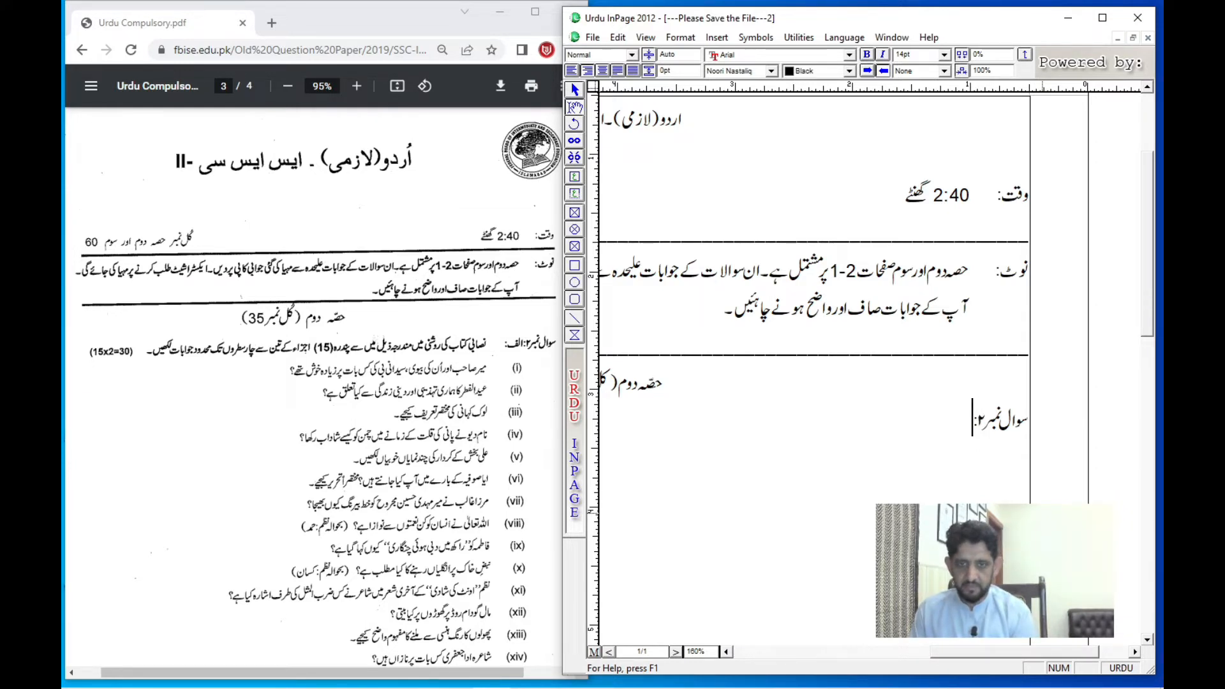
text(الف:    )
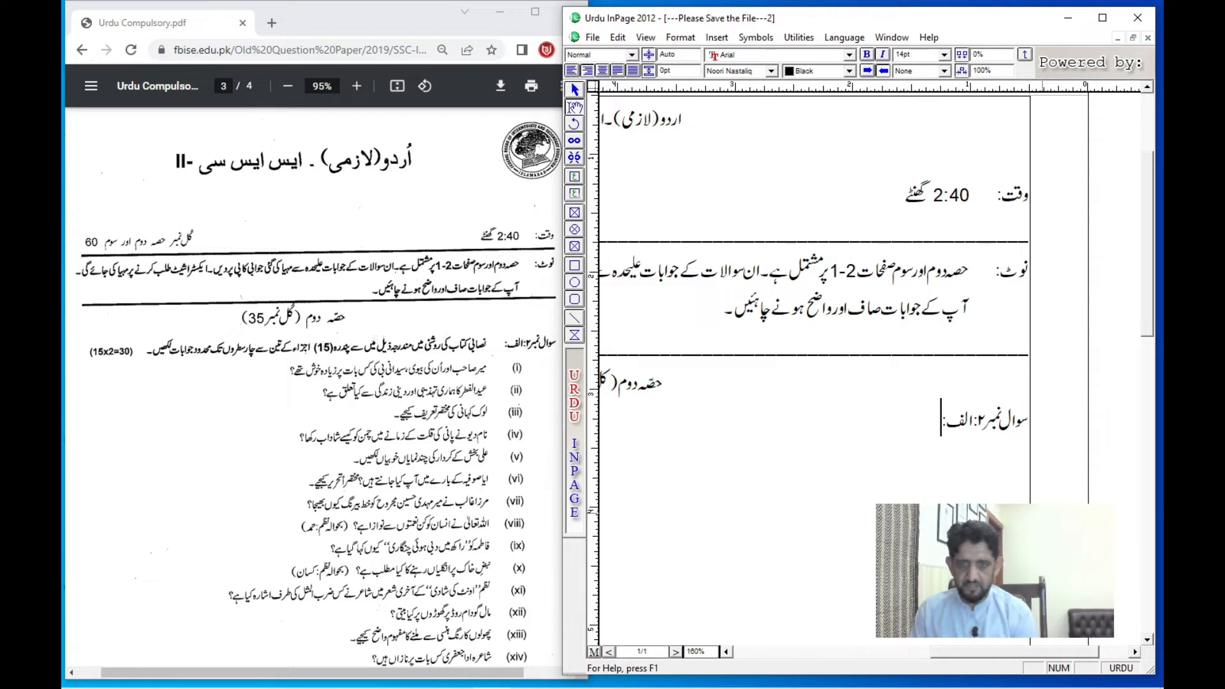
Begin question 2's instruction after the label with "نصابی کتاب کی روشنی میں مندرجہ ذیل میں سے پندرہ"
text(نصابی)
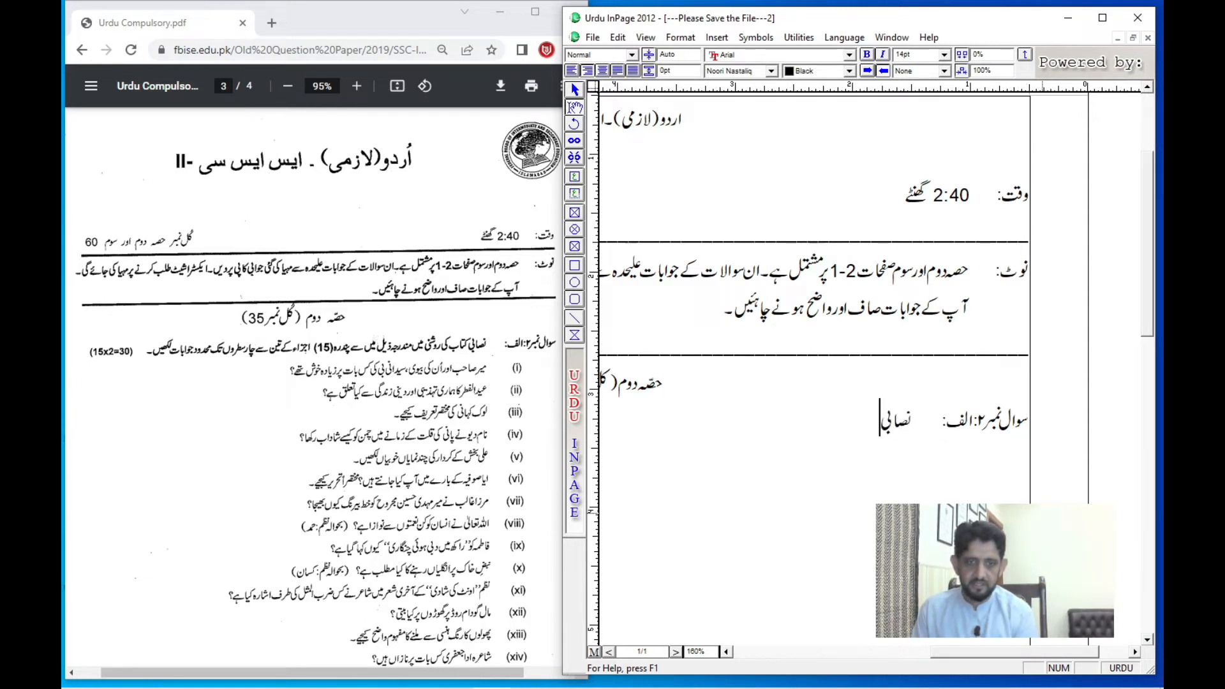
text( کتاب)
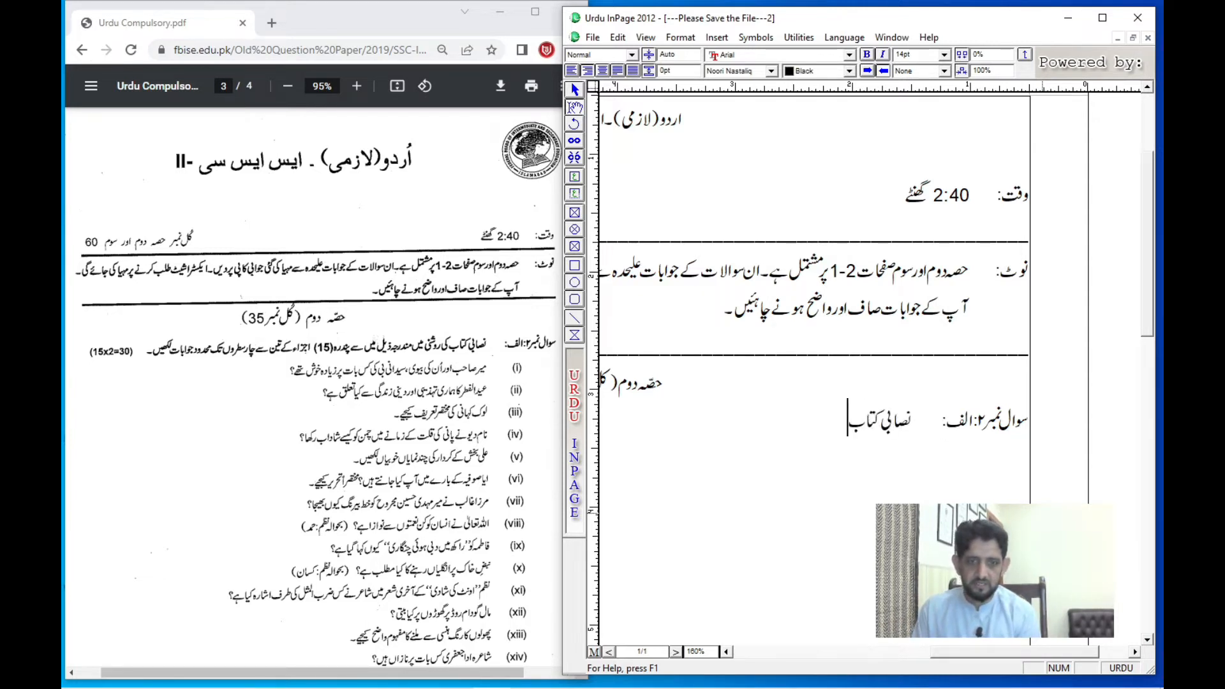
text( کی روشنی)
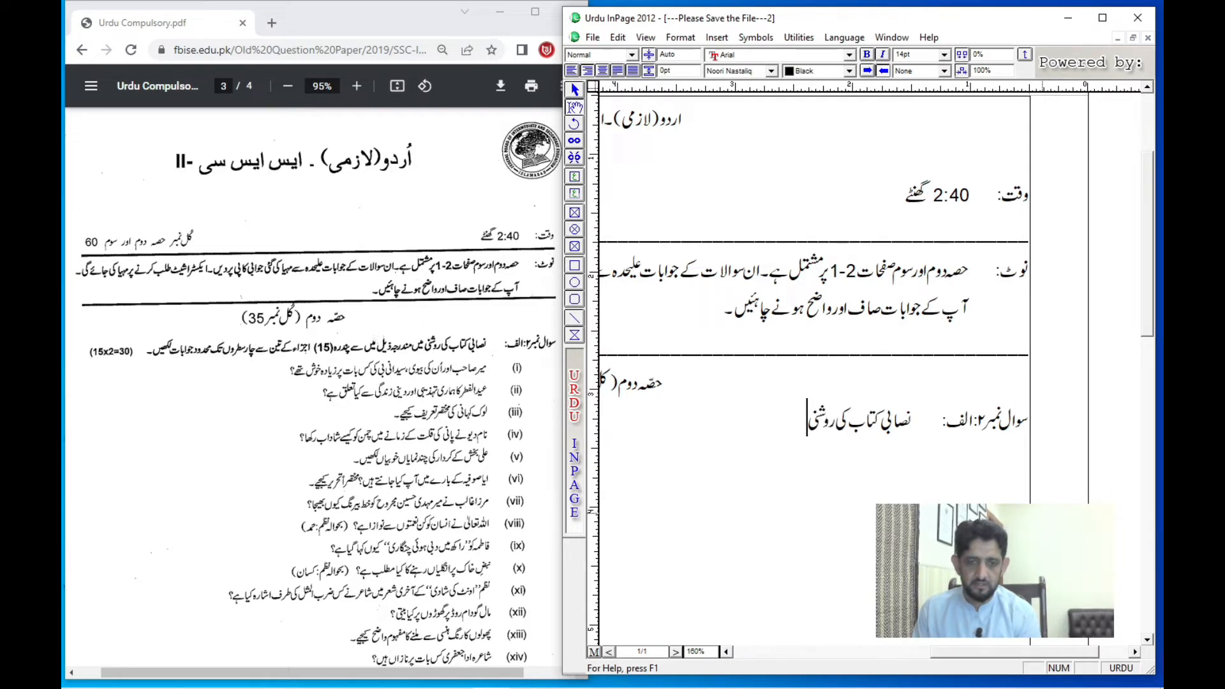
text( میں مندرجہ)
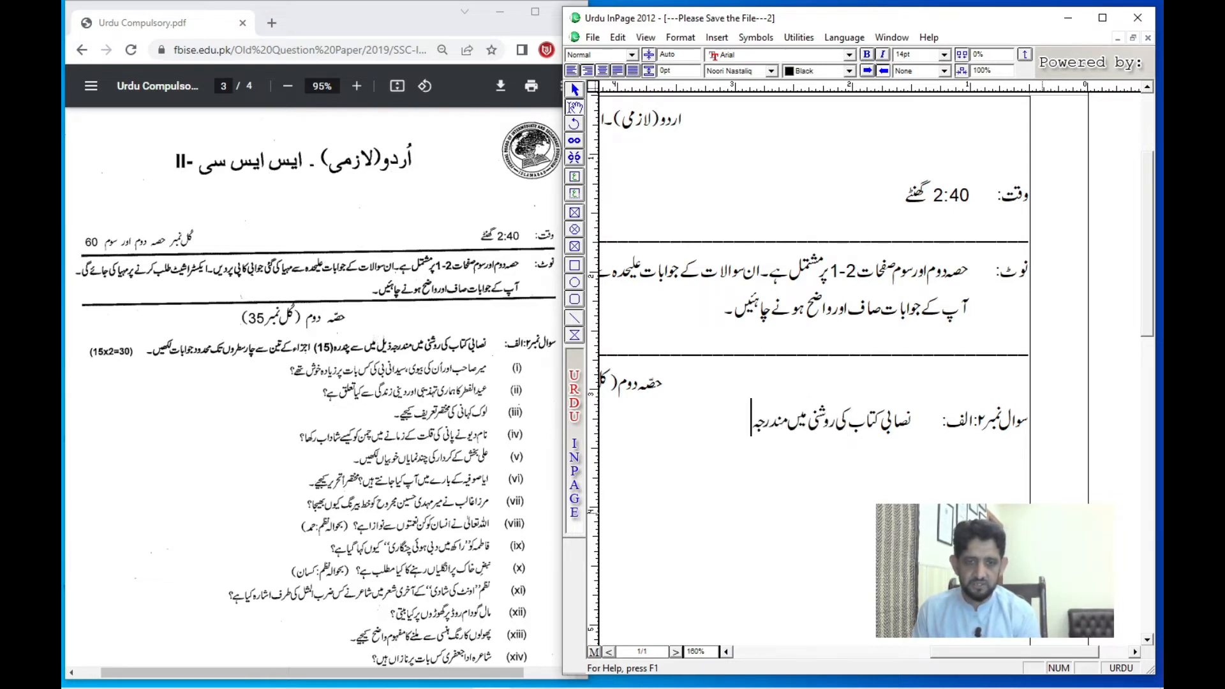
text( ذیل)
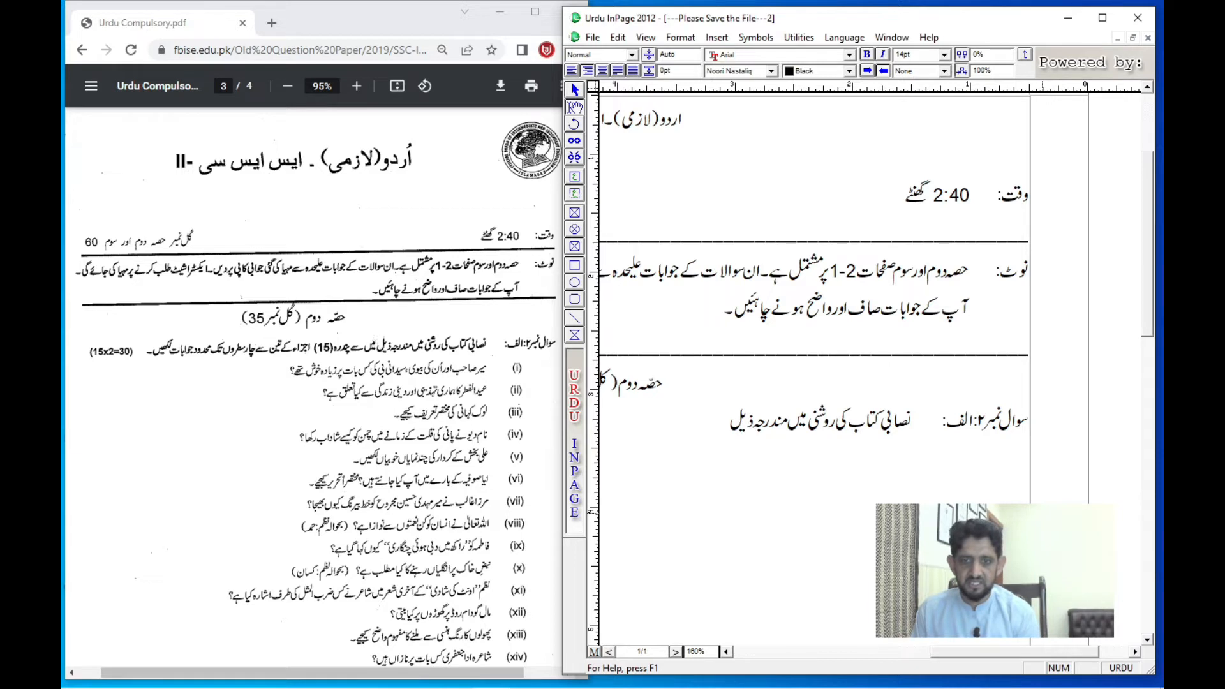
text( میں سے پند)
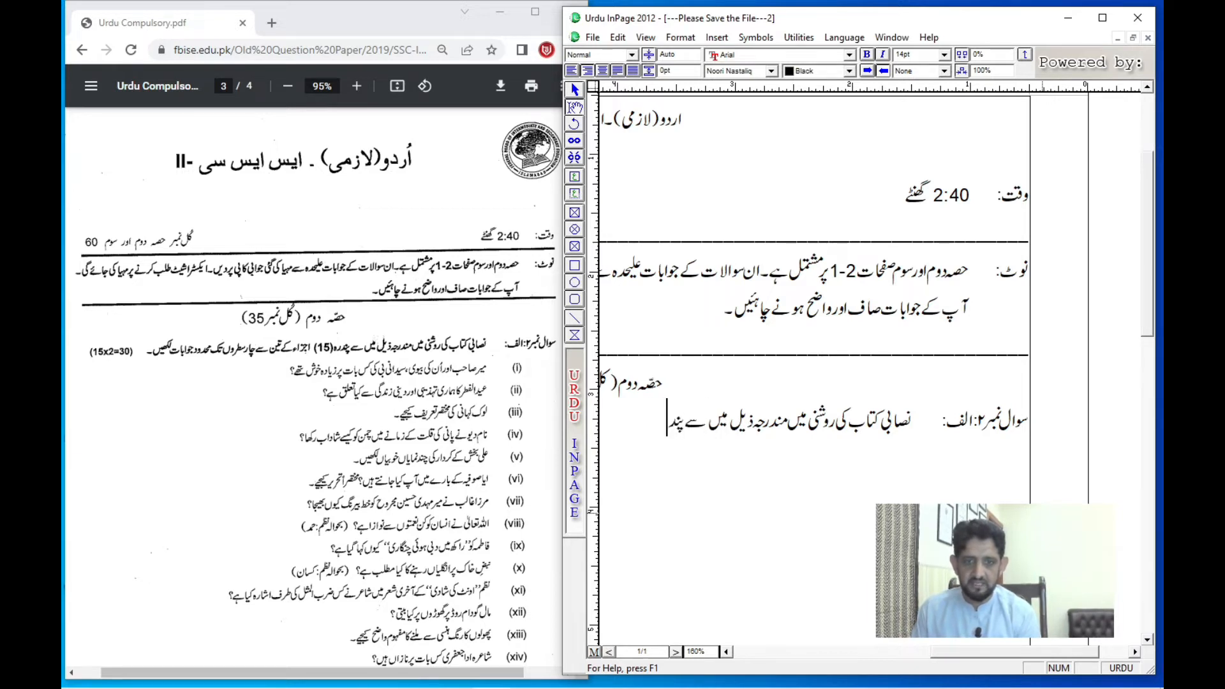
text(رہ)
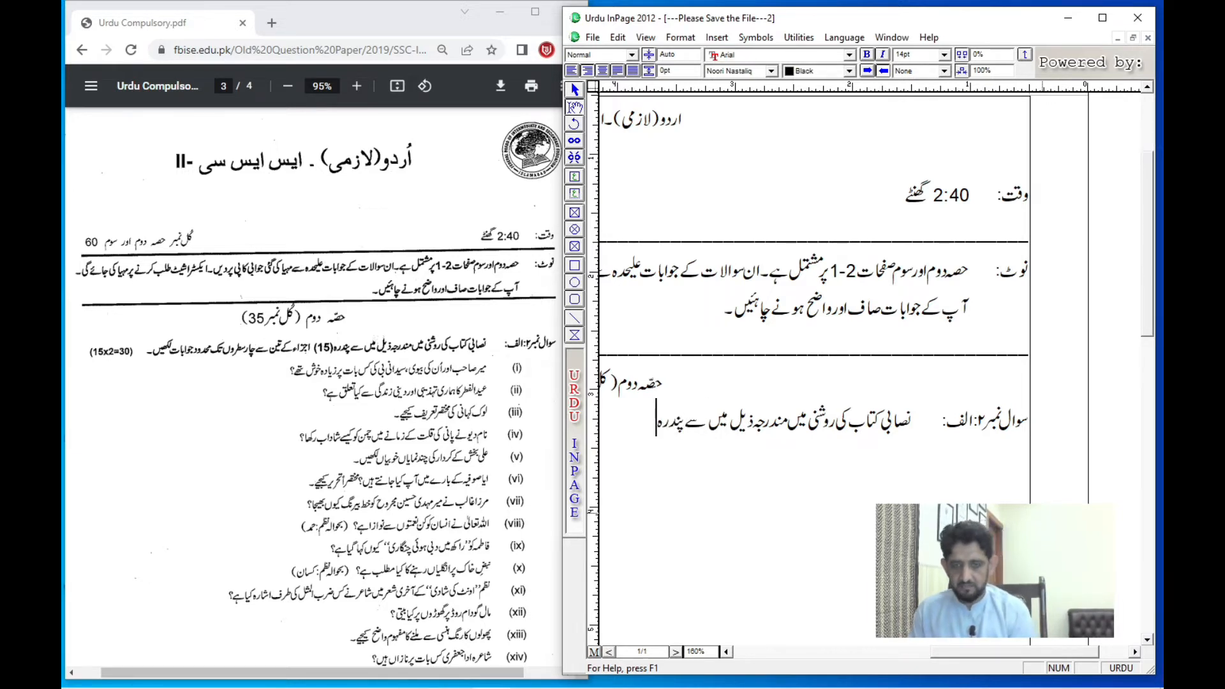
Complete the instruction with "(15) اجزاء کے تین سے چار سطروں تک محدود جوابات لکھیں۔", with the number in English
text(()
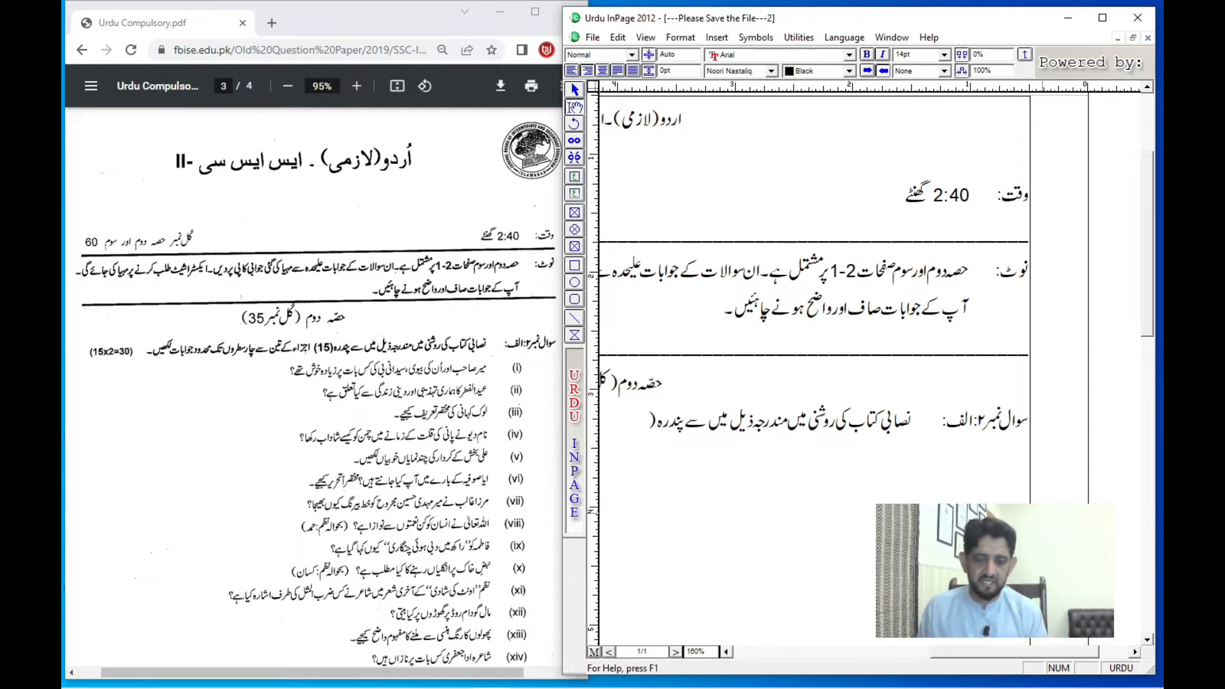
key(ctrl+space)
text(15)
key(ctrl+space)
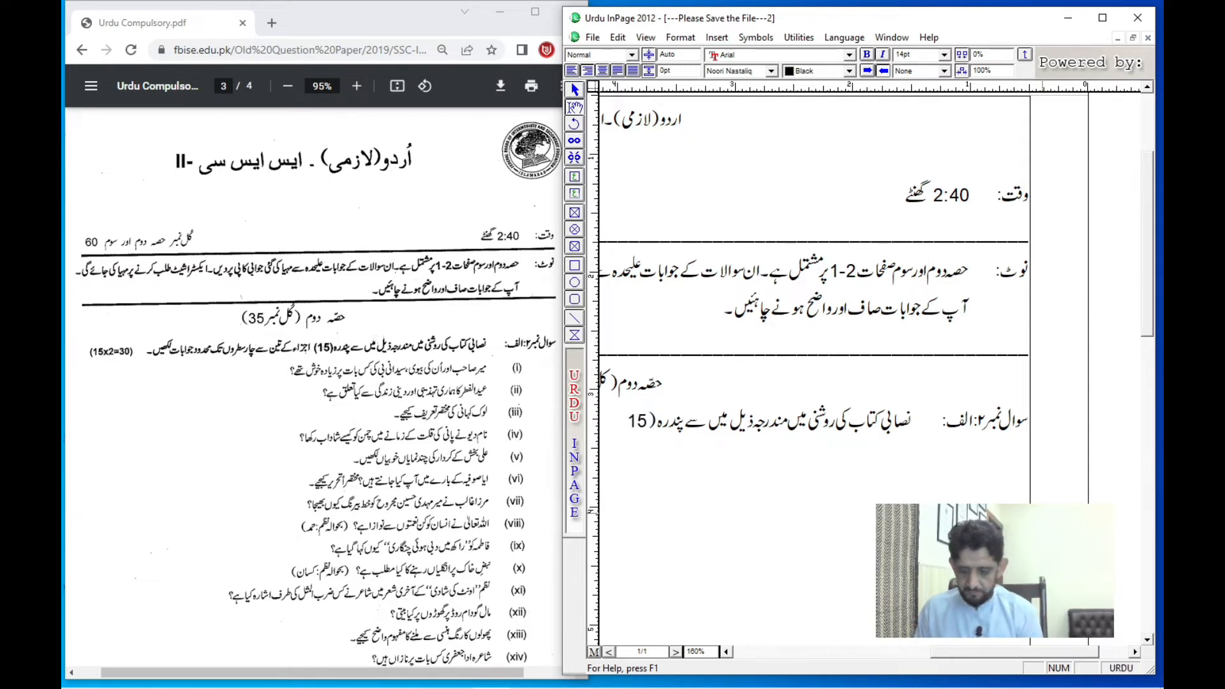
text() اجز)
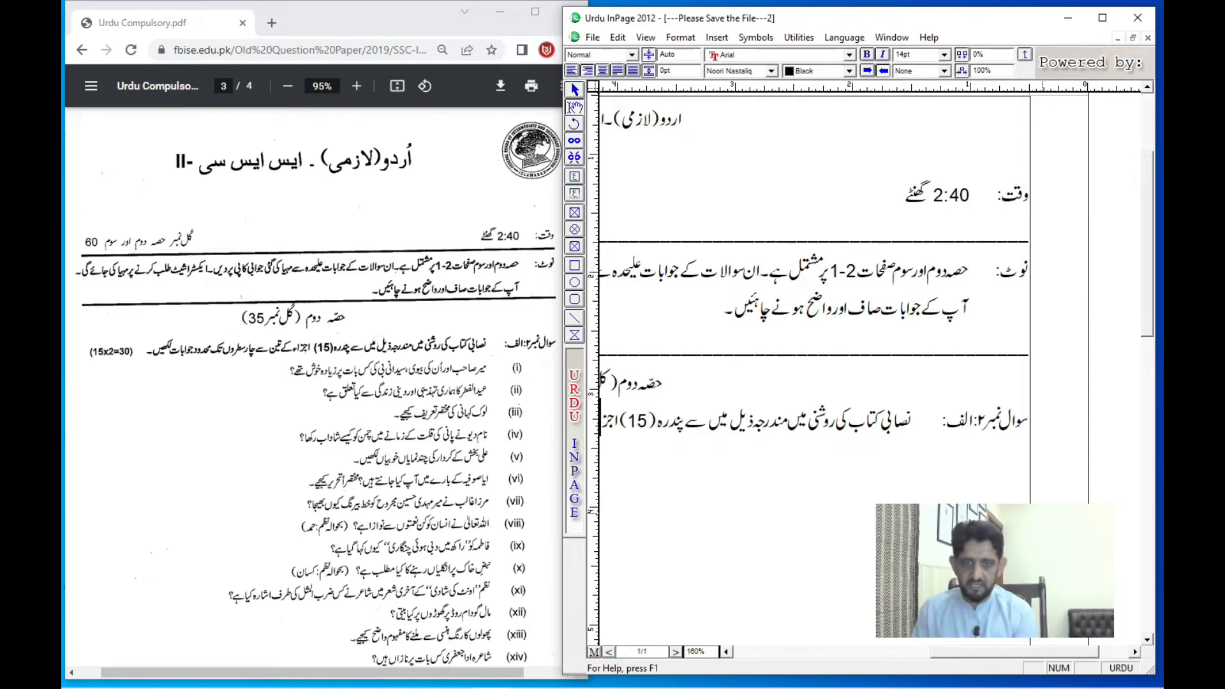
text(اء ک)
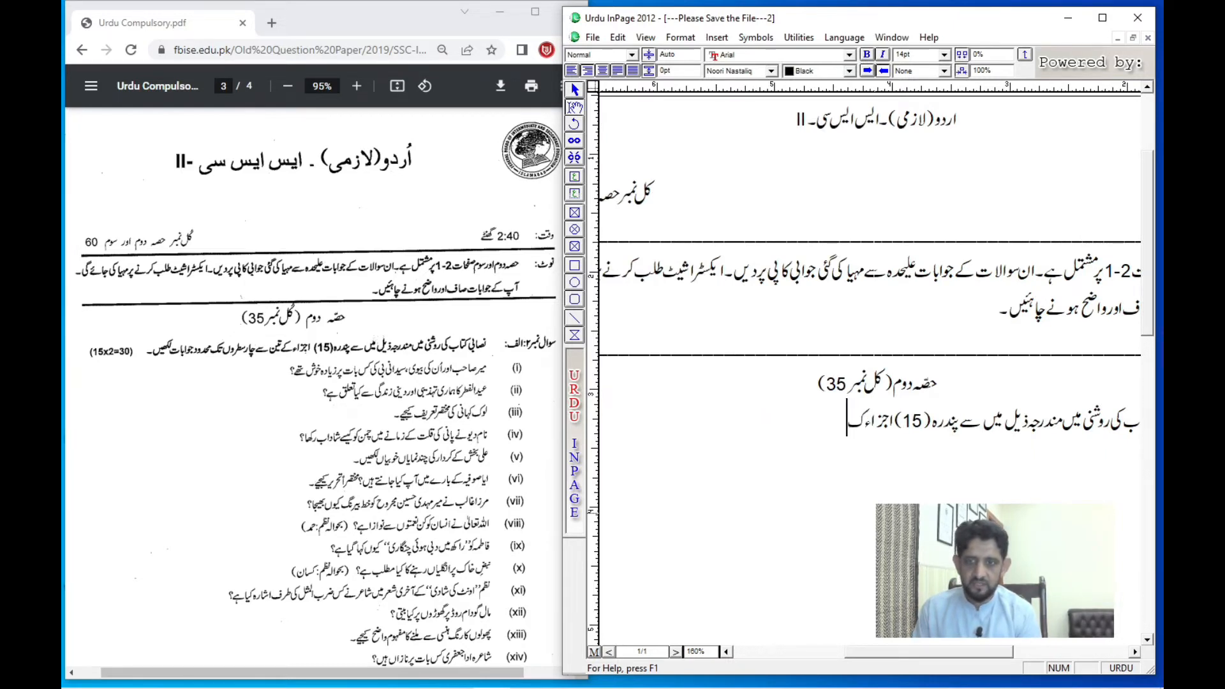
text(ے تین سے چار سطروں)
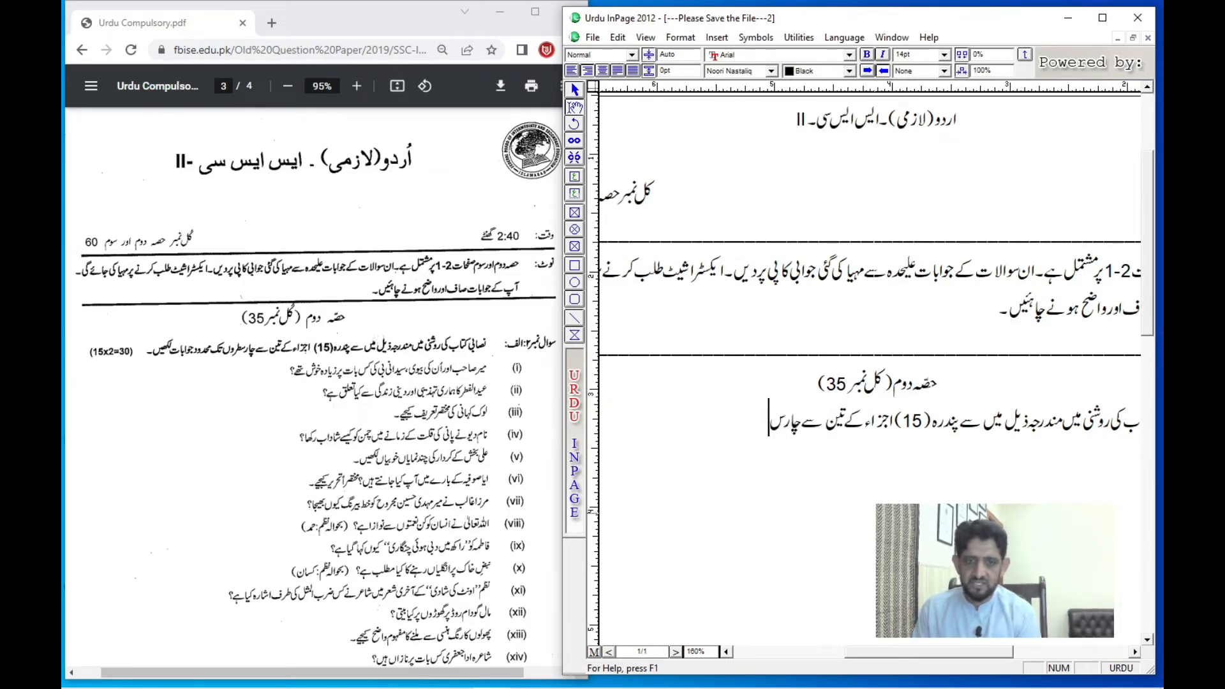
text(تک)
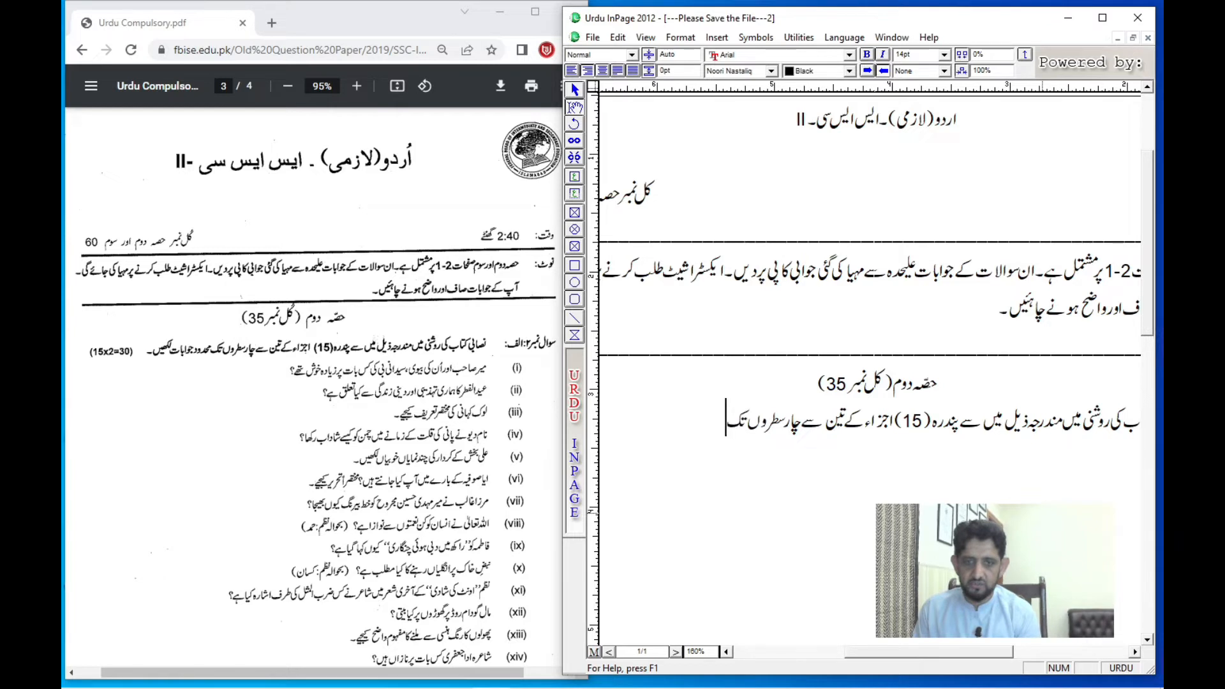
text( محدود)
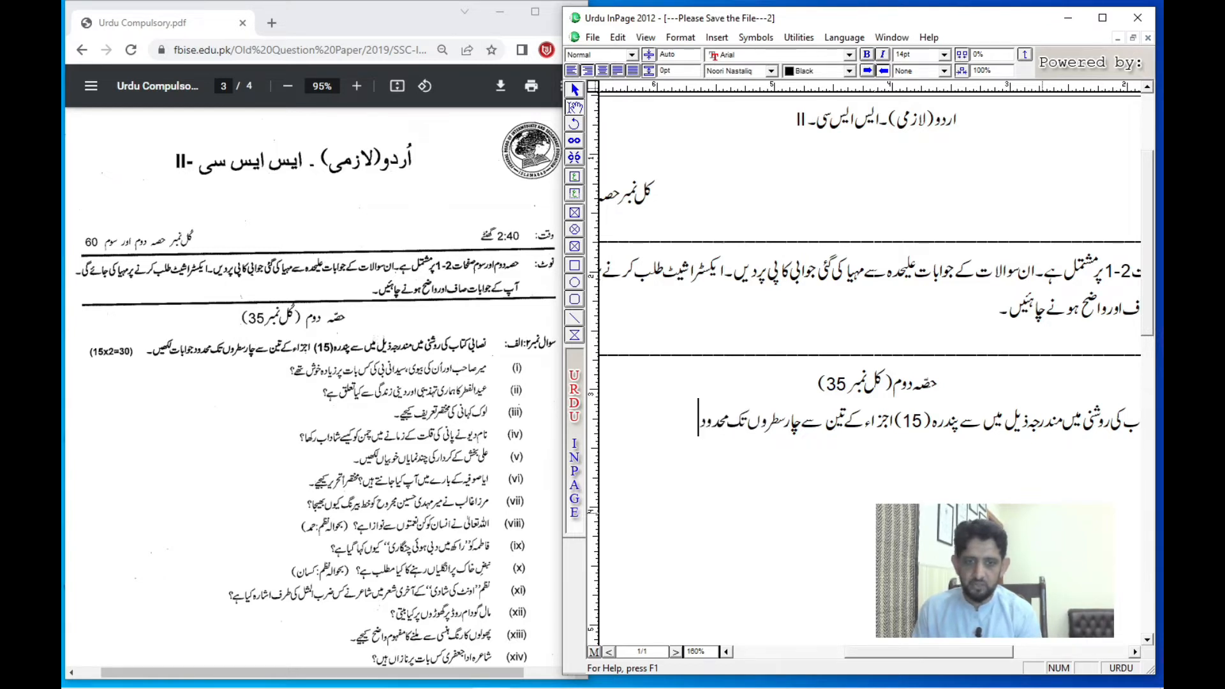
text( جوابات)
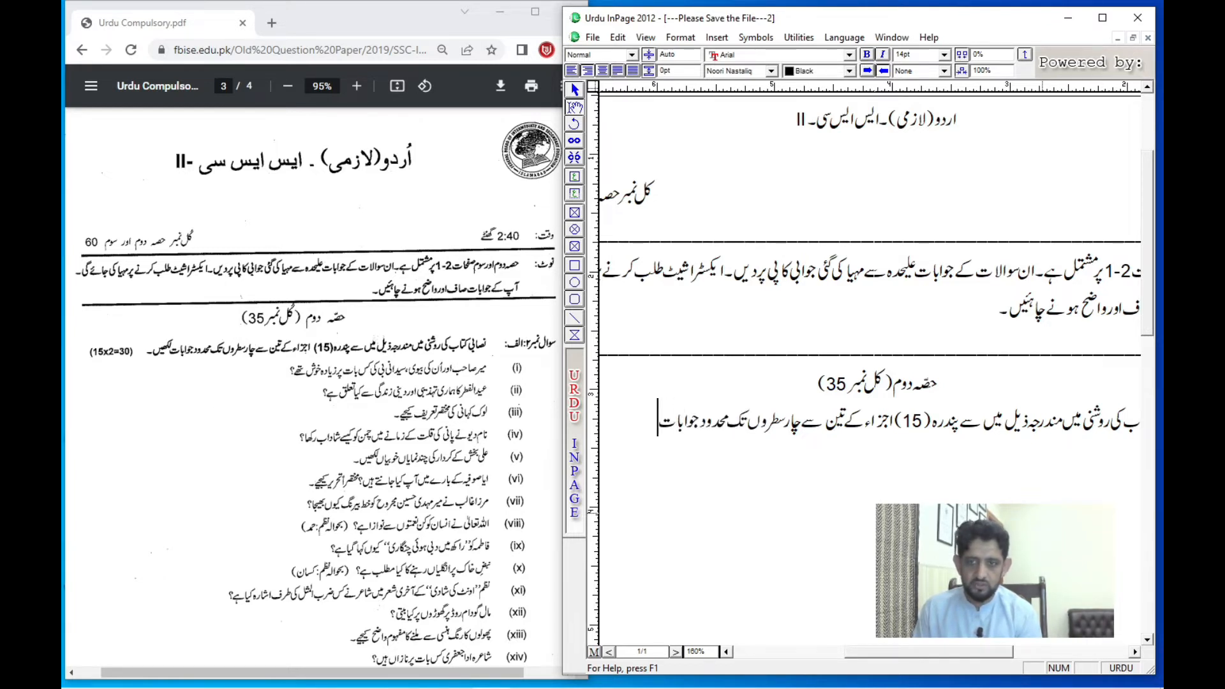
text( لکھیں۔)
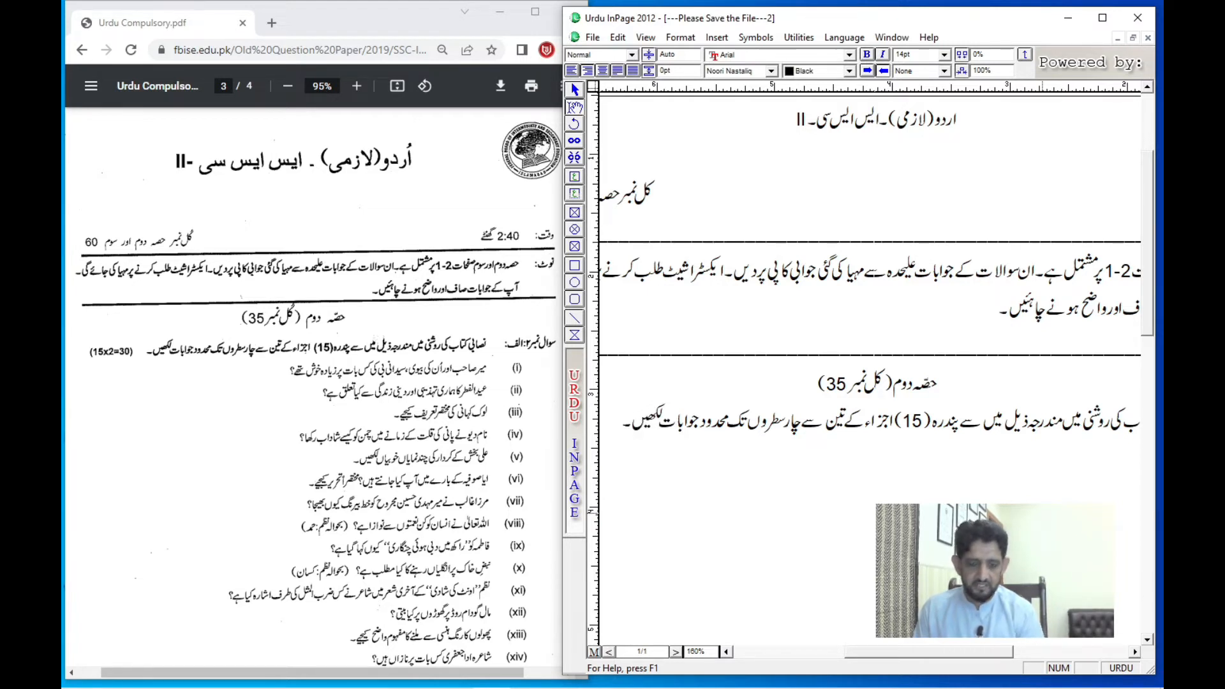
Leave a tab gap after the instruction, open a parenthesis for the marks, and switch to English mode
drag(787, 464, 874, 429)
key(Tab)
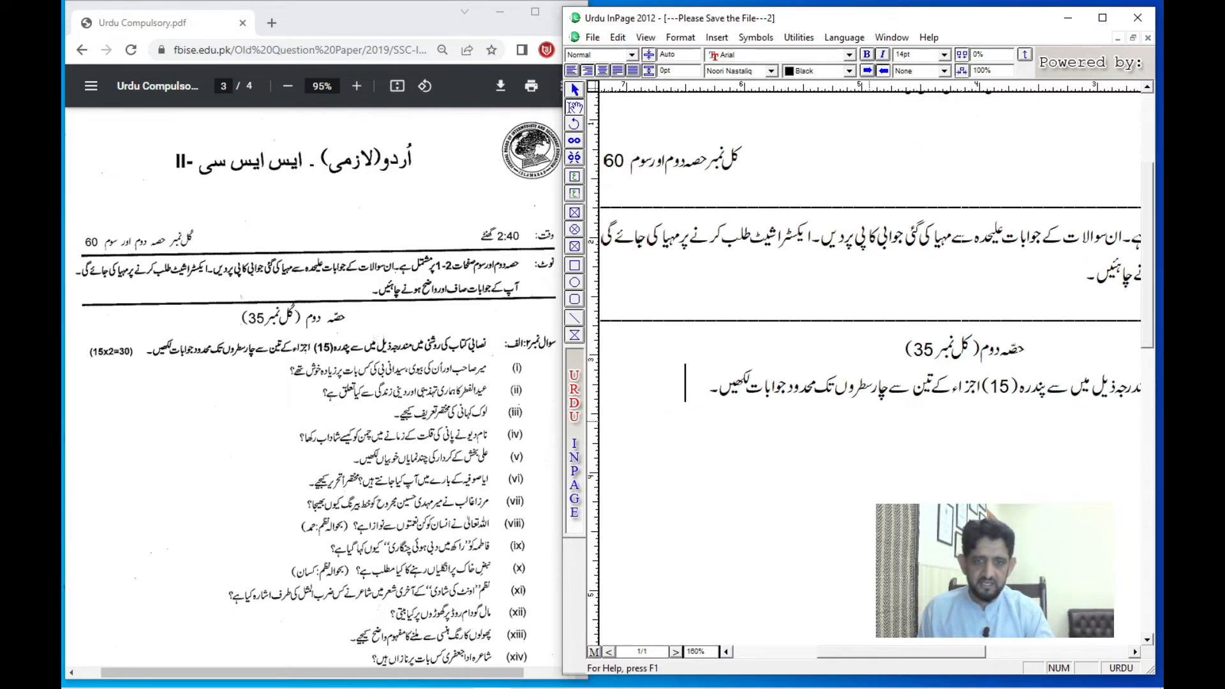
text(()
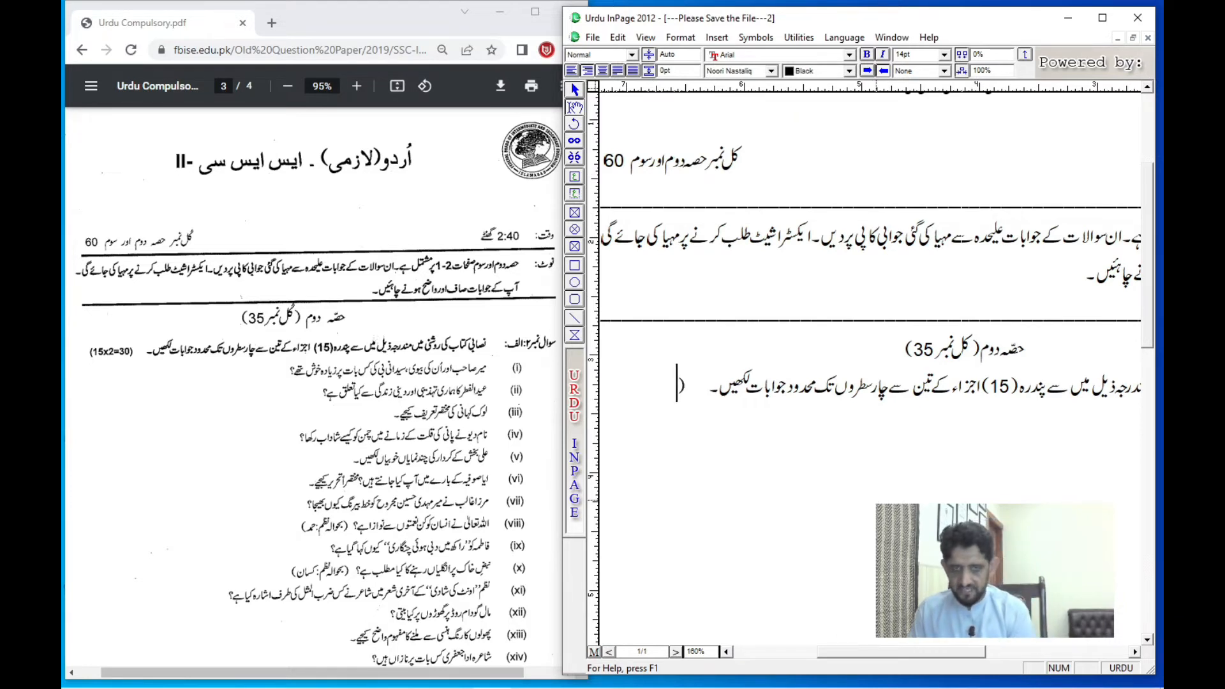
key(F12)
text(15)
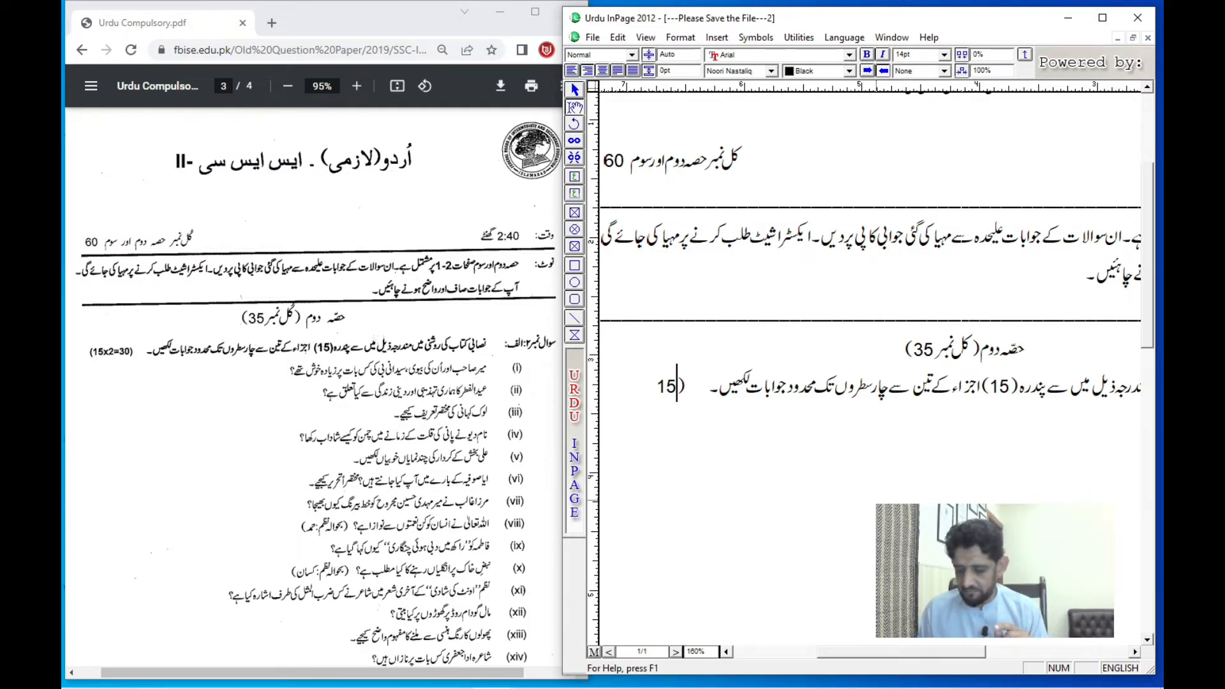
text(-)
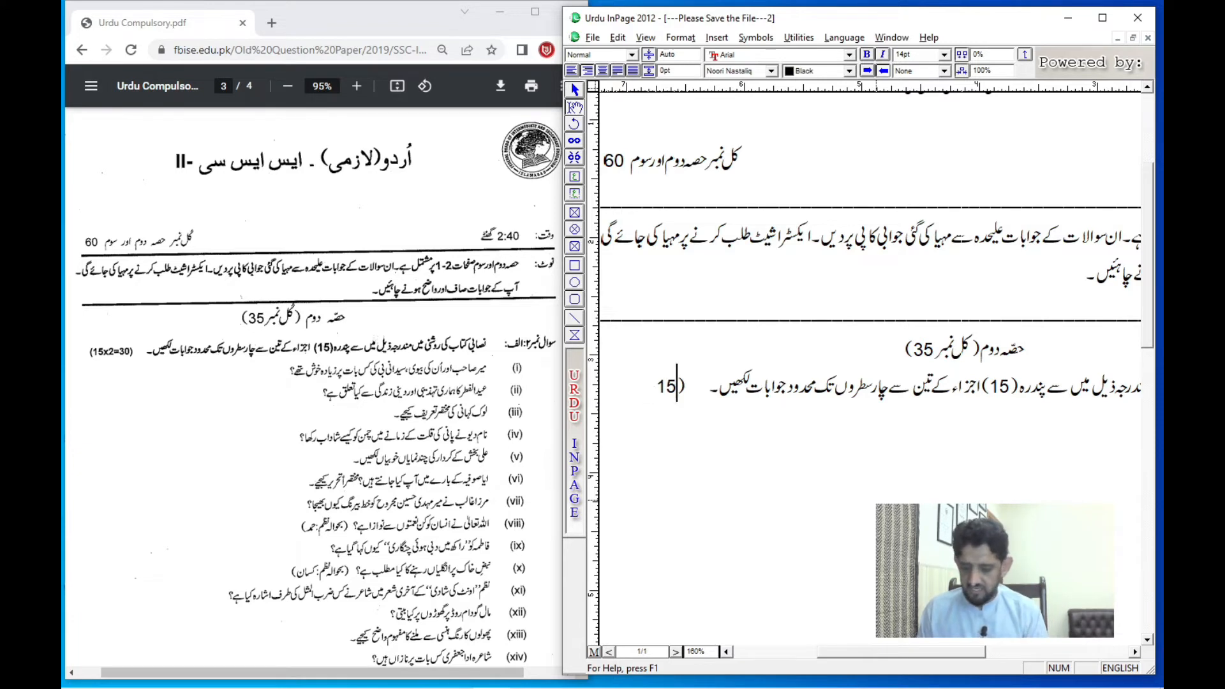
text(×)
key(BackSpace)
key(BackSpace)
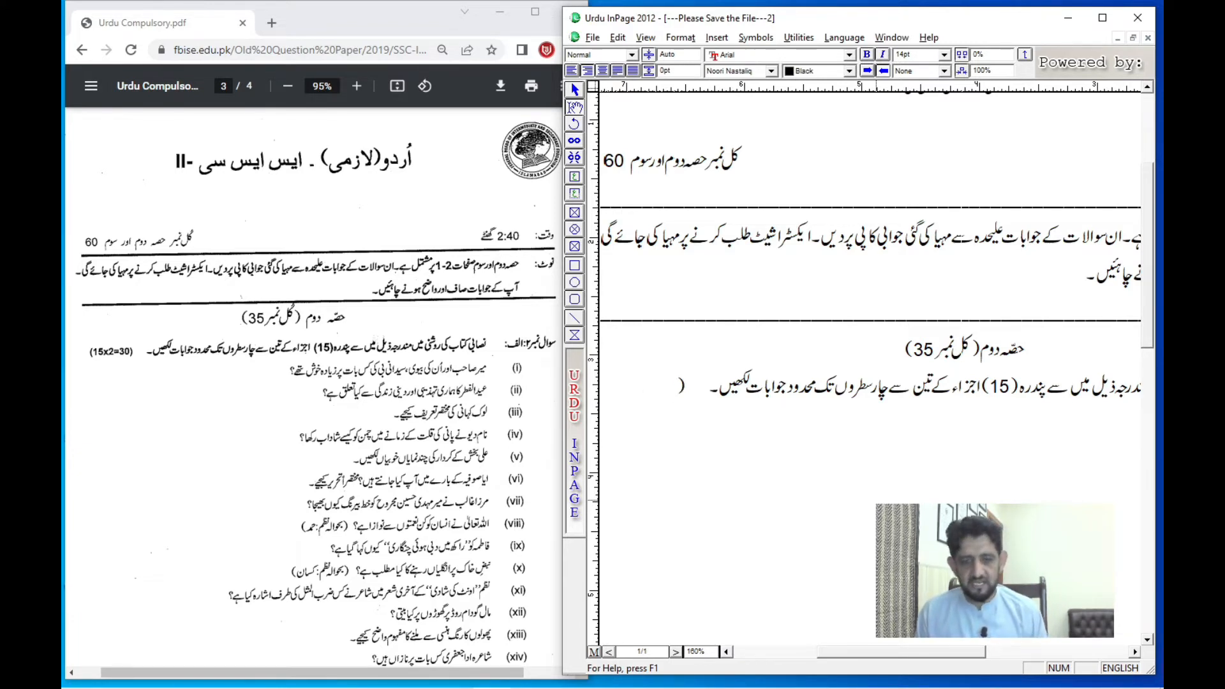
Enter the marks as "15x2=30", switch back to Urdu to close the parenthesis, and start an indented new line
text(15)
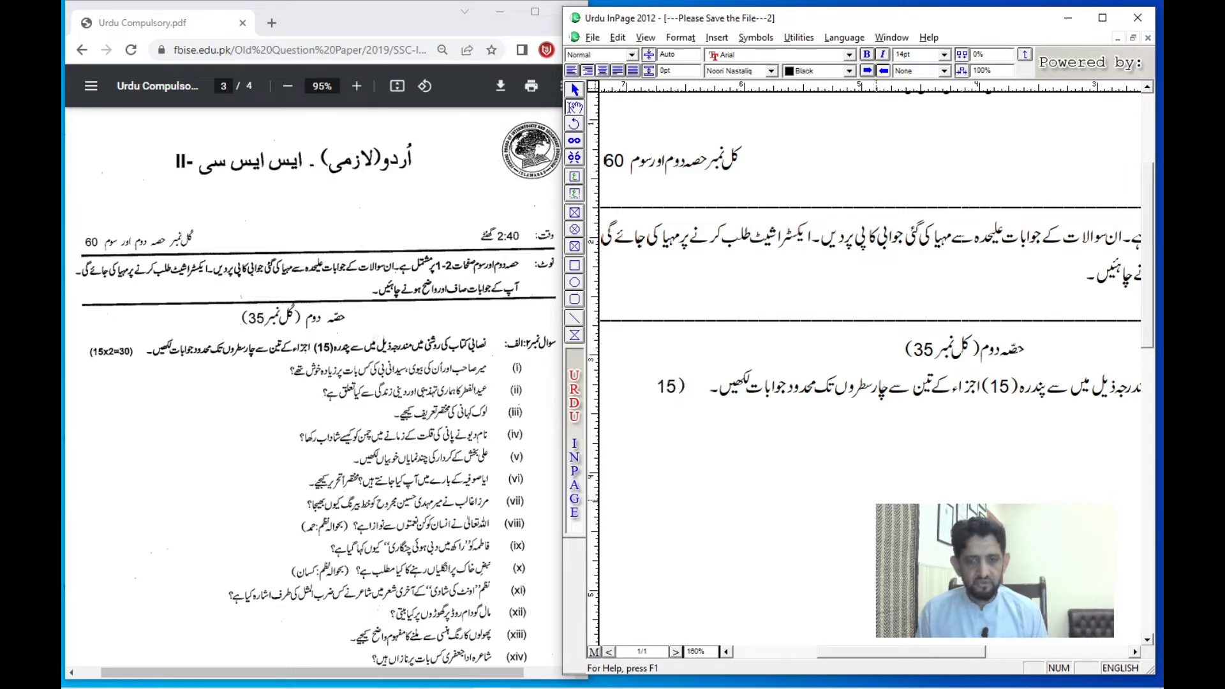
text(x)
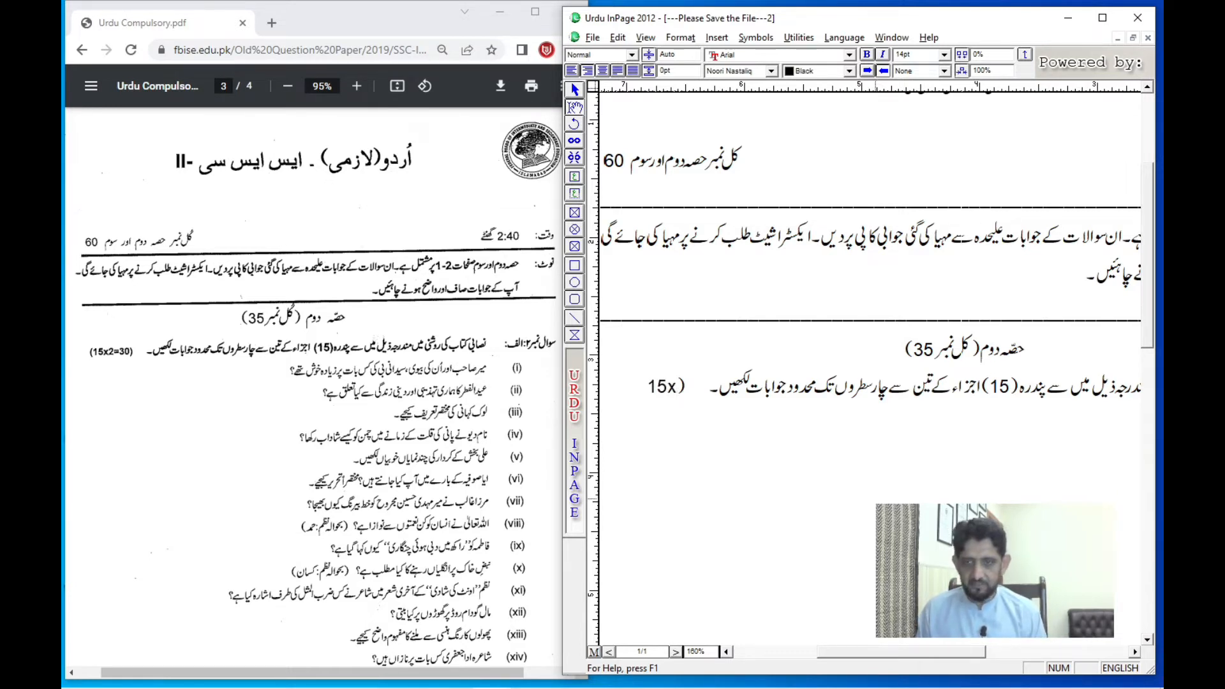
text(2)
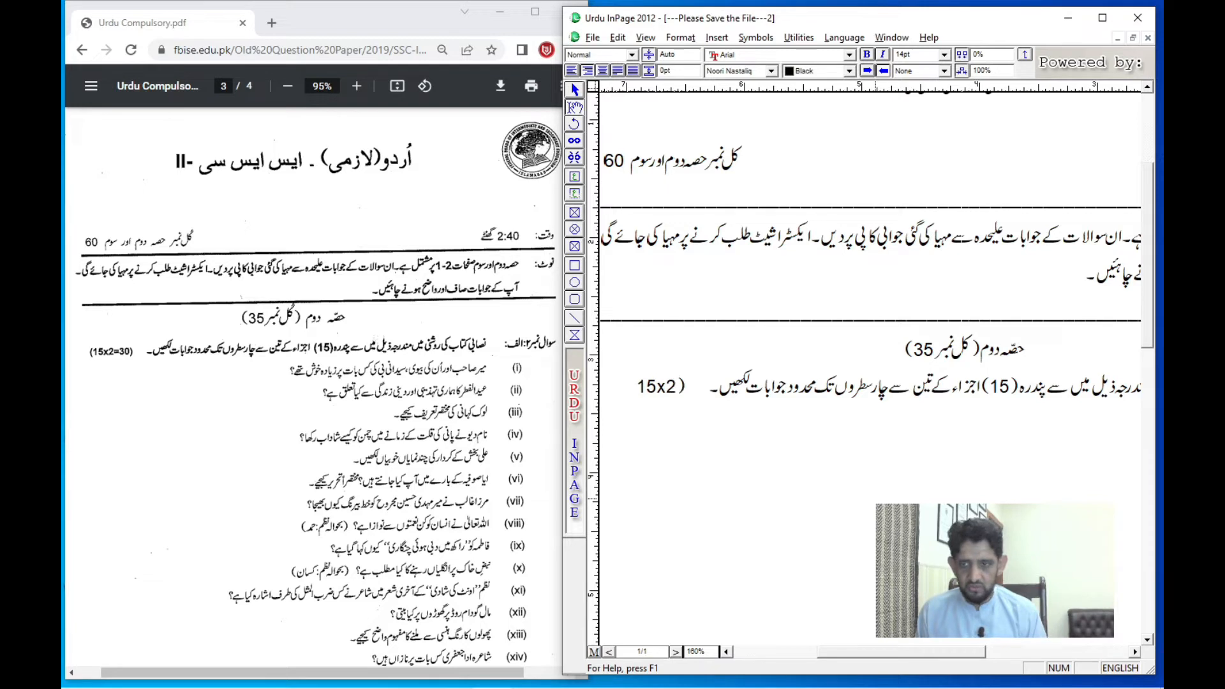
text(=30)
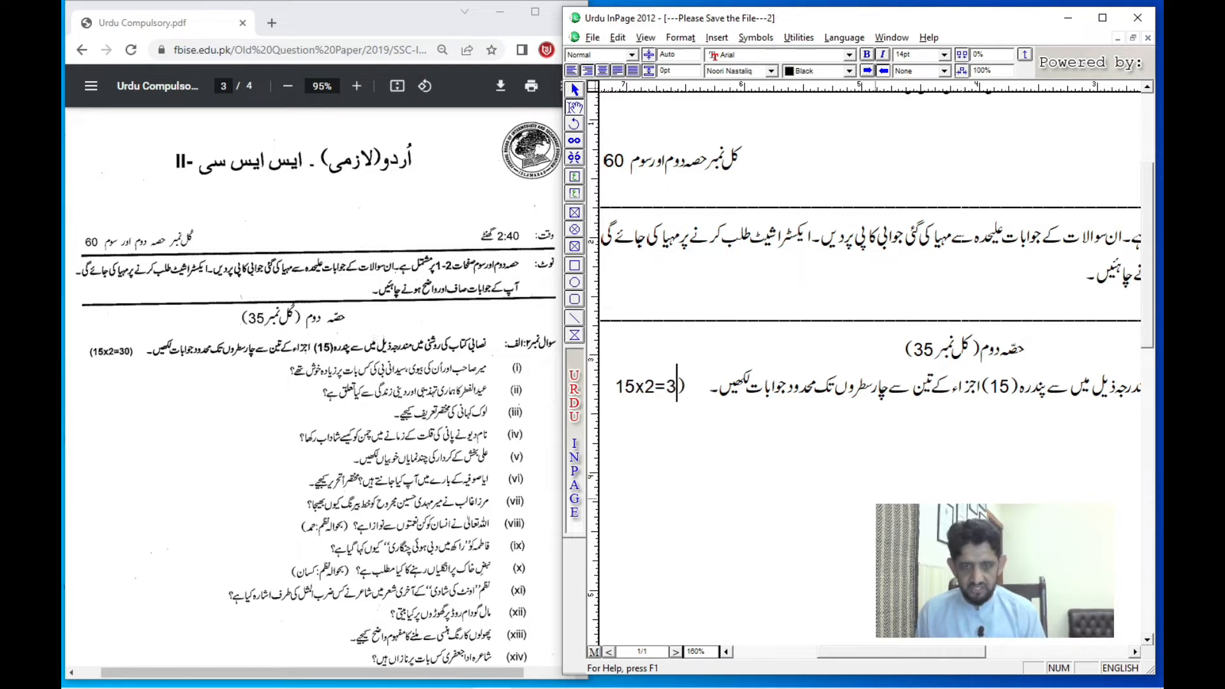
key(F12)
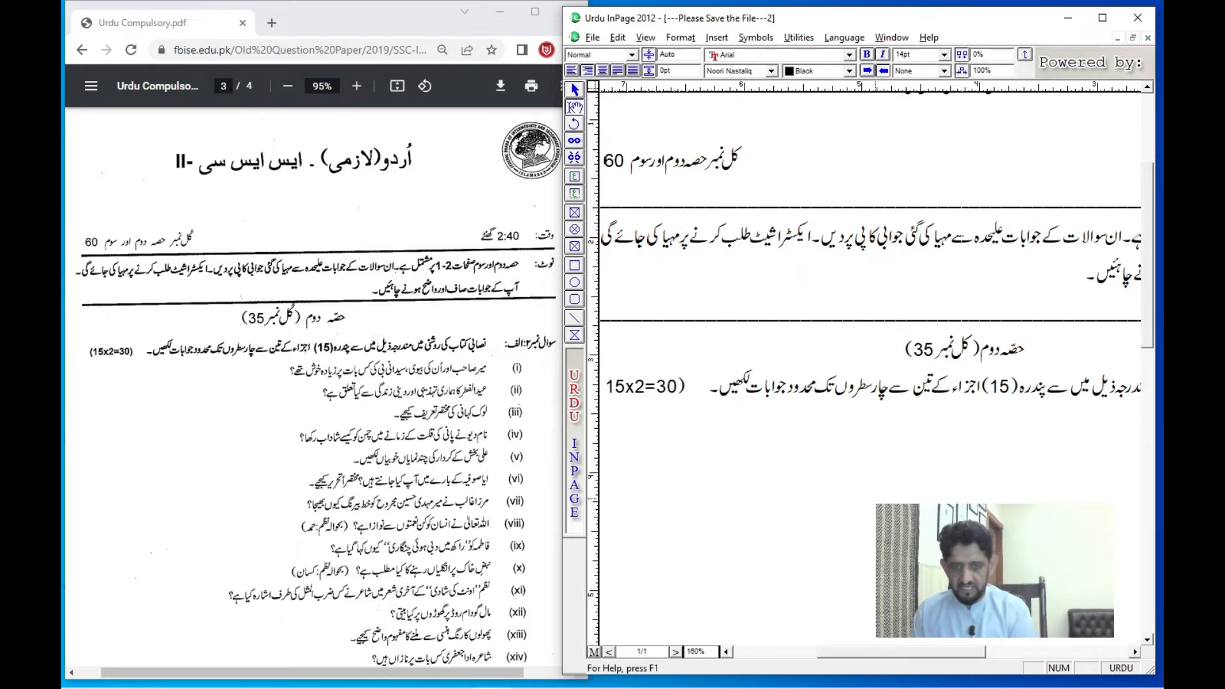
text())
key(Return)
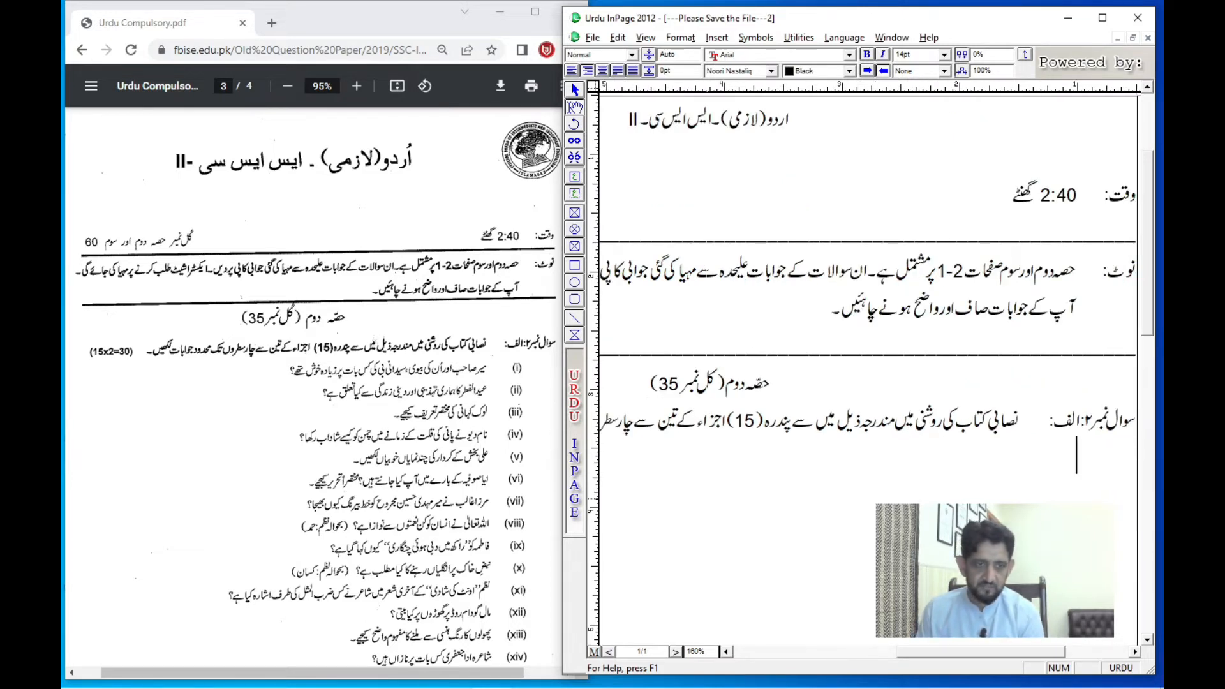
key(Tab)
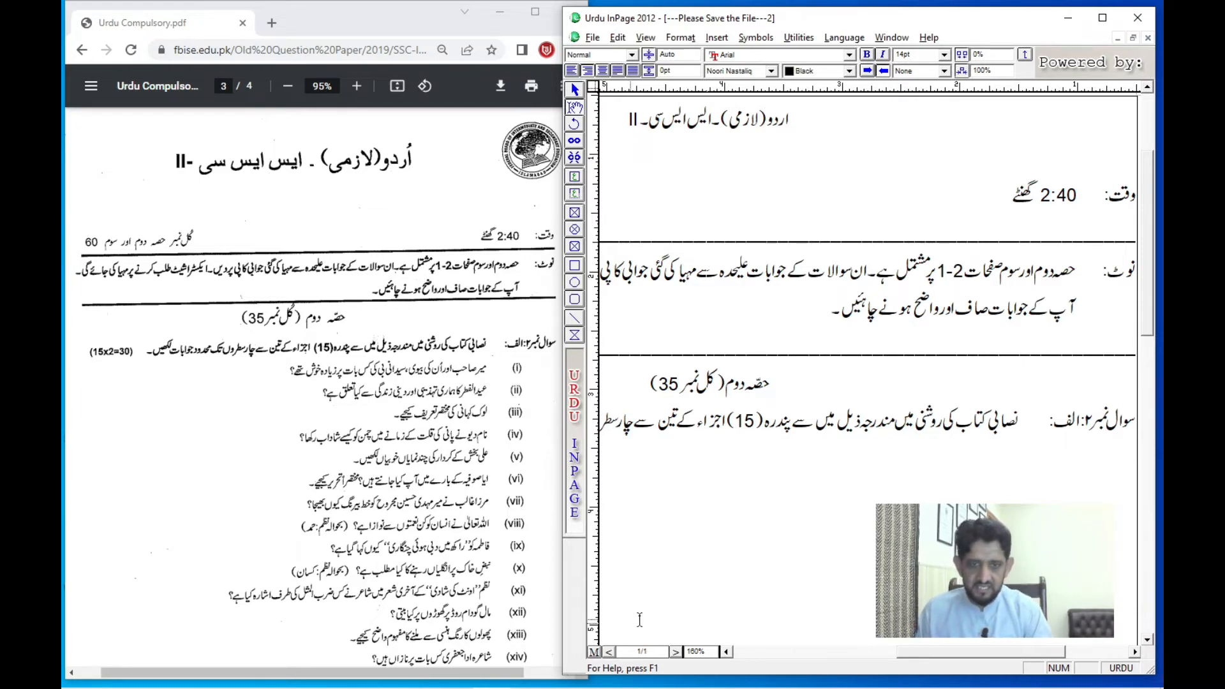
Enlarge the source PDF to 139% at question 2's list of parts and return to the empty line below the instruction
drag(886, 474, 911, 277)
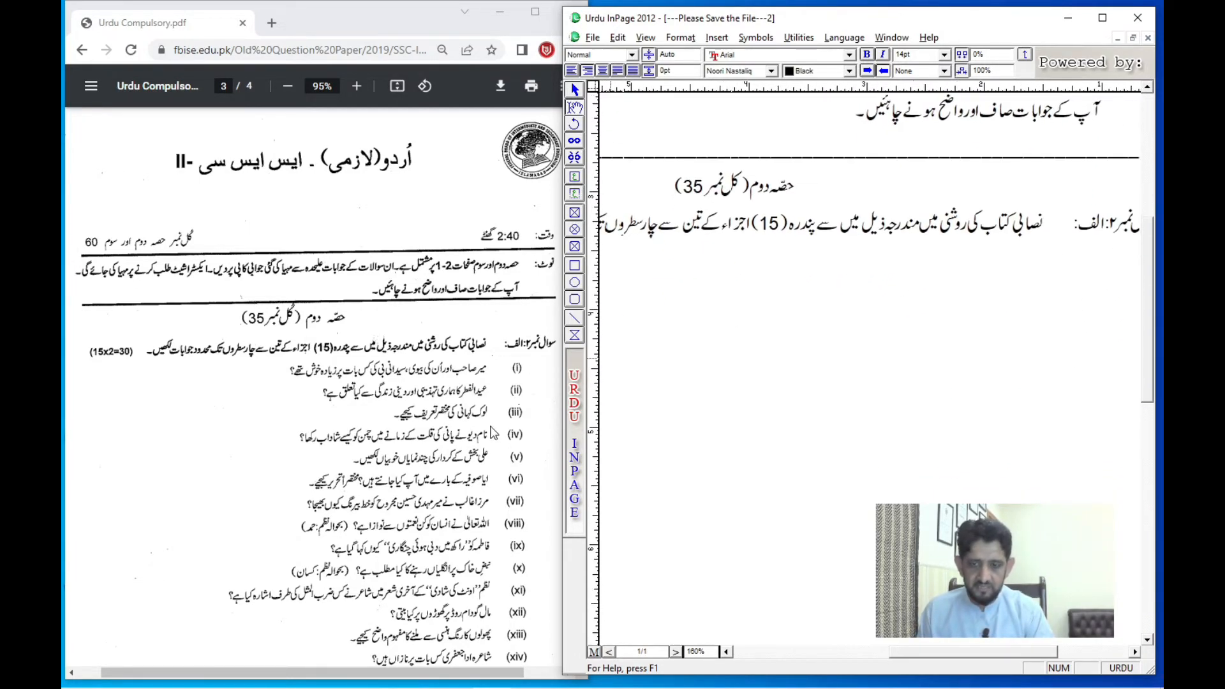
click(470, 438)
scroll(470, 438, down, 2)
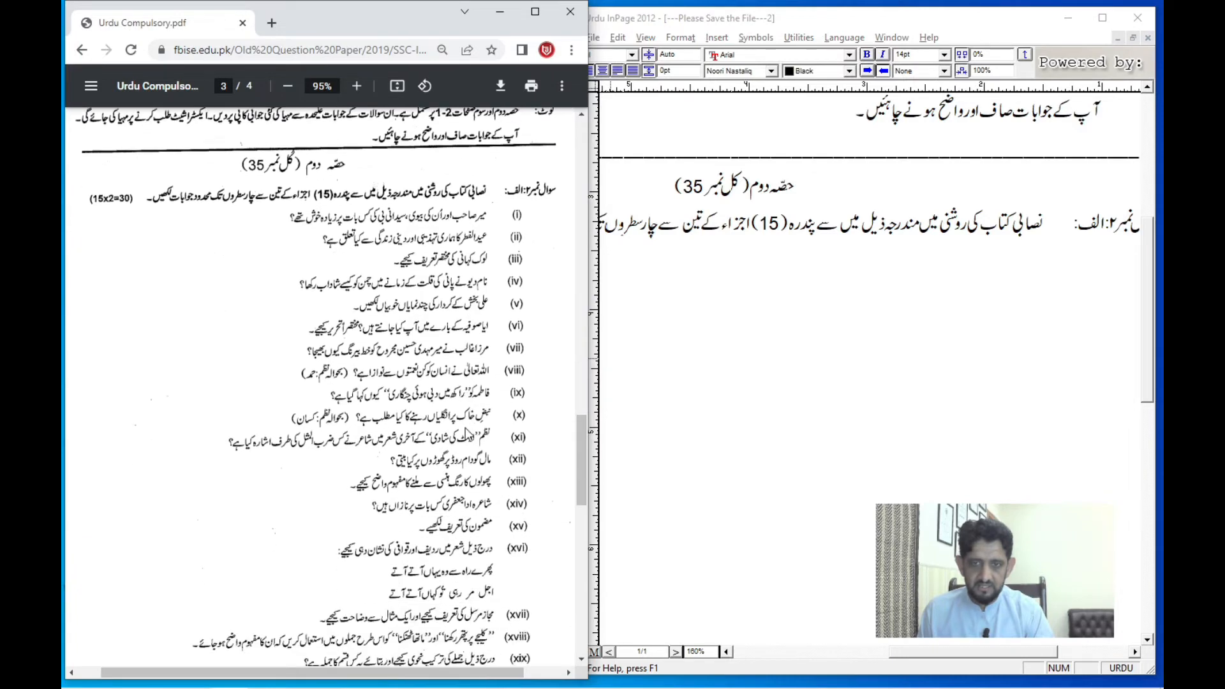
ctrl+scroll(523, 308, up, 2)
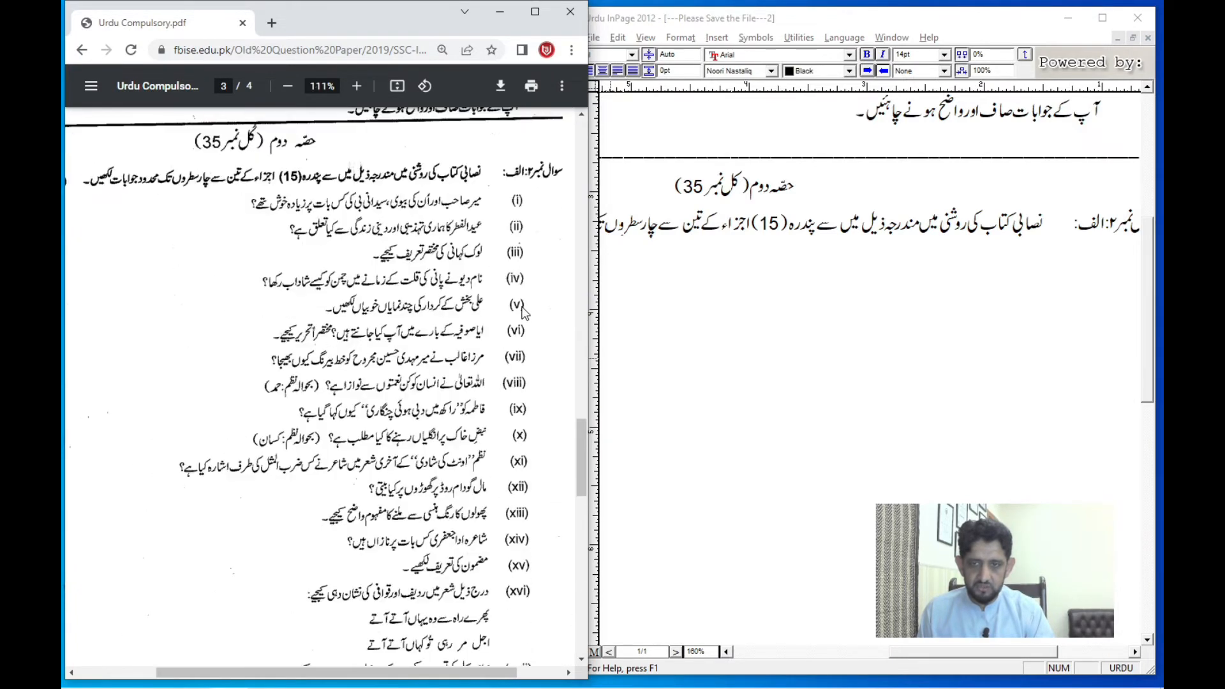
ctrl+scroll(524, 308, up, 2)
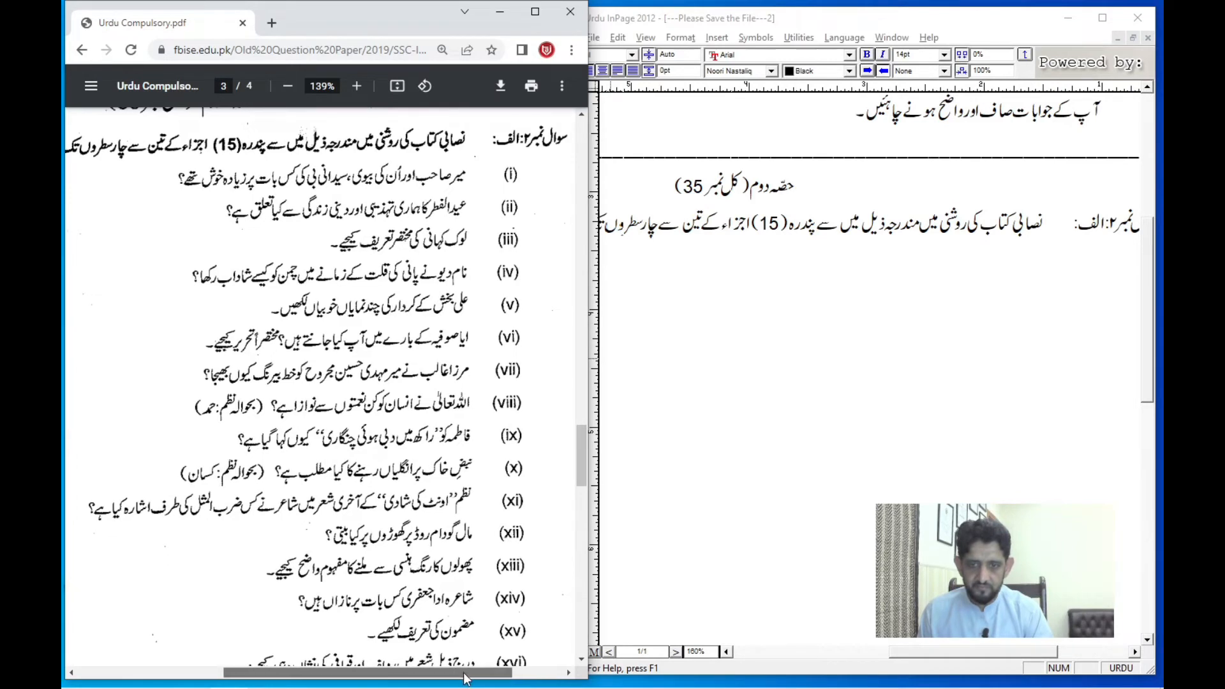
drag(463, 679, 459, 679)
click(708, 507)
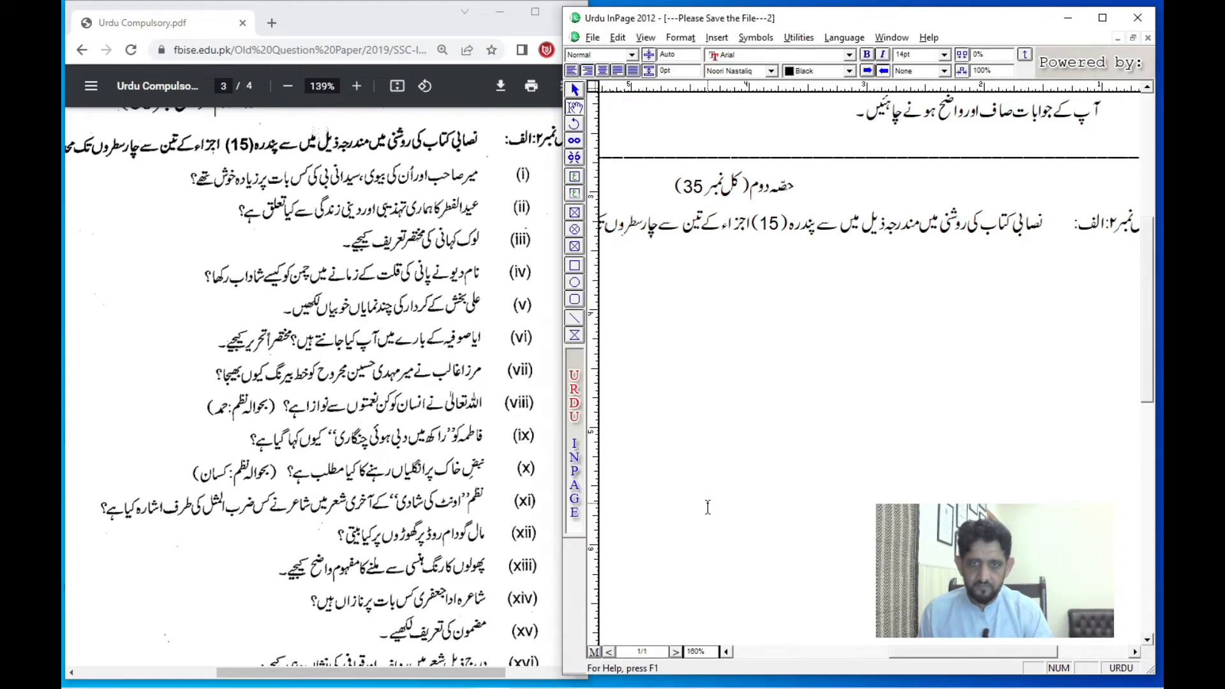
scroll(1002, 363, down, 3)
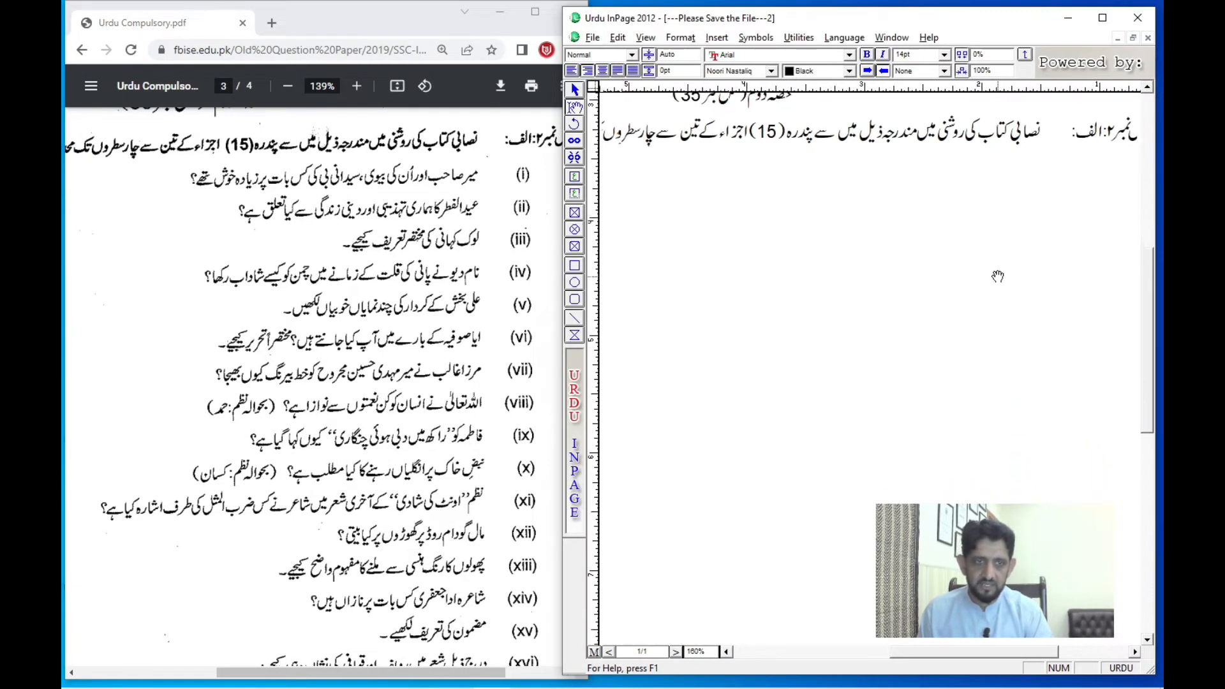
drag(1028, 265, 977, 269)
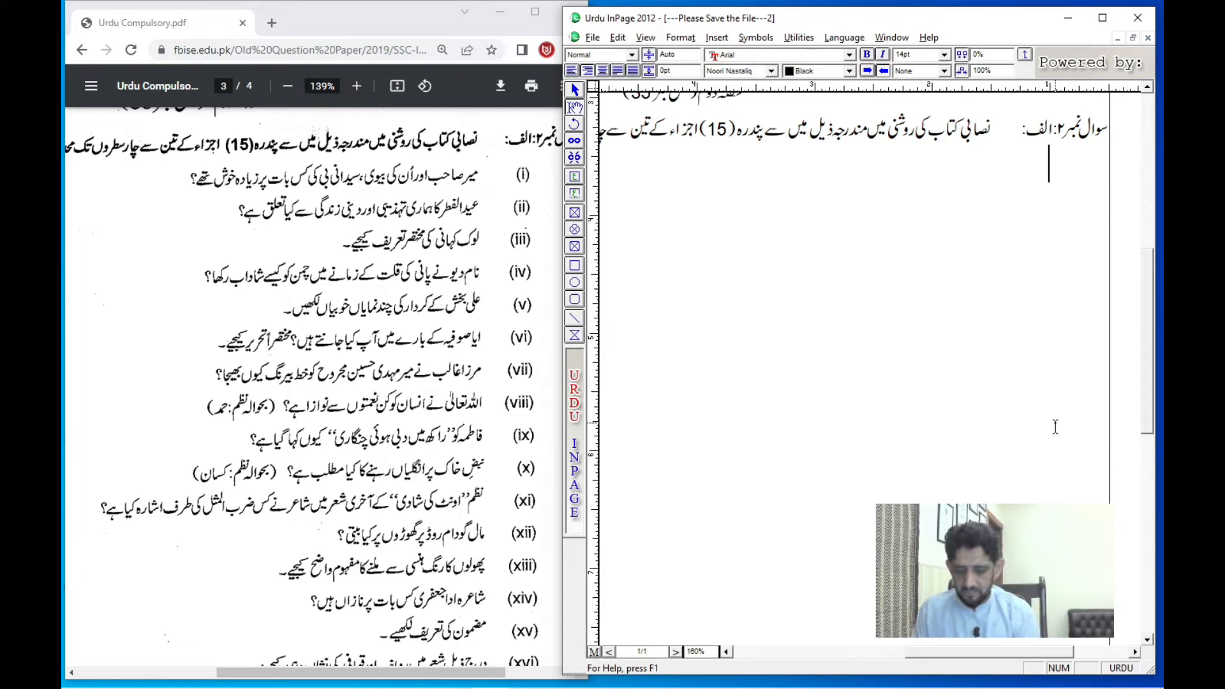
Label the empty line below the instruction "(iv)", with the numeral in English and the parentheses in Urdu, followed by a tab gap
text(()
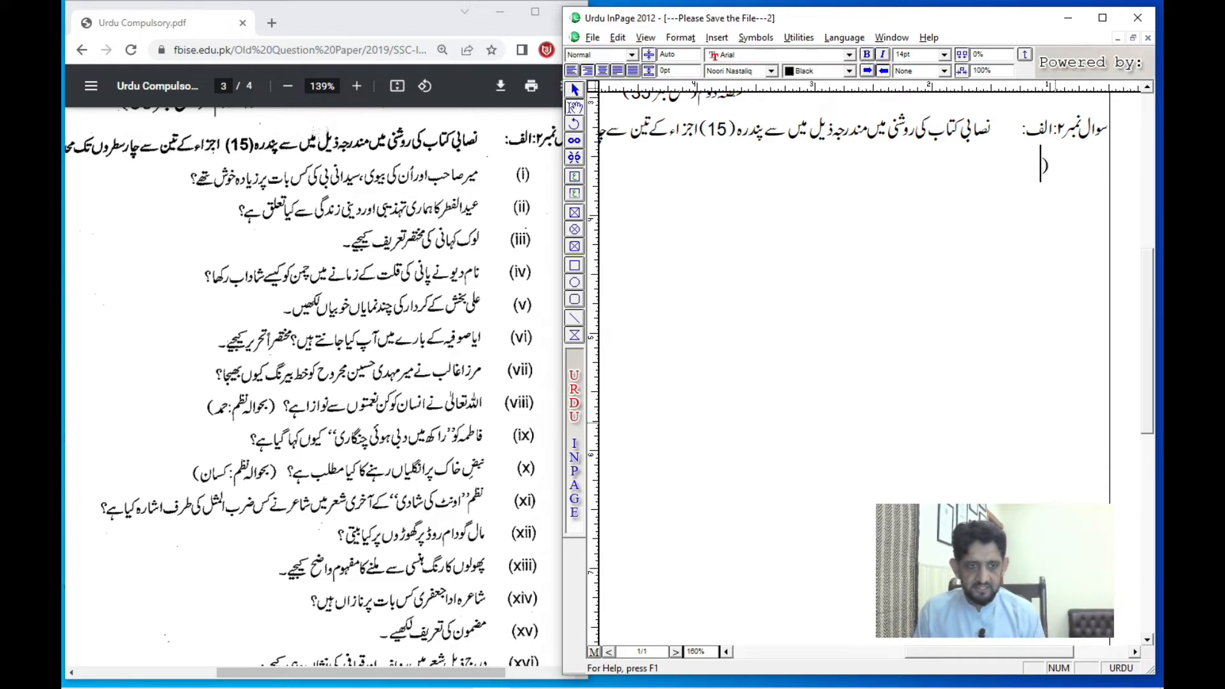
key(ctrl+space)
text(iv)
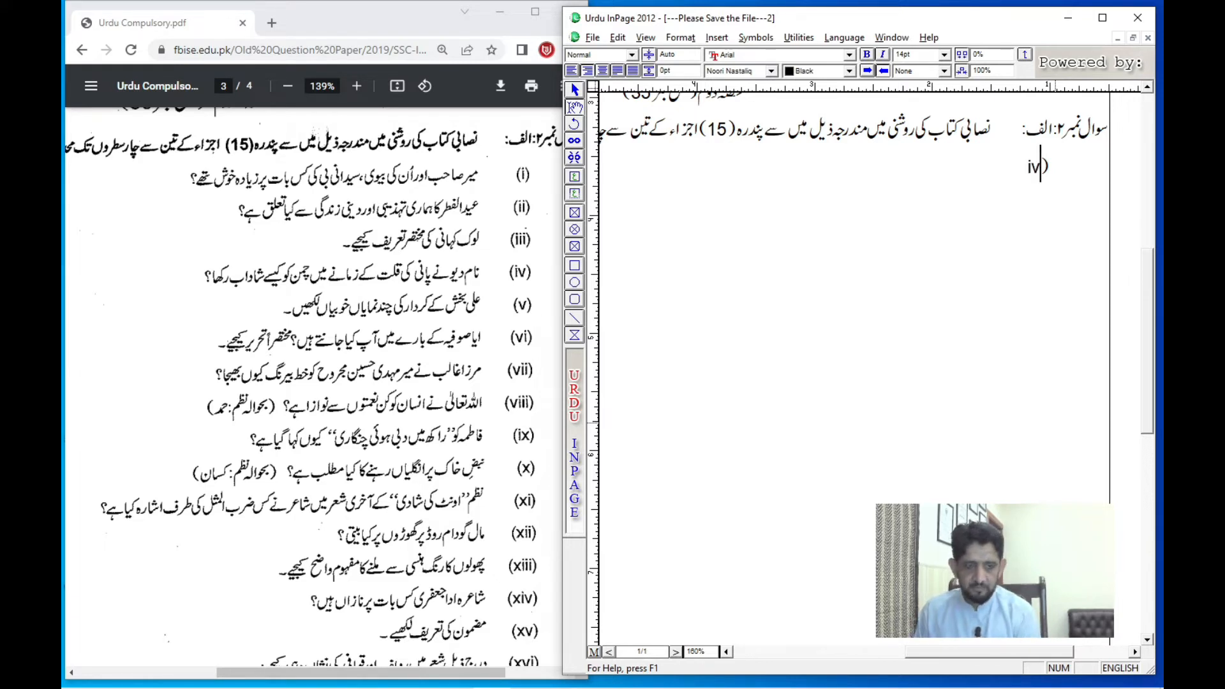
key(ctrl+space)
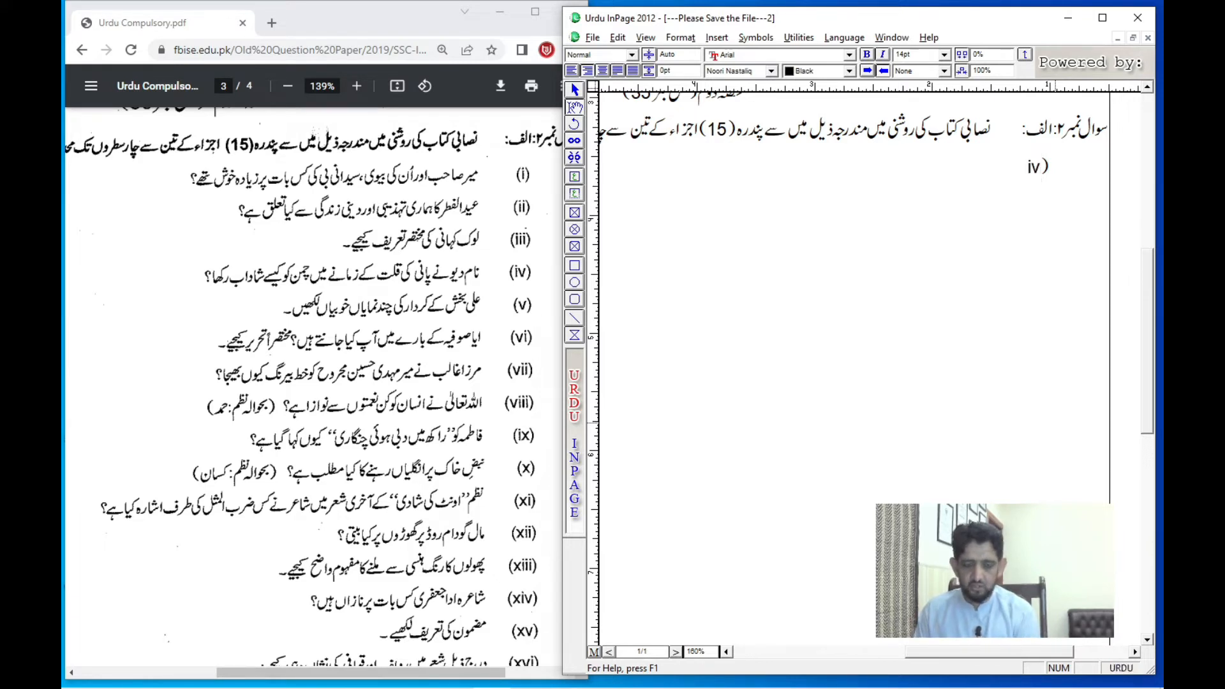
text()iv( )
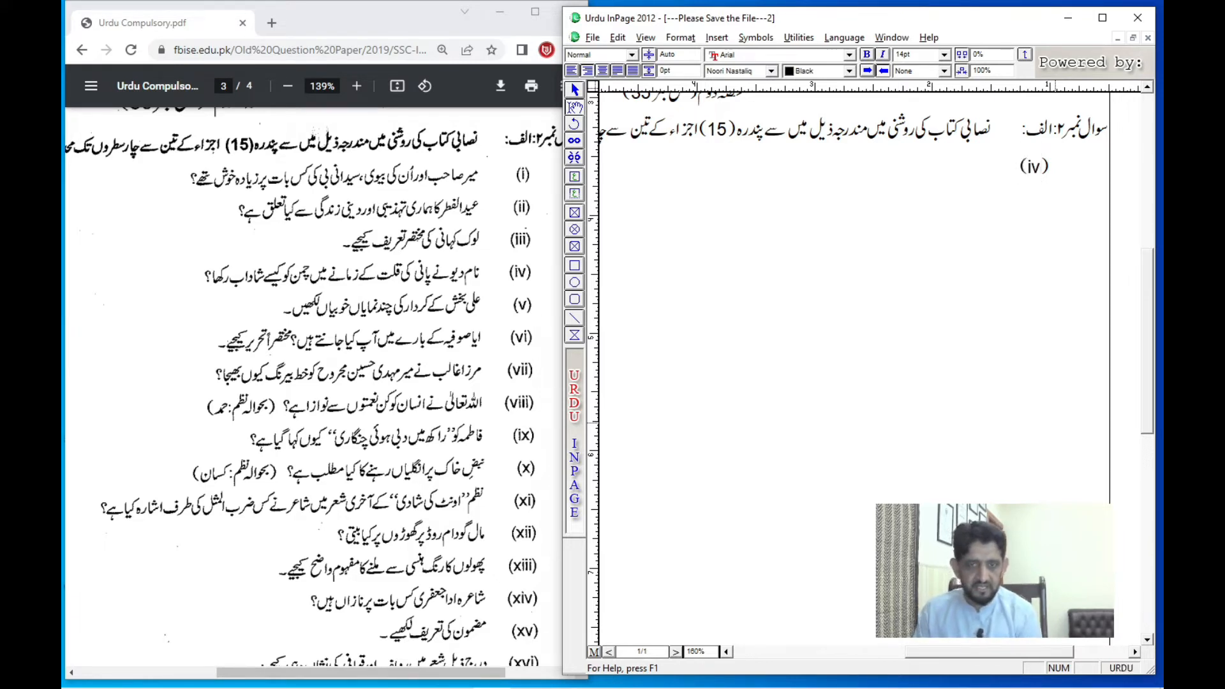
Enter the first part's question as "میر صاحب اور اُن کی بیوی، سیدانی بی کی کس بات پر زیادہ خوش تھے؟"
text(میر)
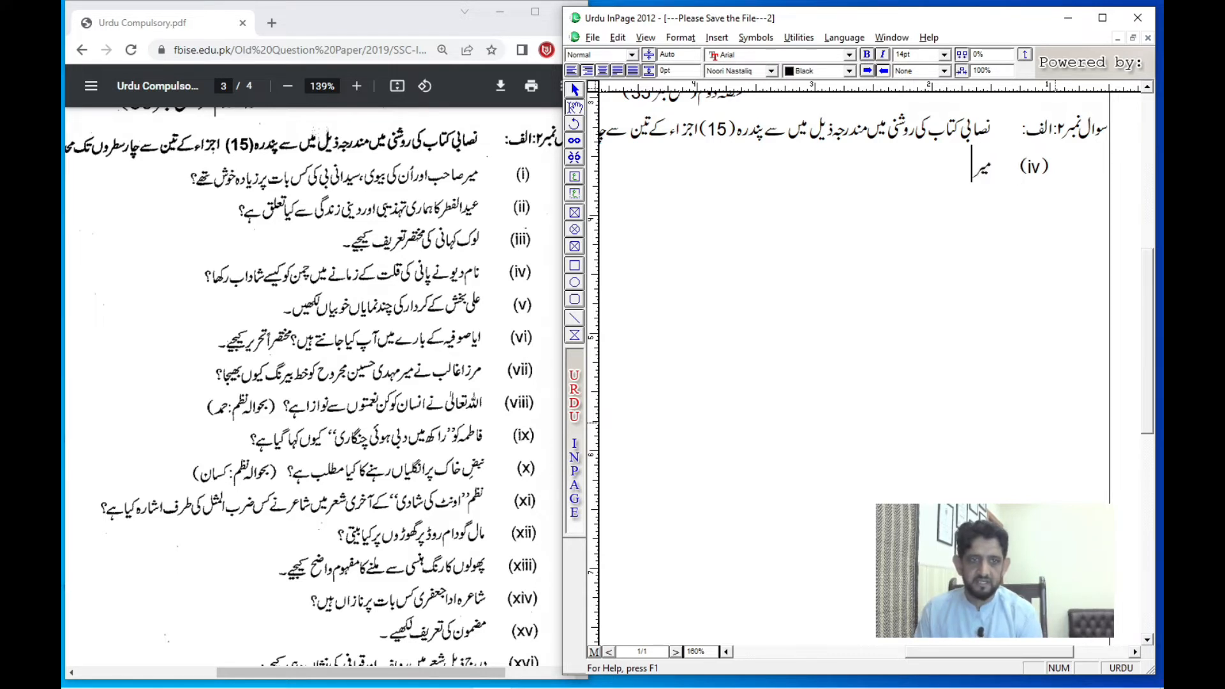
text( صاحب اور اُن کی بیوی)
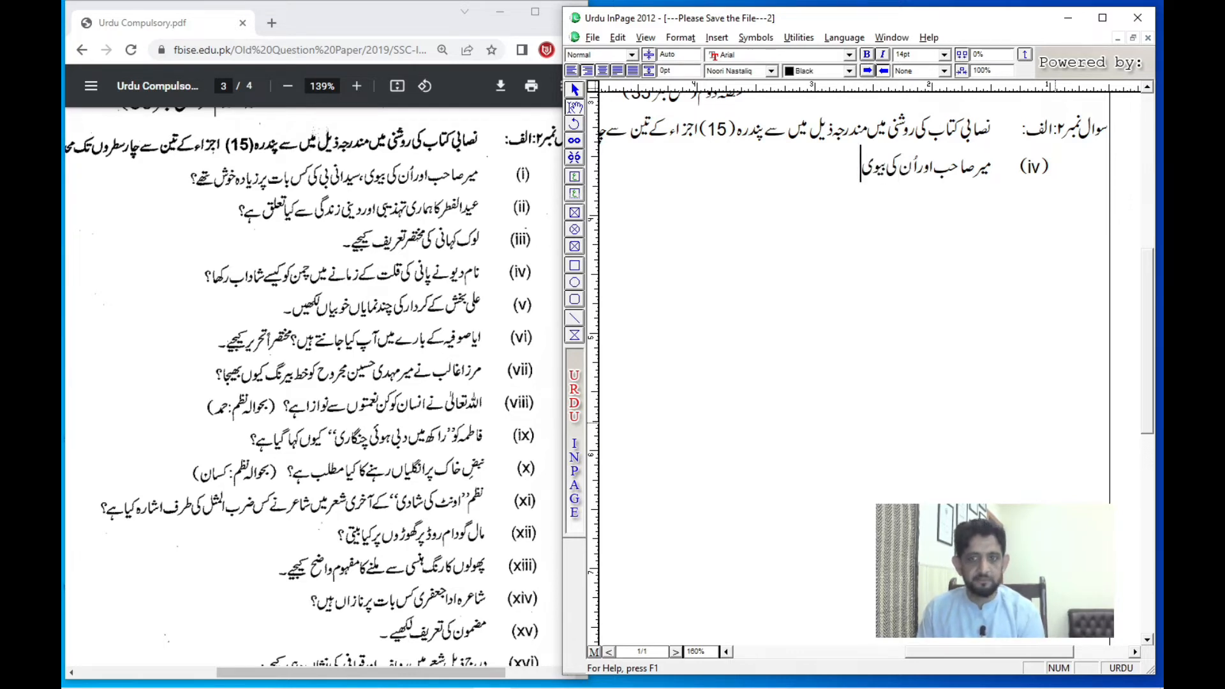
text(،سیدانی)
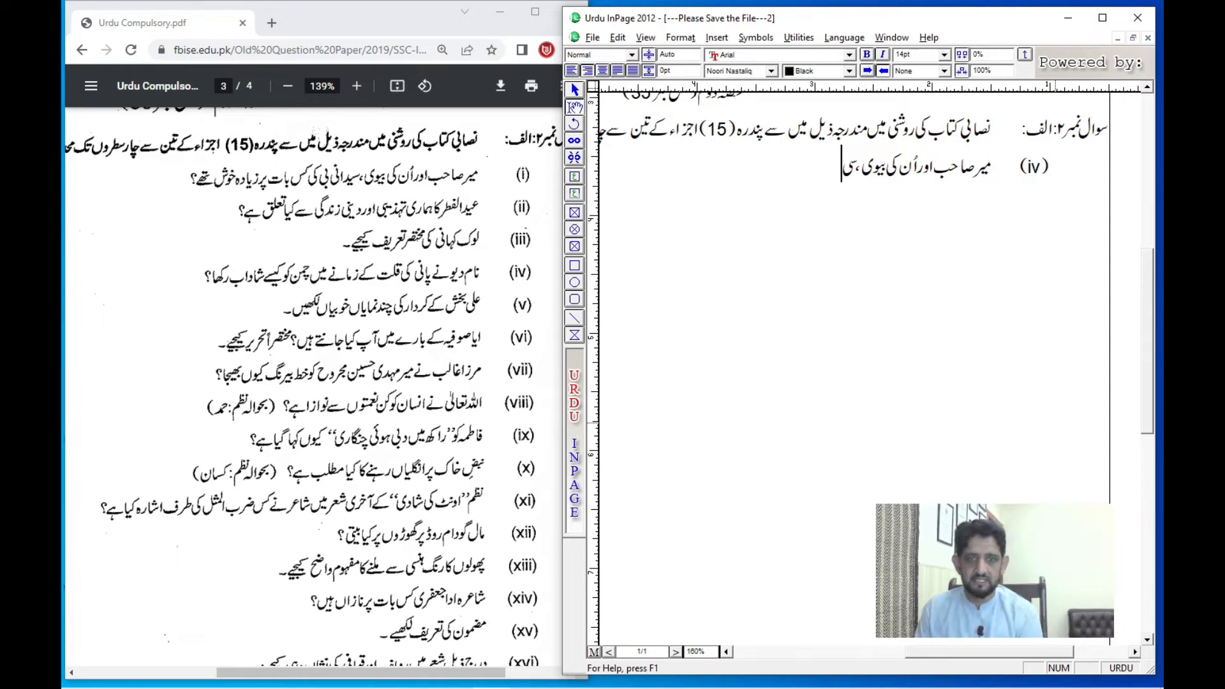
text( بی کی)
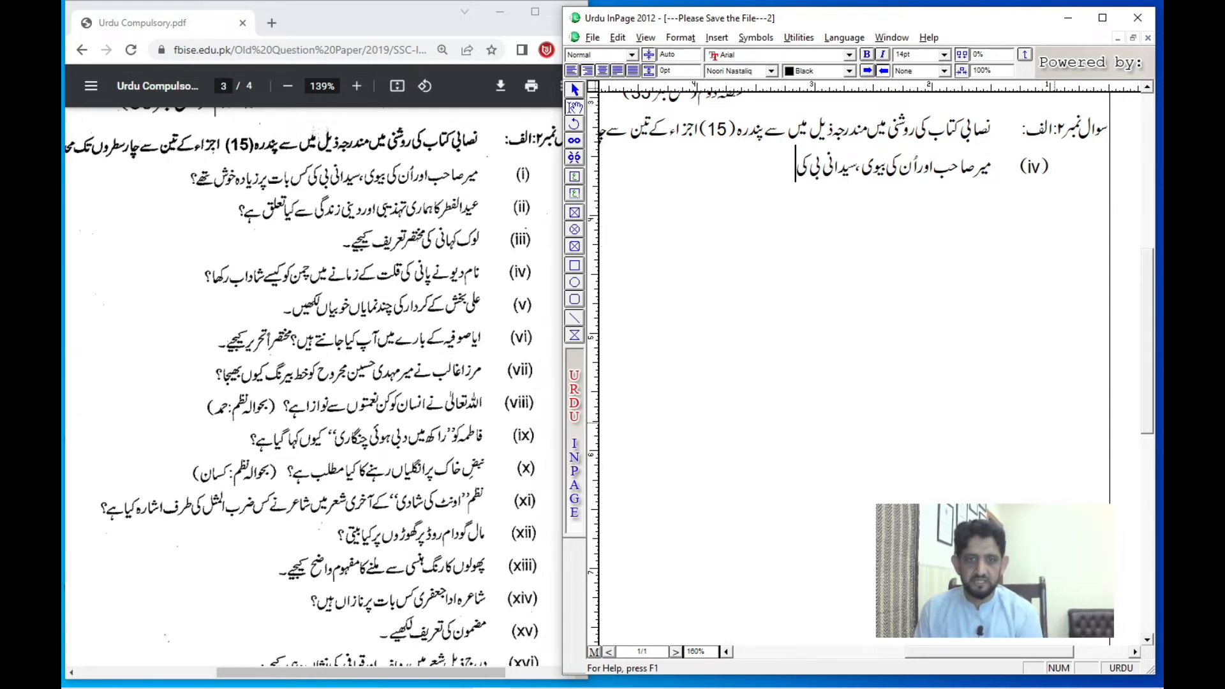
text( کس بات پر)
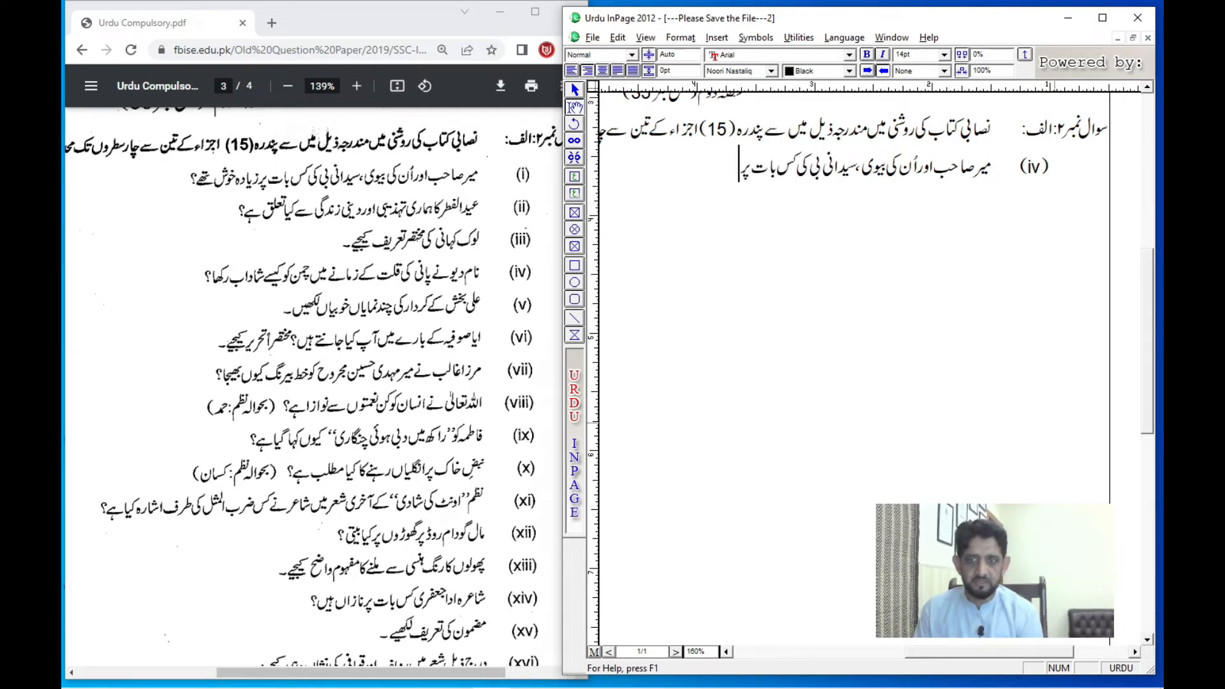
text( زیادہ خوش تھے؟)
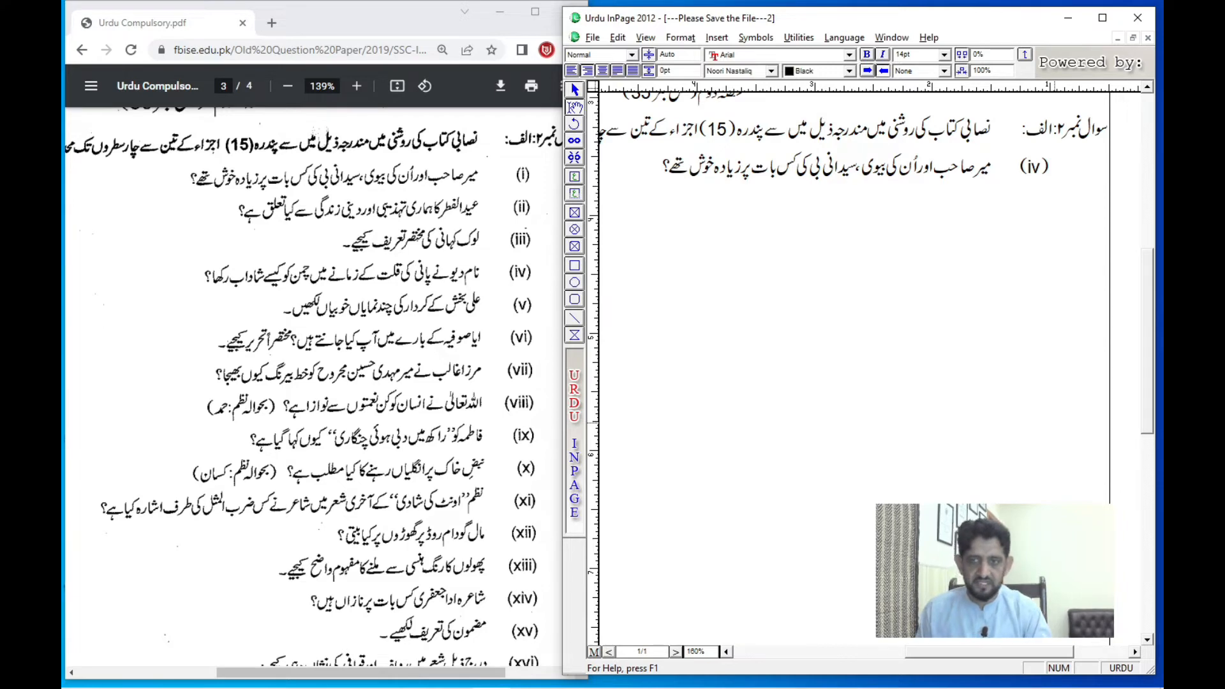
Bring up the On-Screen Keyboard to look at the question mark key, and close it
key(alt+Tab)
key(alt+Tab)
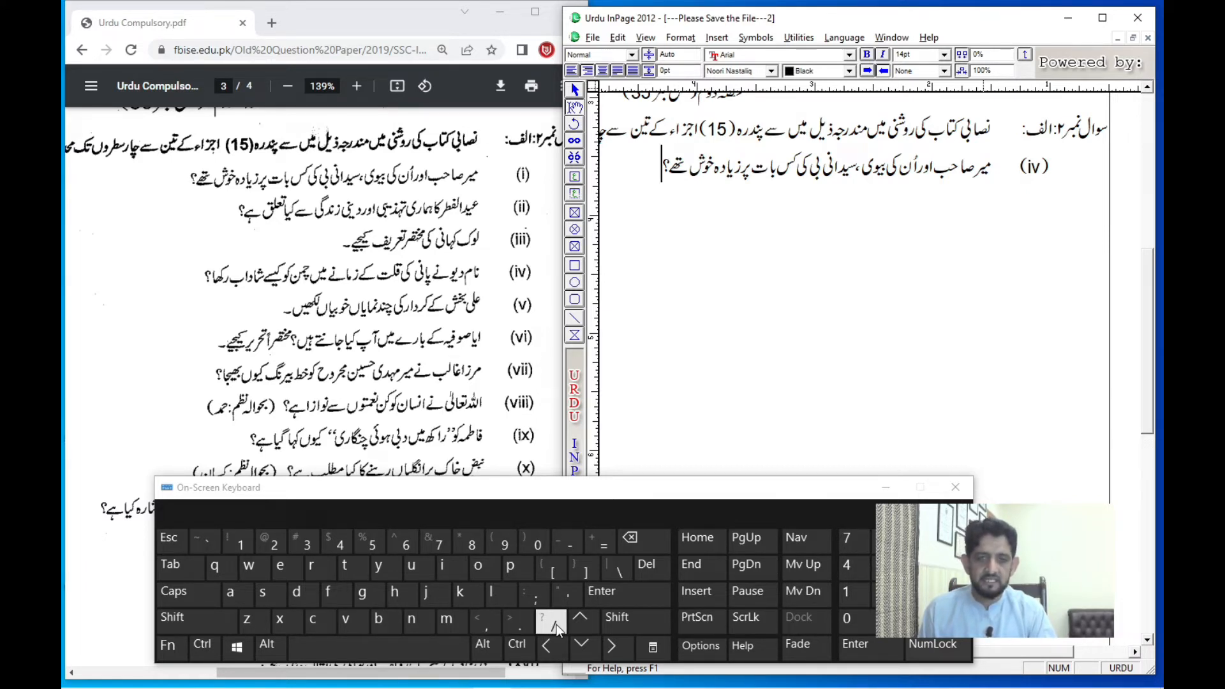
click(955, 486)
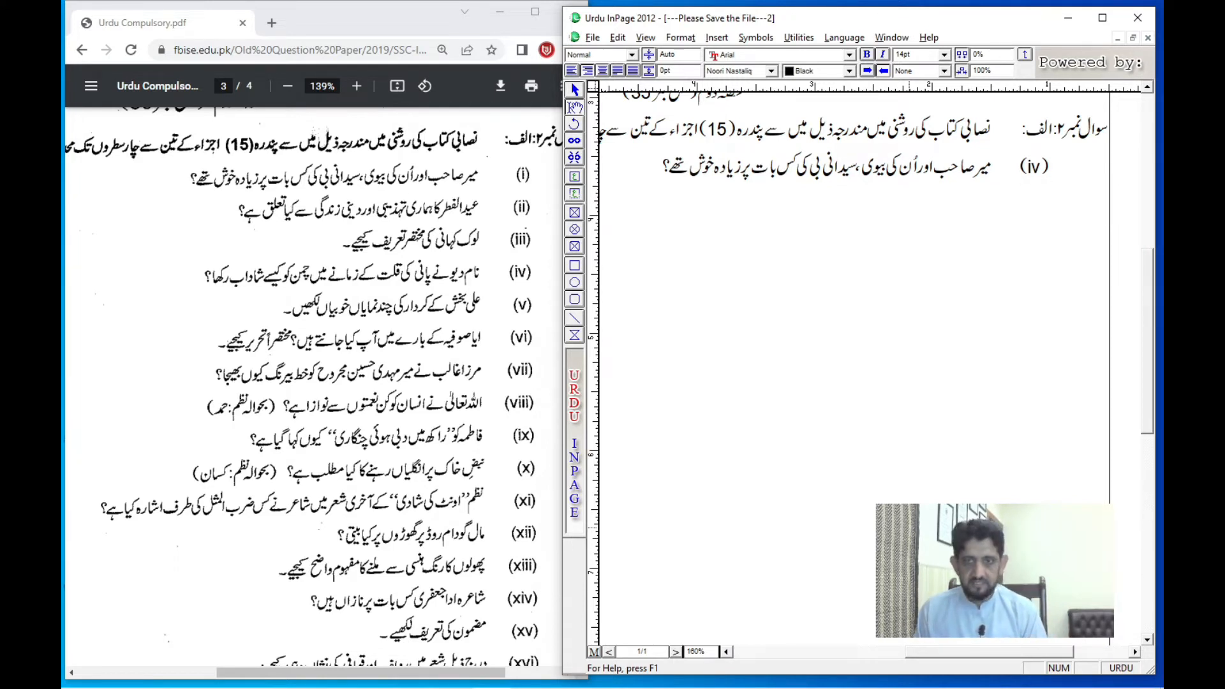
Correct the first part's label to "(i)" by deleting the extra "v", and return to a new line below the question
key(Up)
key(Left)
key(shift+Left)
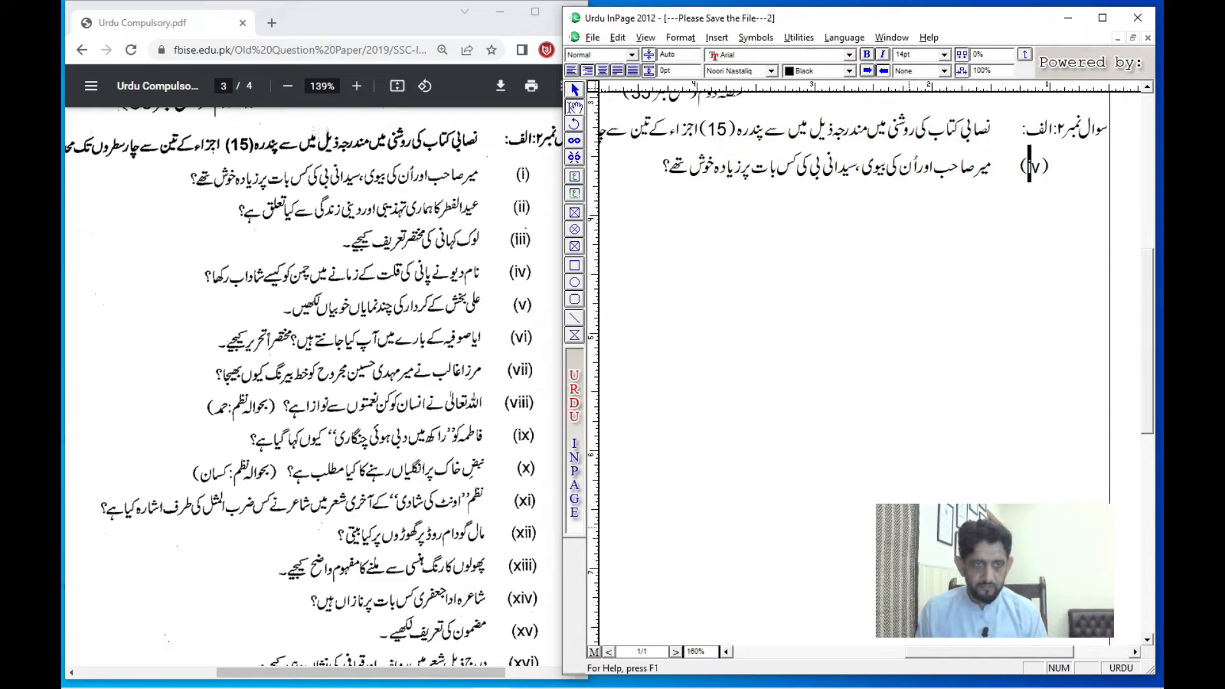
key(Left)
key(shift+Left)
key(Delete)
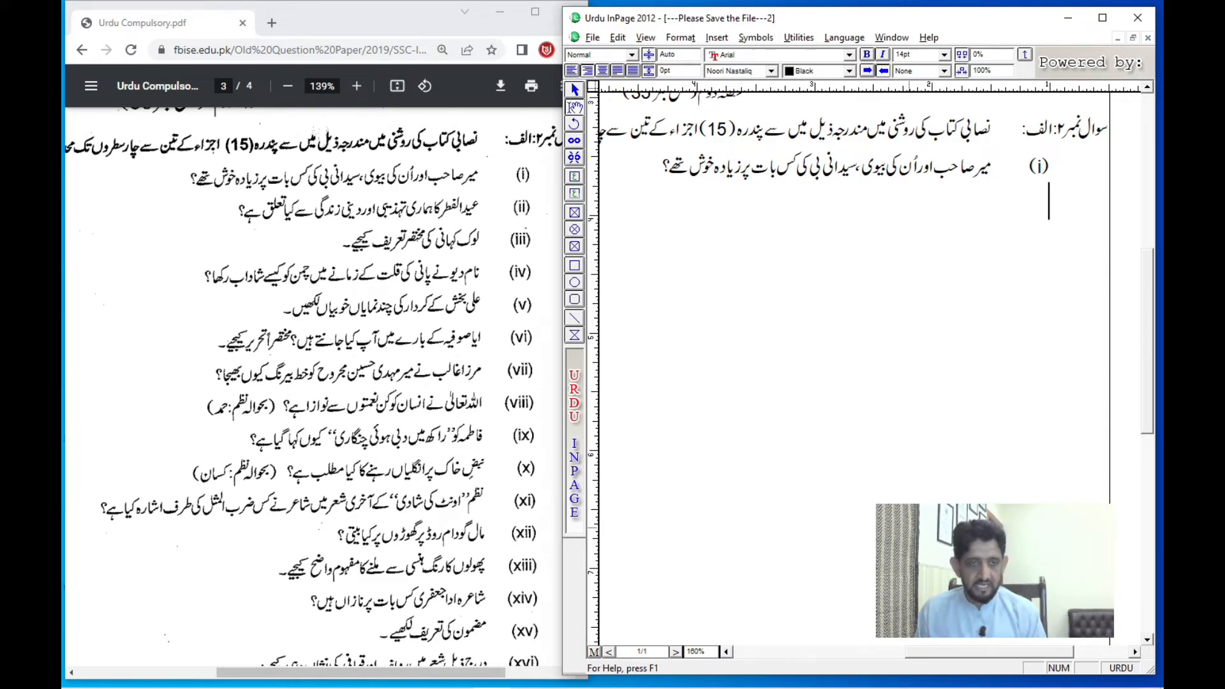
Indent the new line and label it "(ii)", with the numeral in English and the parentheses in Urdu, followed by a tab gap
key(Tab)
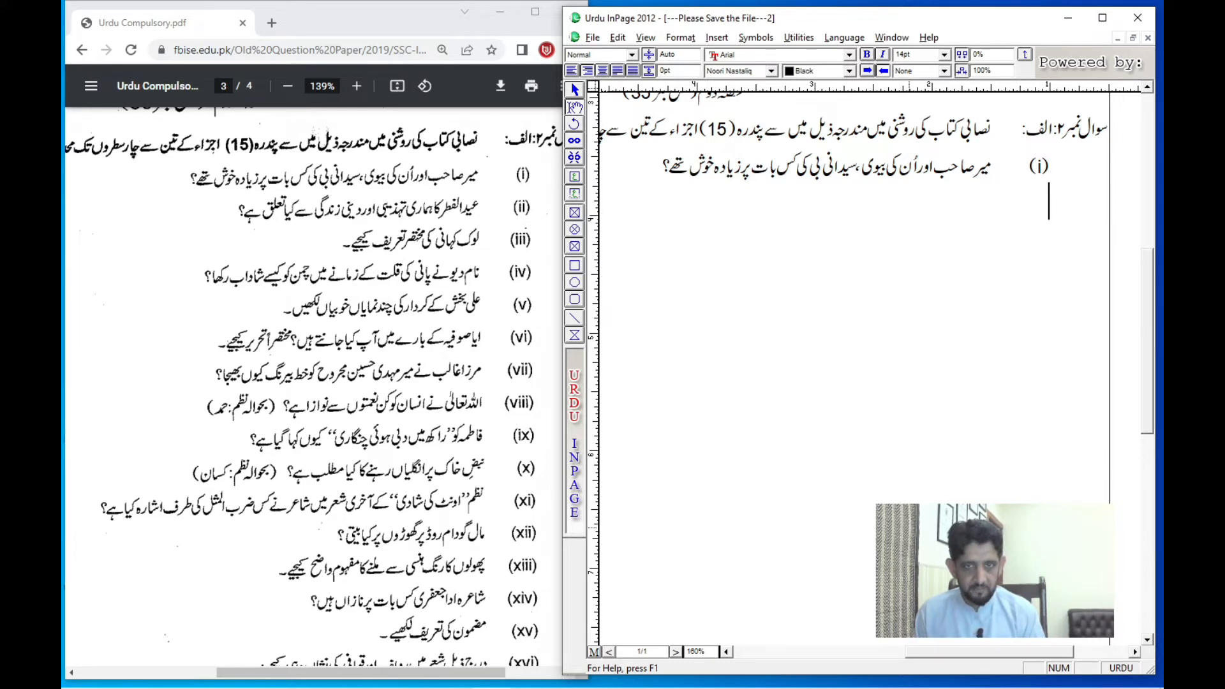
text(()
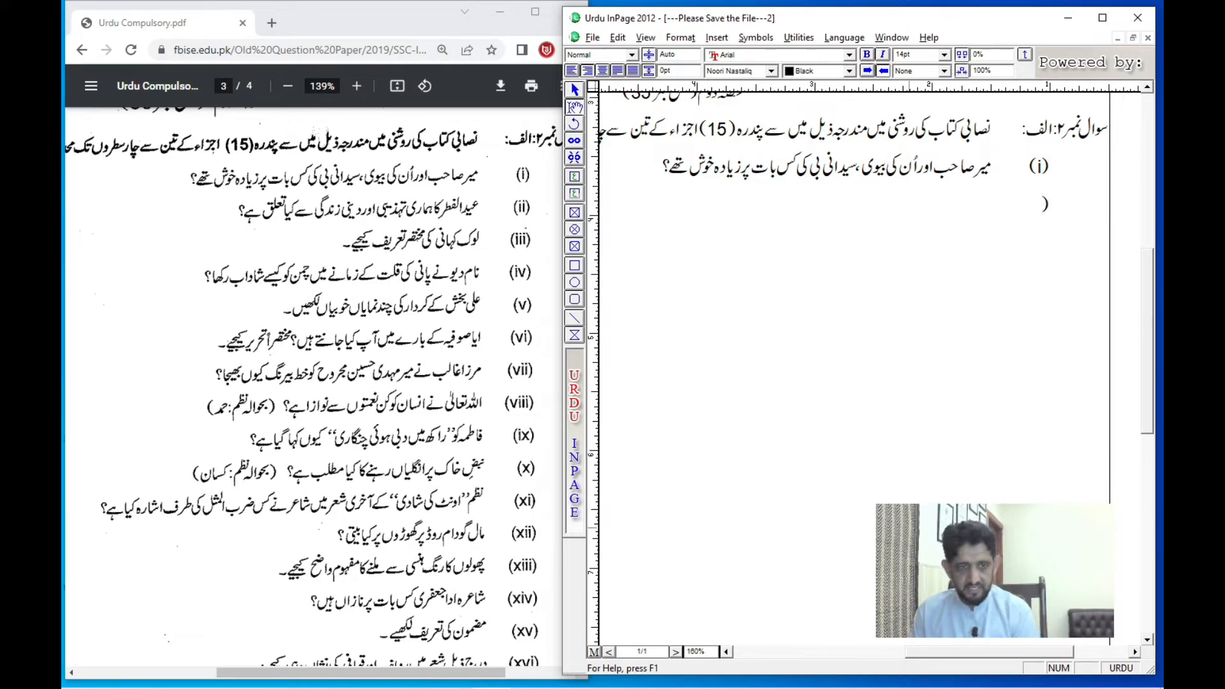
key(ctrl+space)
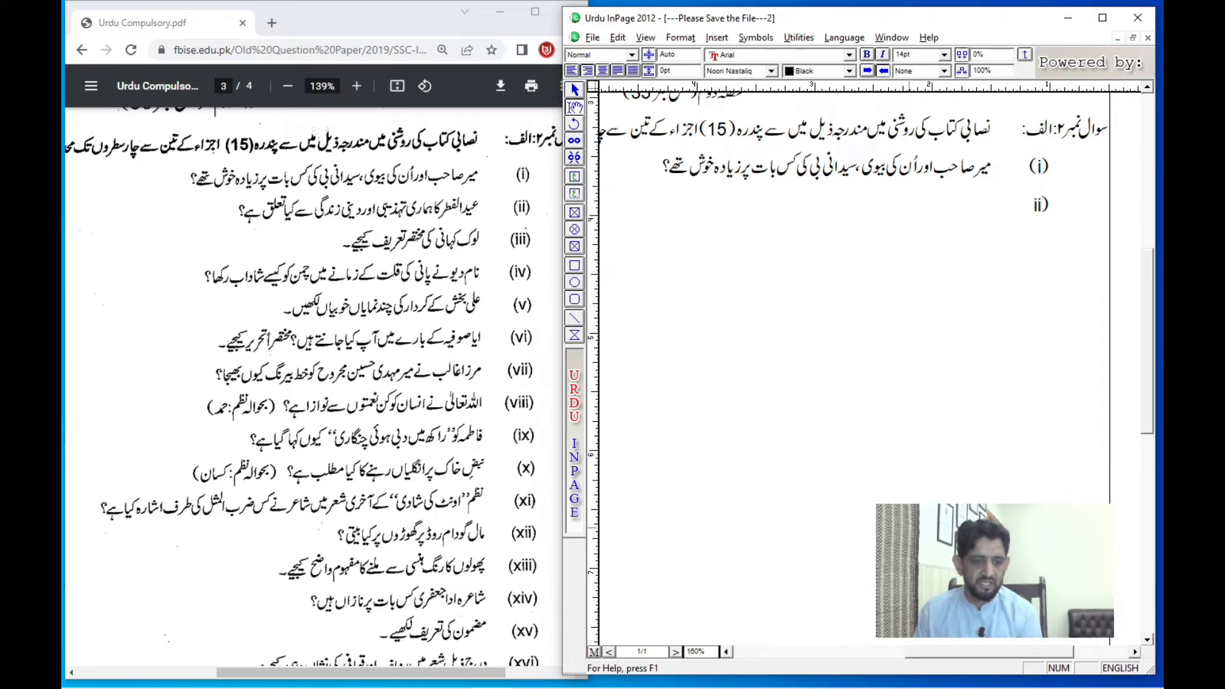
key(ctrl+space)
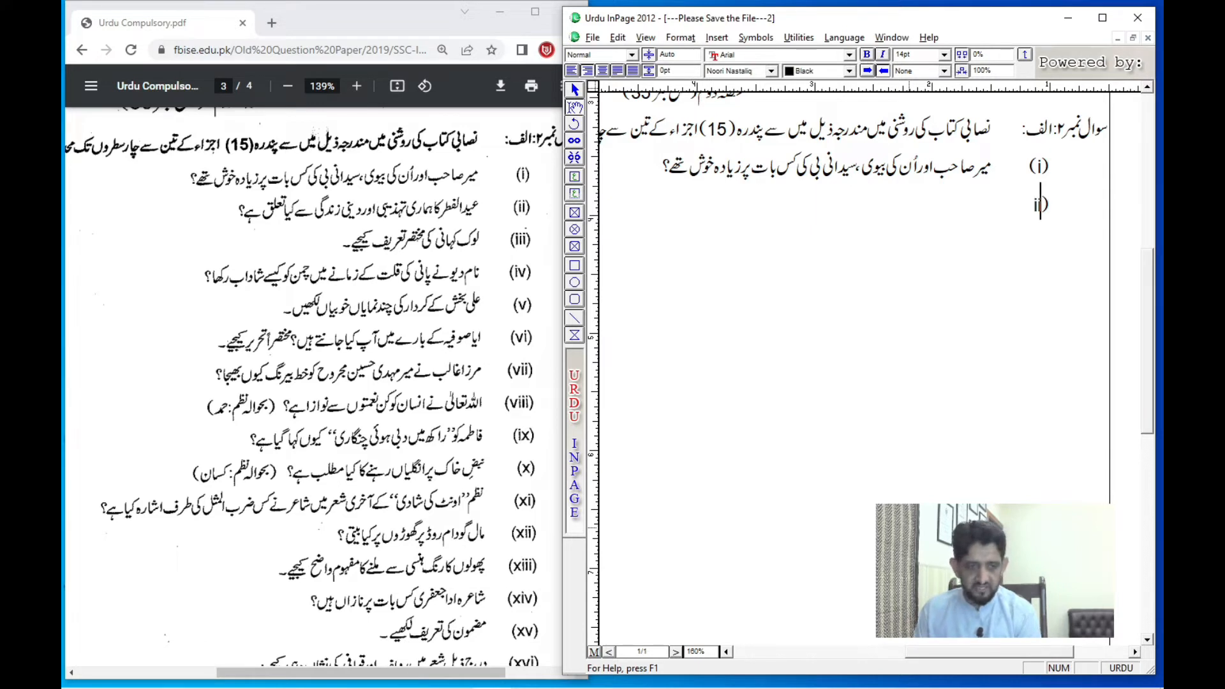
text((ii) )
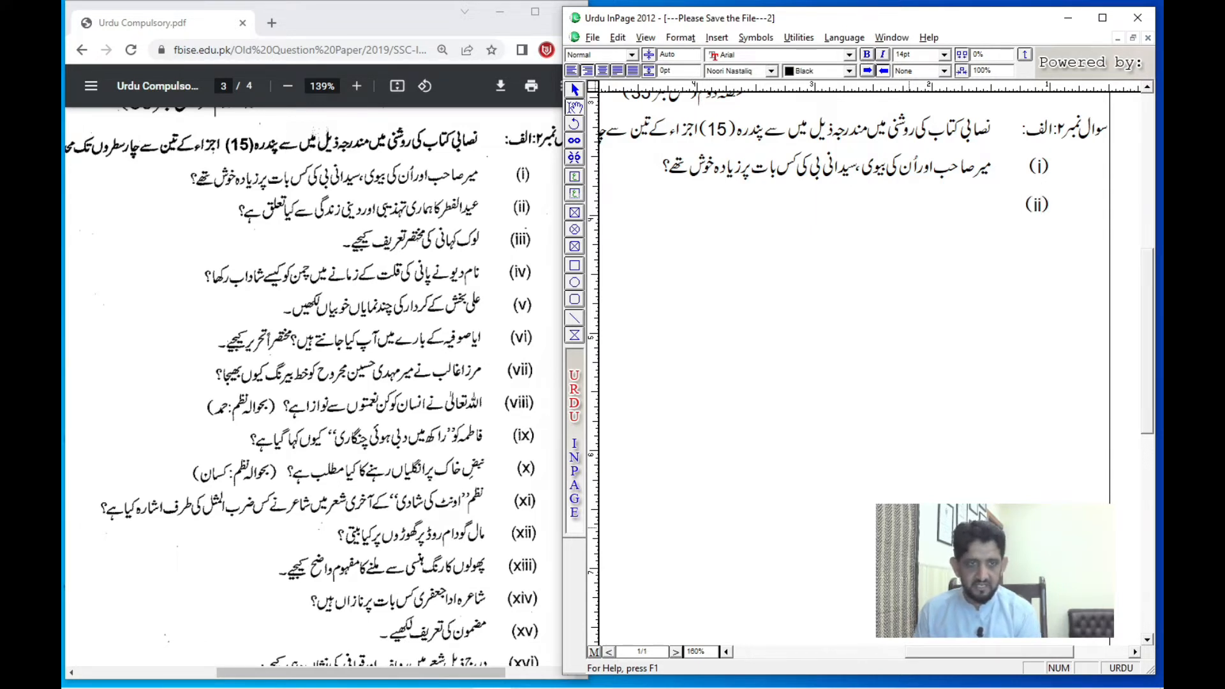
Enter part (ii)'s question as "عیدالفطر کا ہماری تہذیبی اور دینی زندگی سے کیا تعلق ہے؟"
text(عیدالفطر)
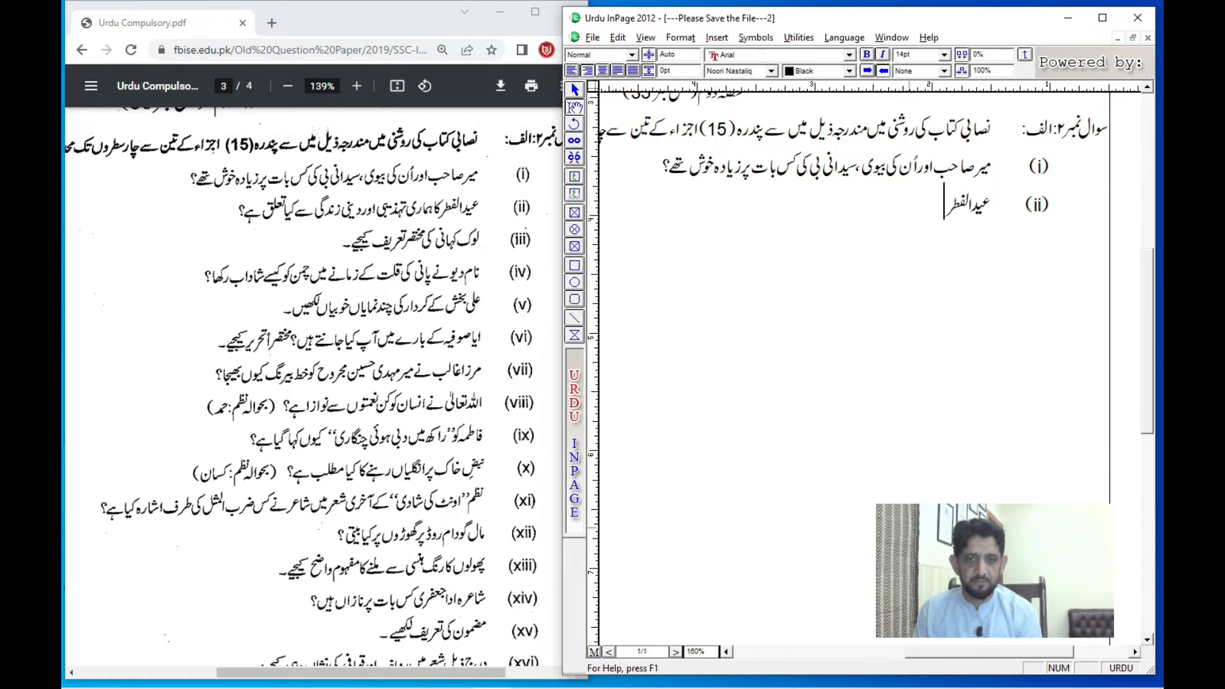
text( کا ہماری)
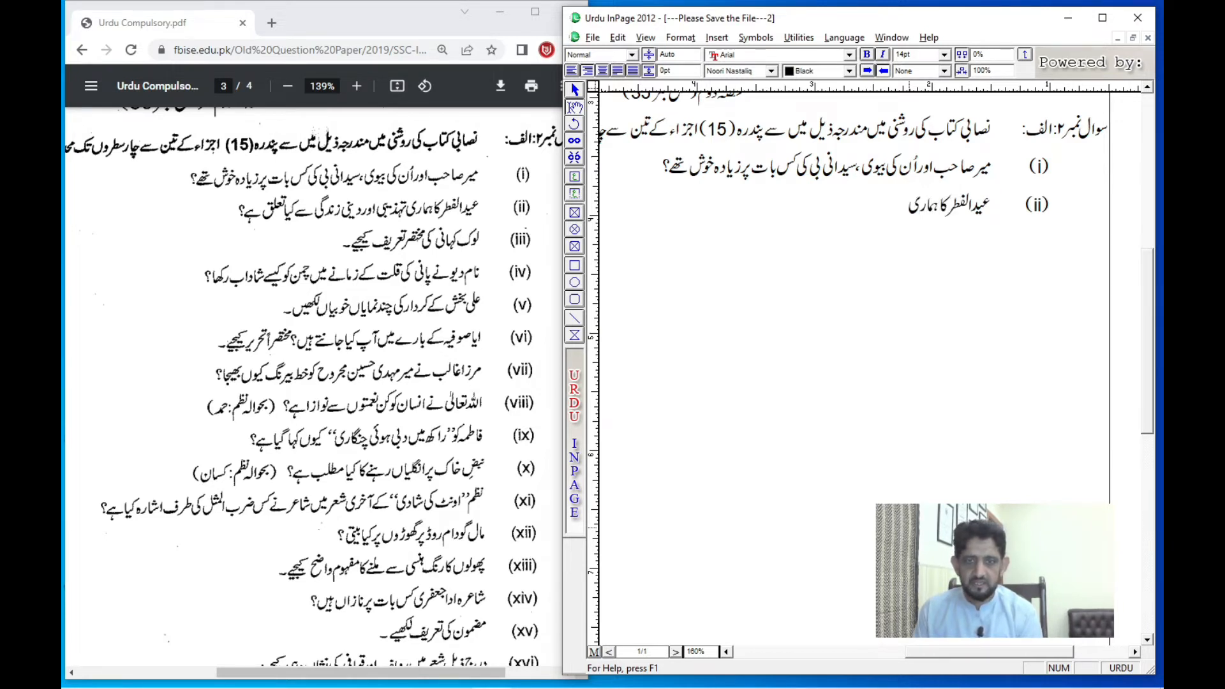
text( تہذیبی)
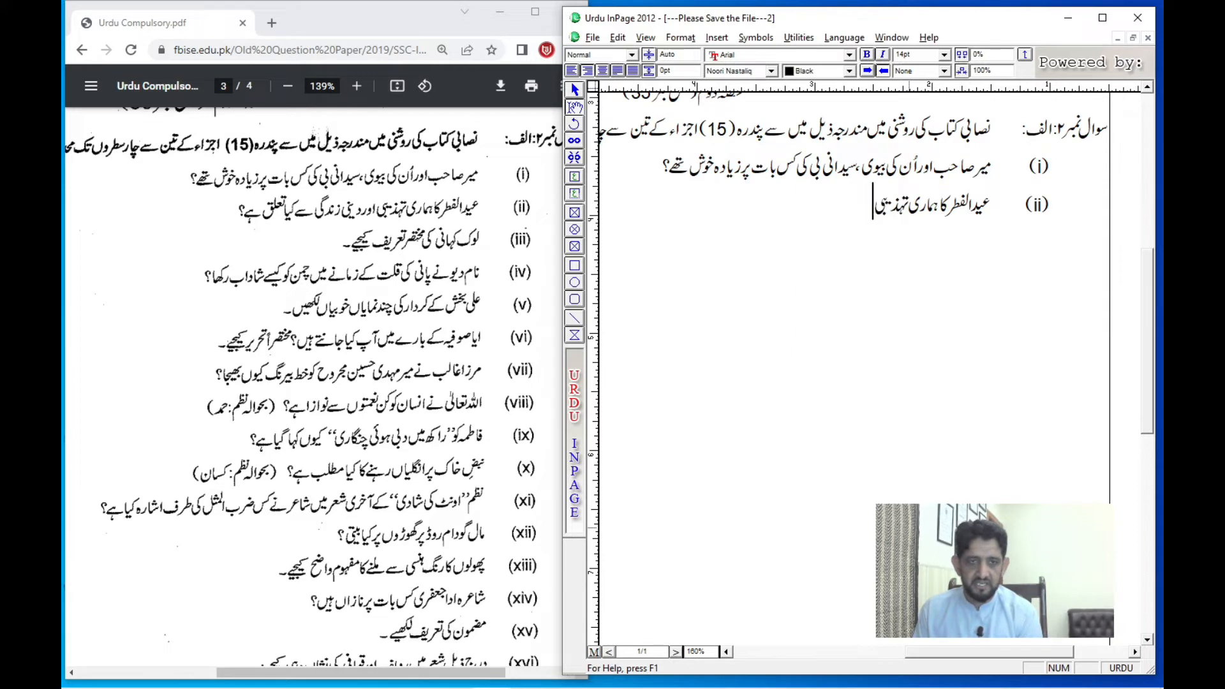
text( اور دینی)
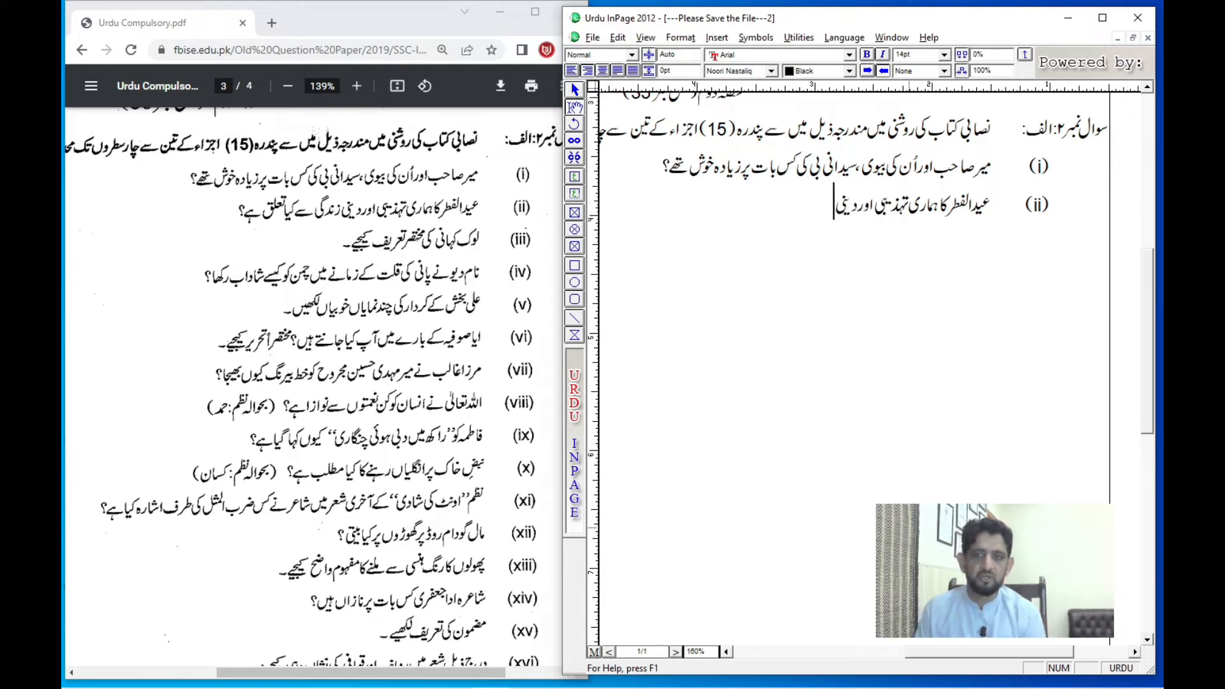
text( زندگی سے ک)
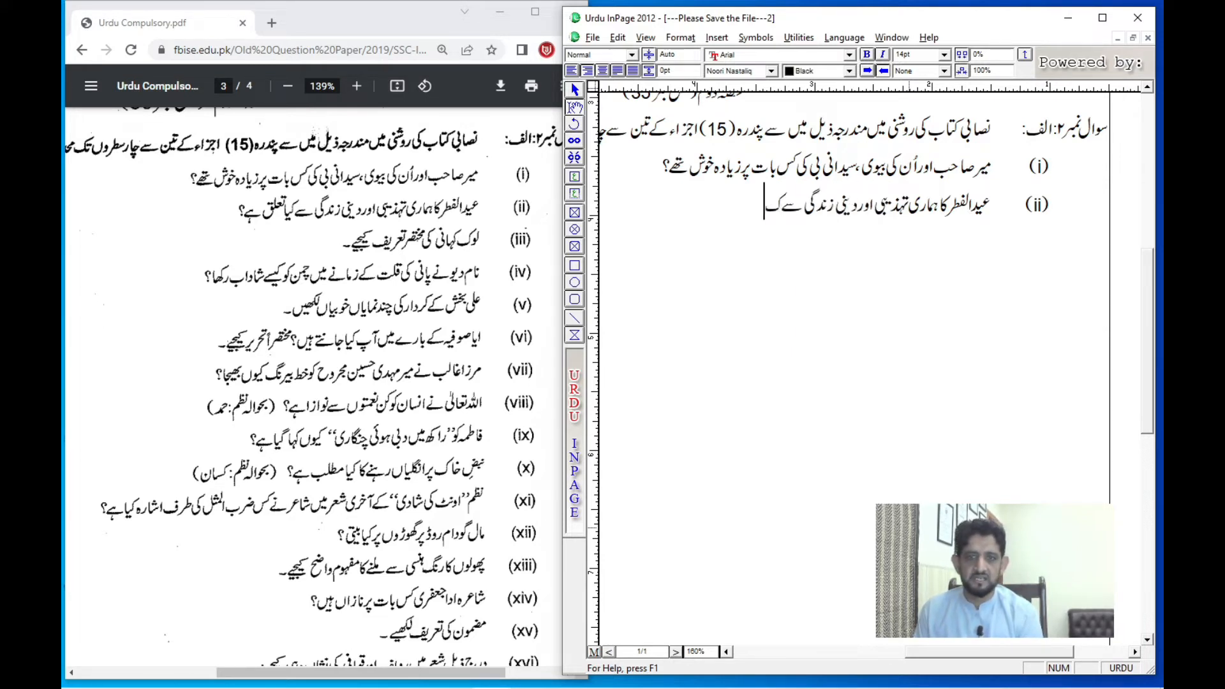
text(یا تعلق ہے؟)
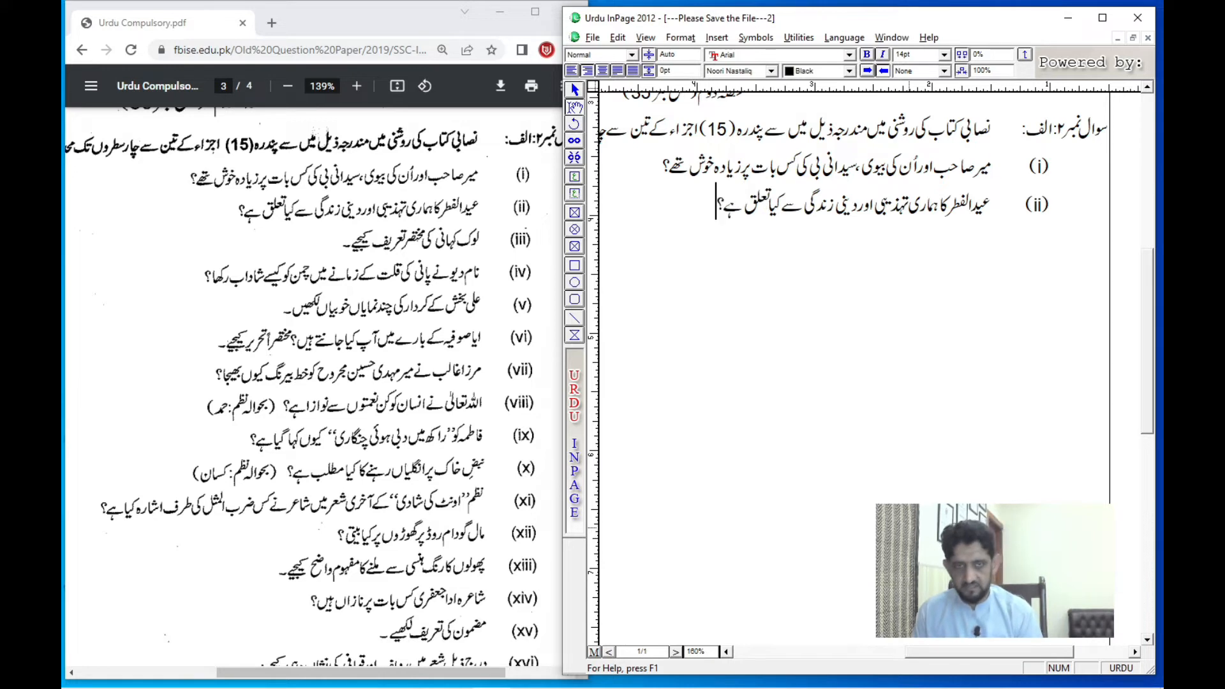
Start an indented new line labelled "(iii)", with the numeral in English and the parentheses in Urdu, followed by a tab gap
key(Return)
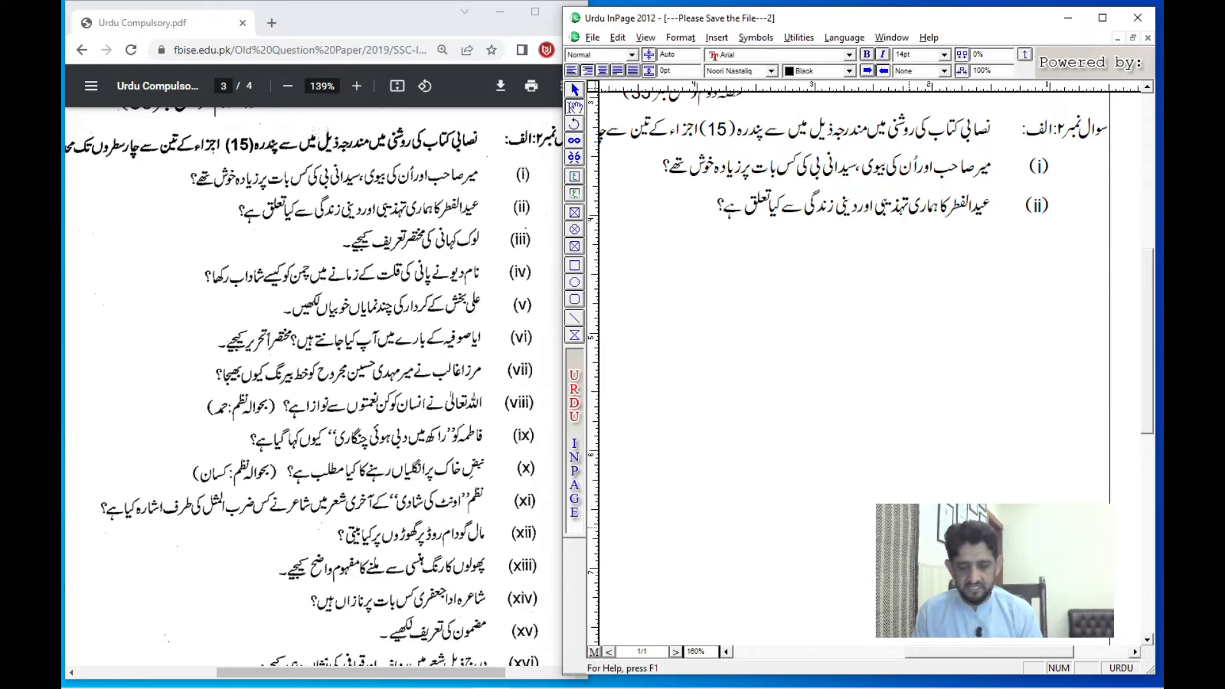
key(Tab)
text())
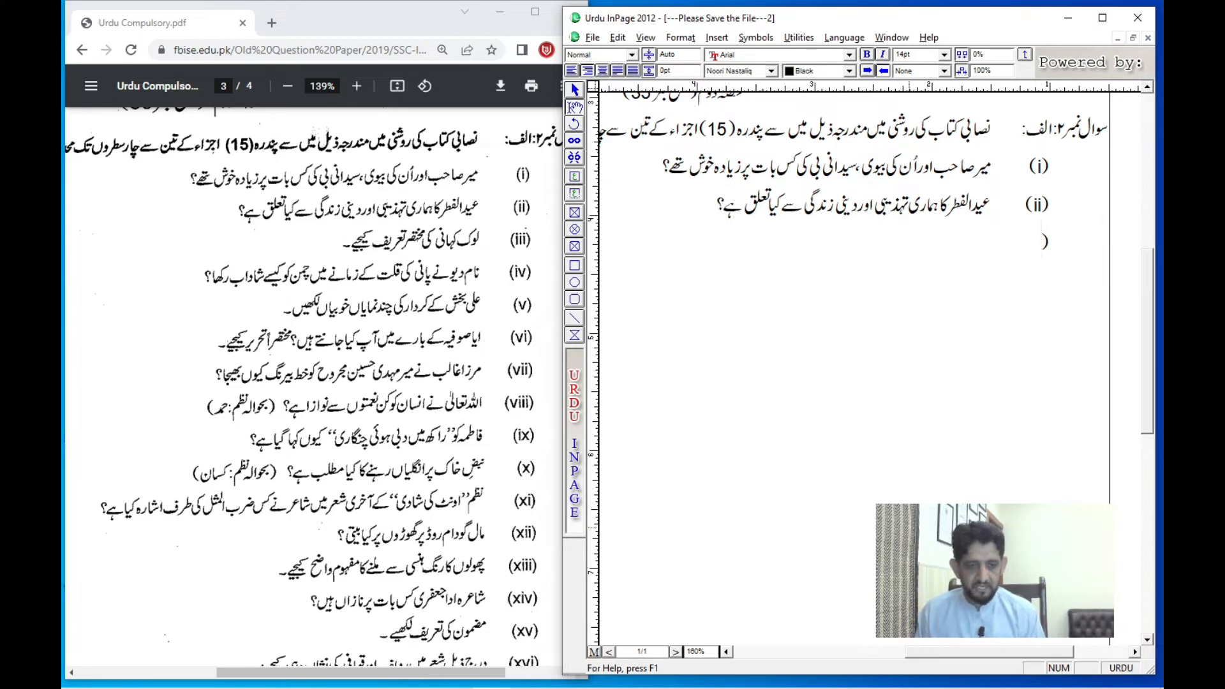
key(ctrl+space)
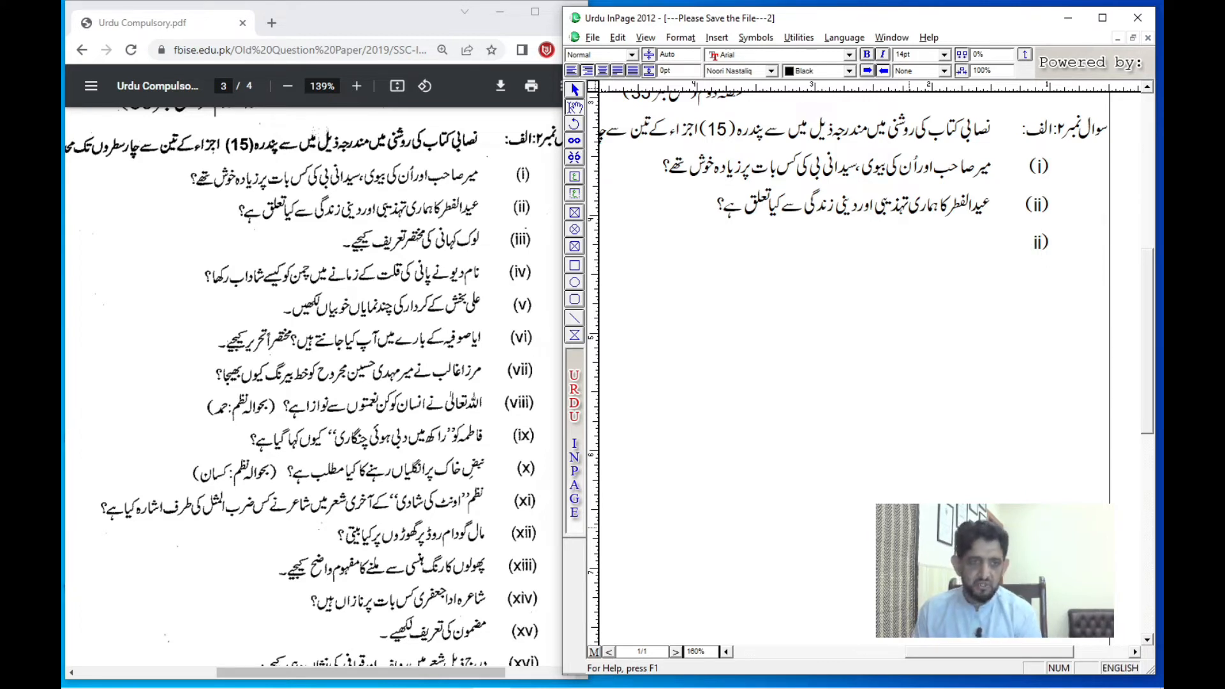
text(iii)
key(ctrl+space)
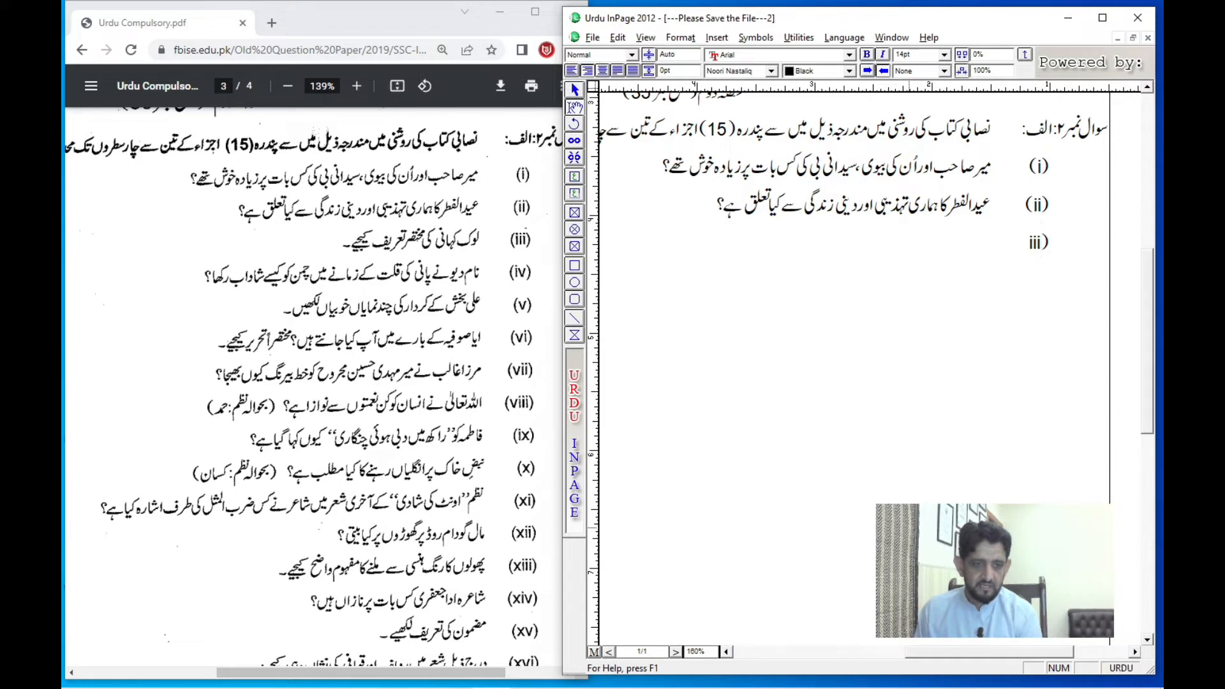
text((iii) )
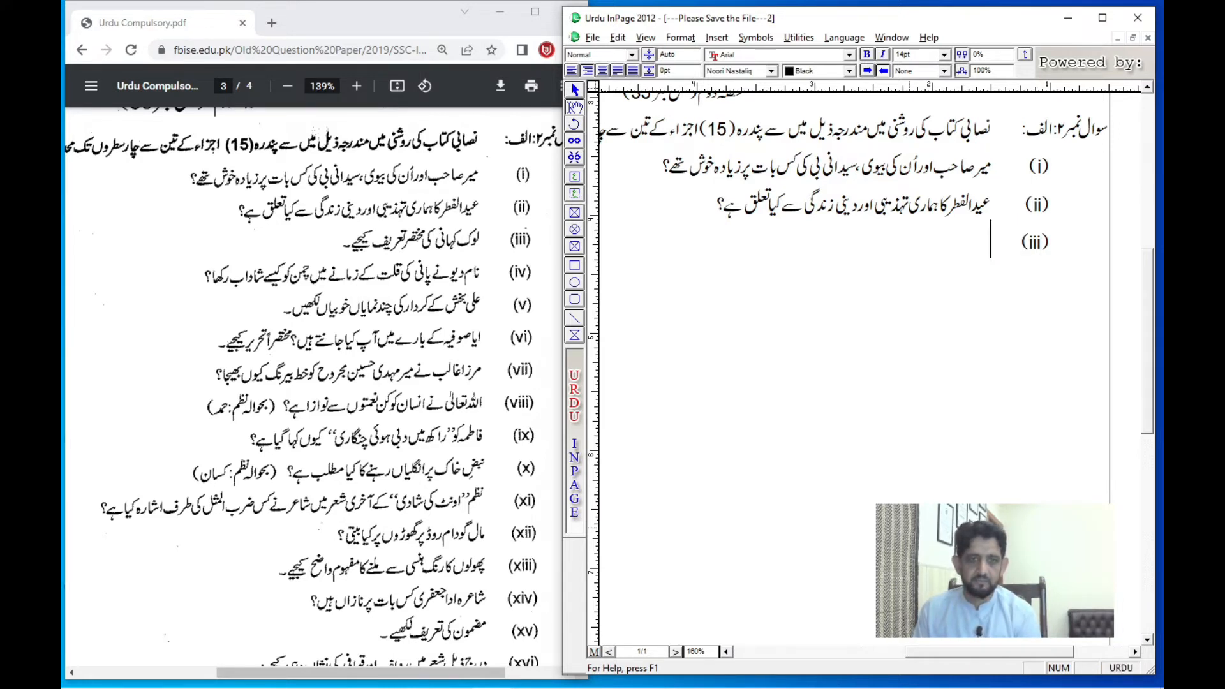
Enter part (iii)'s question as "لوک کہانی کی مختصر تعریف کیجیے۔"
text(لوک کہانی کی)
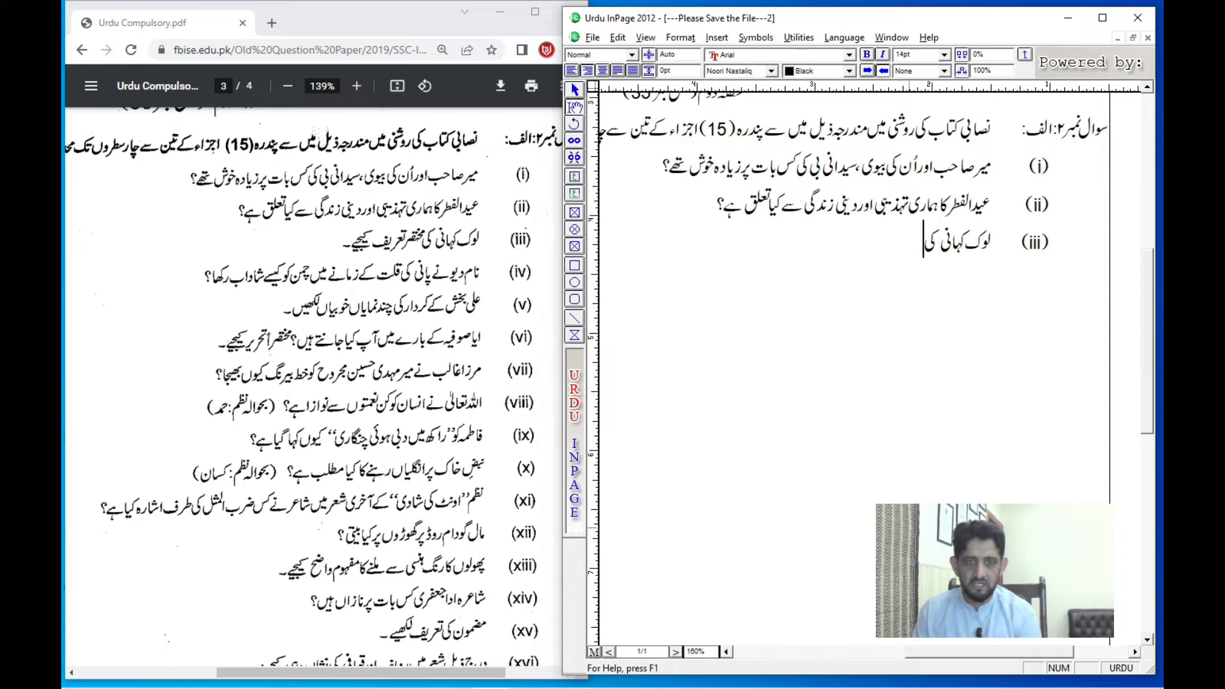
text(م)
key(BackSpace)
text(مختصر)
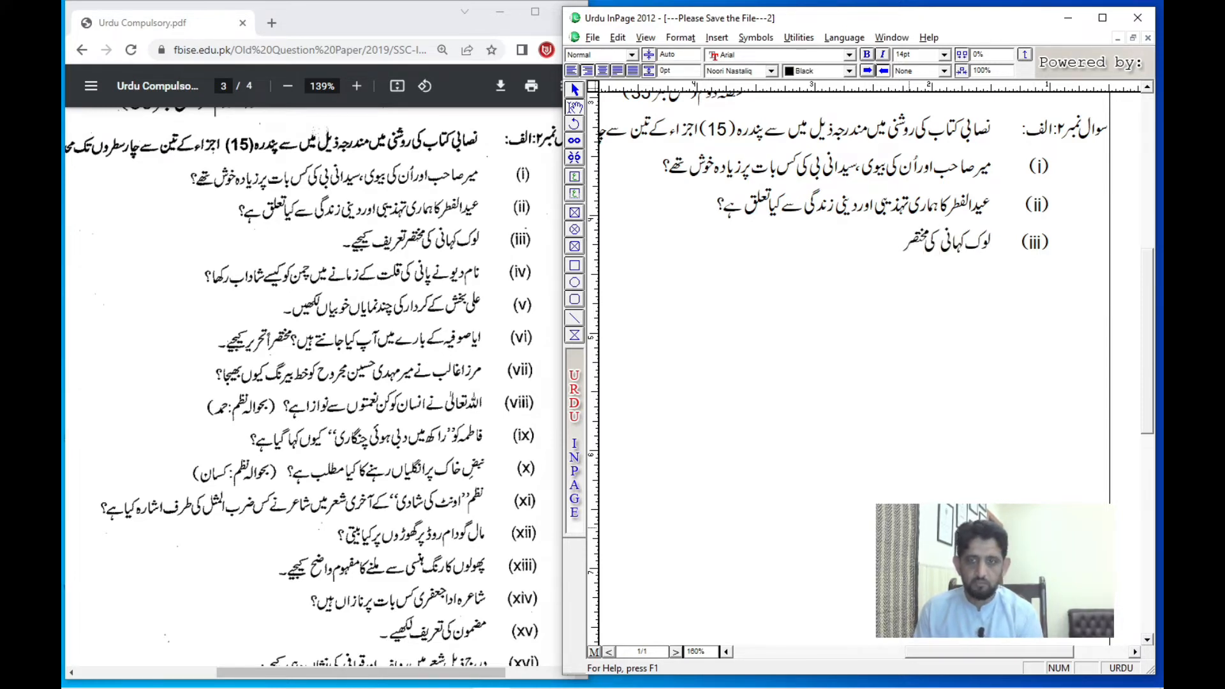
text( تعریف کیجی)
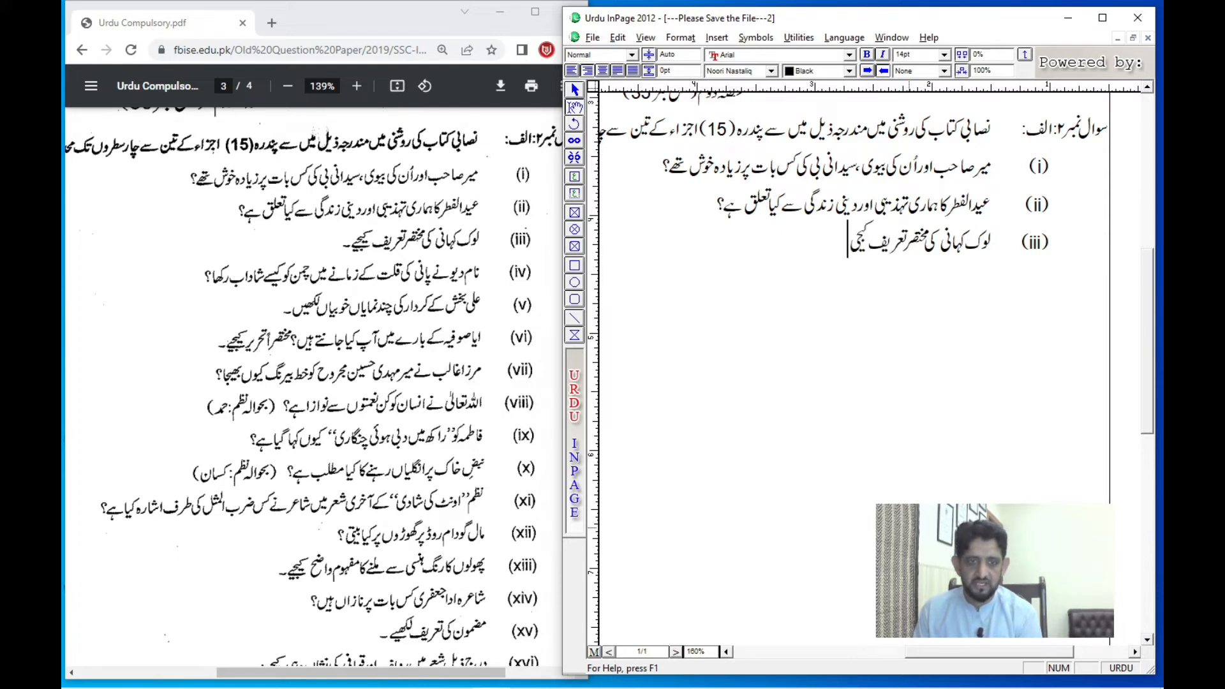
text(ے۔)
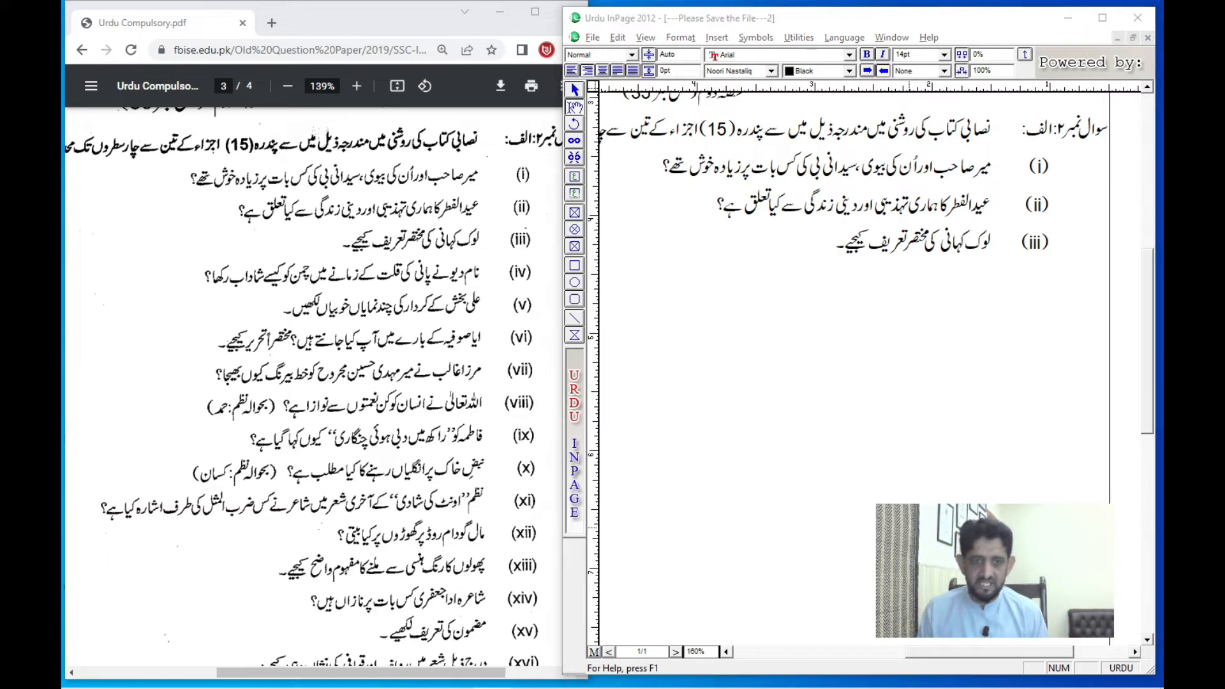
Save the document as an InPage file named "Urdu Paper" on Local Disk (I:)
key(ctrl+s)
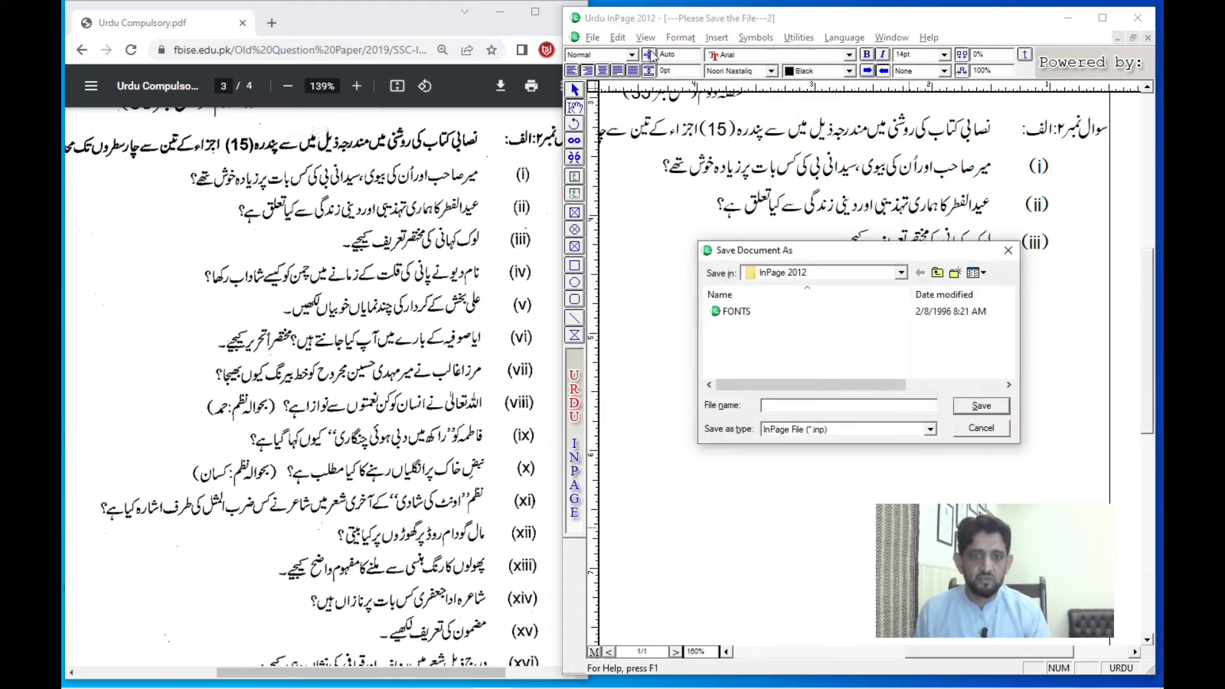
click(829, 272)
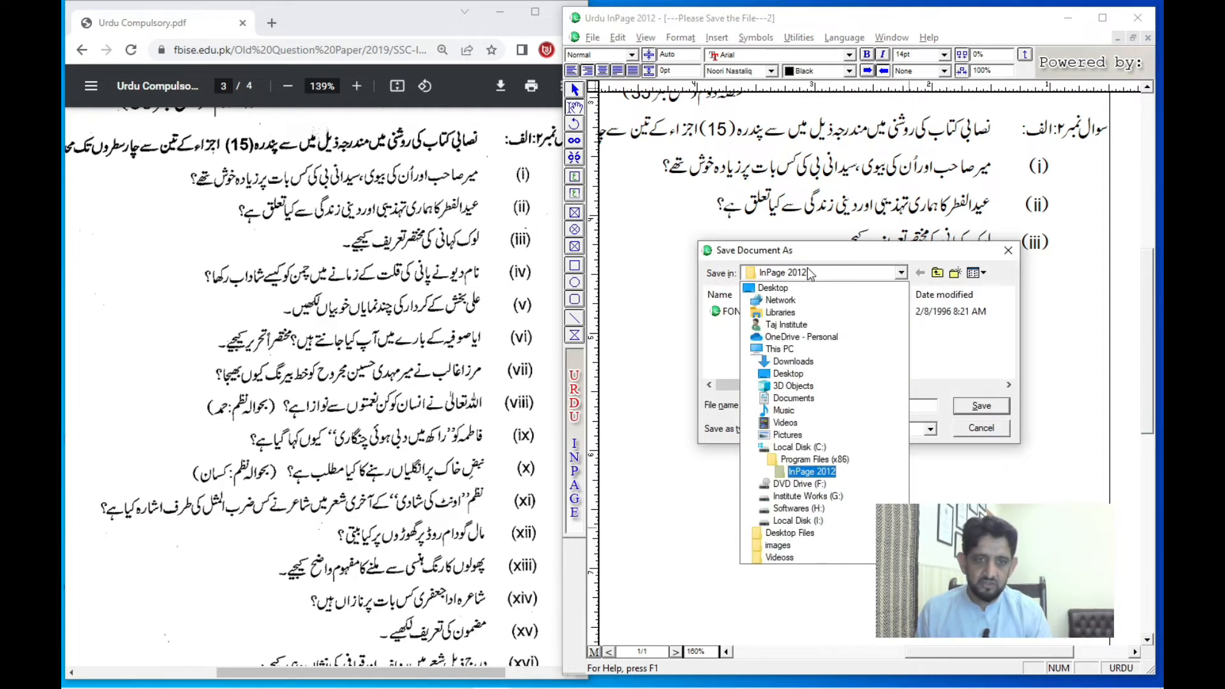
click(801, 521)
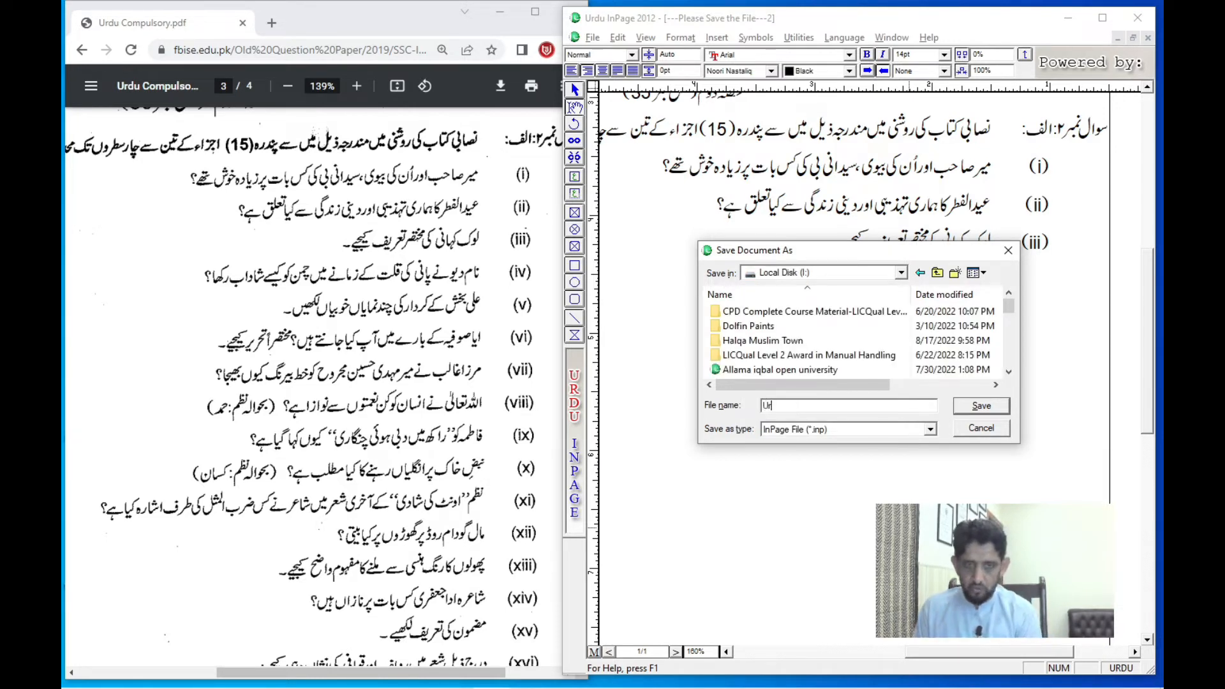
text(Urdu Paper)
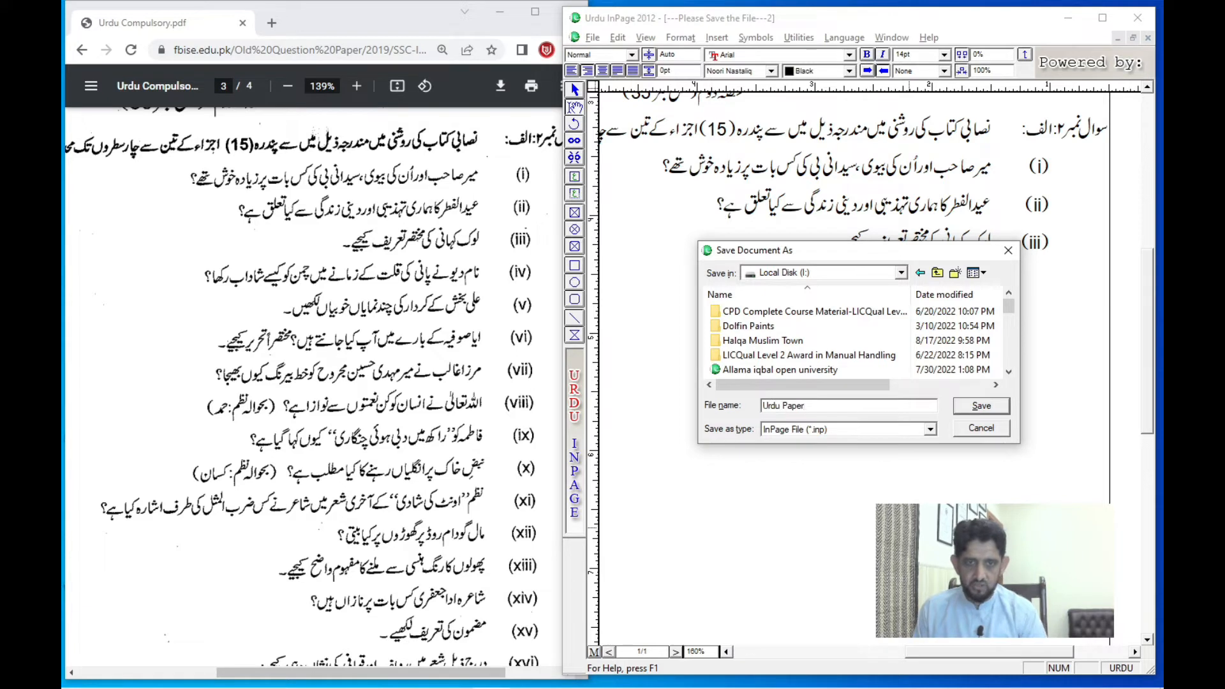
click(967, 407)
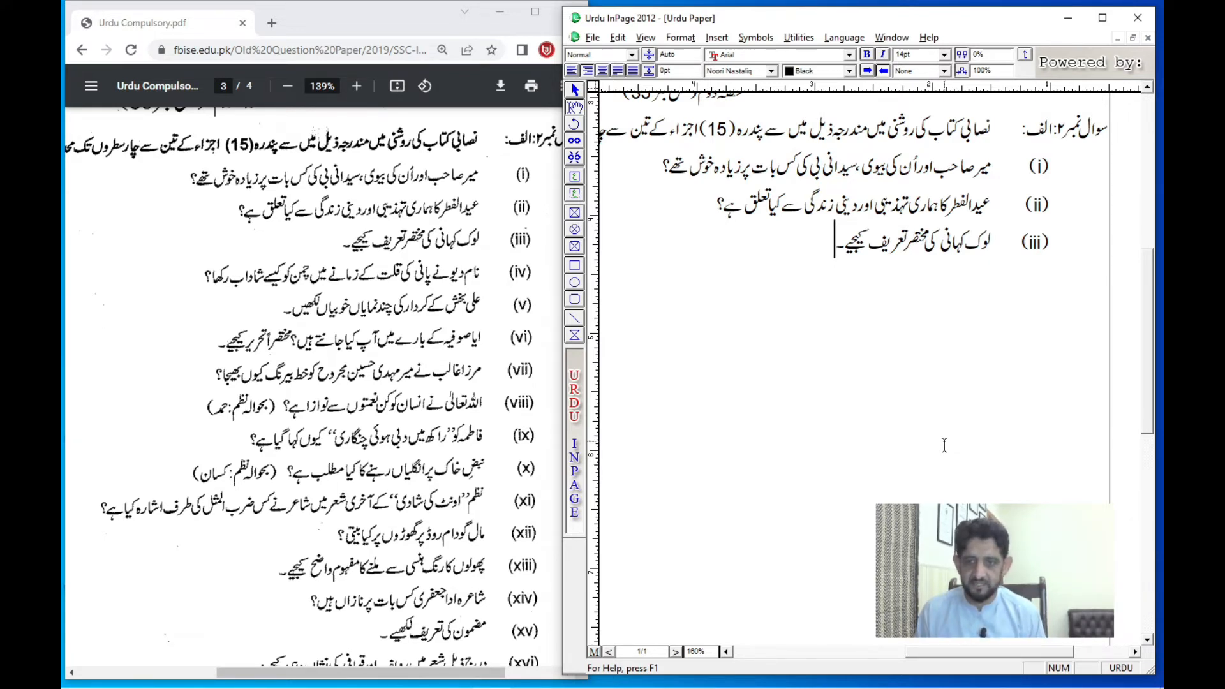
Start a new line labelled "(iv)", with the numeral in English and the parentheses in Urdu, followed by a tab gap
key(Return)
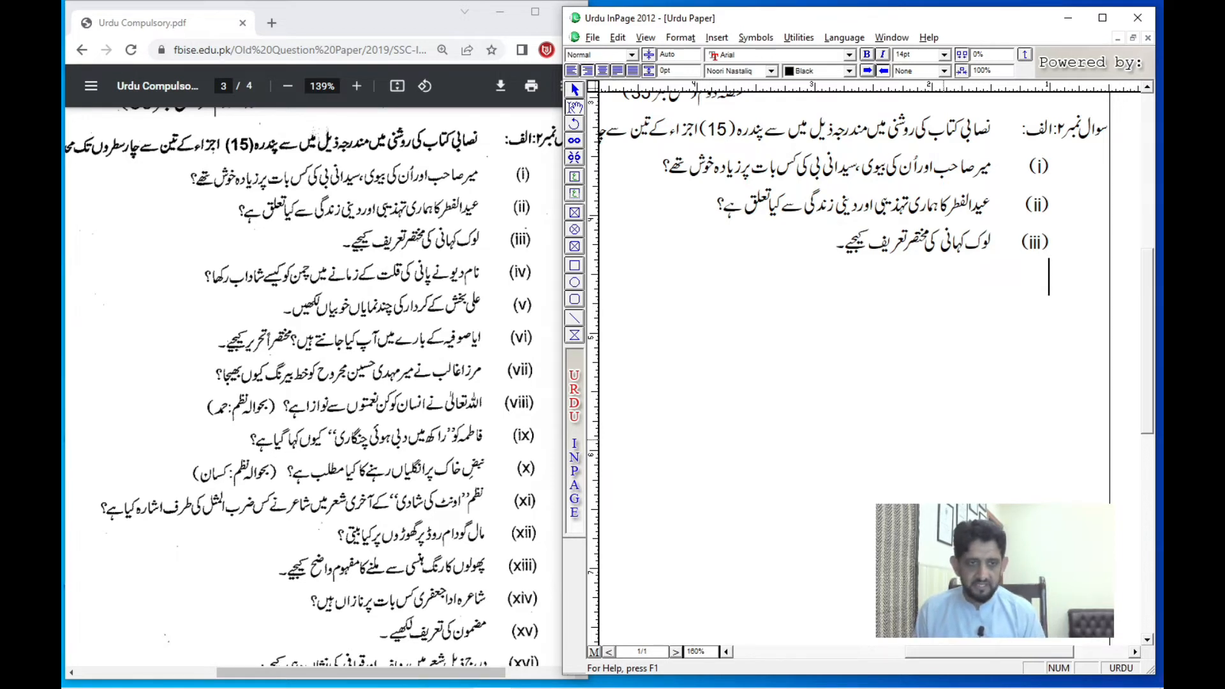
text(()
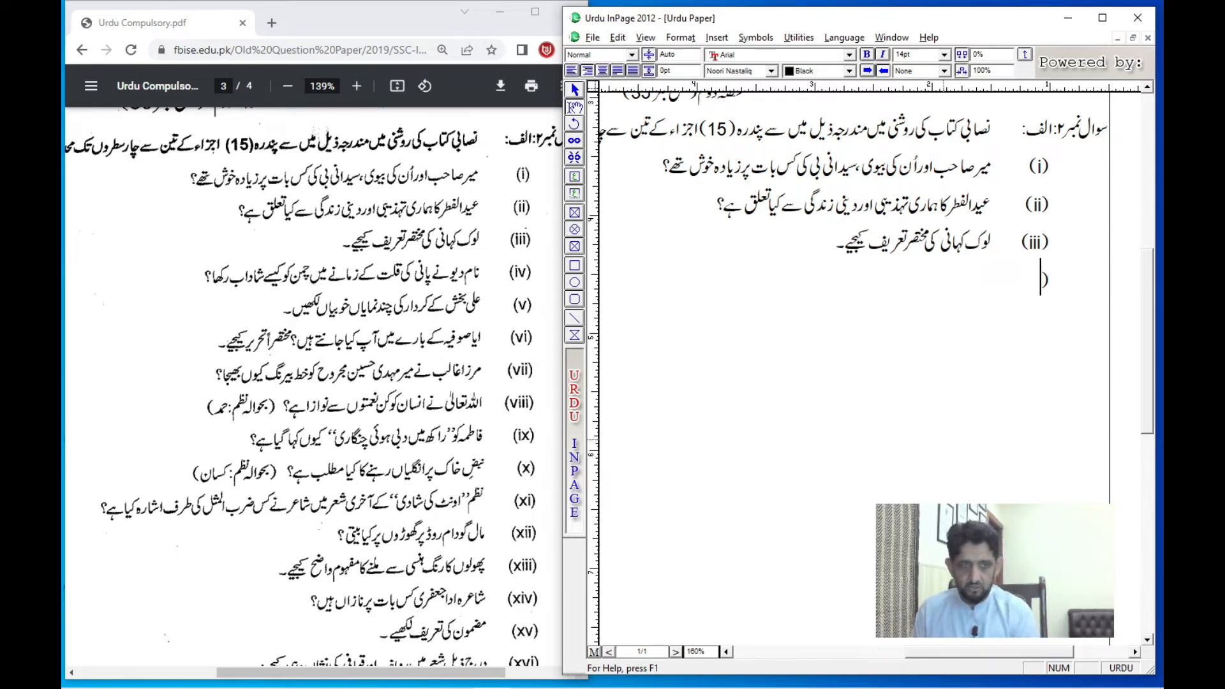
key(ctrl+space)
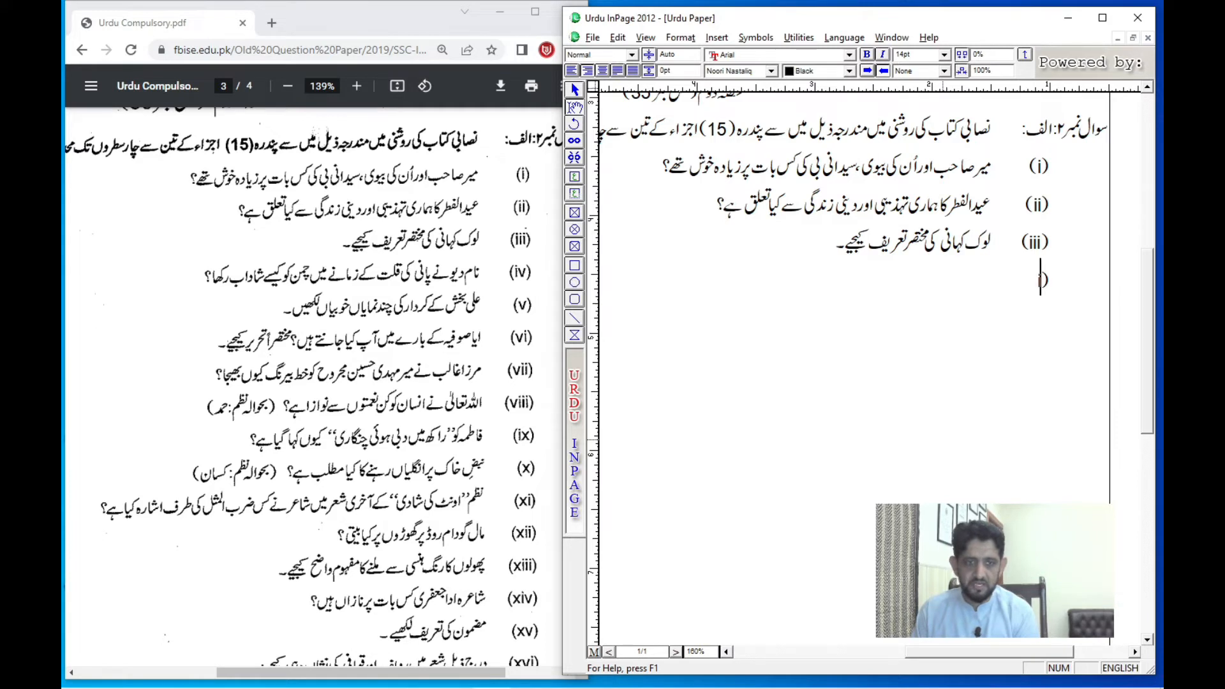
text(iv)
key(BackSpace)
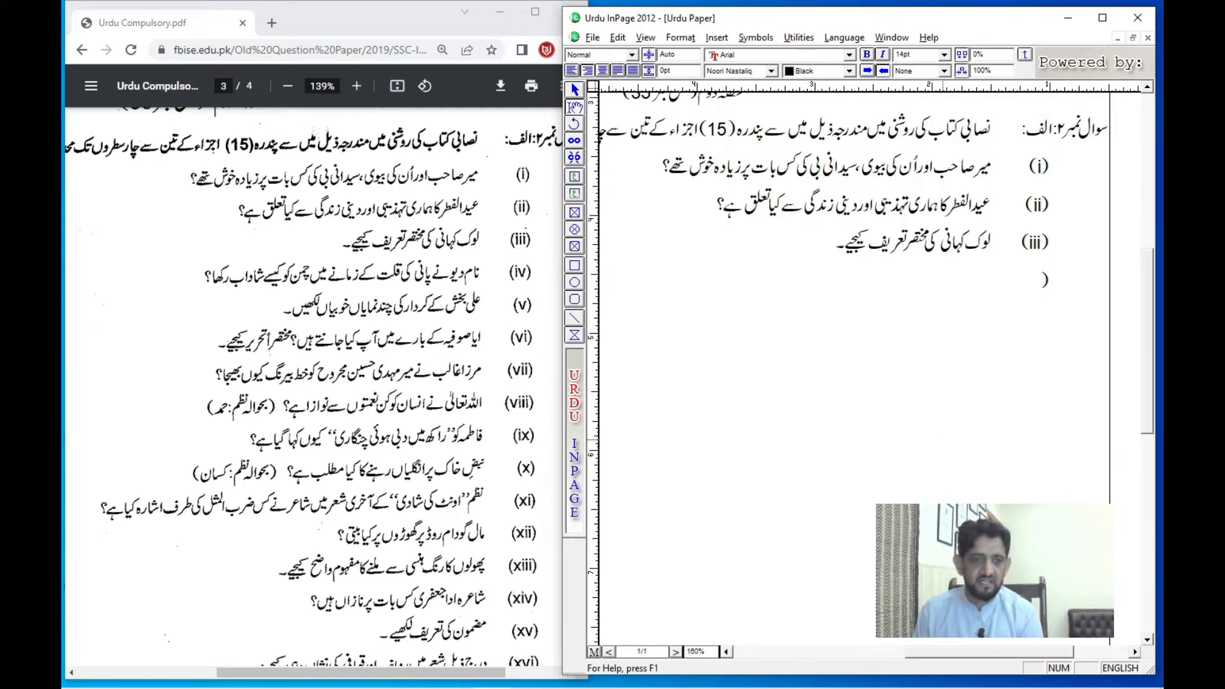
text(iv)
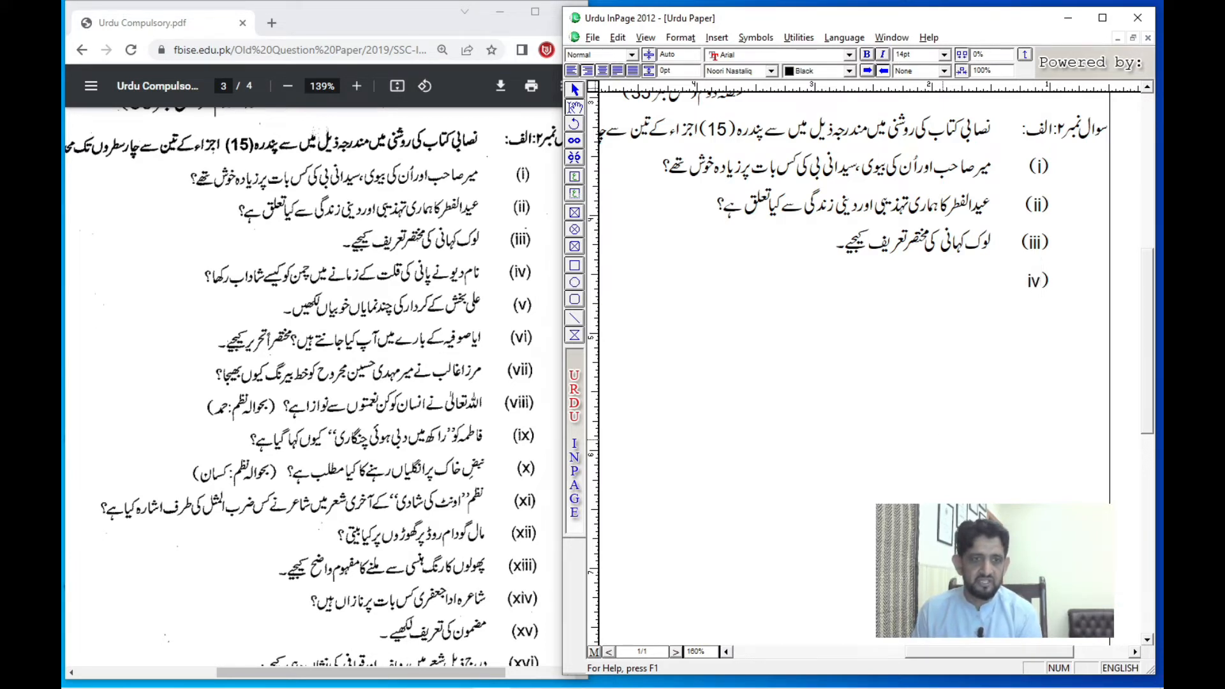
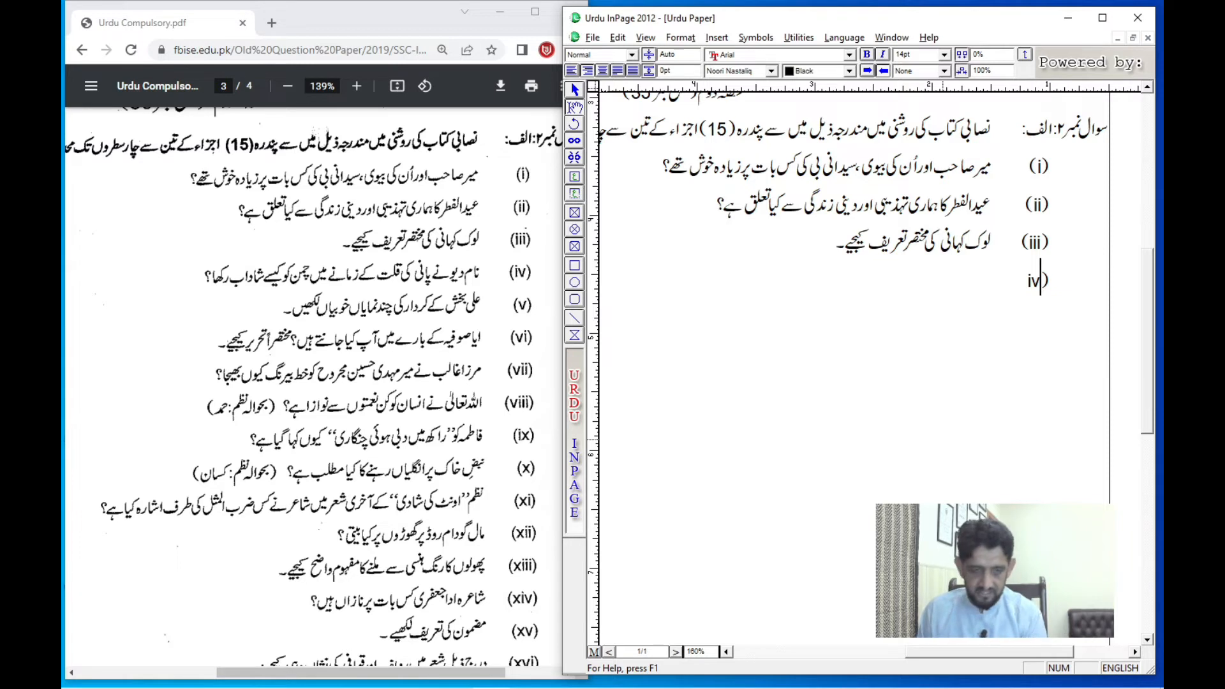
key(ctrl+space)
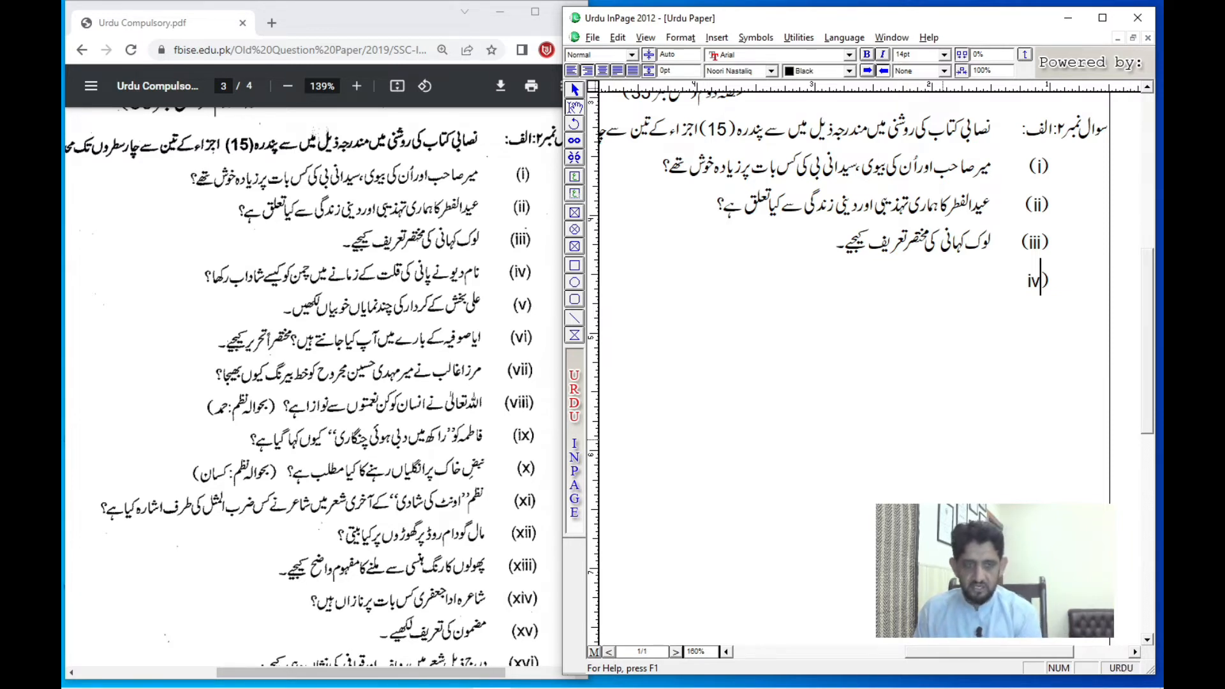
text(()
key(Tab)
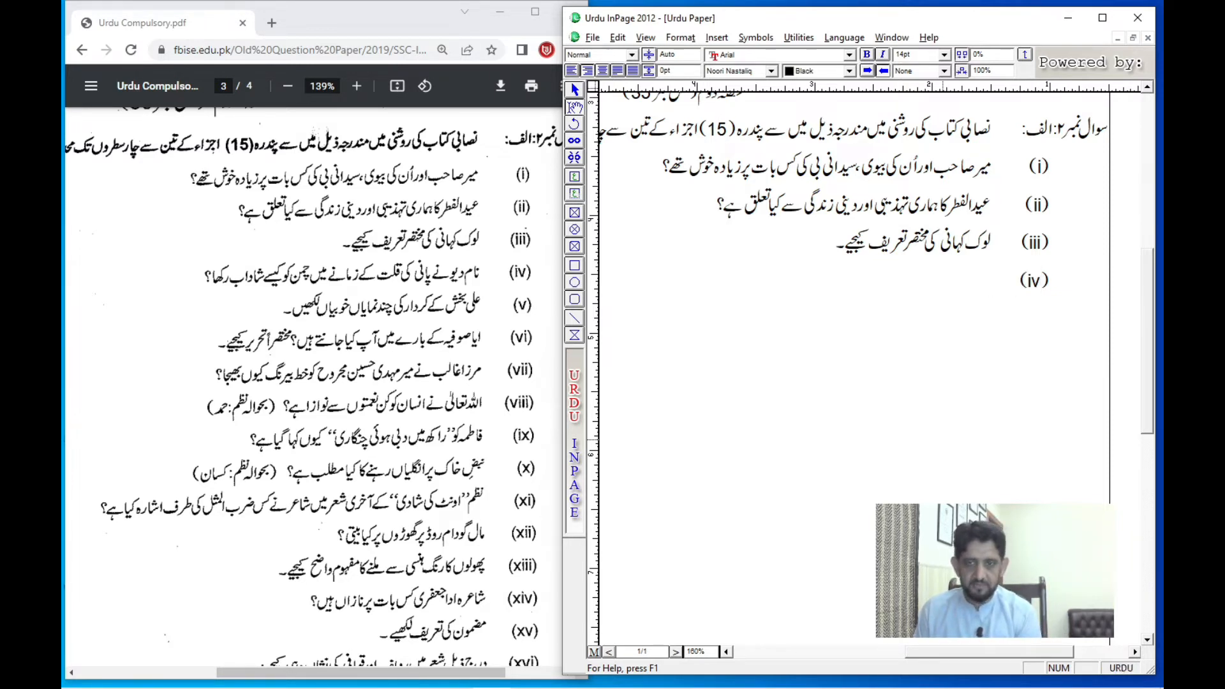
Enter part (iv)'s question from the source paper, beginning "نام دیو نے پانی کی قلت کے زمانے"
text(نام دیو)
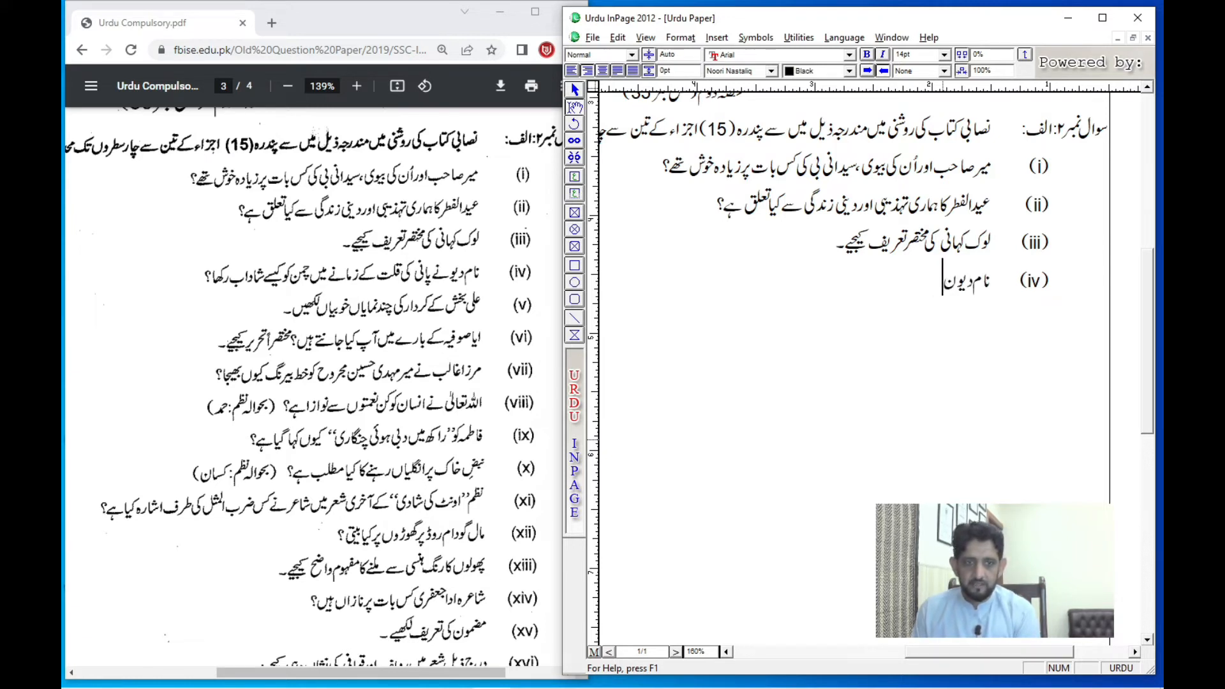
text( نے)
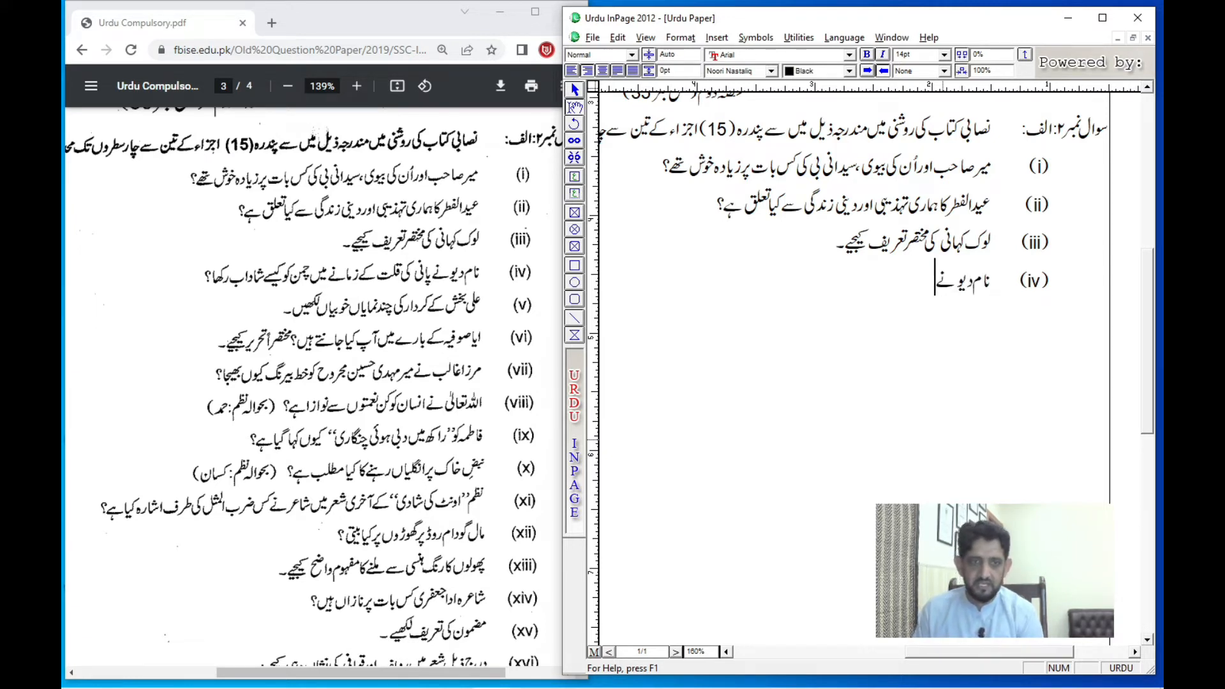
text( پانی کی قل)
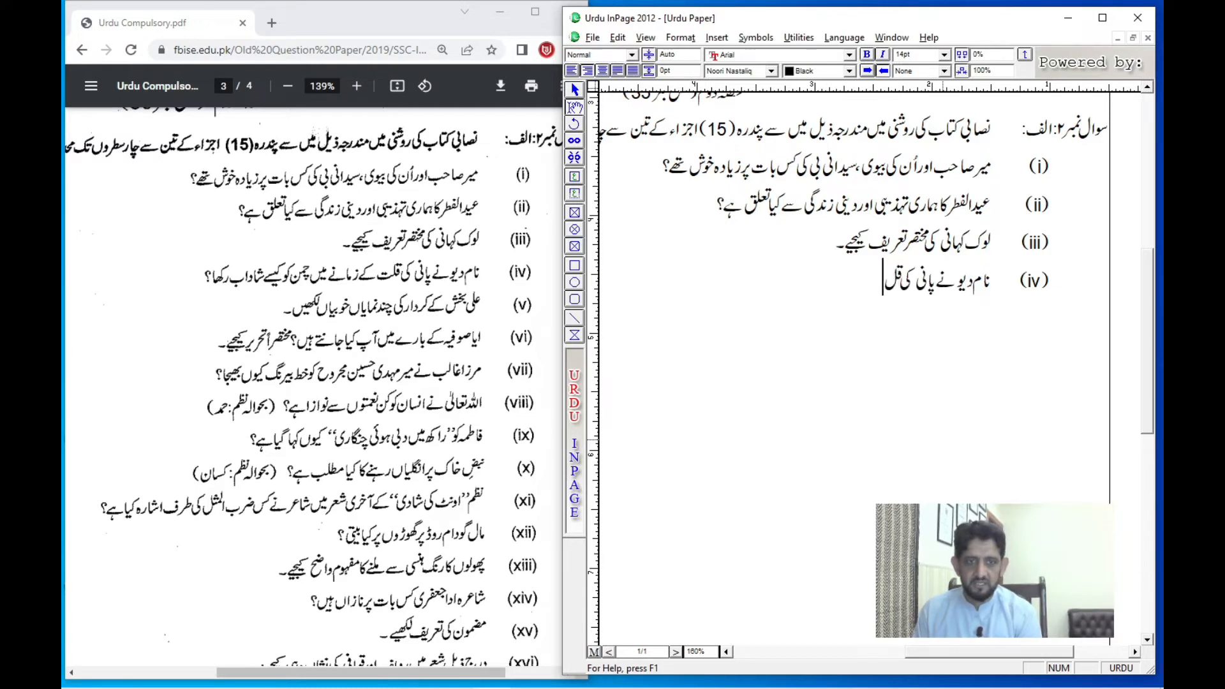
text(ت کے زمانے)
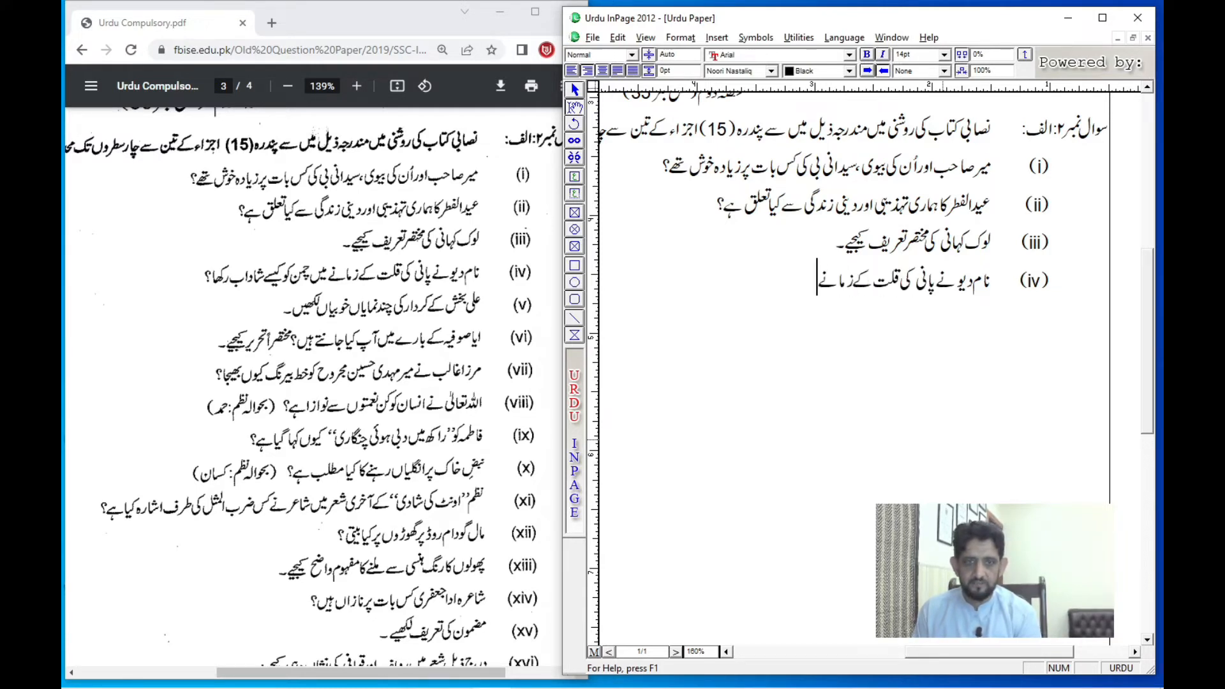
key(BackSpace)
key(BackSpace)
key(BackSpace)
key(BackSpace)
key(BackSpace)
key(BackSpace)
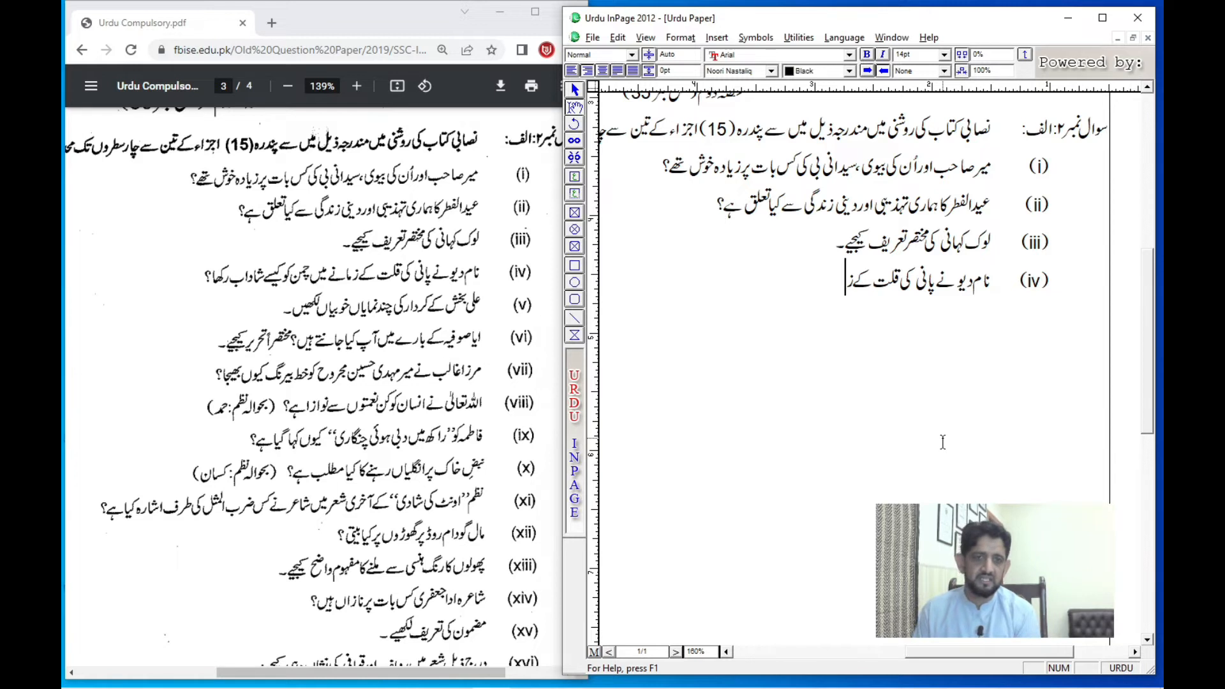
key(BackSpace)
key(BackSpace)
key(BackSpace)
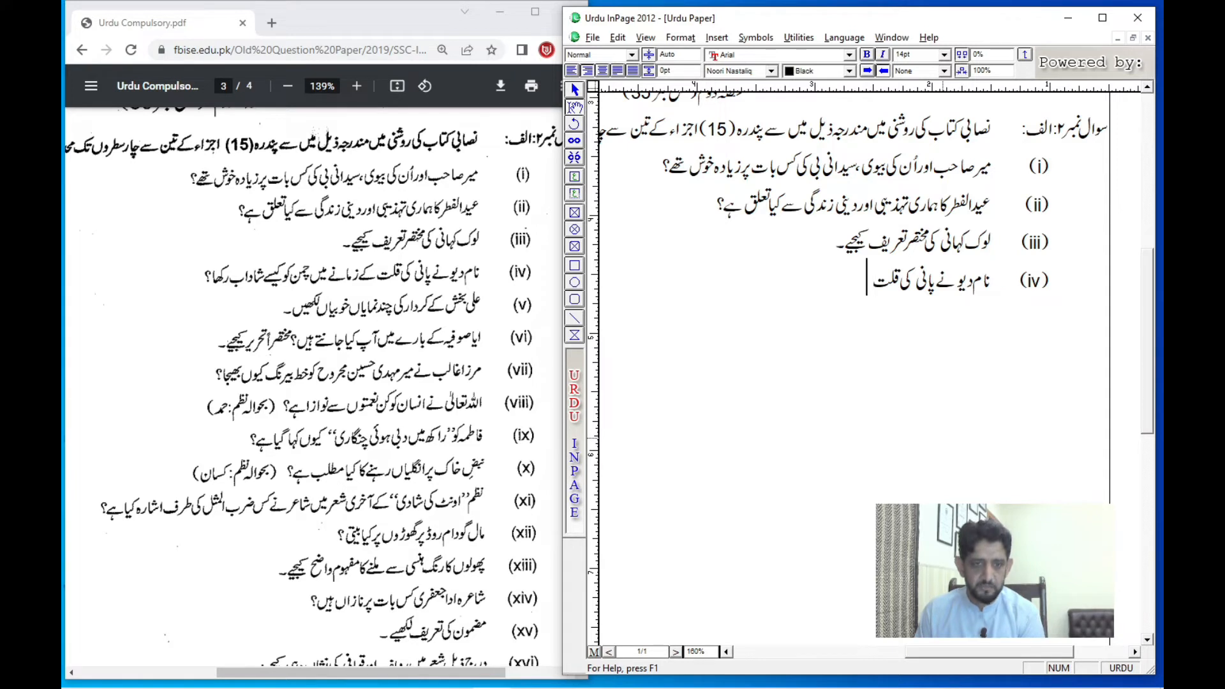
text(کے)
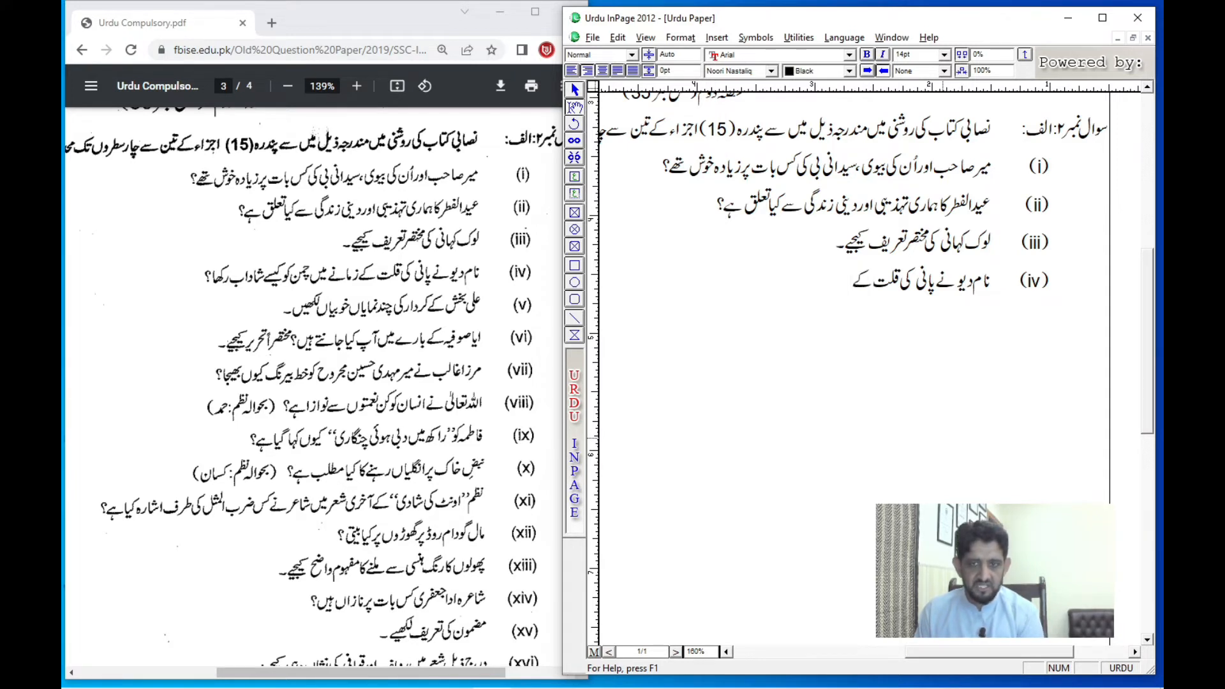
text( زم)
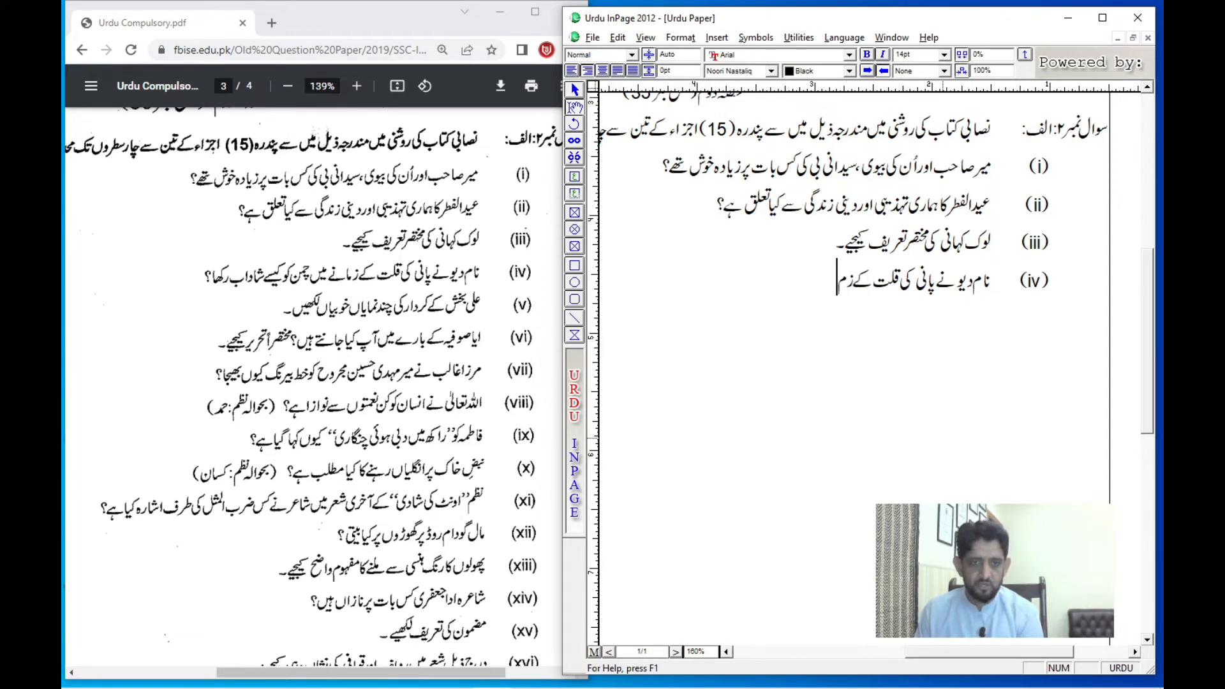
text(انے م)
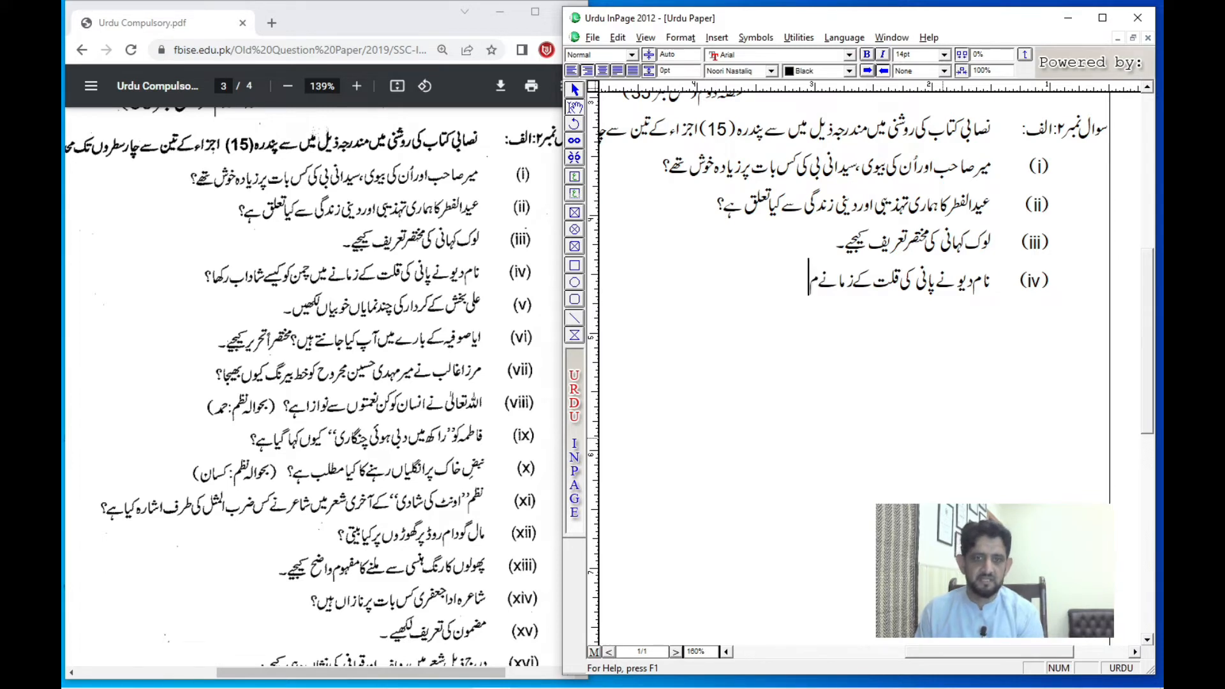
Complete question (iv) with "میں چمن کو کیسے شاداب رکھا؟" and start a new line
text(یں چمن)
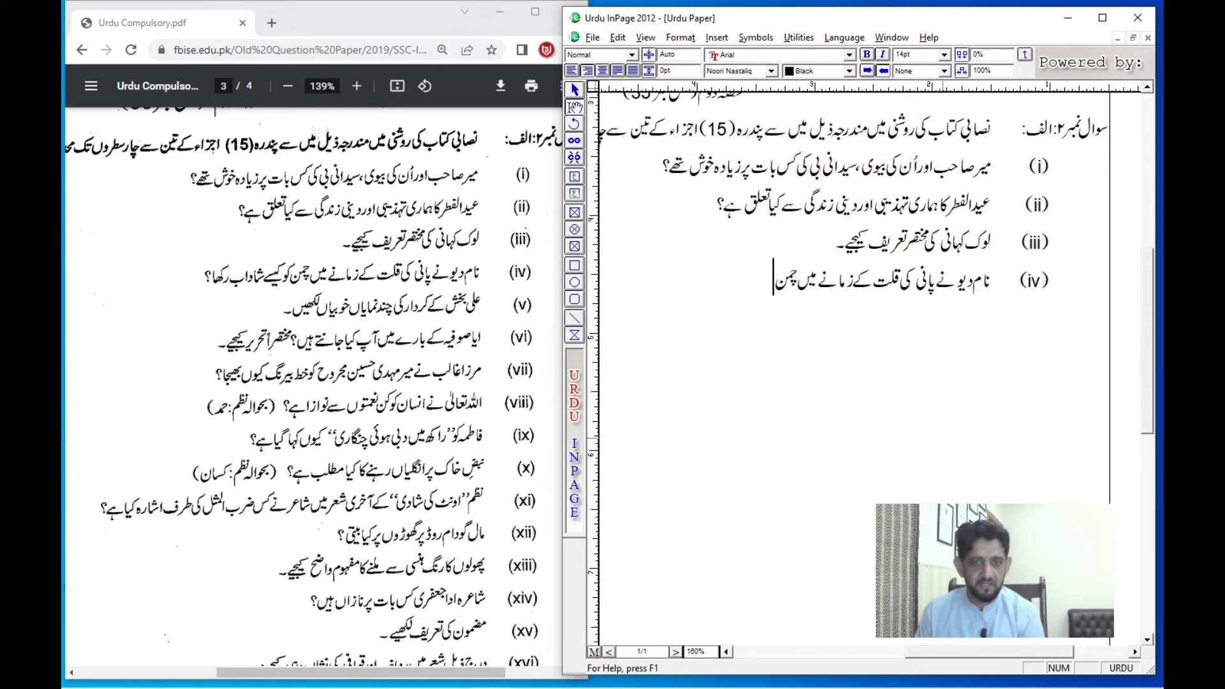
text( کو کیسے)
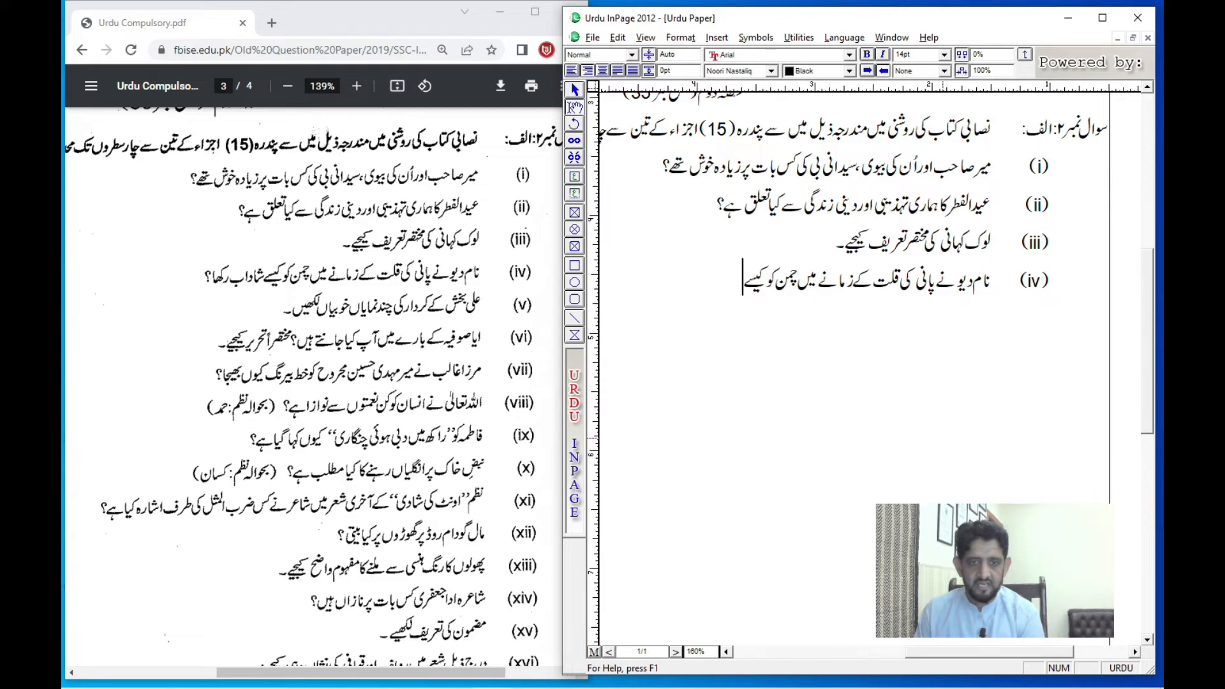
text( ش)
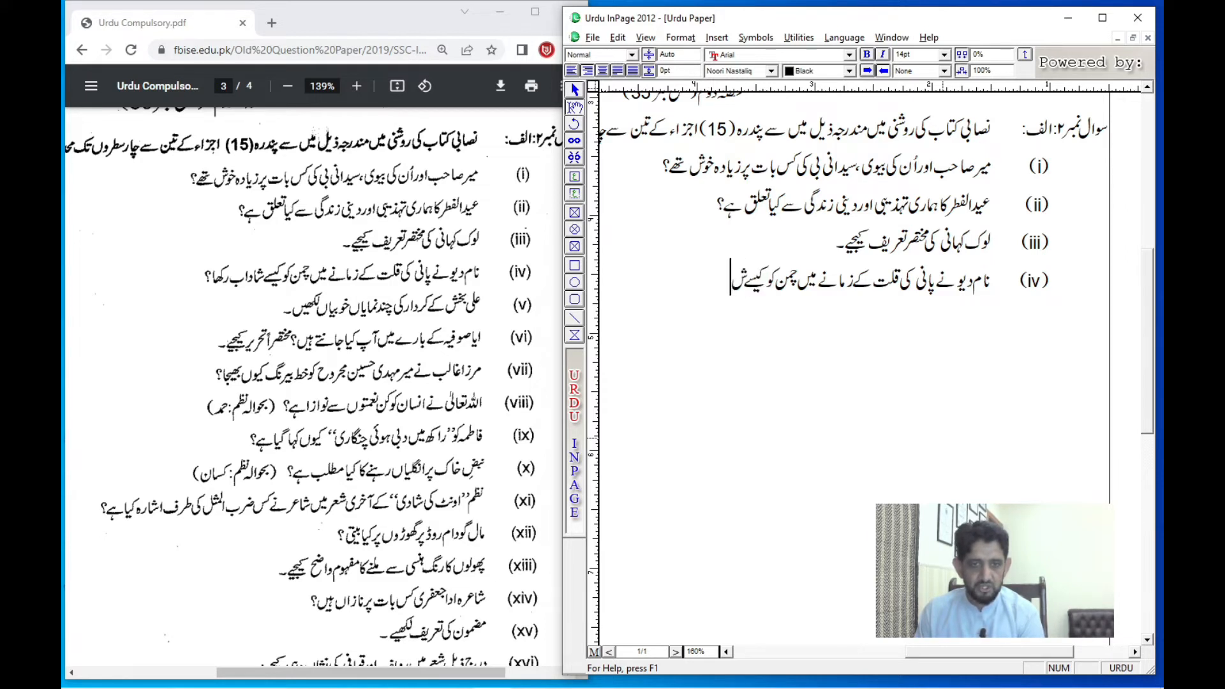
text(اداب)
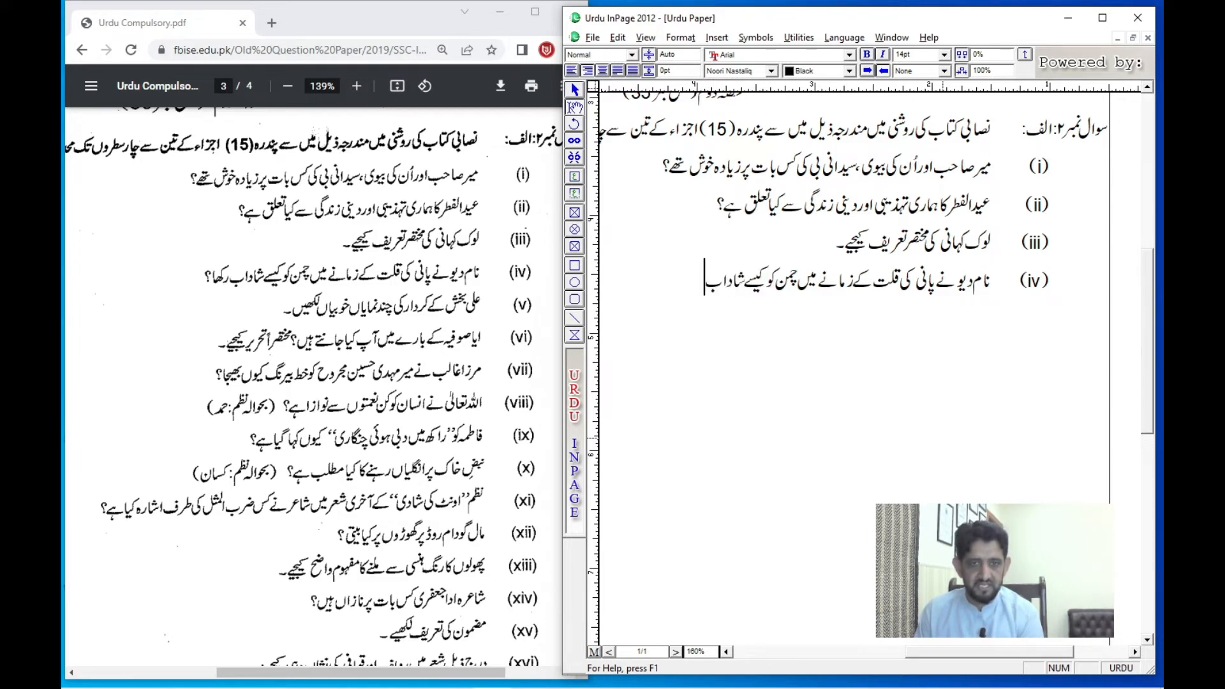
text( رکھا)
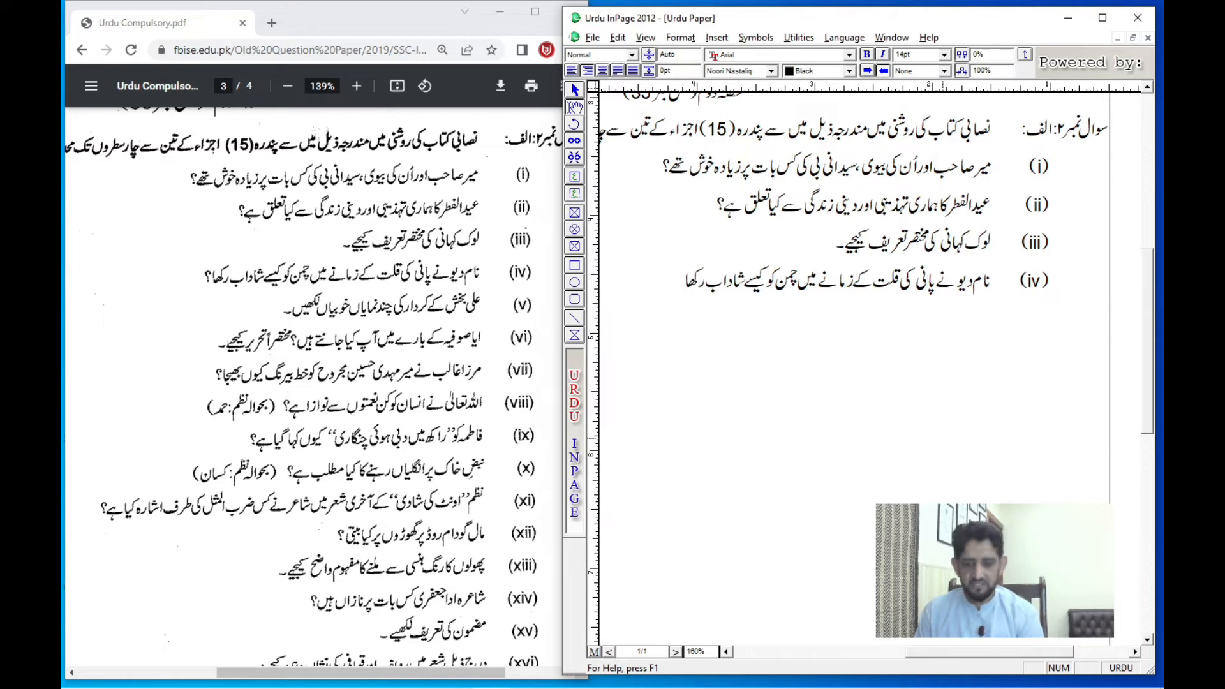
text(؟)
key(Return)
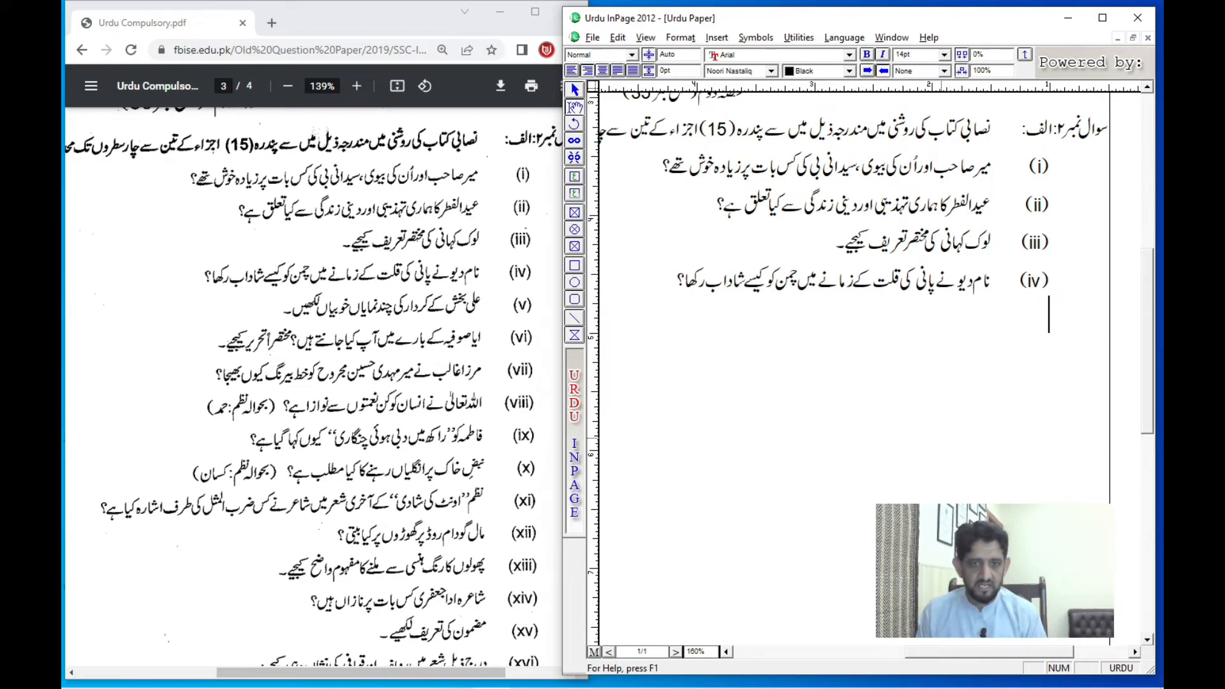
Number the new line "(v)", entering the numeral in English and returning to Urdu for the question text
text(()
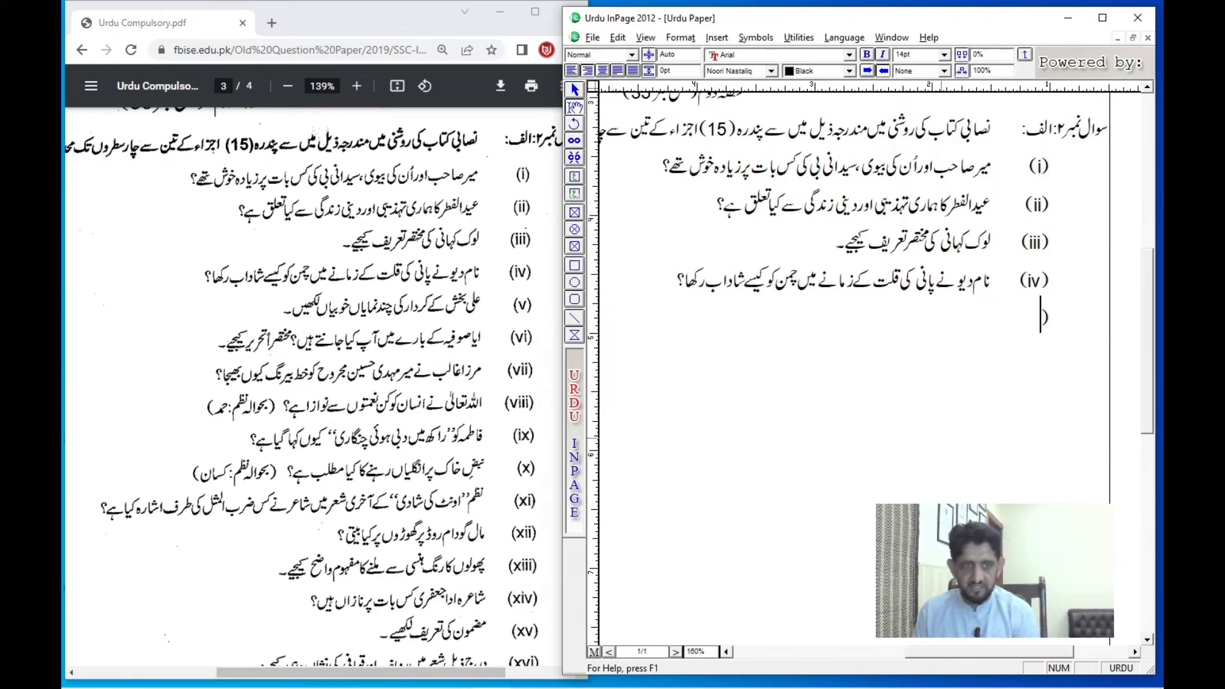
key(ctrl+space)
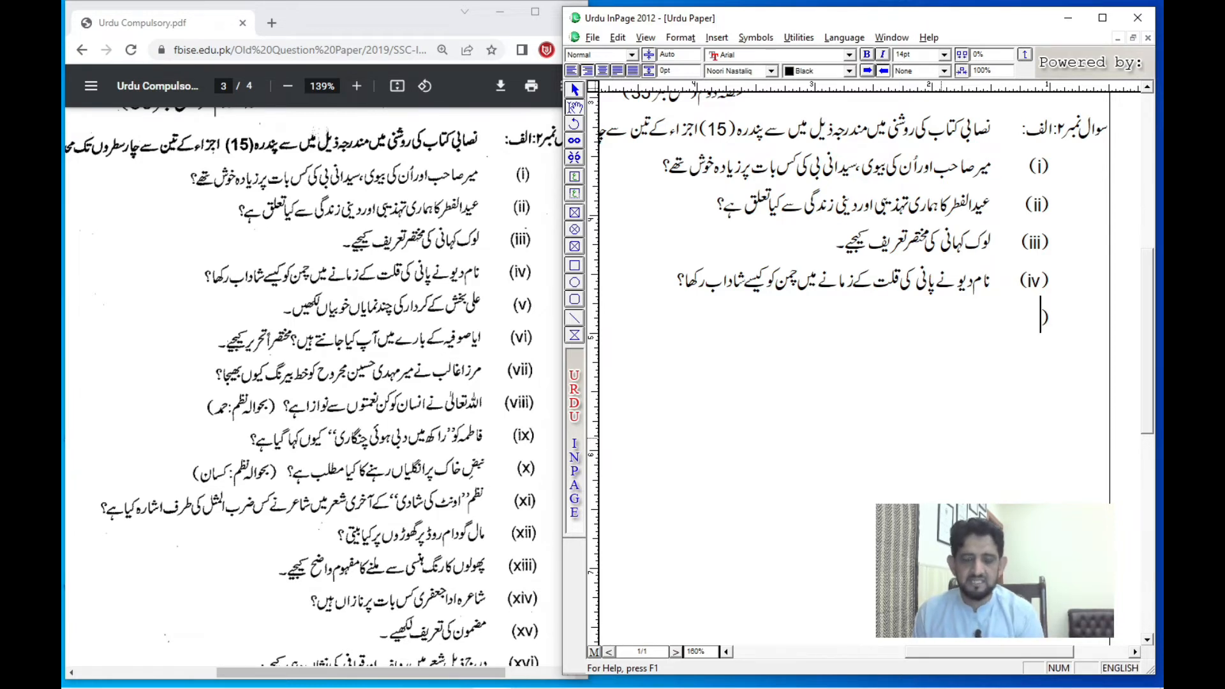
text(v)
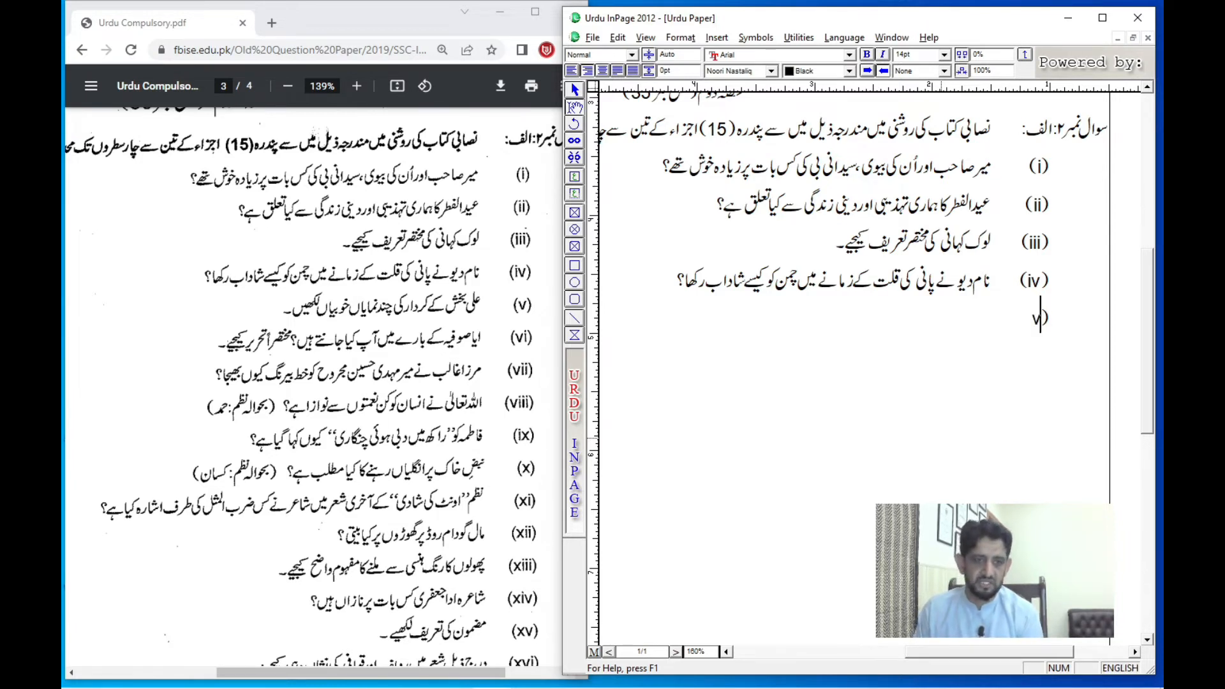
key(ctrl+space)
text() )
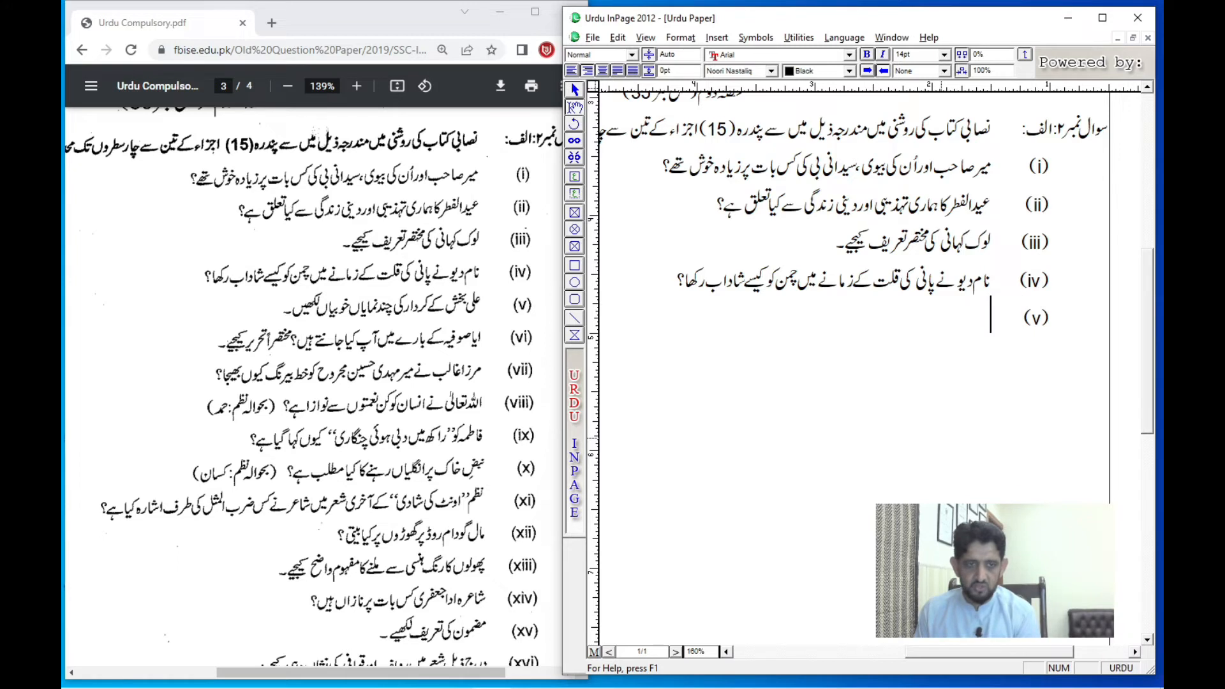
Write question (v) as "علی بخش کے کردار کی چند نمایاں خوبیاں لکھیں۔" and start a new line
text(علی بخ)
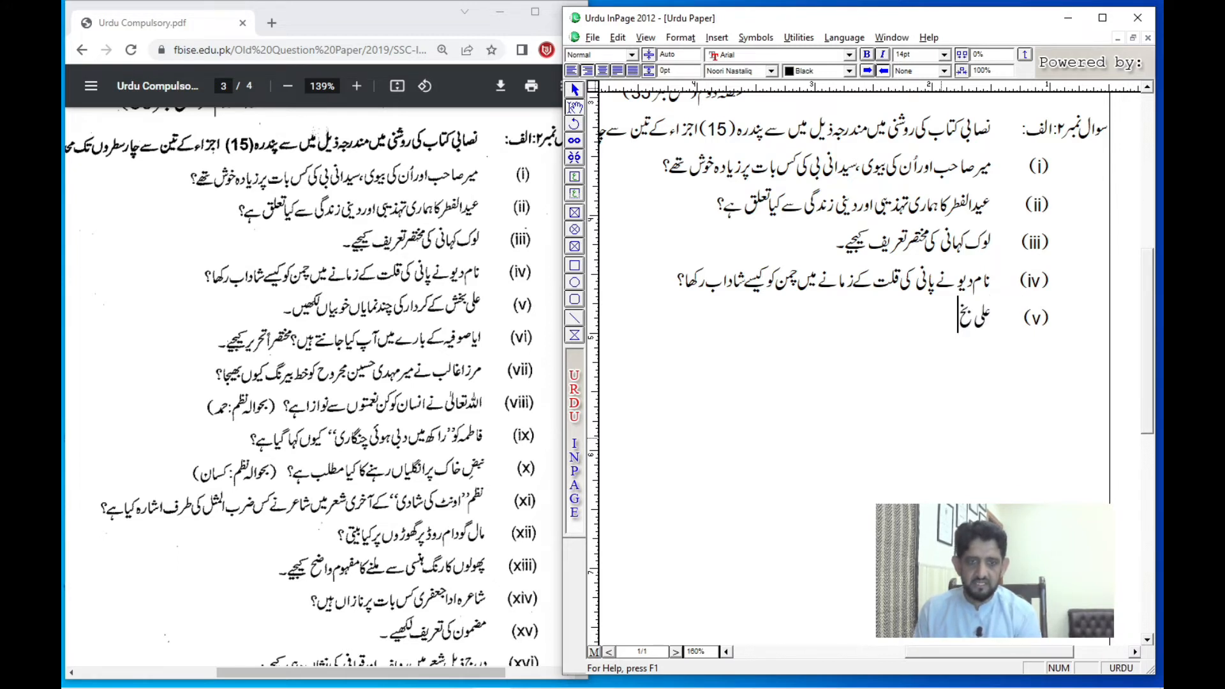
text(ش کے کر)
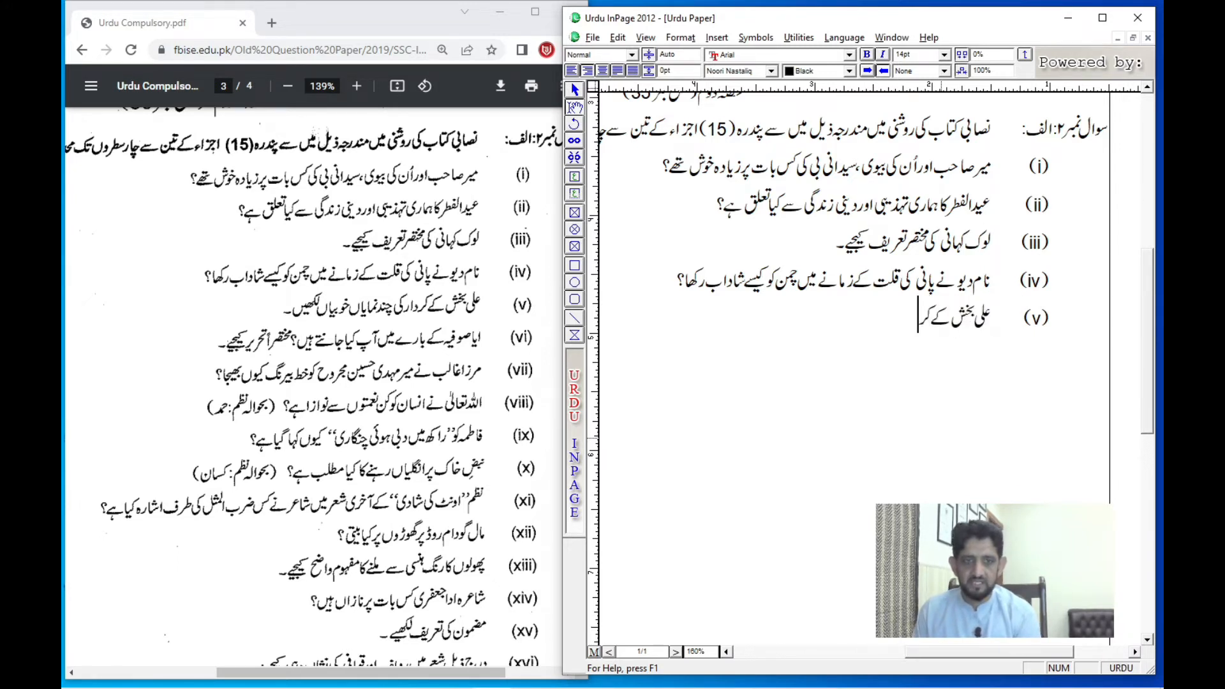
text(دار کی چند)
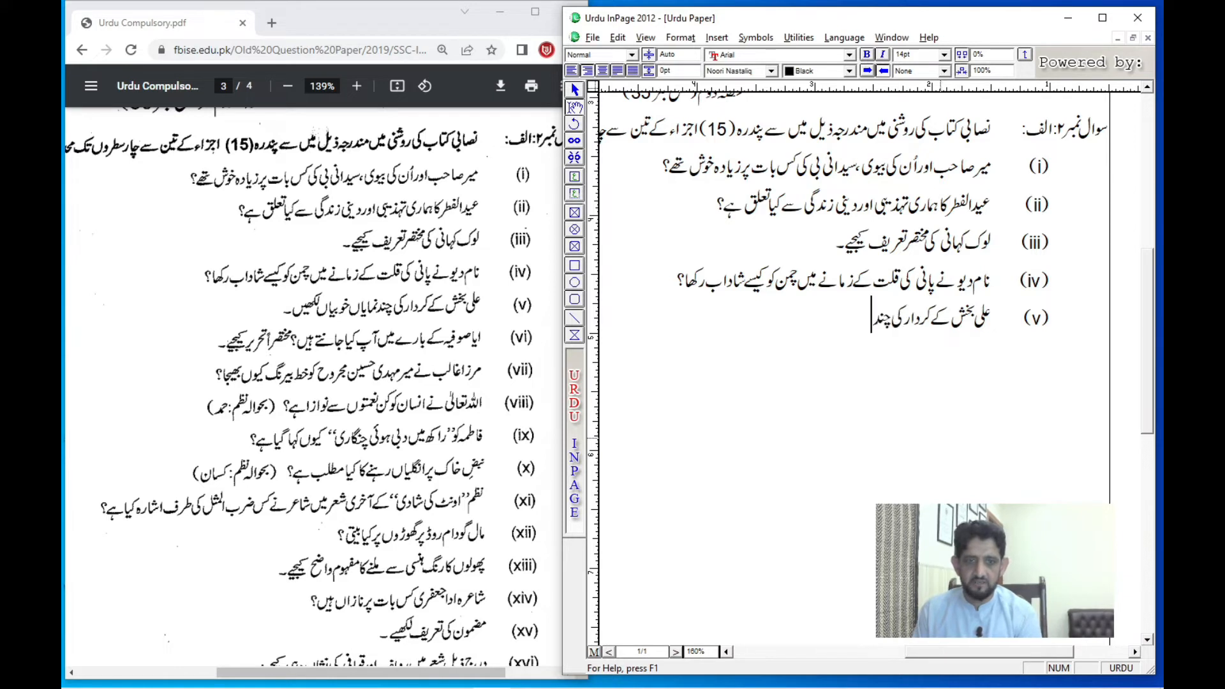
text( نمایاں)
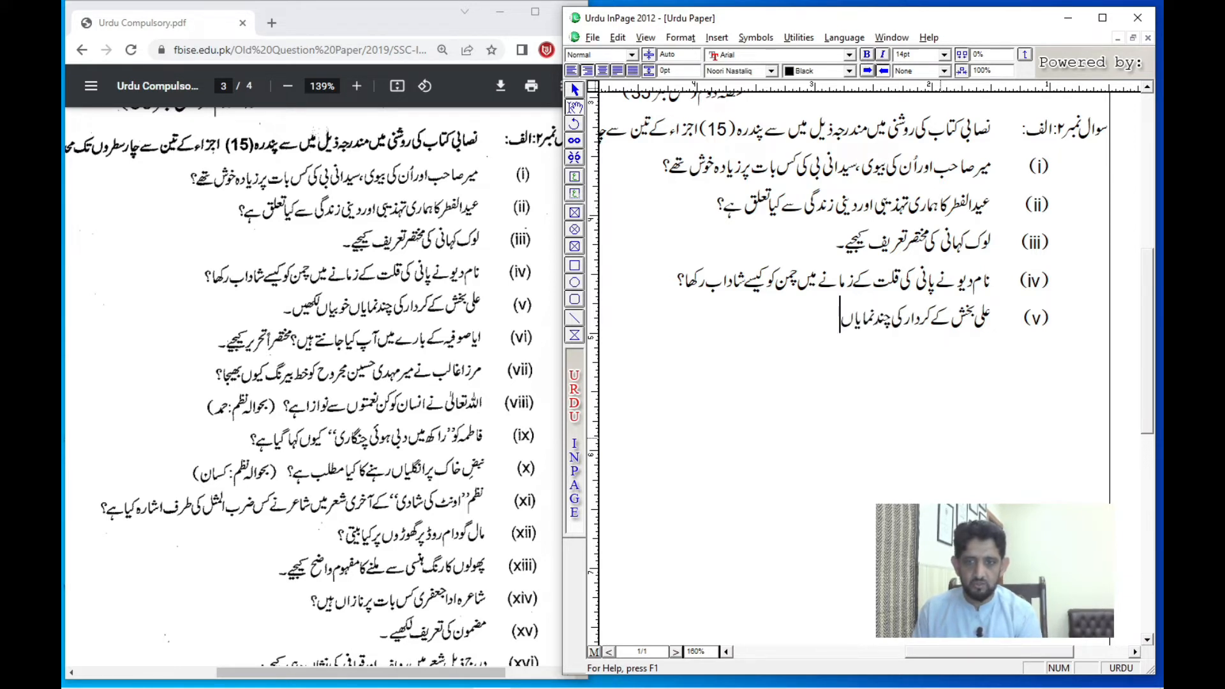
text( خوبیاں ل)
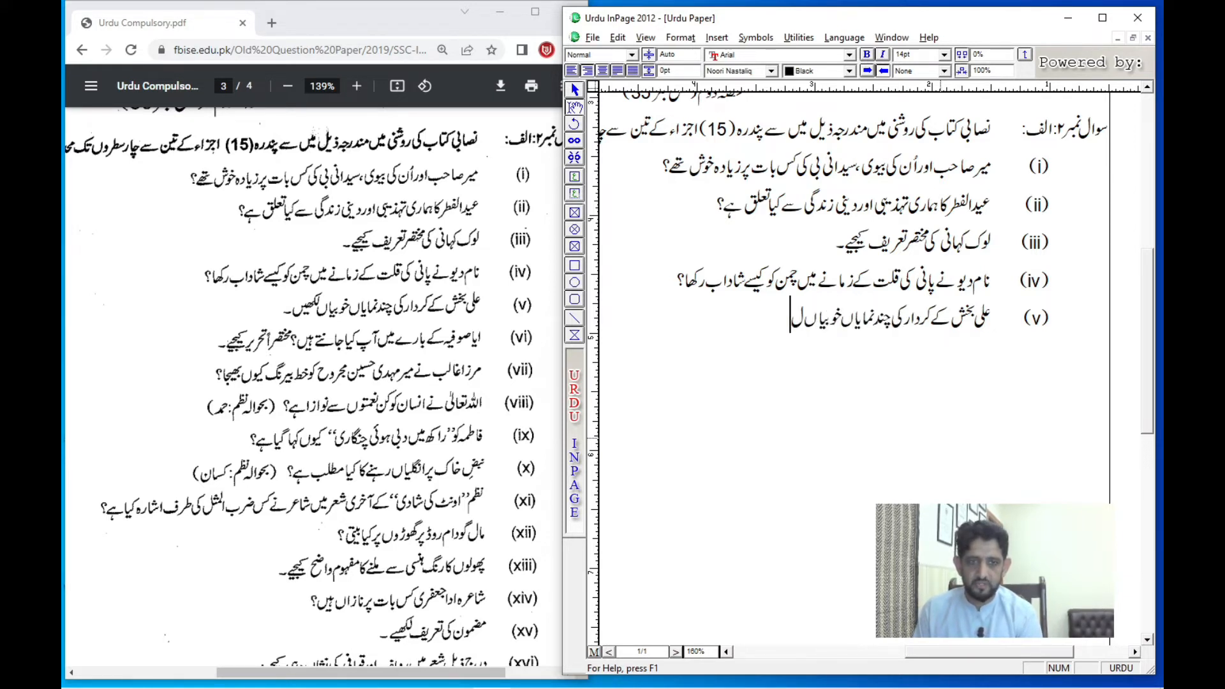
text(کھیں۔)
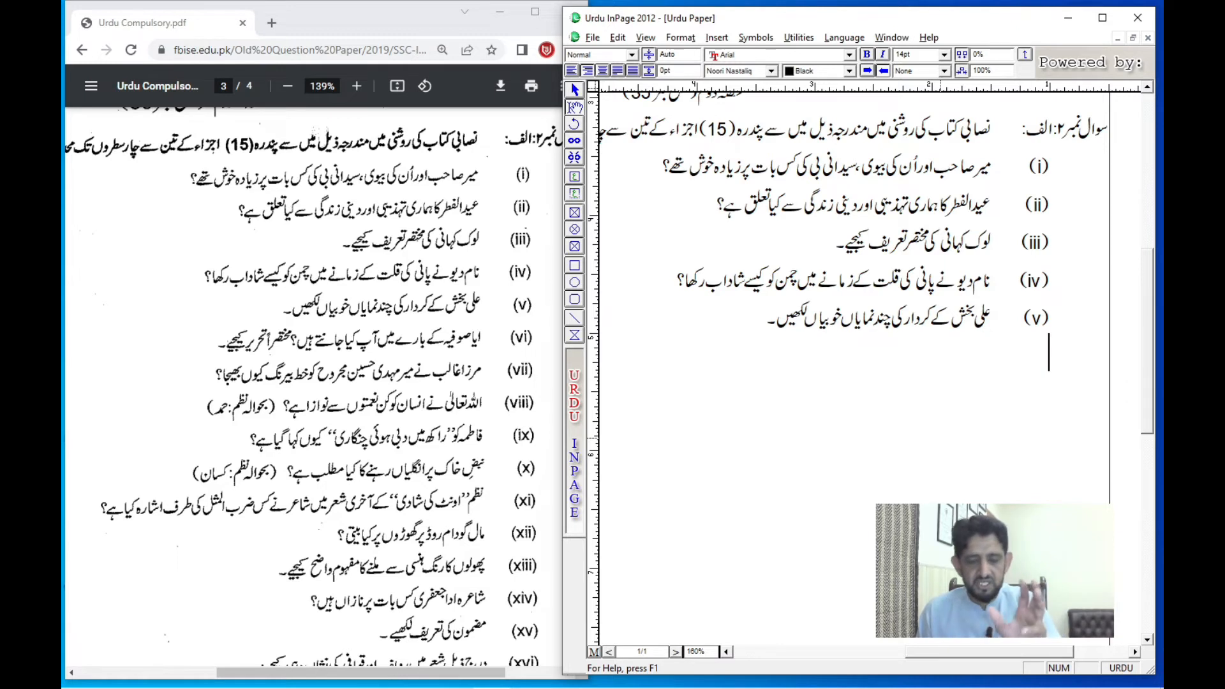
key(Return)
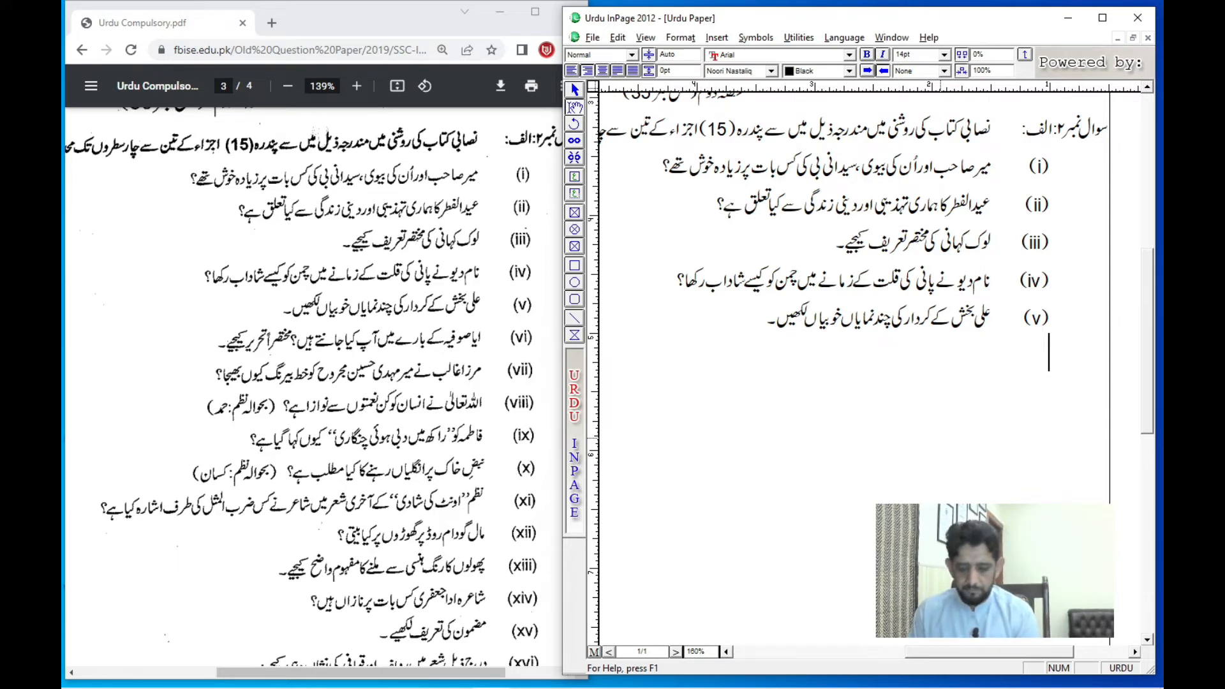
Number the new line "(vi)" with an English numeral, return to Urdu and align to the question text position
text(()
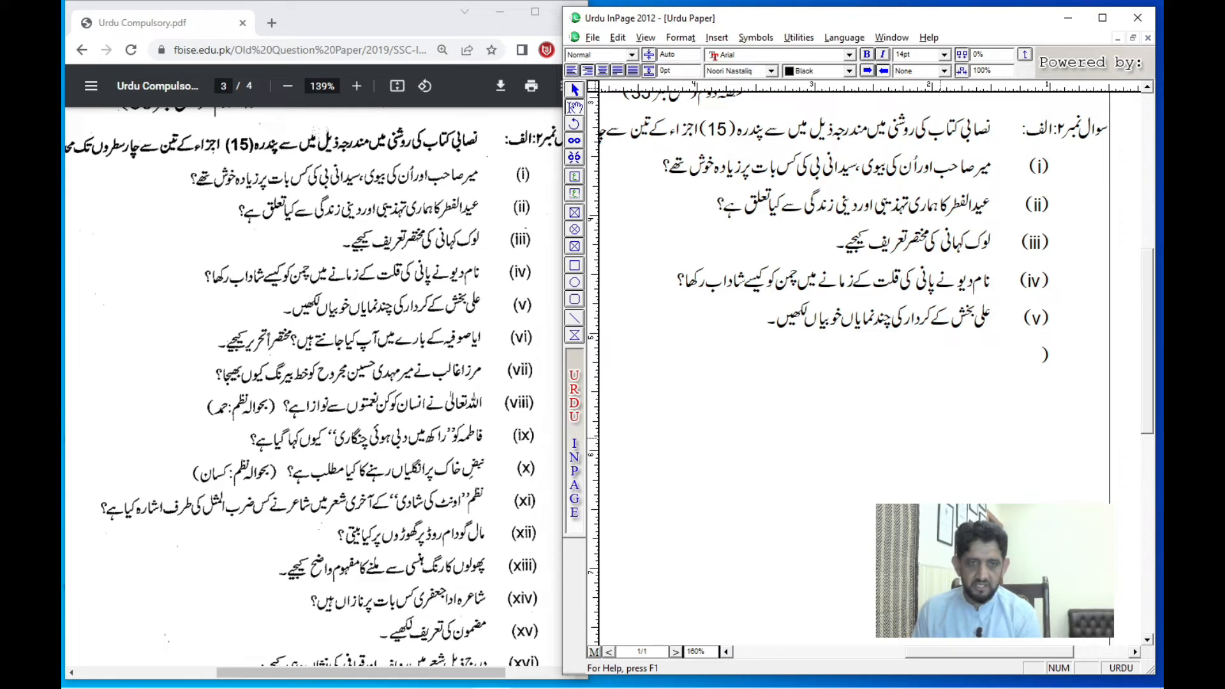
key(ctrl+space)
text(vi)
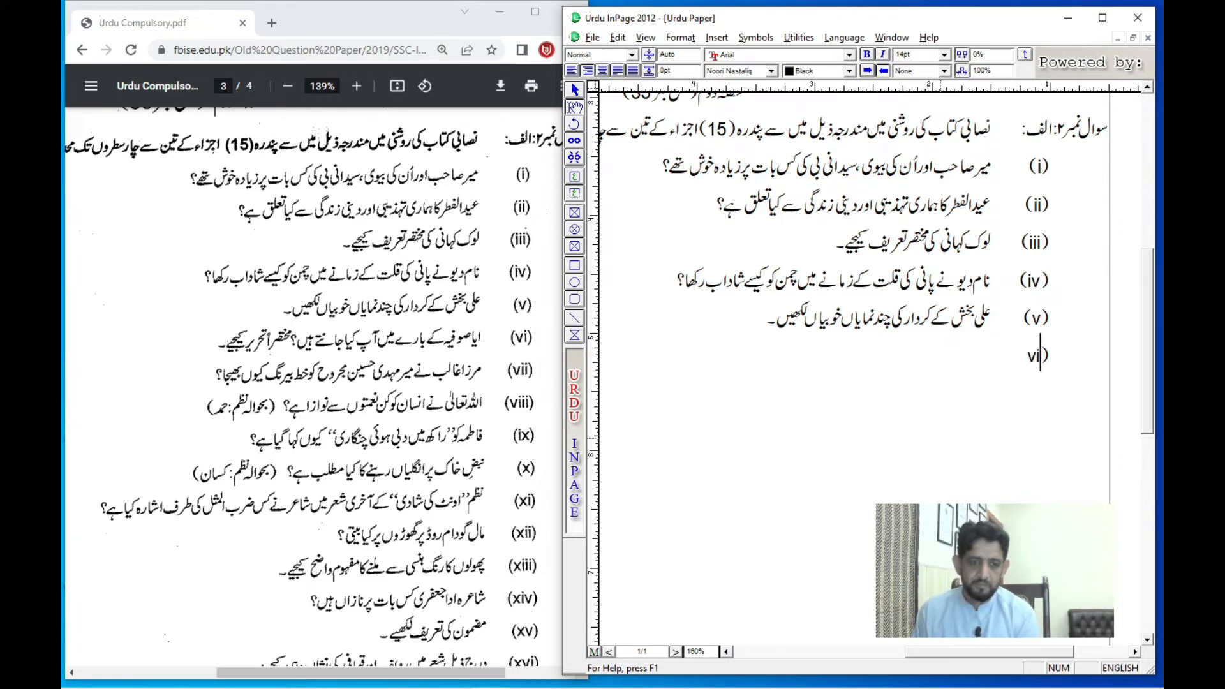
key(ctrl+space)
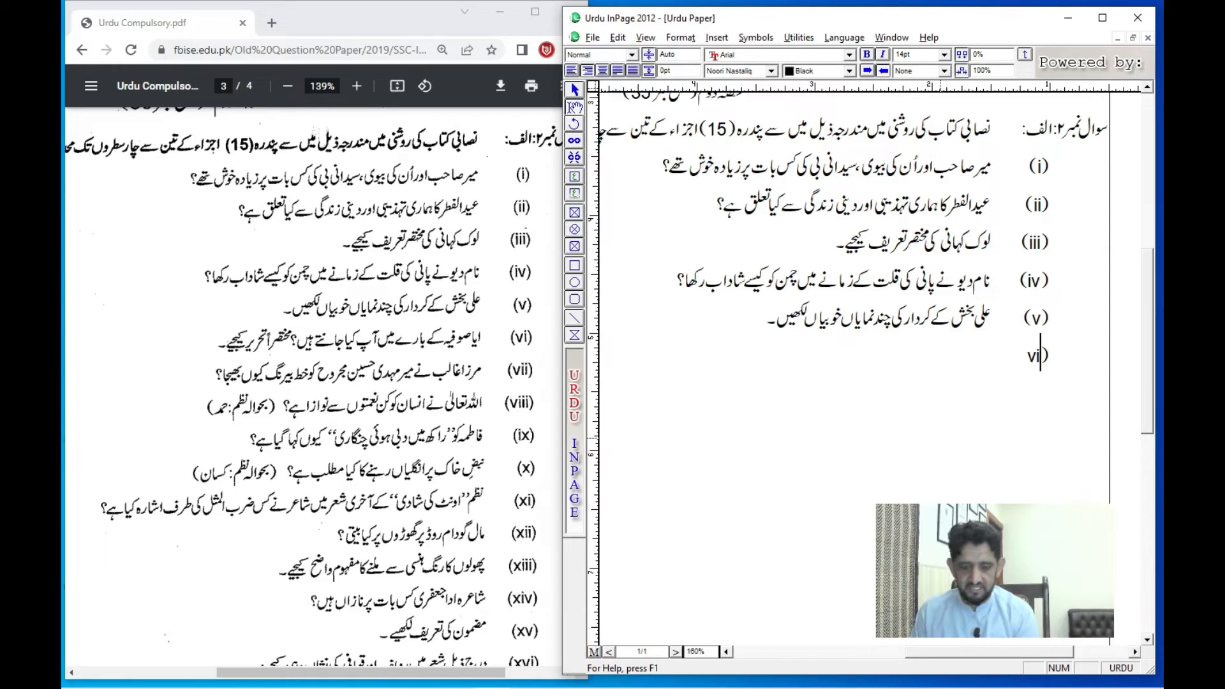
text())
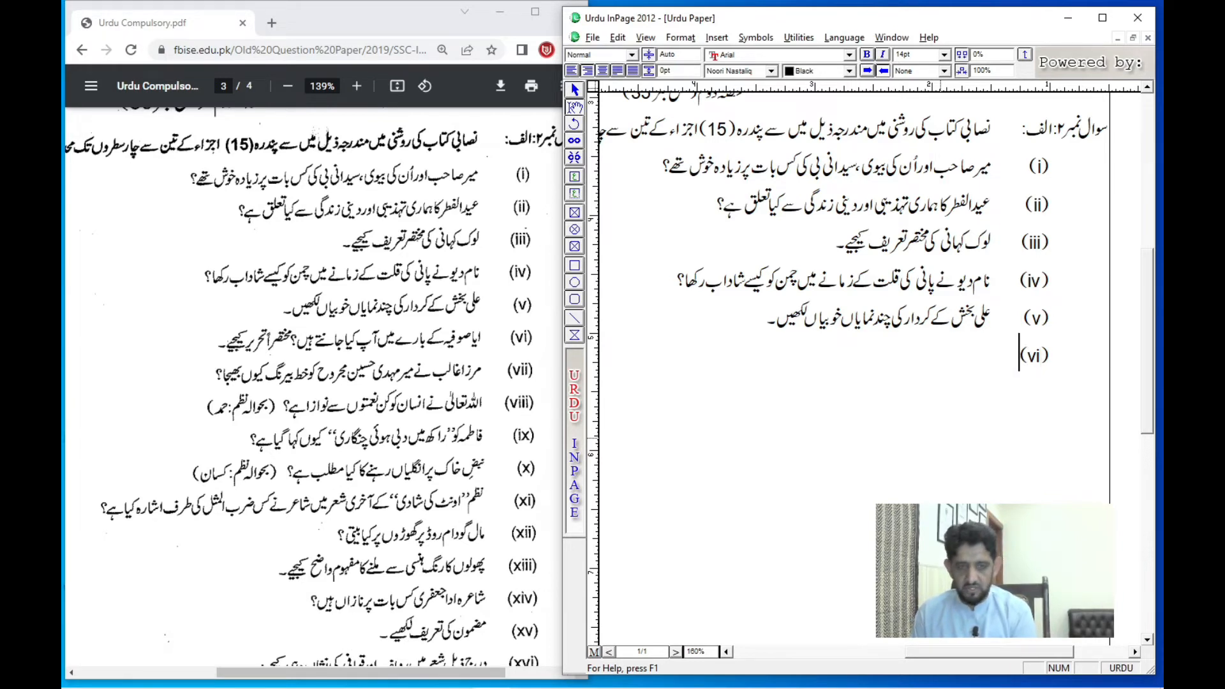
key(Tab)
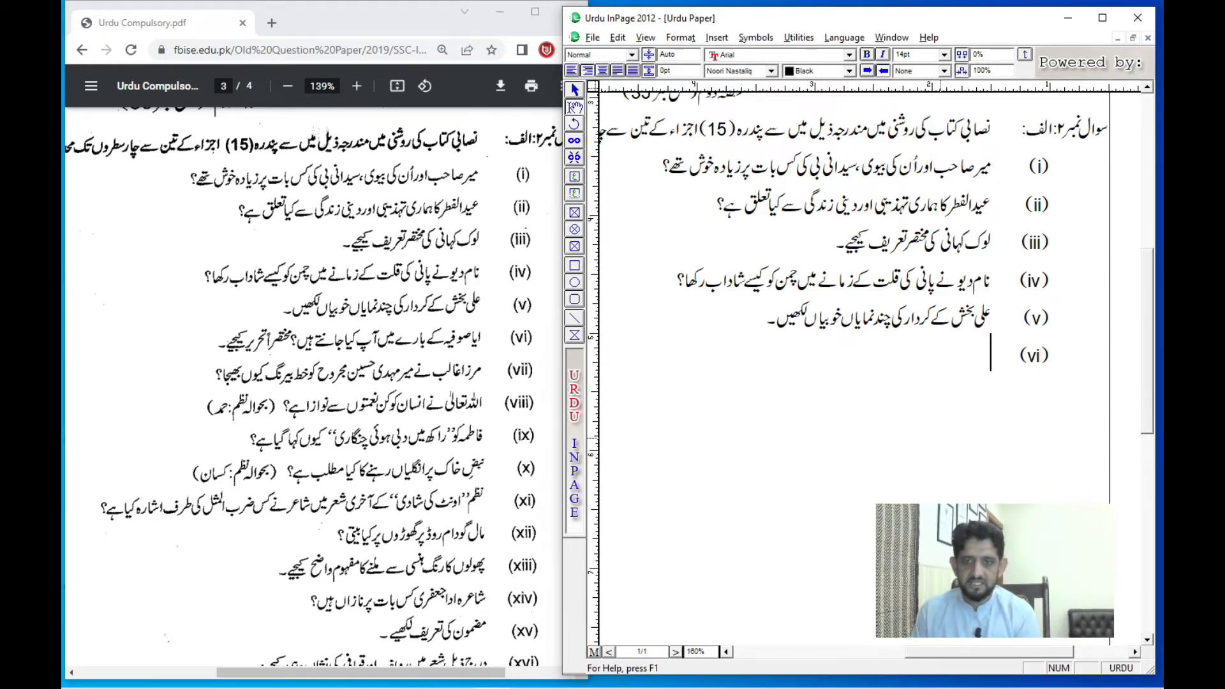
Write the first sentence of question (vi): "ایا صوفیہ کے بارے میں آپ کیا جانتے ہیں؟"
text(ایاز)
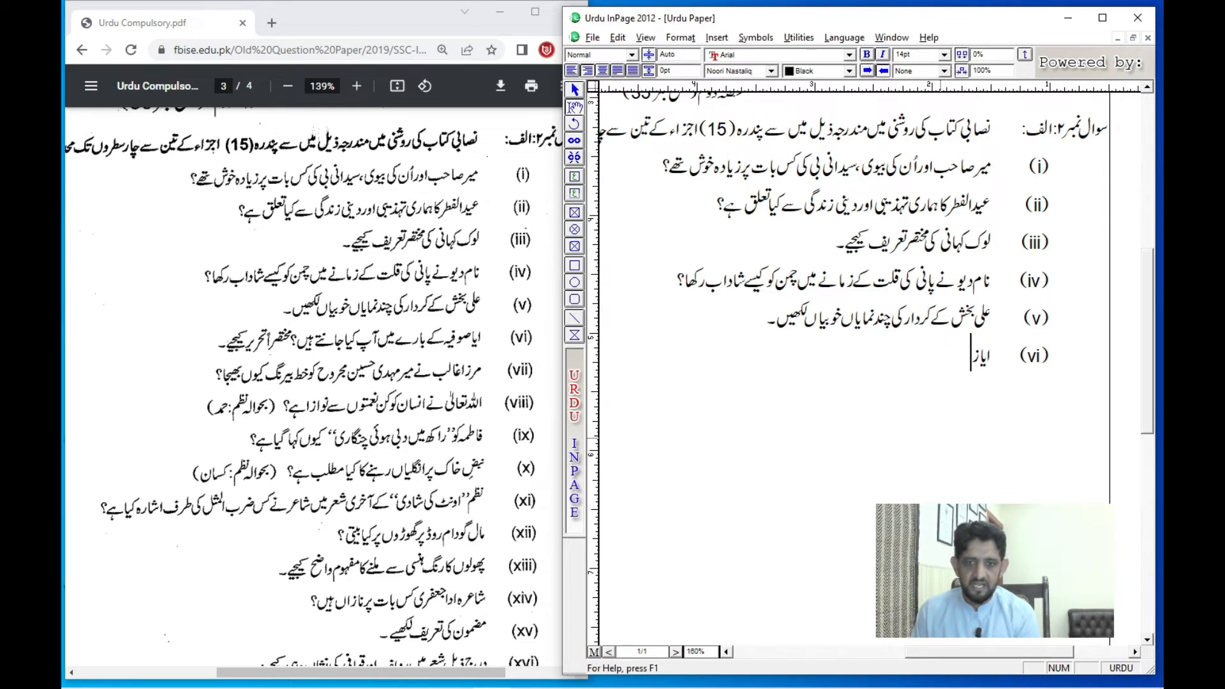
key(BackSpace)
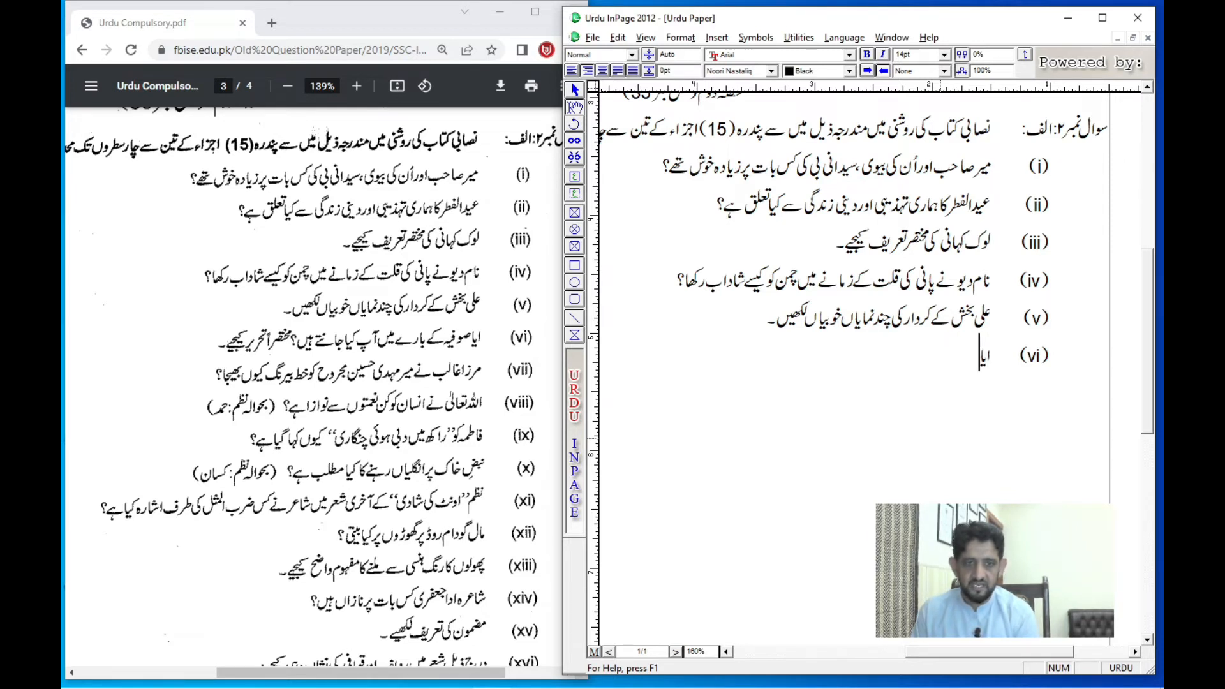
text(صوفیہ)
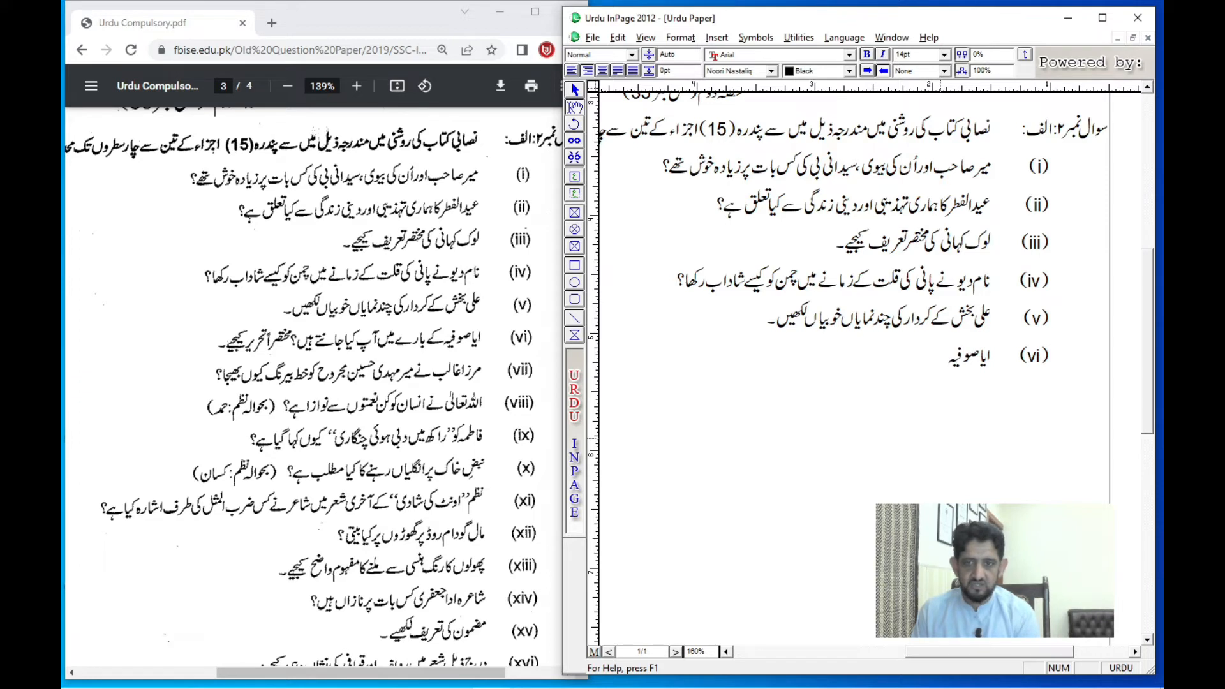
text( کے بارے میں)
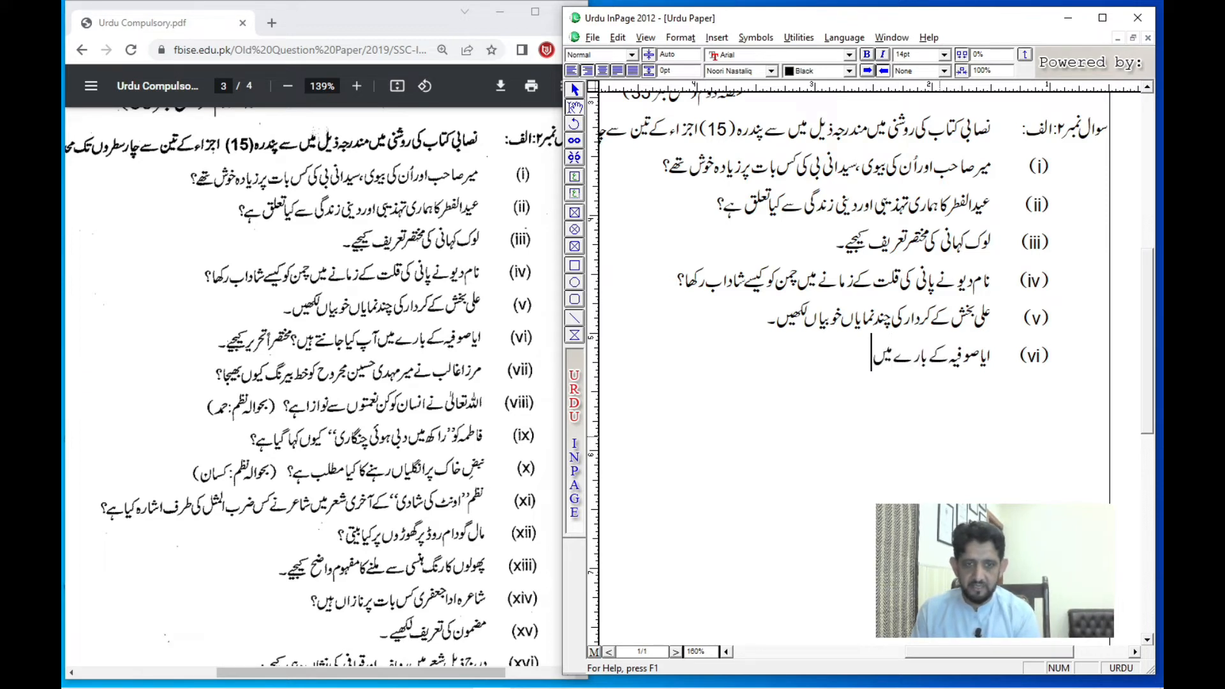
text( آپ کیا جاتے)
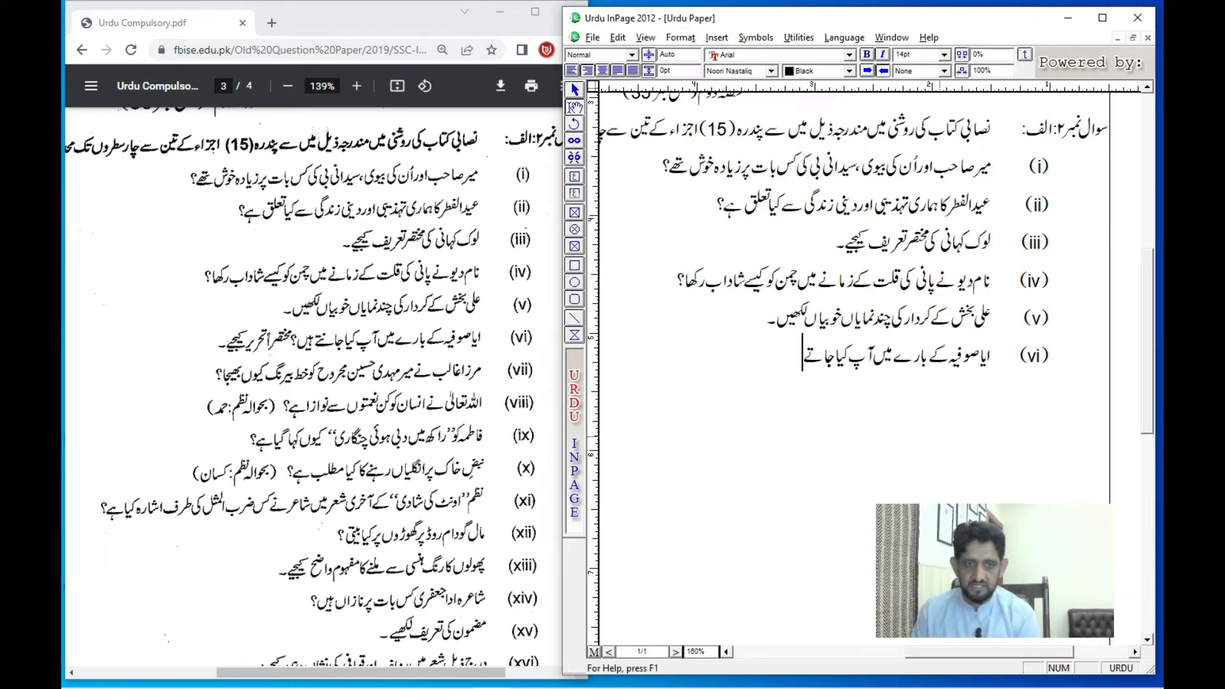
key(BackSpace)
key(BackSpace)
text(نتے ہیں)
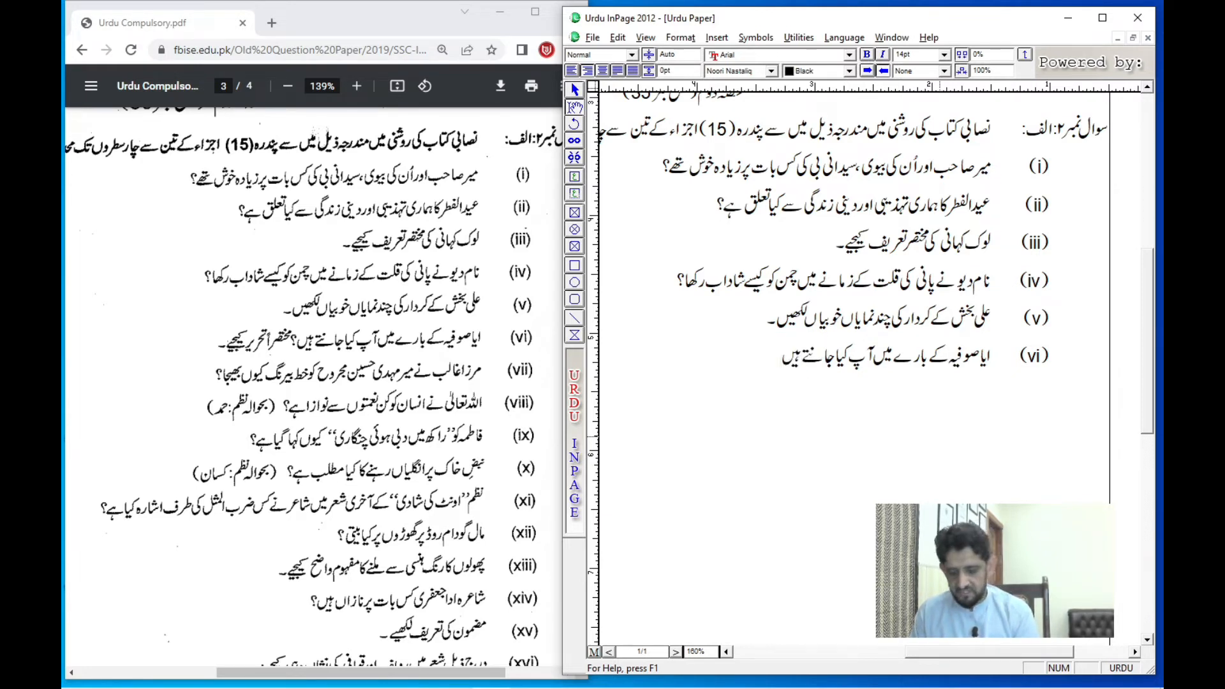
text(؟)
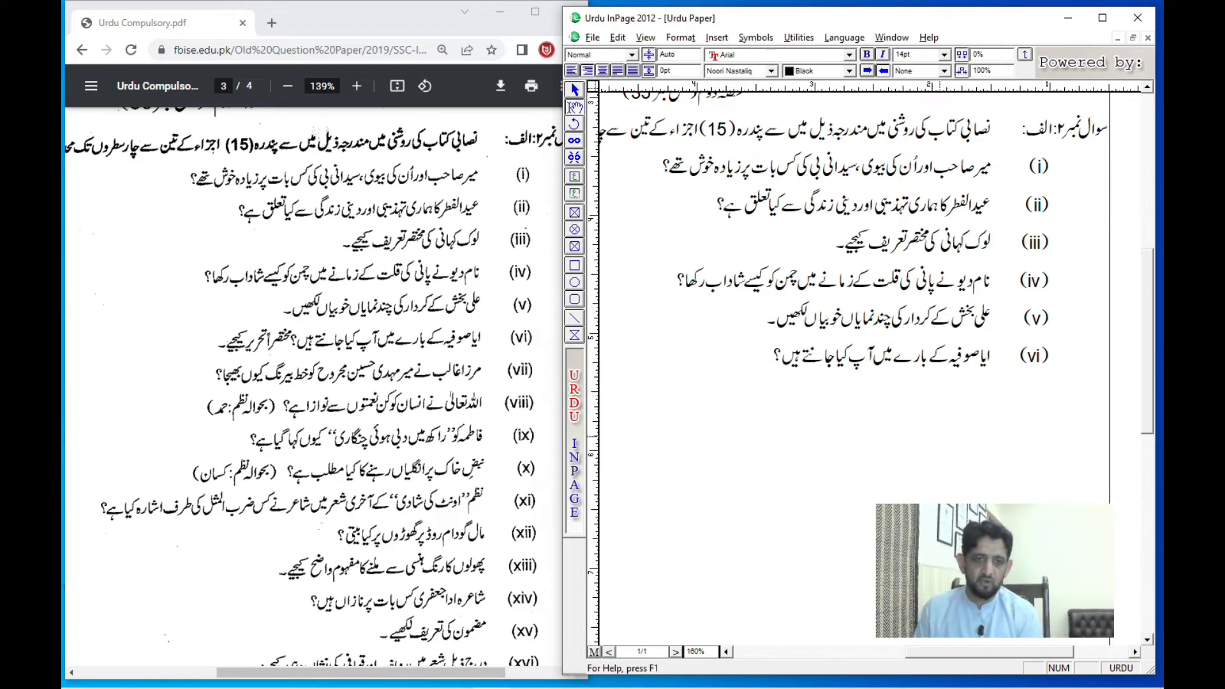
Finish question (vi) with "مختصراً تحریر کیجیے۔" and start a new line
text(مخ)
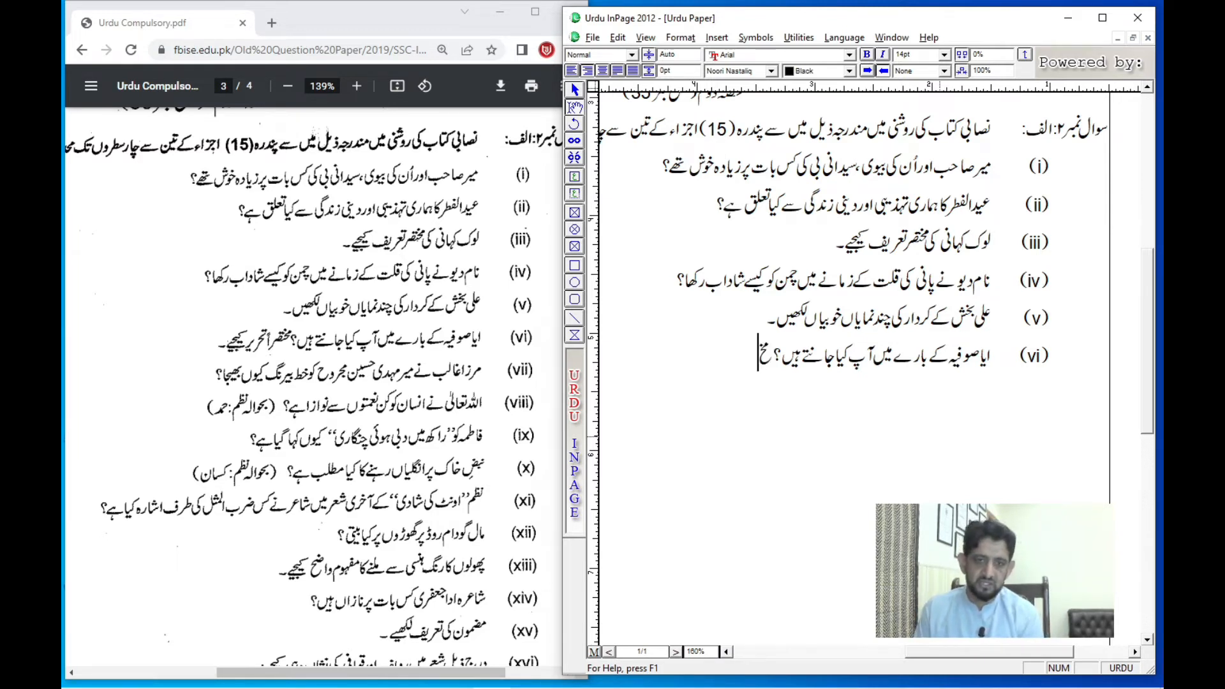
text(تصر)
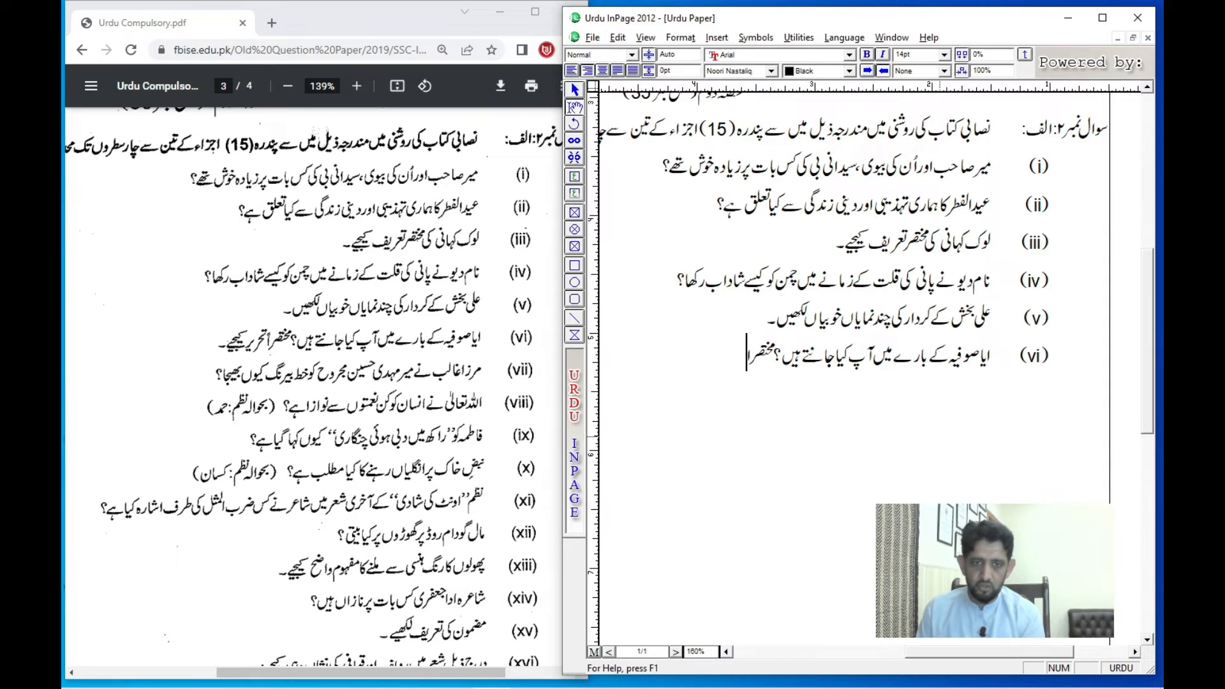
text(اً)
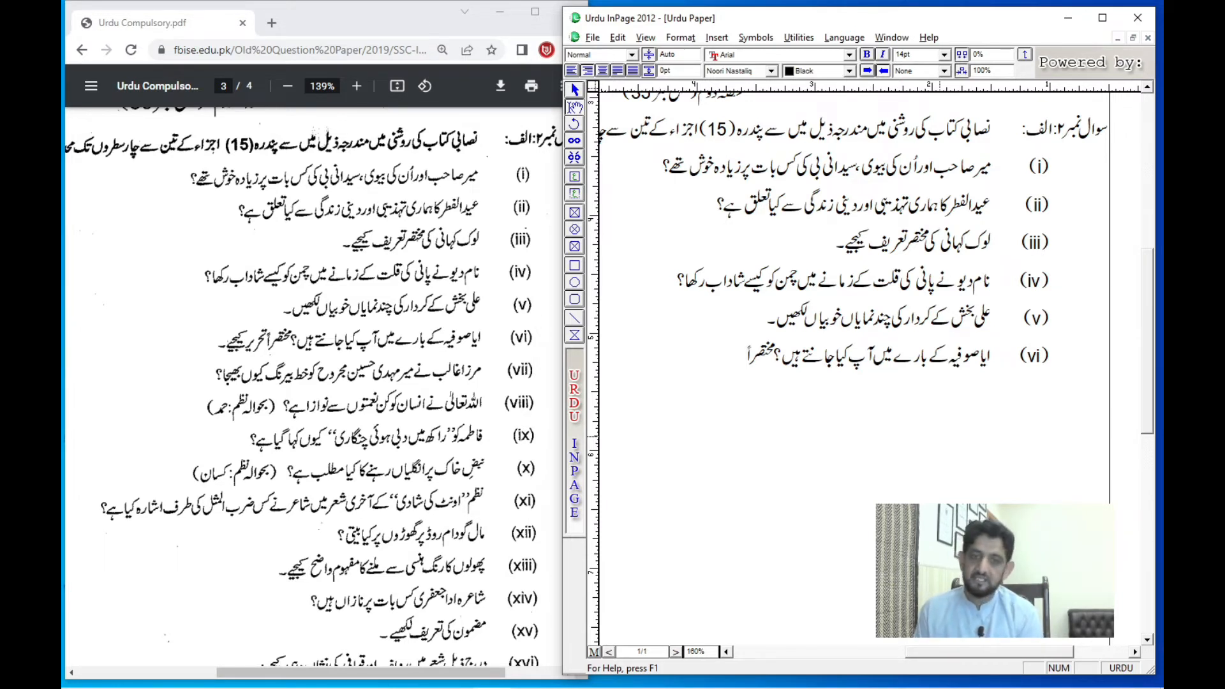
text(تحر)
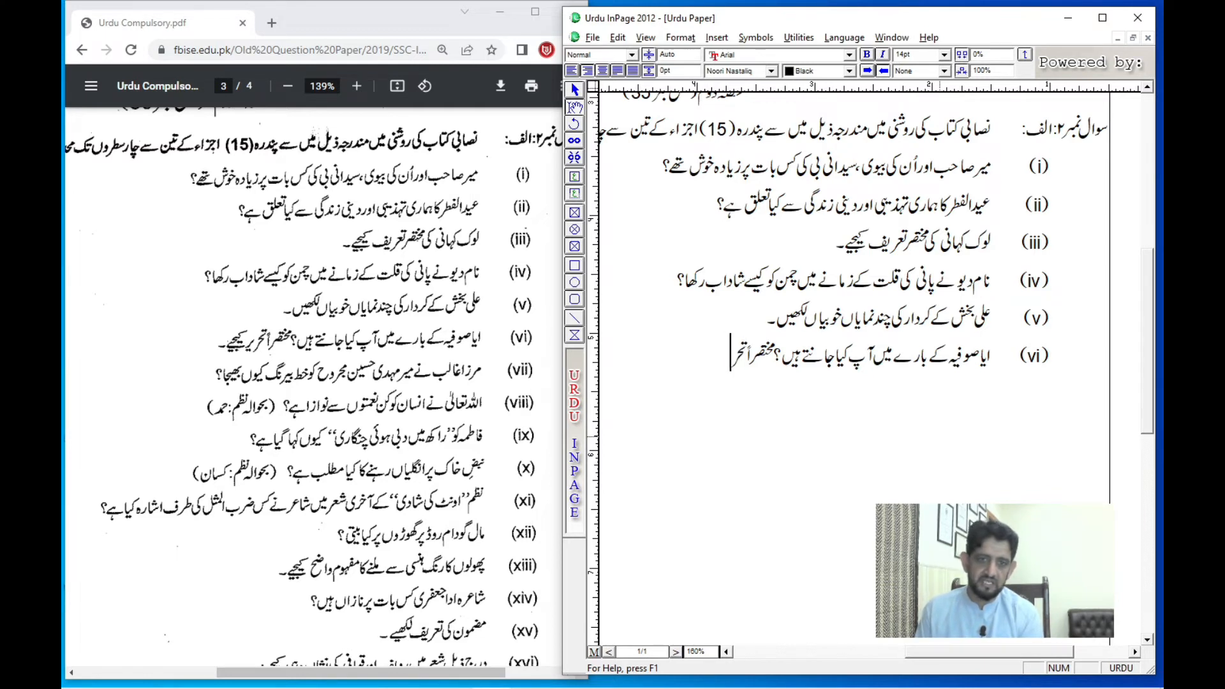
text(یر کیجیے۔)
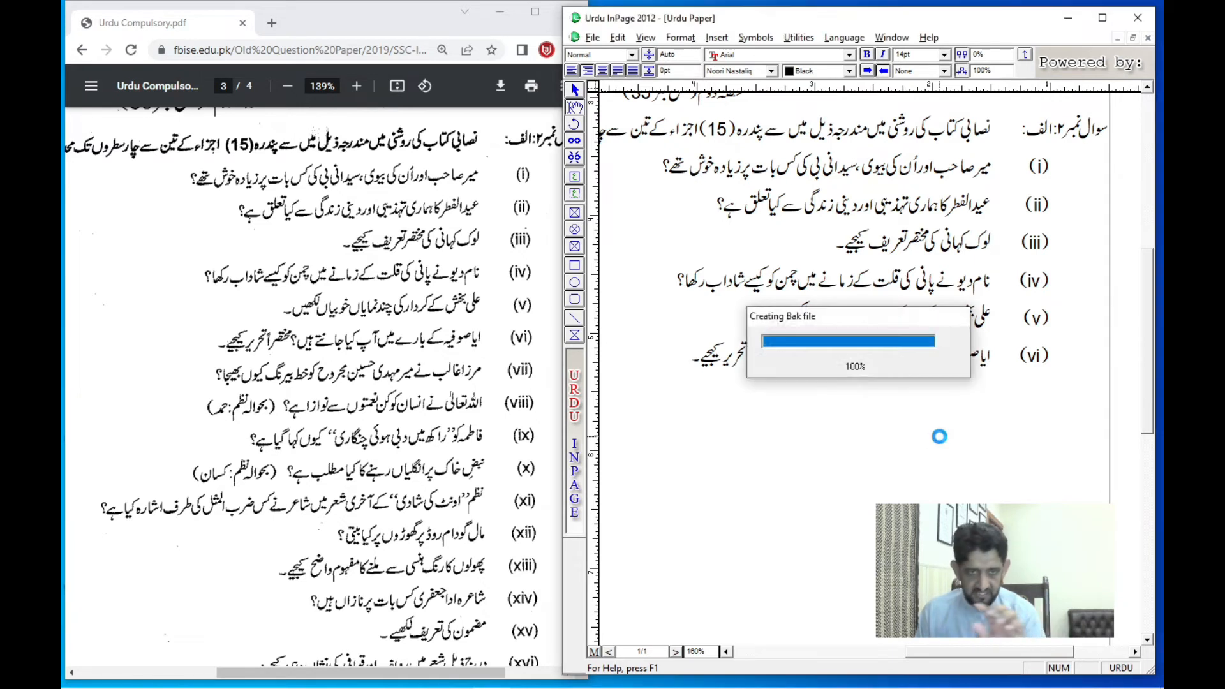
key(Return)
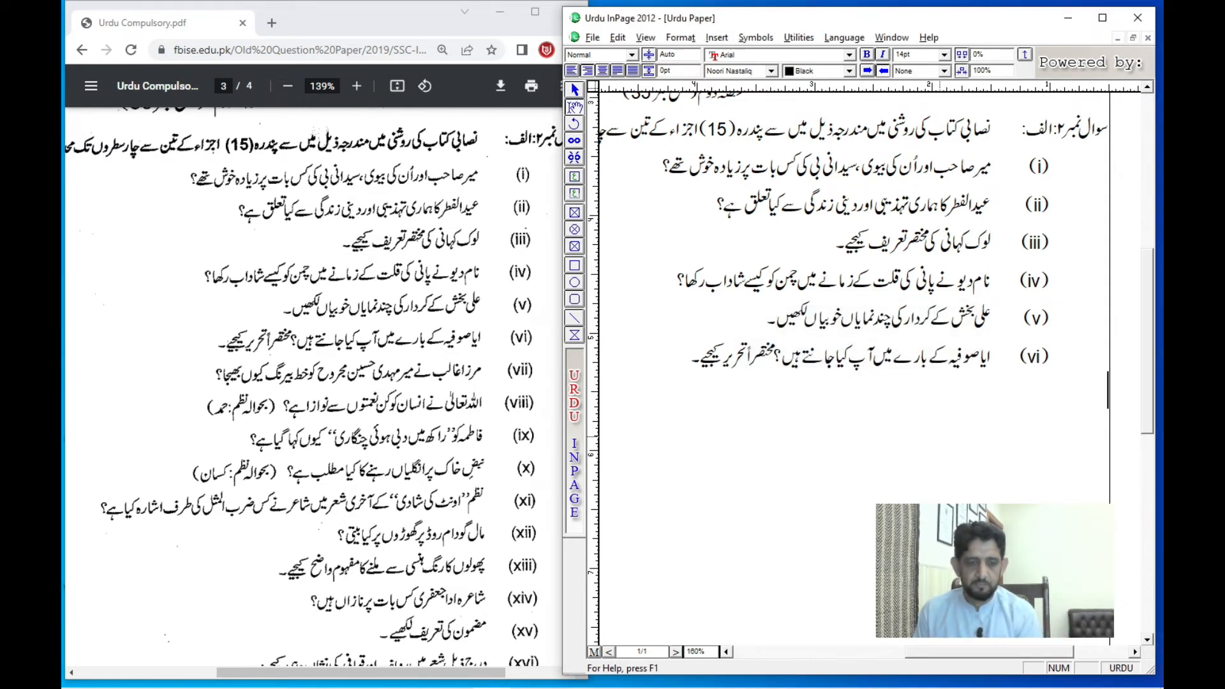
Number the new line "(vii)" with an English numeral, return to Urdu and align to the question text position
key(Tab)
text(()
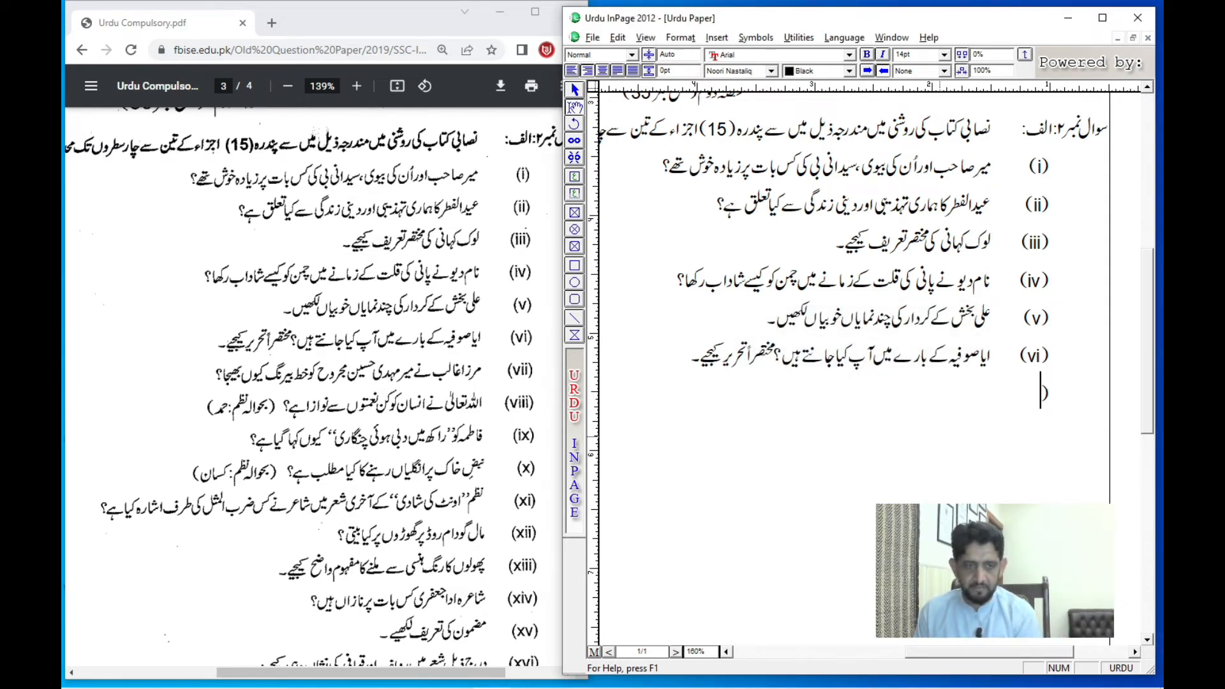
key(ctrl+space)
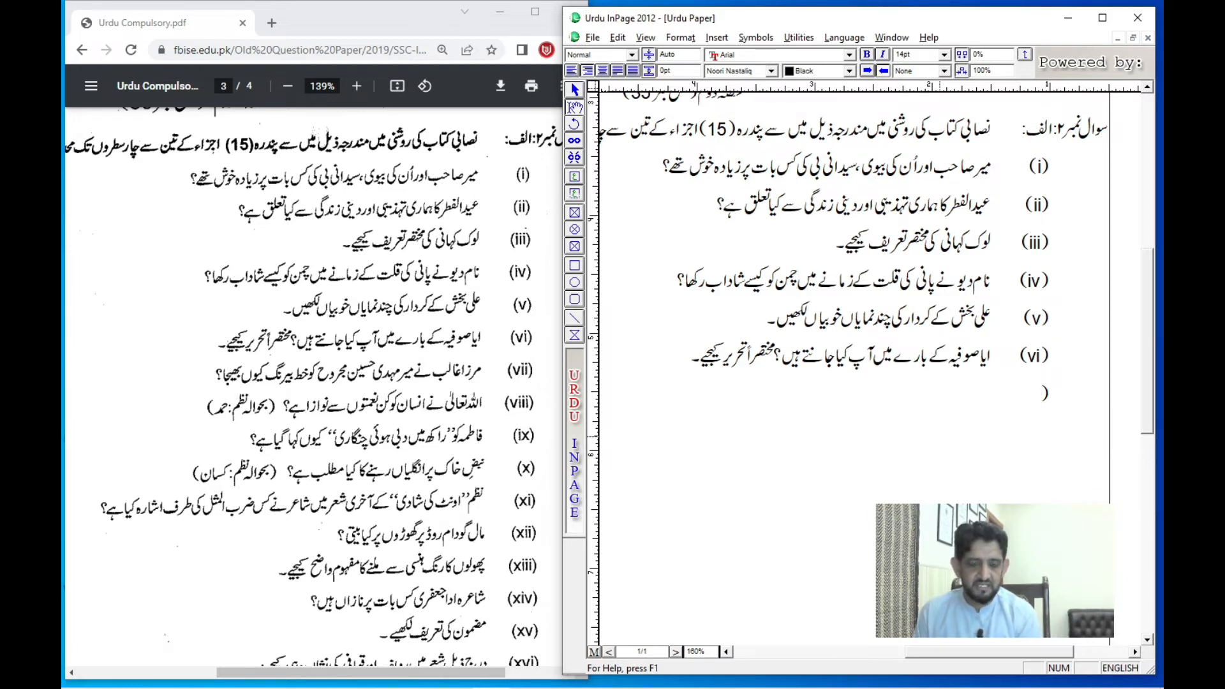
text(v)
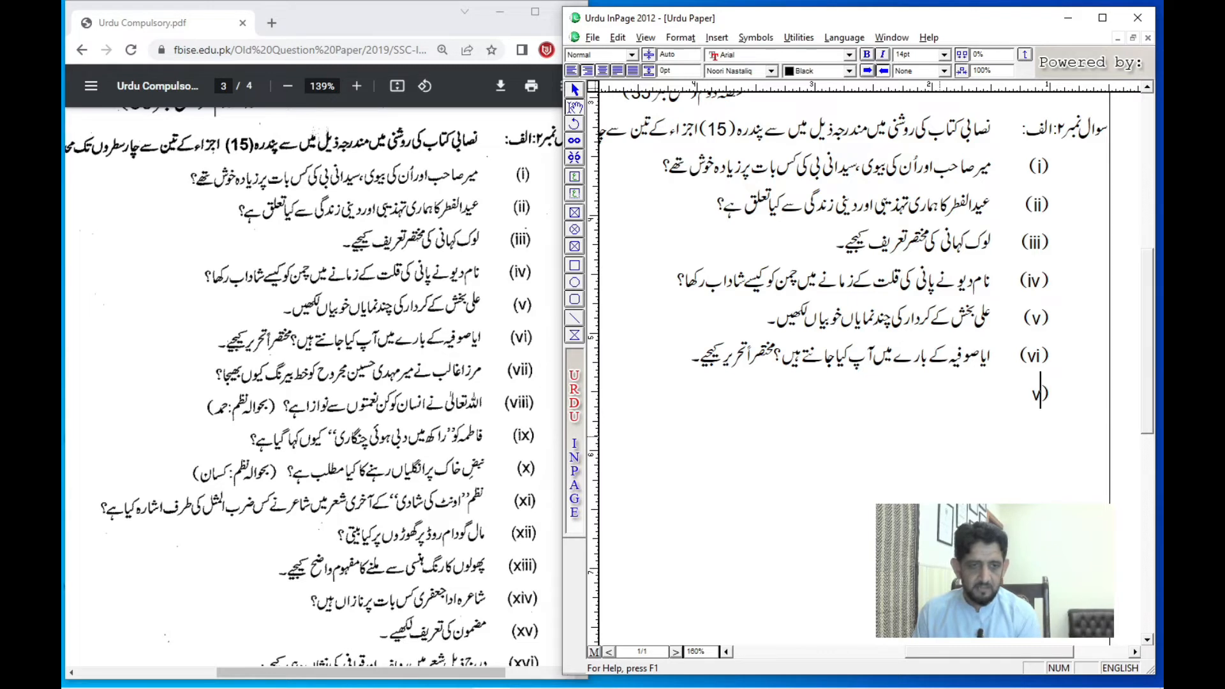
text(ii)
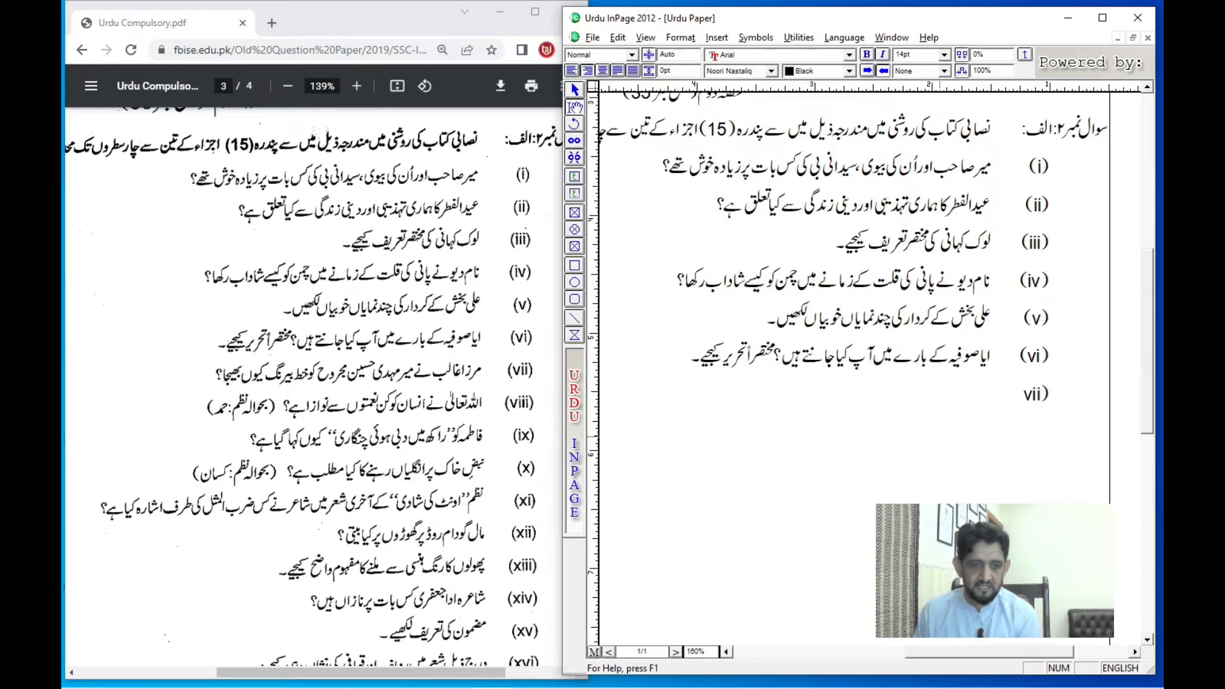
key(ctrl+space)
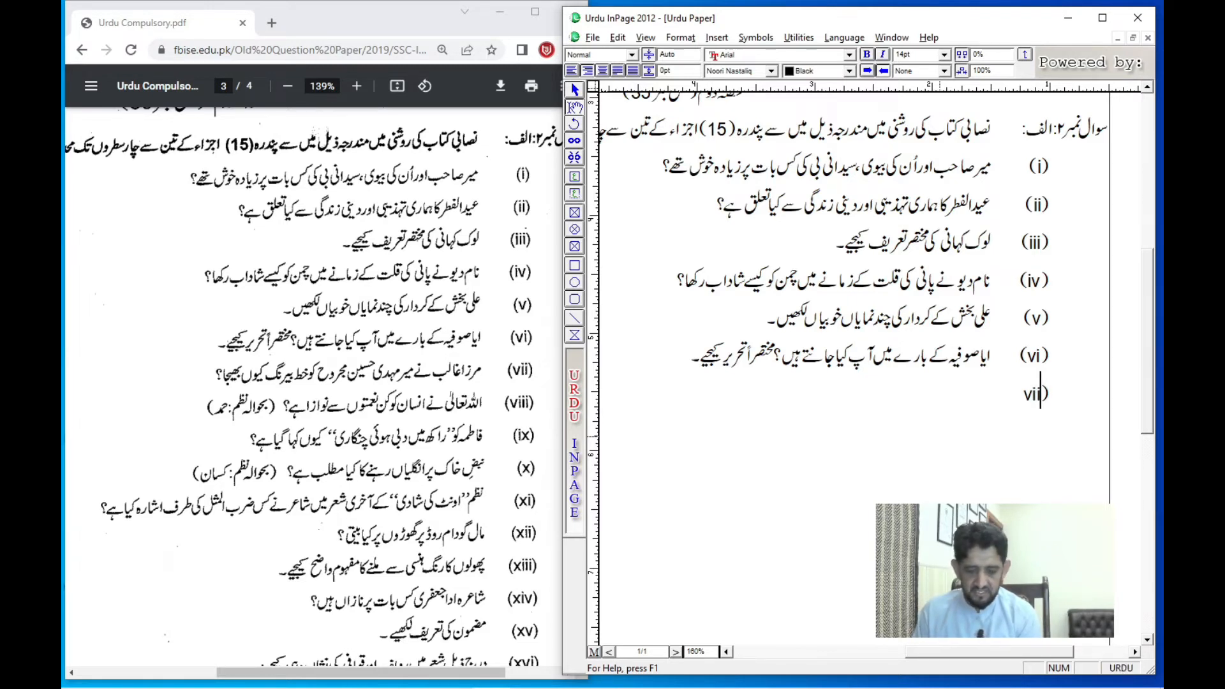
text(()
key(Tab)
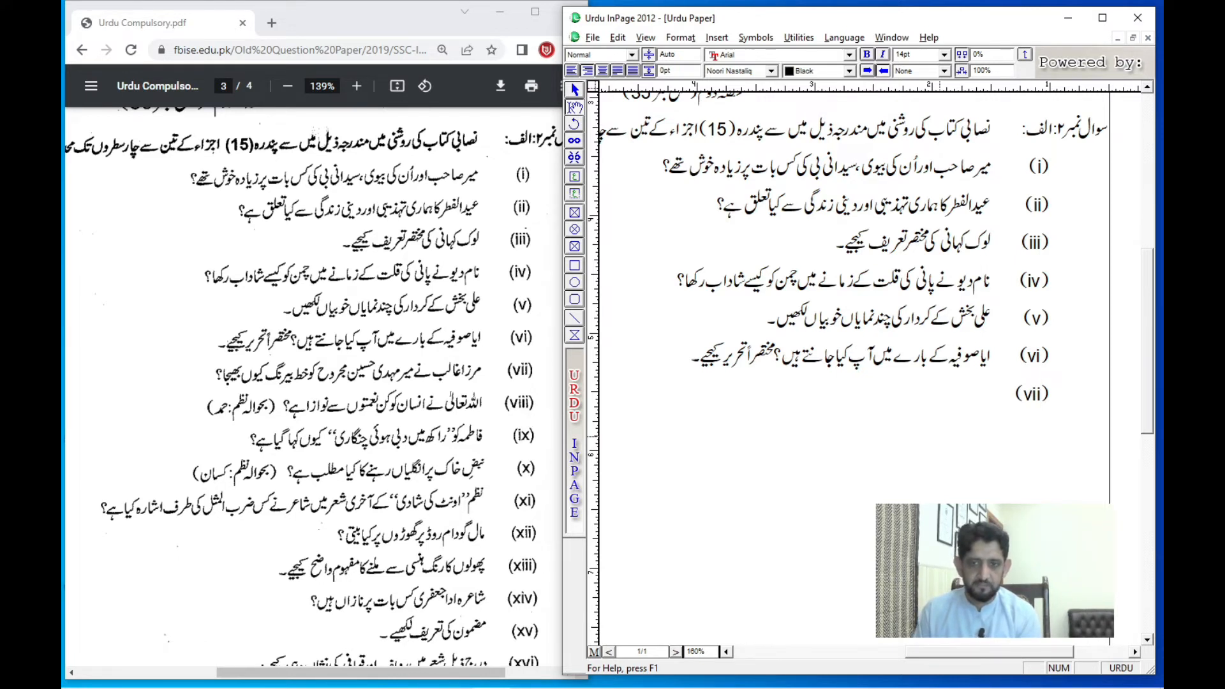
Write question (vii) as "مرزا غالب نے میر مہدی حسین مجروح کو خط بیرنگ کیوں بھیجا؟" and start a new line
text(مرزا)
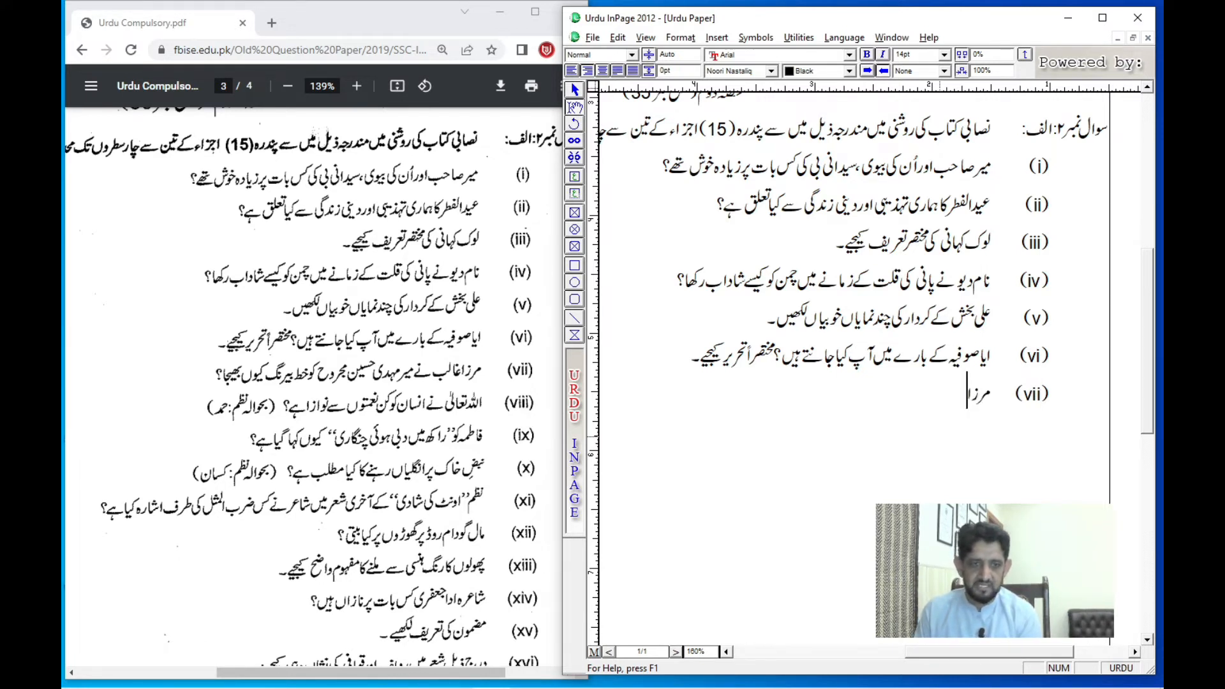
text(غالب نے)
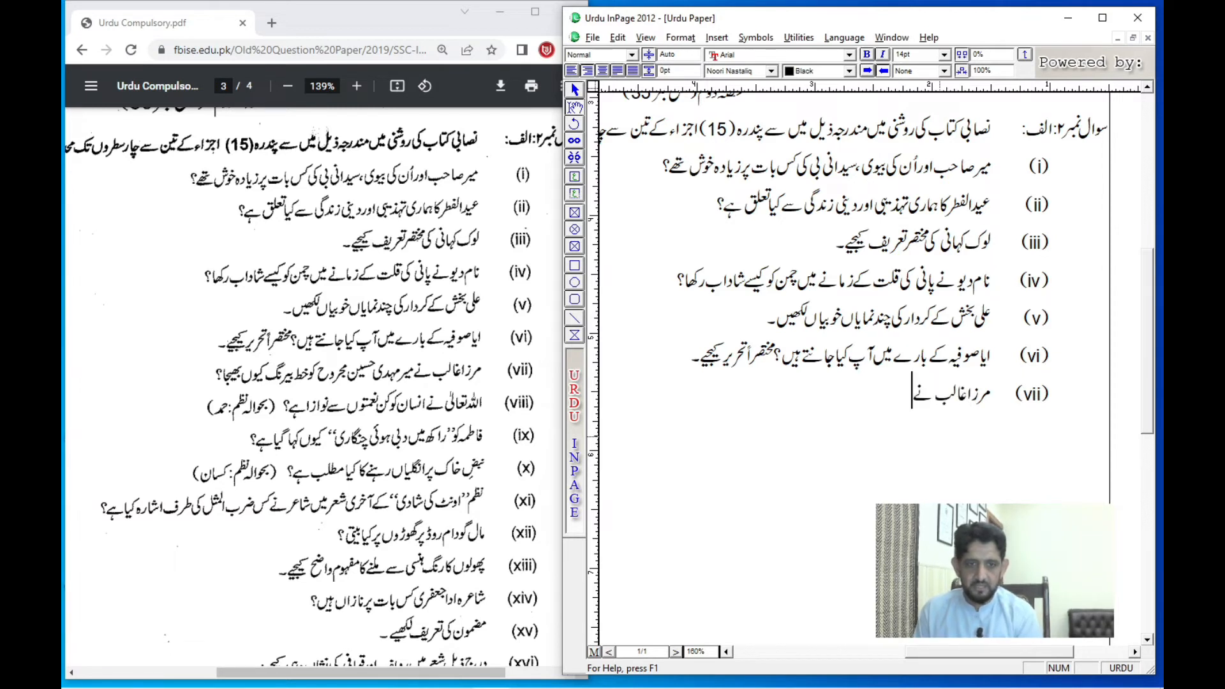
text( میرم)
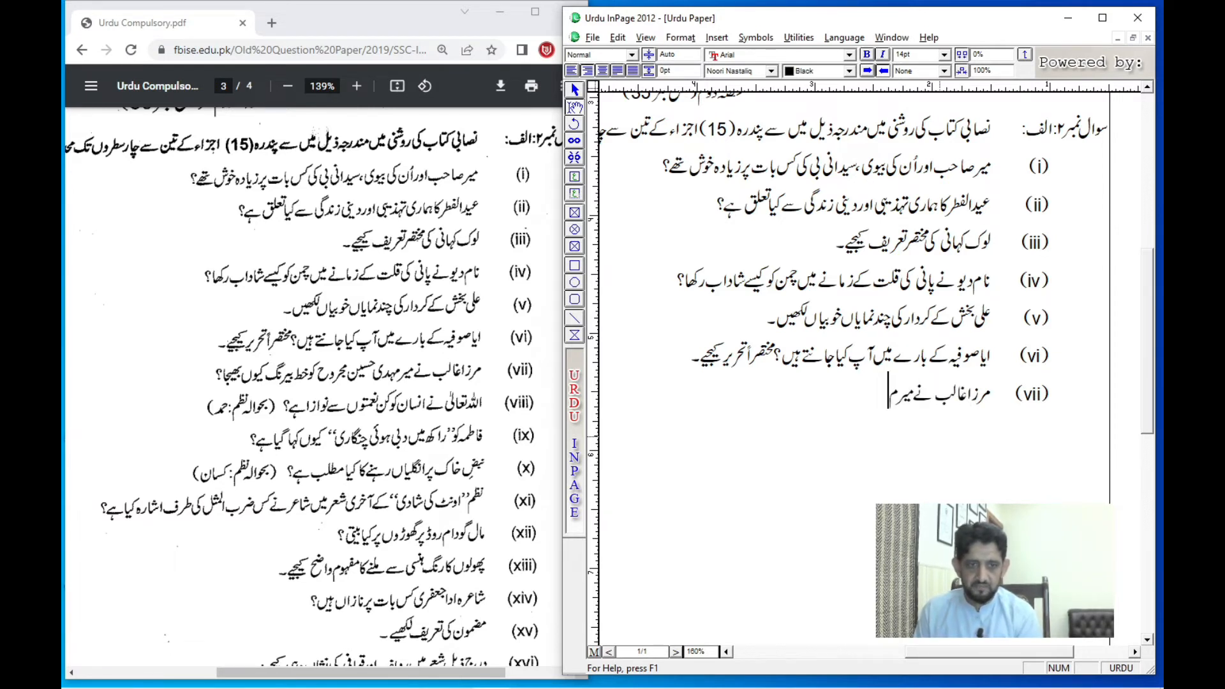
text(ہدی حسین)
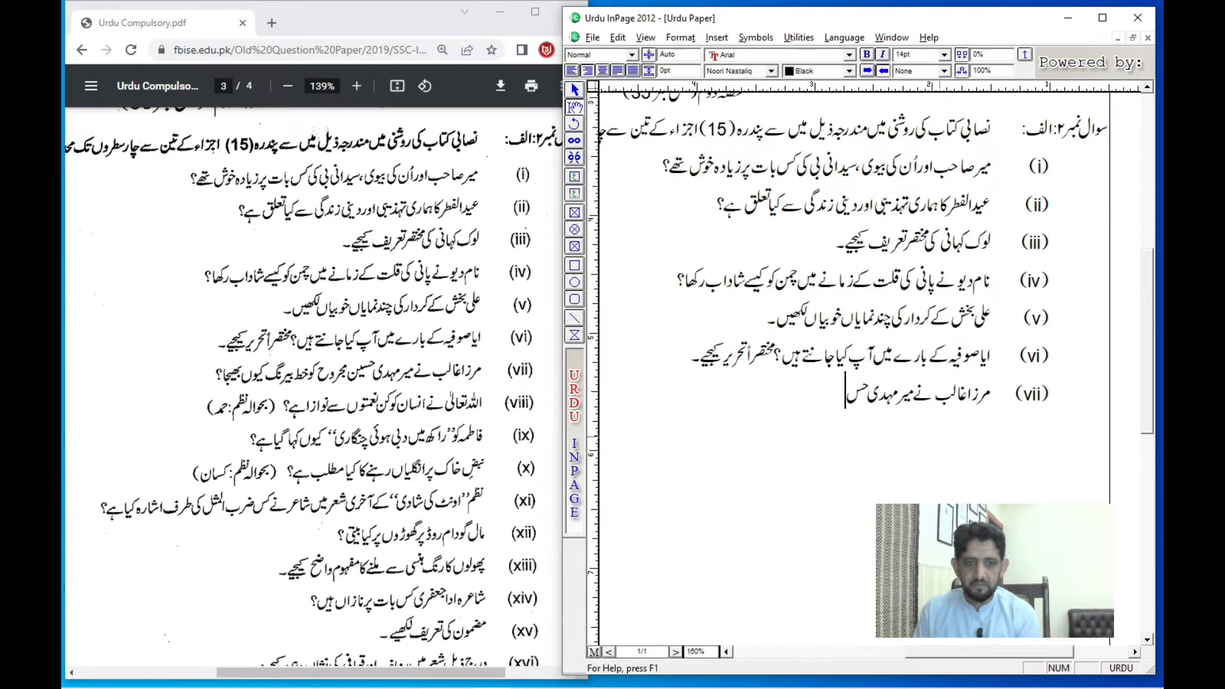
text( مجرو)
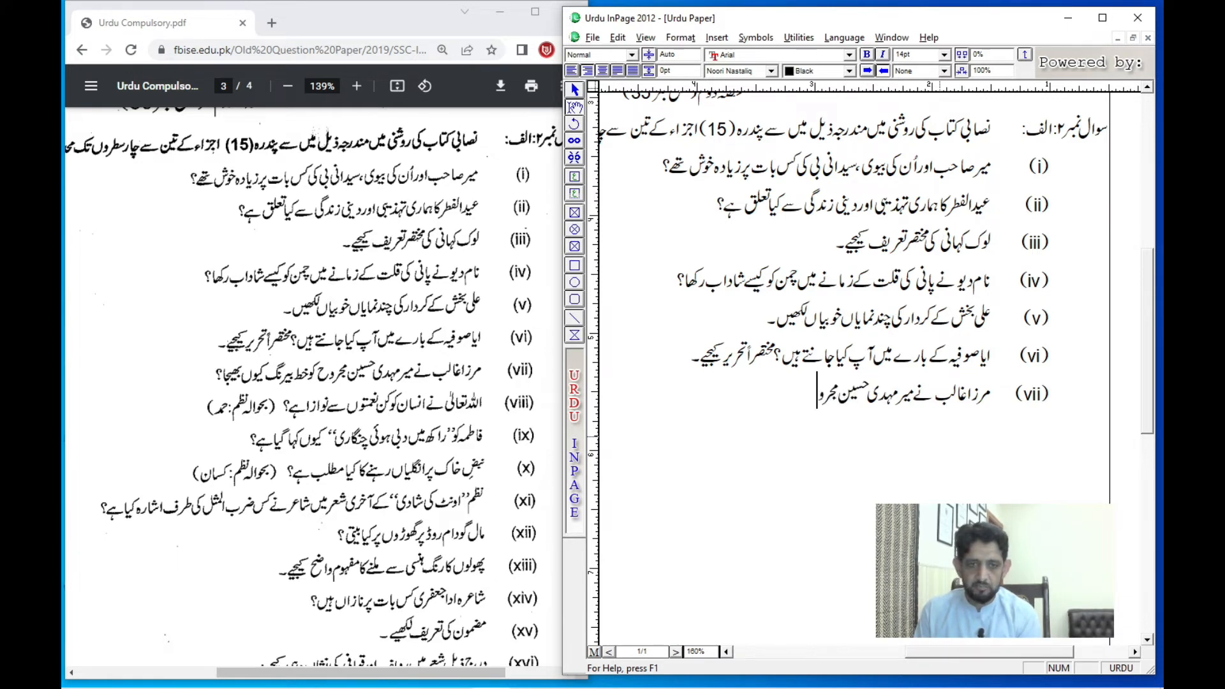
text(ح کوخط)
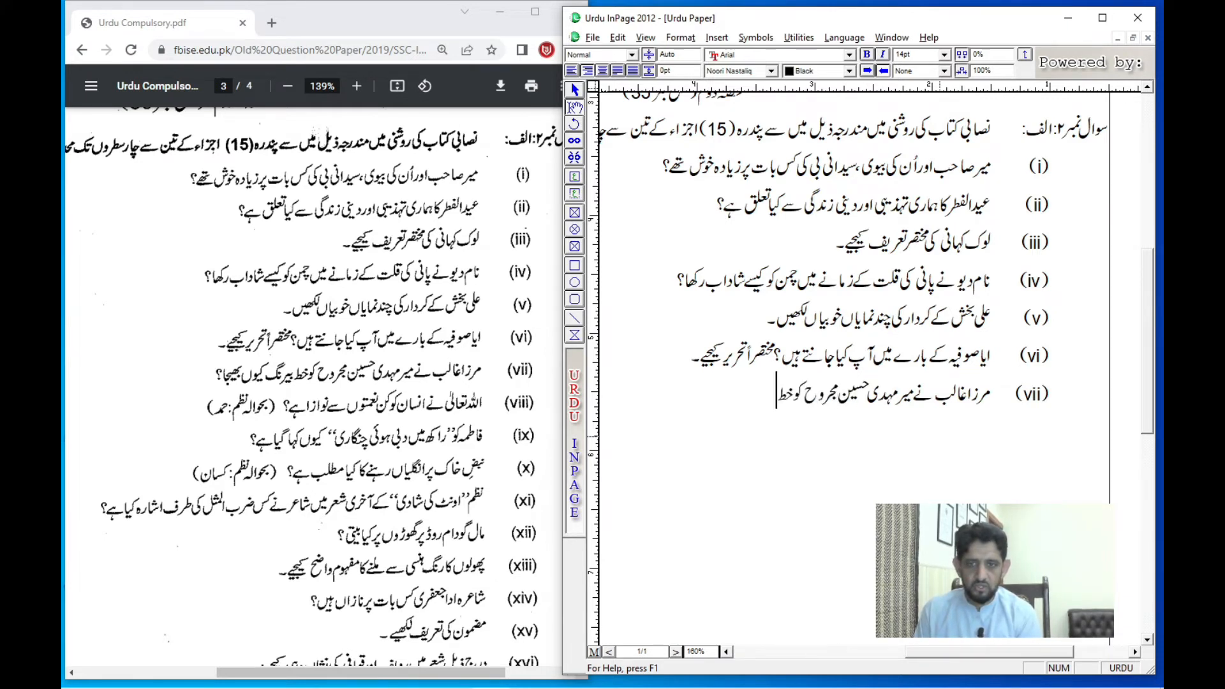
text( بیرنگ)
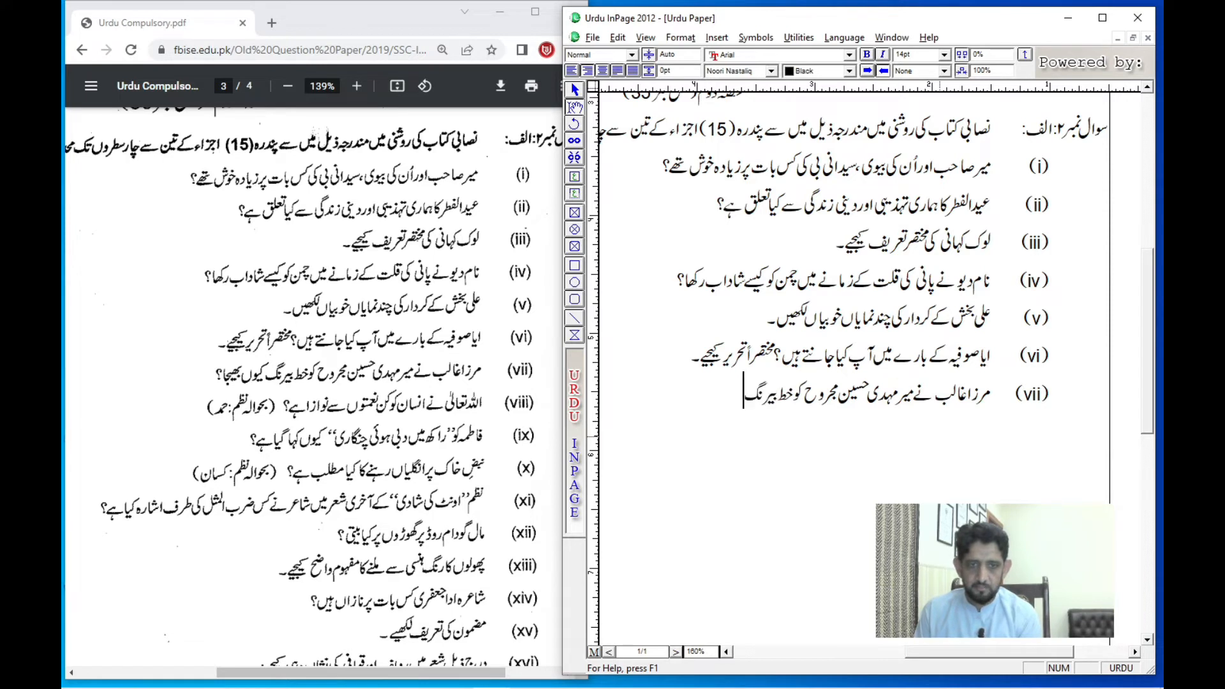
text( کیوں بھی)
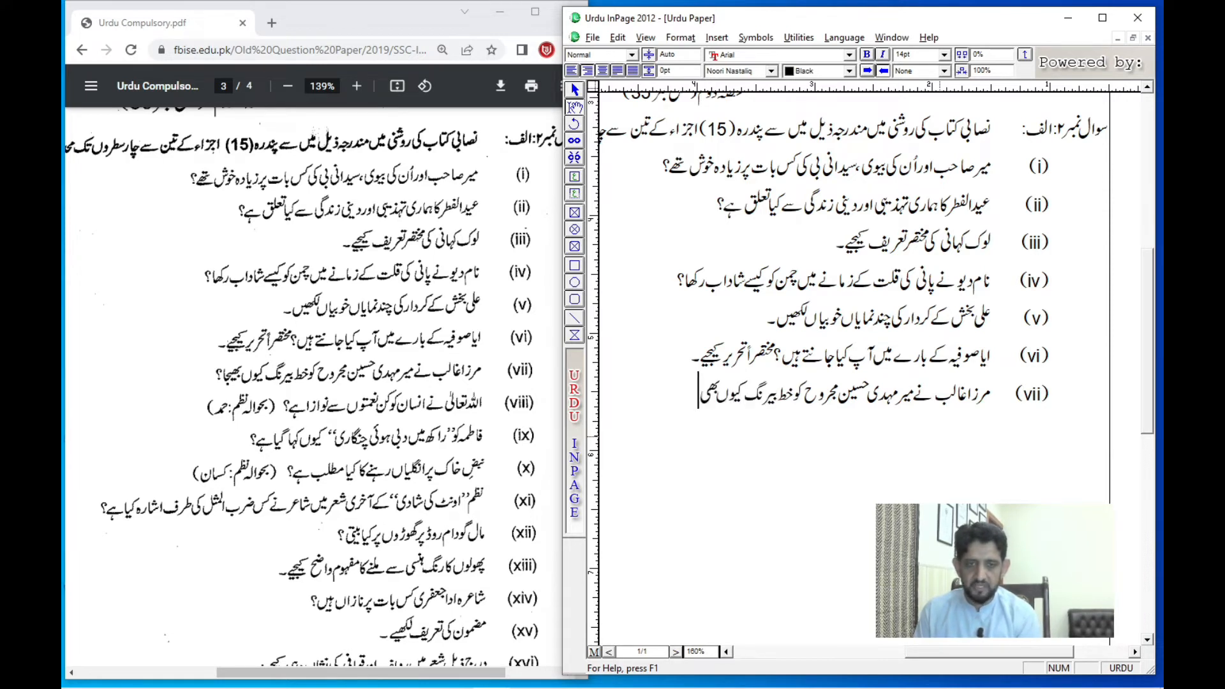
text(جا ؟)
key(Return)
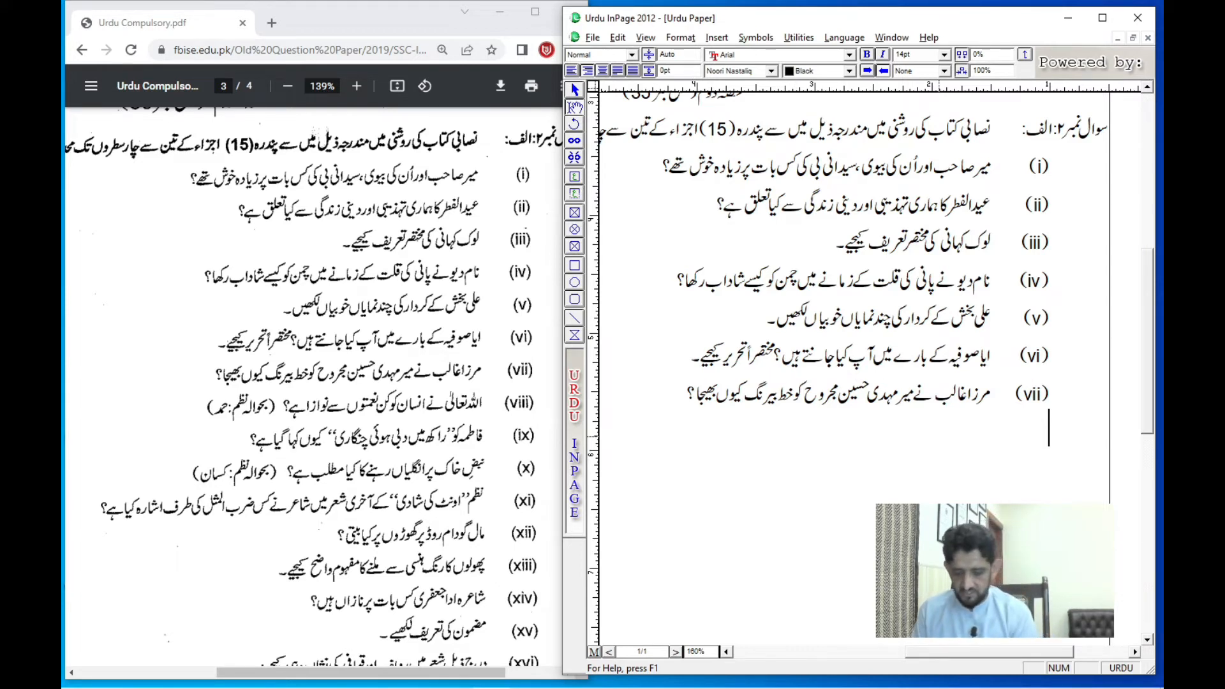
Number the next line "(viii)" with an English numeral, return to Urdu and align to the question text position
text(()
key(ctrl+space)
text(vi)
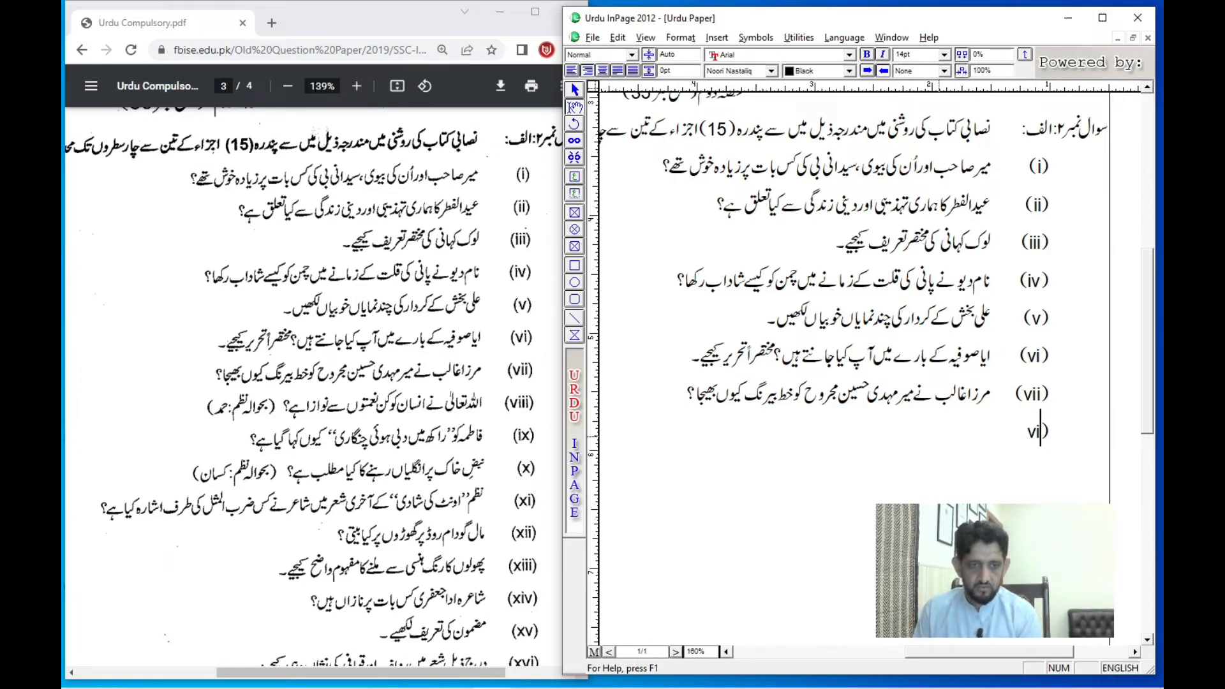
text(ii)
key(ctrl+space)
key(End)
key(Tab)
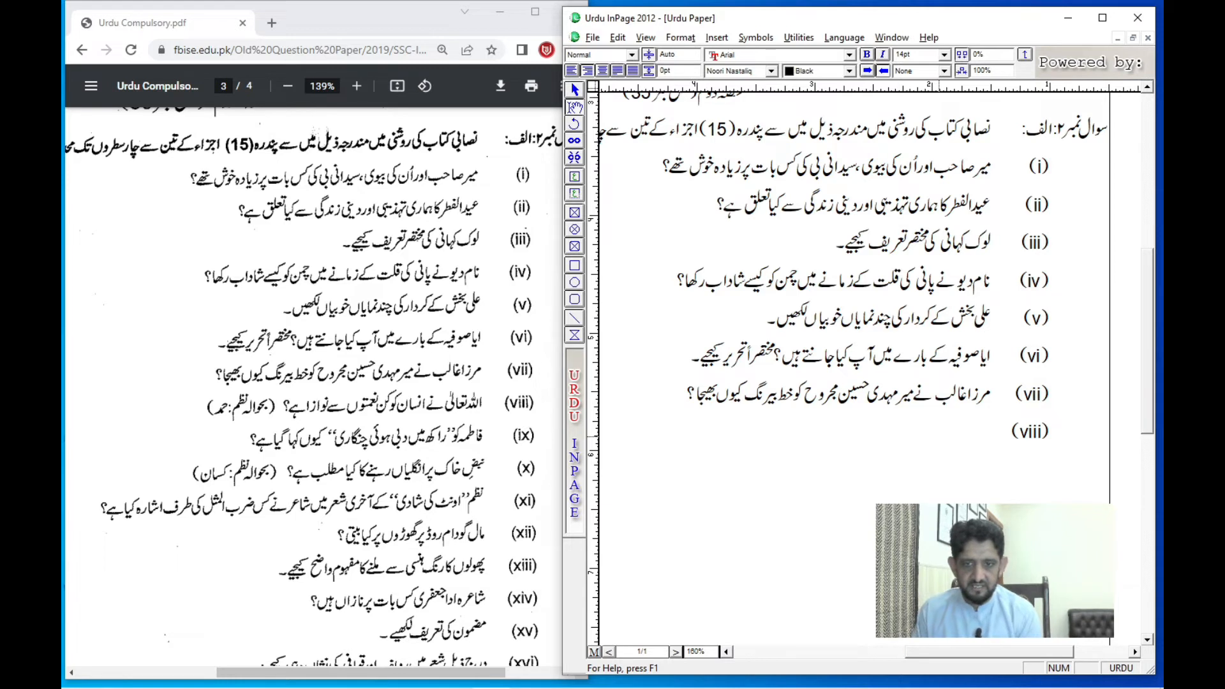
Write the text of question (viii): "اللہ تعالیٰ نے انسان کو کن نعمتوں سے نوازا ہے؟"
text(اللہ تعالیٰ)
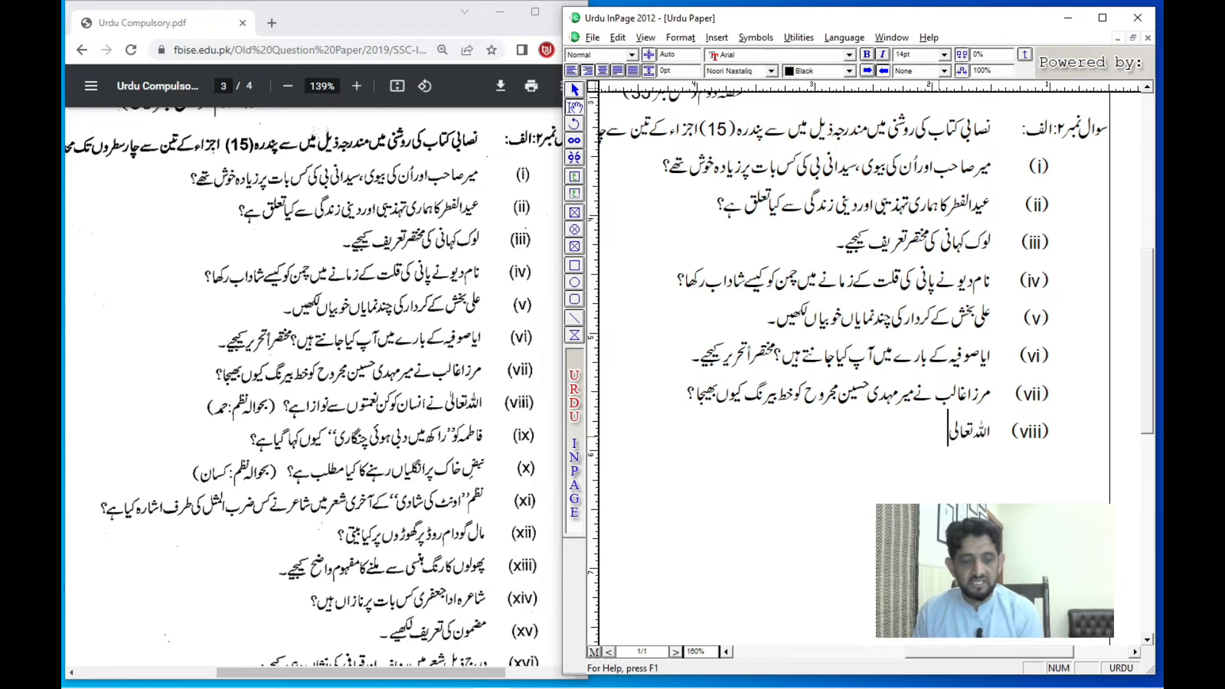
text( نے)
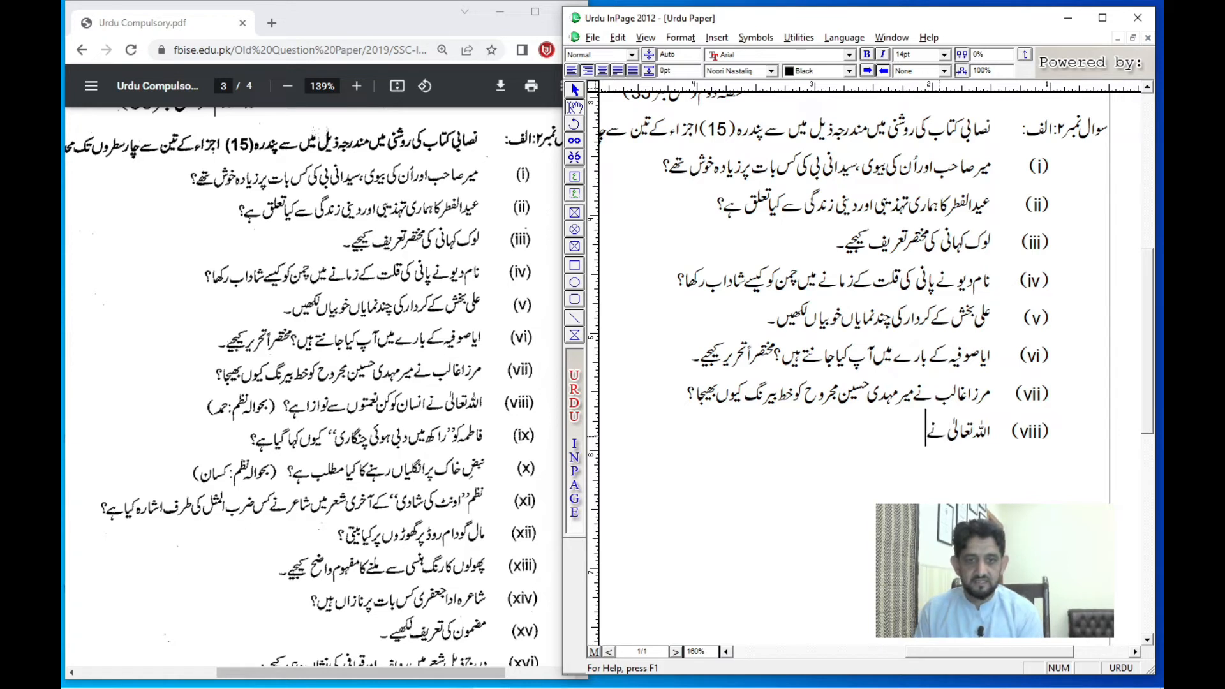
text( انسان کو)
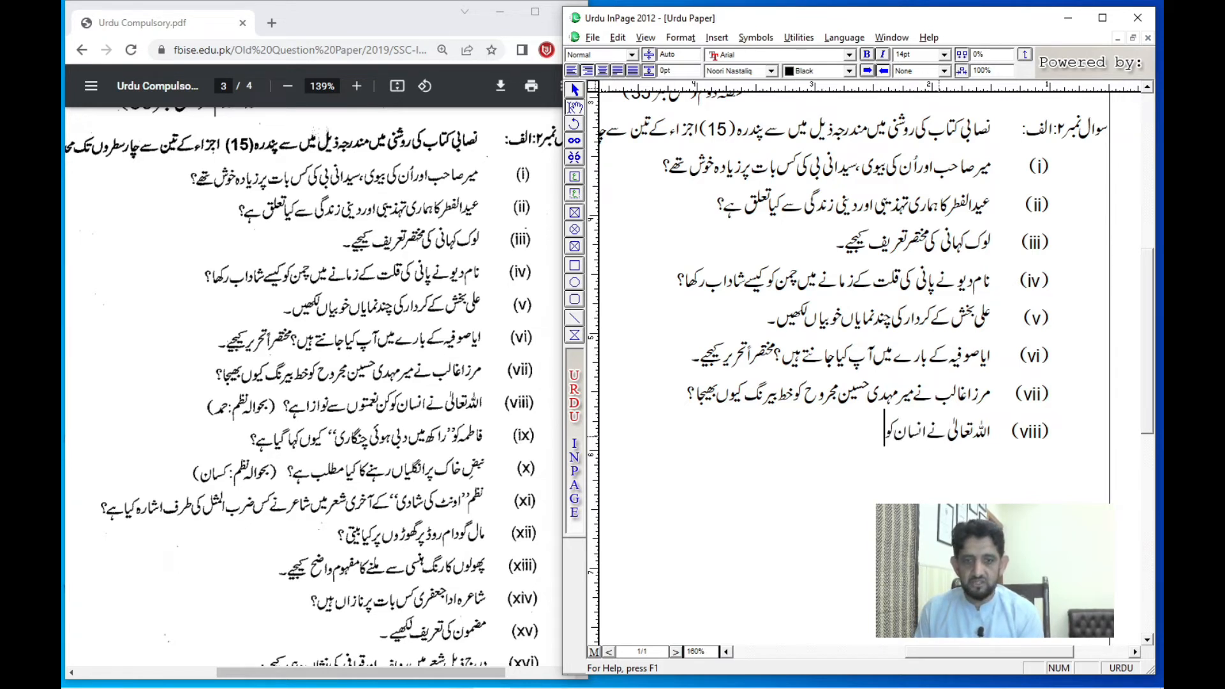
text( کن نعمتو)
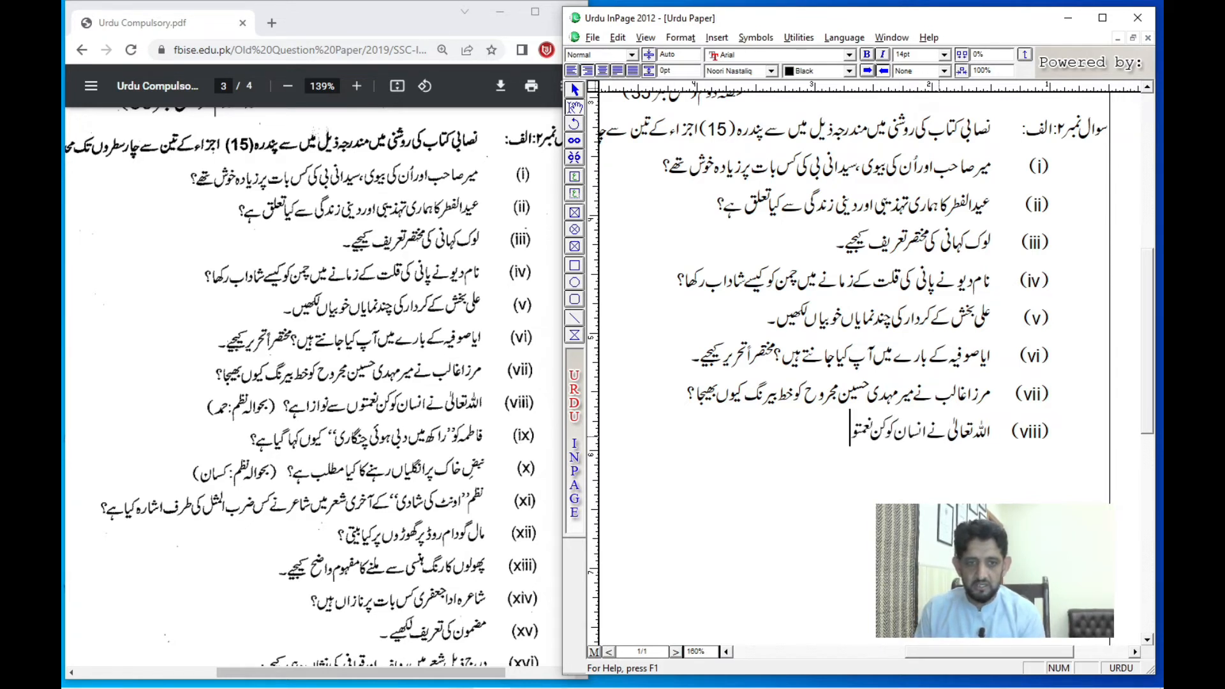
text(ں سے نوازا)
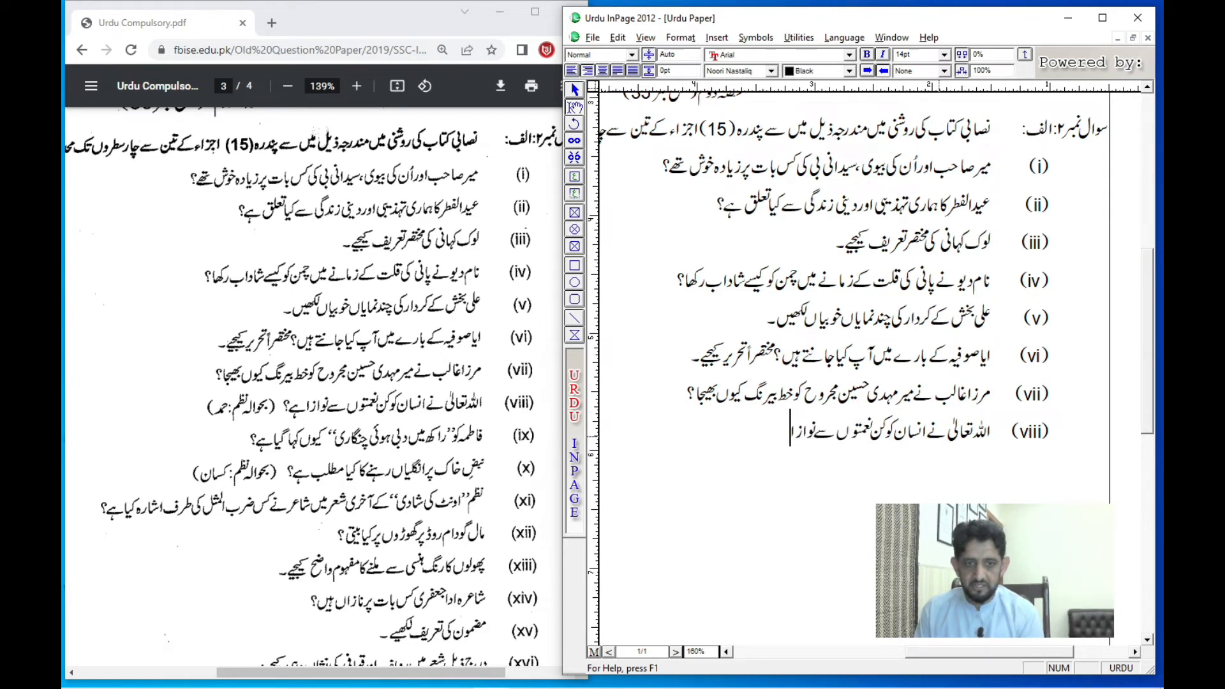
text( ہے؟)
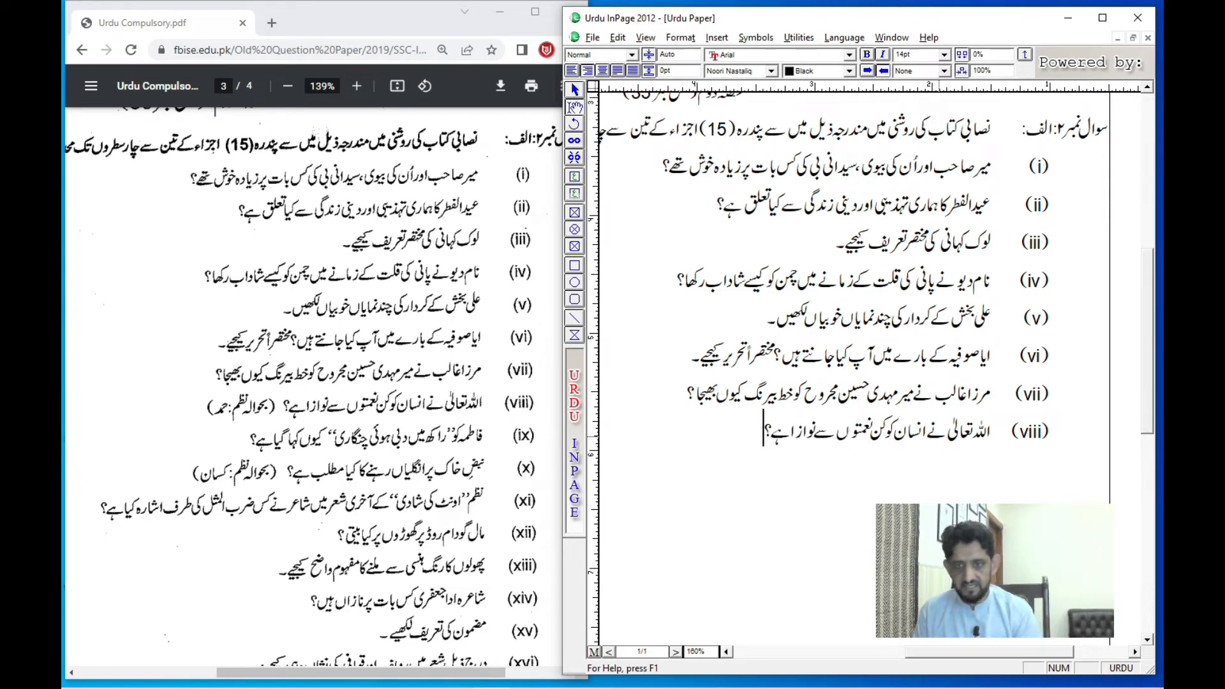
Add the poem reference "(بحوالہ نظم: حمد)" after question (viii), correcting the mistyped title, and start a new line
text((بحوالہ)
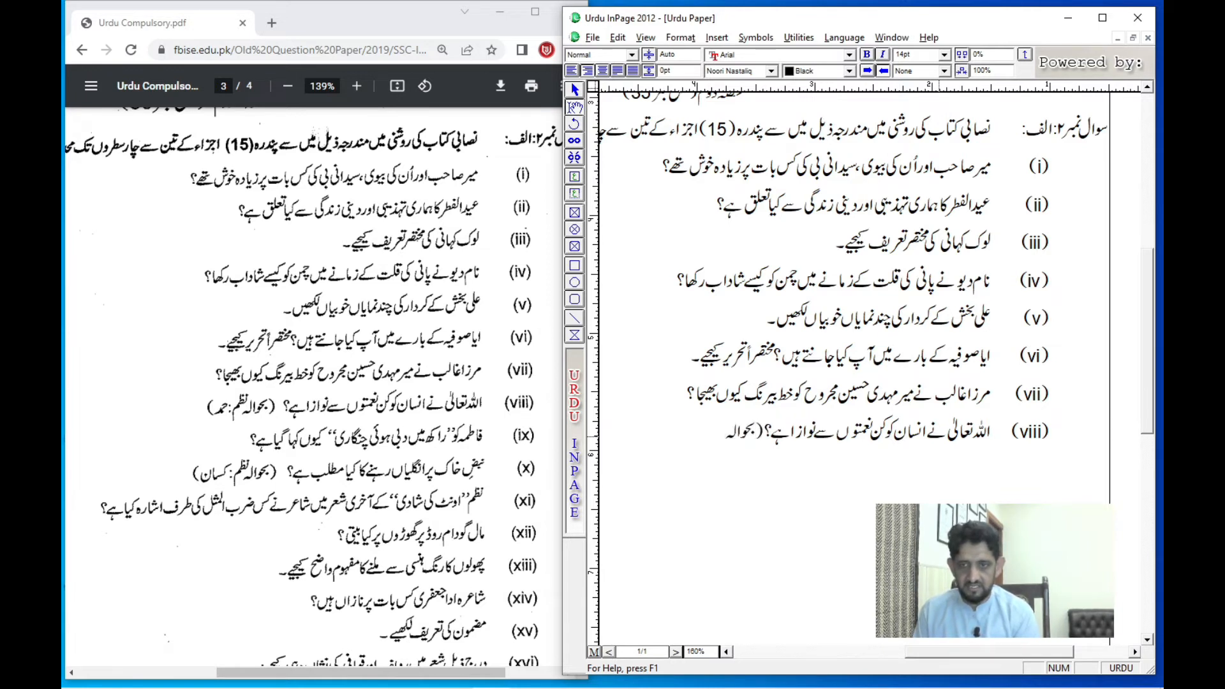
text( نظم:ضحمد)
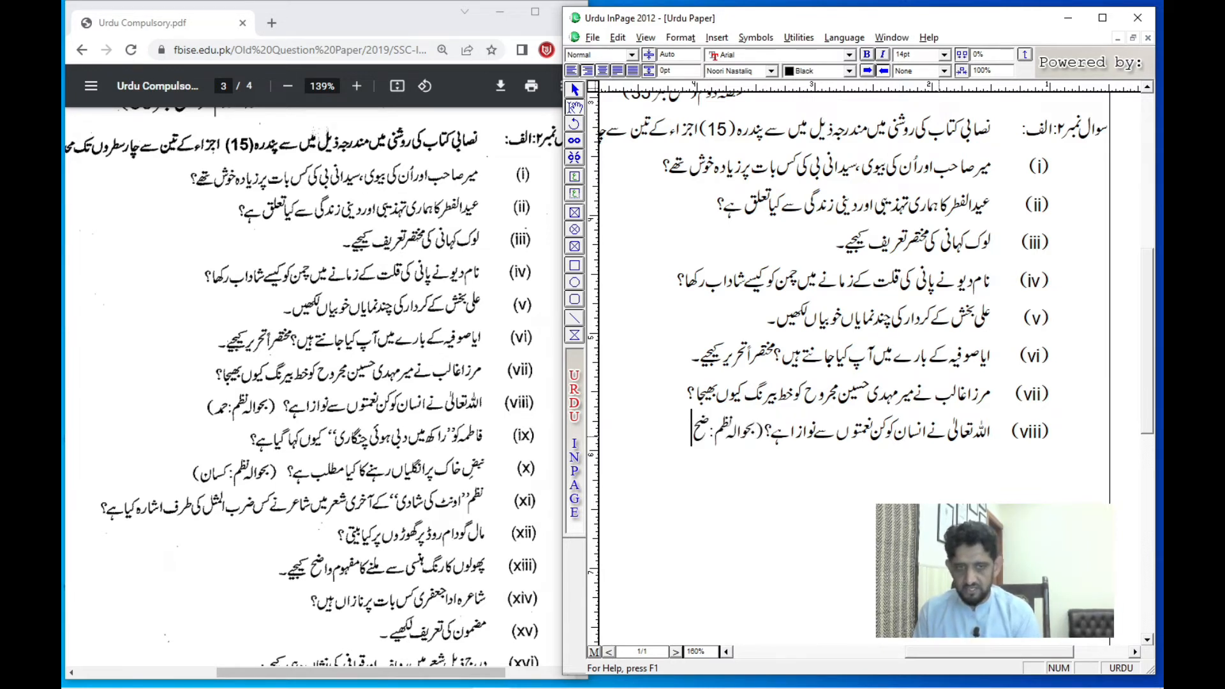
key(BackSpace)
key(BackSpace)
key(BackSpace)
key(BackSpace)
text(حمد))
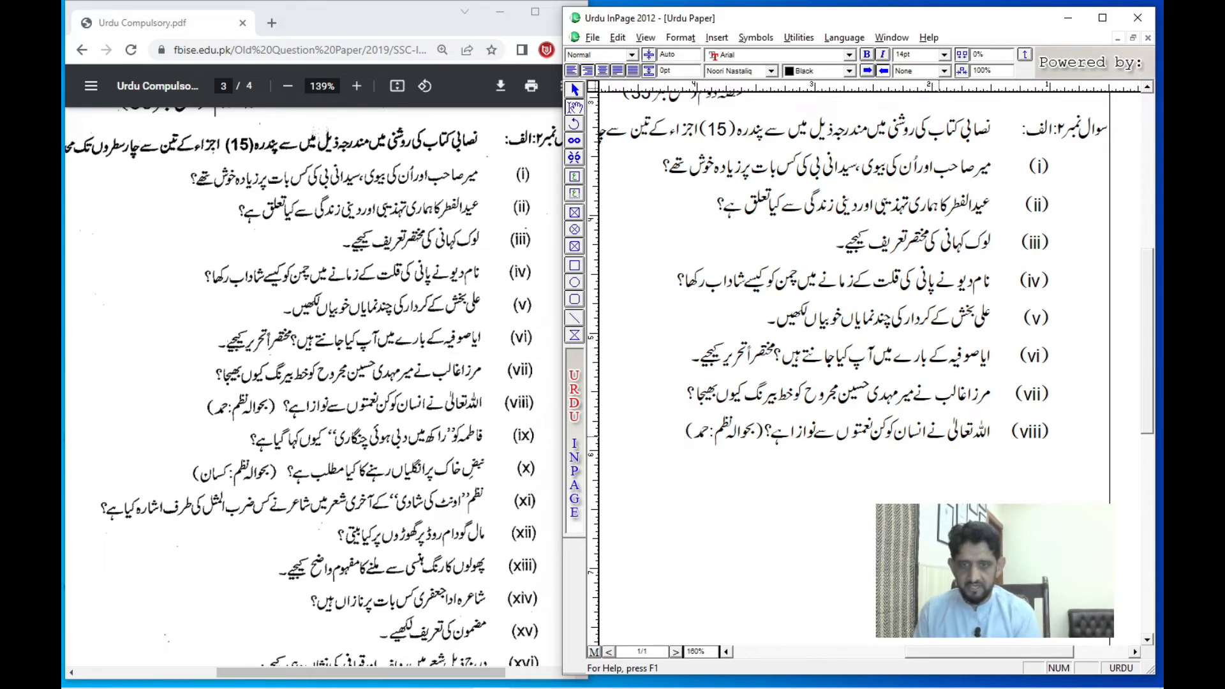
key(Return)
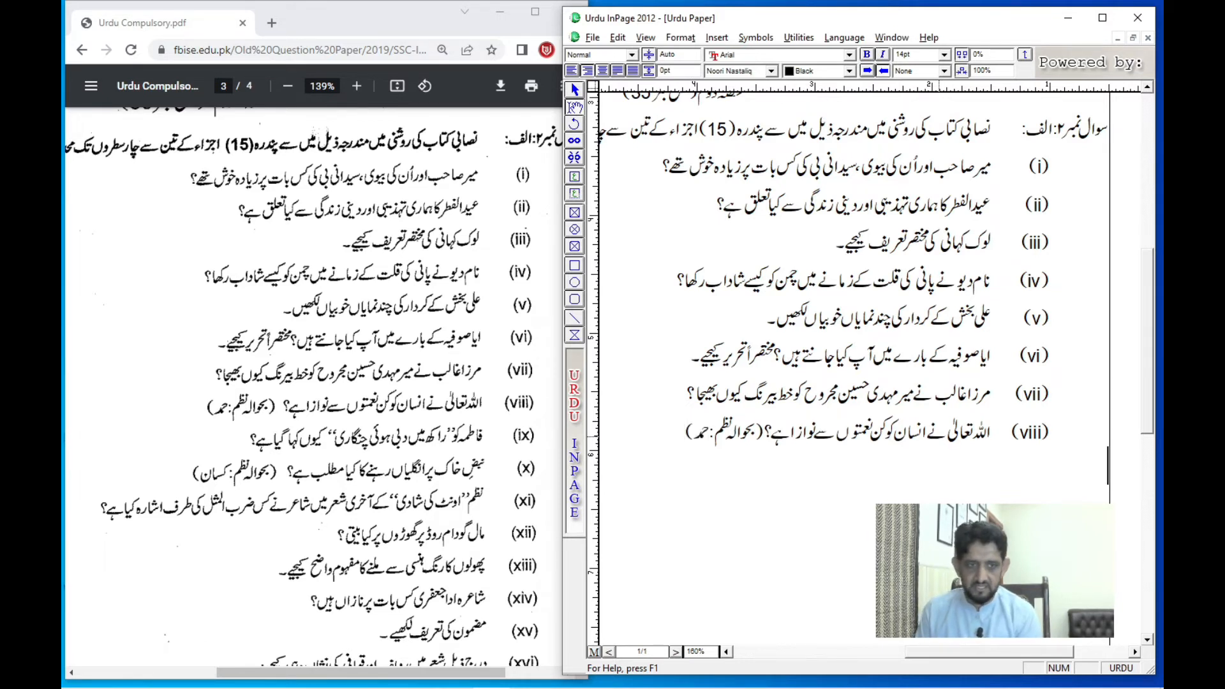
Number the new line "(ix)" with an English numeral and return to Urdu
text())
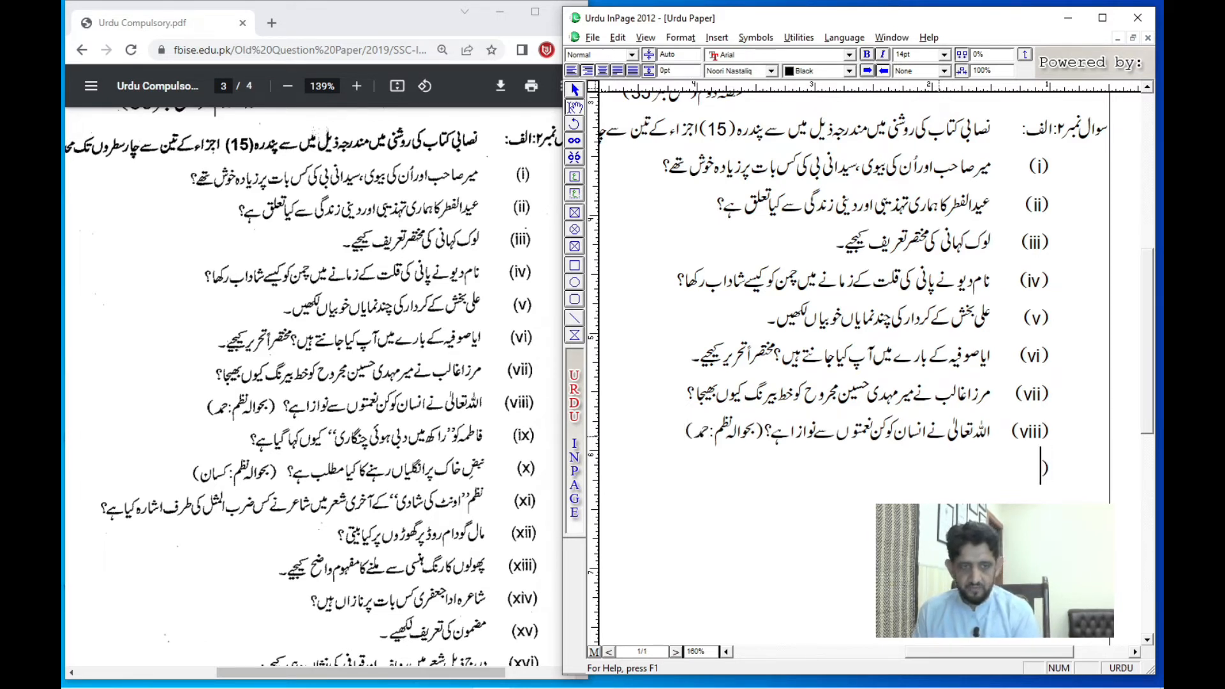
key(ctrl+space)
text(i)
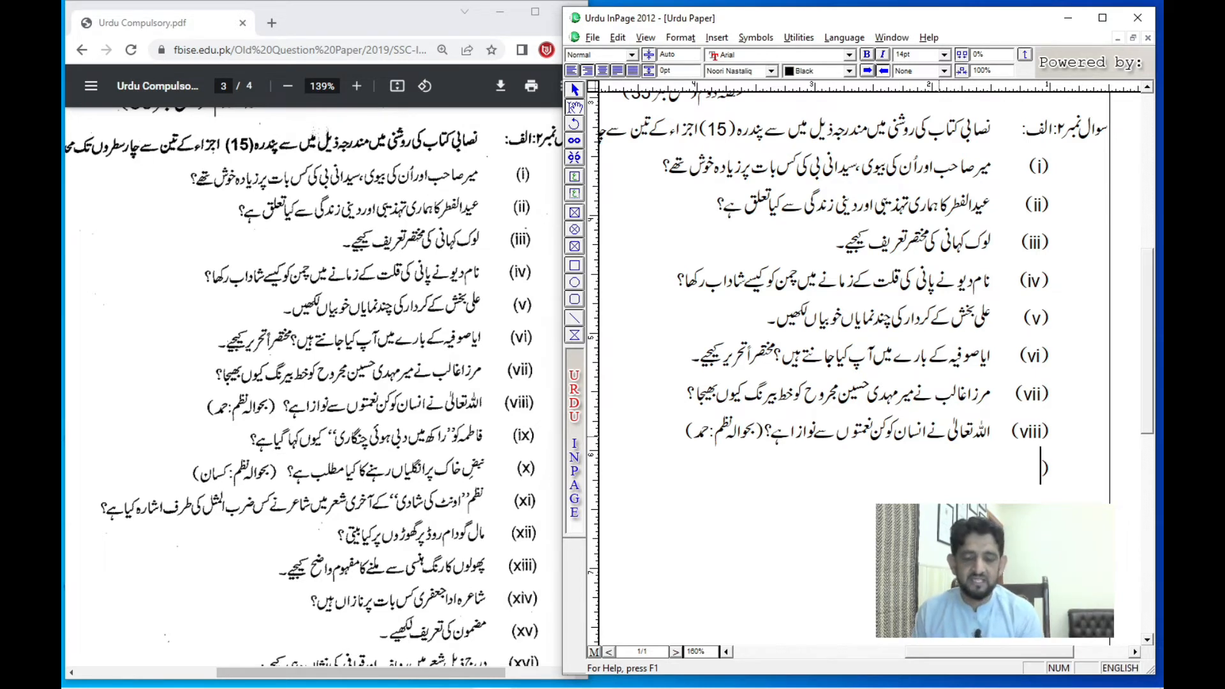
text(x)
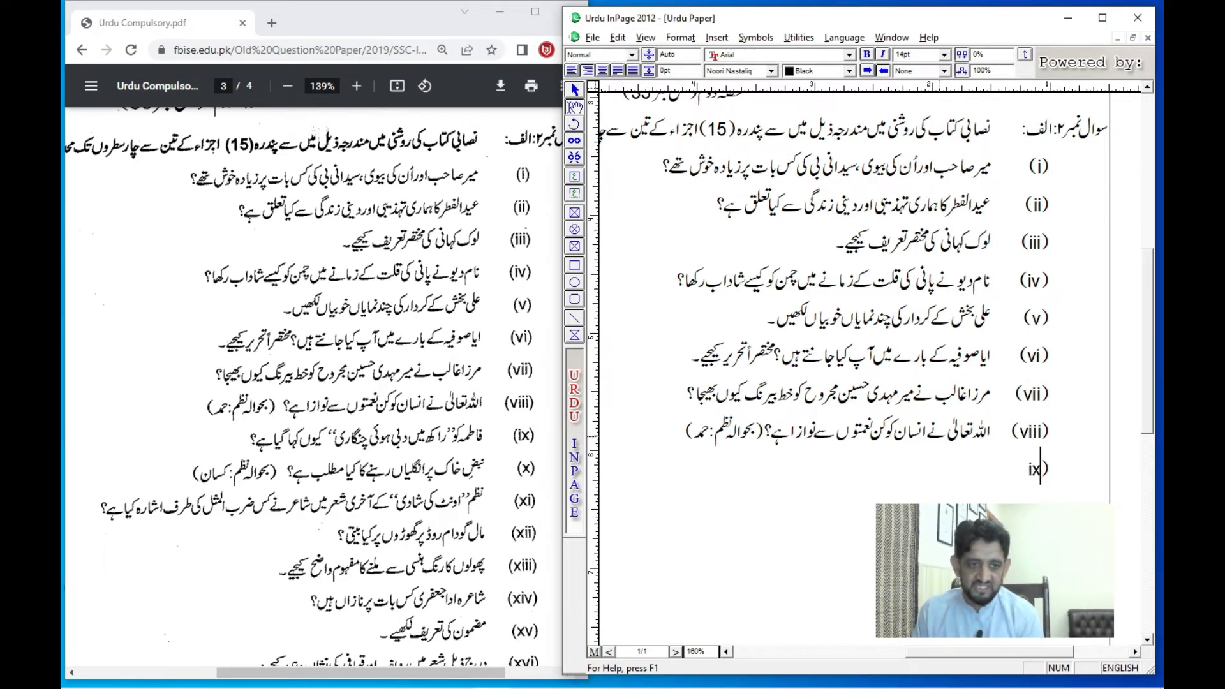
key(ctrl+space)
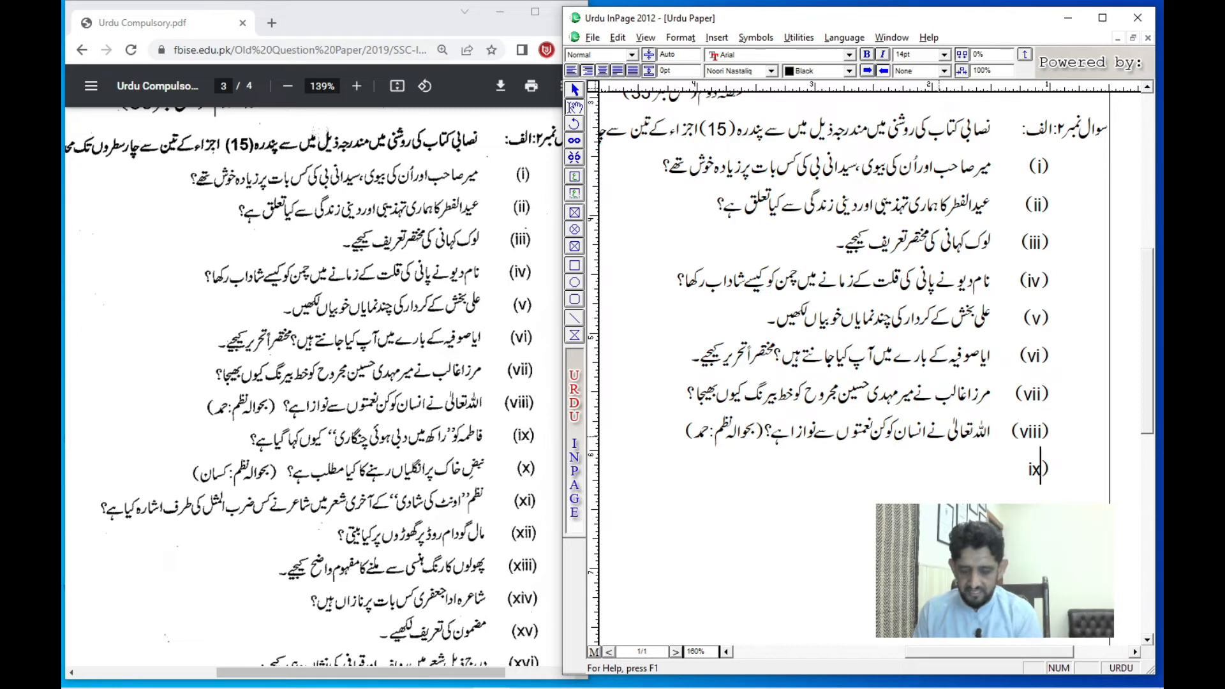
Write the text of question (ix): "فاطمہ کو ”راکھ میں دبی ہوئی چنگاری“ کیوں کہا گیا ہے؟" and start a new line
text(ف)
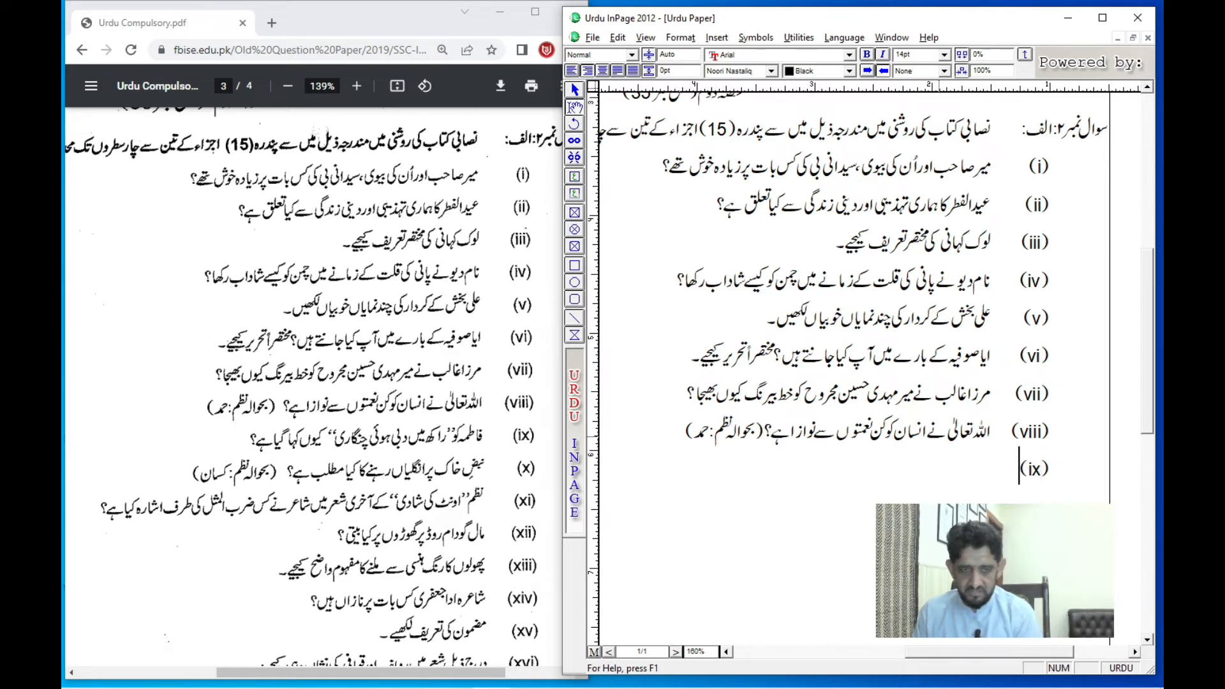
text(اف)
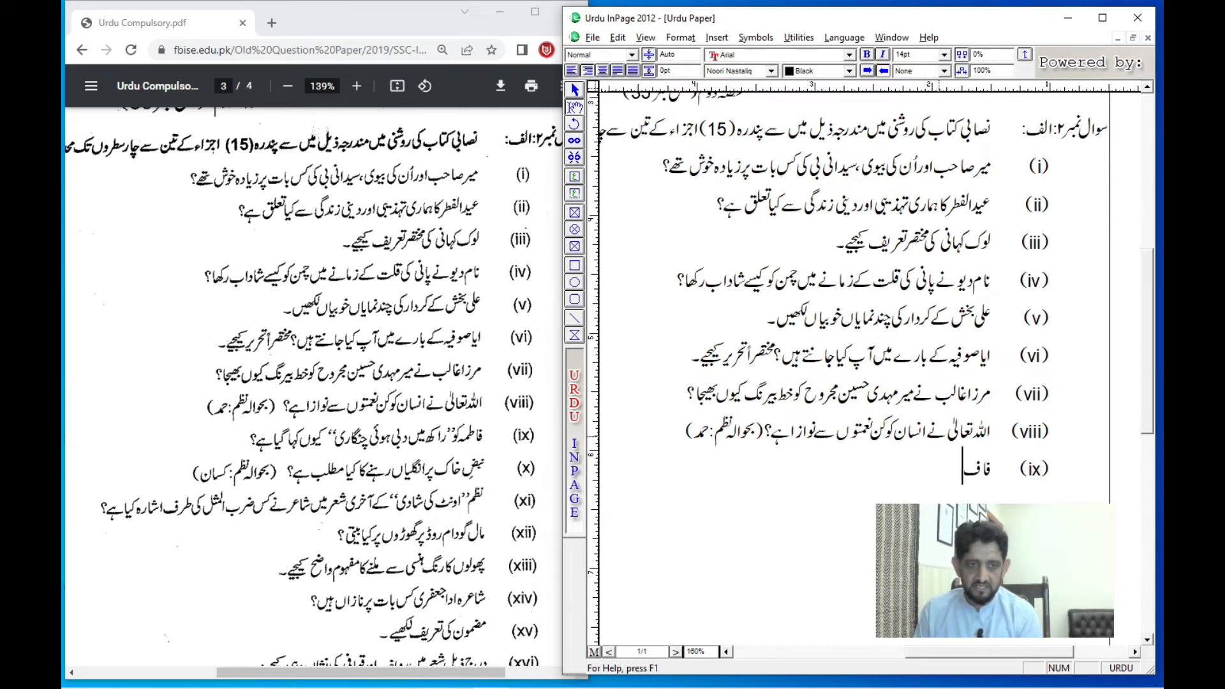
key(BackSpace)
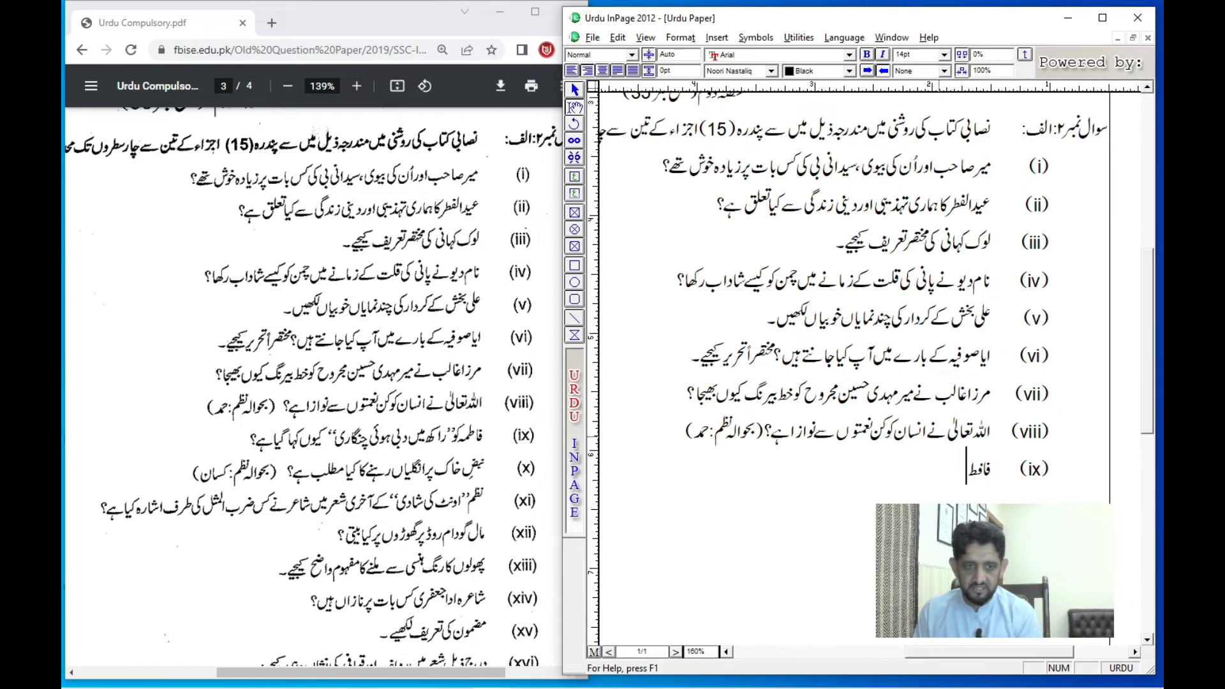
text(طمہ)
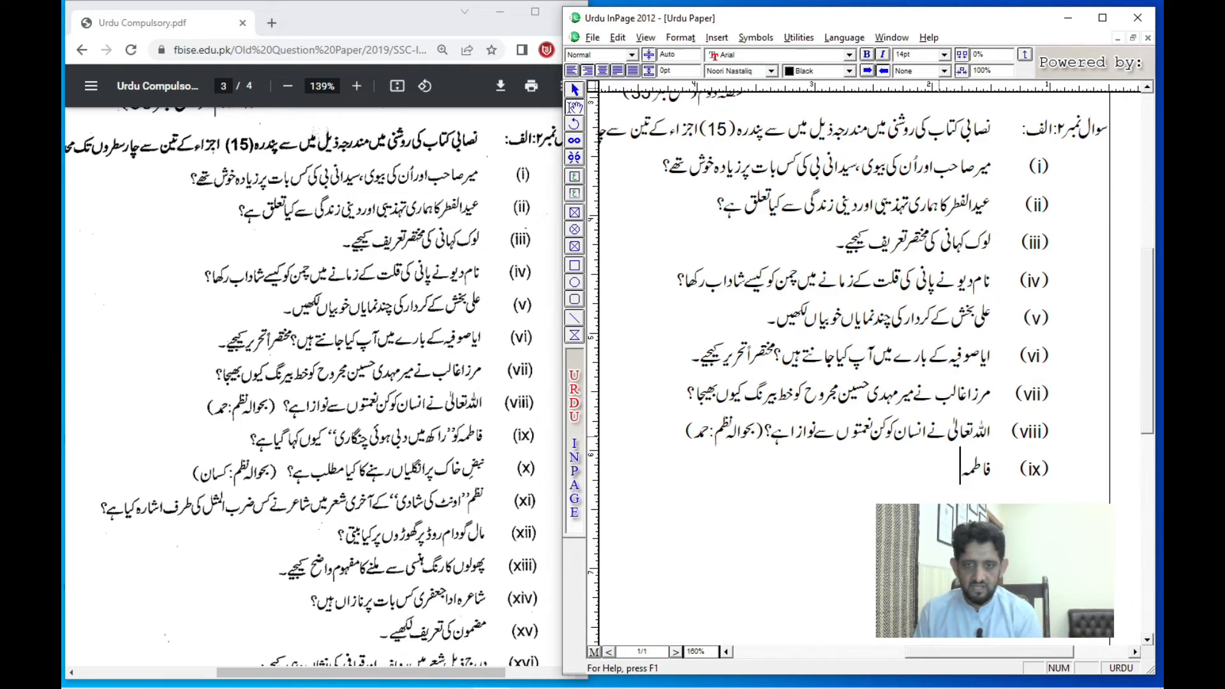
text( کو)
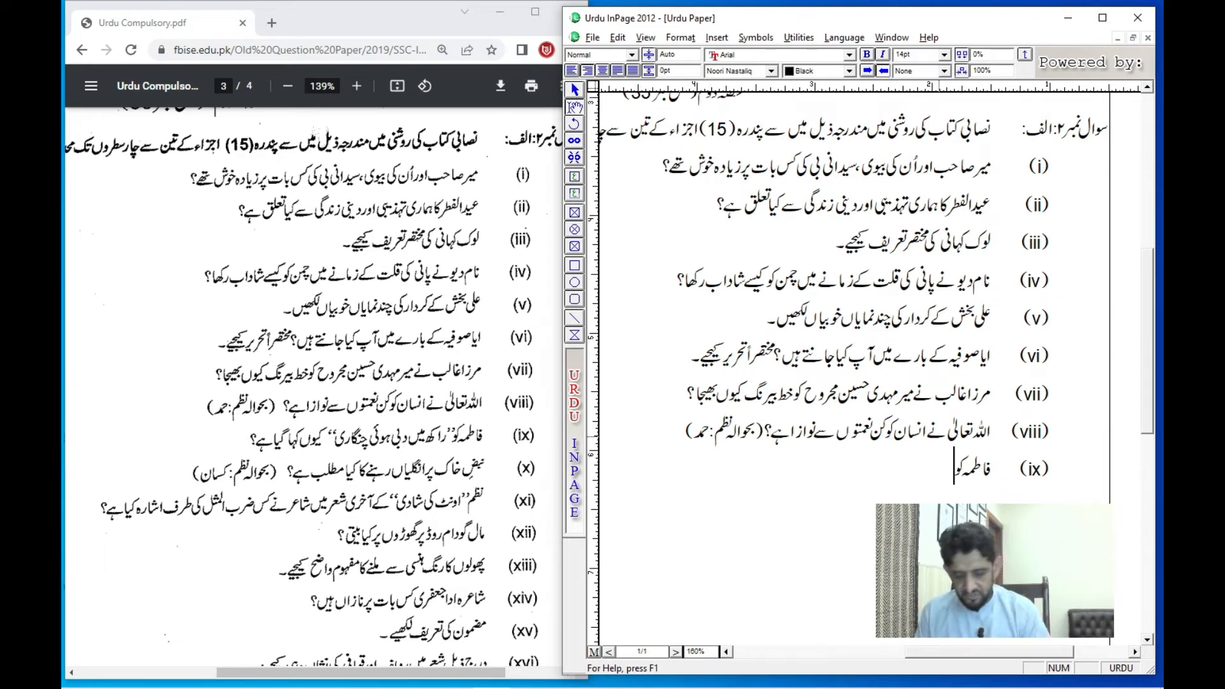
text(“)
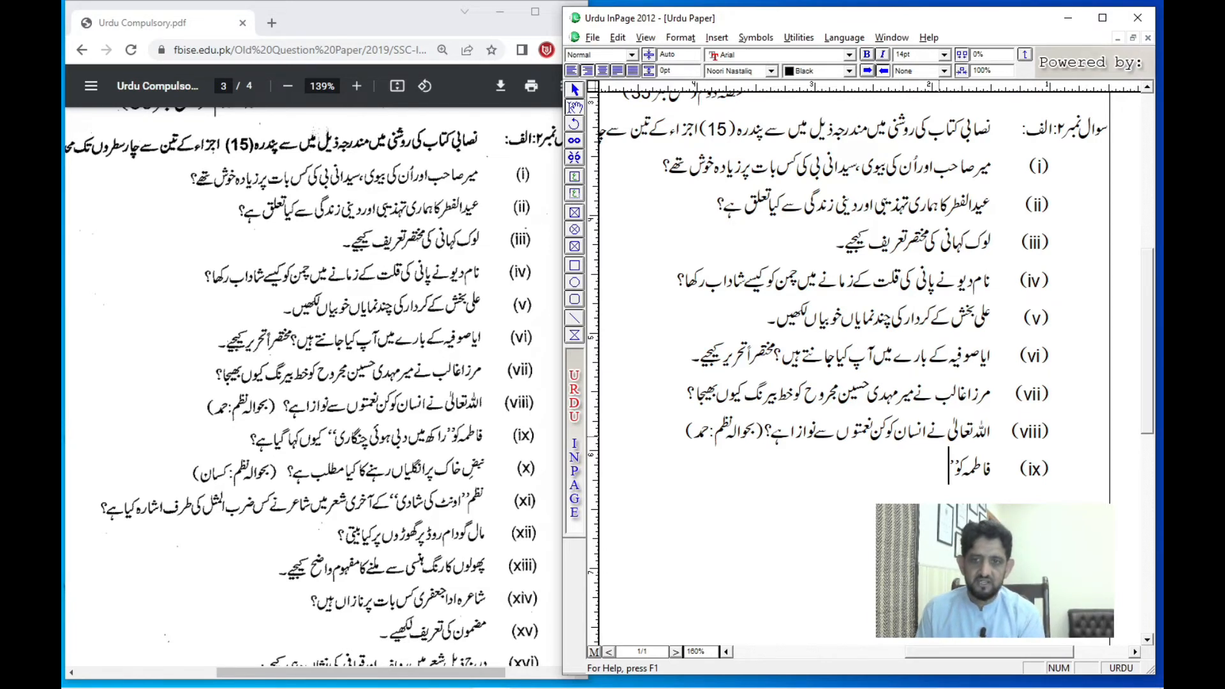
text(راکھ میں دبی)
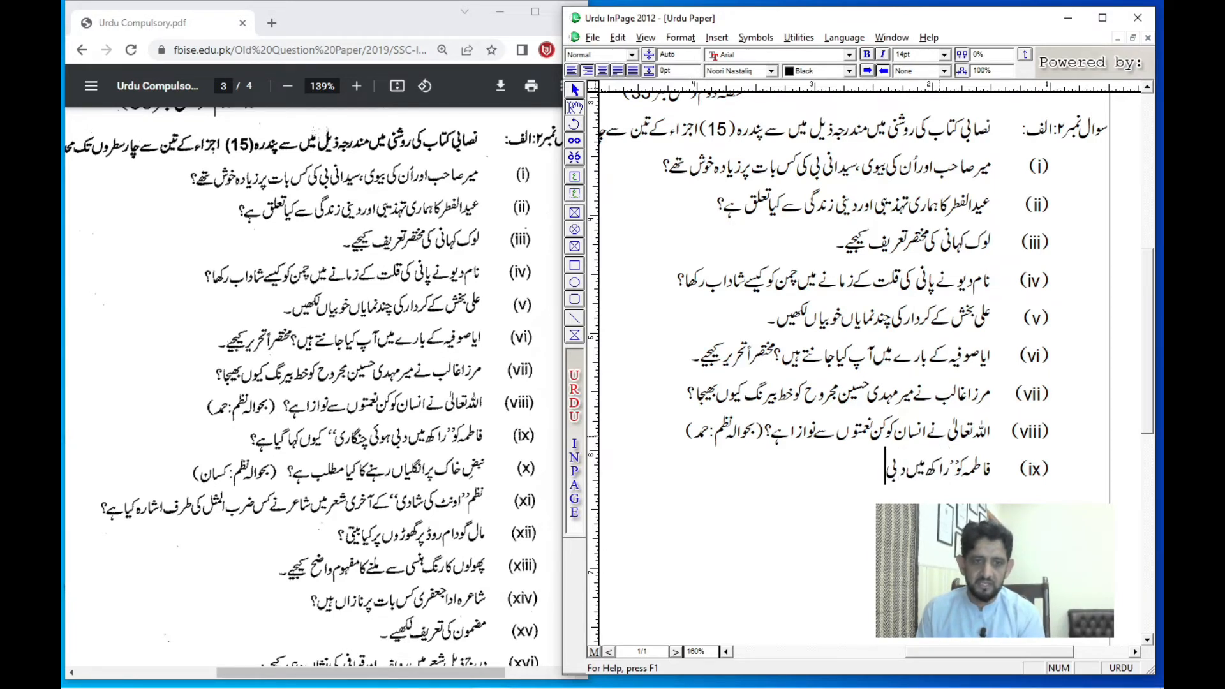
text( ہوئی چنگار)
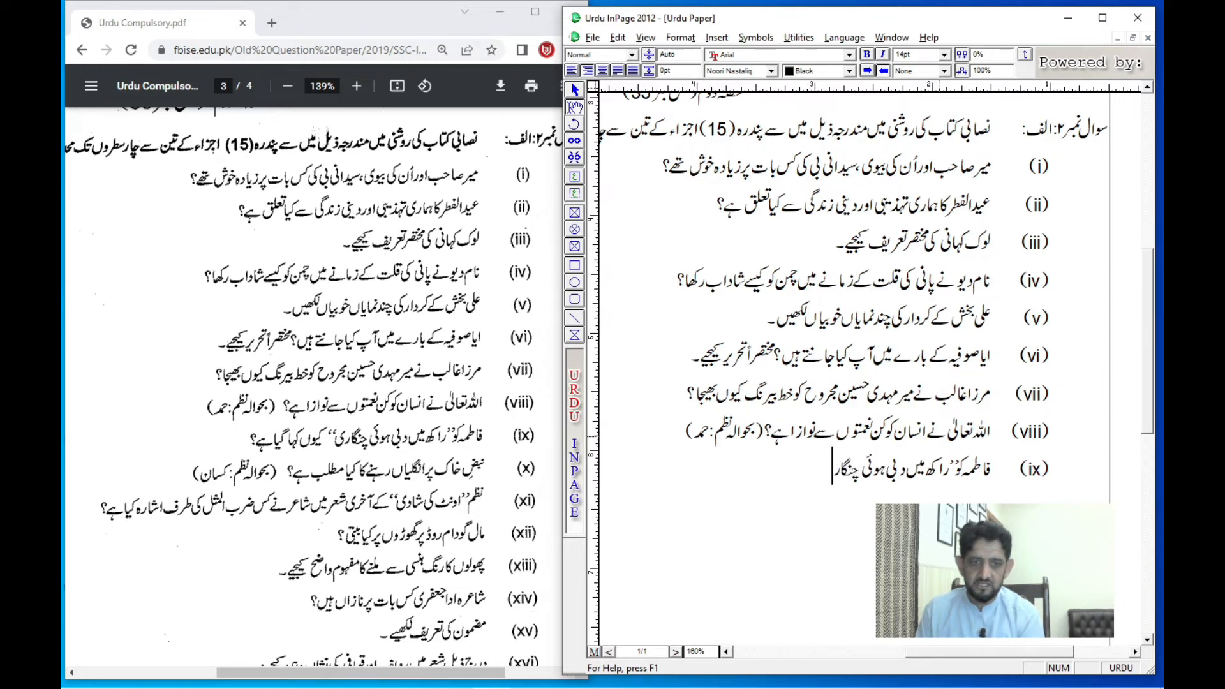
text(ی")
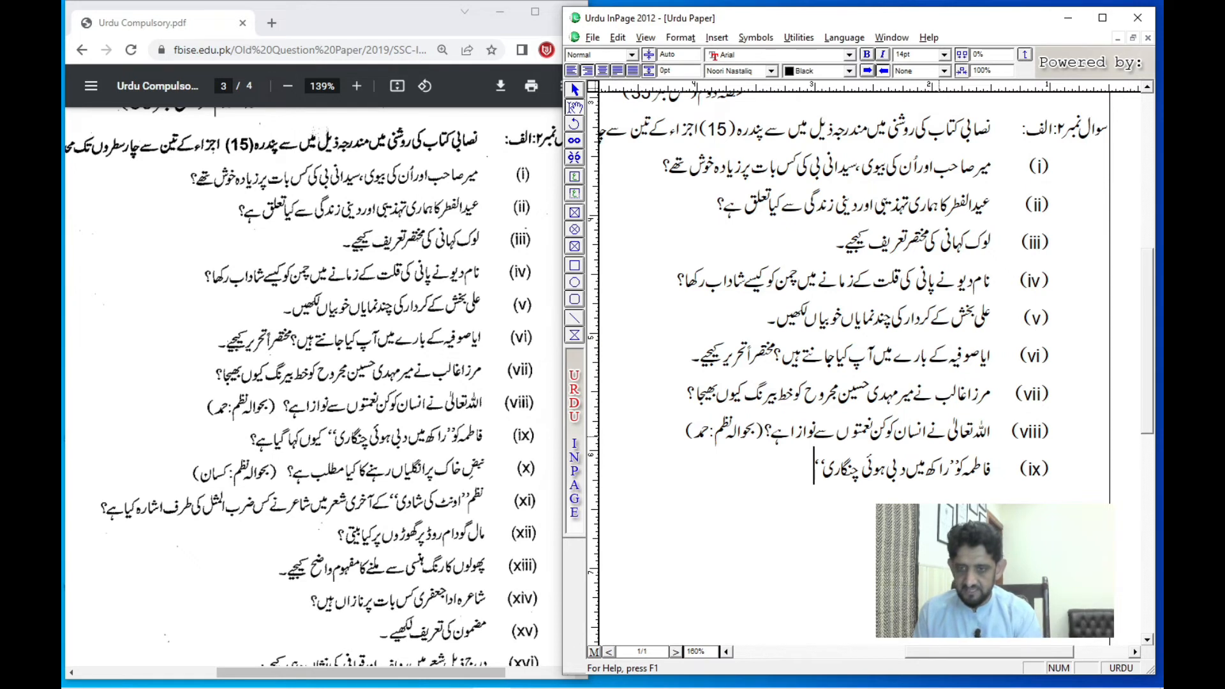
text( کیوں کہا گیا ہے)
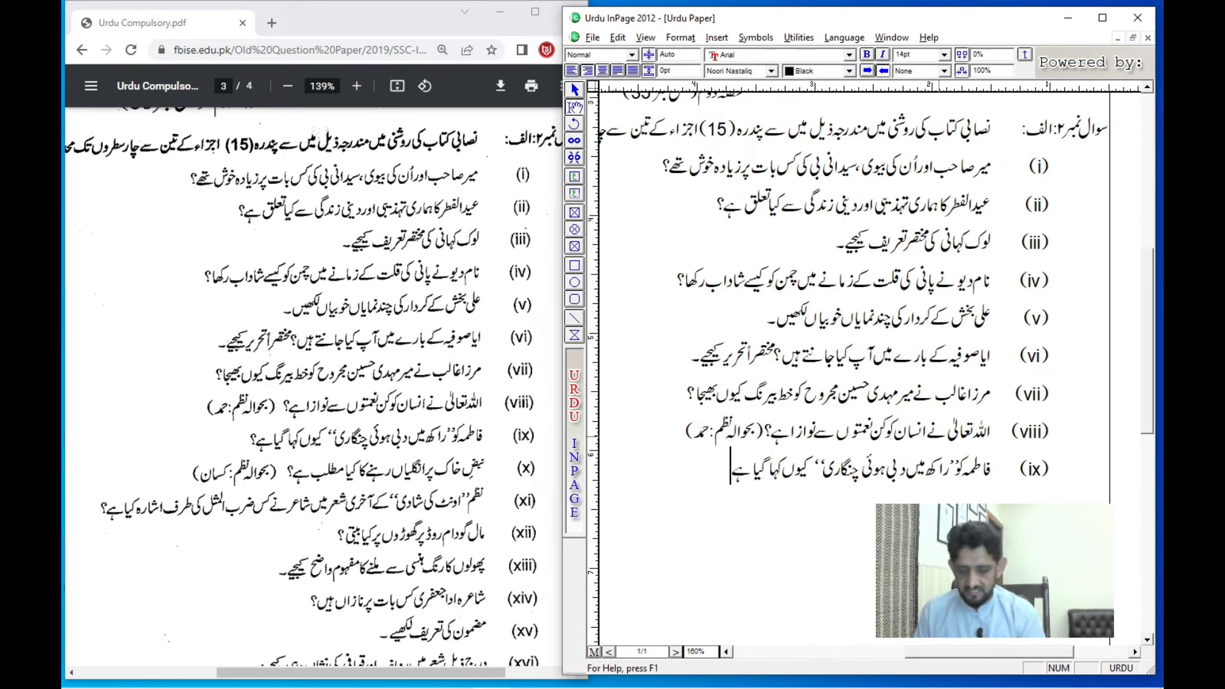
text(؟)
key(Return)
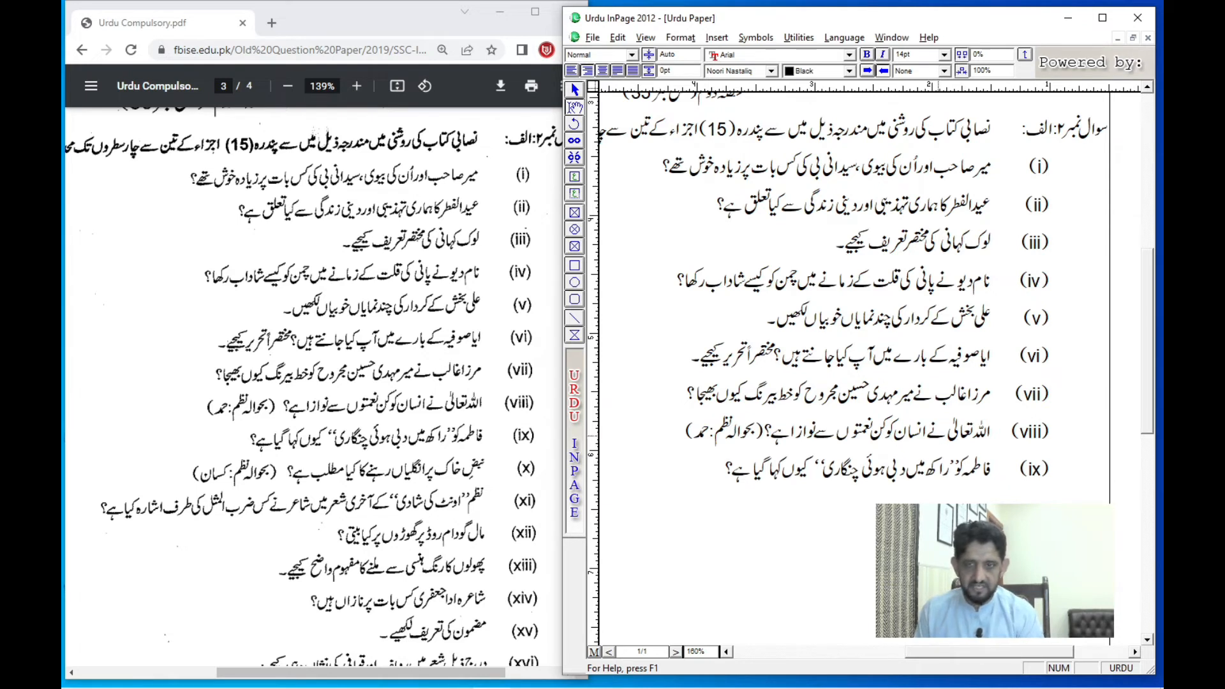
Number the new line "(x)" with an English numeral, return to Urdu and align to the question text position
text(()
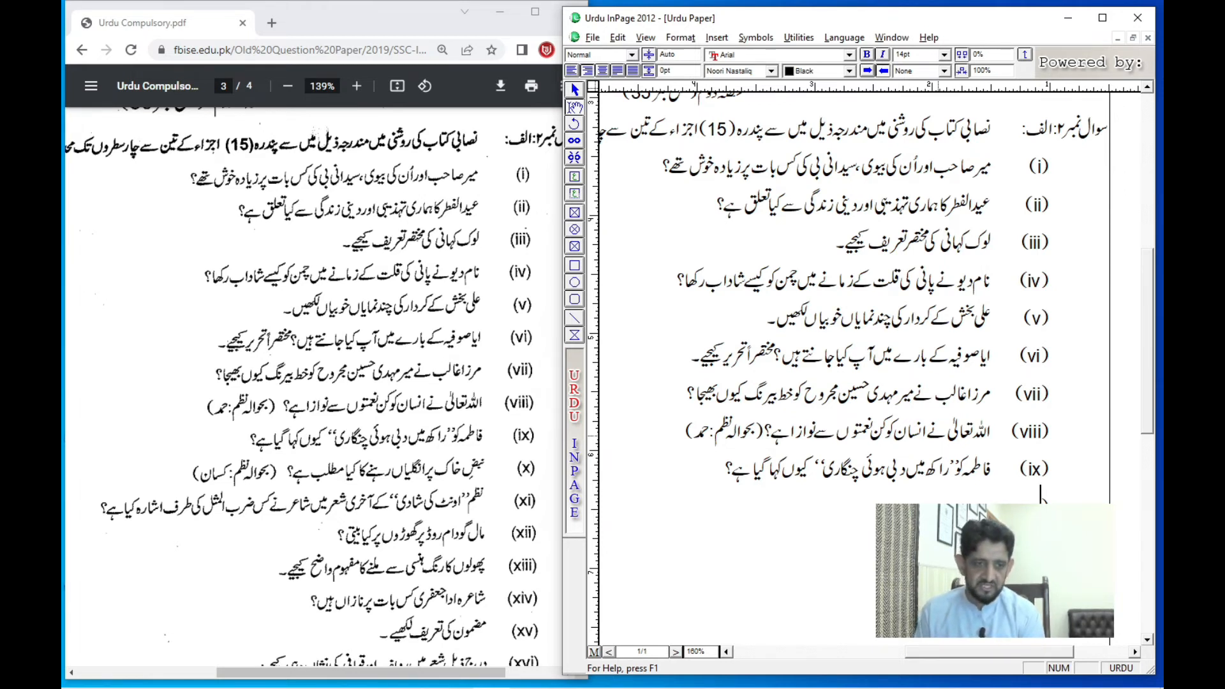
key(ctrl+space)
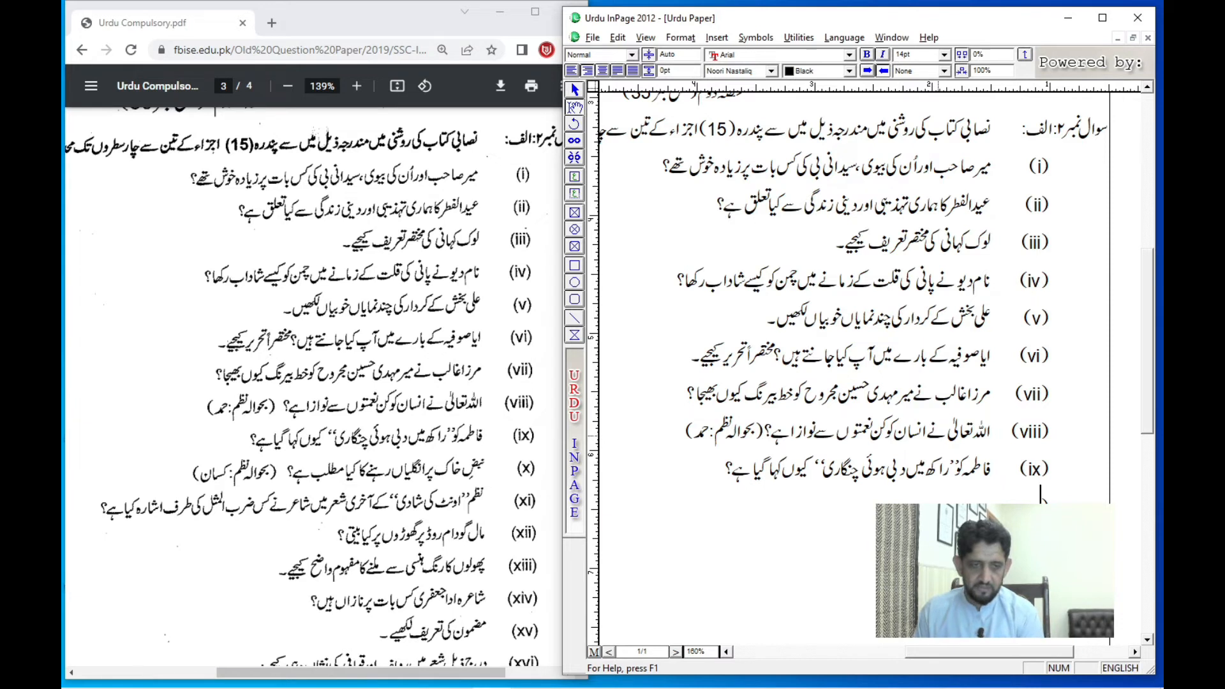
key(ctrl+space)
text())
key(Tab)
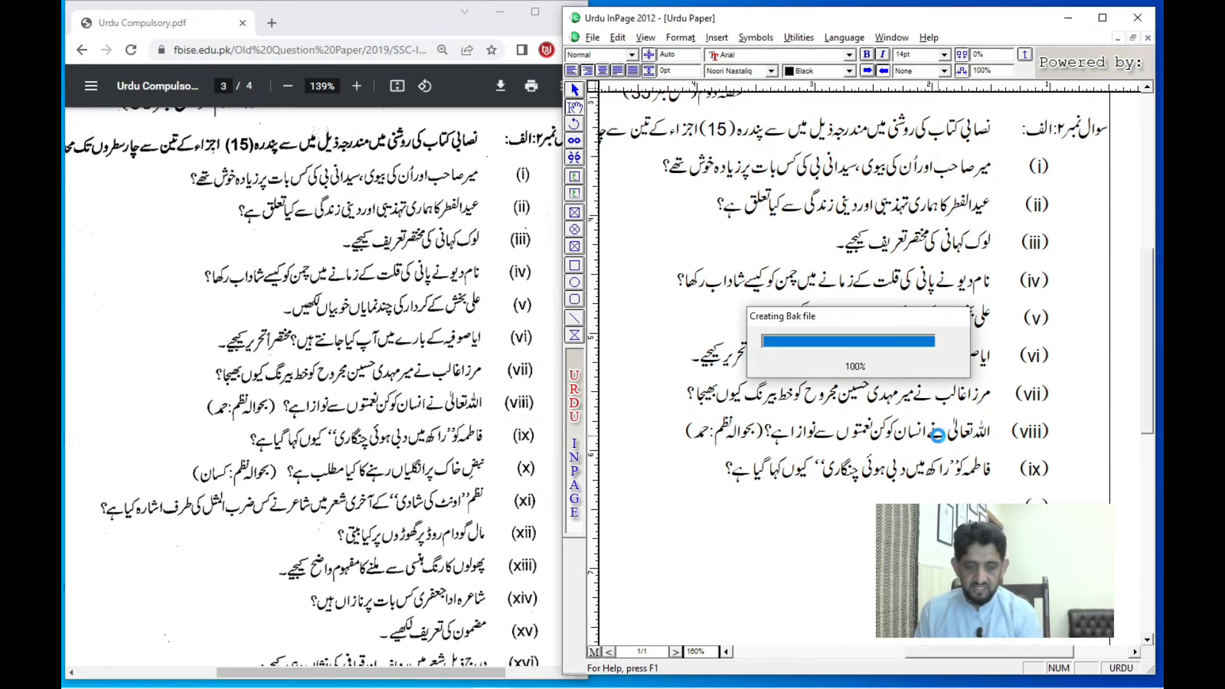
Write the text of question (x): "نبضِ خاک پر انگلیاں رہنے کا کیا مطلب ہے؟"
text(نبض خاک)
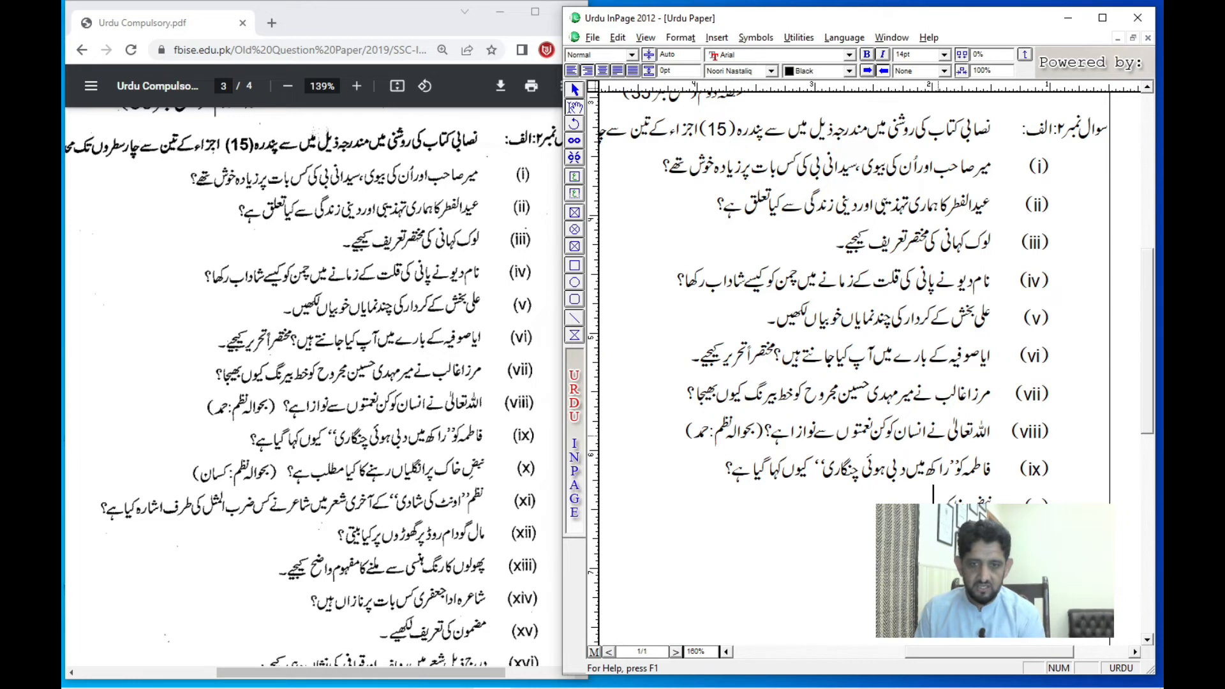
text(انگلیاں)
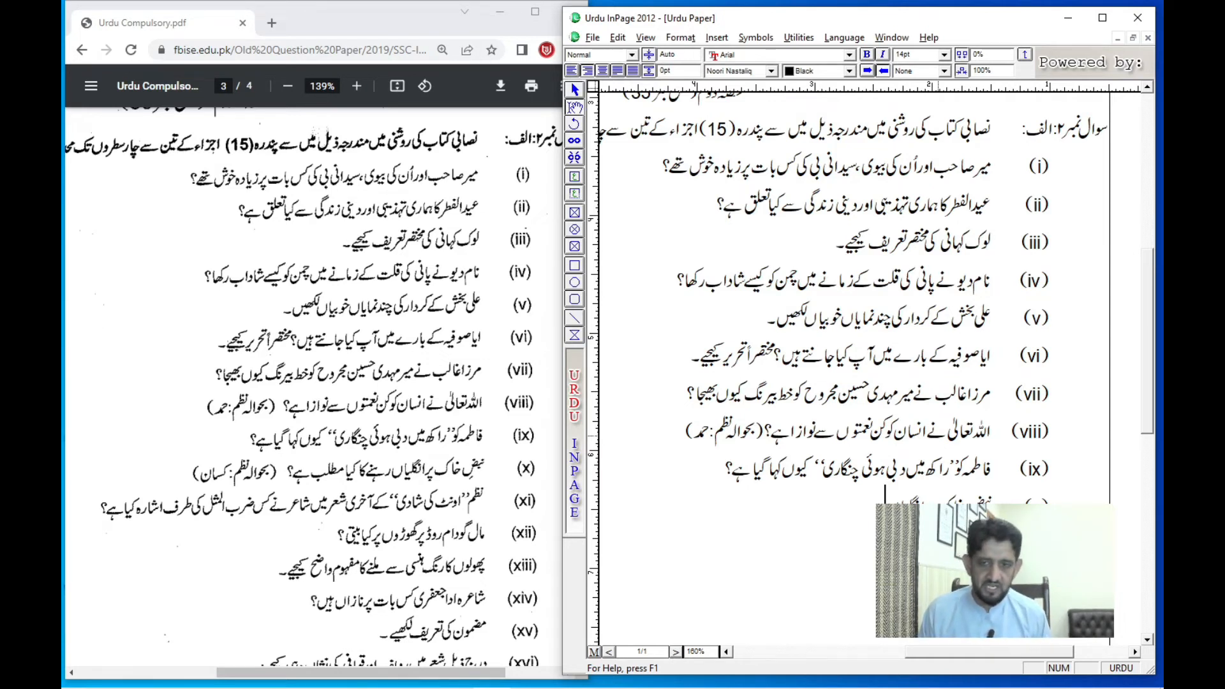
text(ہنے کا کیا)
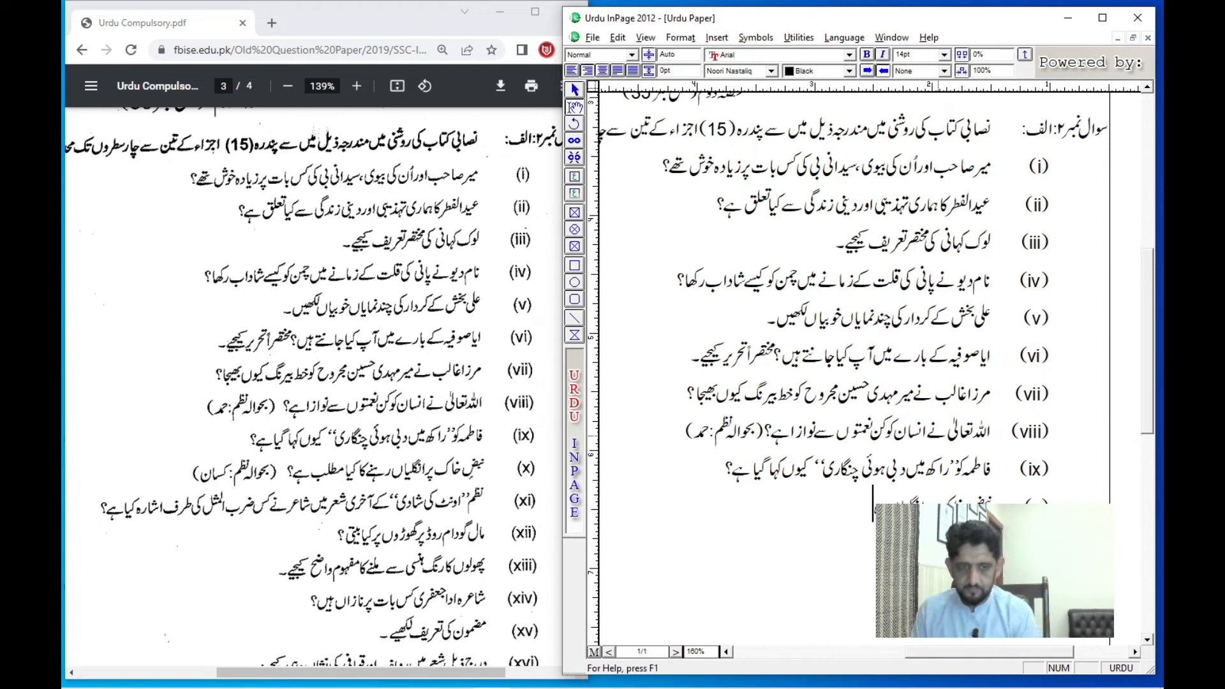
text( مط)
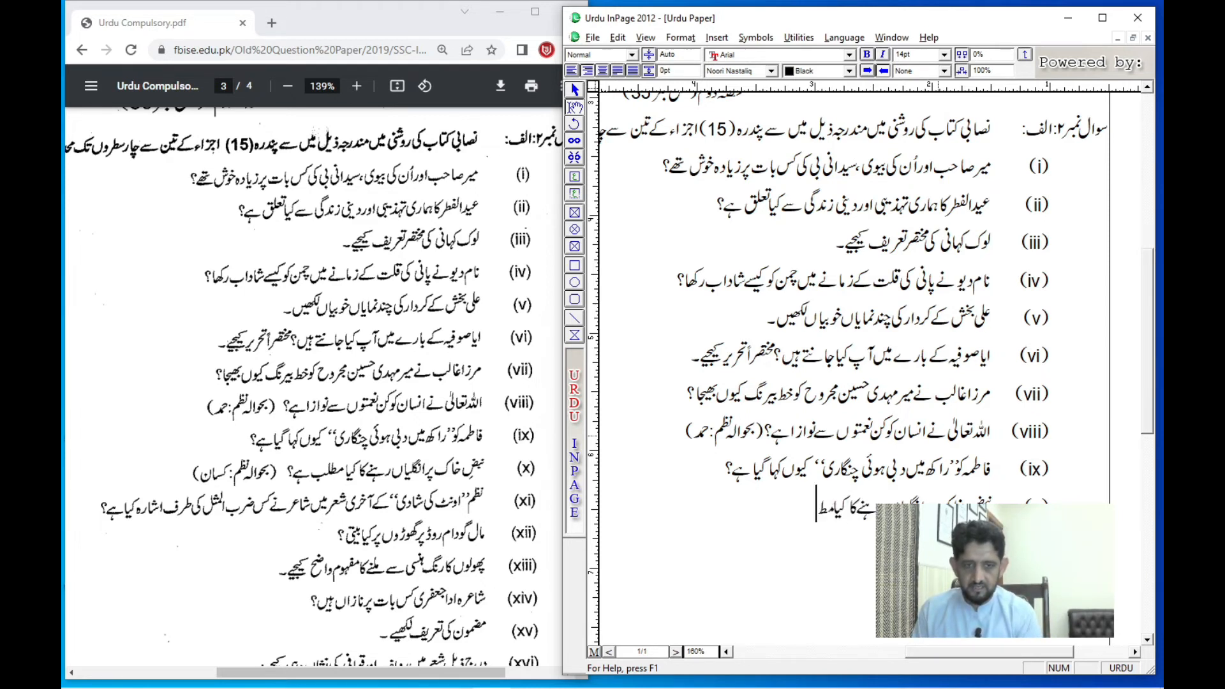
text(لب ہے؟)
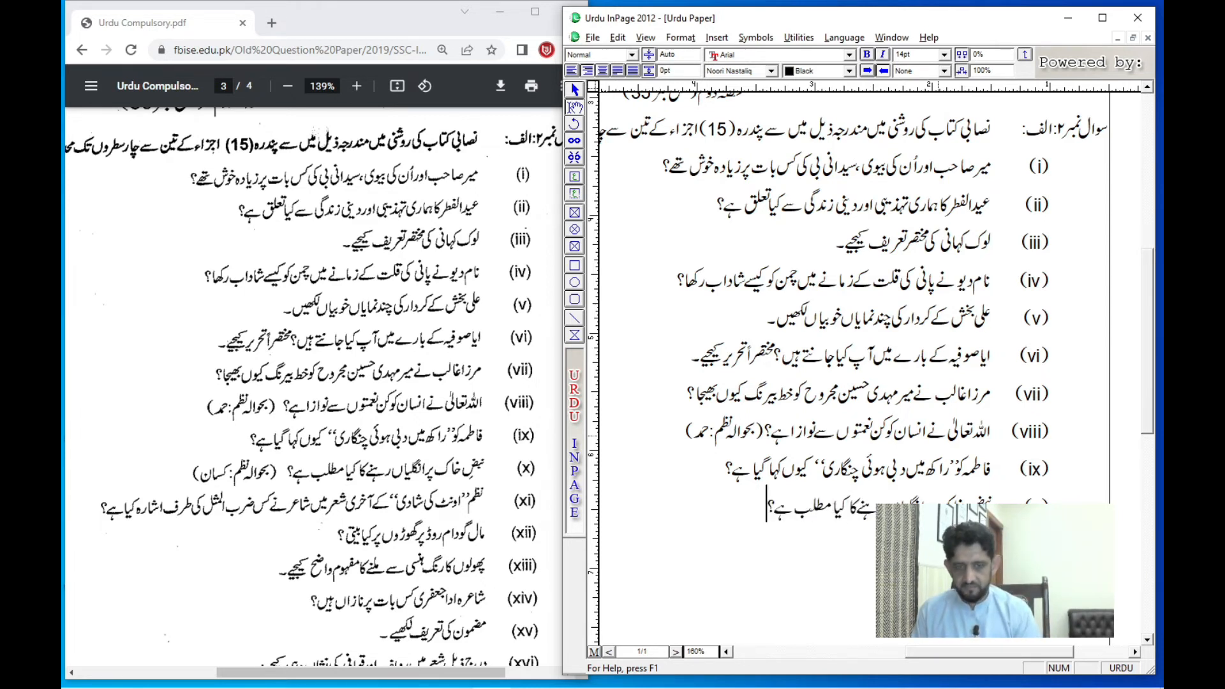
Add the poem reference "(بحوالہ نظم: کسان)" after question (x)
text( ()
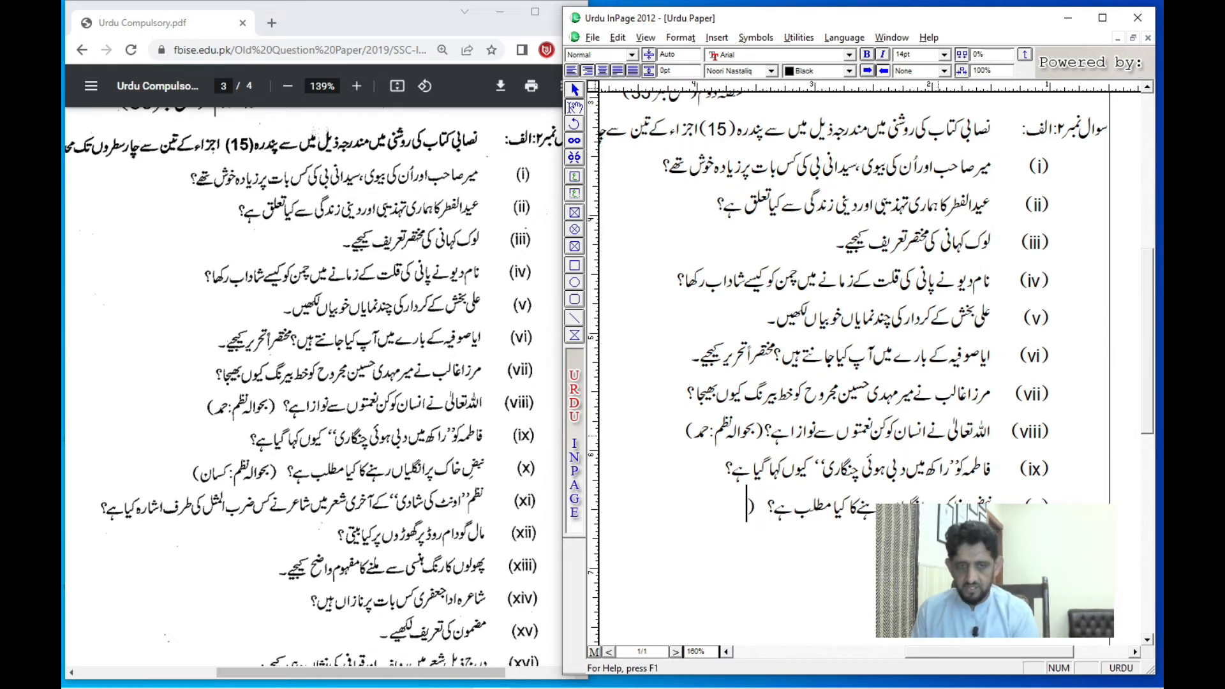
text(بحوالہ ن)
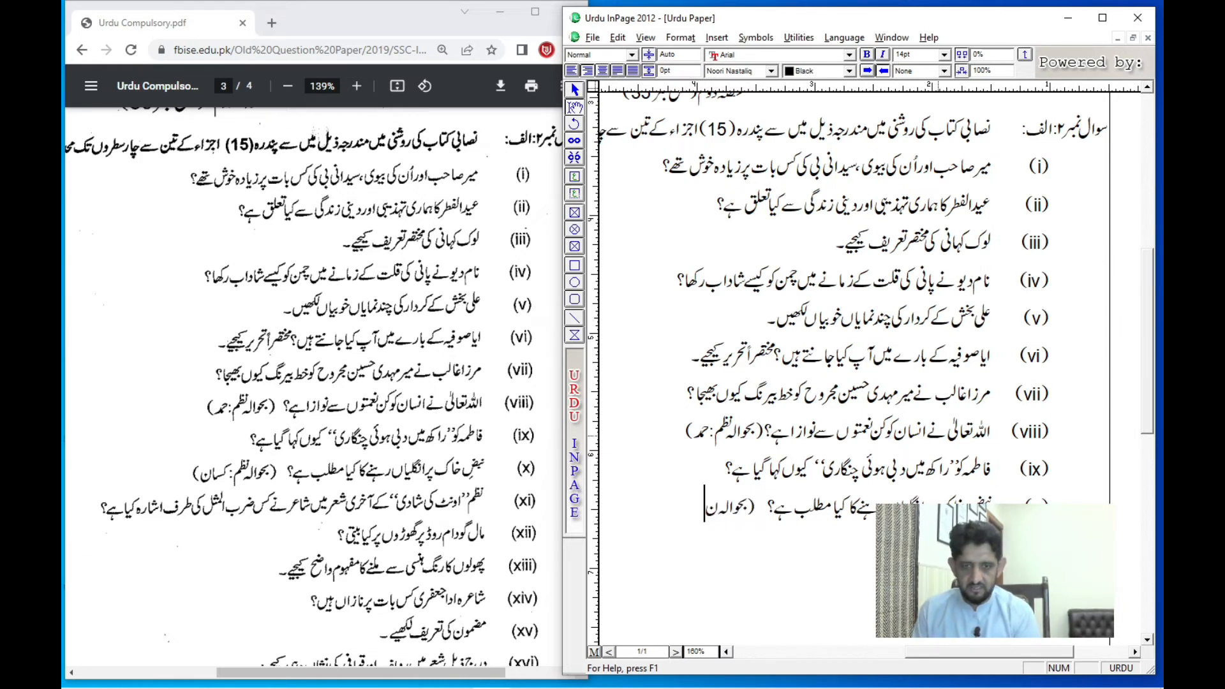
text(ظم: کسان))
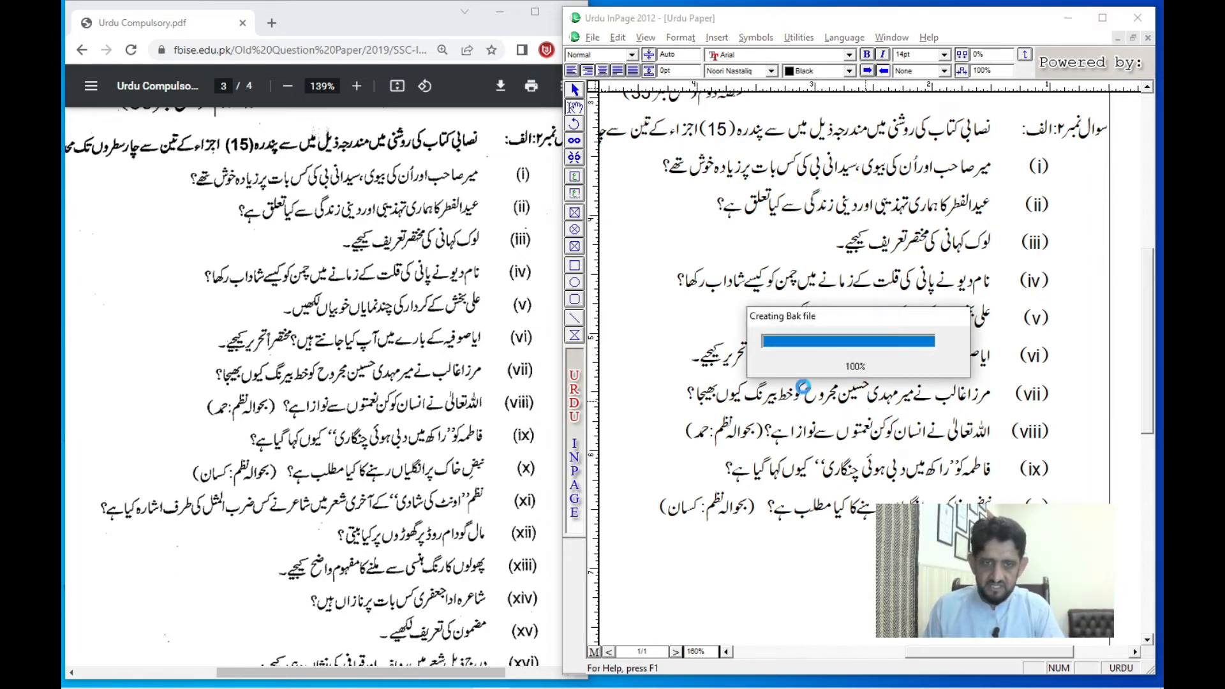
Maximize the InPage window and enlarge the paper's title line "اردو (لازمی)۔ ایس ایس سی۔ II" to 22pt
scroll(832, 406, up, 3)
scroll(832, 406, up, 2)
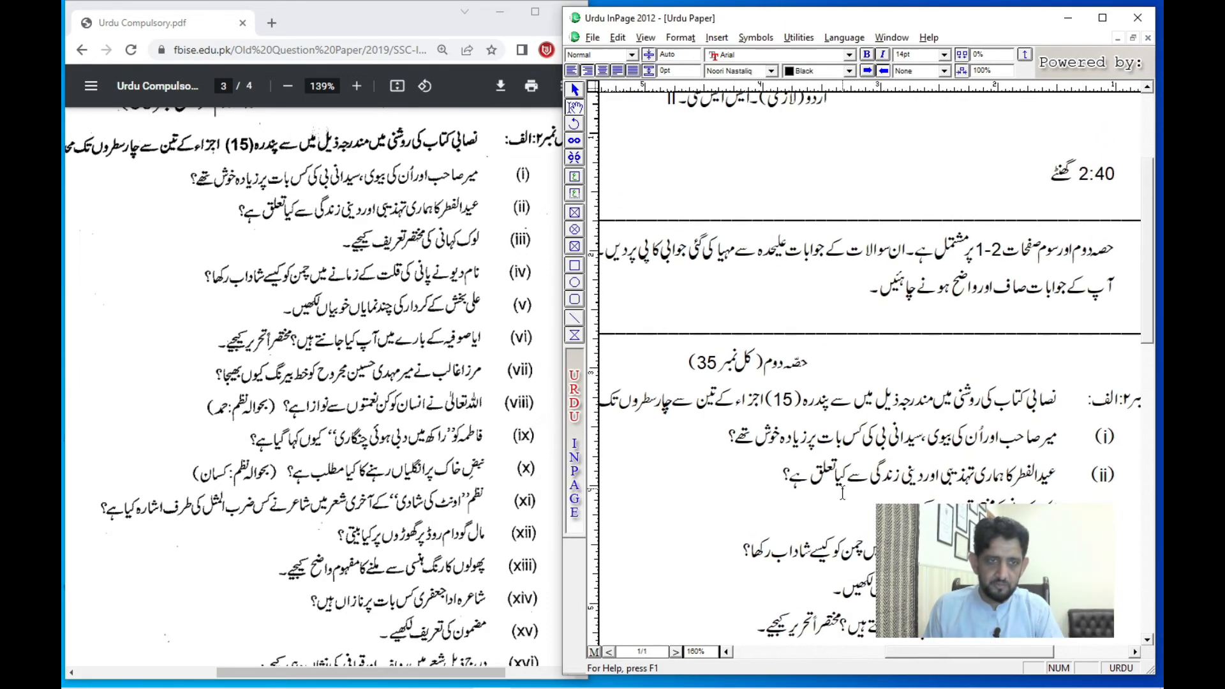
scroll(899, 407, up, 1)
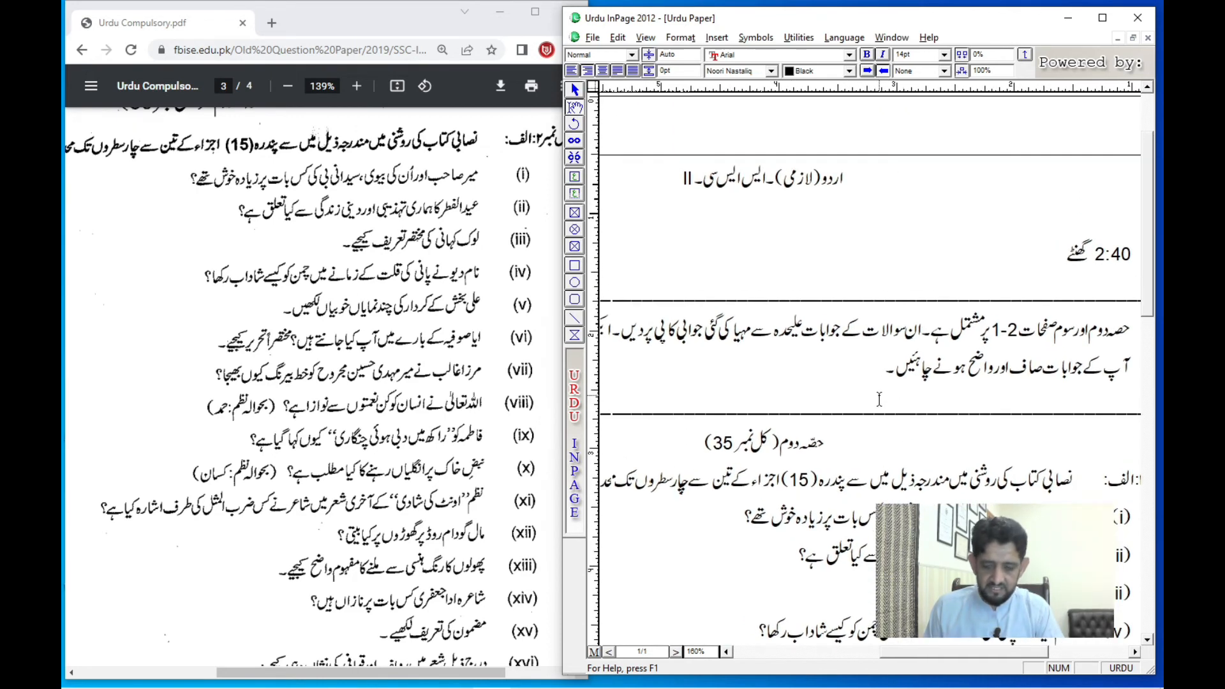
click(1102, 19)
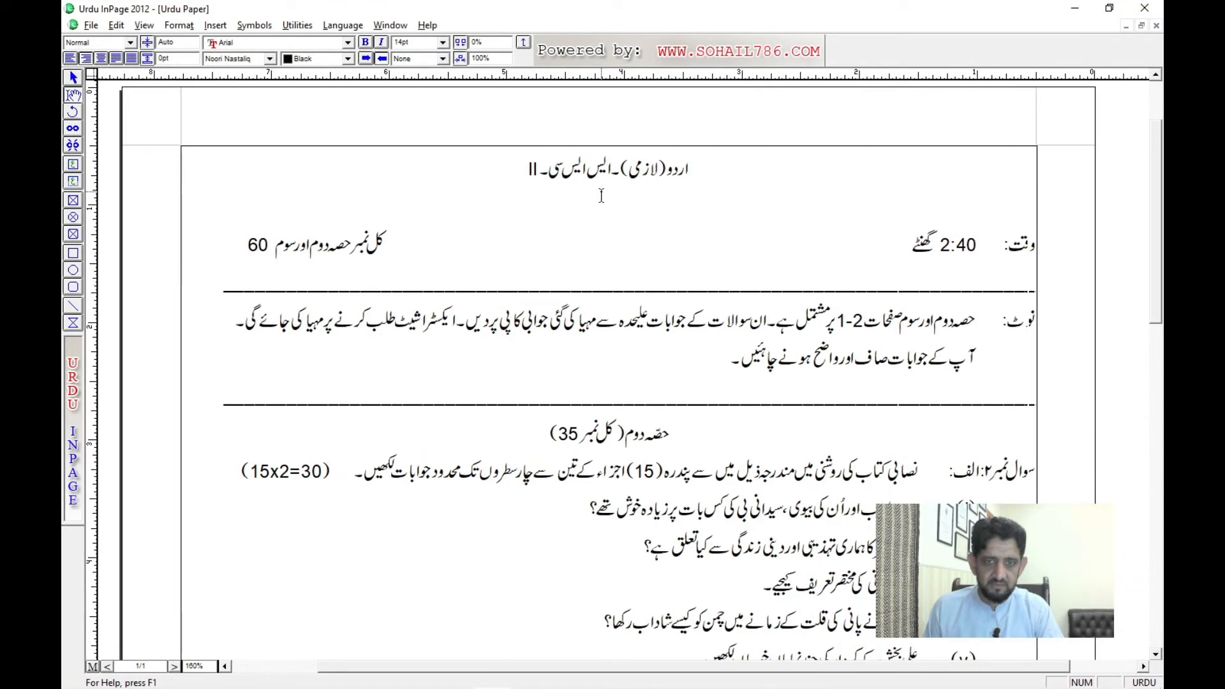
triple_click(606, 174)
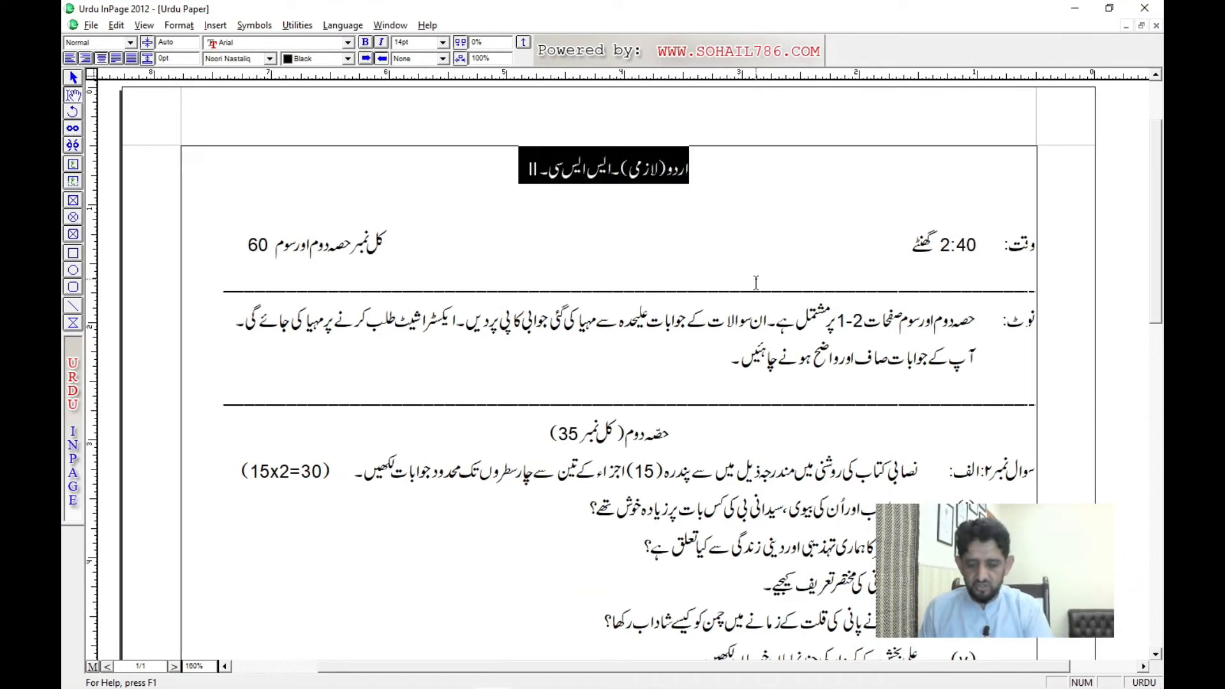
key(ctrl+])
key(ctrl+])
key(ctrl+])
key(ctrl+])
key(ctrl+])
key(ctrl+])
key(ctrl+])
key(ctrl+])
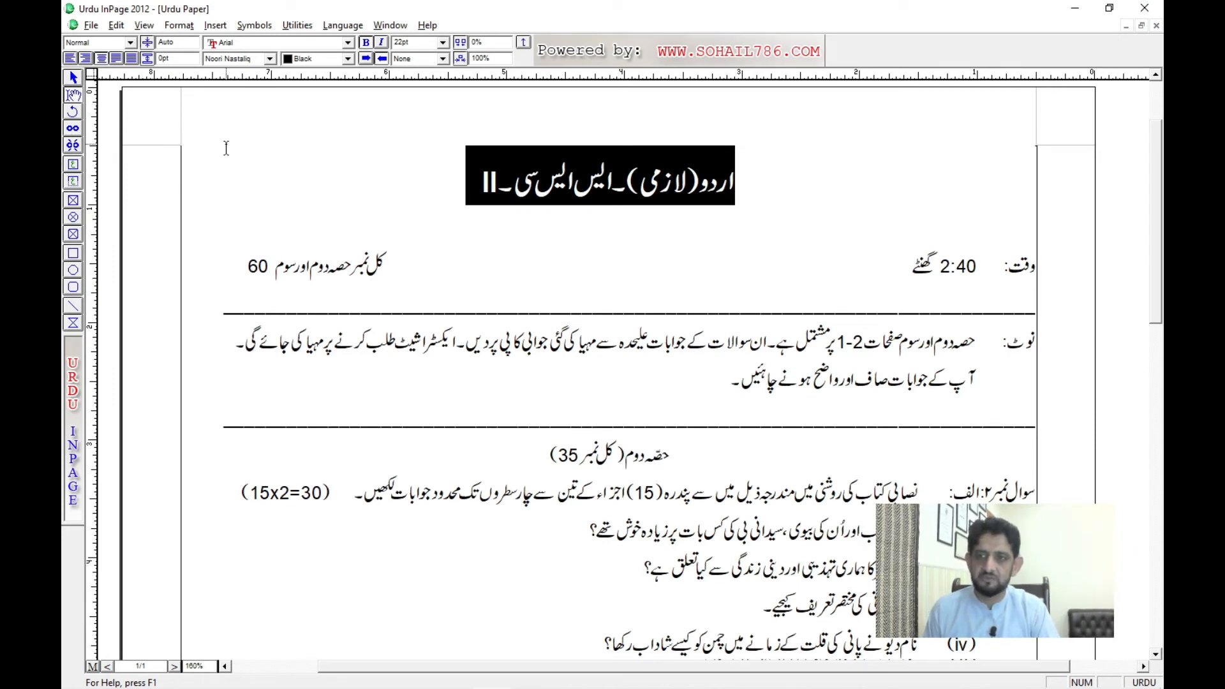
Change the Urdu font of the title line to Aasaar Bold and deselect it
click(270, 59)
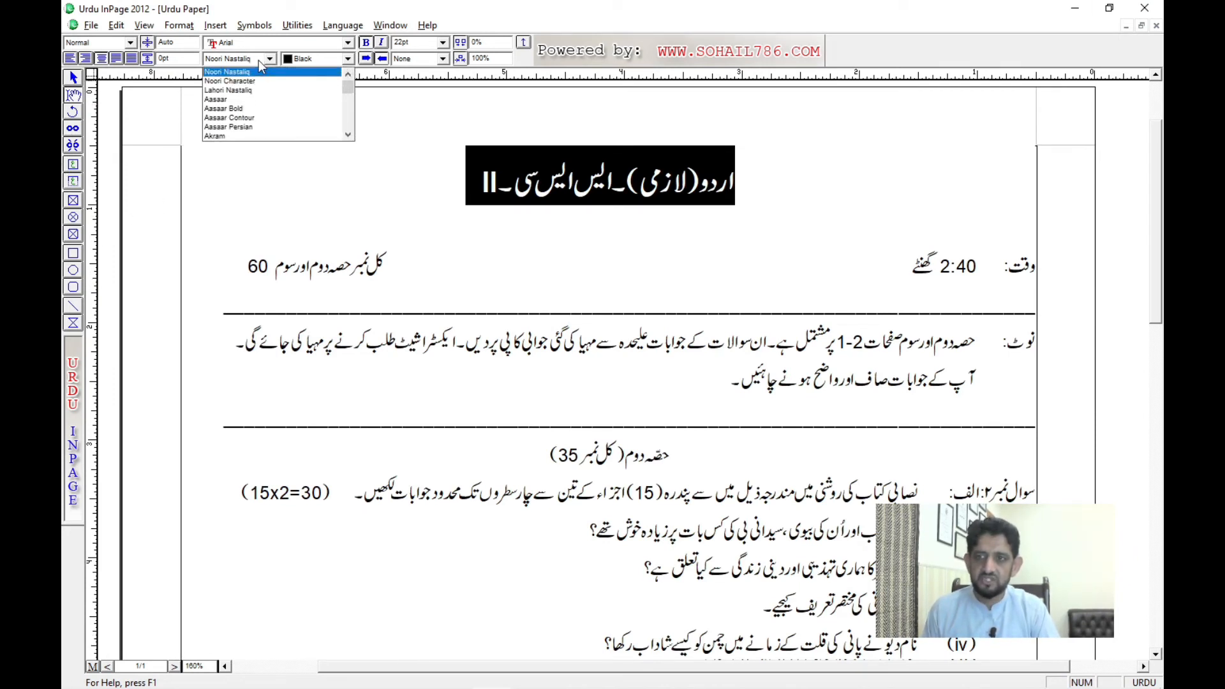
click(248, 108)
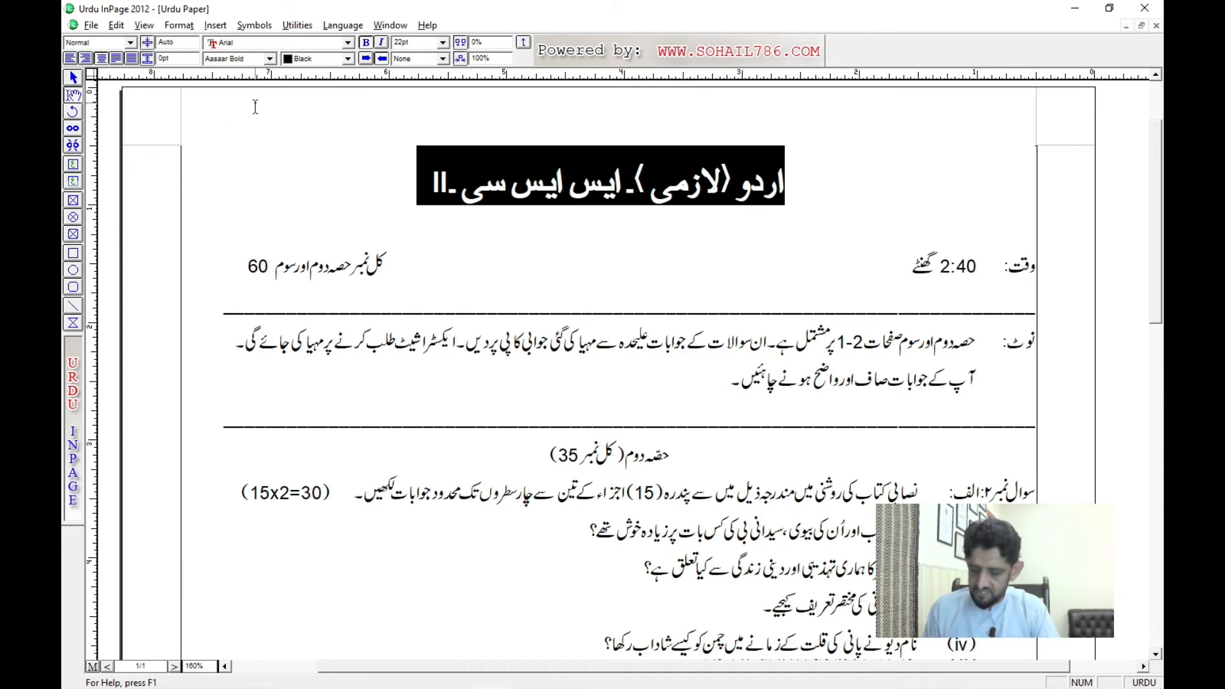
click(603, 200)
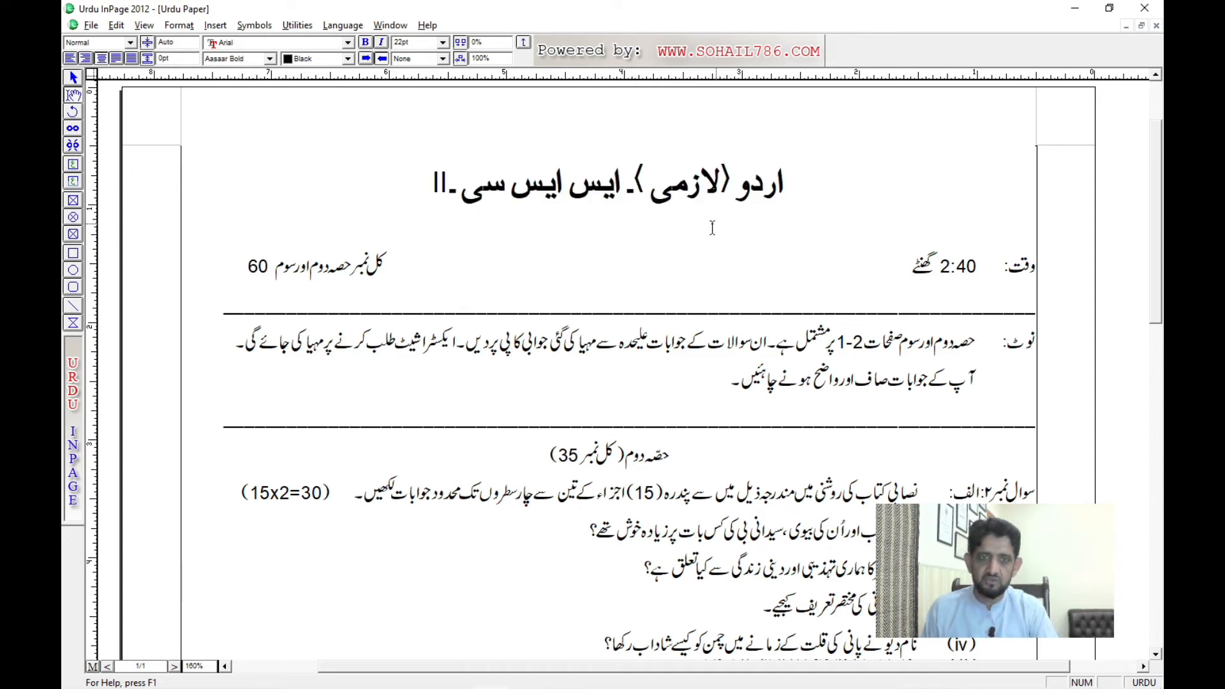
Add pesh diacritics to the word "اردو" in the title so that it reads "اُردُو"
click(779, 201)
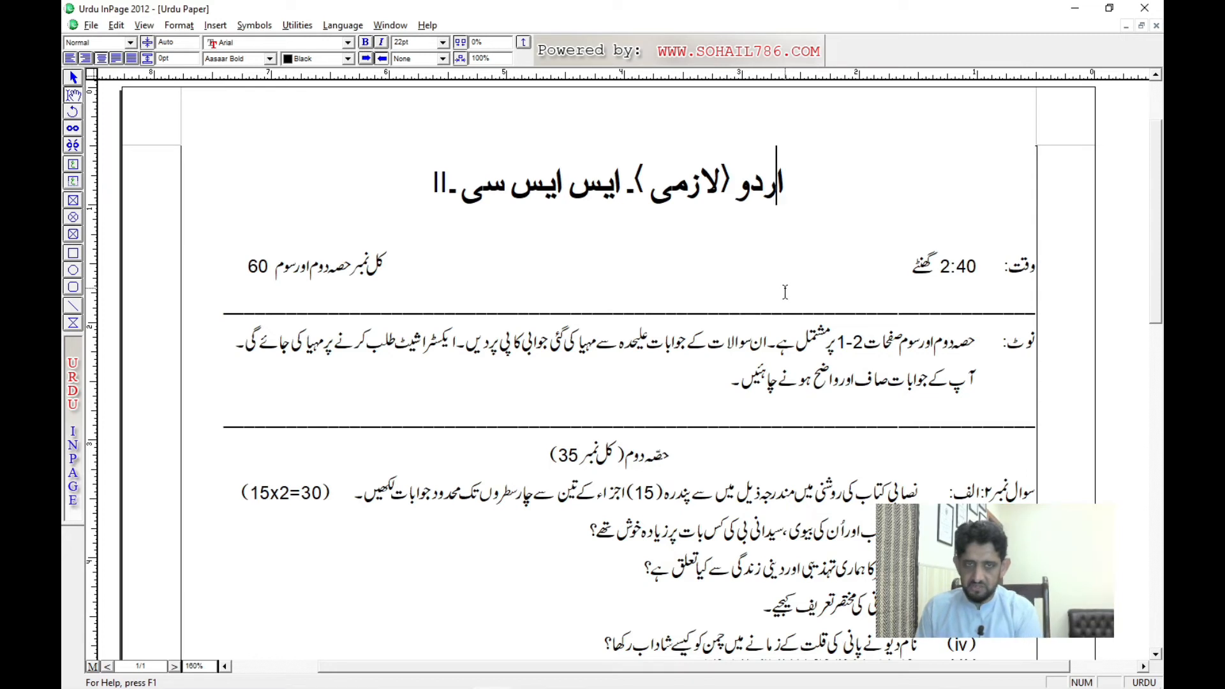
key(Left)
key(Left)
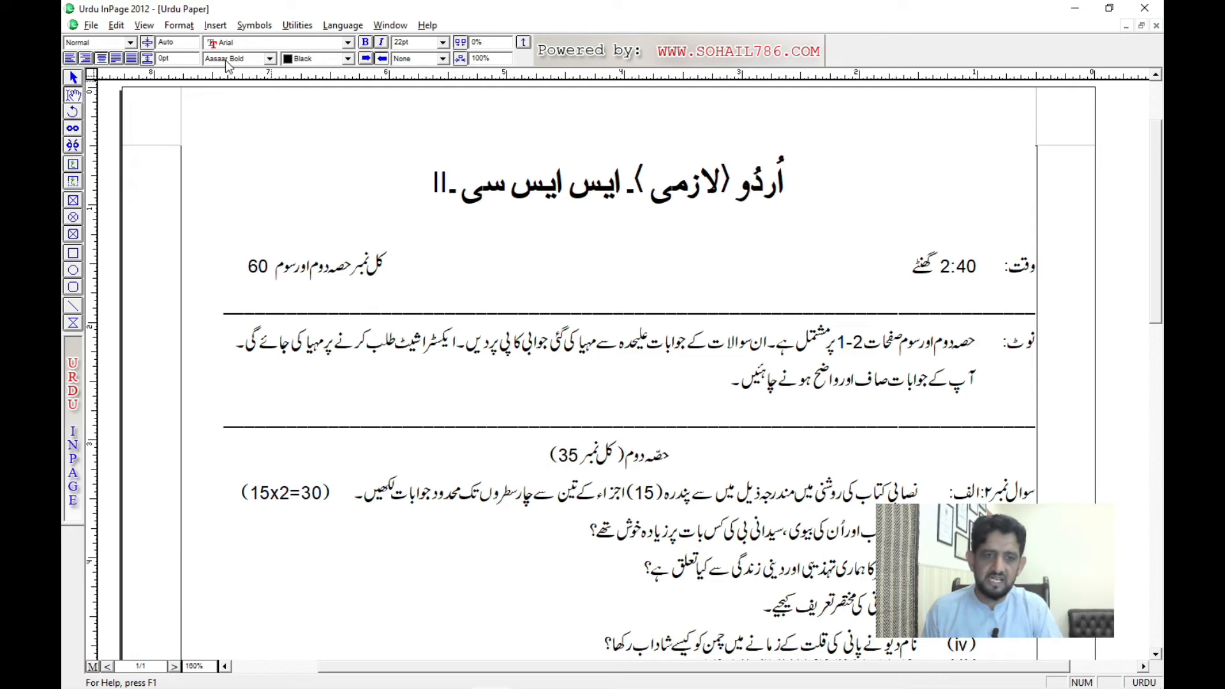
Review the layout of the paper in whole-page view and at 100% zoom
key(ctrl+0)
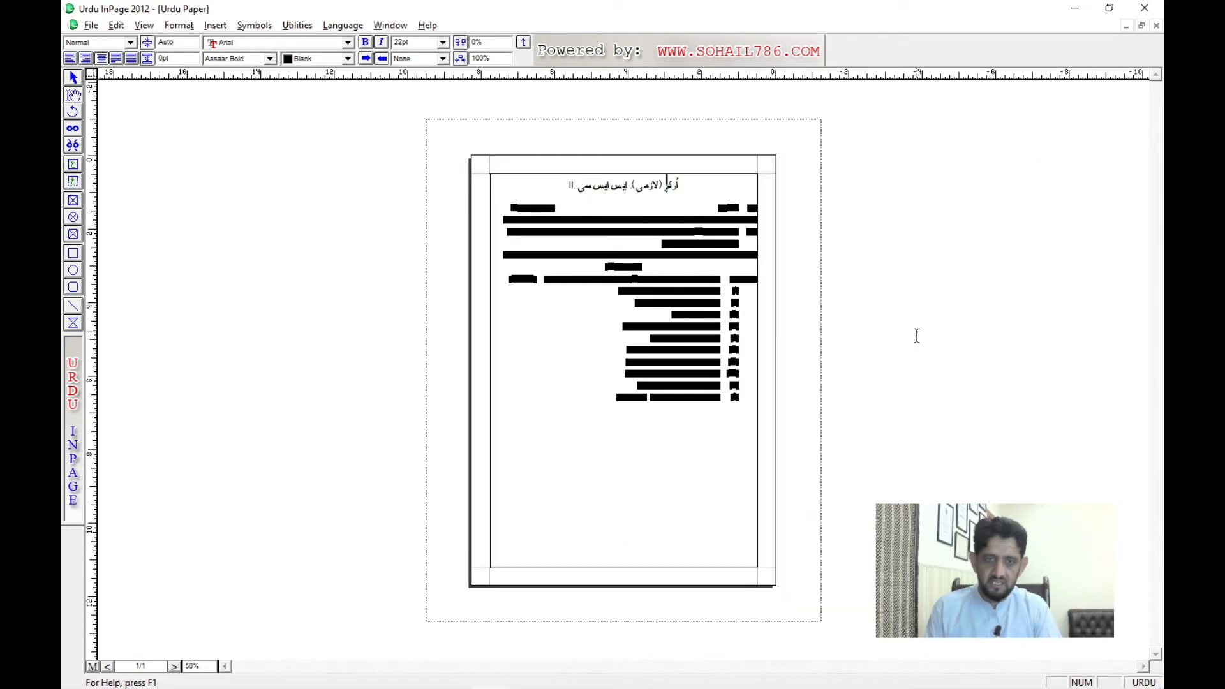
key(ctrl+1)
scroll(762, 475, down, 2)
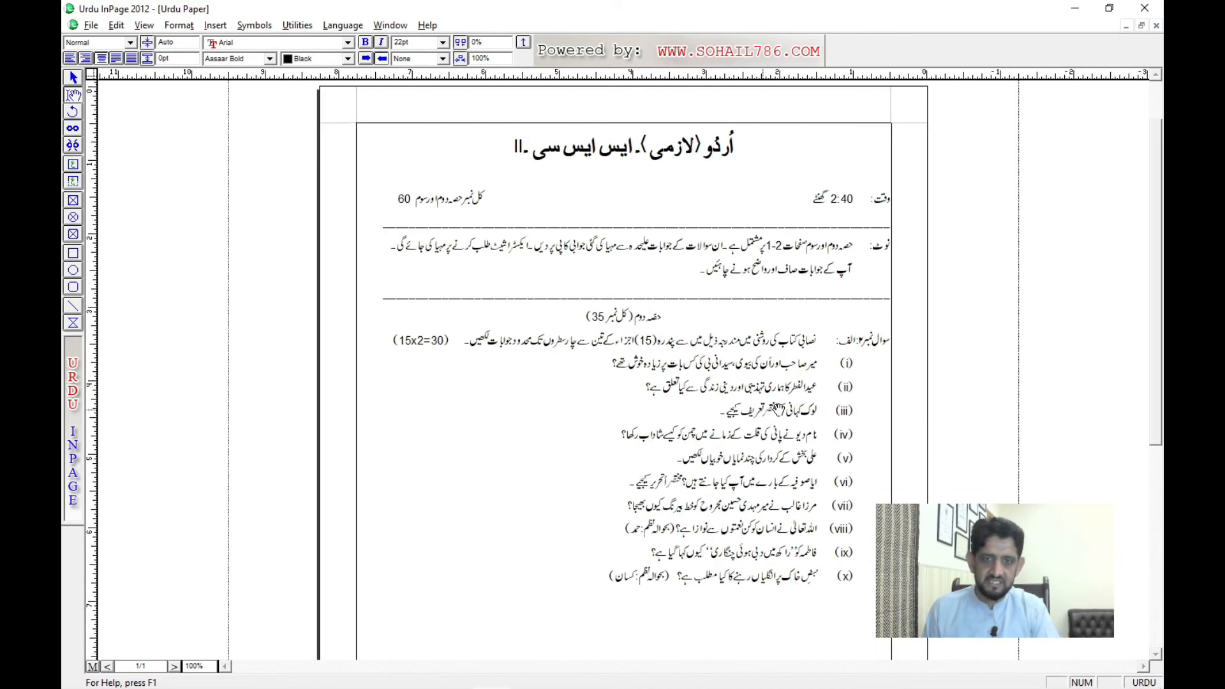
scroll(770, 497, down, 1)
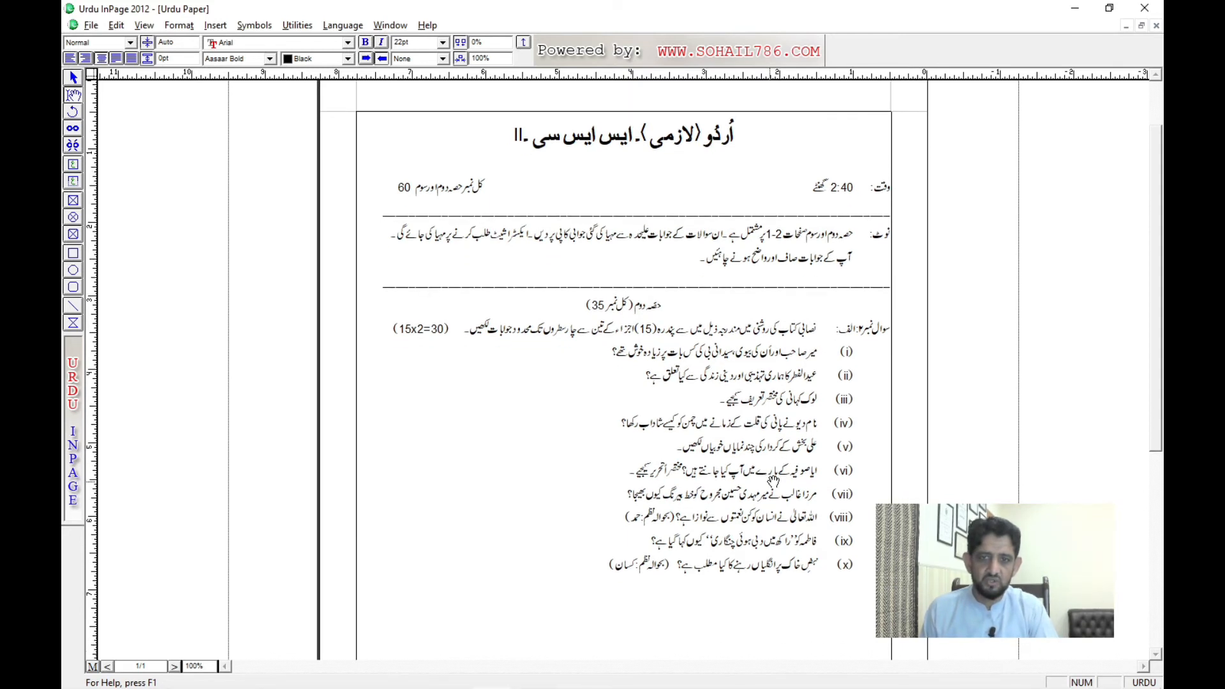
Place the text cursor at the end of question (x) and restore the InPage window beside the PDF
scroll(763, 494, down, 3)
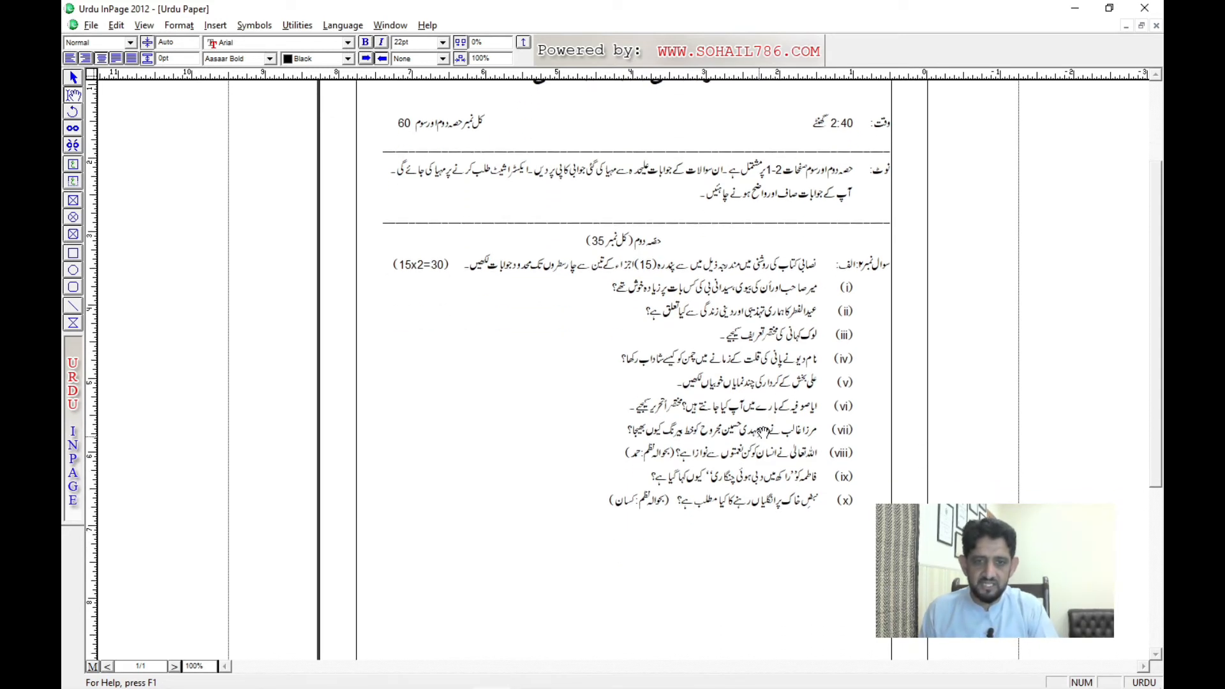
click(563, 479)
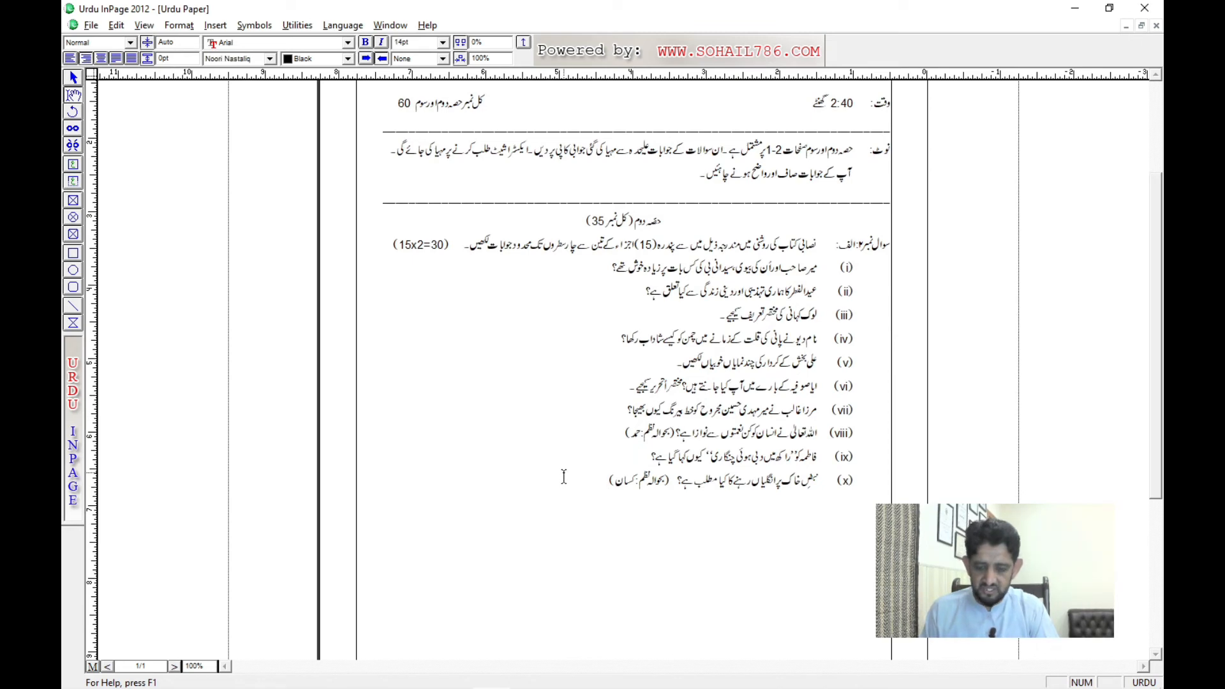
click(1110, 8)
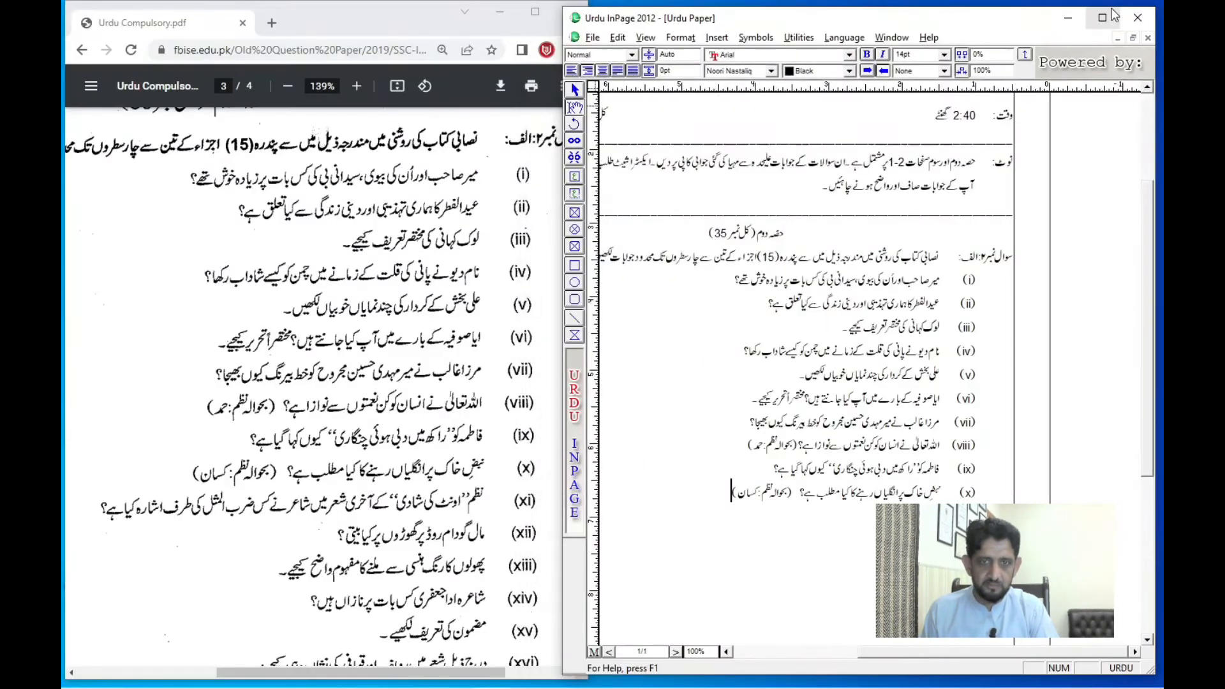
Examine the PDF's remaining questions, from short question (xi) through part ب and the passages, poems and essay topics on page 4
click(346, 386)
scroll(390, 423, down, 5)
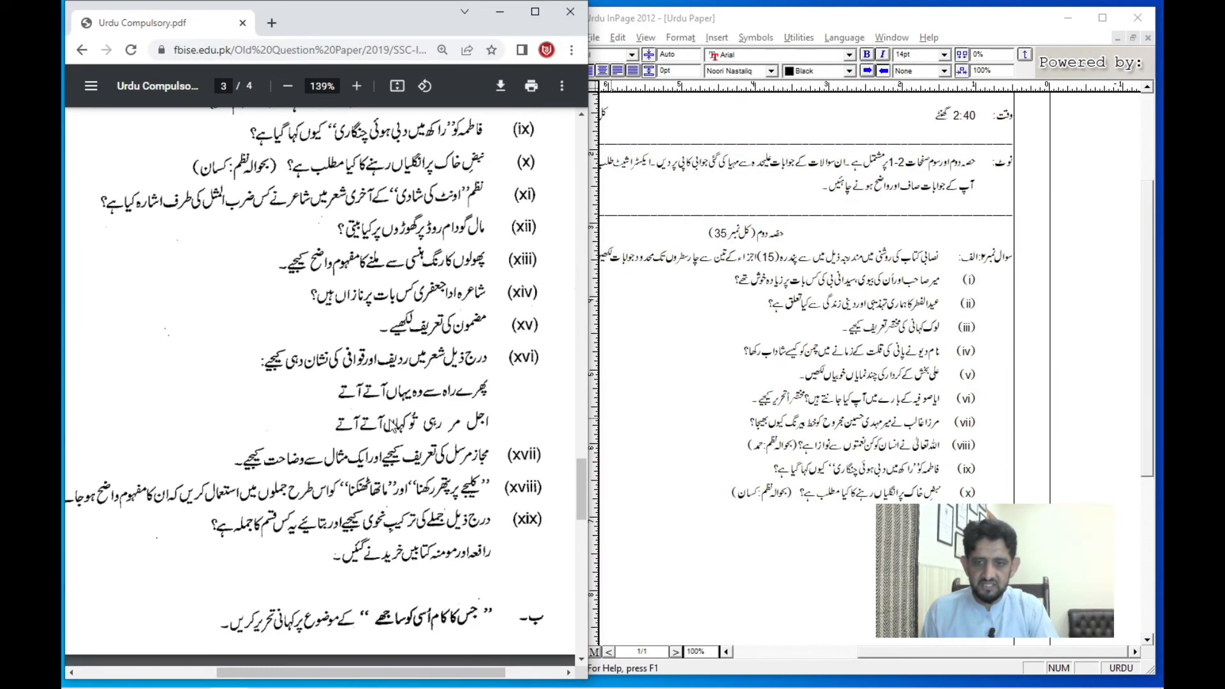
scroll(389, 425, down, 2)
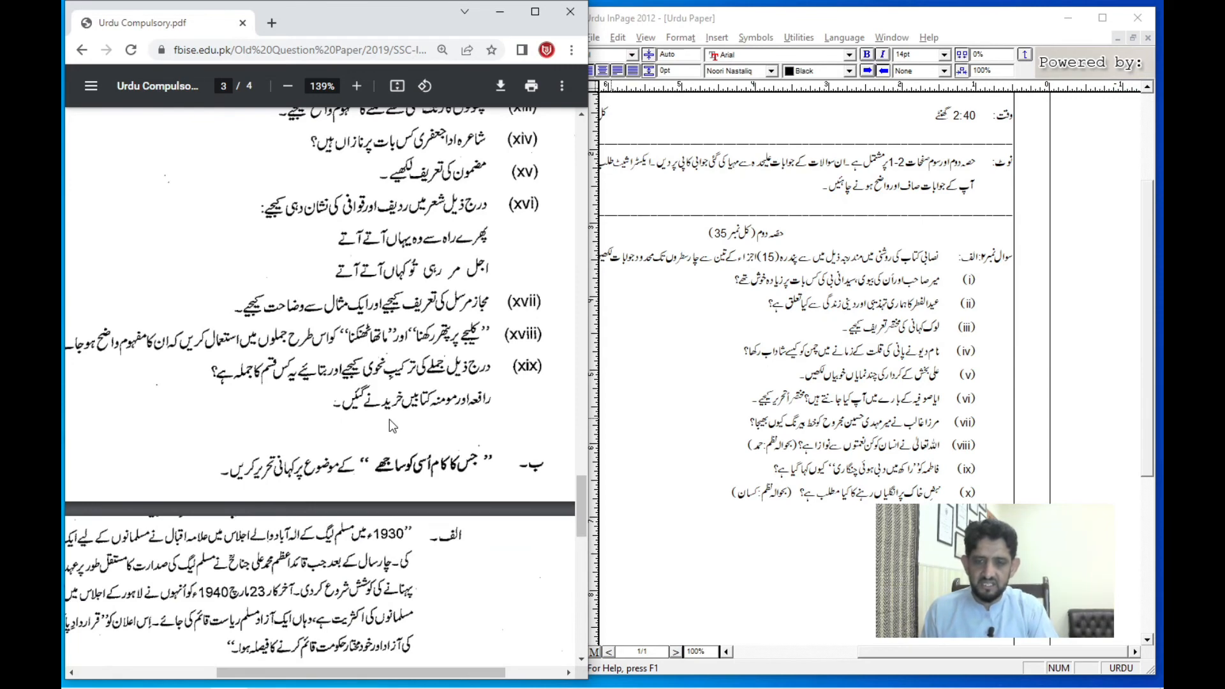
scroll(389, 419, down, 6)
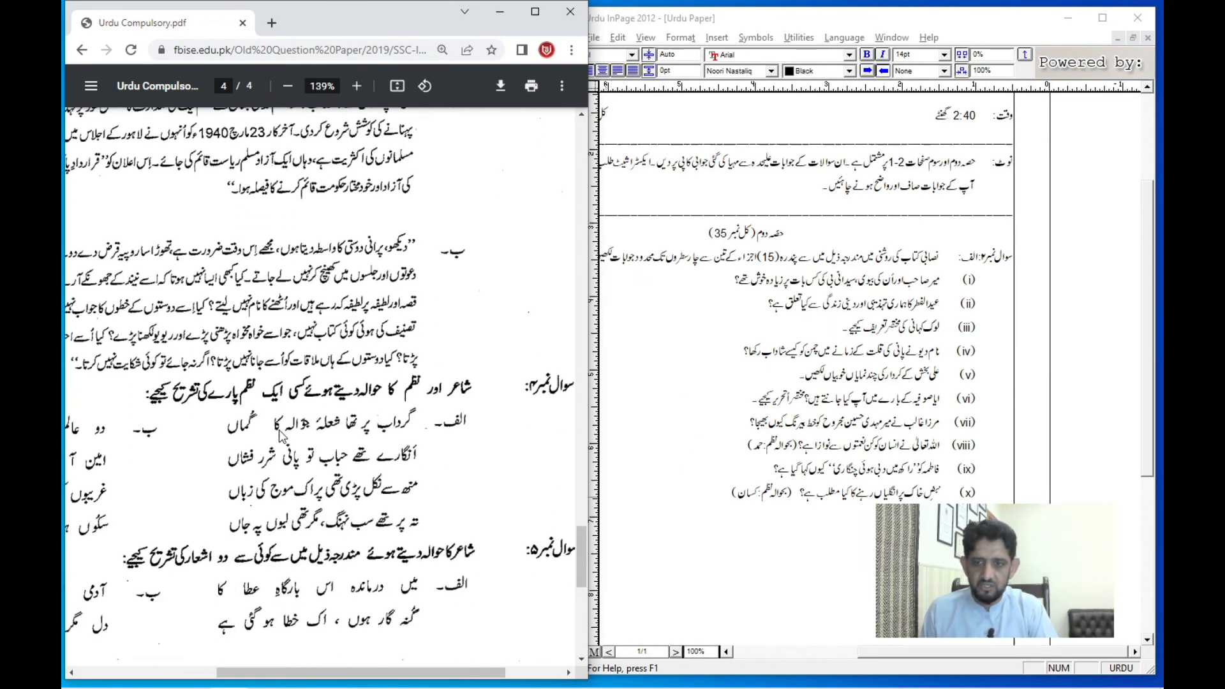
scroll(458, 457, down, 1)
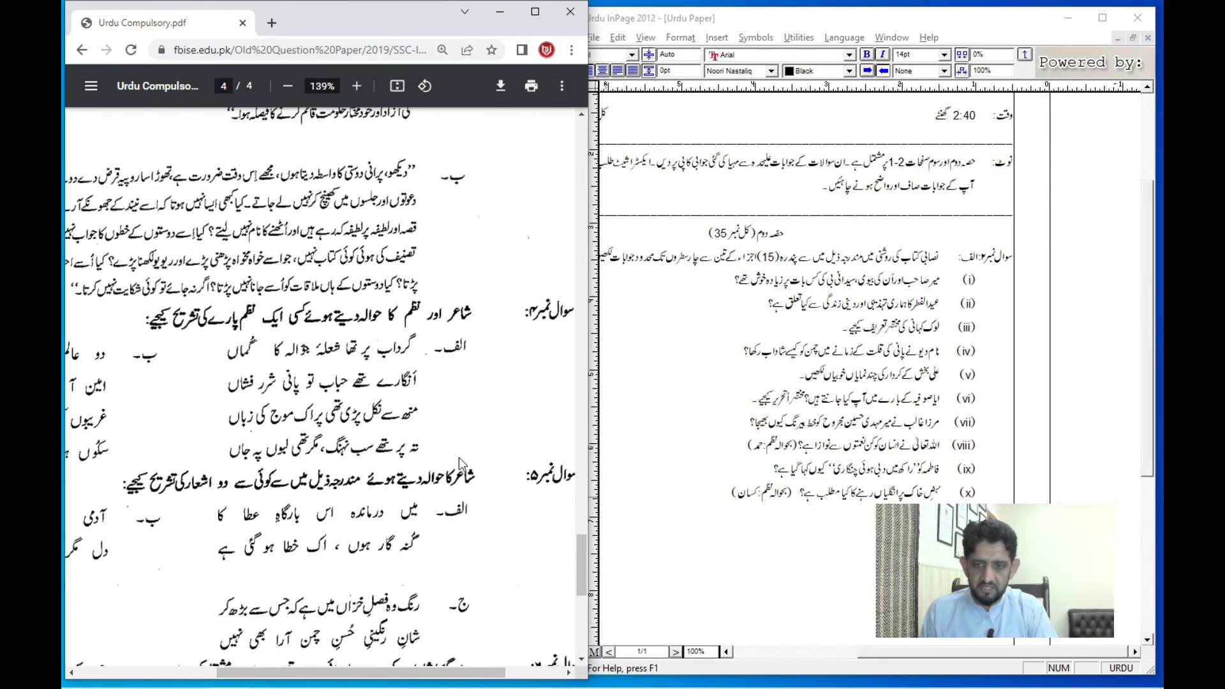
scroll(458, 457, down, 1)
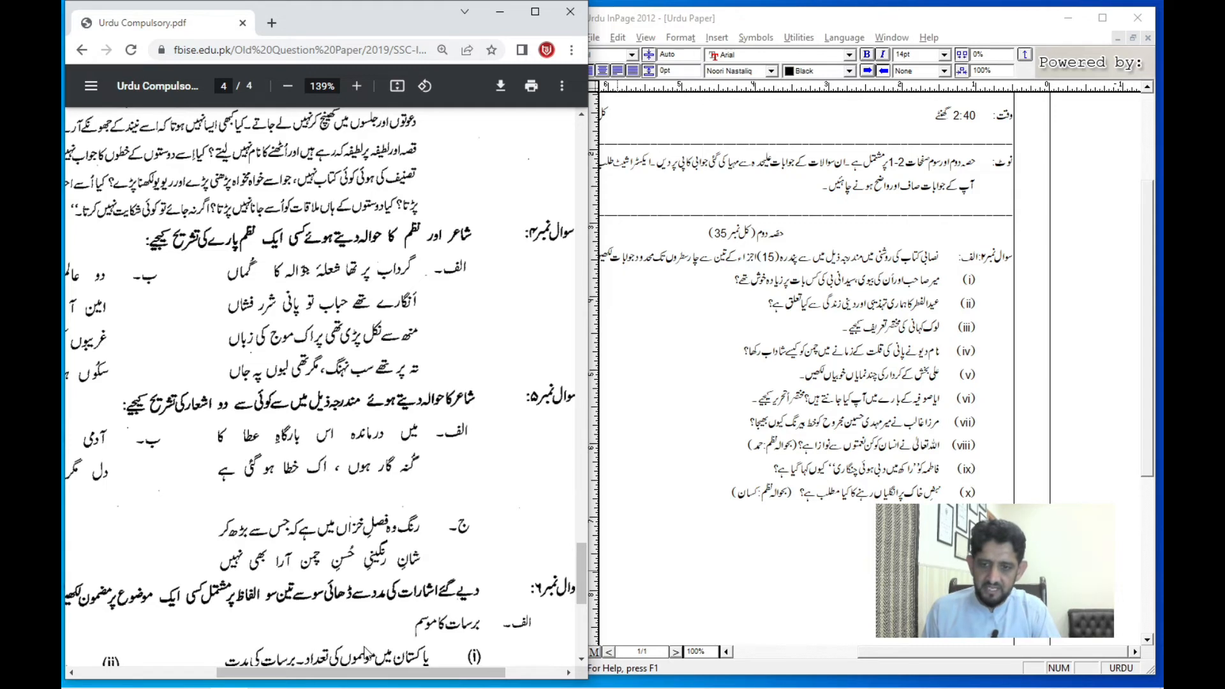
drag(364, 671, 331, 666)
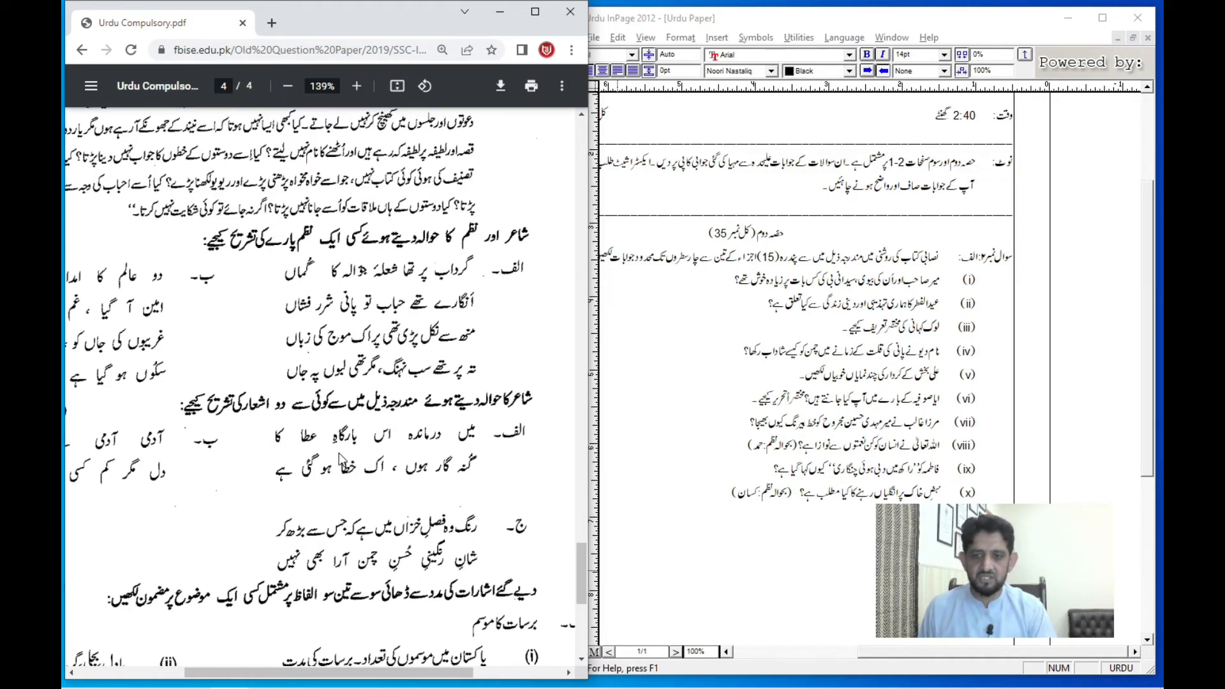
scroll(525, 562, down, 7)
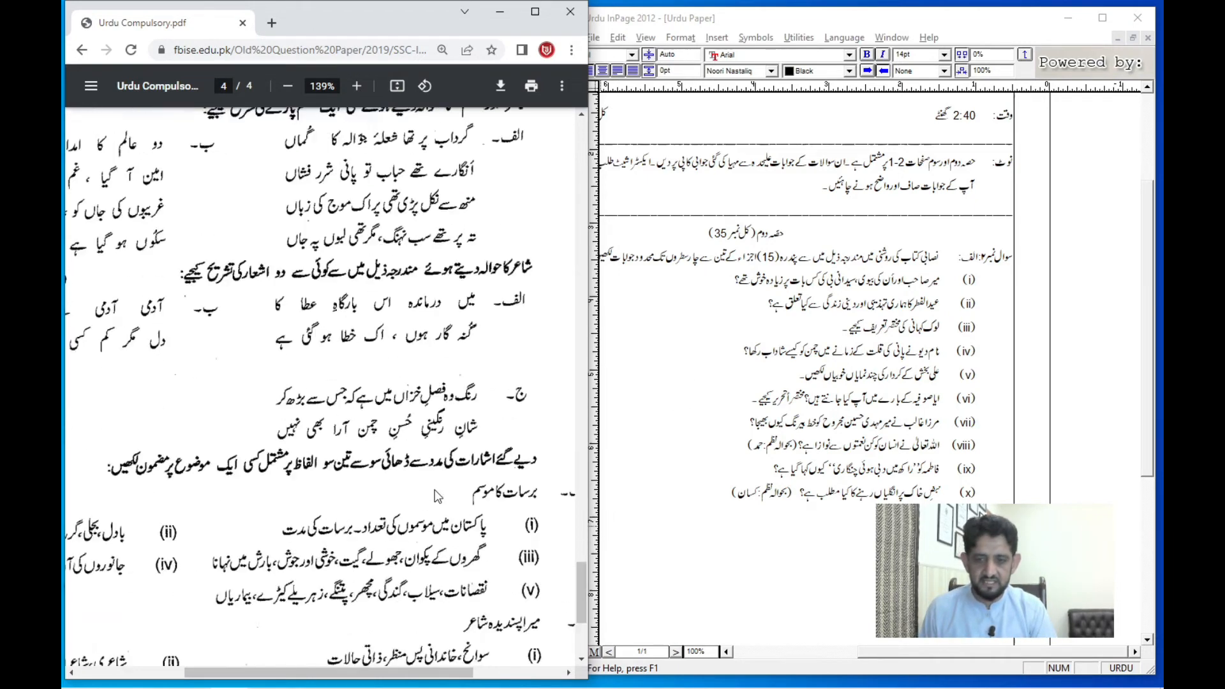
scroll(432, 487, up, 14)
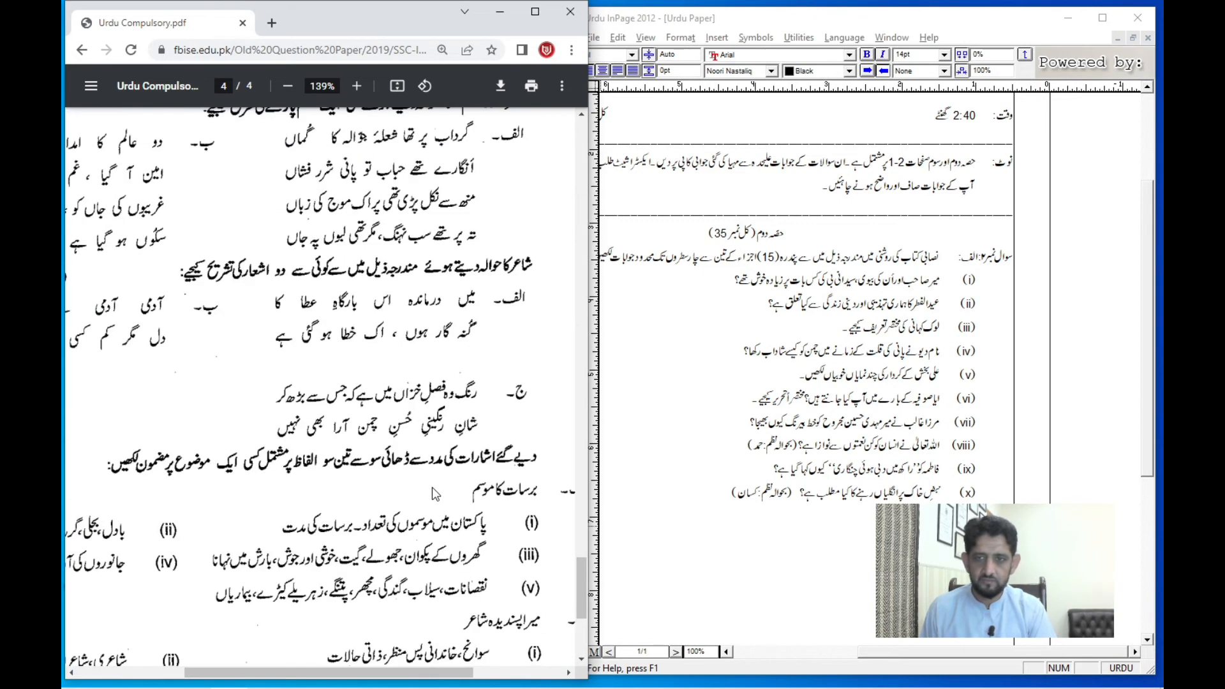
scroll(431, 487, up, 4)
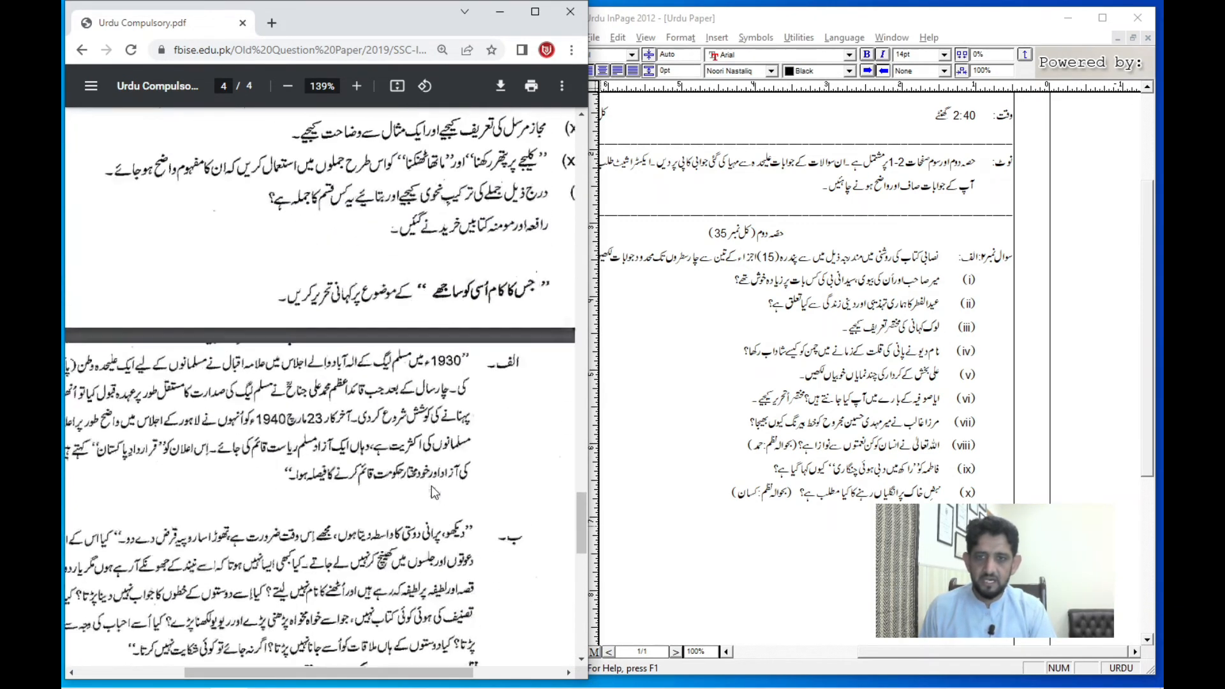
scroll(432, 485, down, 9)
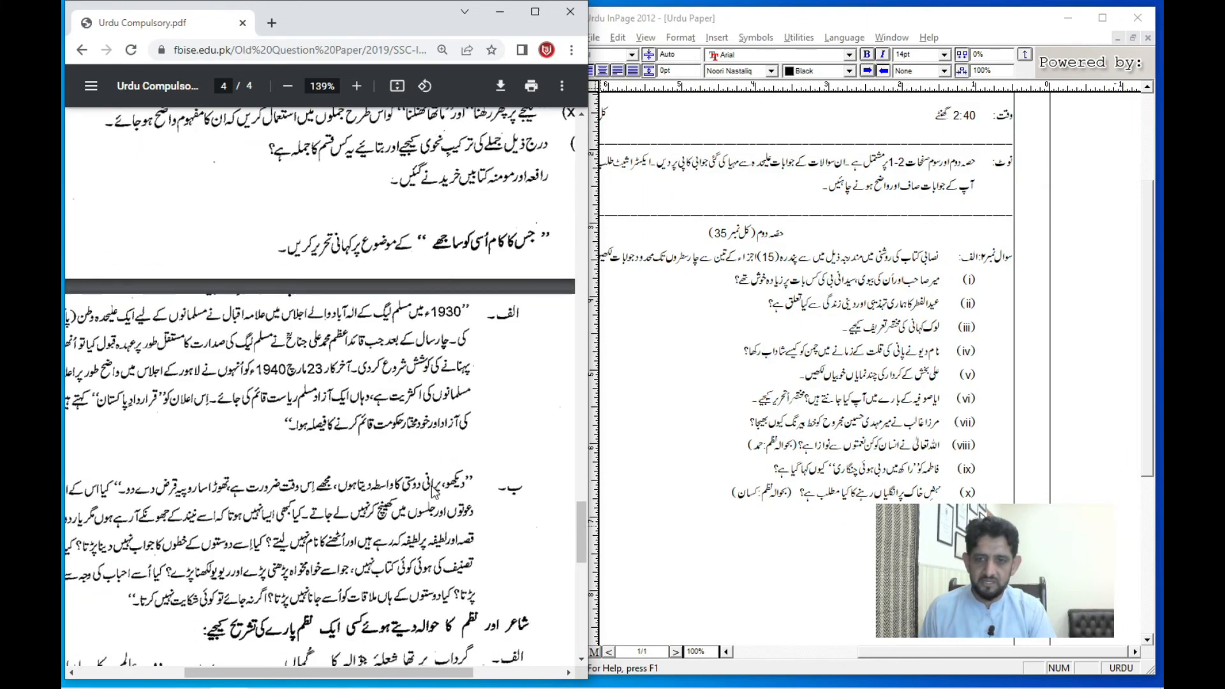
scroll(431, 484, down, 3)
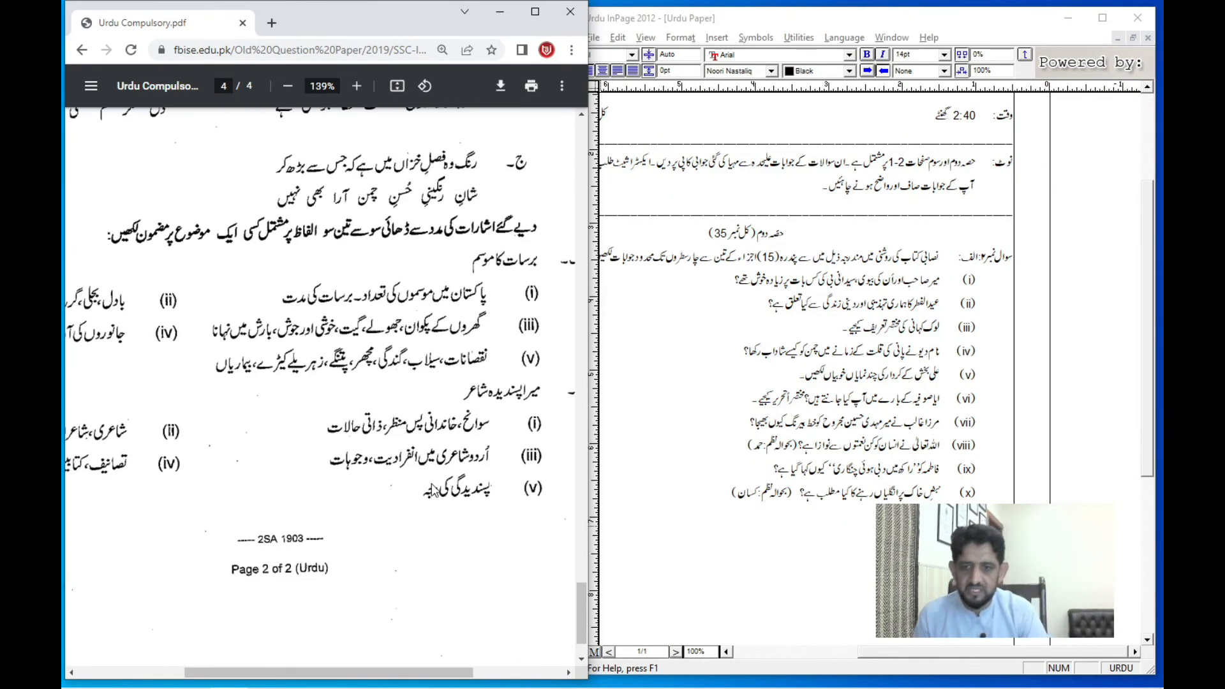
scroll(432, 487, up, 8)
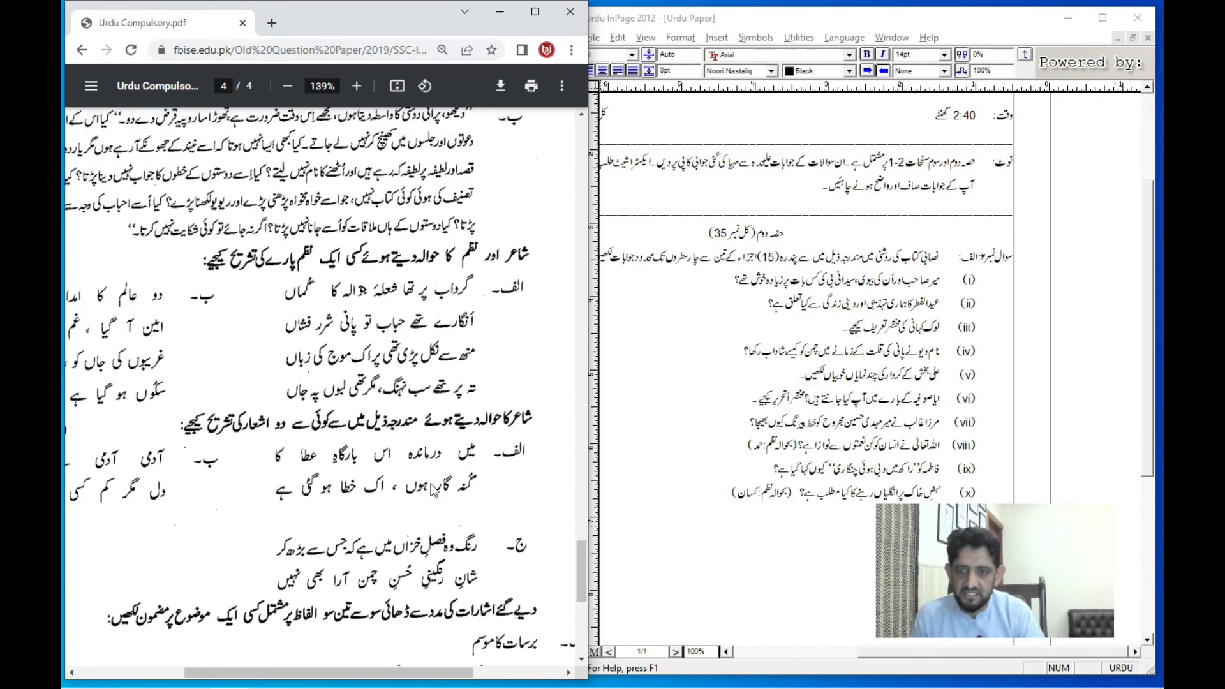
scroll(432, 490, up, 2)
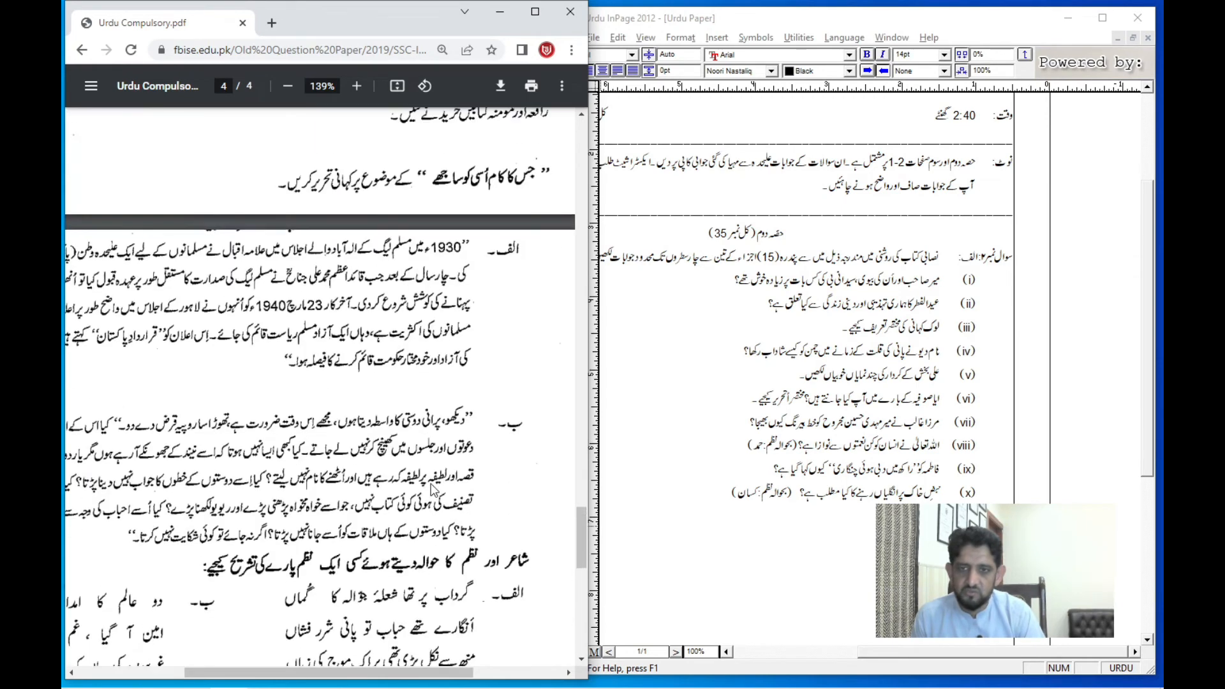
scroll(434, 489, up, 1)
scroll(431, 490, up, 1)
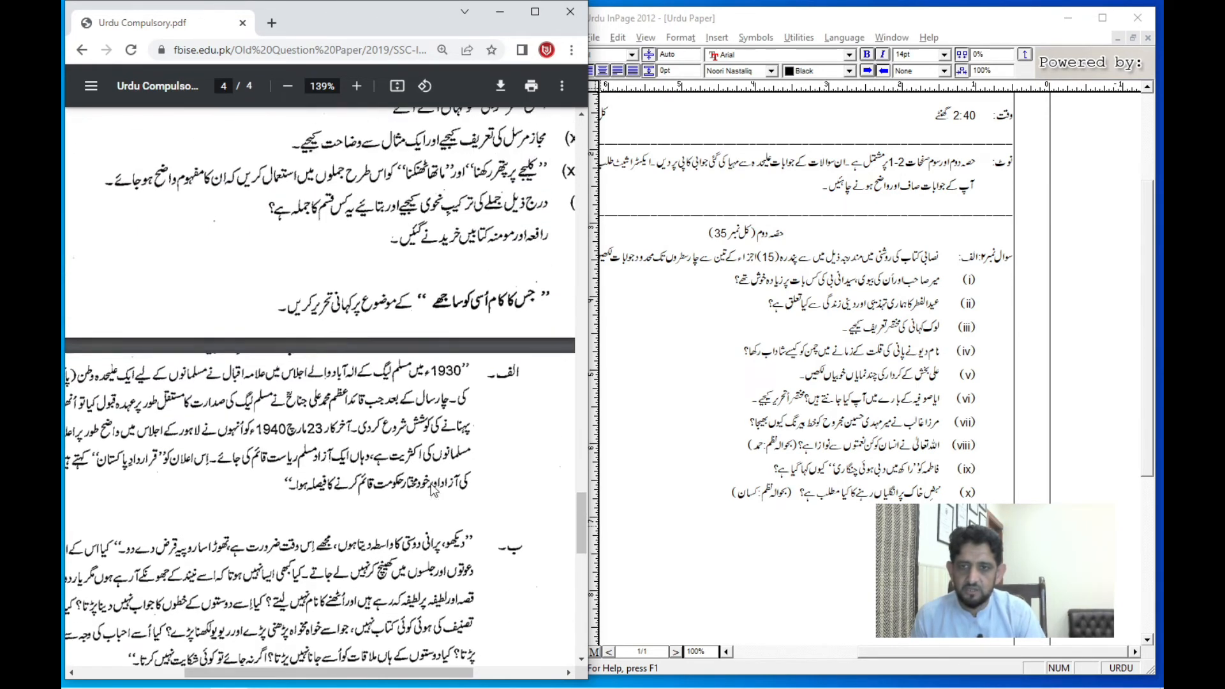
drag(426, 680, 451, 679)
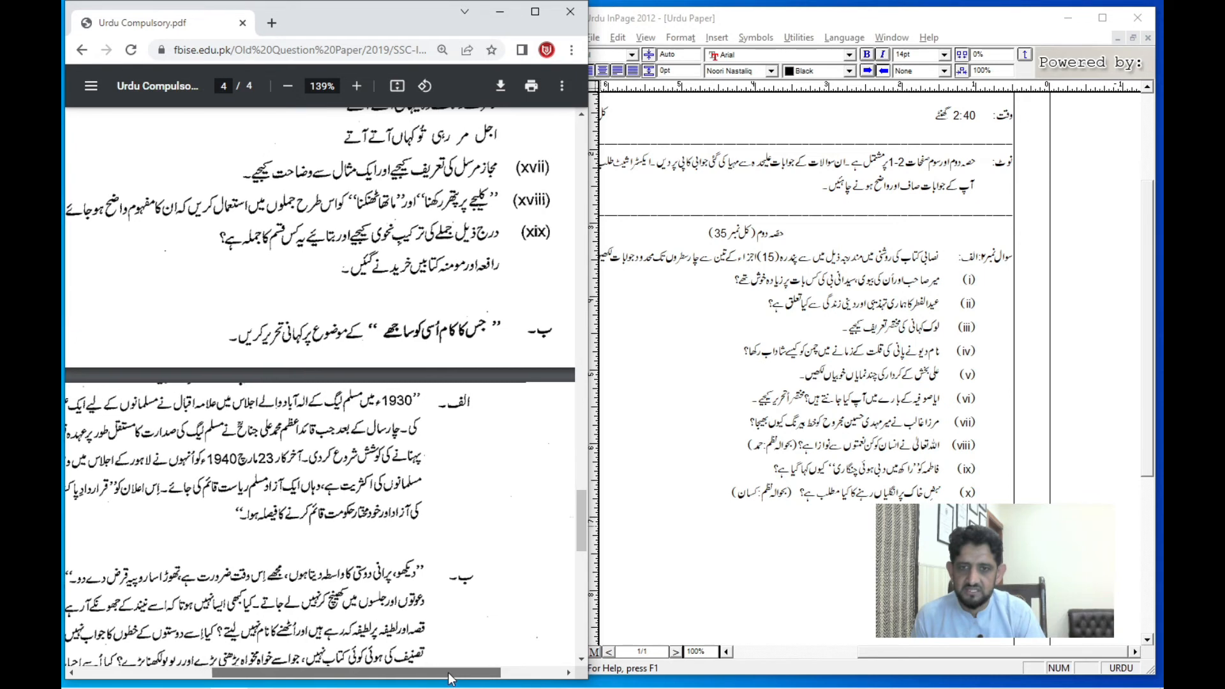
Begin a part labelled "ب۔" below question (x) in the InPage document and set the page zoom to 180%
click(633, 545)
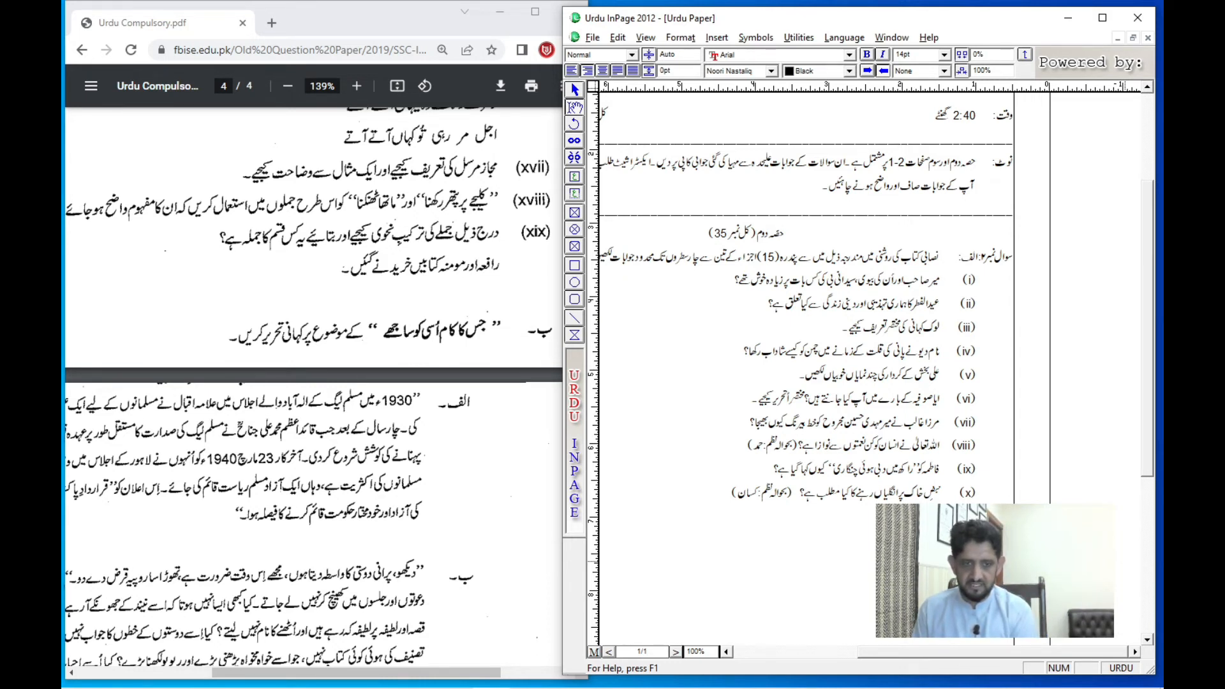
key(ctrl+2)
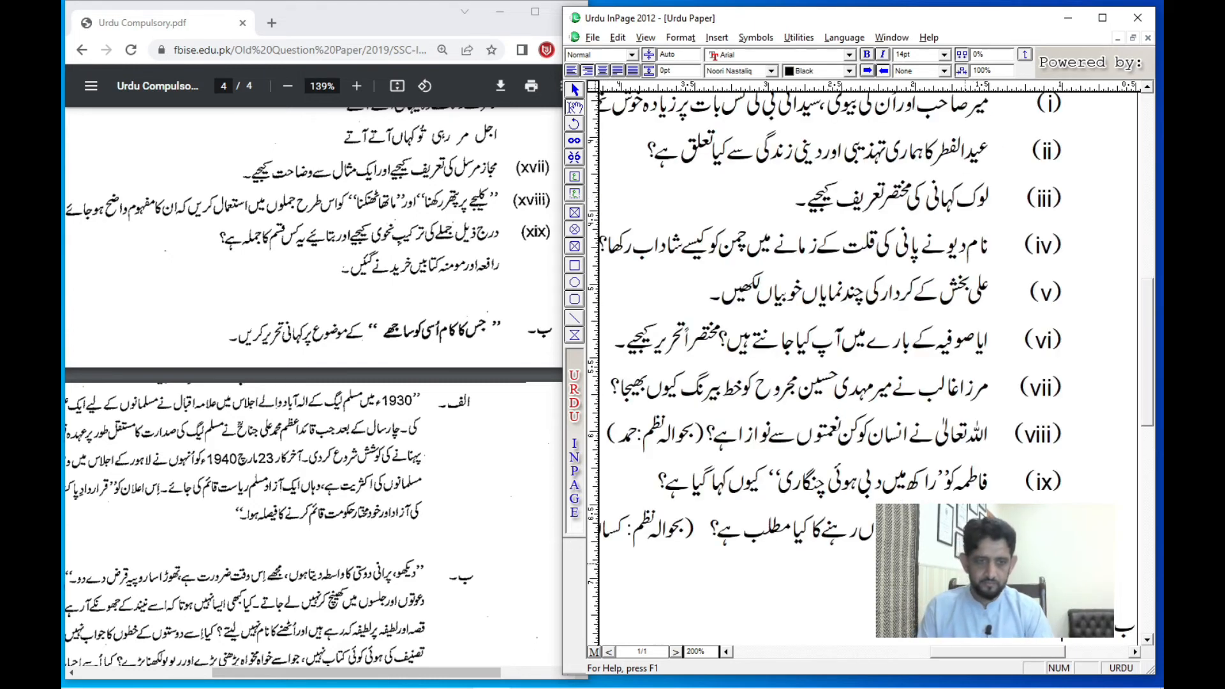
key(ctrl+1)
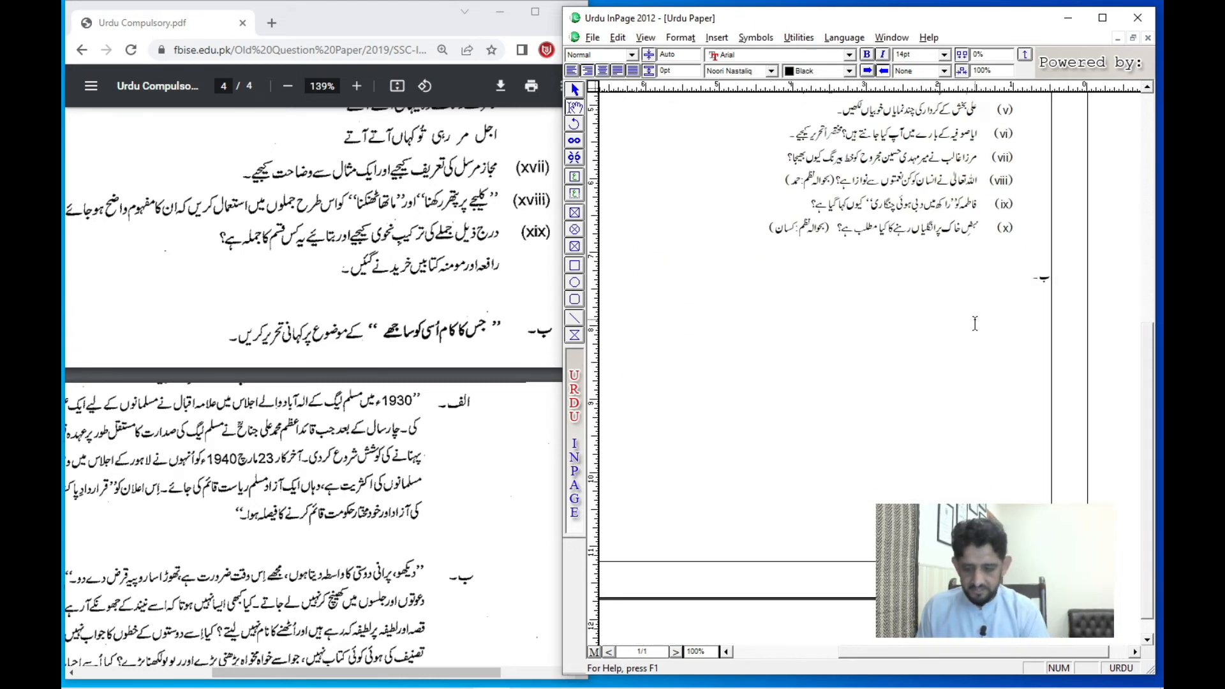
key(ctrl+m)
text(180)
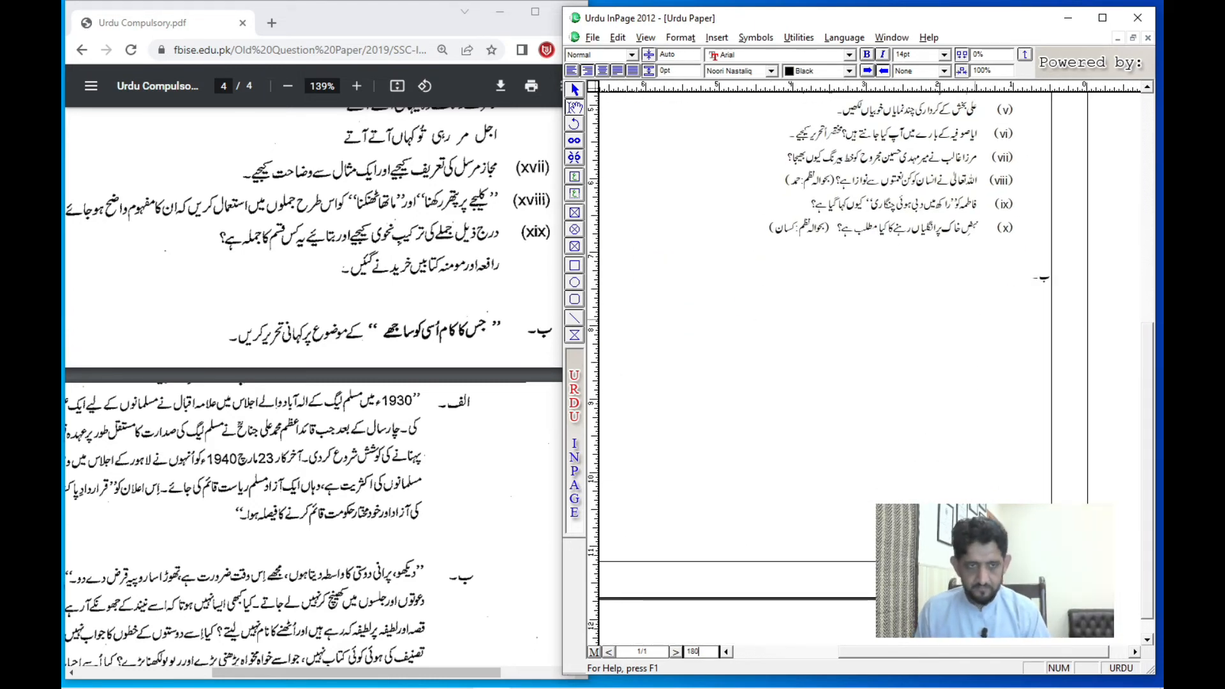
key(Return)
drag(960, 409, 935, 124)
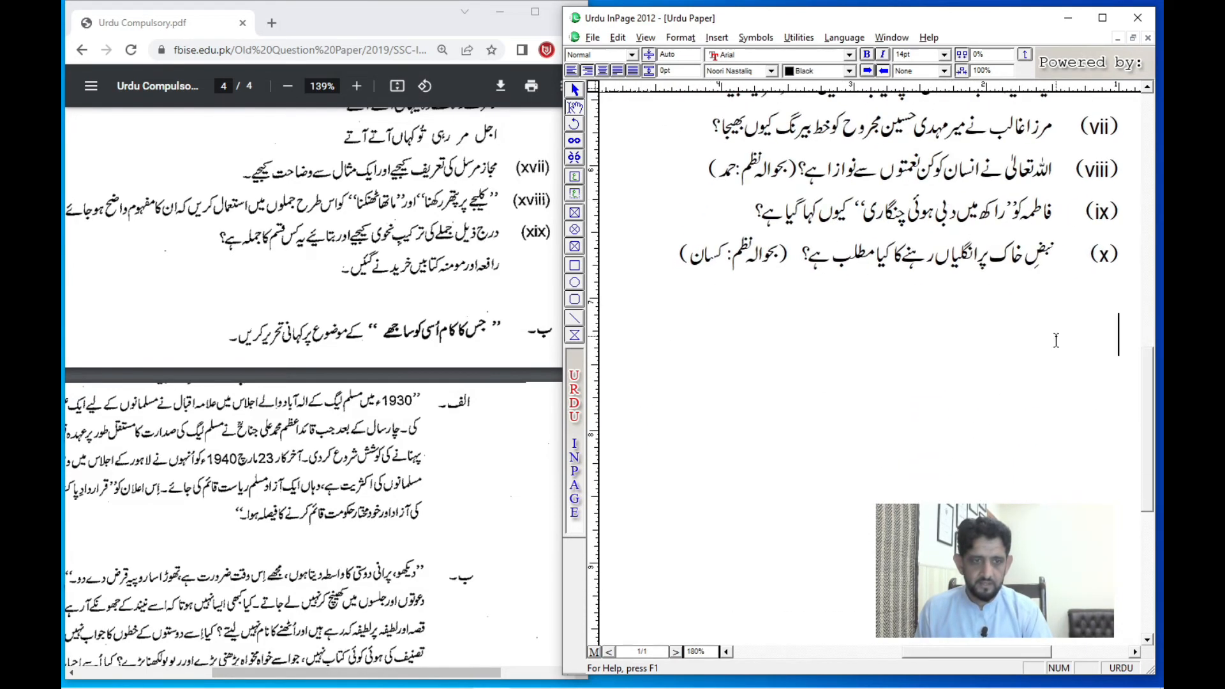
drag(1028, 352, 964, 258)
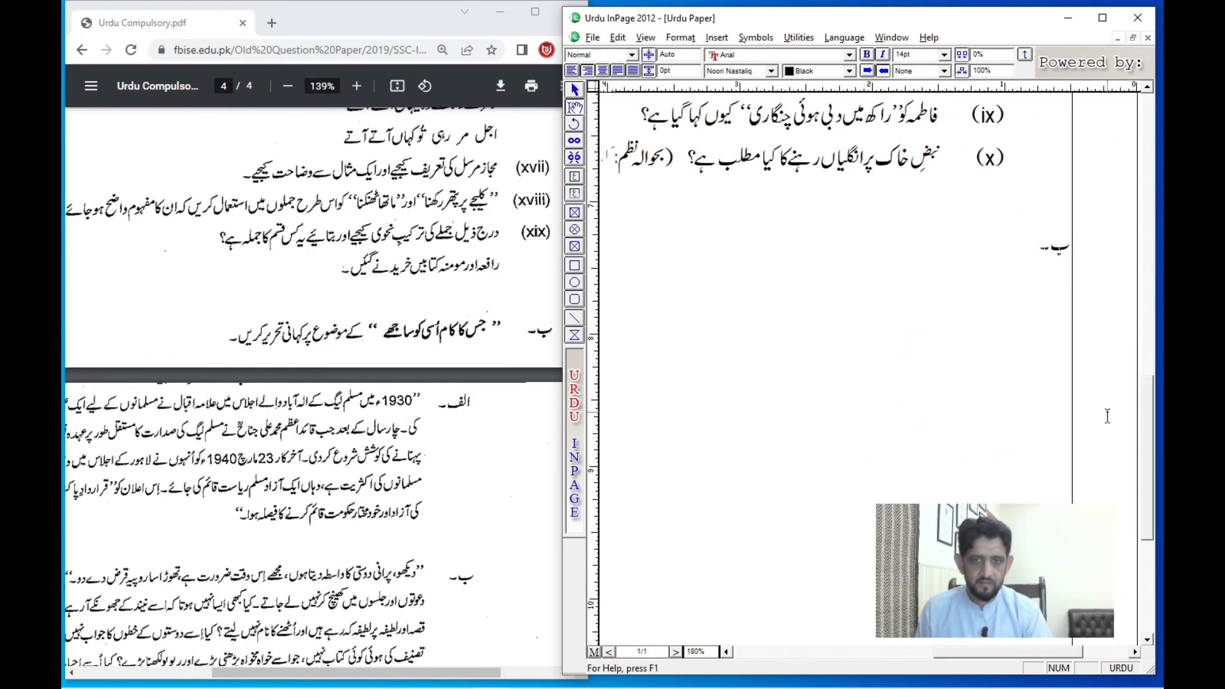
Enter the story question for part ب: ’’جس کا کام اُسی کو ساجھے‘‘ کے موضوع پر کہانی تحریر کریں۔
text(")
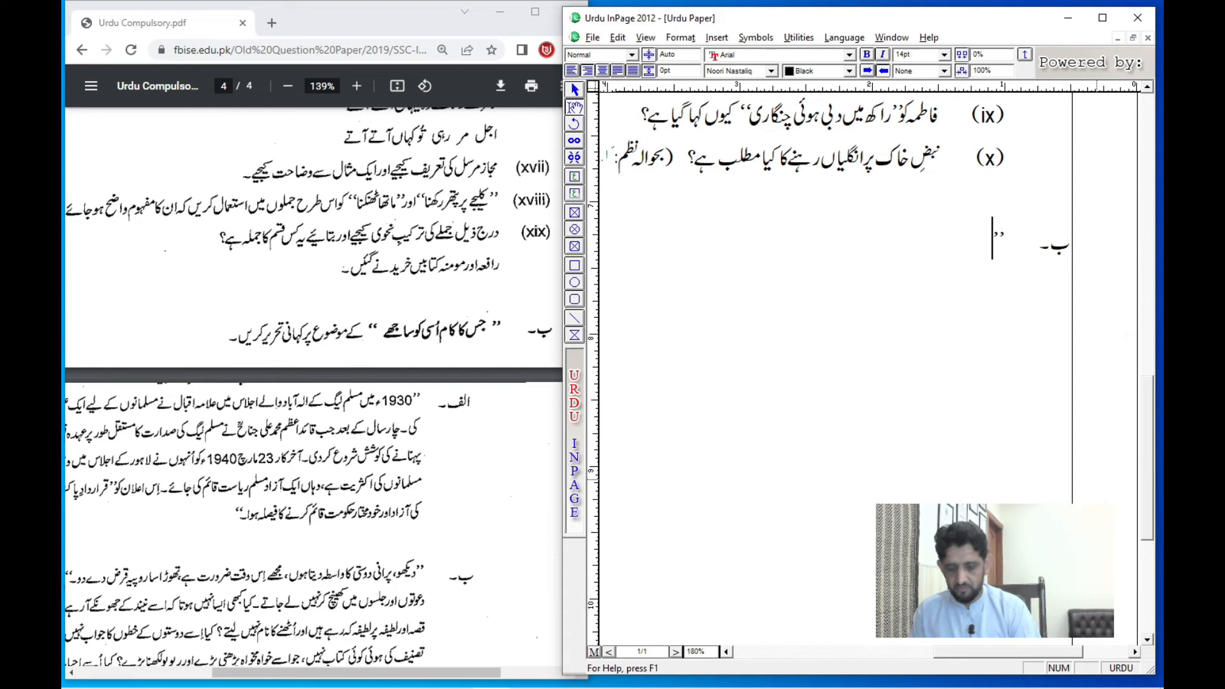
text(جس کا ک)
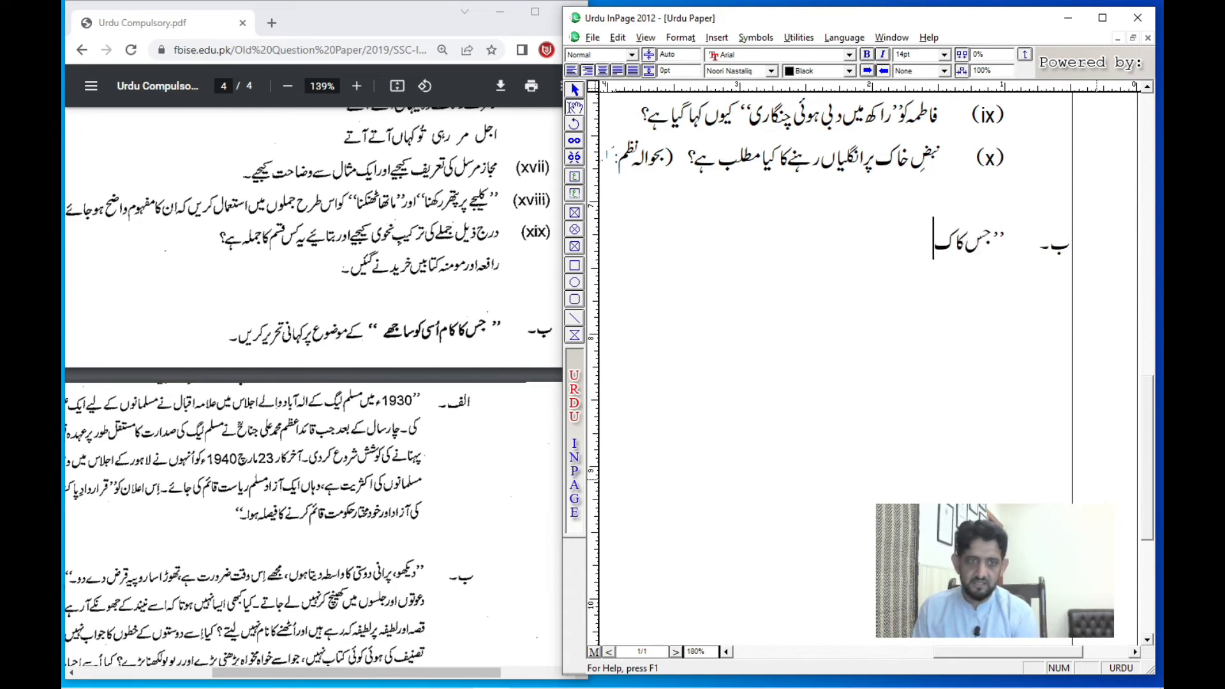
text(ام اُسی)
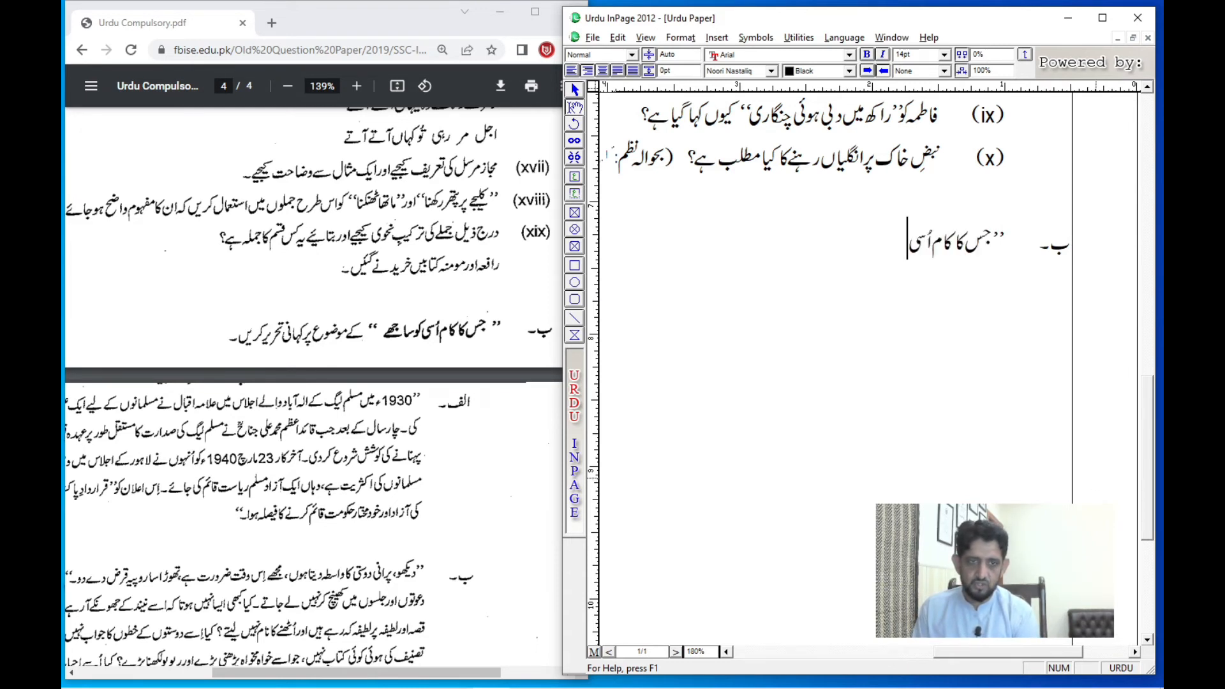
text( کو ساجھے)
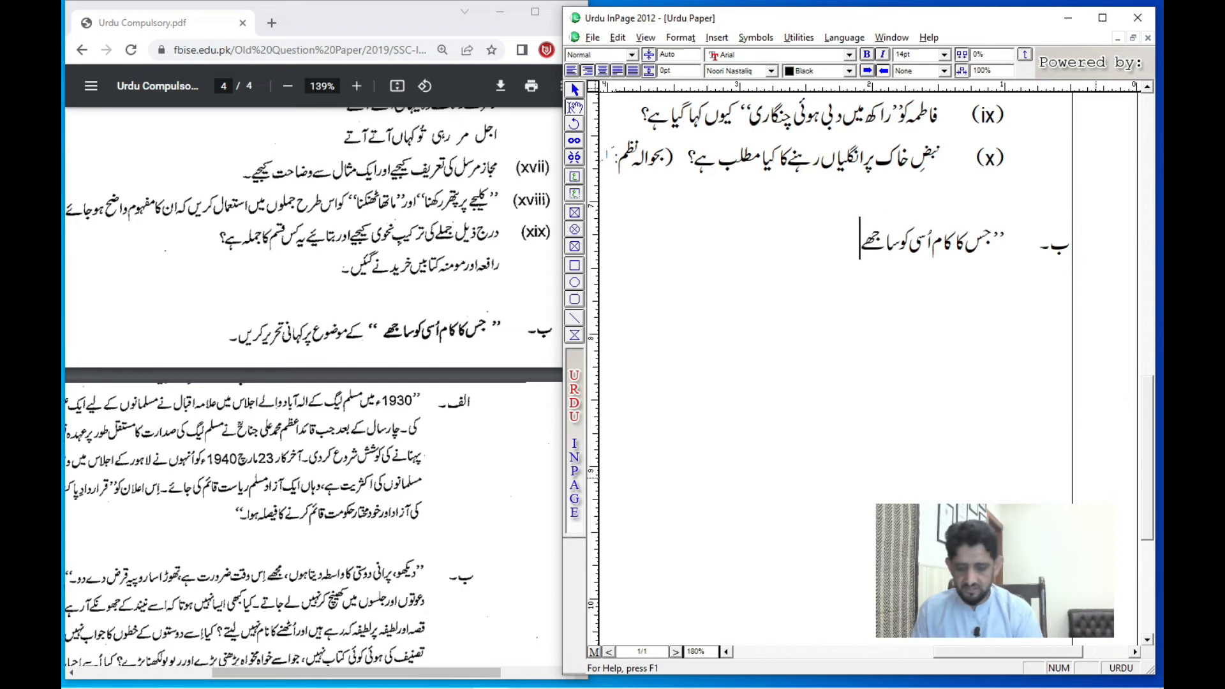
text(" کے موضوع پ)
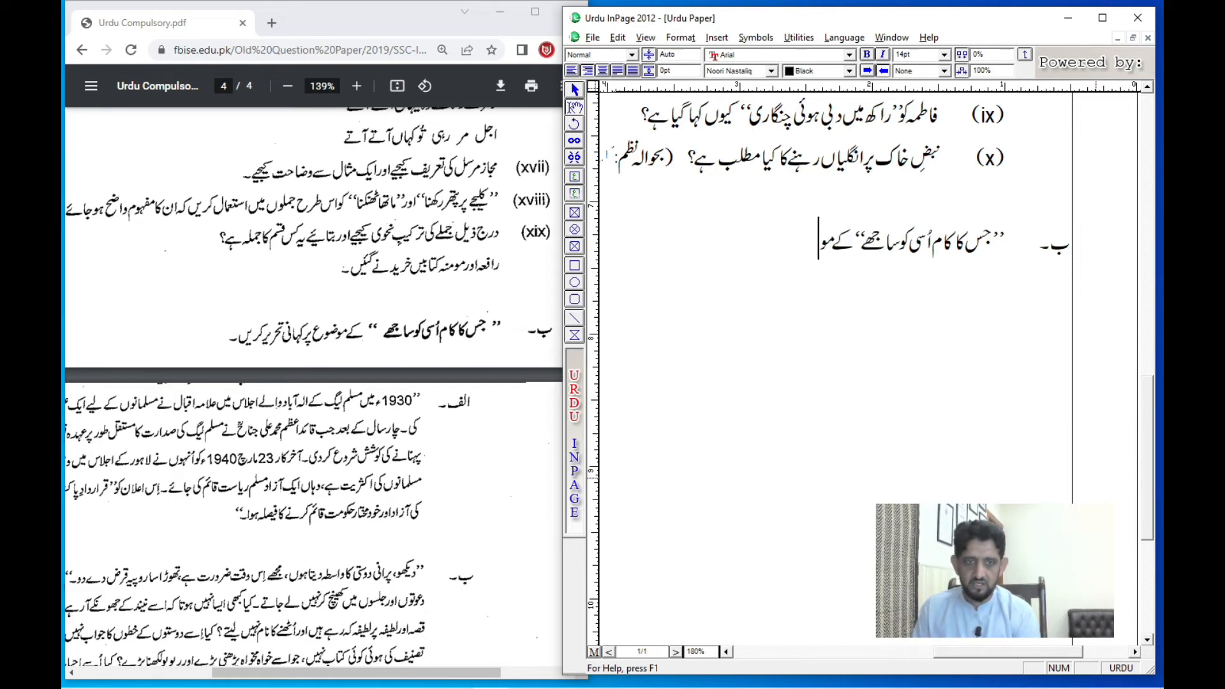
text(ر کہان)
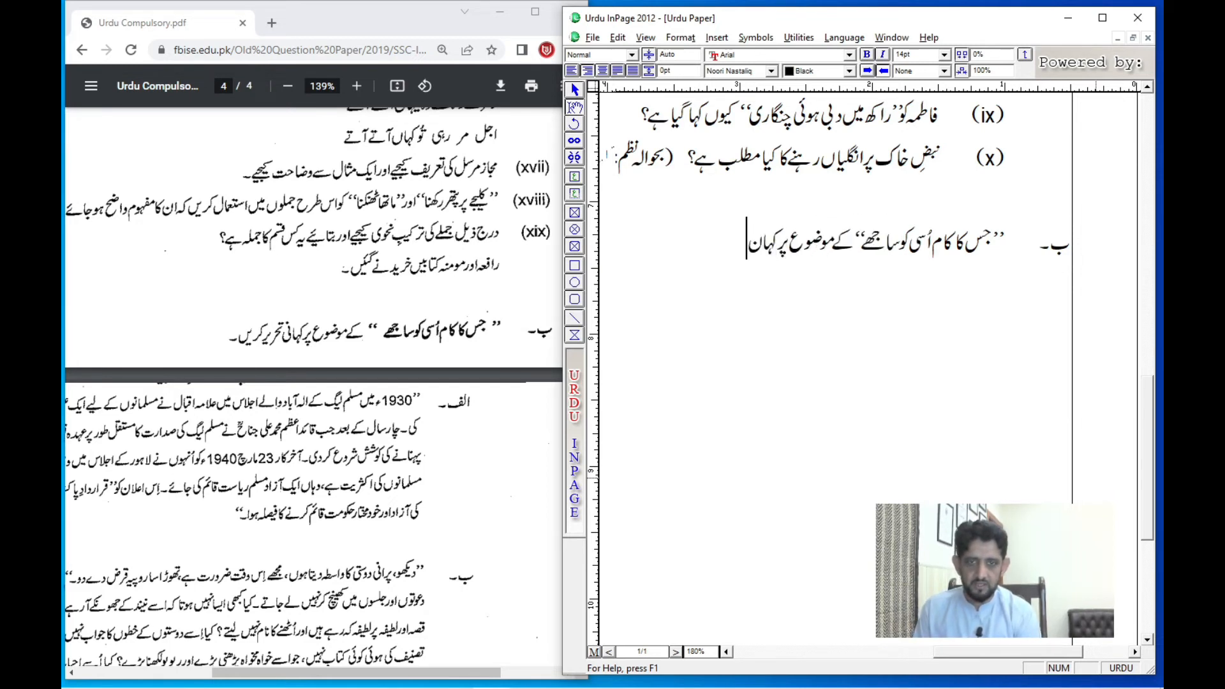
text(ی تحریر کریں۔)
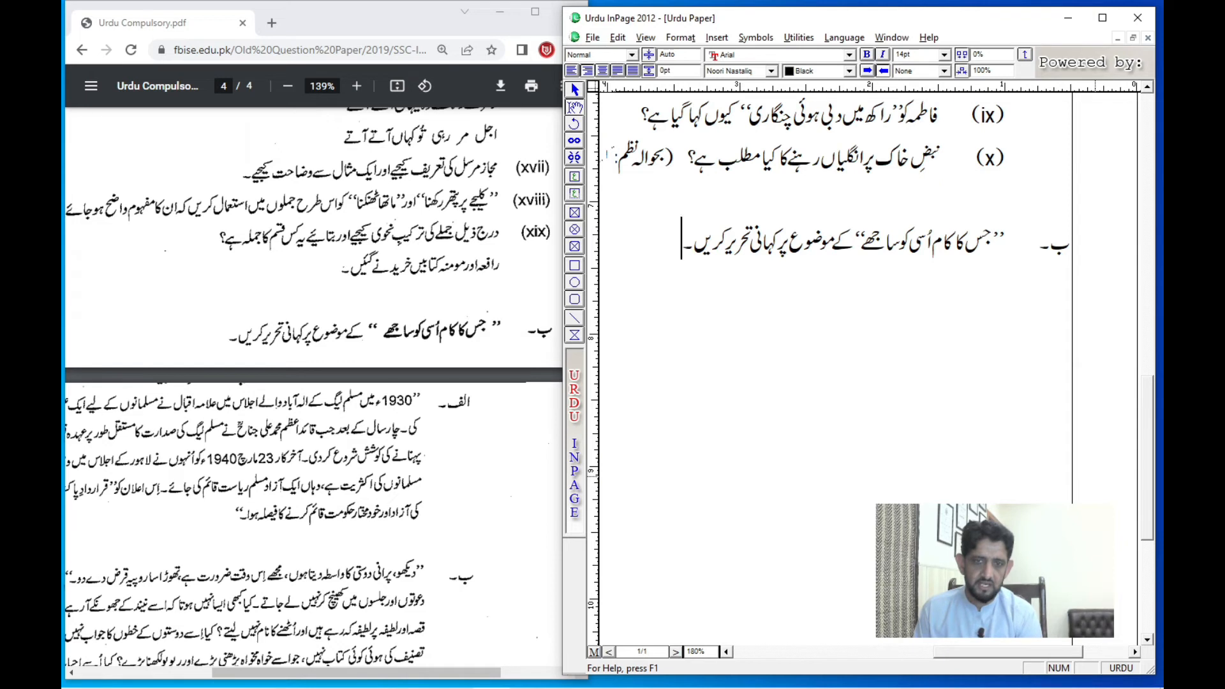
Add a line labelled "الف:" below the story question, moving the label out to the margin in line with "ب۔"
key(Return)
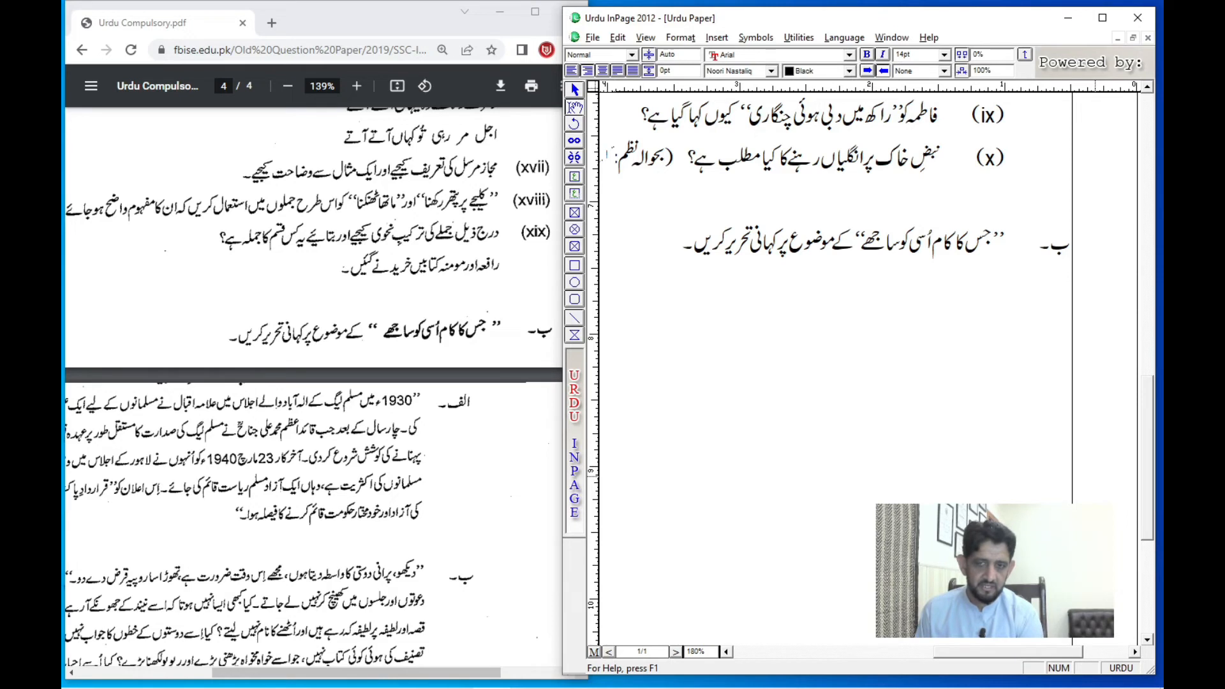
text(ال)
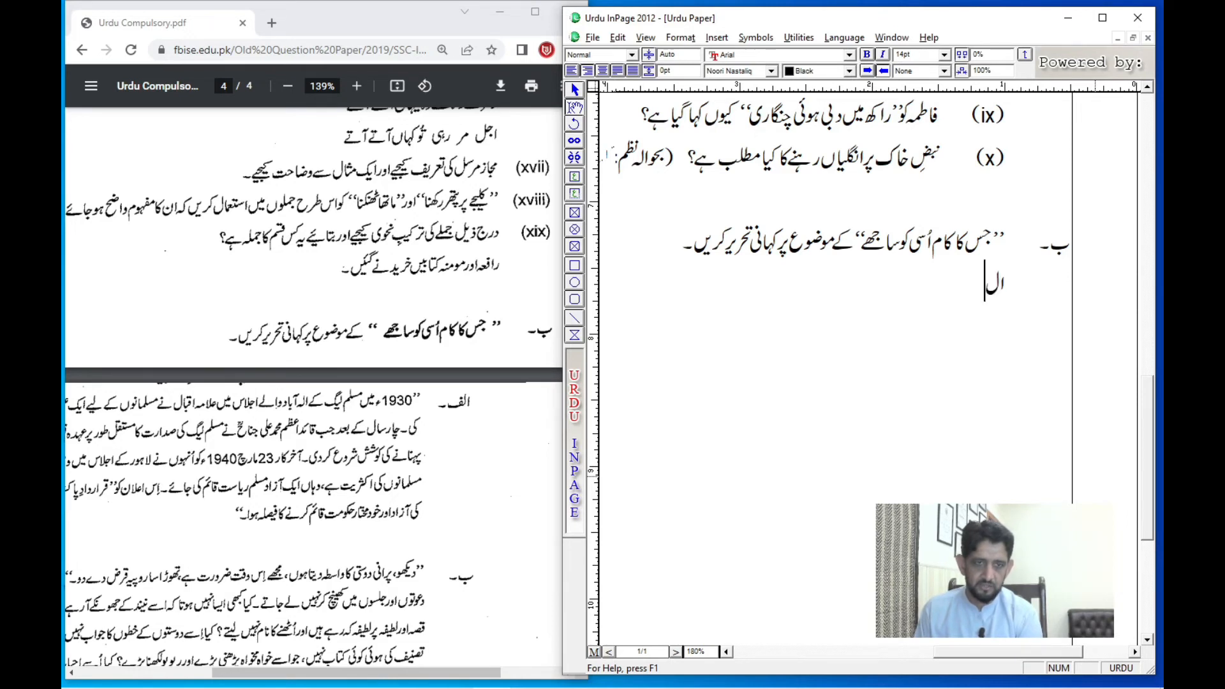
text(ف:)
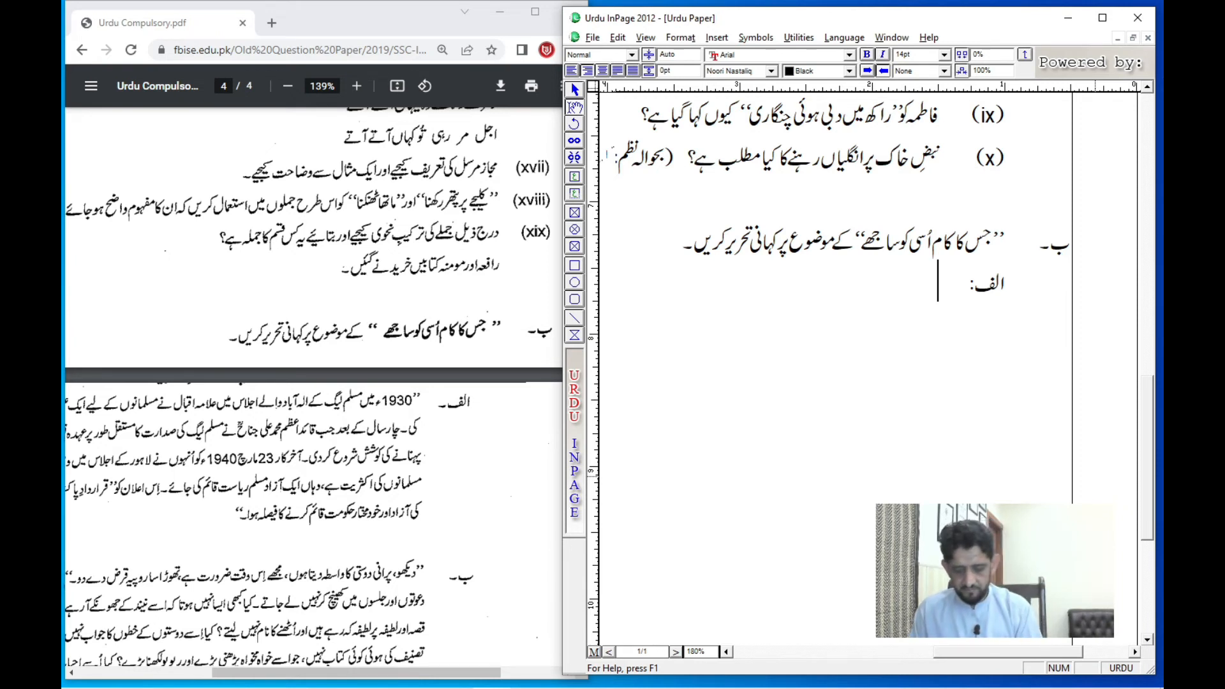
key(Home)
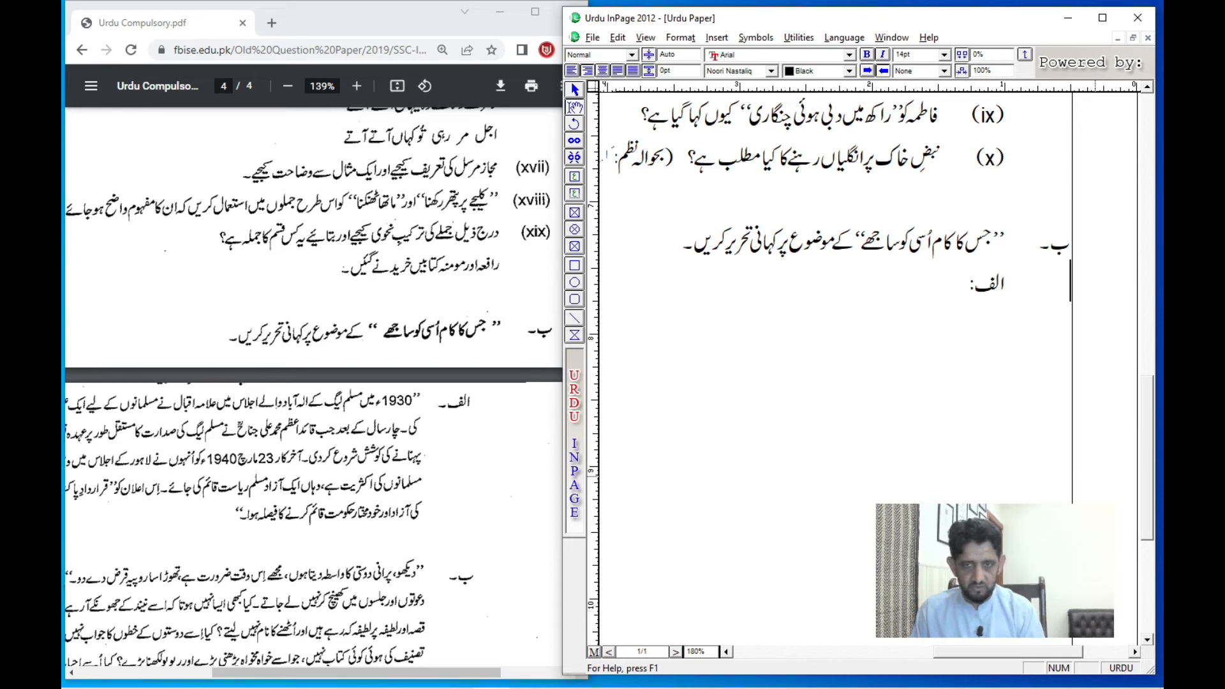
key(Delete)
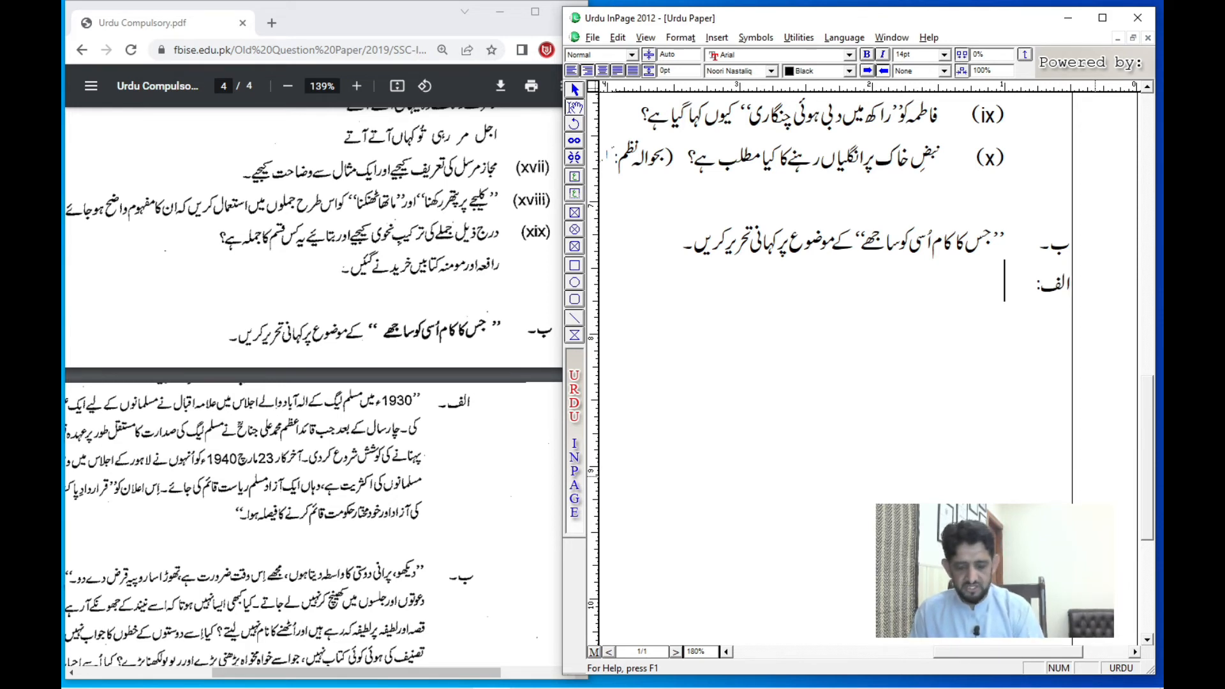
Begin the الف passage with the opening quotation mark and the words ’’1930ء میں مسلم لیگ کے الٰہ آباد والے, correcting the spelling of الٰہ آباد
text(”)
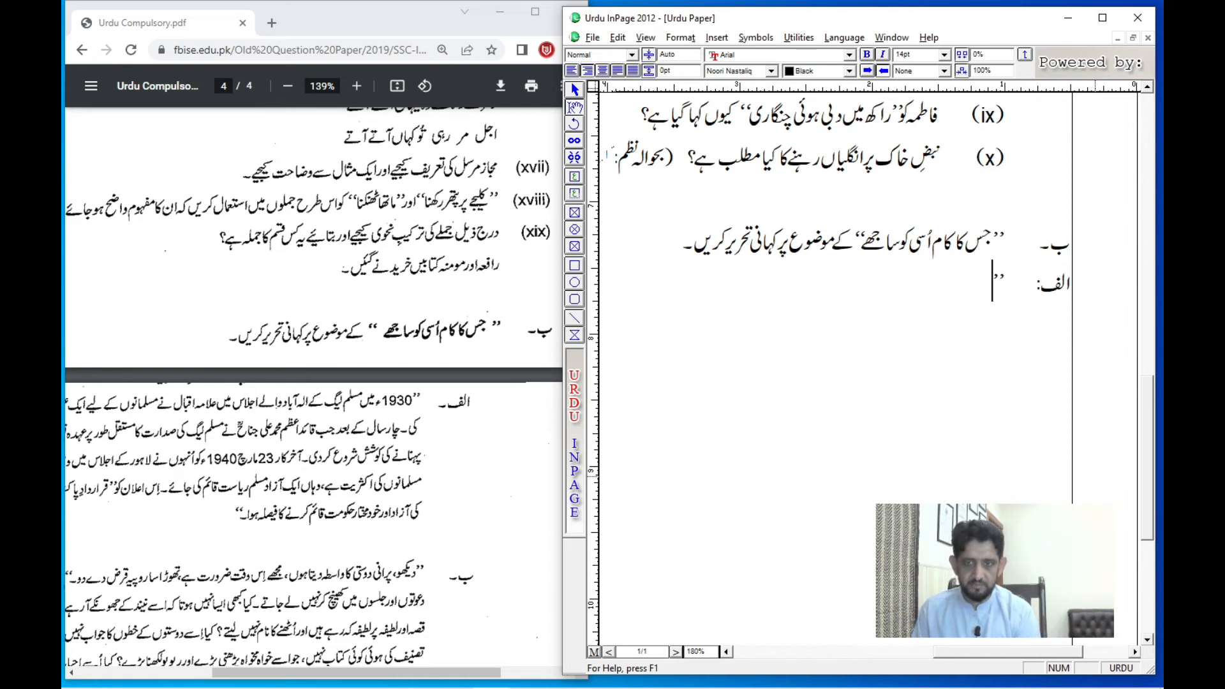
text(1930)
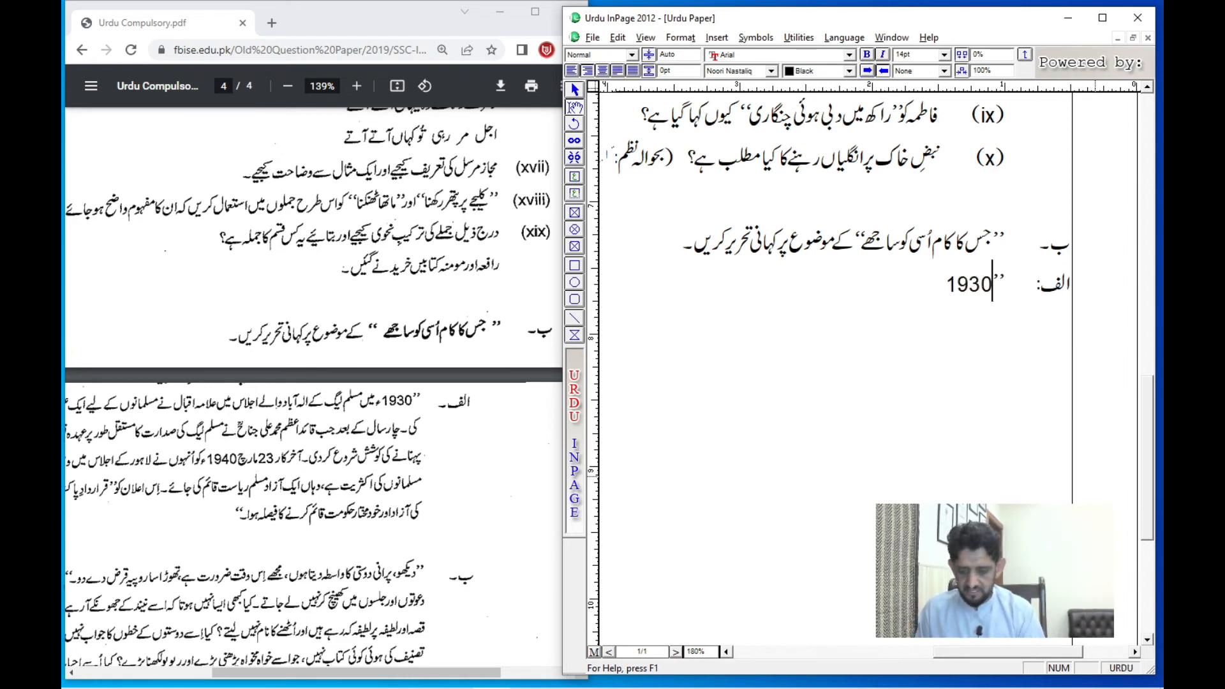
text(ء میں)
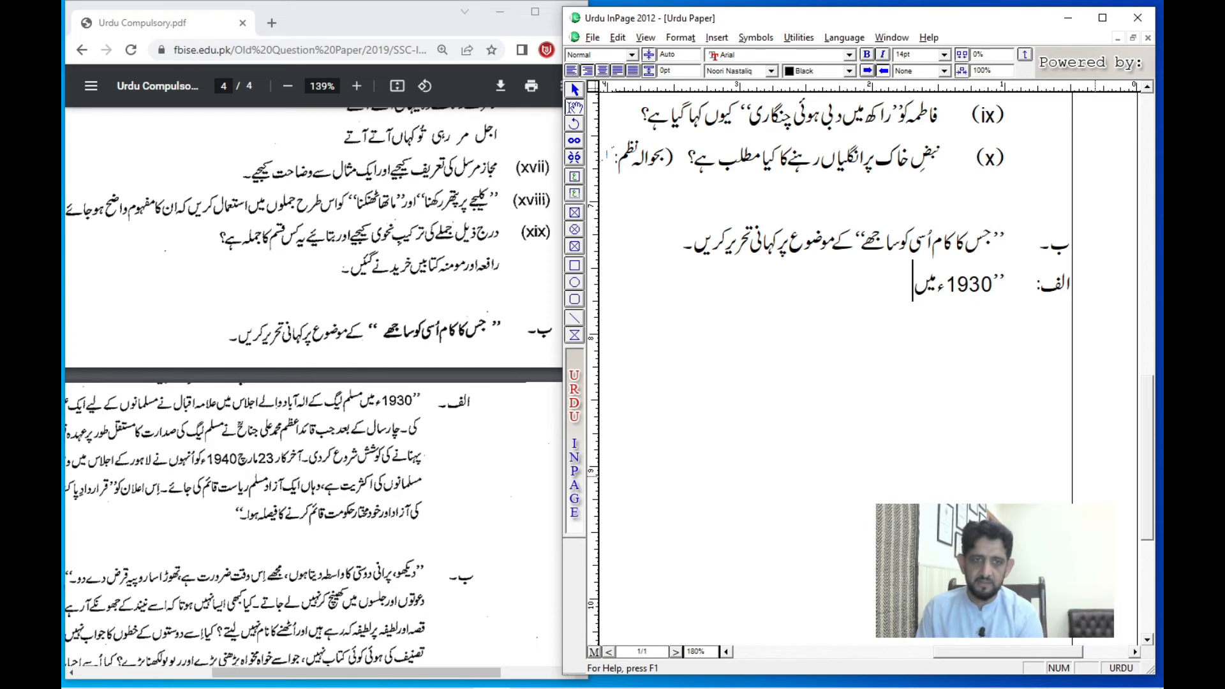
text( مسلم لیگ کے الہ آی)
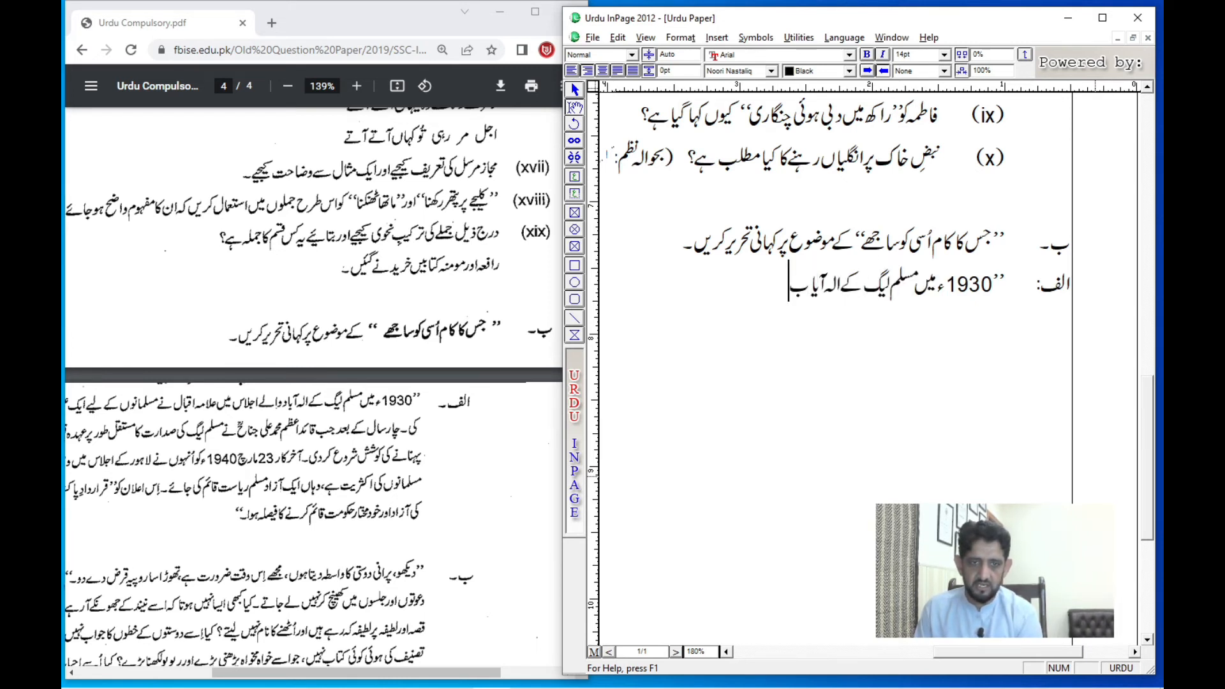
key(BackSpace)
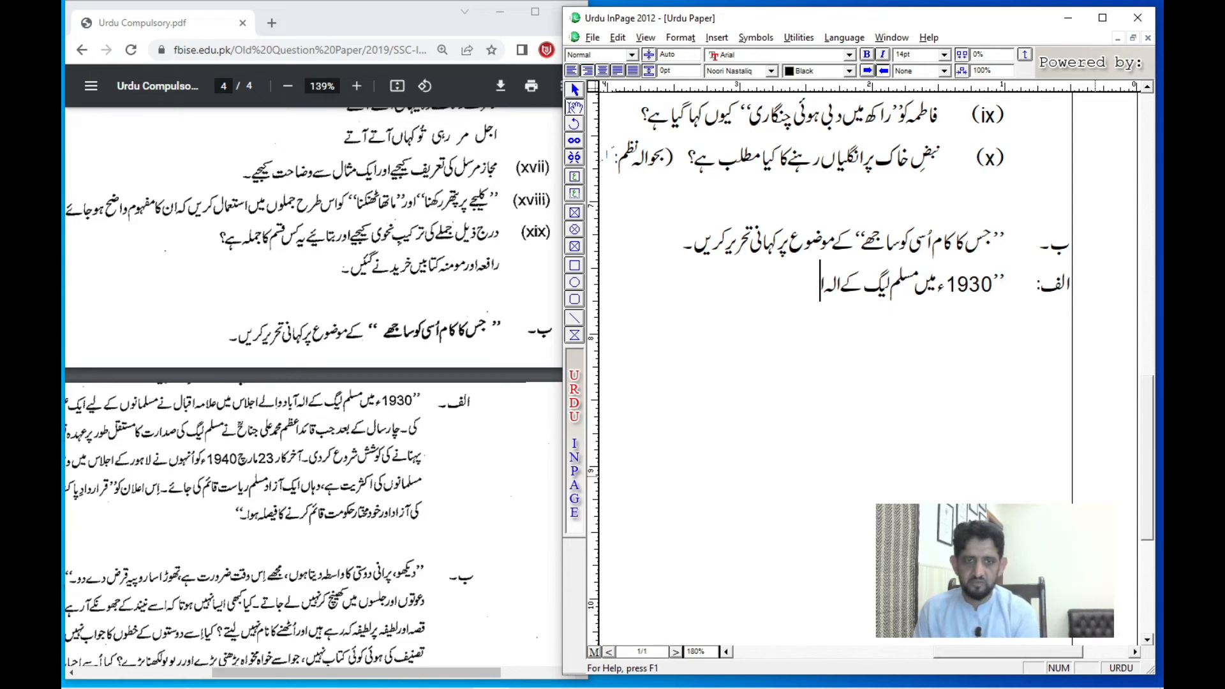
key(BackSpace)
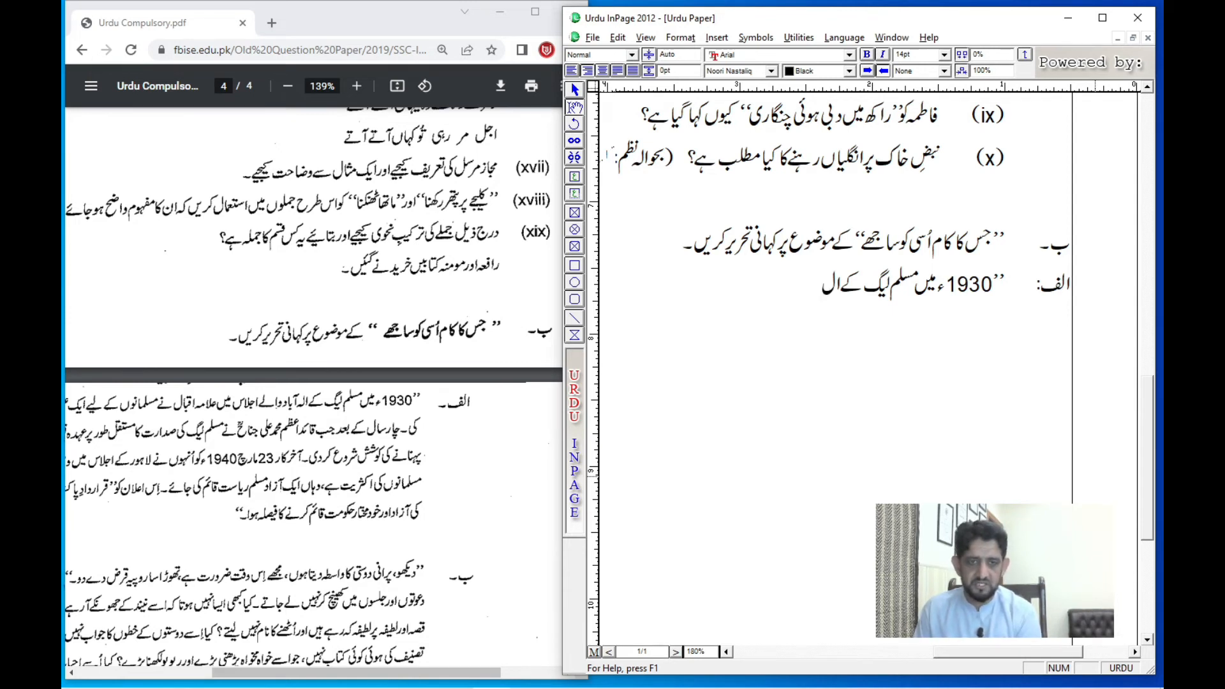
key(BackSpace)
text(لہ)
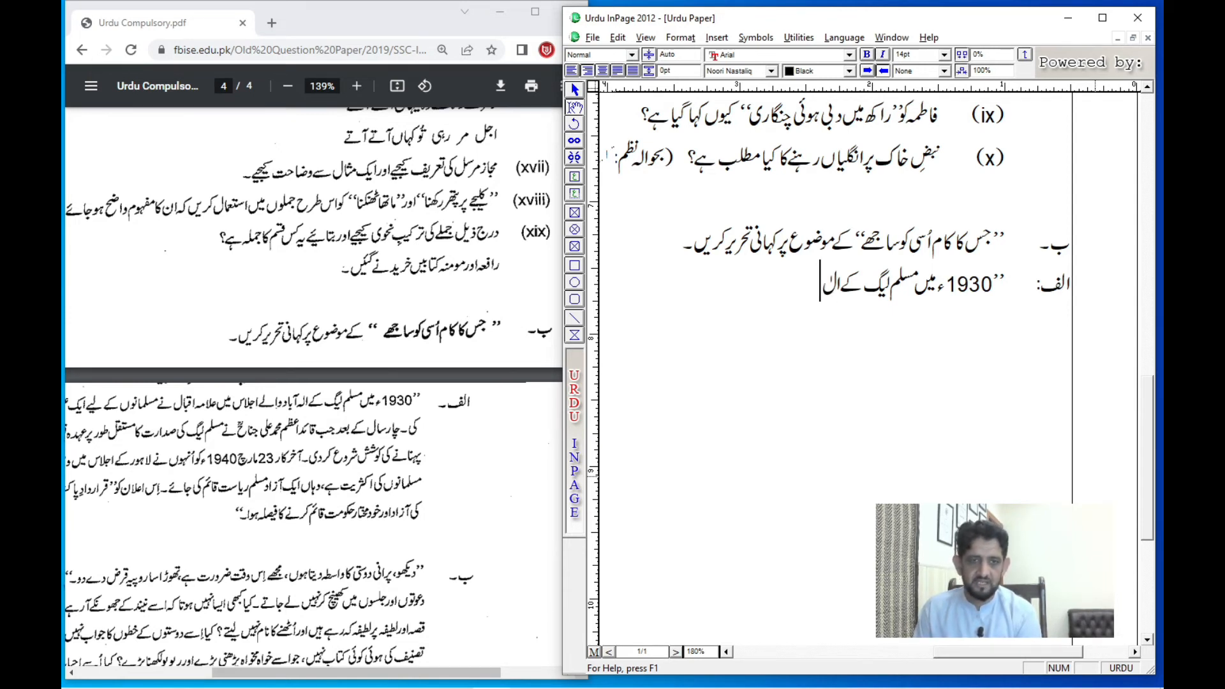
text( آبا)
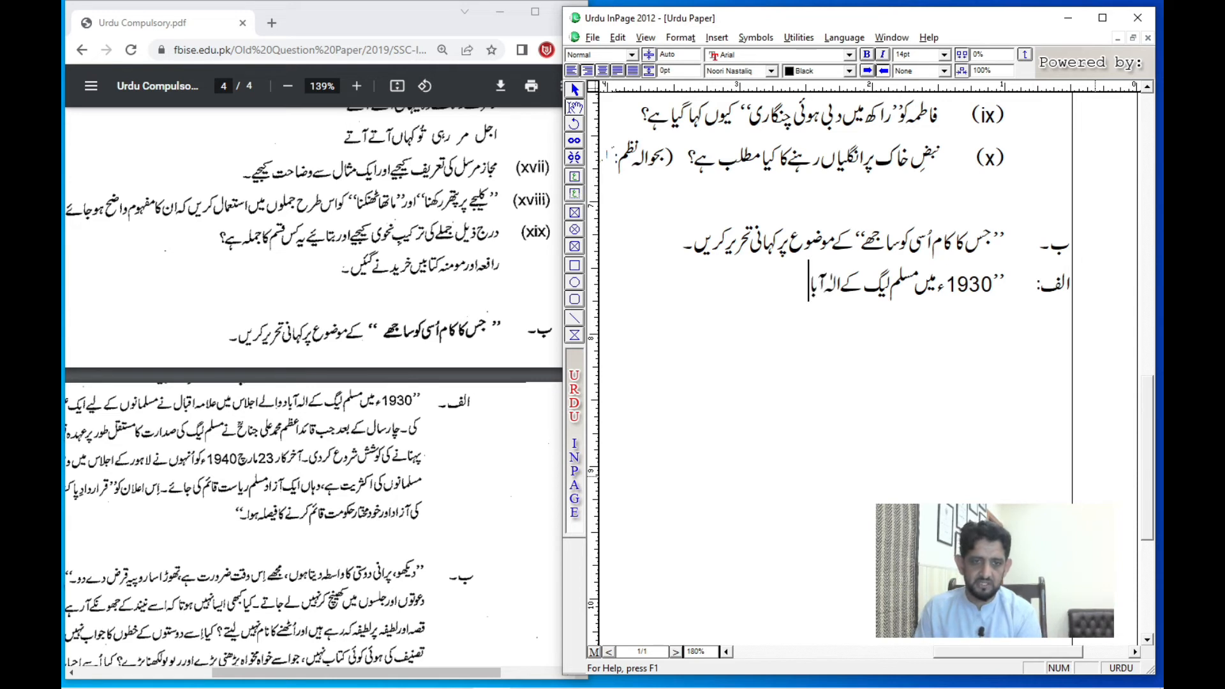
text(د والے)
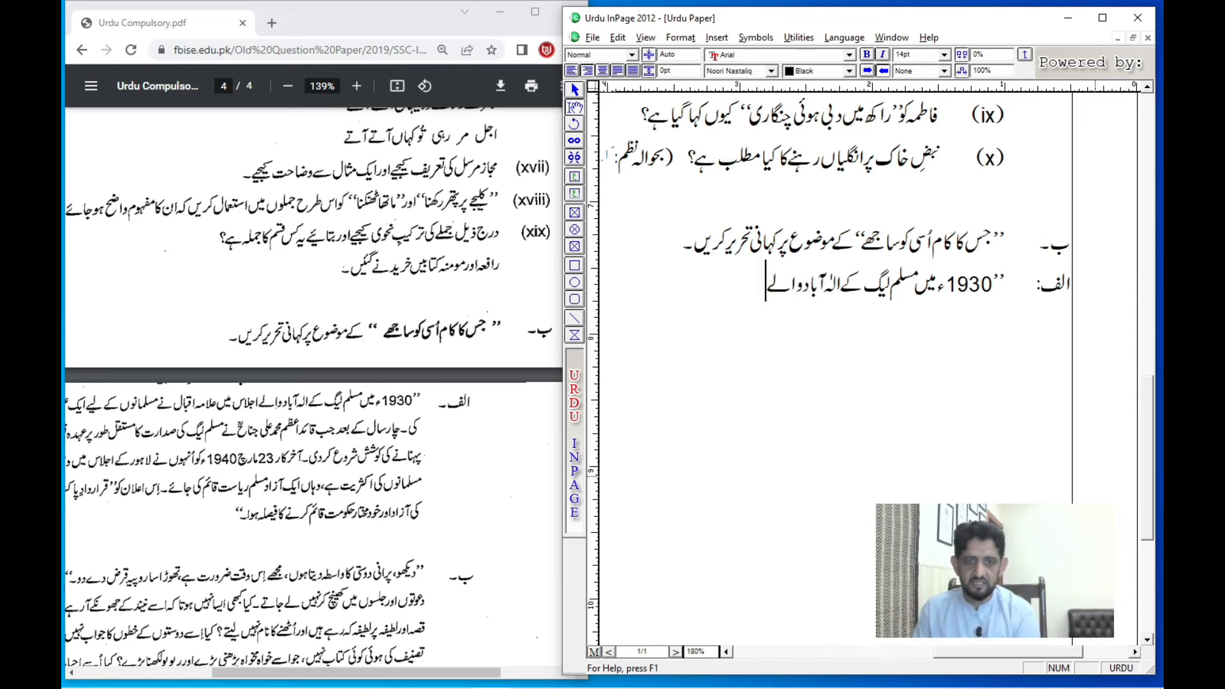
Continue the الف passage with the words اجلاس میں علامہ اقبال نے مسلمانوں کے لیے ایک
text( اجلاس م)
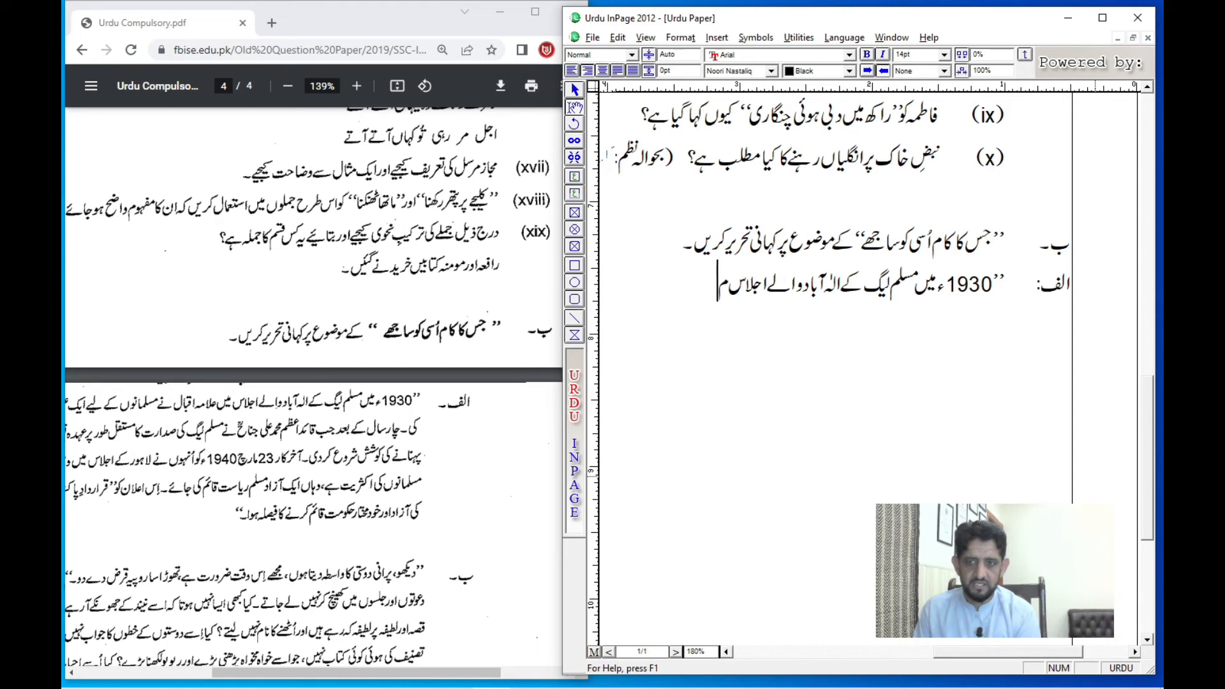
text(یں علامہ اقب)
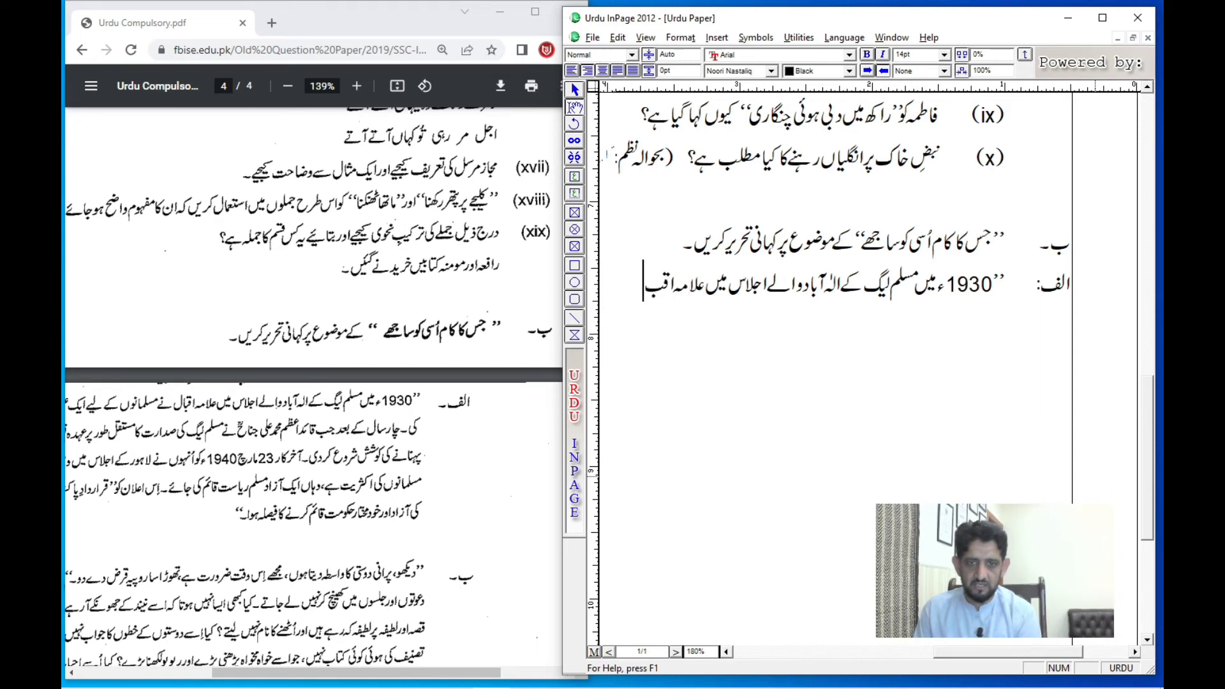
text(ال نے مسلمانو)
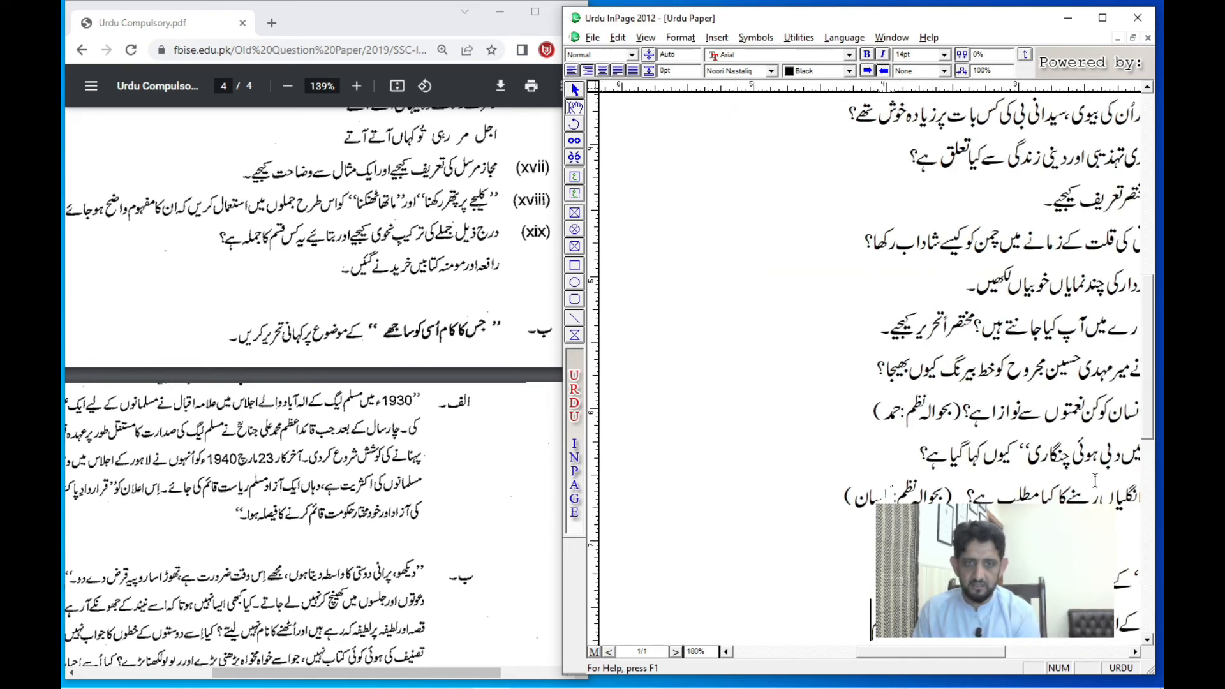
text(ں کے لیے ایک)
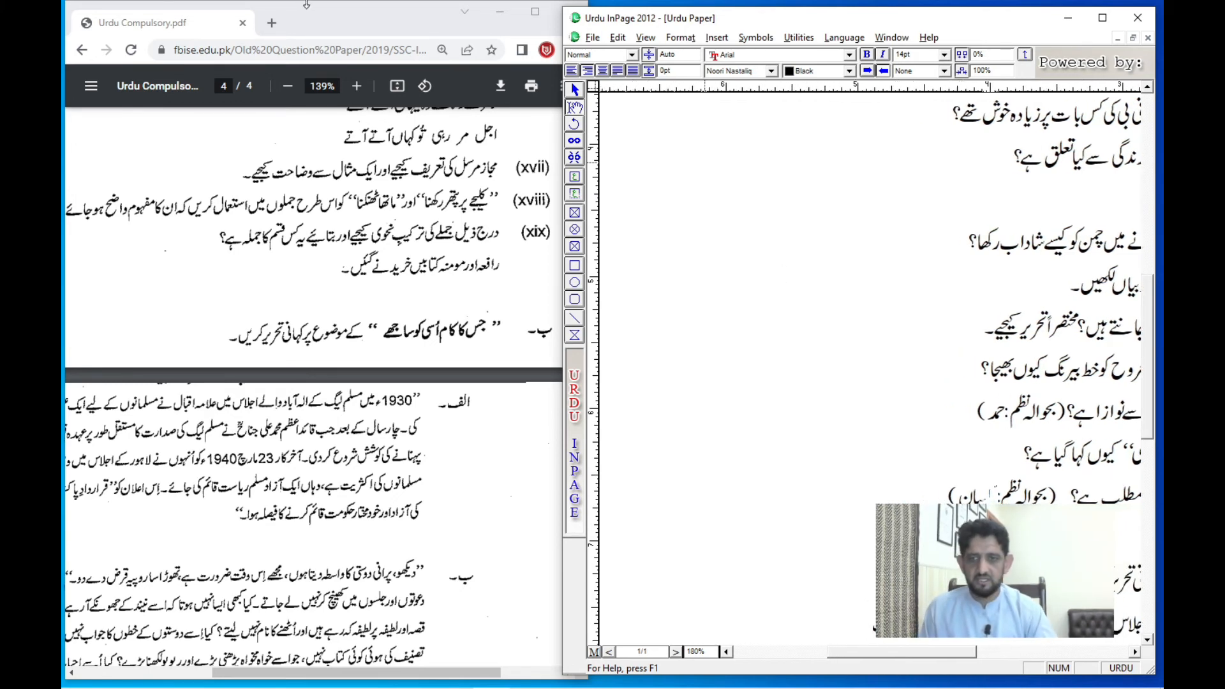
Bring the full width of the PDF passage into view and continue the InPage line with علیحدہ وطن (پاکستان) بنانے کی تجویز پیش
scroll(373, 380, down, 2)
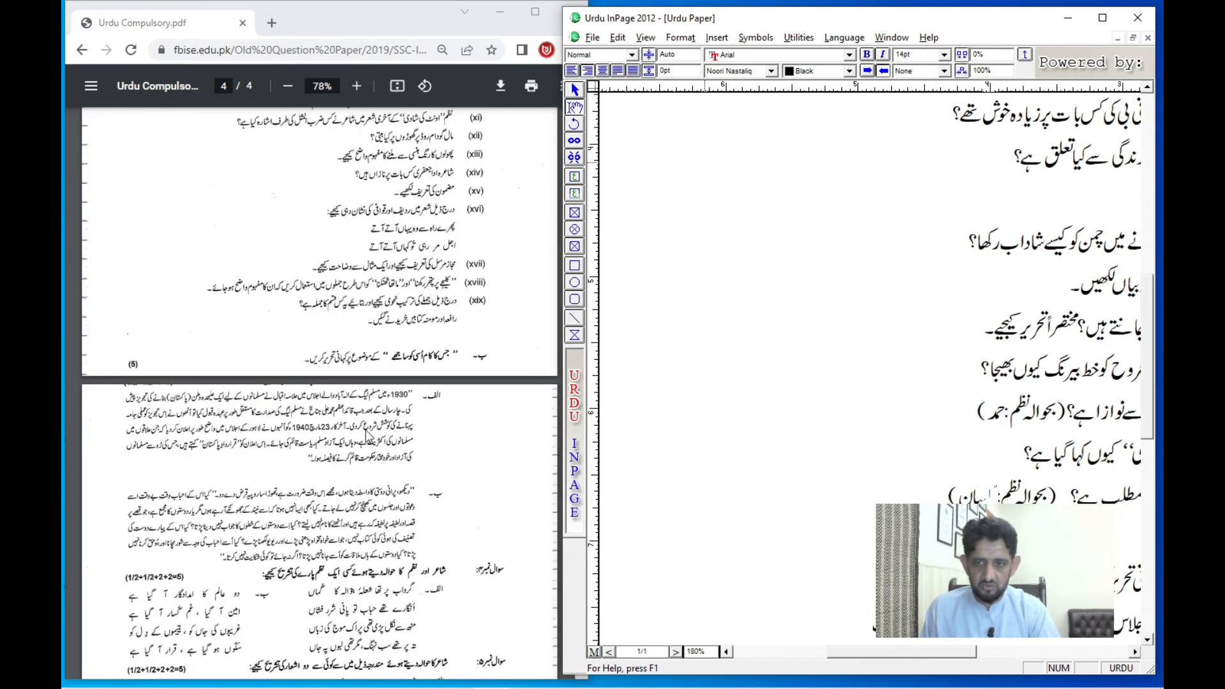
scroll(367, 444, down, 1)
scroll(367, 445, up, 2)
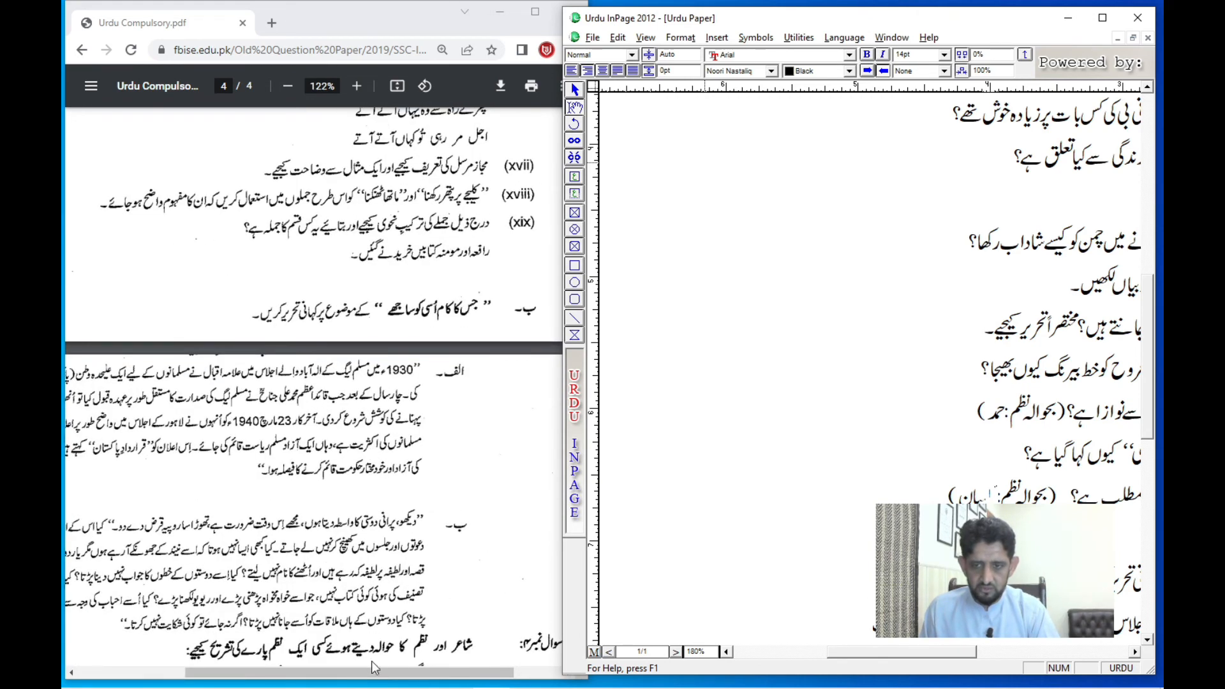
drag(345, 669, 294, 665)
click(858, 527)
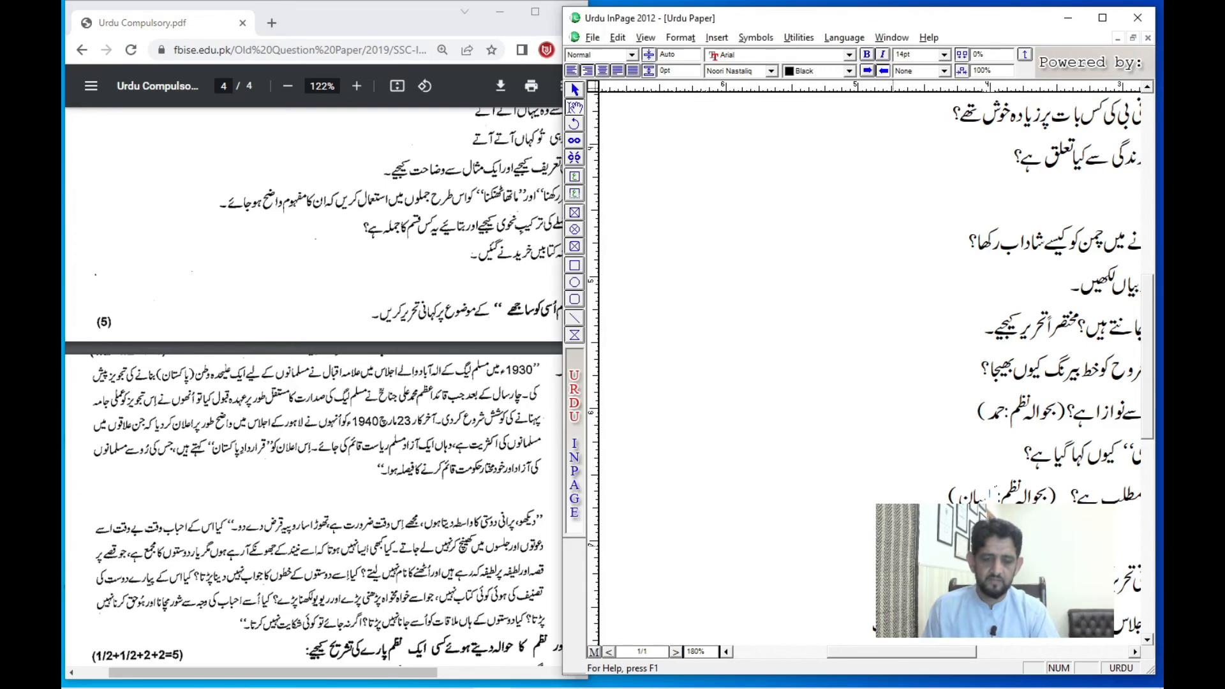
drag(908, 553, 828, 257)
drag(887, 363, 876, 297)
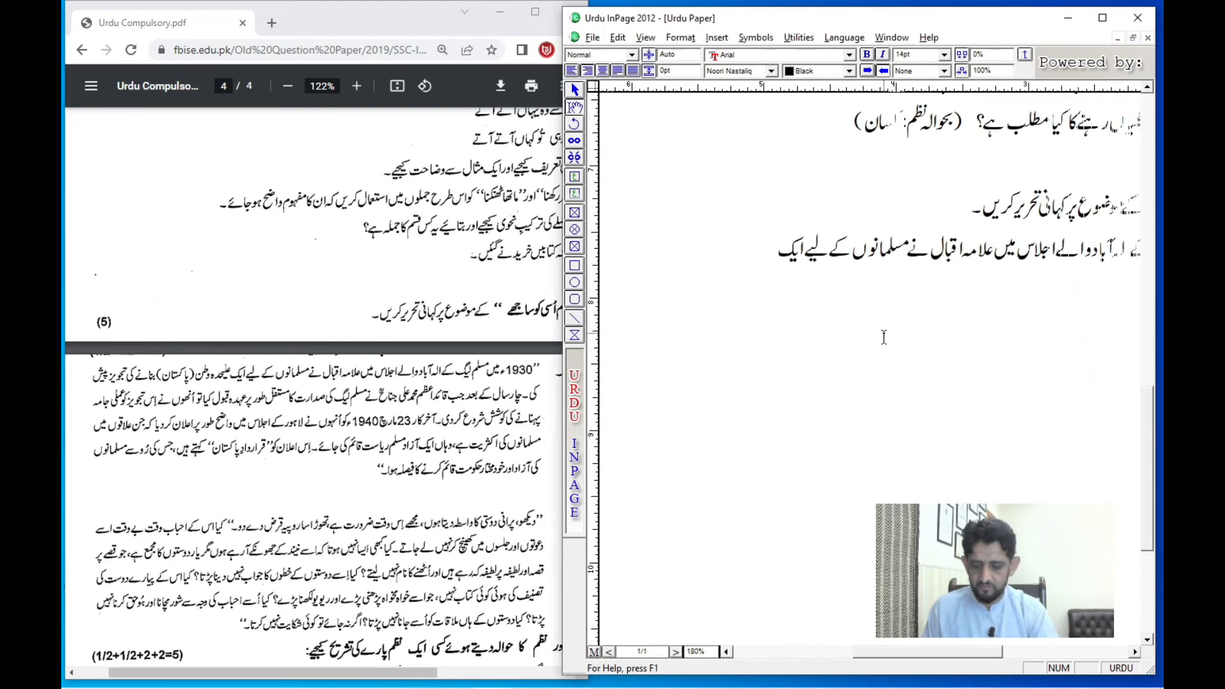
click(749, 254)
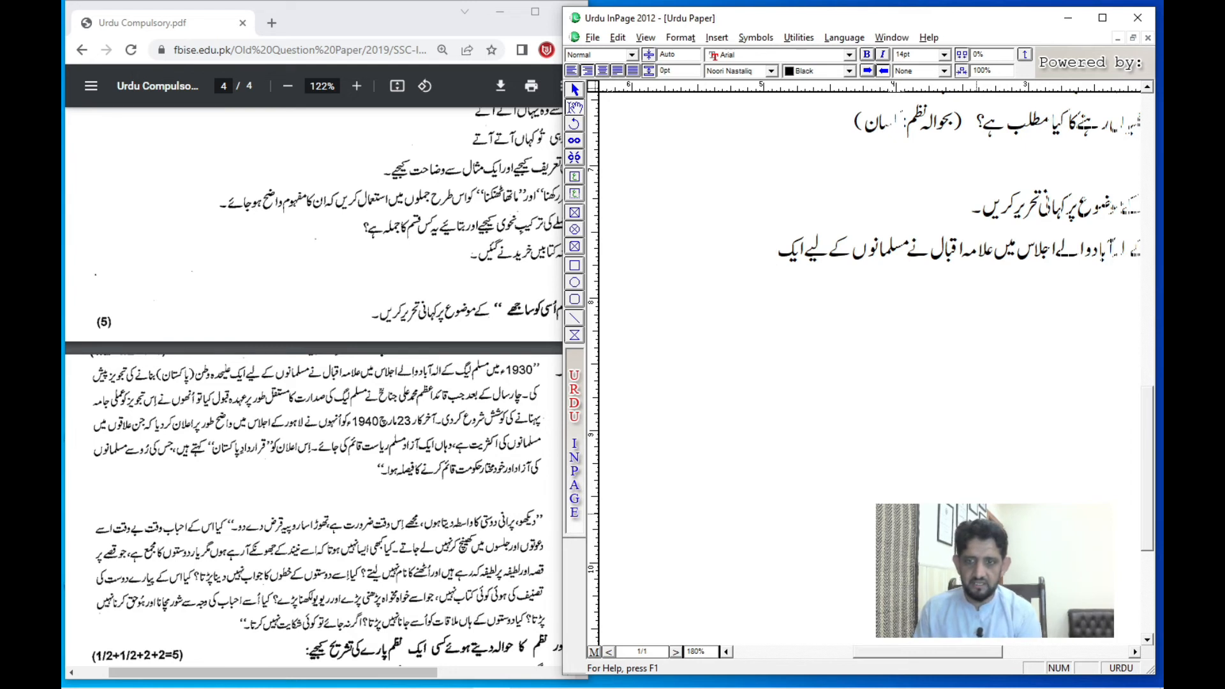
text(علیحدہ وط)
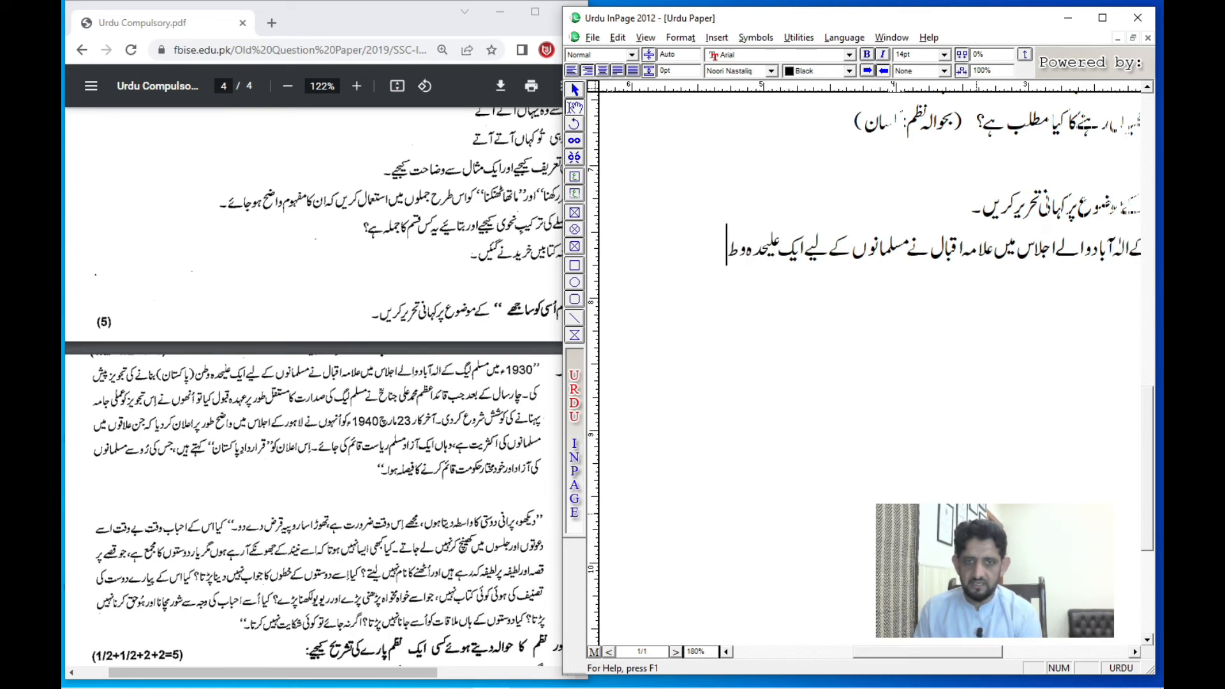
text(ن (پاکستان)
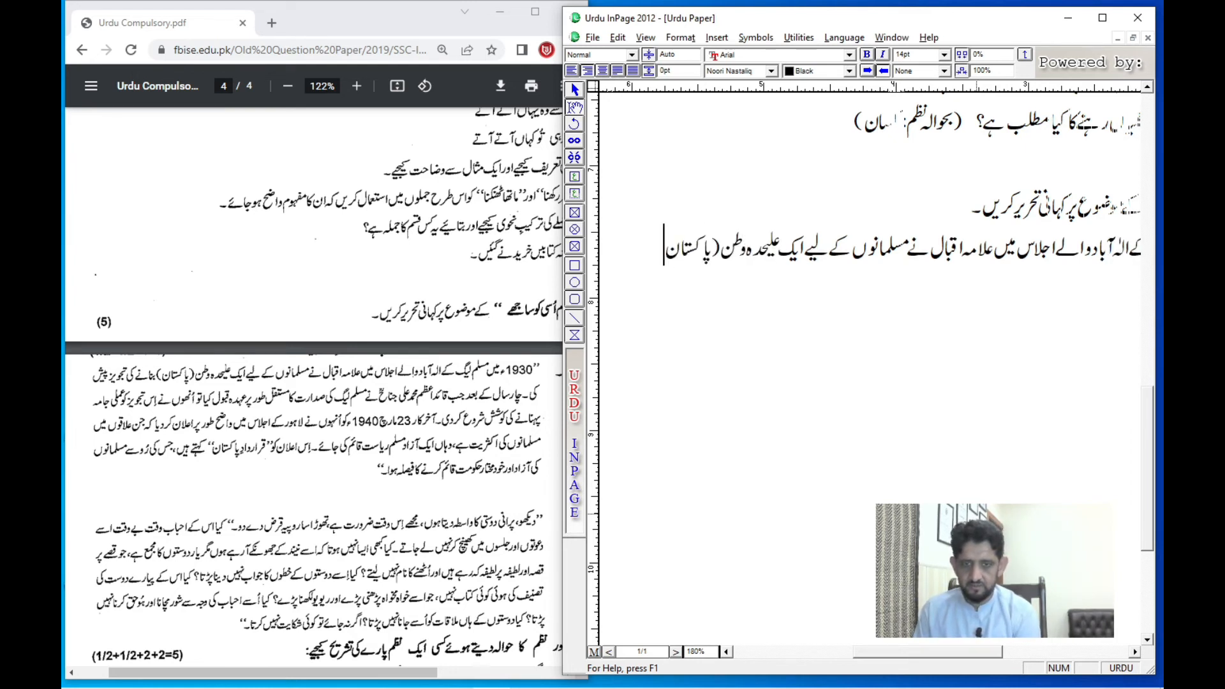
text())
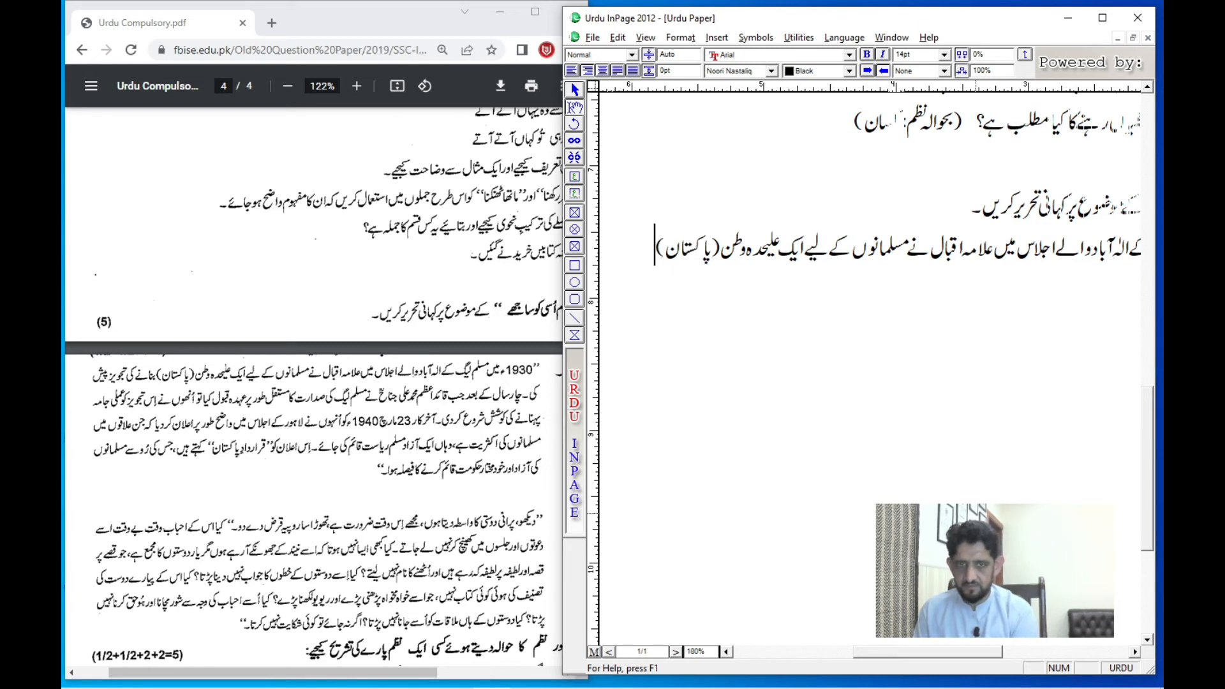
text( بنانے کی تجویز پیش)
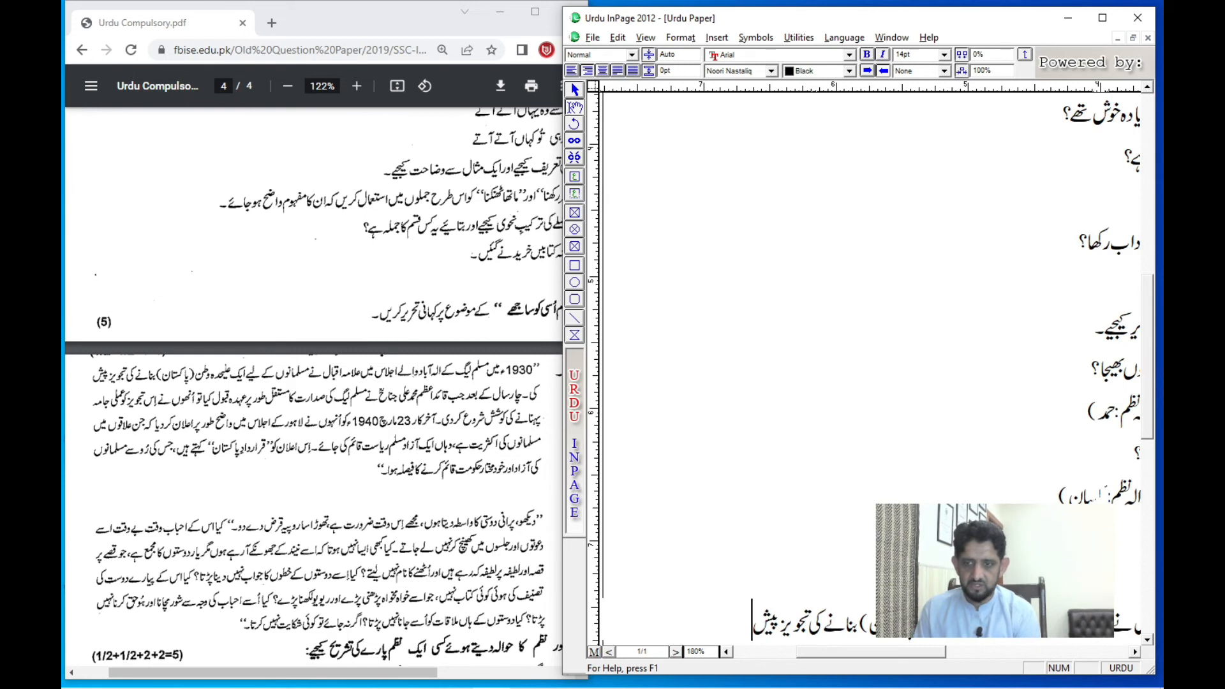
End the passage's first sentence with کی۔ and start the second with چار سال کے بعد جب قائداعظم محمد علی جناح
text(کی۔ چا)
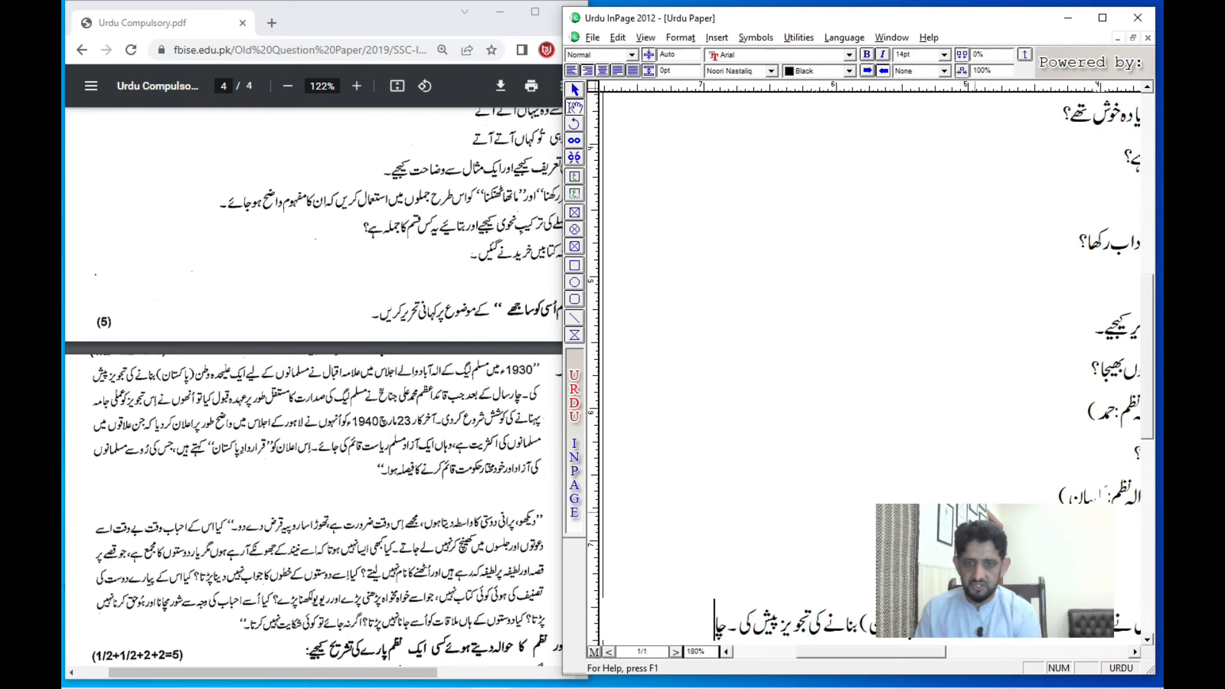
text(ر سال کے)
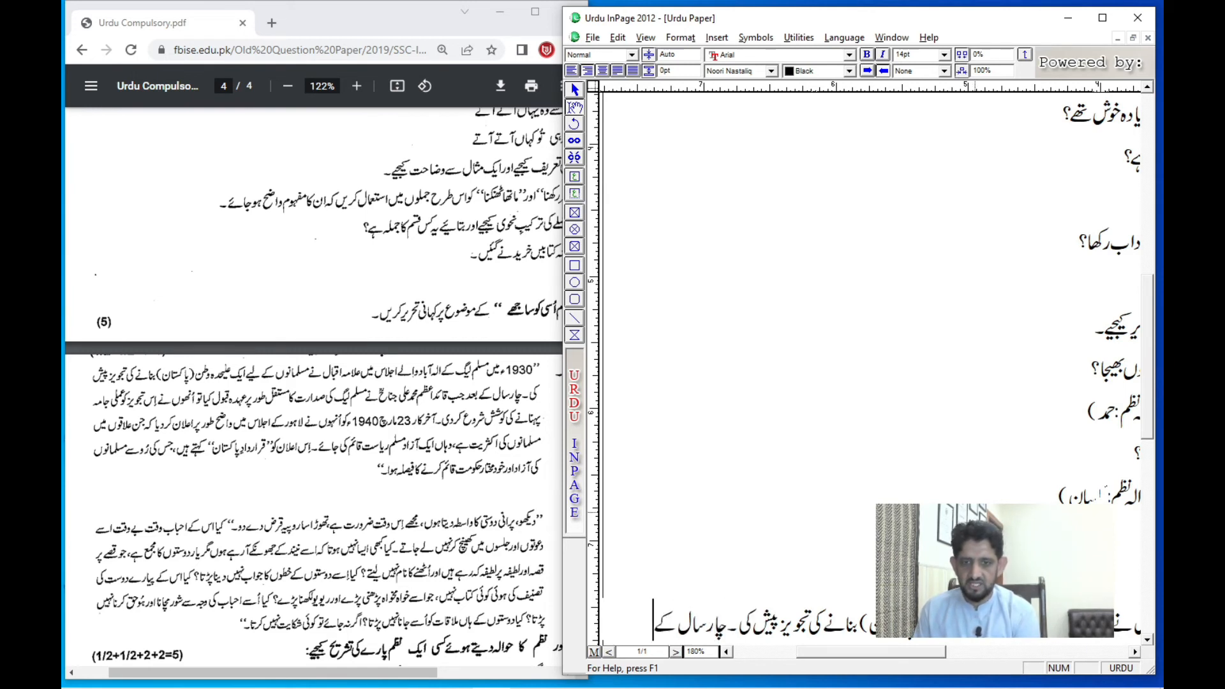
text( بعد جب قائ)
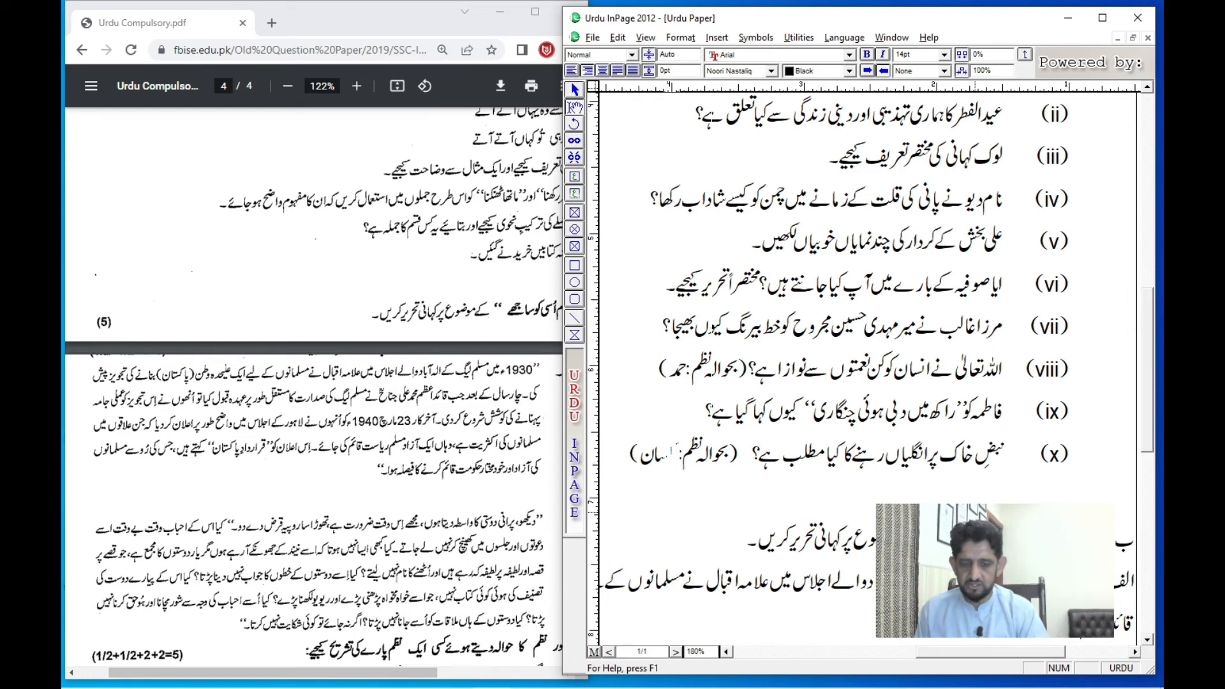
Add the ؒ sign to جناح and continue the second sentence with نے مسلم لیگ کی صدارت کا مستقل طور پر عہدہ قبول
drag(941, 525, 872, 223)
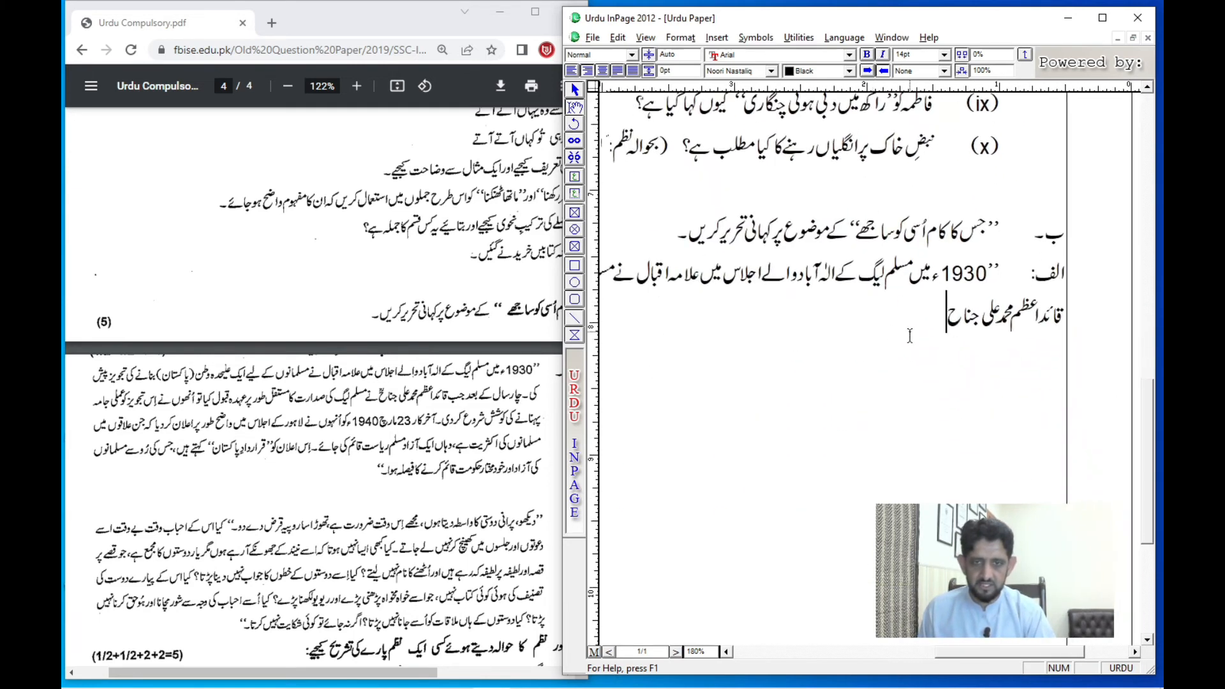
drag(912, 356, 915, 315)
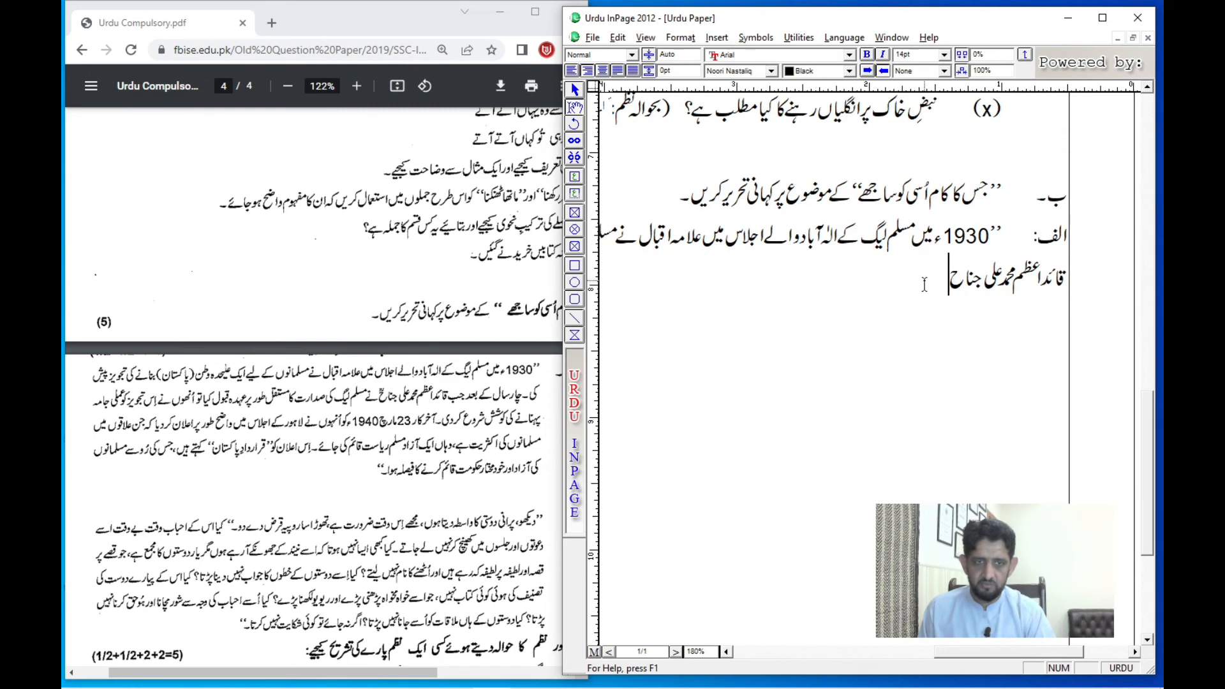
text(ؒ)
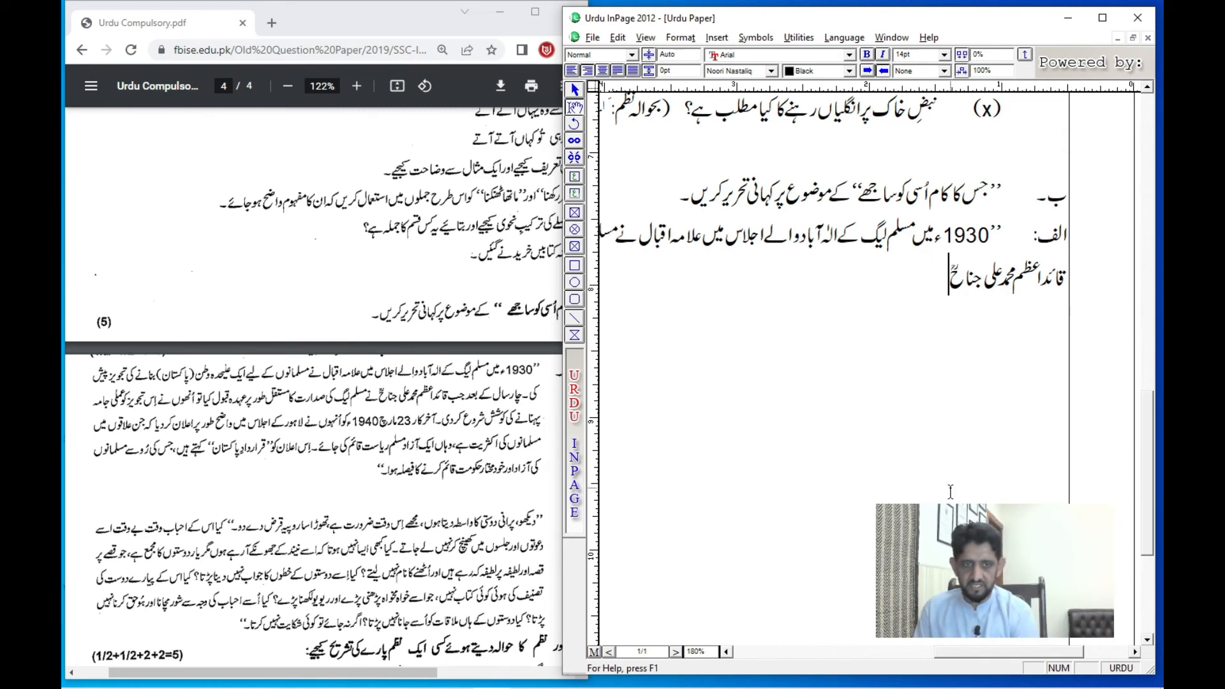
text( نے مسلم لیگ)
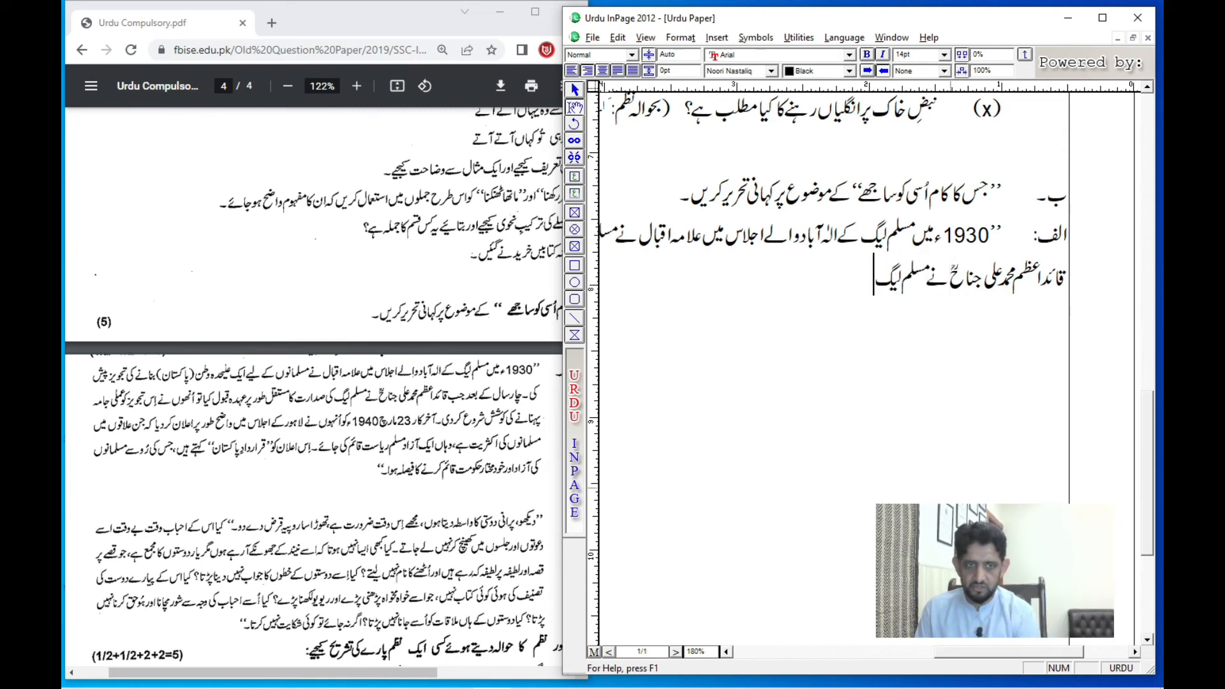
text( کی صدارت)
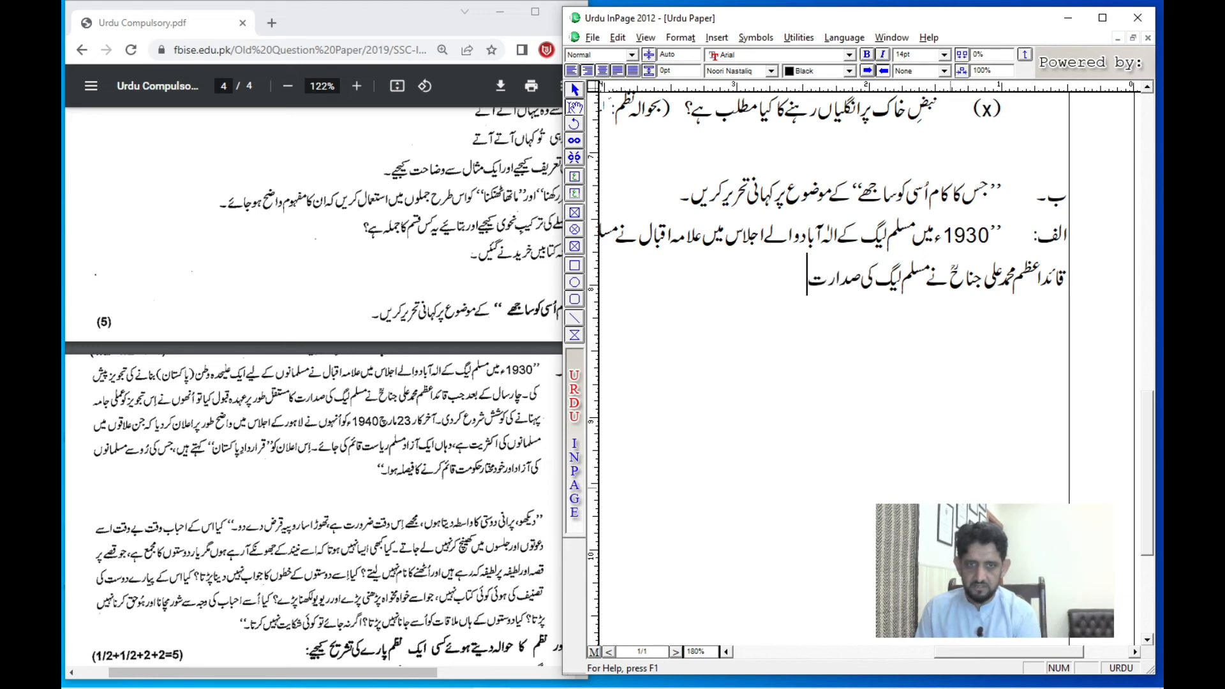
text( کا مستقل)
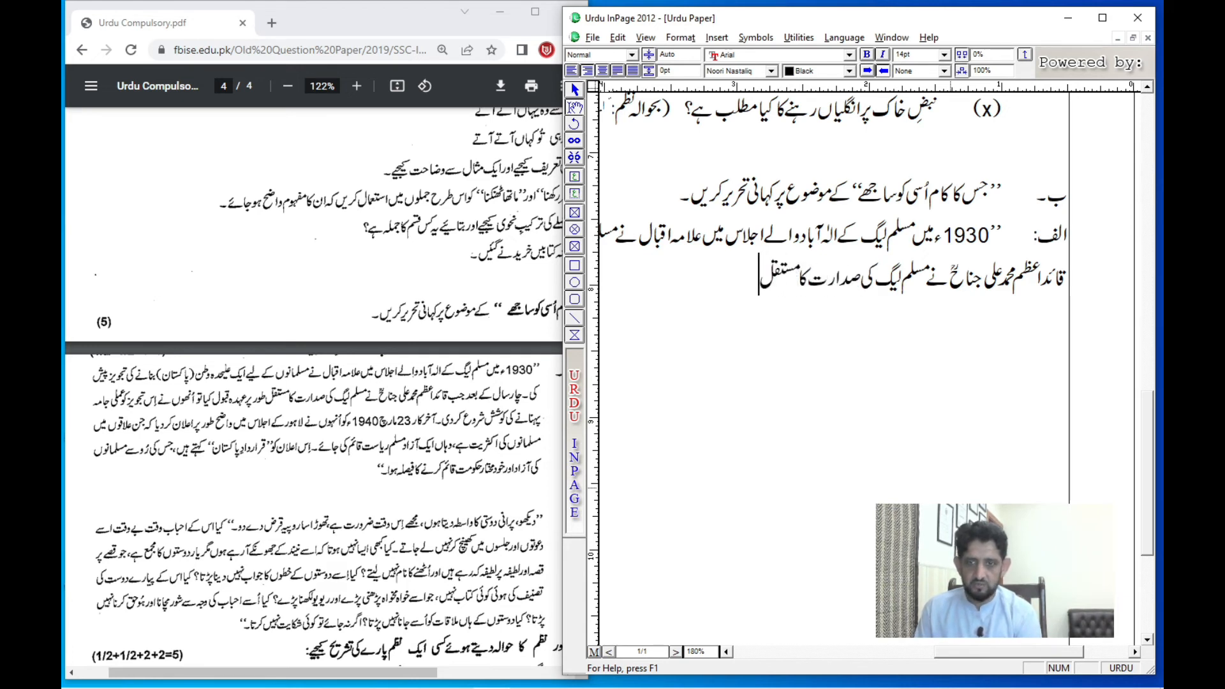
text( طور پر عہ)
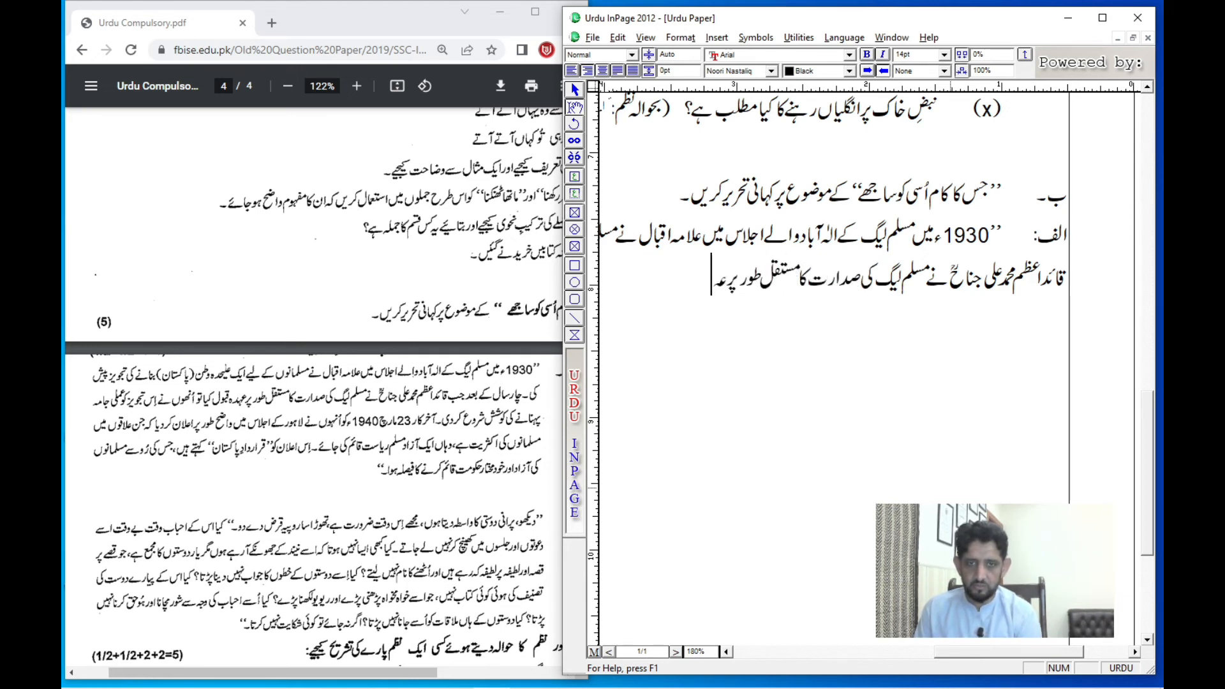
text(دہ قبول)
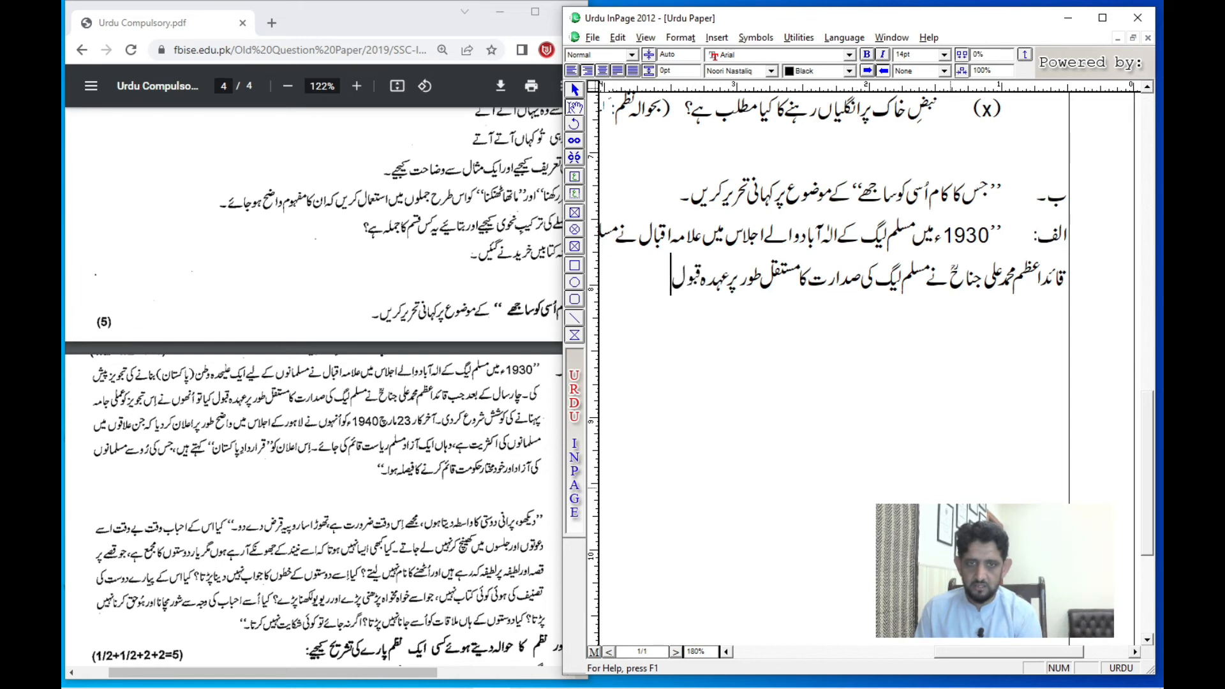
Finish the second sentence with کیا تو اُنھوں نے اس تجویز کو عملی جامہ پہنانے کی کوشش شروع کردی۔
text( یا تو ا)
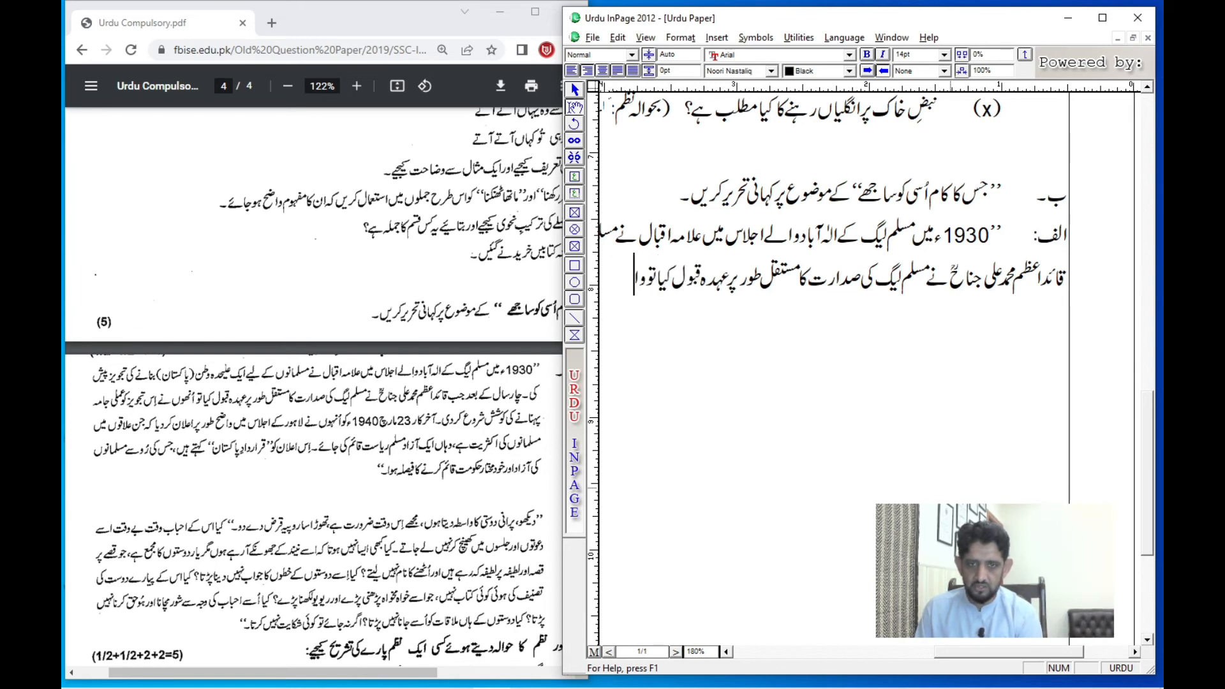
text(ُنھو)
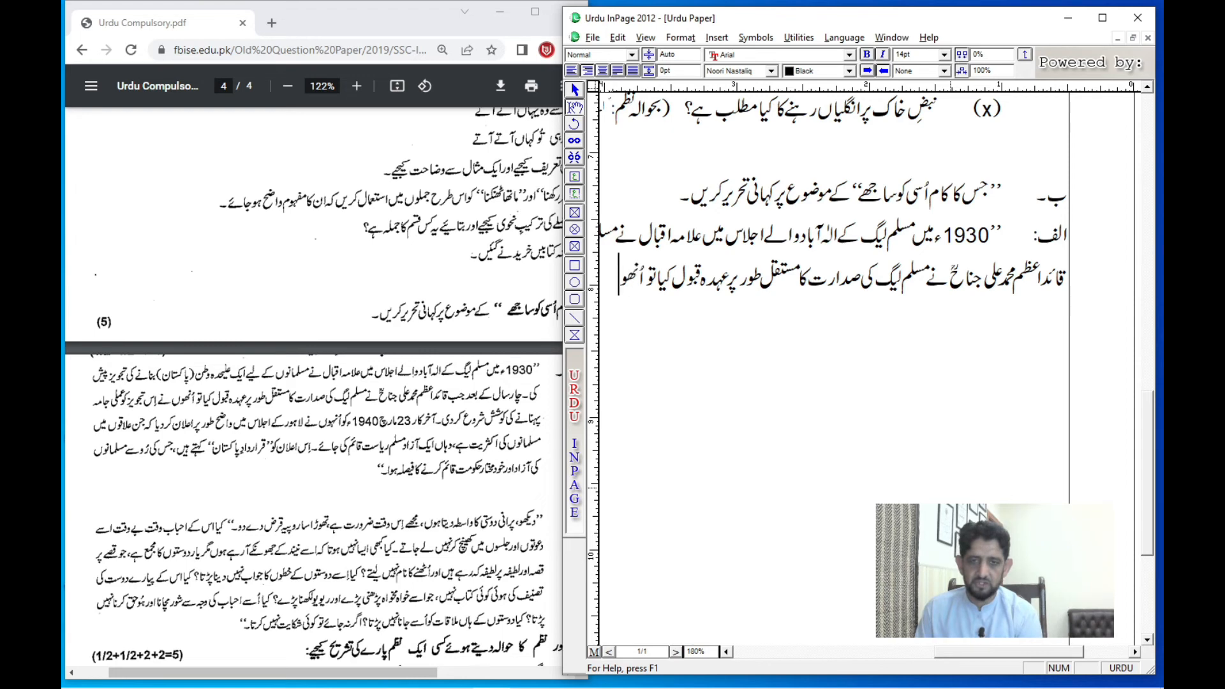
text(ں نے اِس)
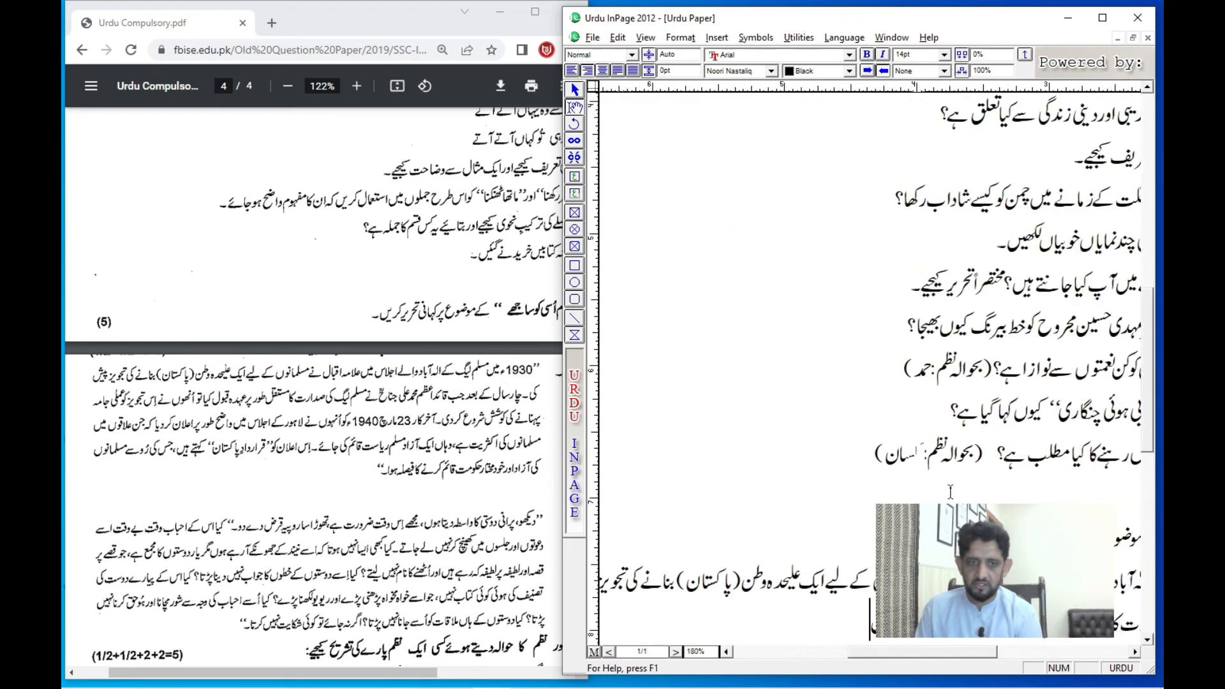
text( تجویز کو ع)
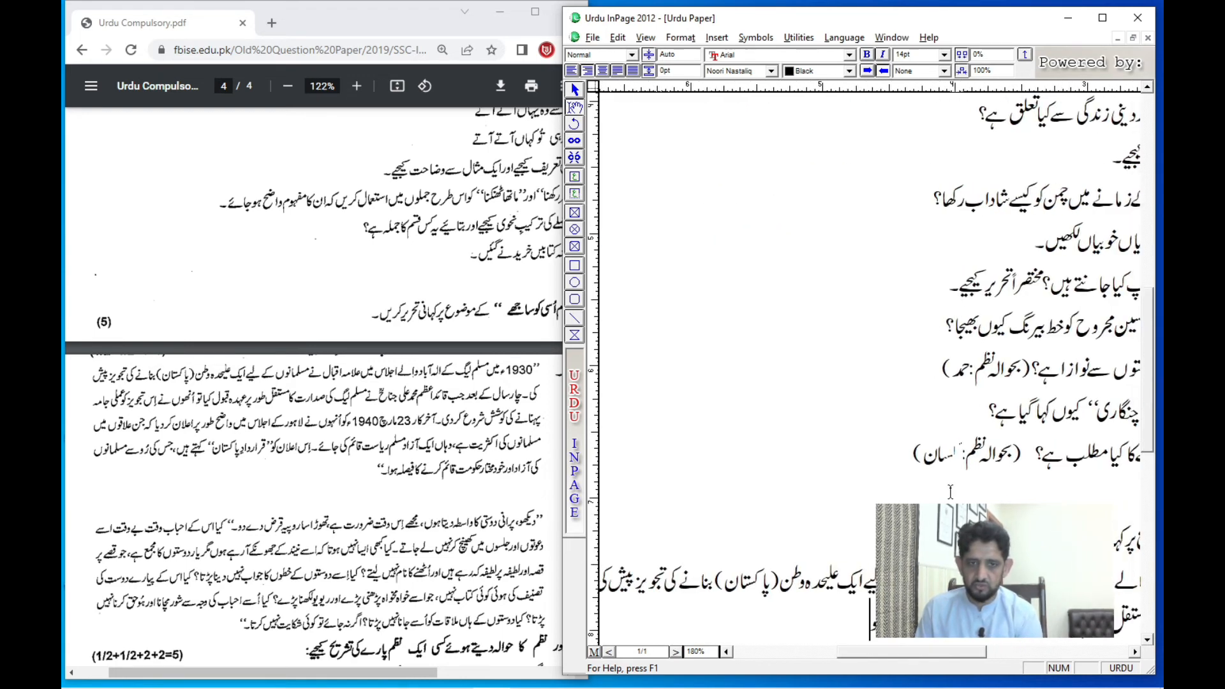
text(ملی جامہ)
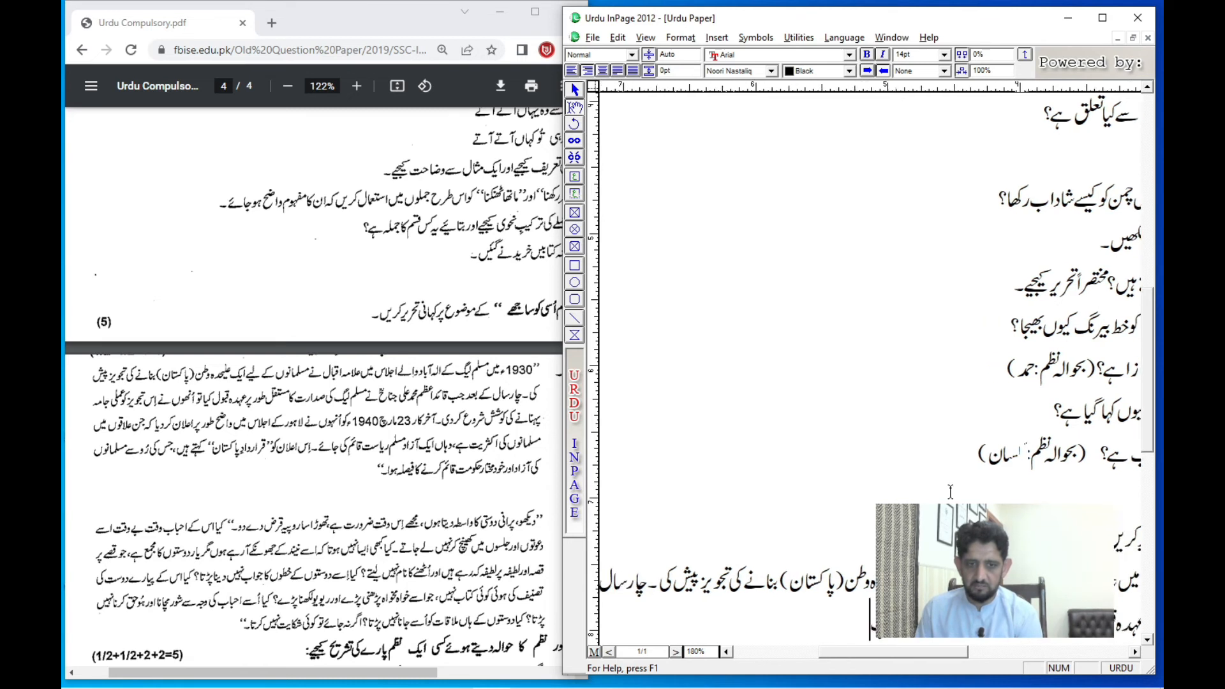
text(کی کوشش شر)
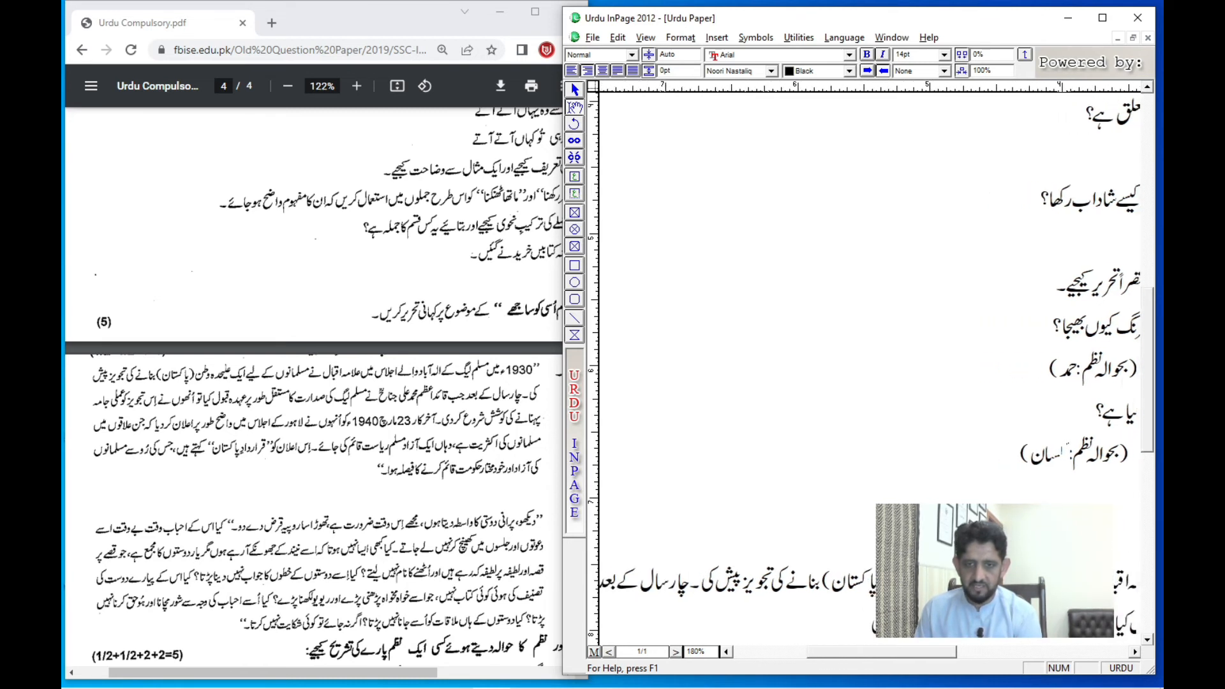
text(وع کردی۔)
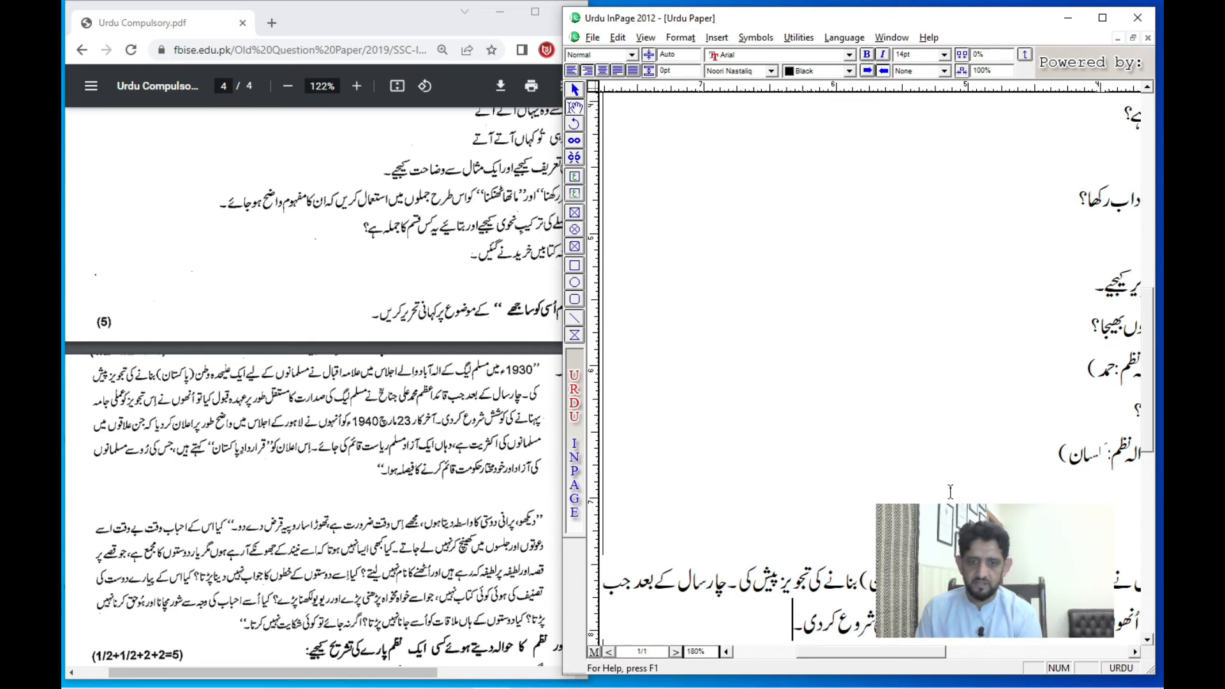
Start the passage's third sentence with آخرکار 23 مارچ 1940ء کو and the first letters ان of the following word
text( آخرکار)
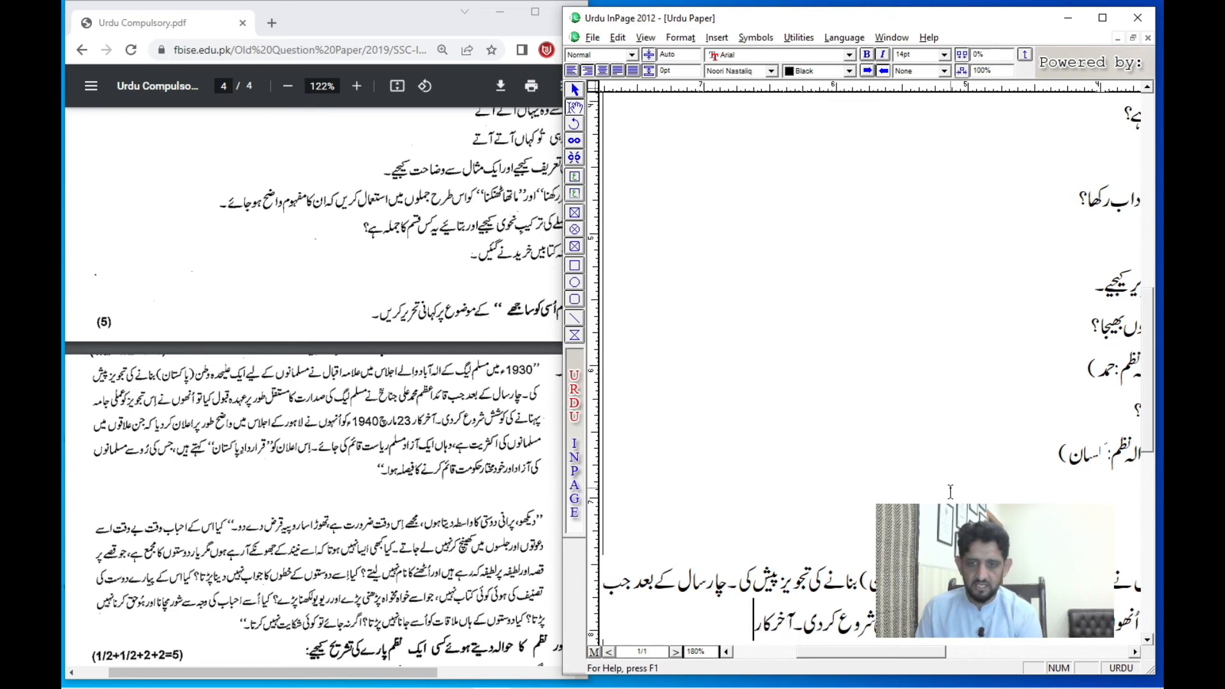
text( 23)
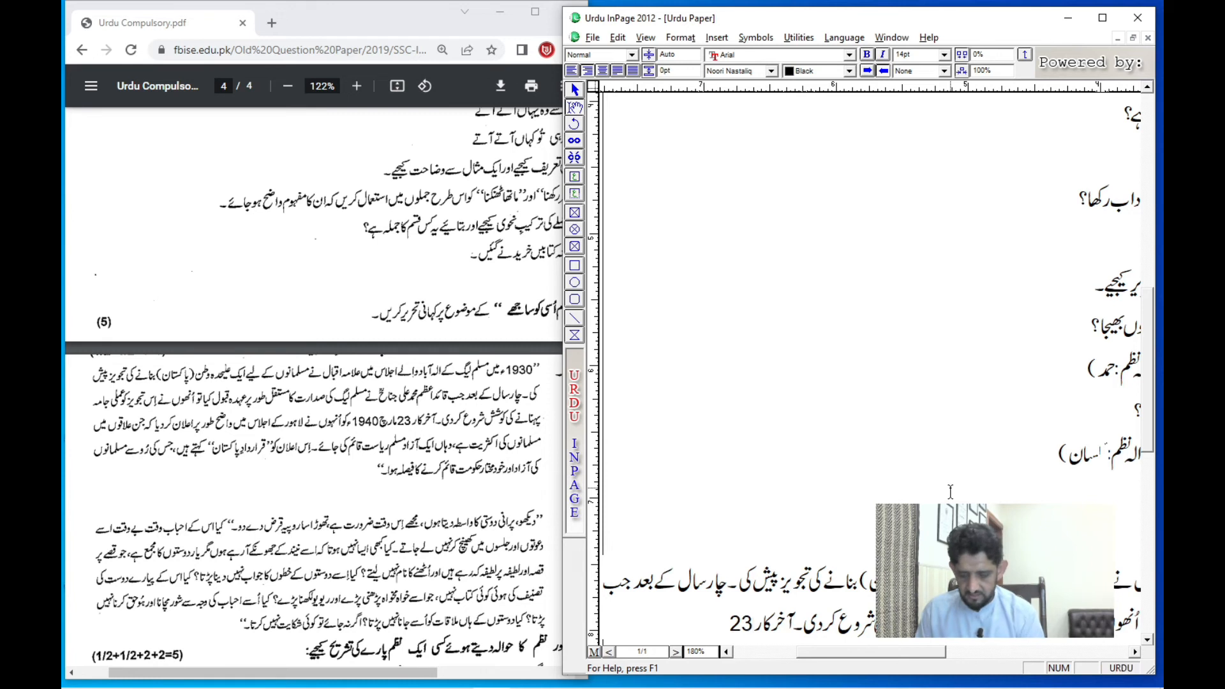
text(مارچ)
key(Escape)
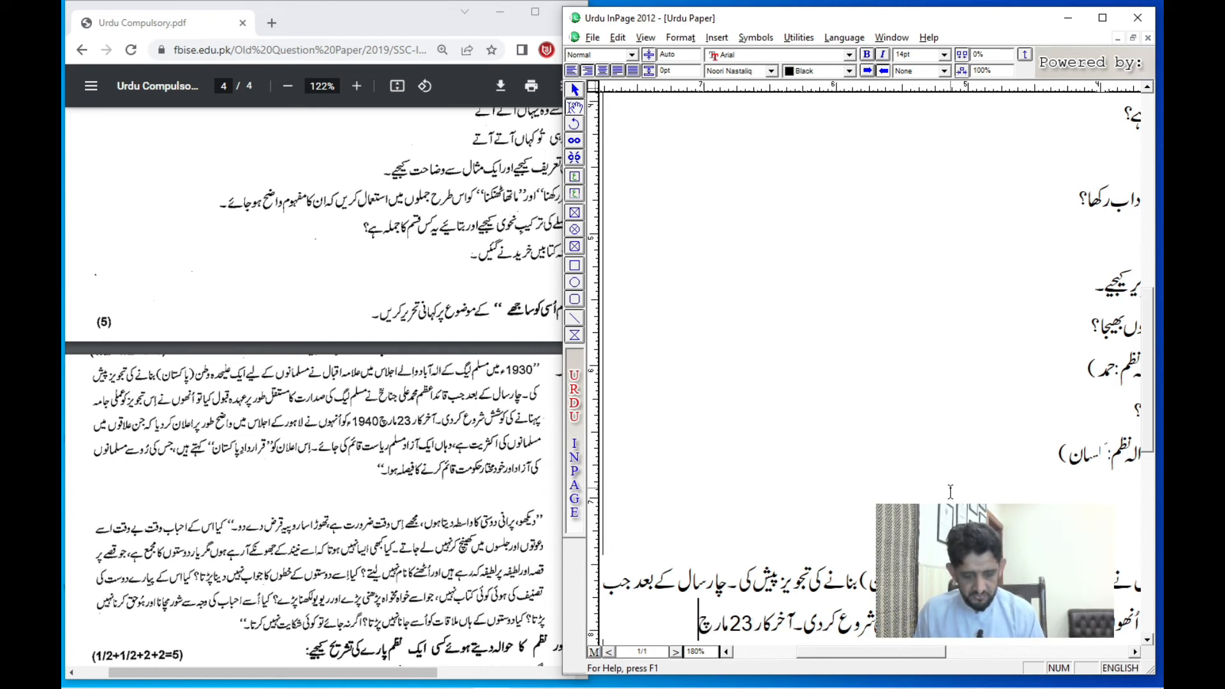
text(1940)
key(Escape)
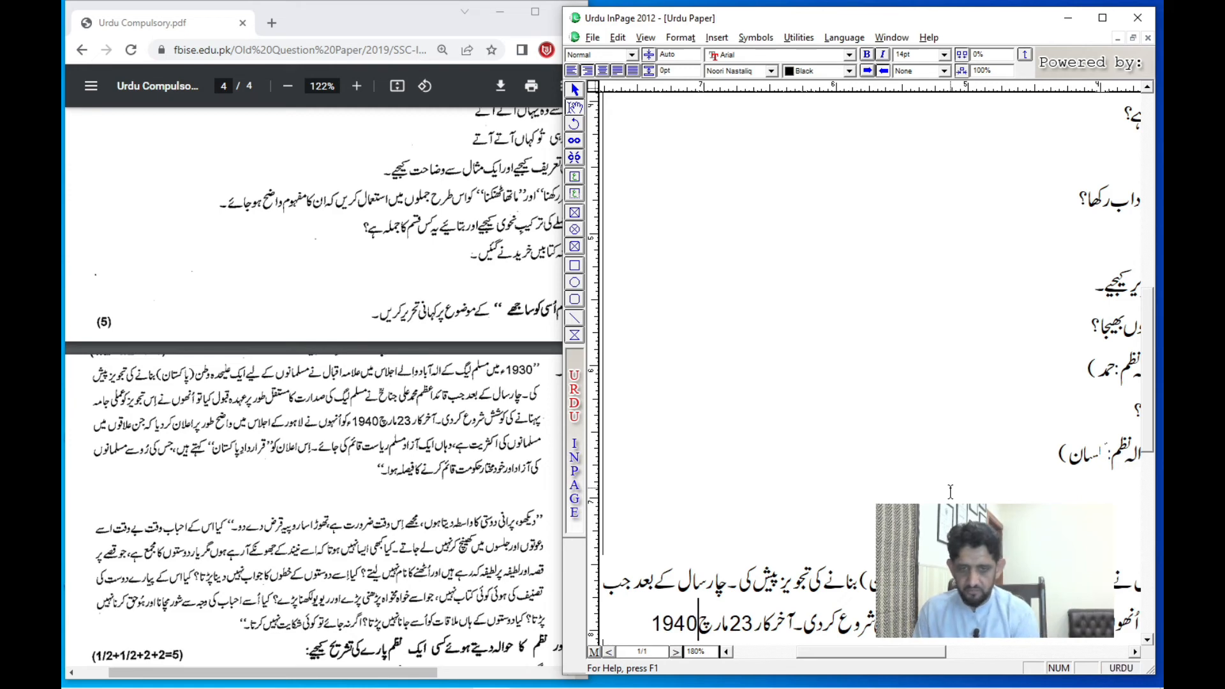
text(ء کو ان)
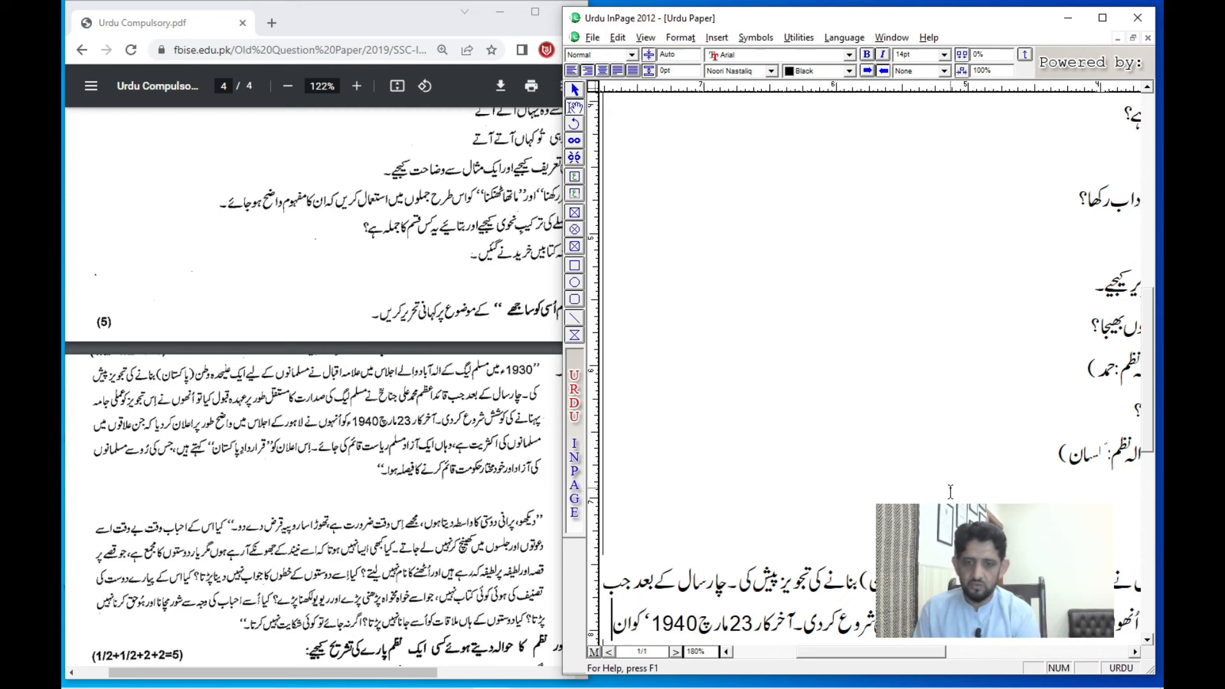
Complete انہوں and continue with نے لاہور کے اجلاس میں واضح طور پر اعلان کر دیا کہ جن علاقوں میں مسلمانوں کی
text(ہوں)
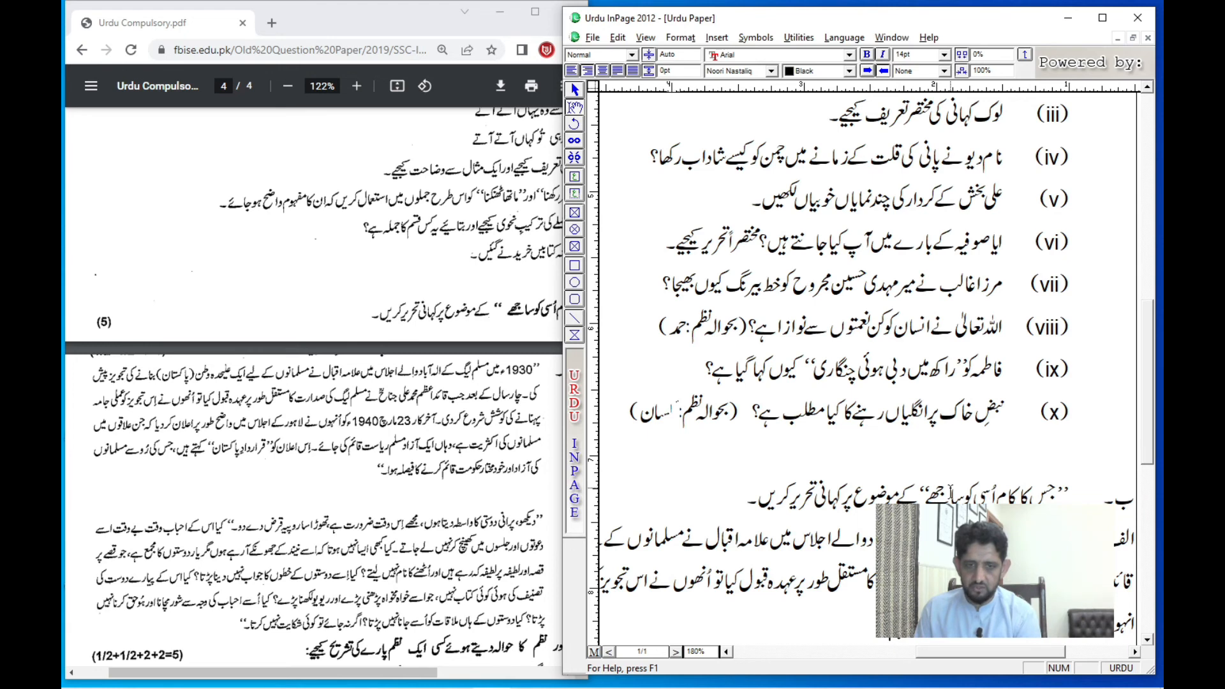
text(لان کر دیا کہ)
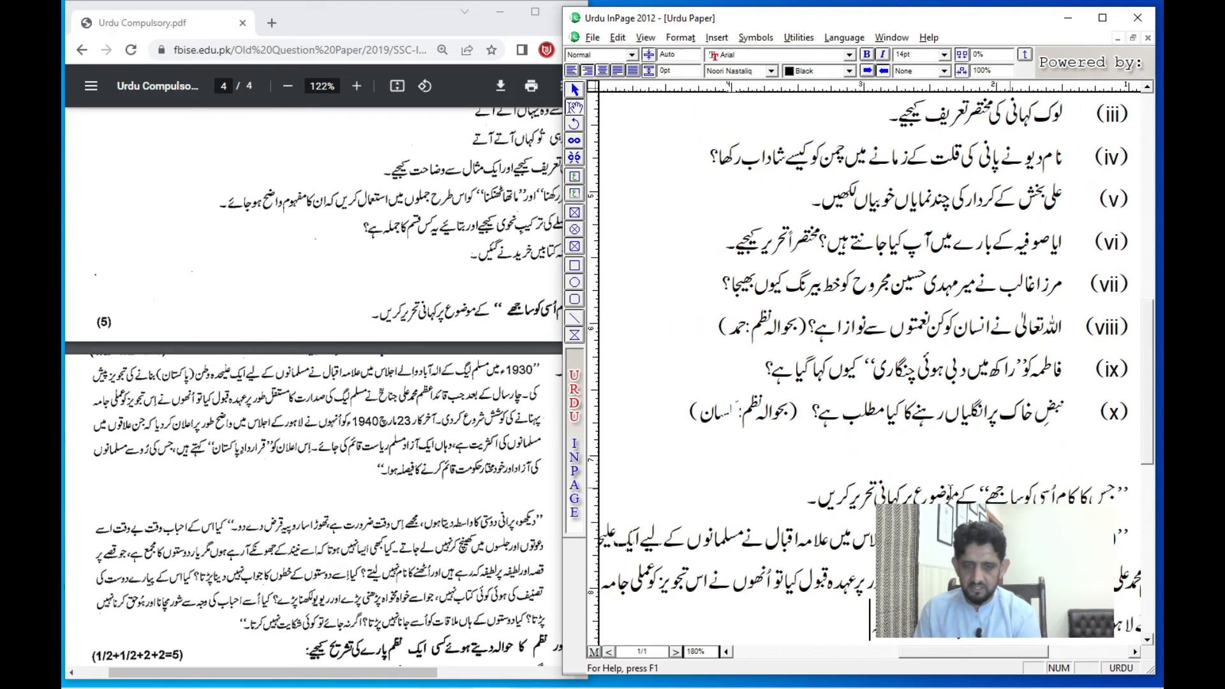
text( جن علاقو)
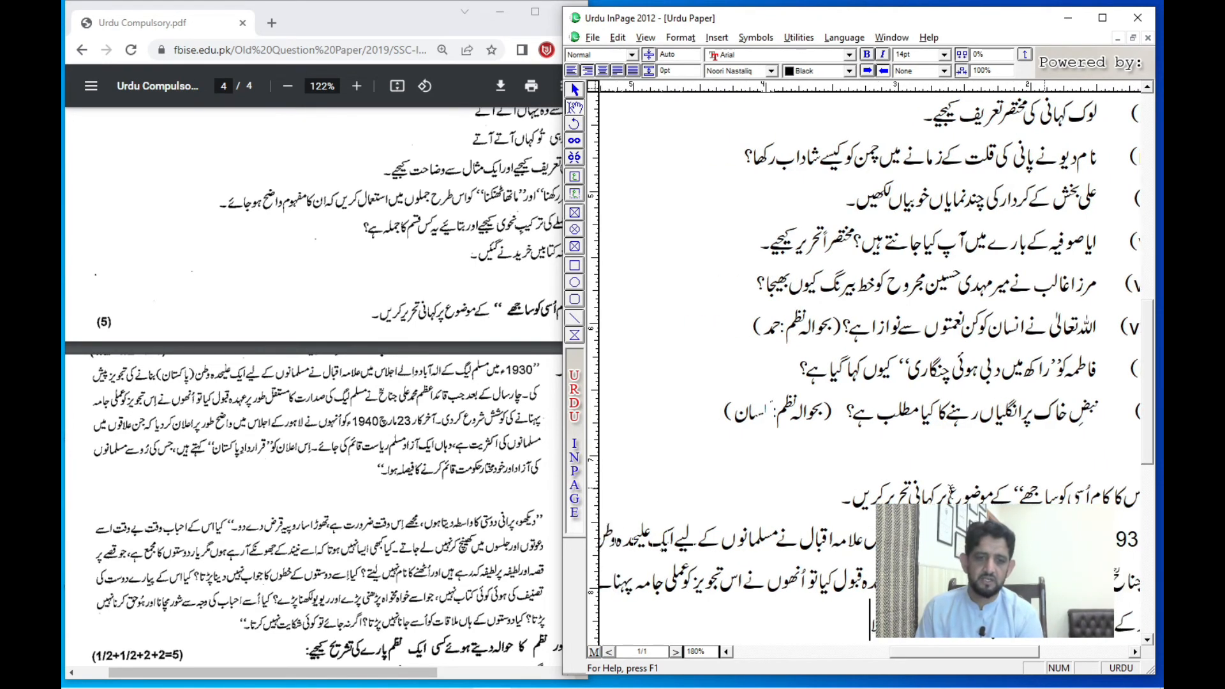
text(ں)
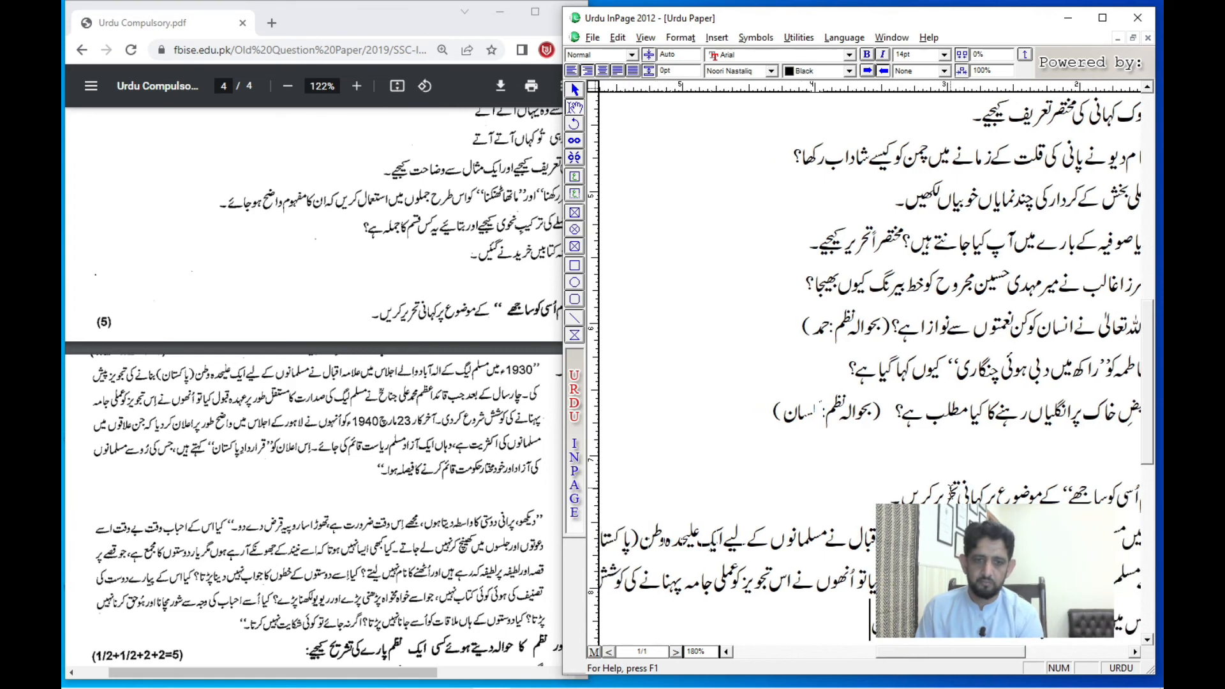
text( میں مسلمانوں کی)
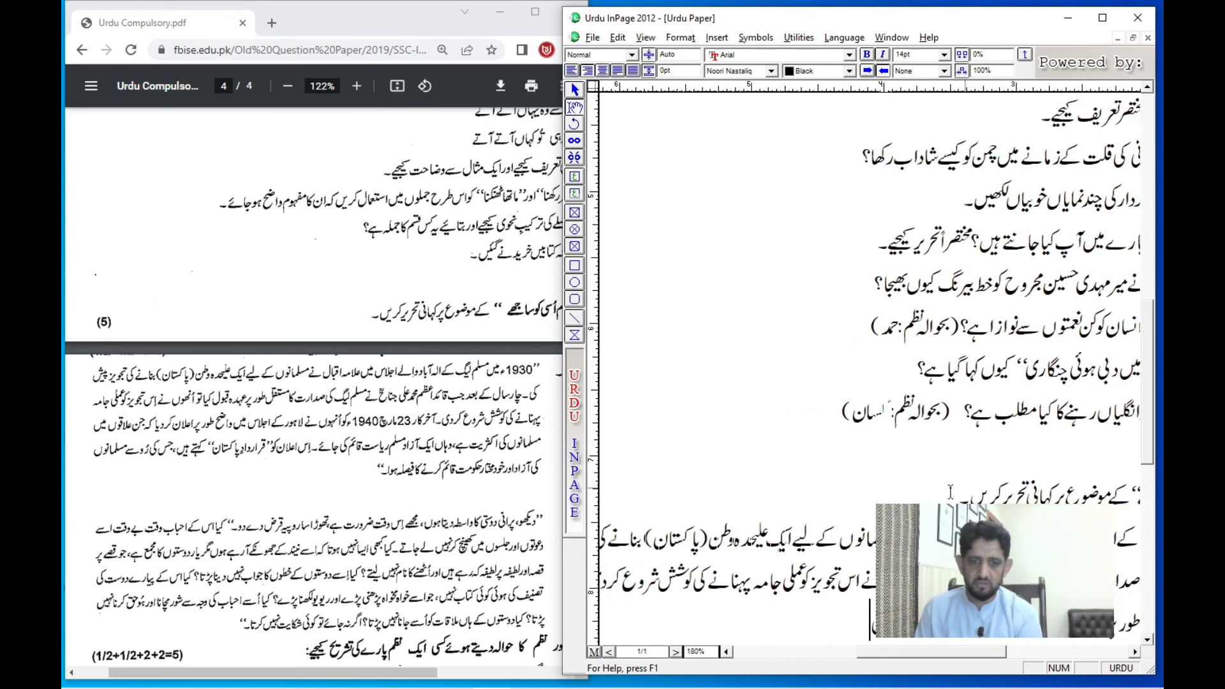
Complete the third sentence with the words اکثریت ہے، وہاں ایک آزاد مسلم ریاست قائم کی جائے۔
text(خر ک)
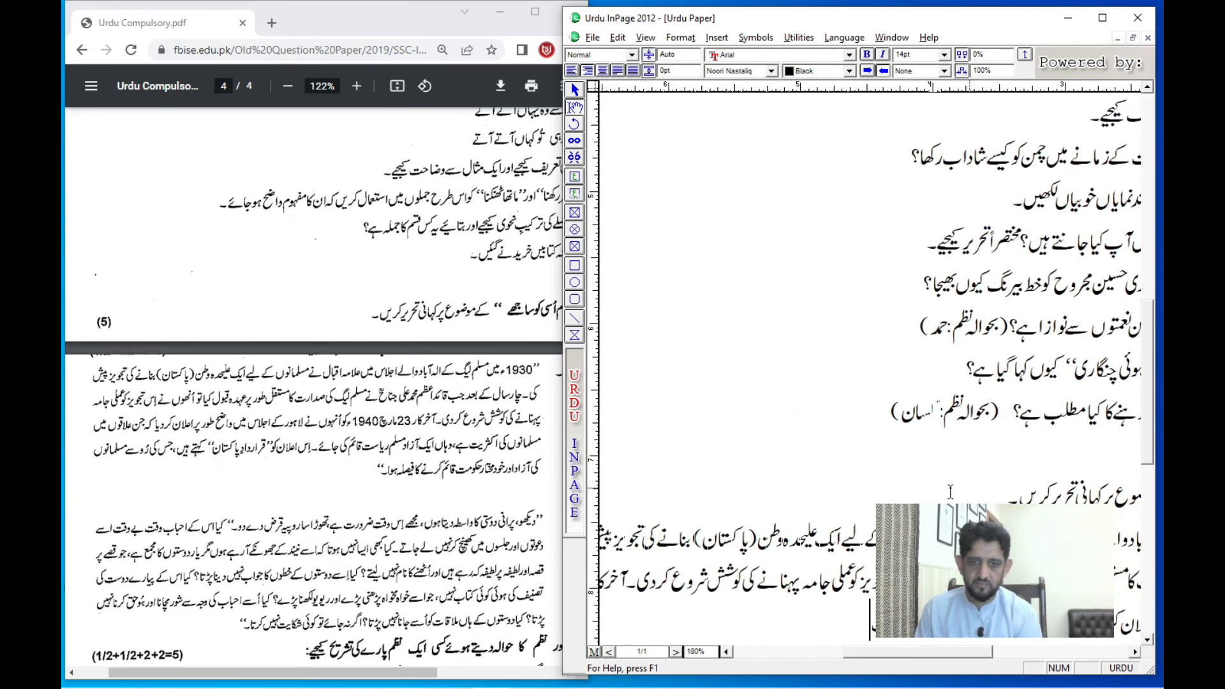
text(ار 23 ما)
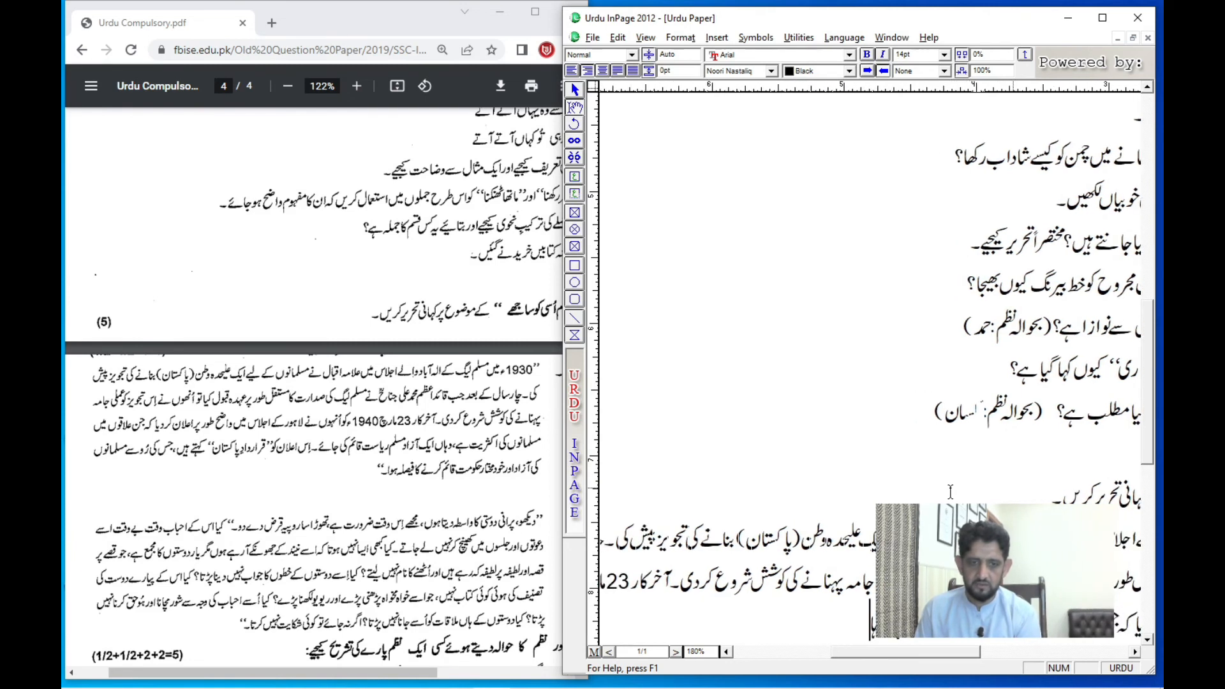
text(رچ 1940)
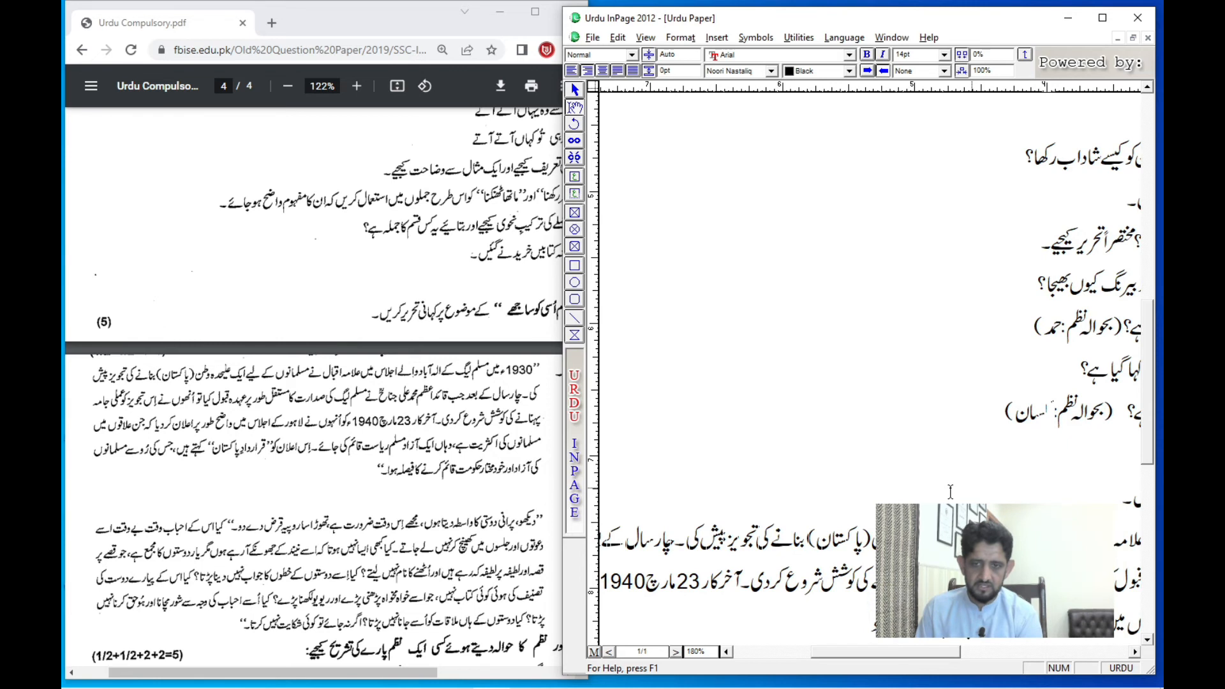
text(ء کو)
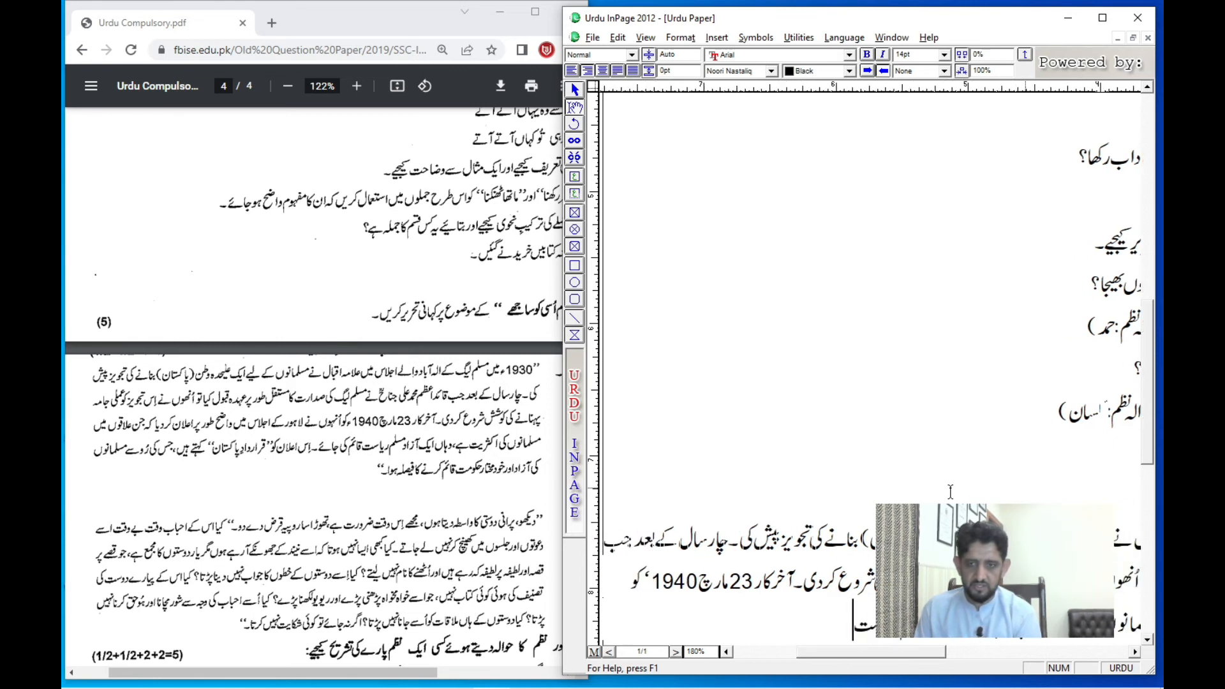
text( کیا)
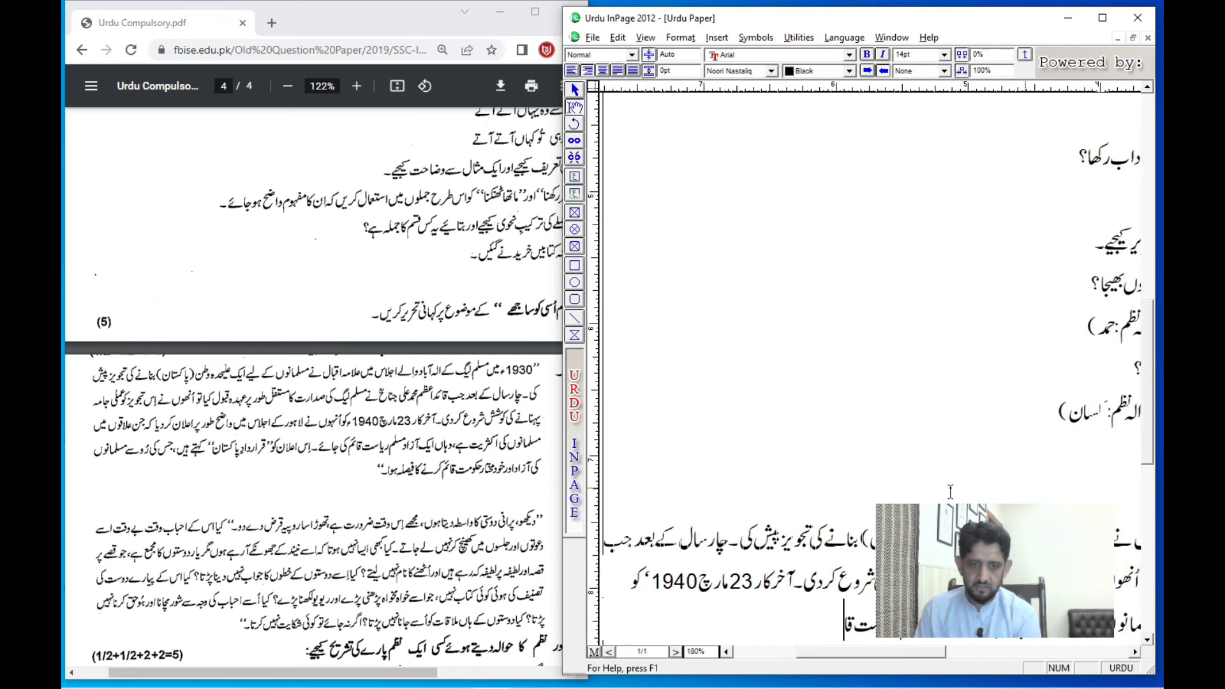
text(ئم کی جائے۔)
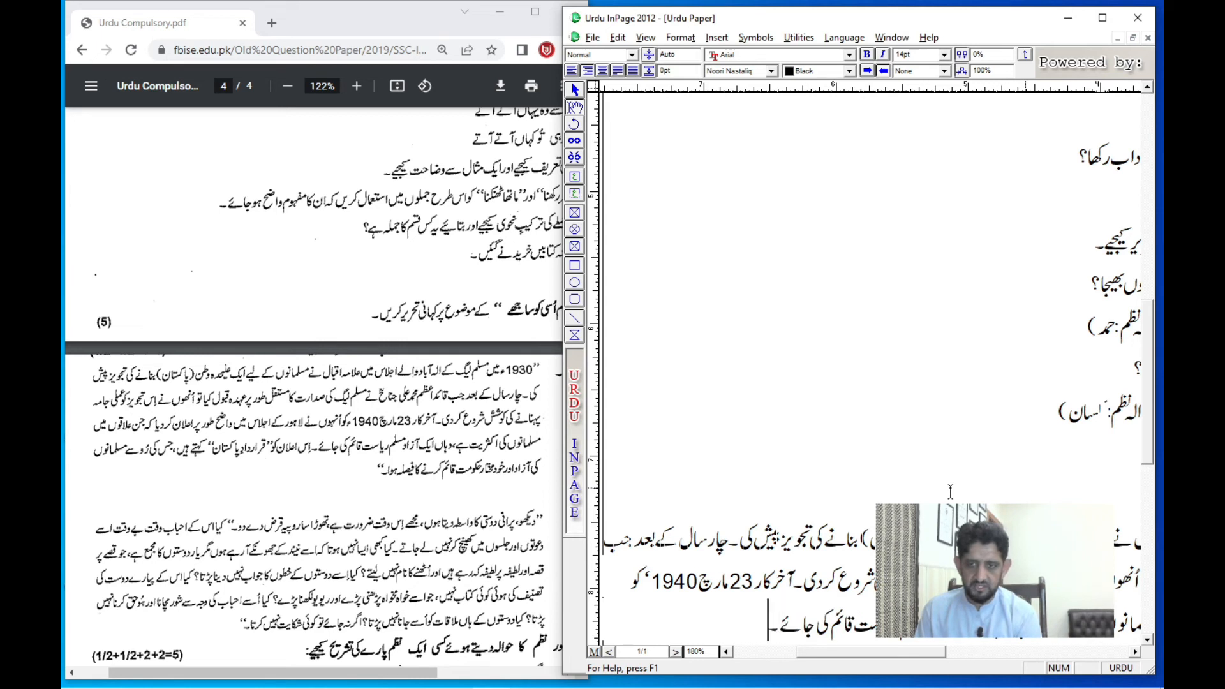
Begin the الف passage's fourth sentence with اس اعلان کو and the quoted phrase ’’قراردادِ پاکستان‘‘
text( اس اعلان کو)
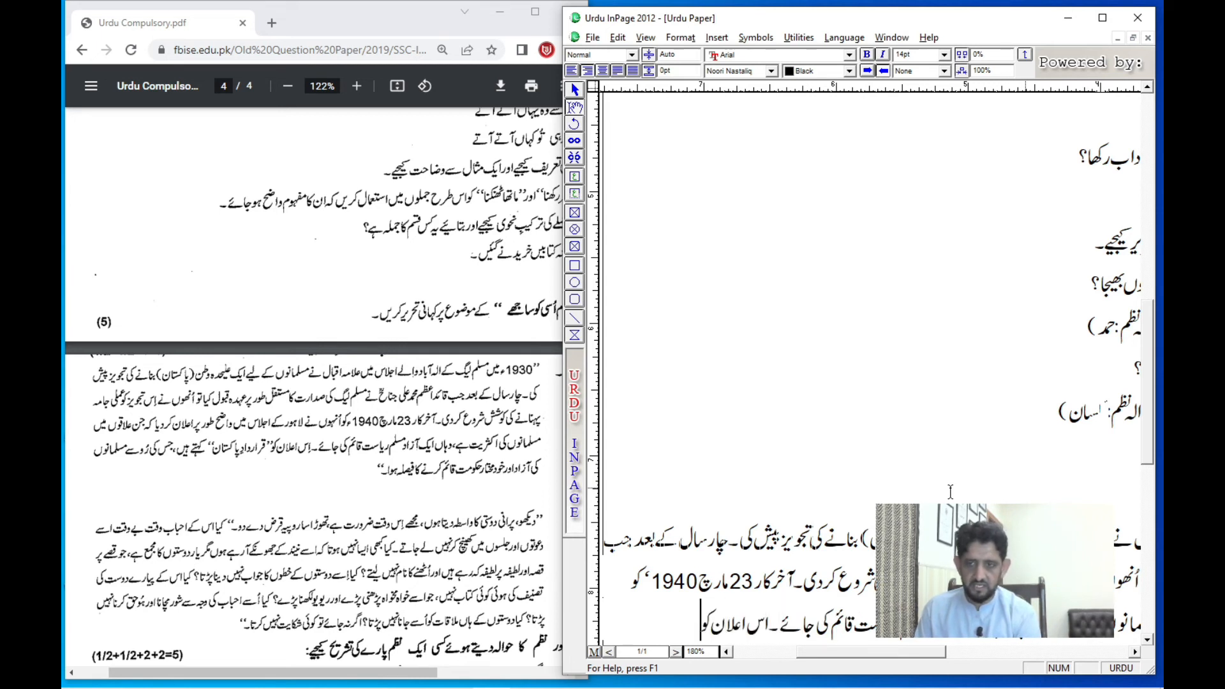
text(”)
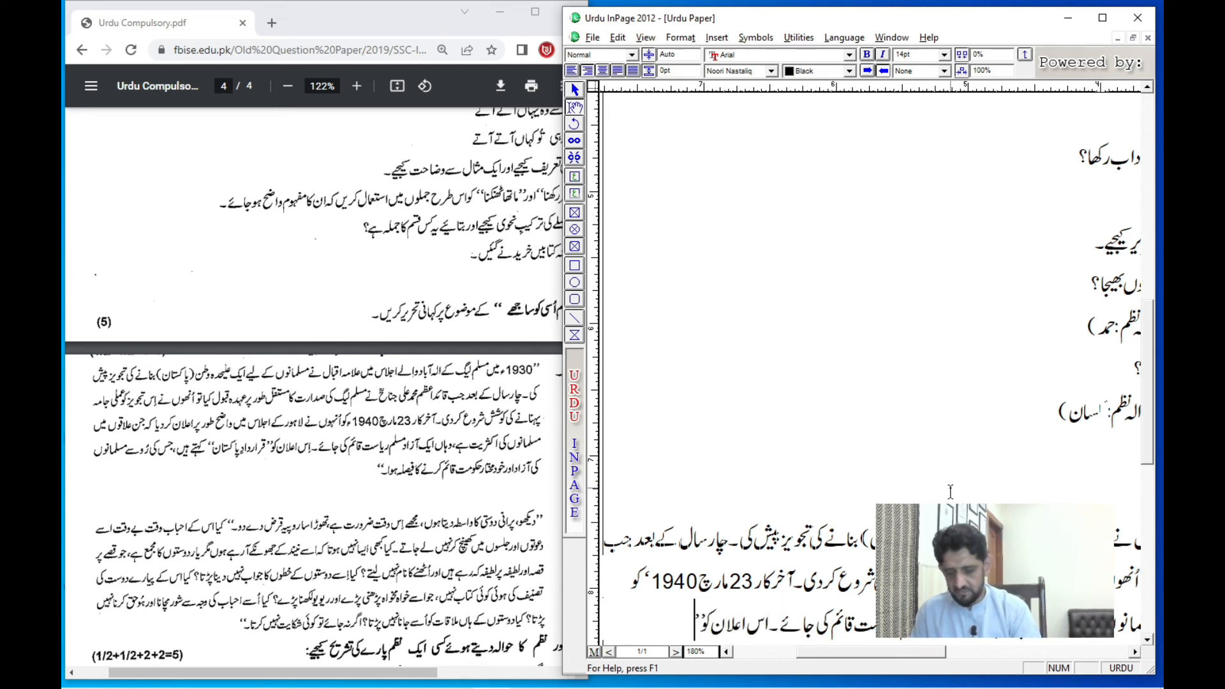
text( ق)
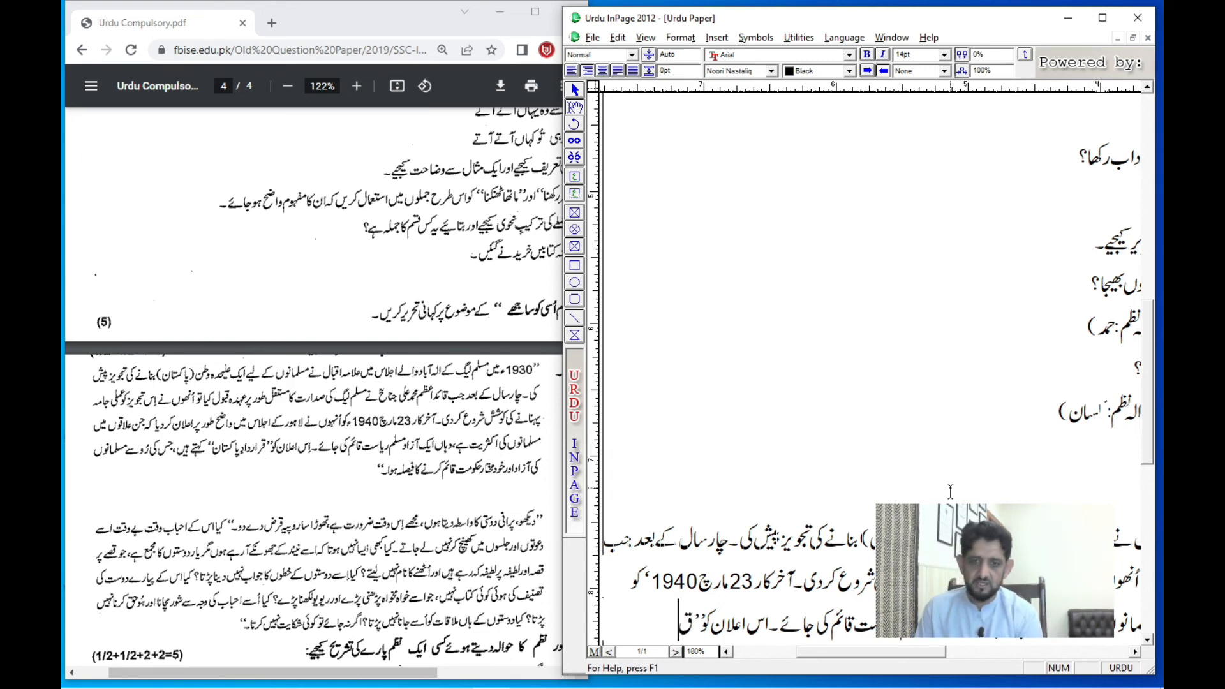
text(رارداد)
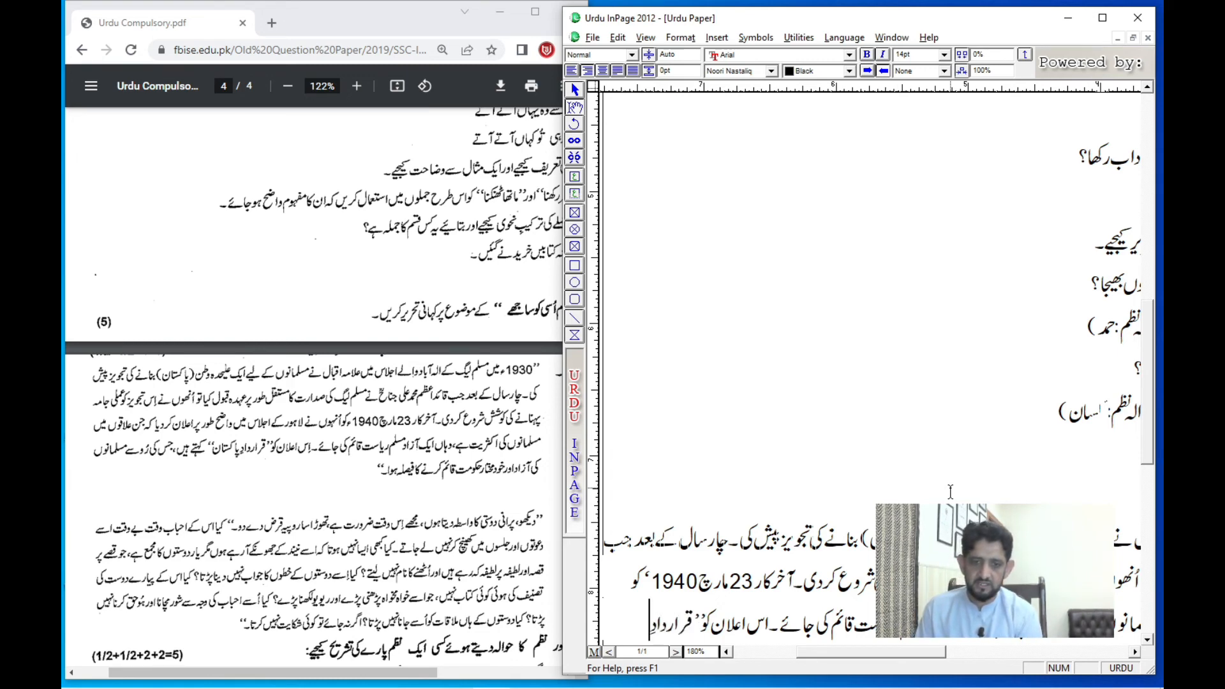
text(ِ پاکس)
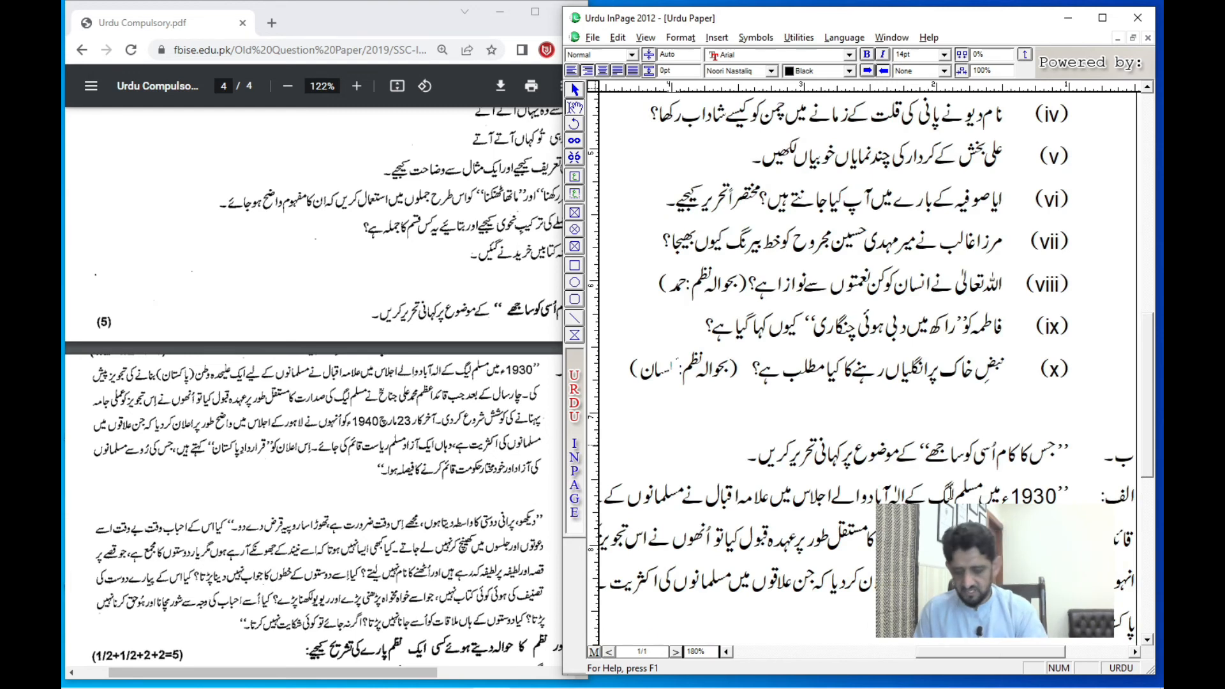
text(ن)
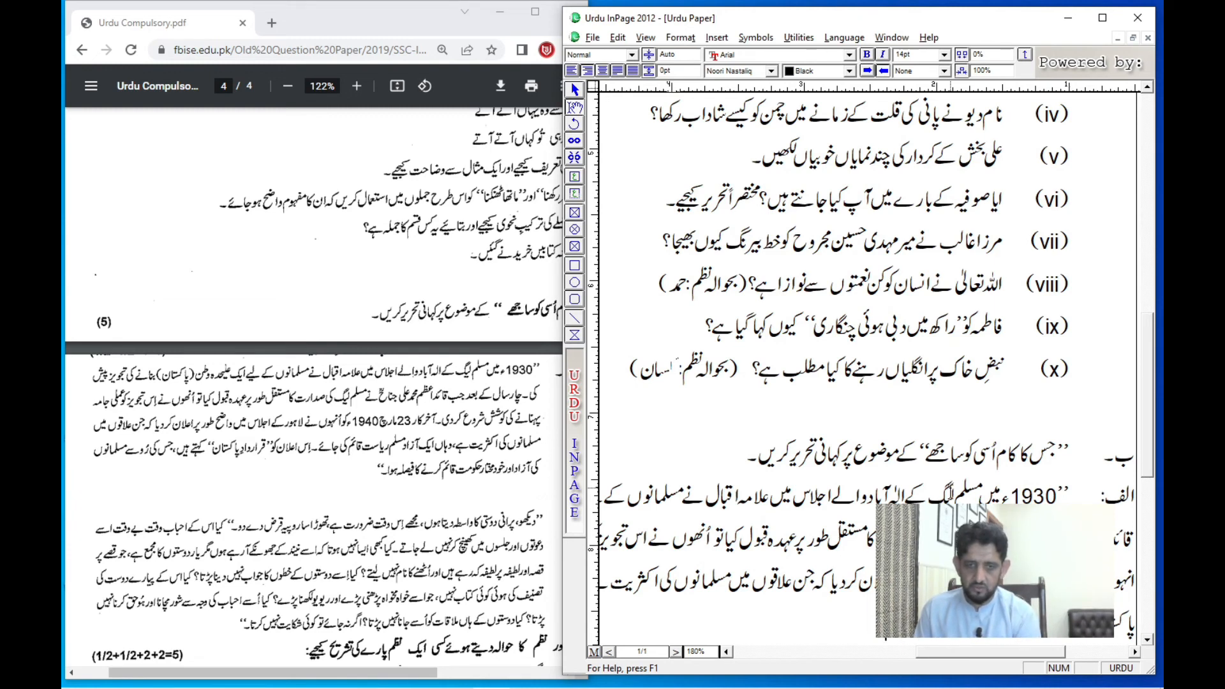
Complete the fourth sentence with کہتے ہیں، جس کی رُو سے مسلمانوں کی آزاد اور خود مختار حکومت قائم کرنے کا فیصلہ ہوا‘‘۔
text(مسلمانو)
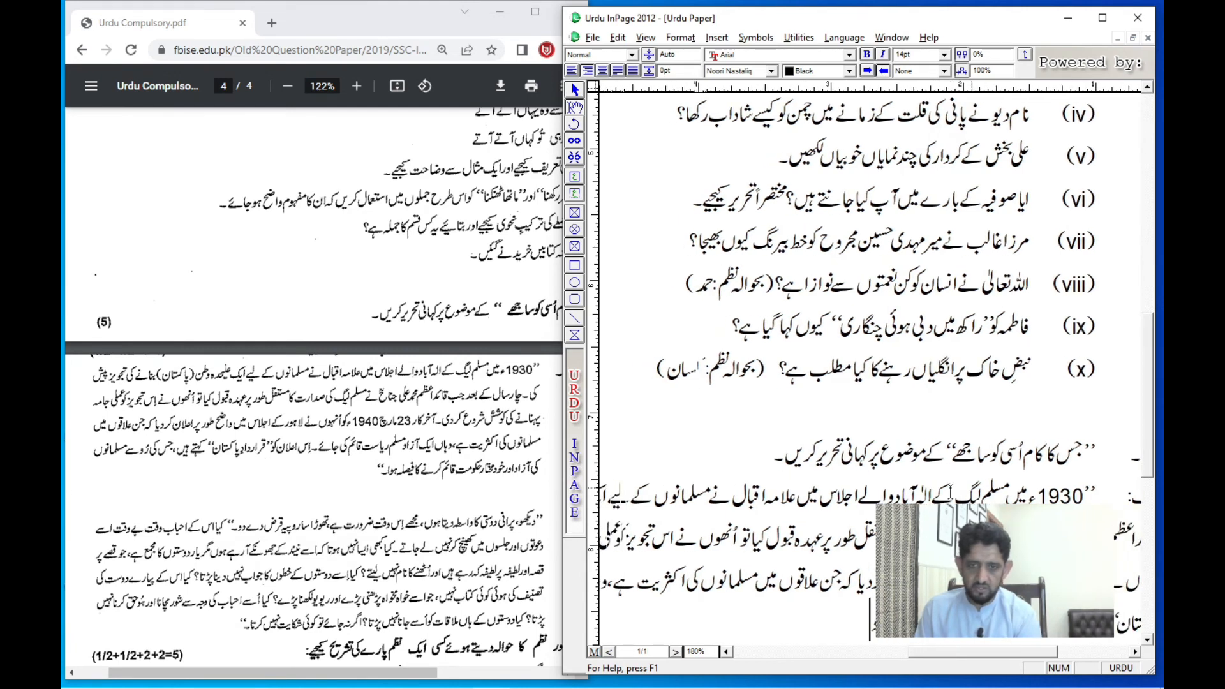
text(ر خود م)
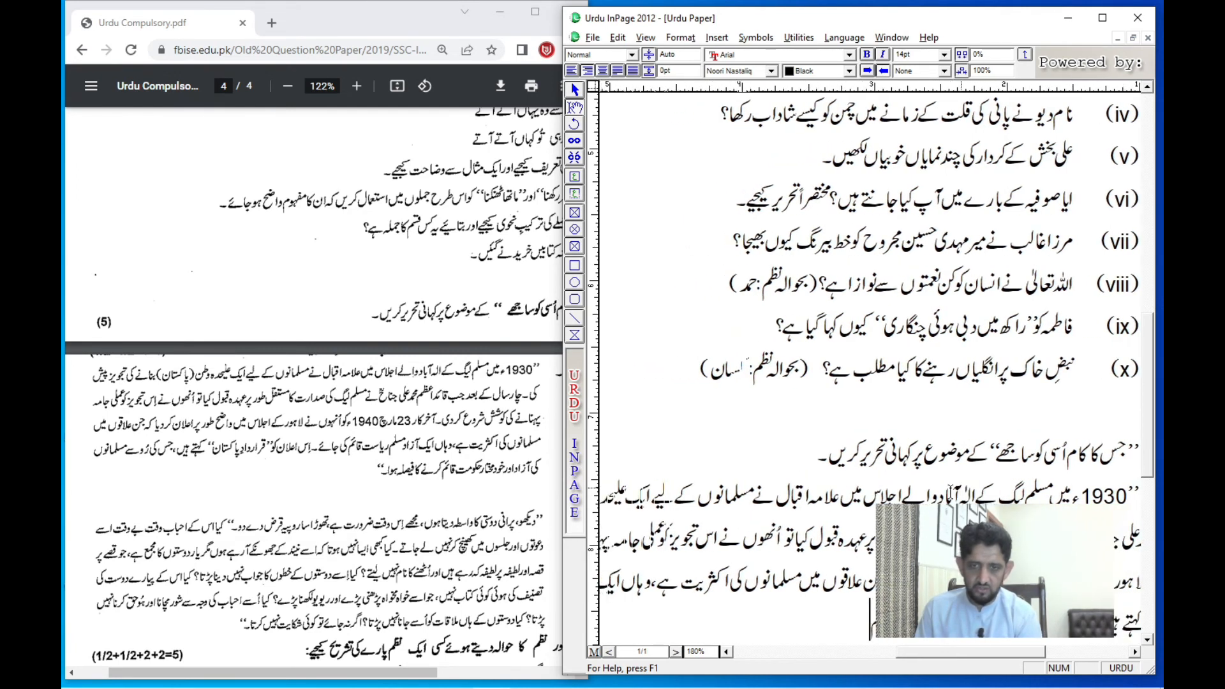
text(ختار)
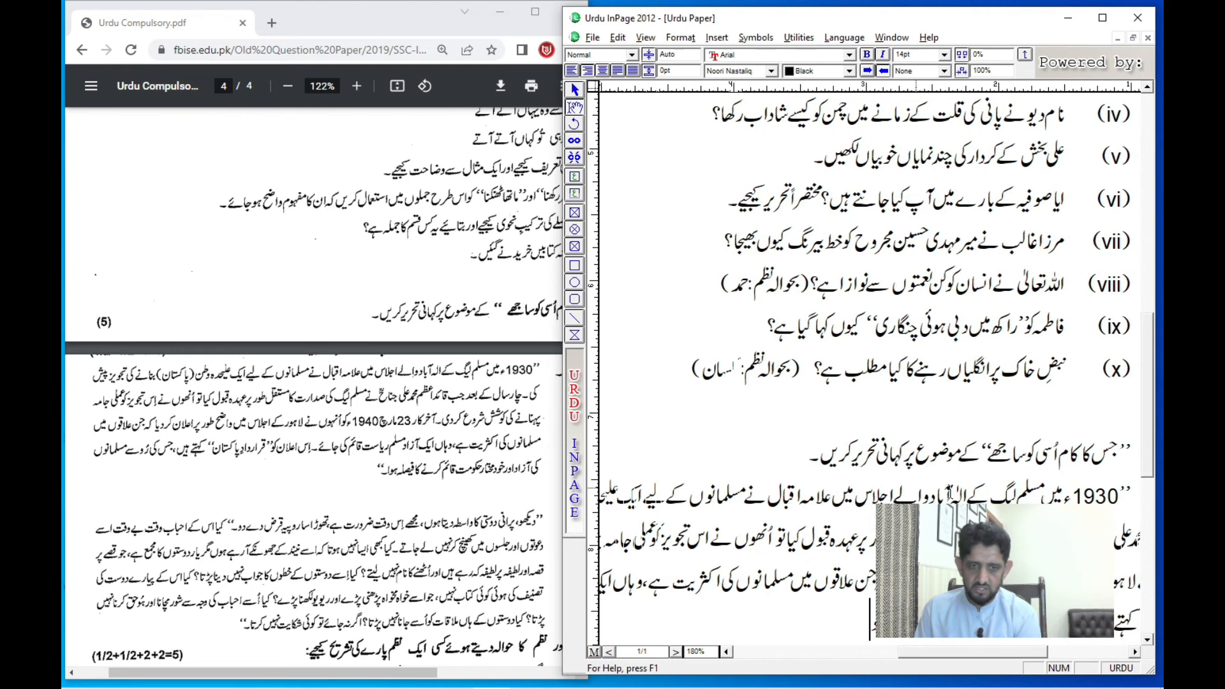
text( حکومت)
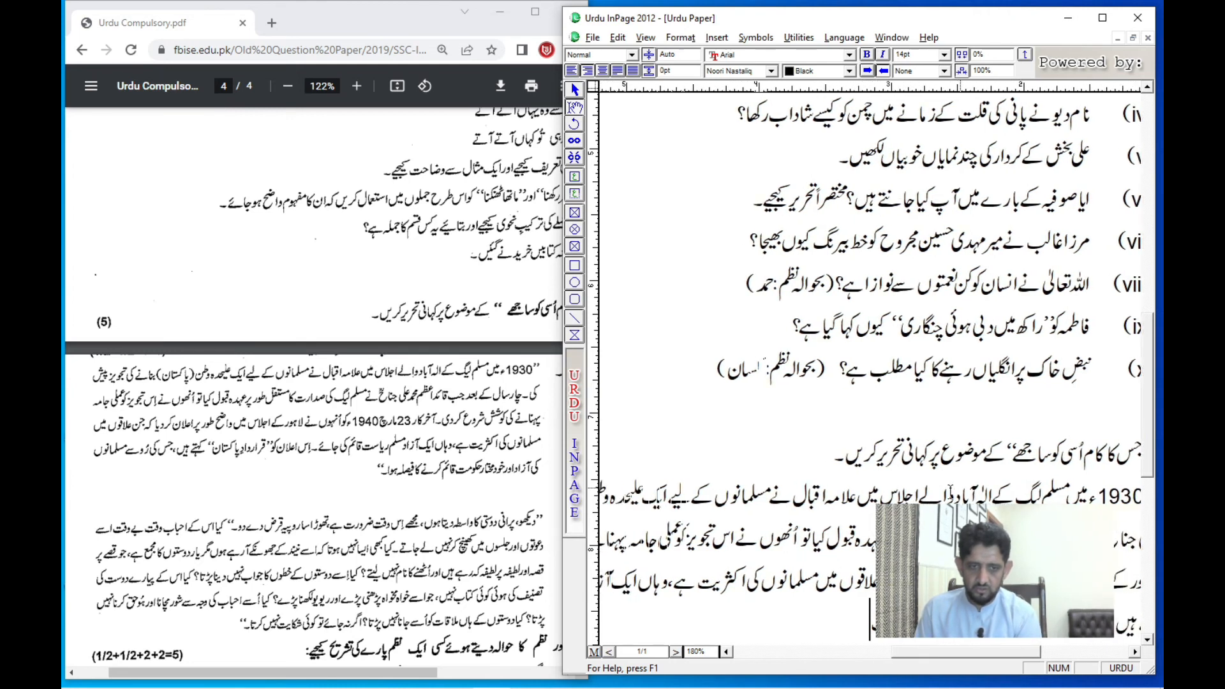
text(ار حکو)
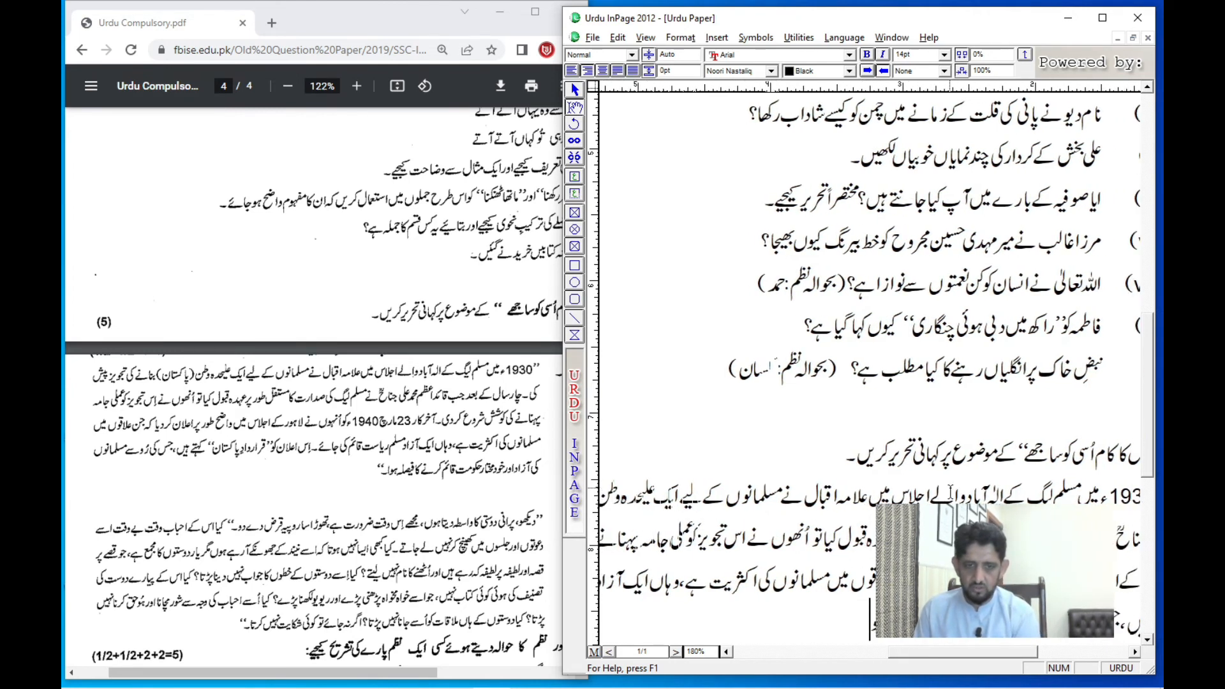
text(د مختار حکومت)
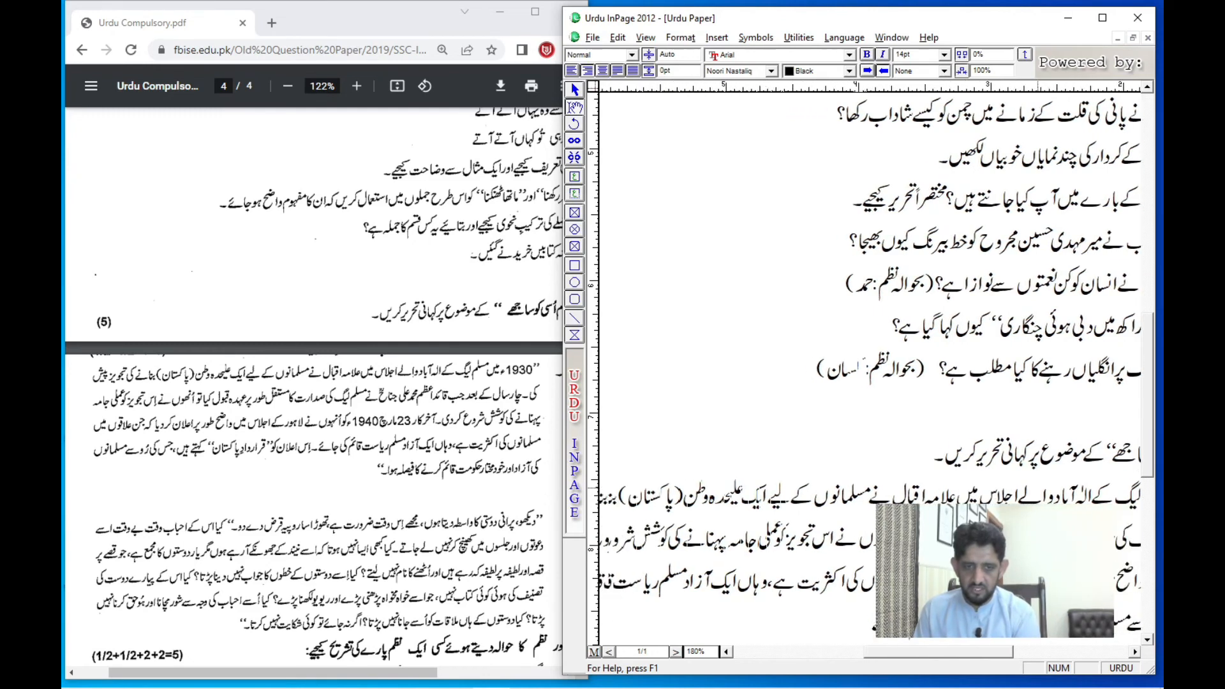
text( کا فیصلہ ہوا)
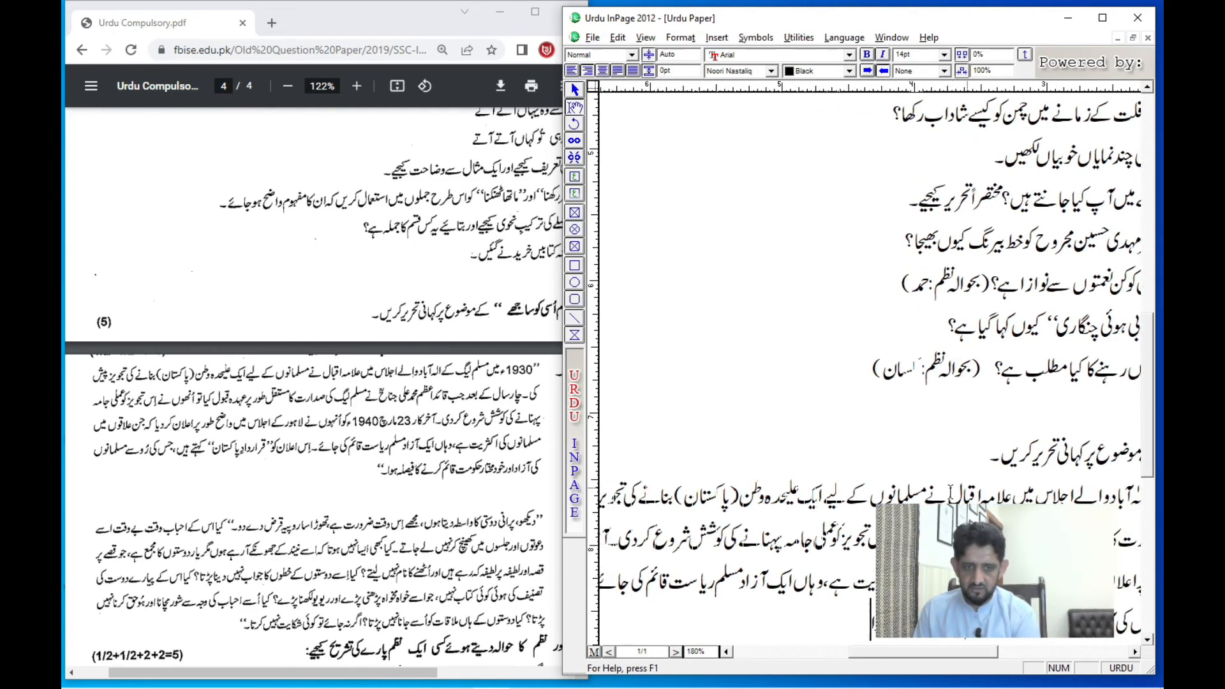
text( ۔)
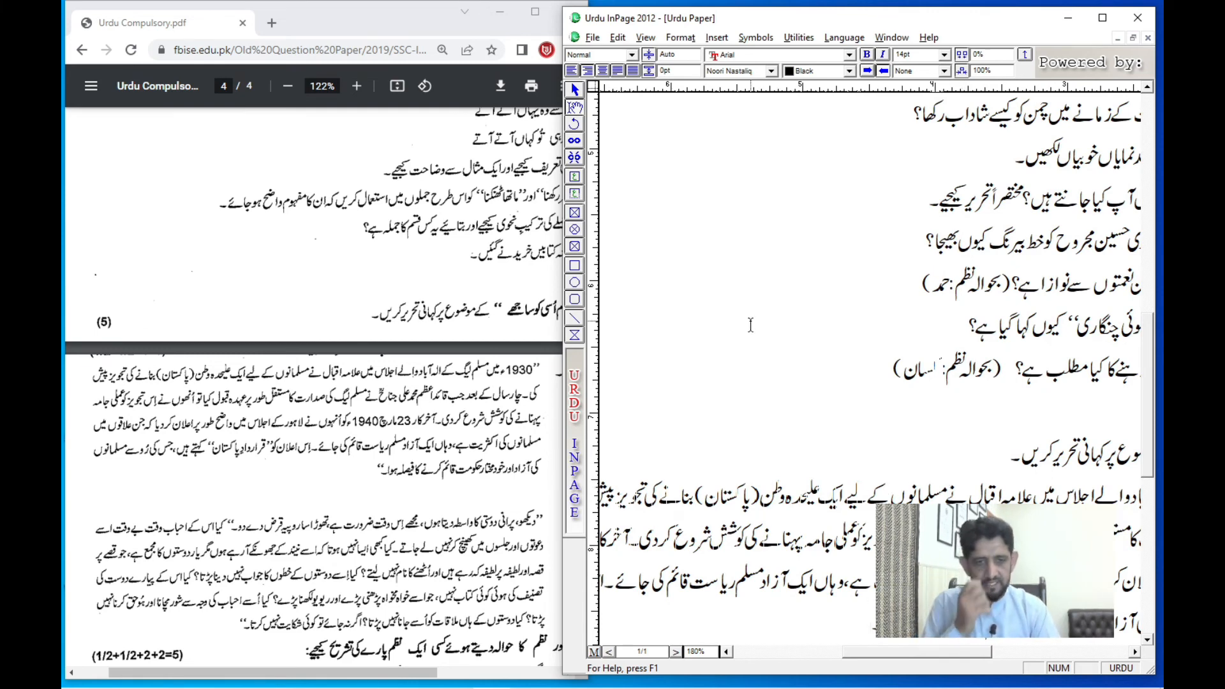
Maximize the document window and, at 180% zoom, justify the whole الف passage
click(1102, 17)
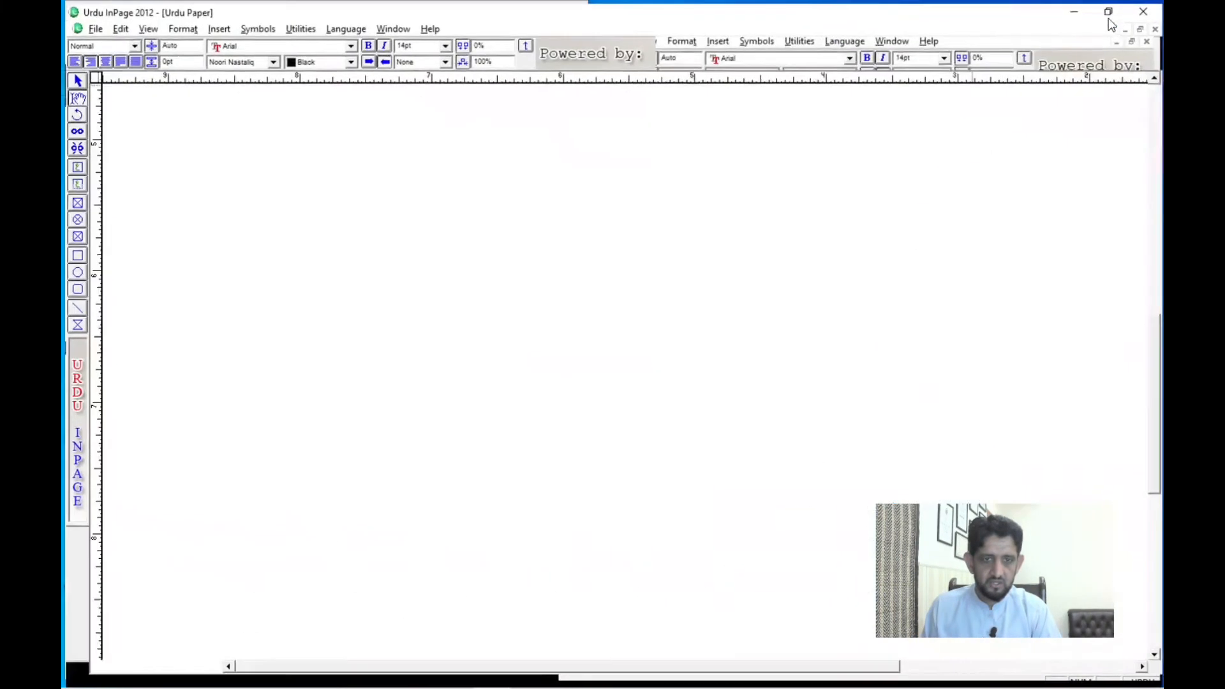
key(ctrl+1)
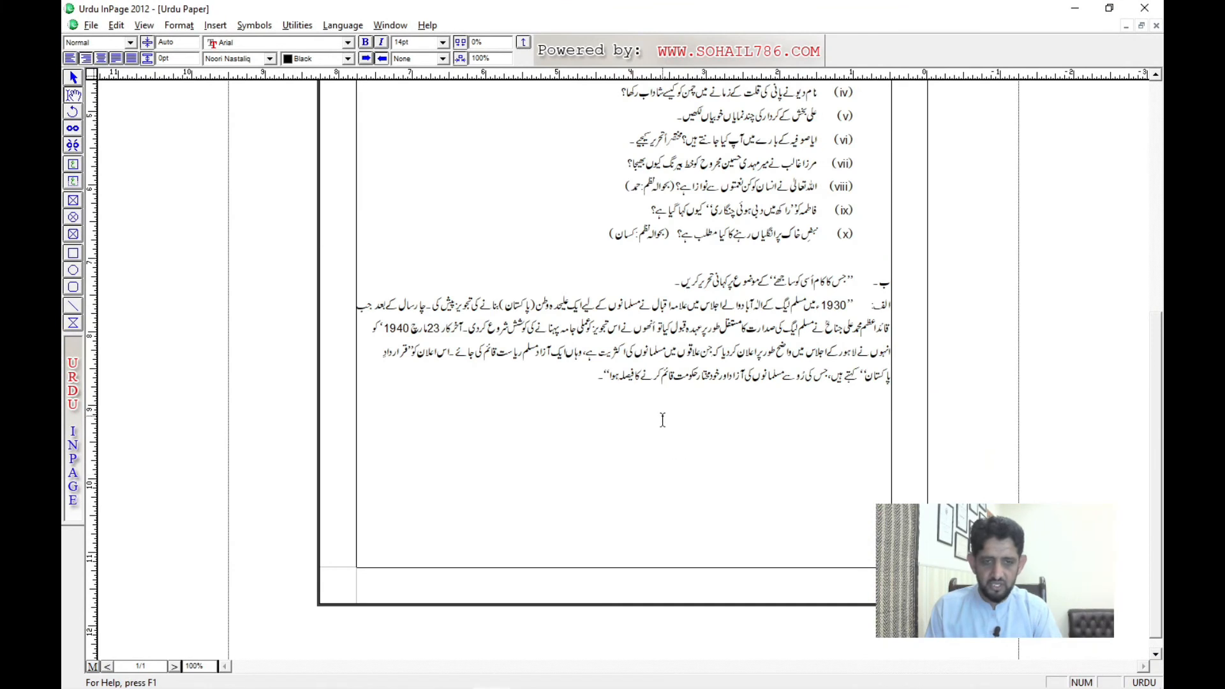
scroll(708, 418, down, 1)
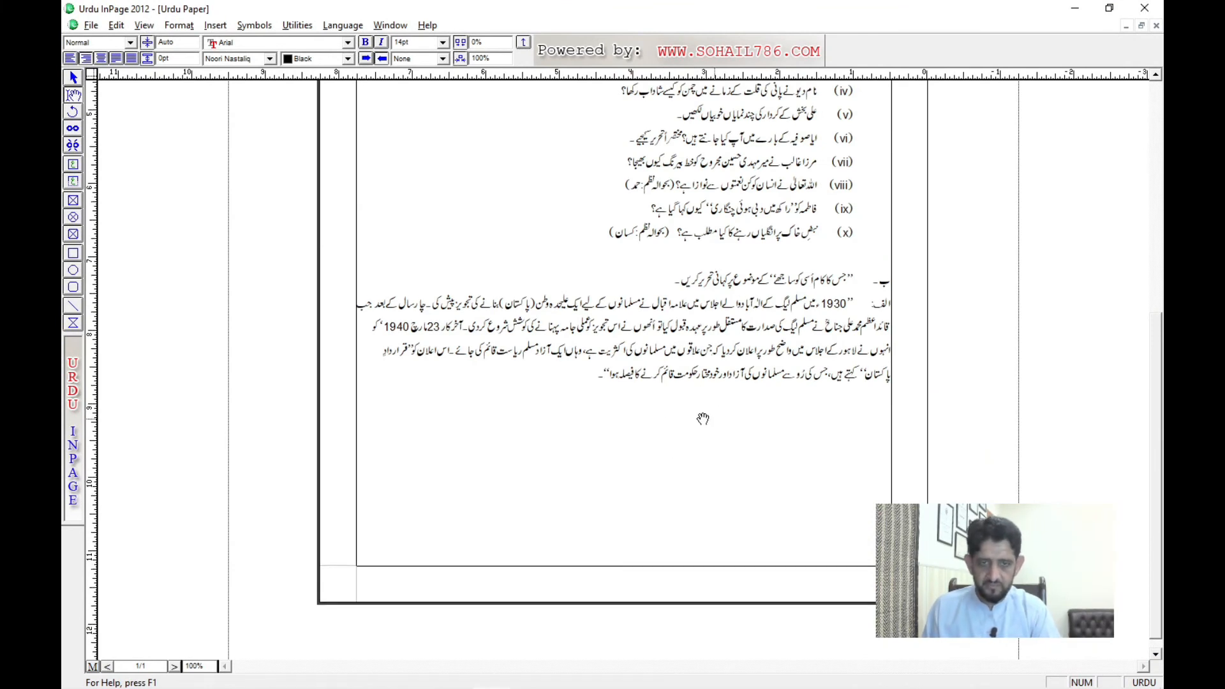
click(653, 344)
triple_click(654, 343)
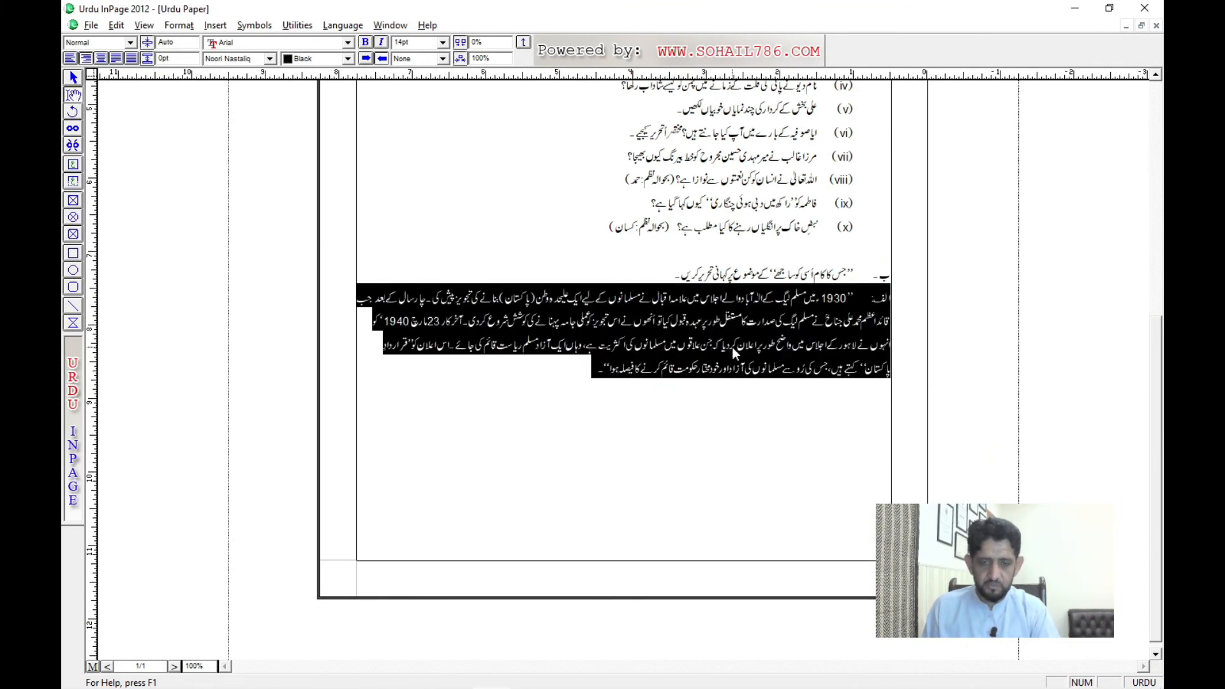
key(F2)
text(180)
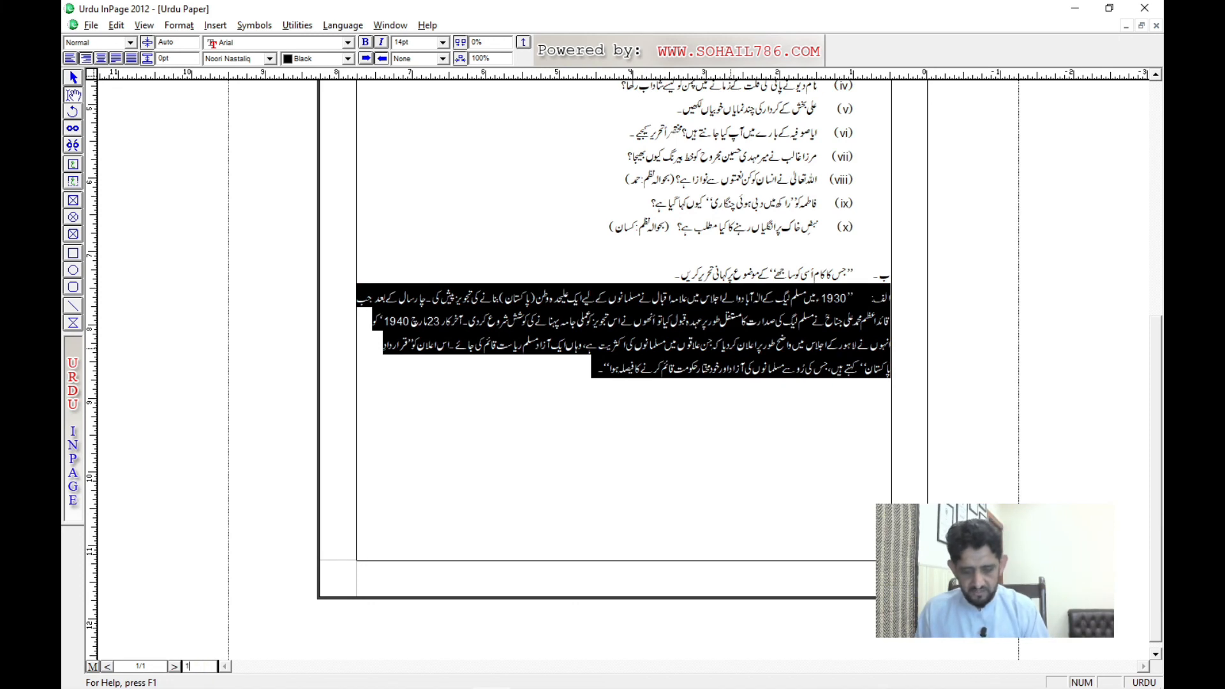
key(Return)
scroll(726, 468, down, 5)
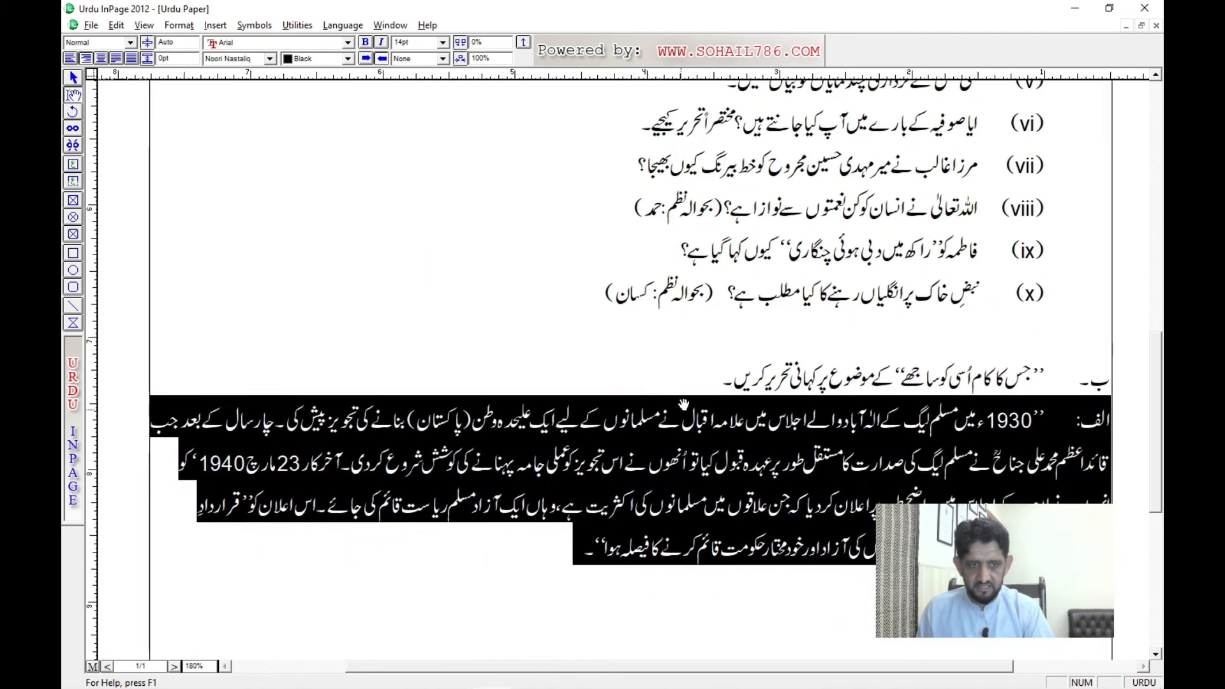
key(ctrl+shift+j)
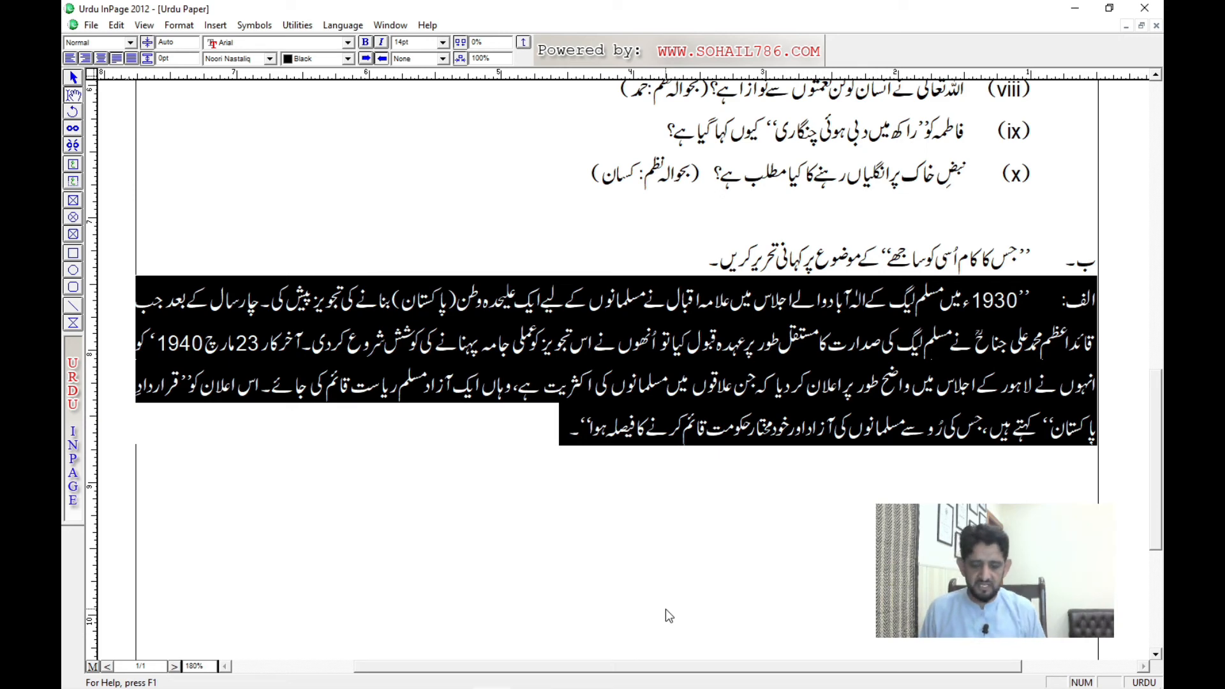
Set the beginning indent of the justified الف passage to 1 in its paragraph preferences
key(ctrl+shift+f)
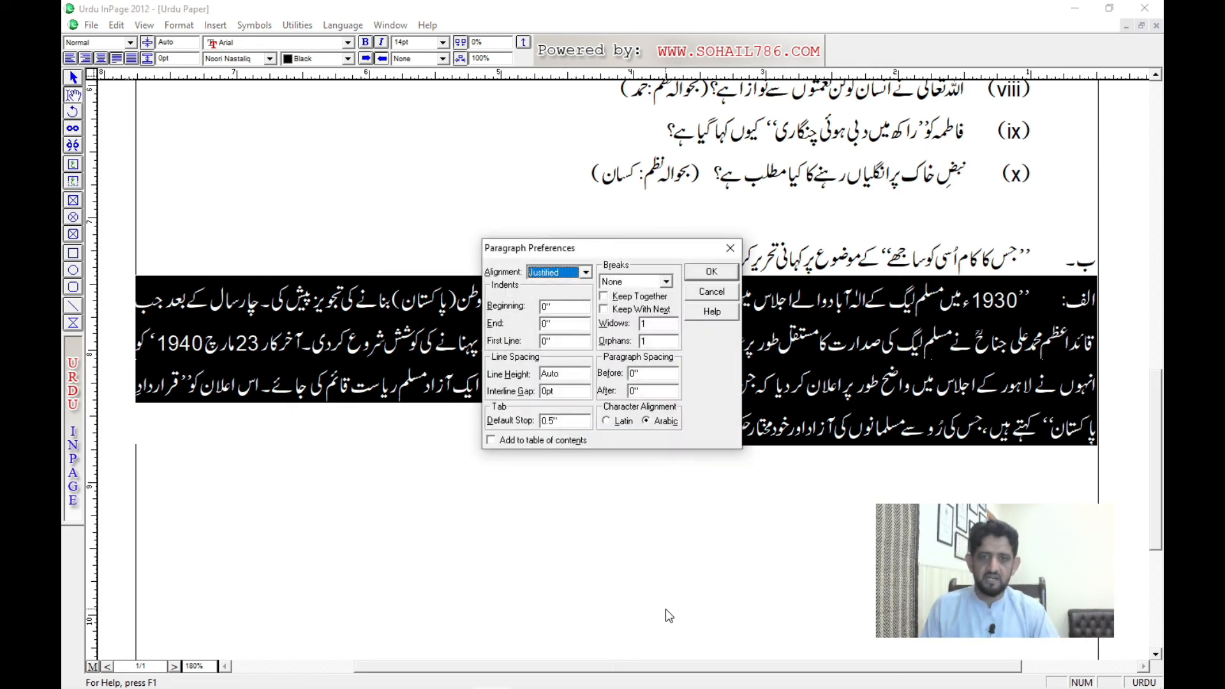
key(Return)
click(181, 26)
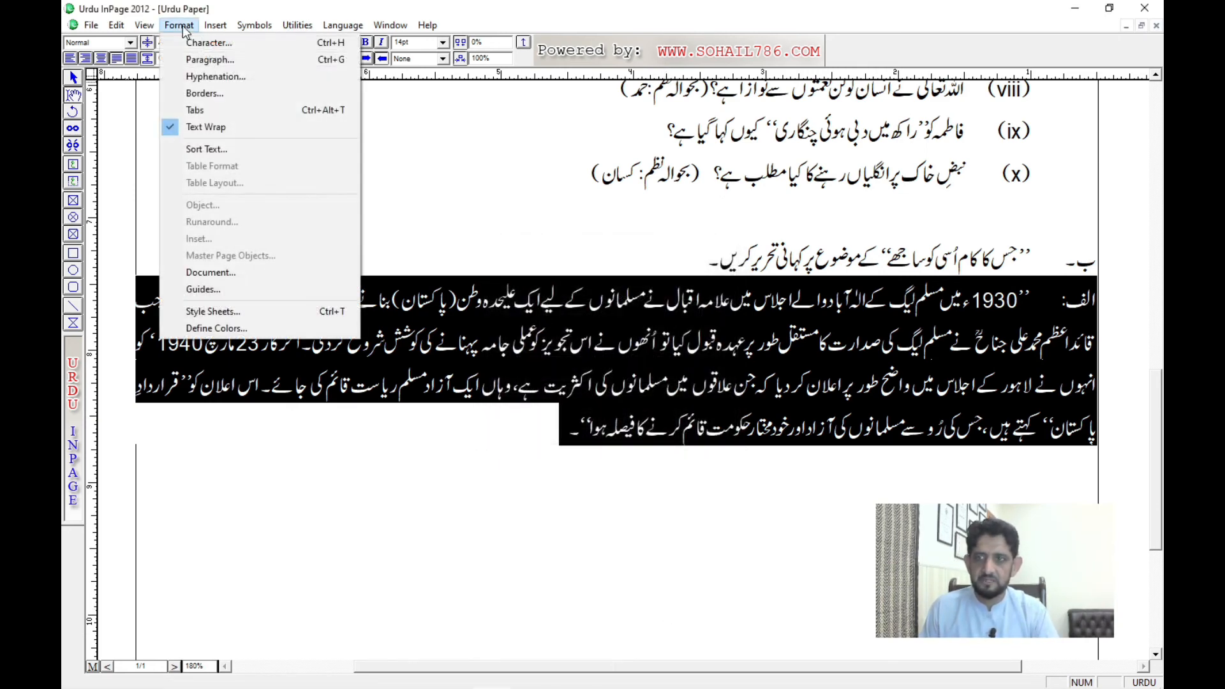
click(211, 60)
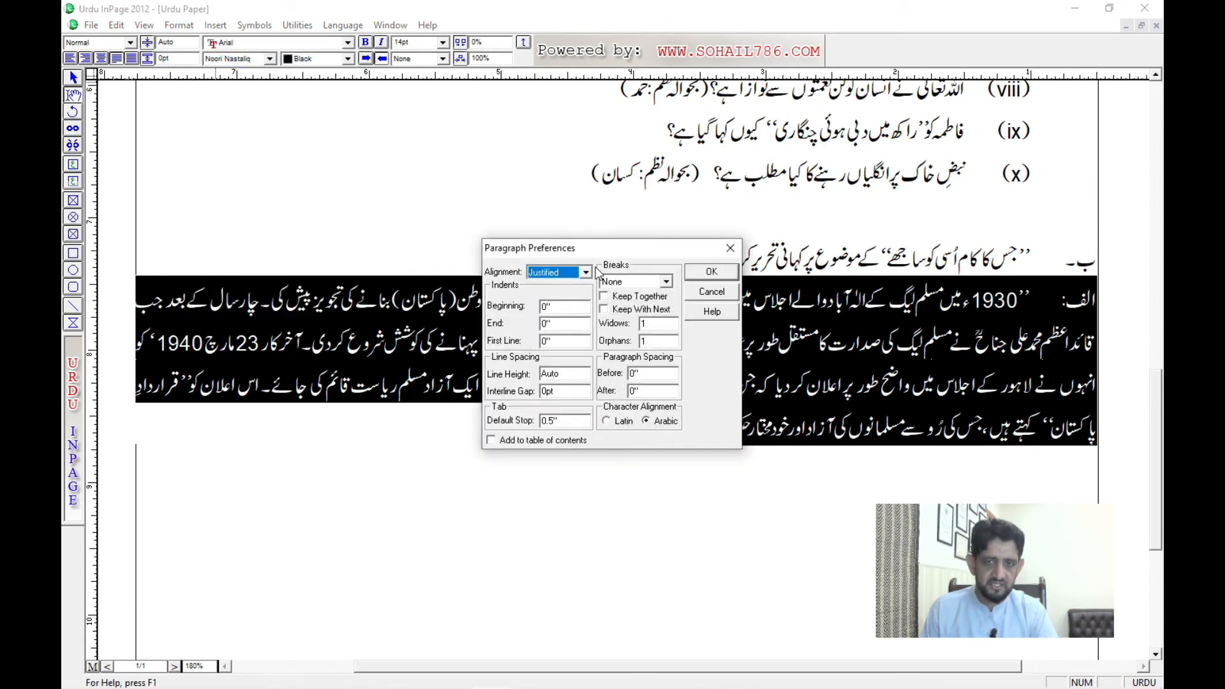
double_click(572, 306)
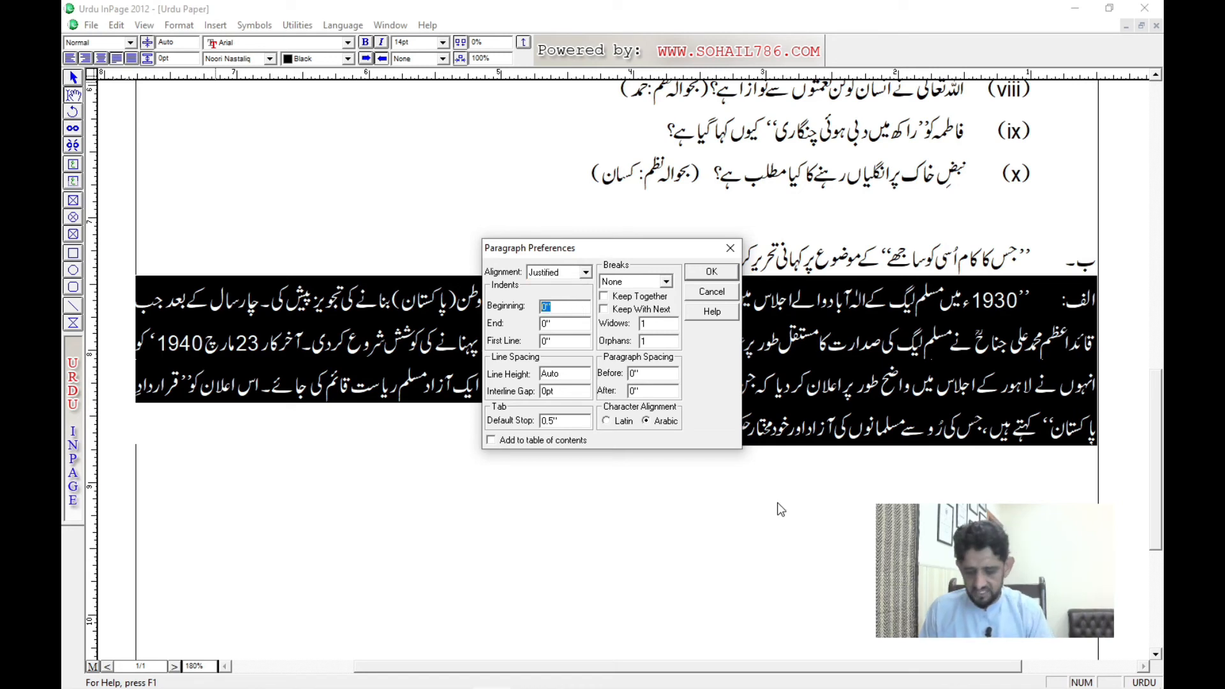
text(1)
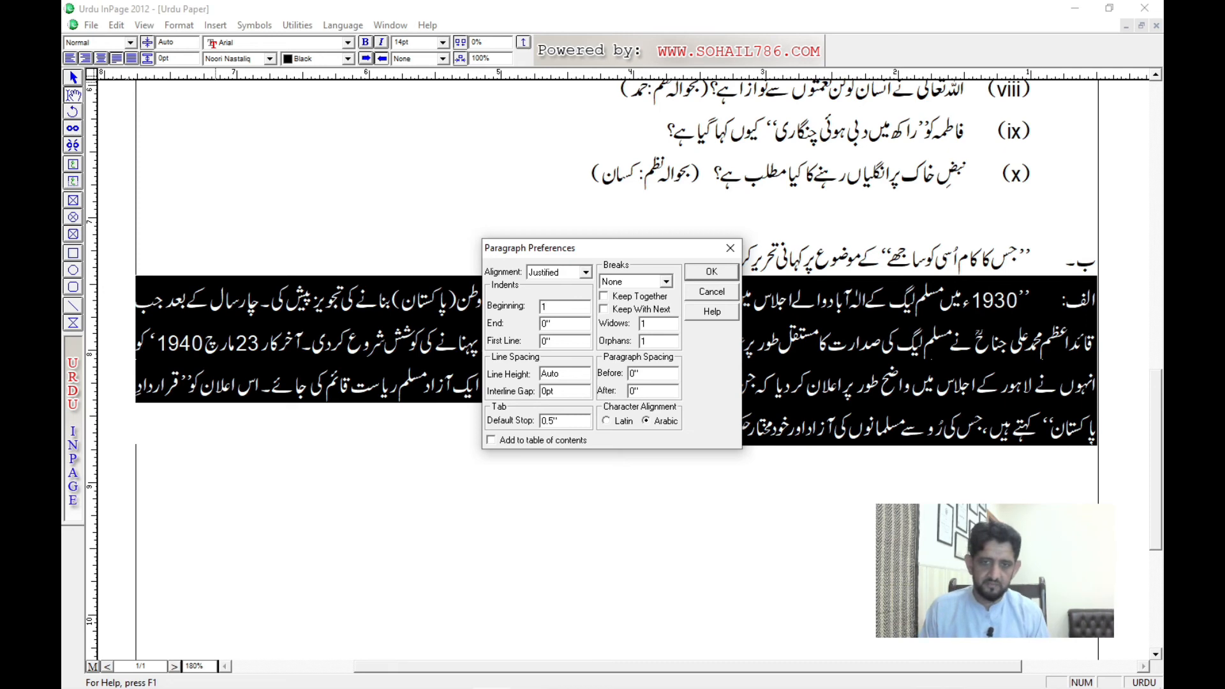
key(Return)
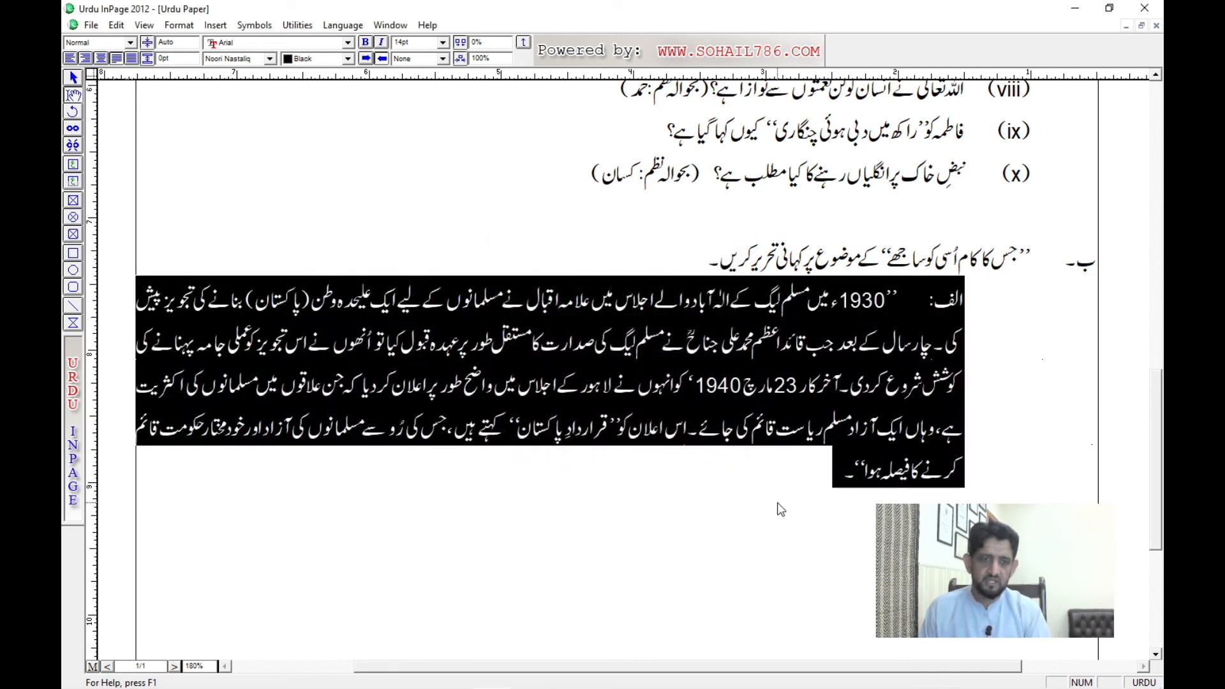
Duplicate the indented الف passage as a new paragraph directly below it
click(801, 475)
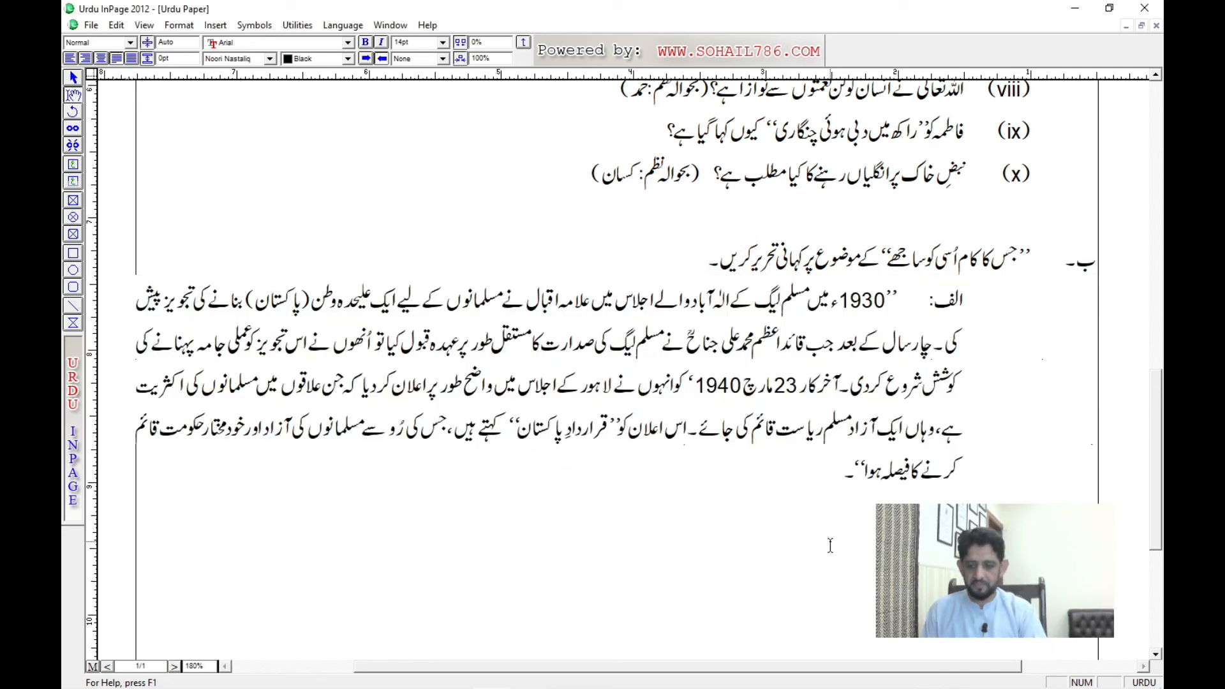
scroll(739, 307, down, 3)
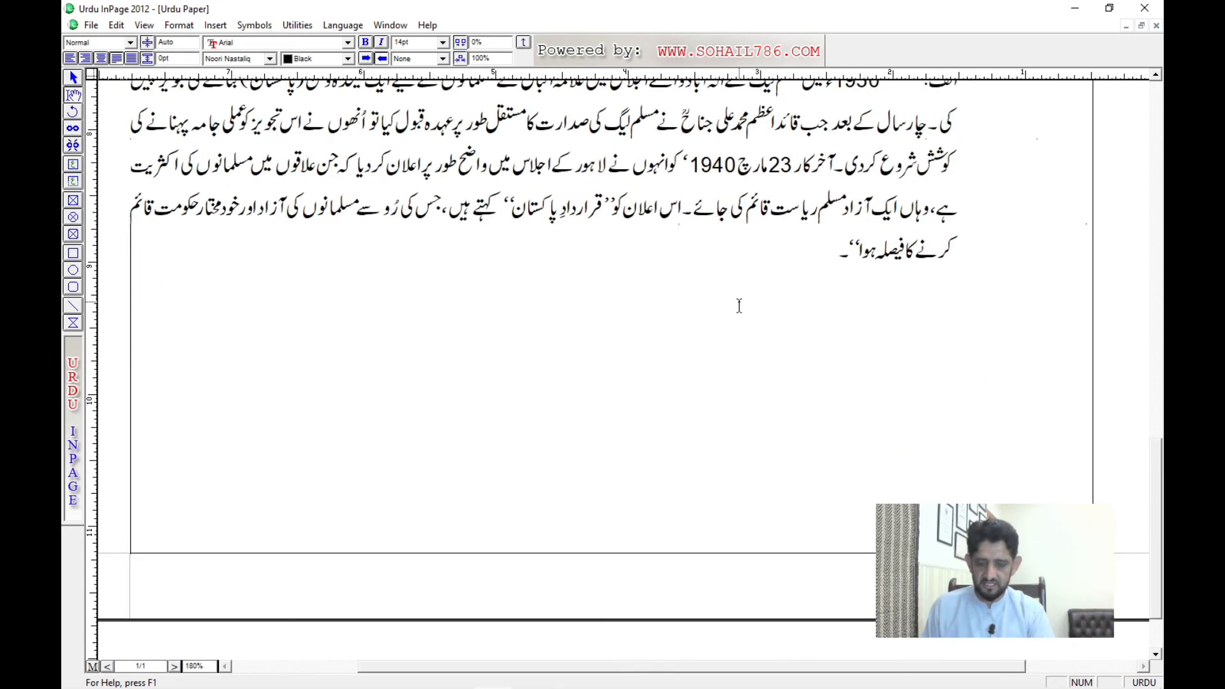
scroll(744, 296, up, 1)
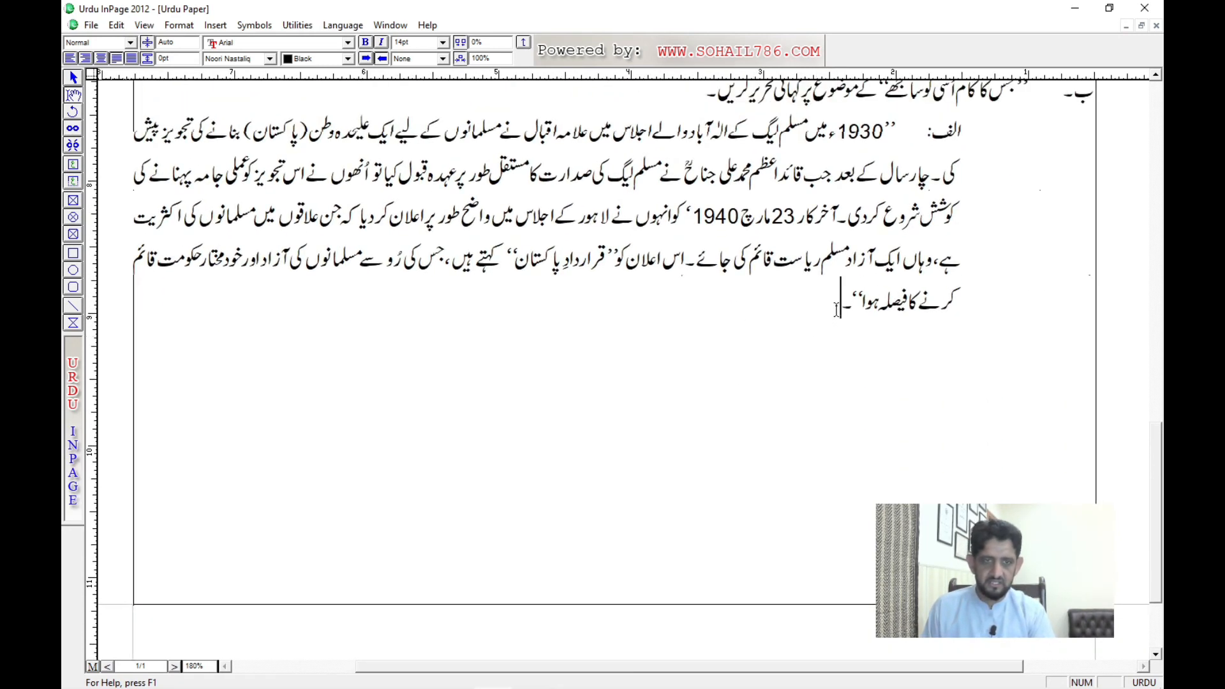
drag(836, 309, 1016, 144)
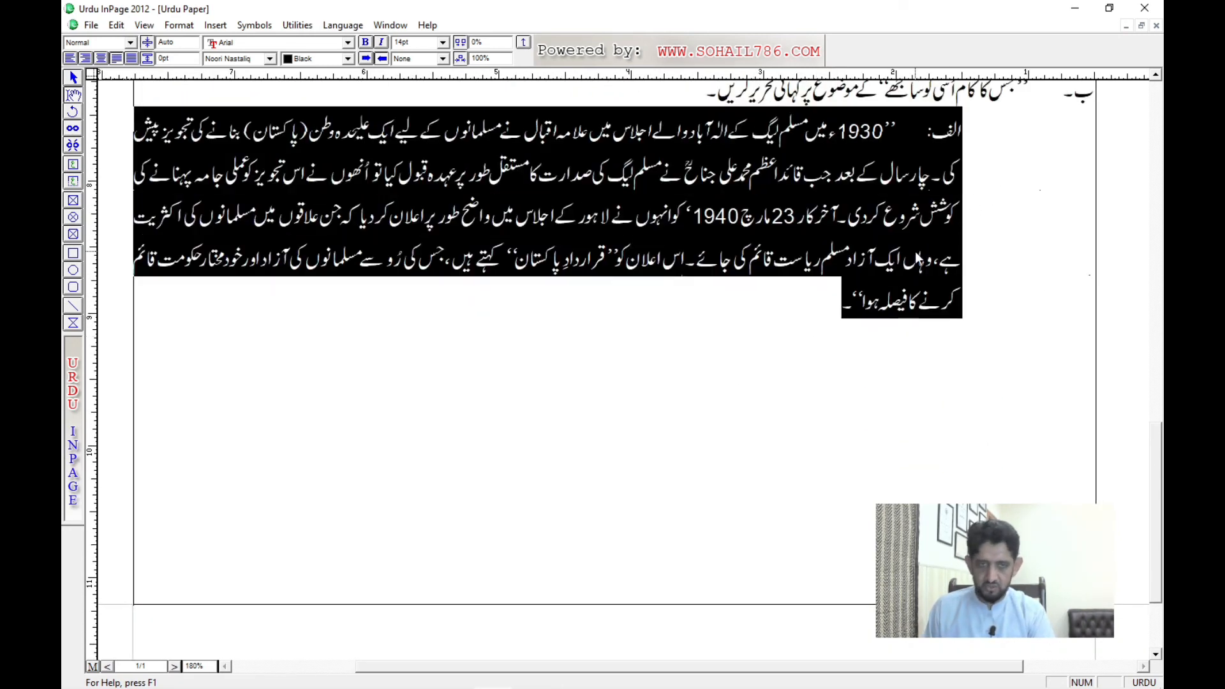
click(796, 297)
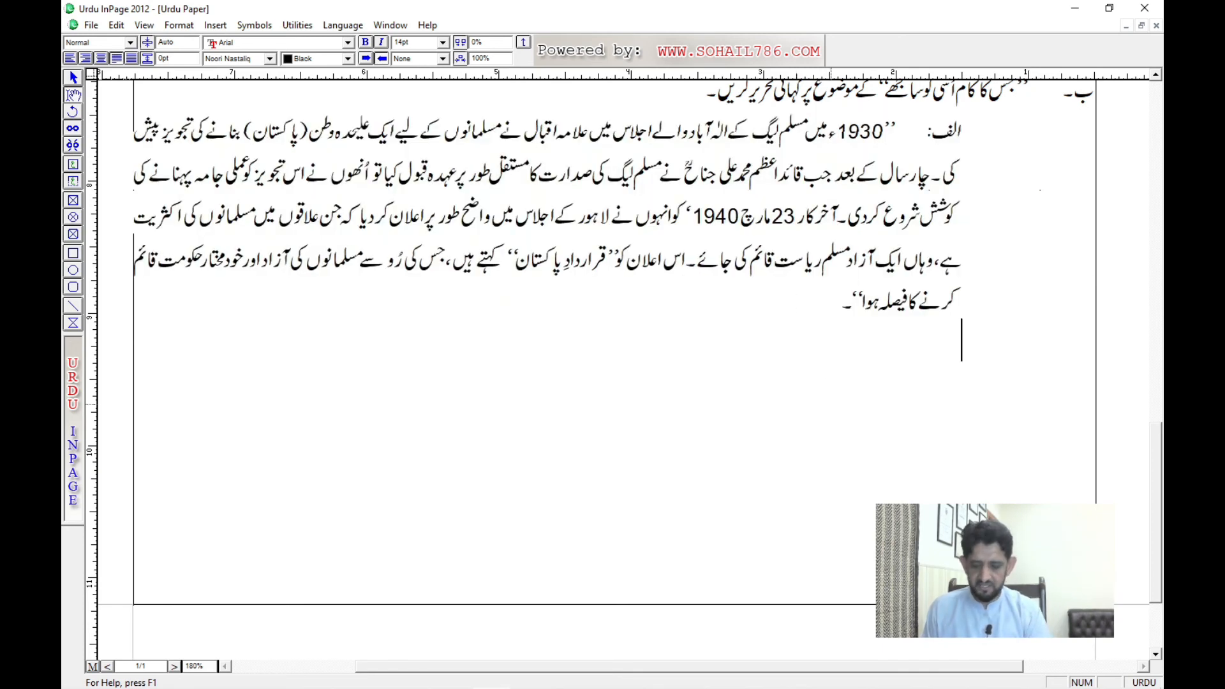
key(ctrl+v)
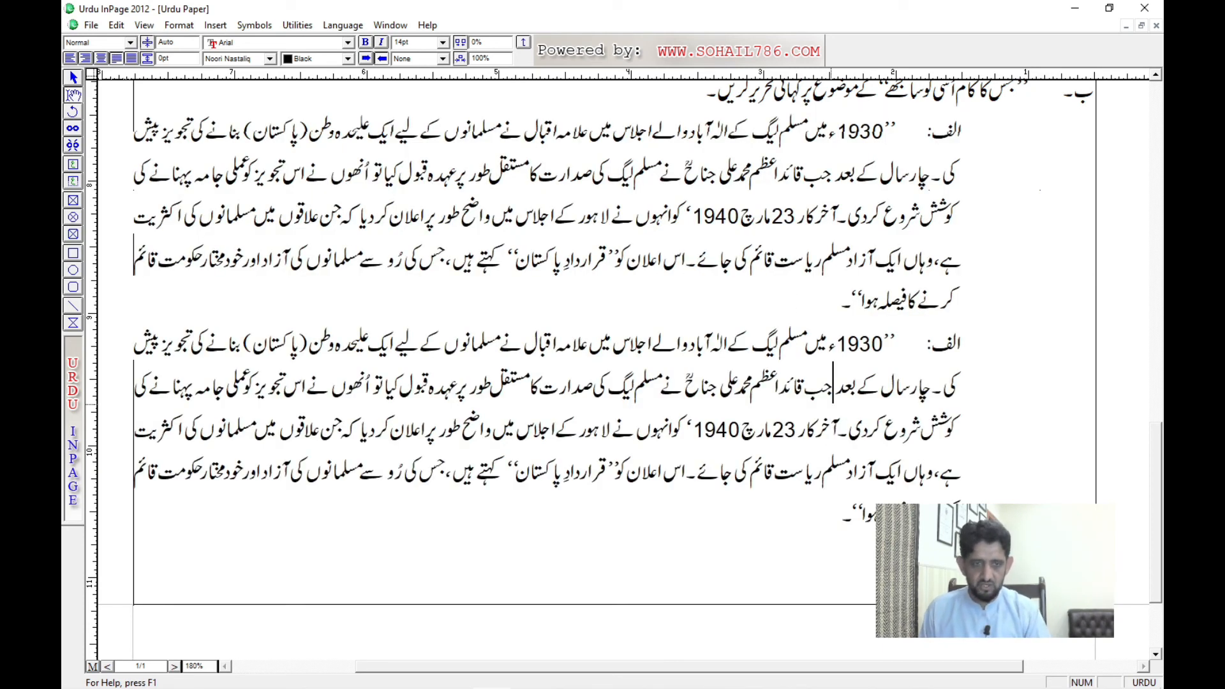
Replace the label الف of the duplicated passage with ب, keeping its colon
click(961, 340)
key(Delete)
key(Delete)
key(Delete)
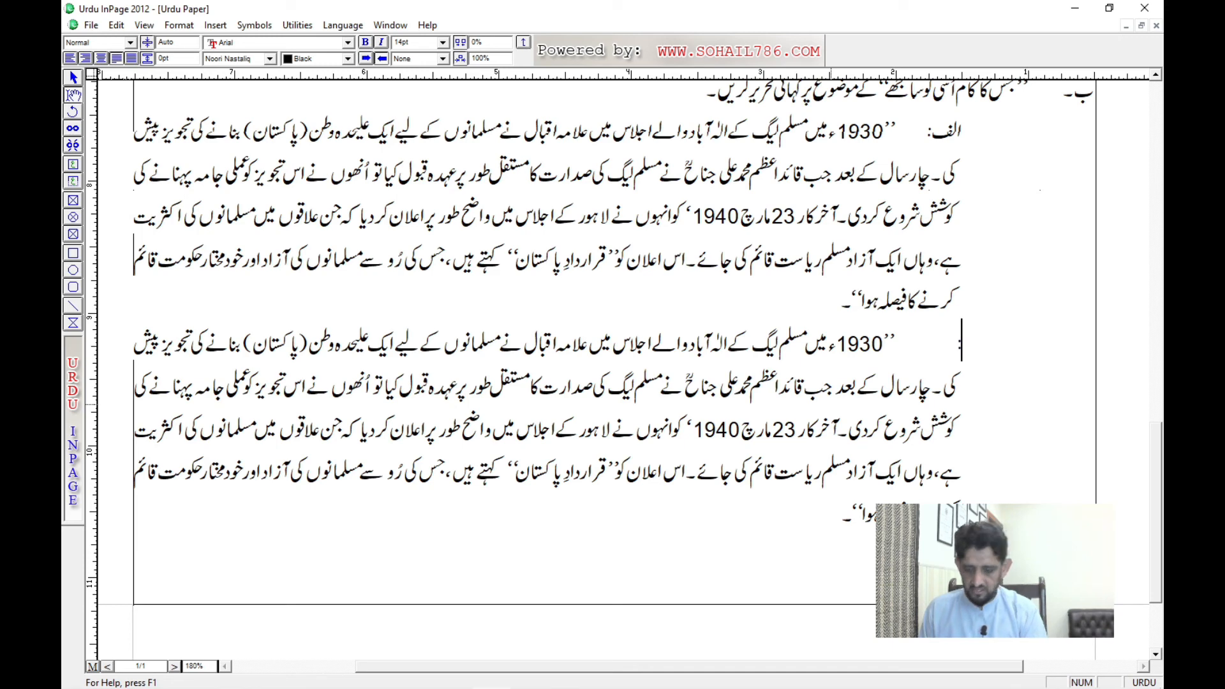
text(ب)
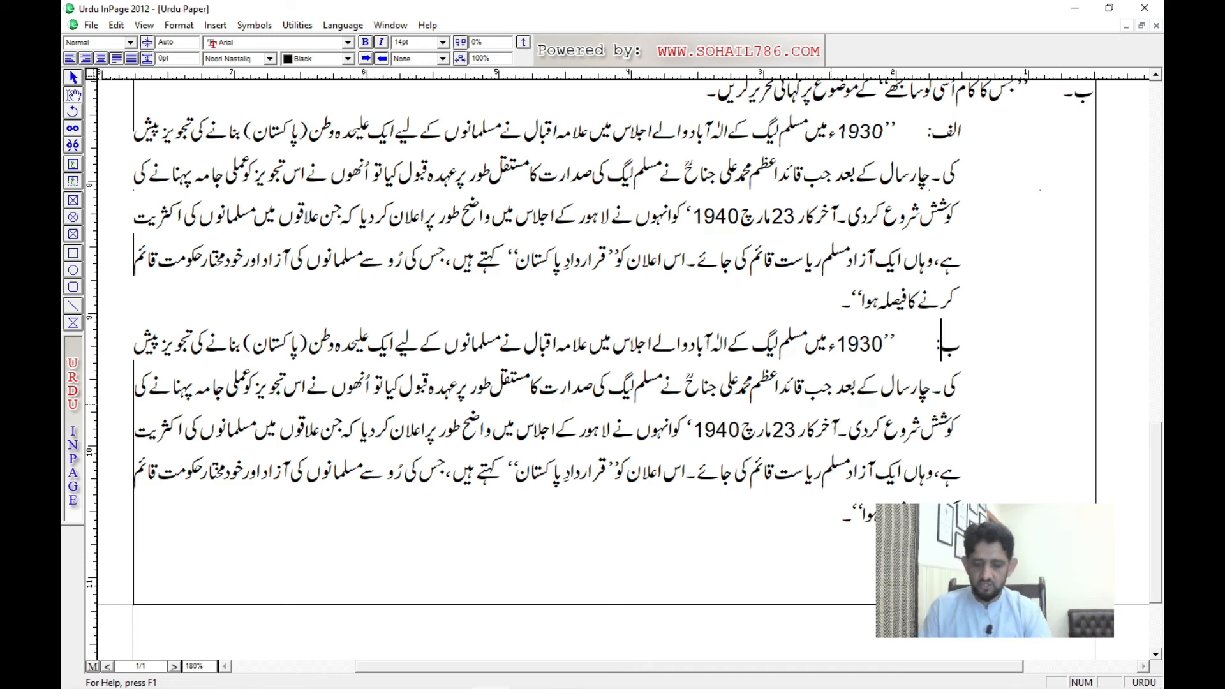
Check the whole exam page at 100% zoom and save the document
key(ctrl+0)
key(ctrl+1)
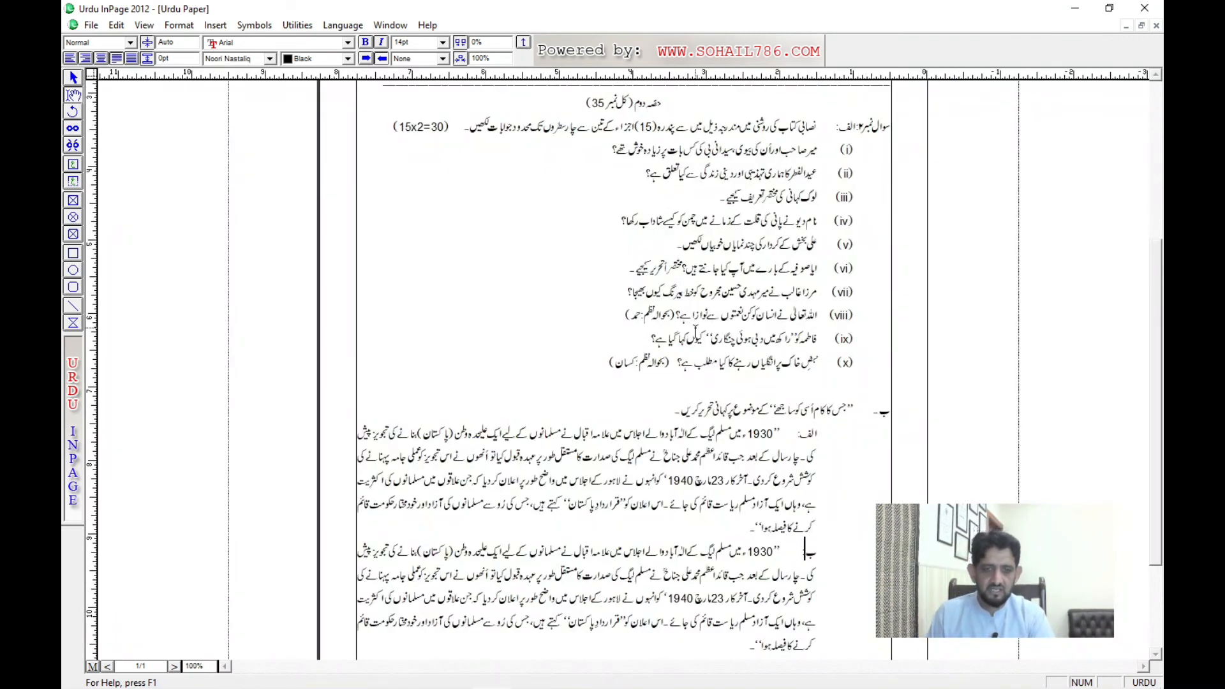
scroll(723, 358, up, 3)
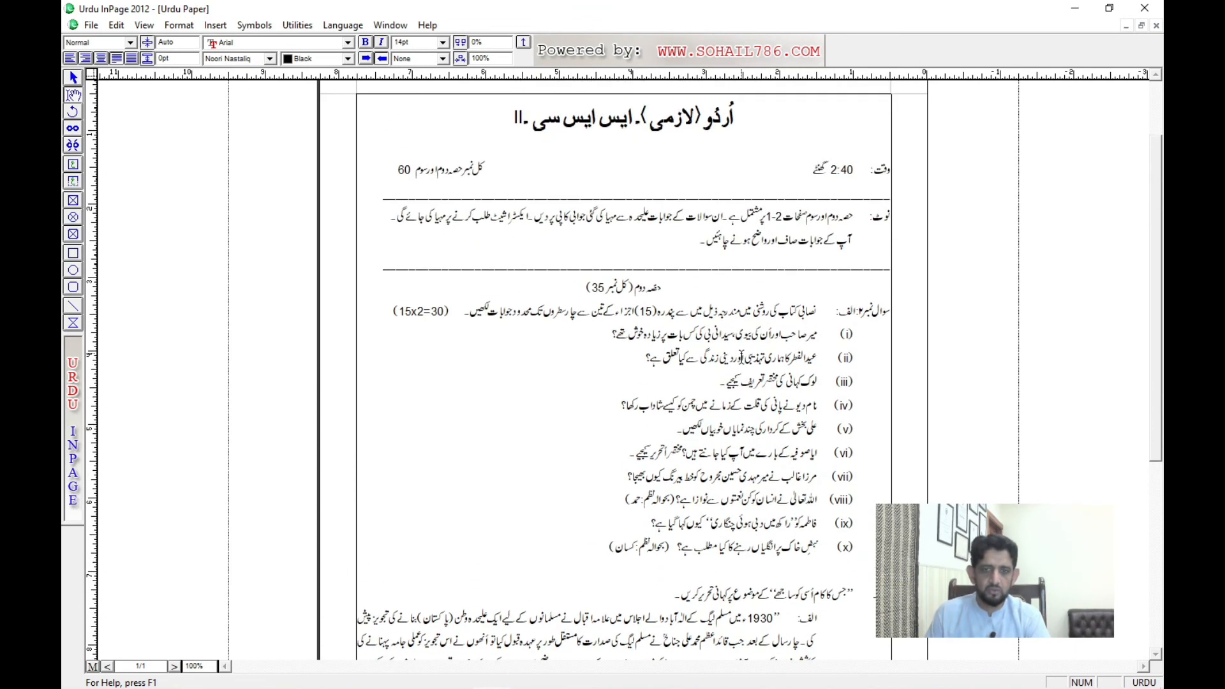
scroll(725, 246, up, 1)
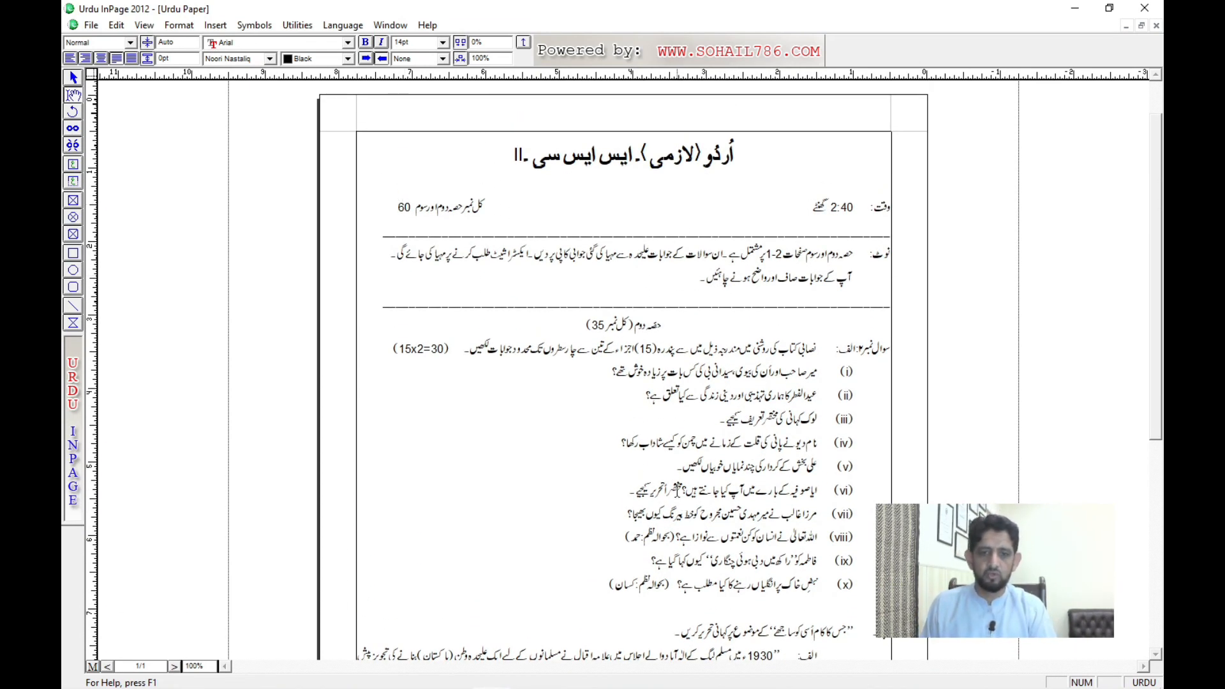
scroll(653, 529, down, 5)
key(ctrl+s)
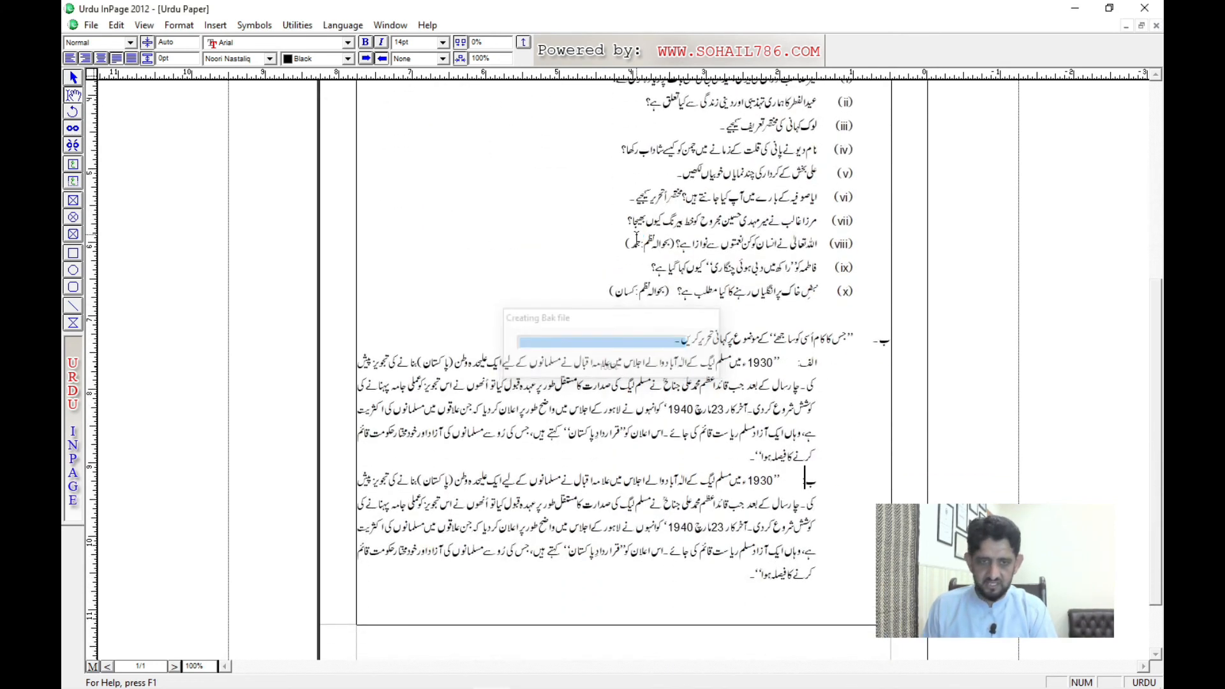
scroll(644, 283, up, 4)
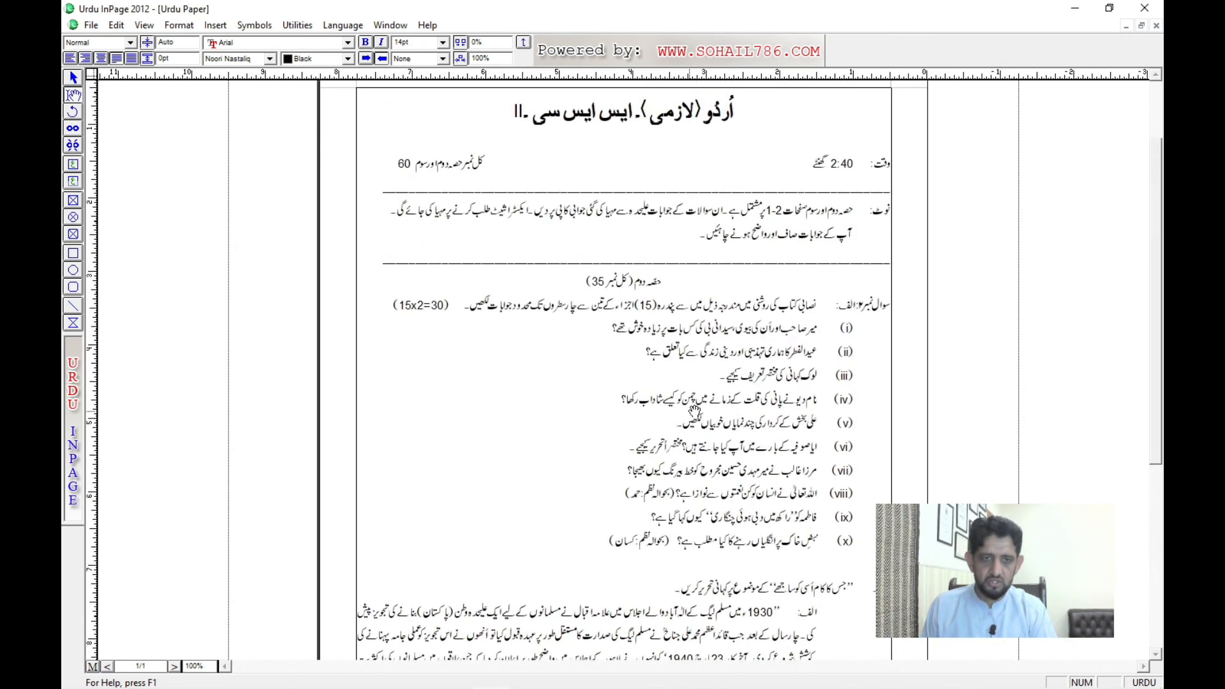
scroll(651, 473, down, 1)
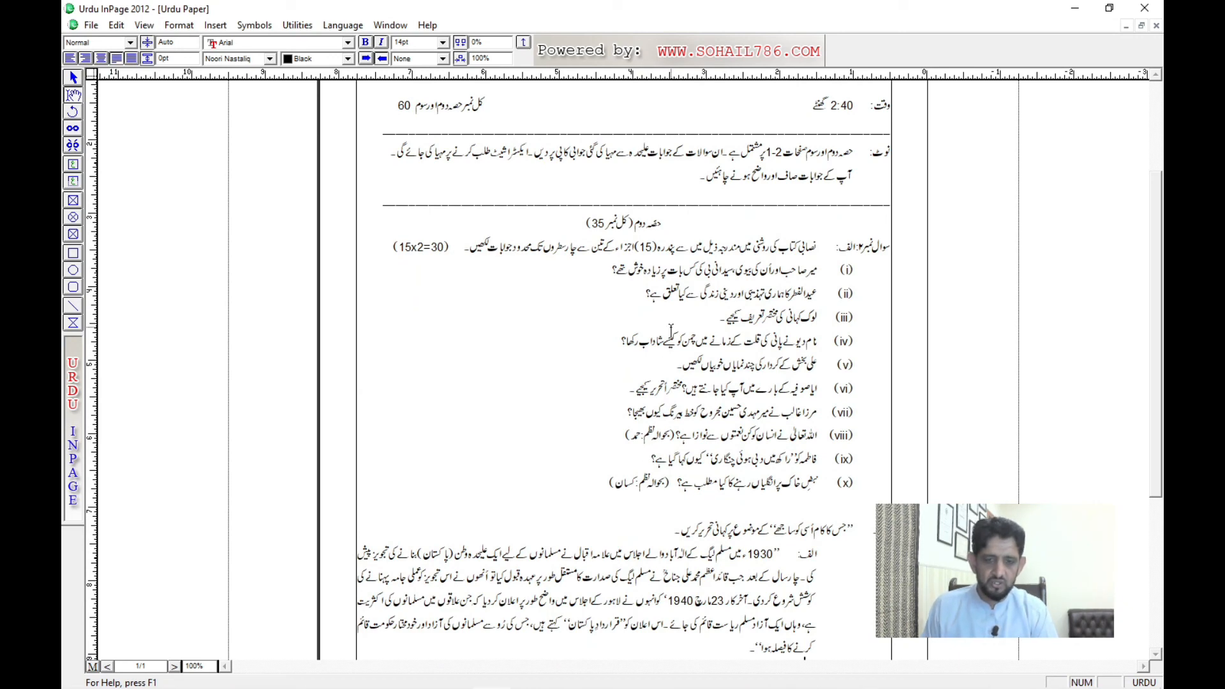
Make the centred section heading حصّہ دوم (کل نمبر 35) bold and enlarge it to 16 pt
key(ctrl+2)
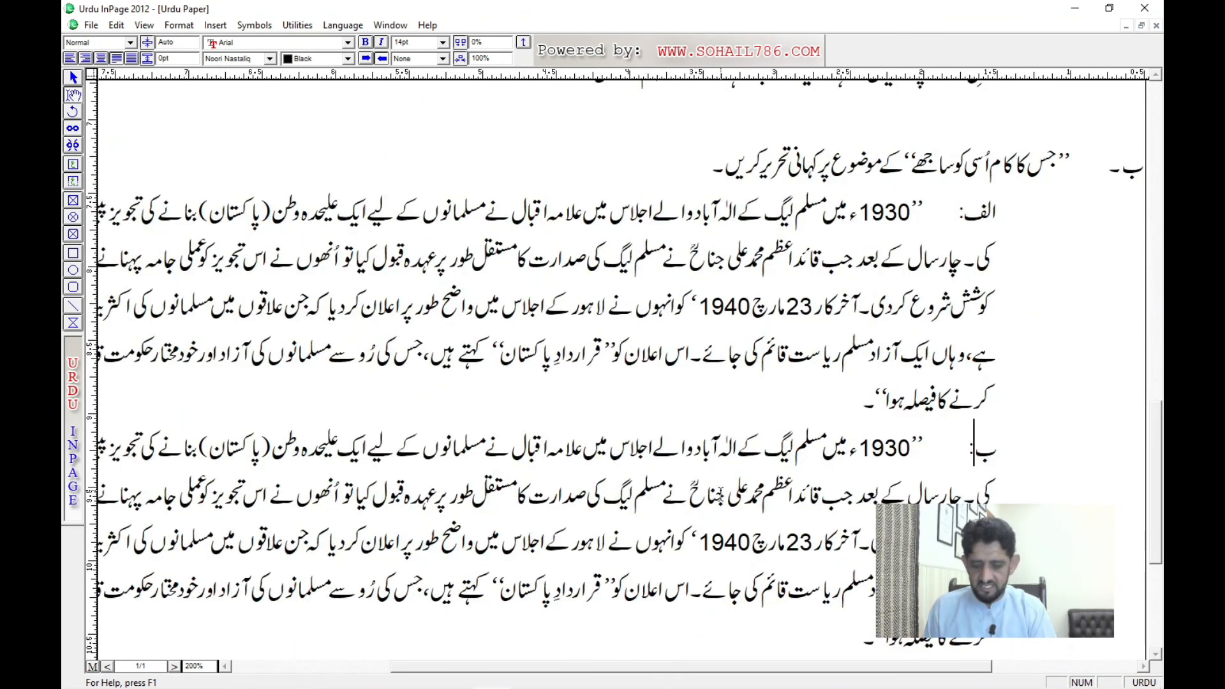
text(180)
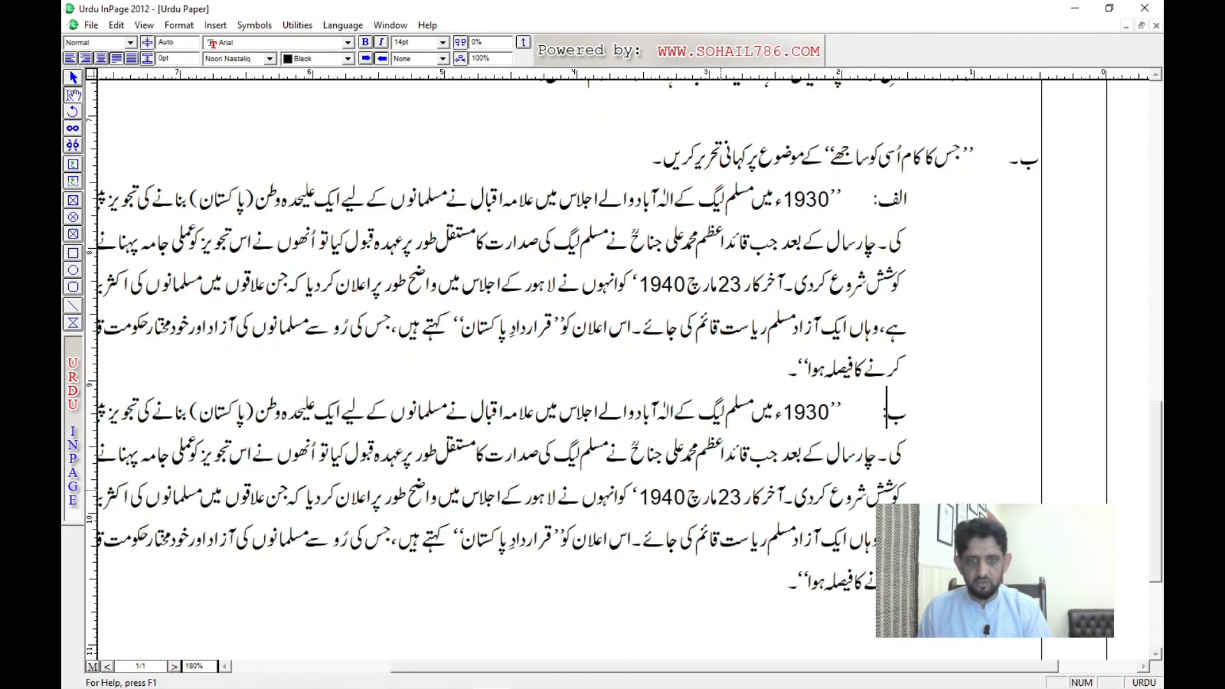
key(Return)
scroll(574, 502, up, 10)
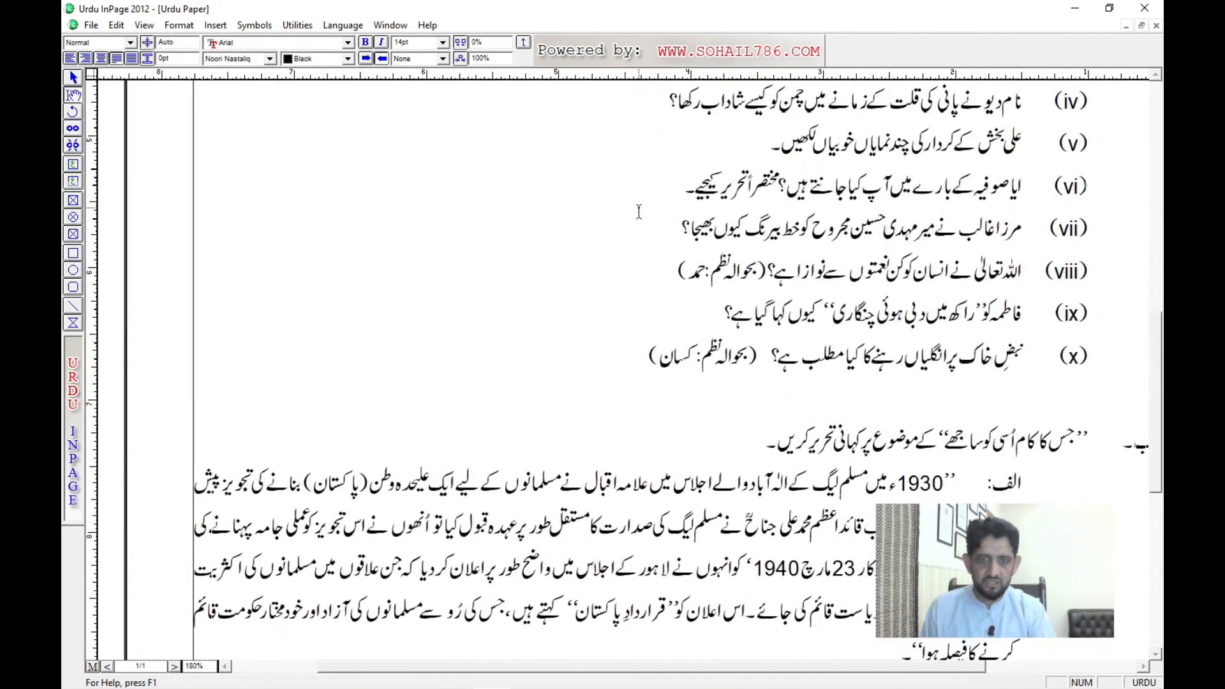
scroll(681, 264, up, 2)
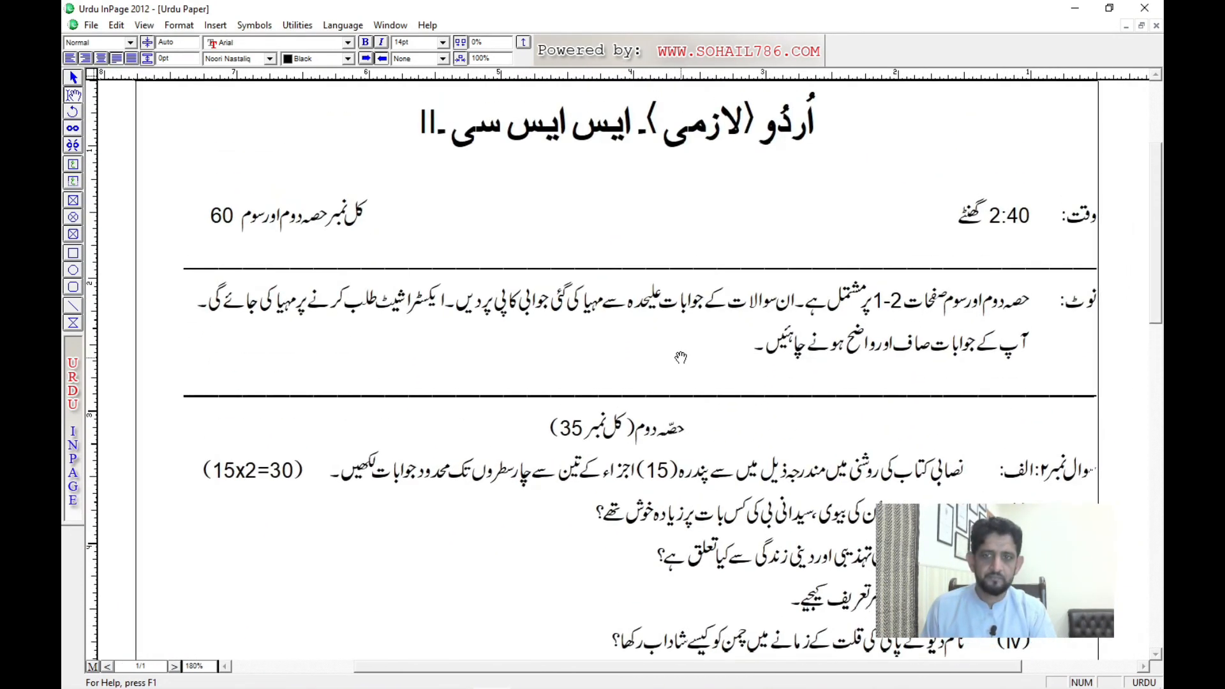
scroll(681, 358, up, 1)
scroll(694, 357, down, 1)
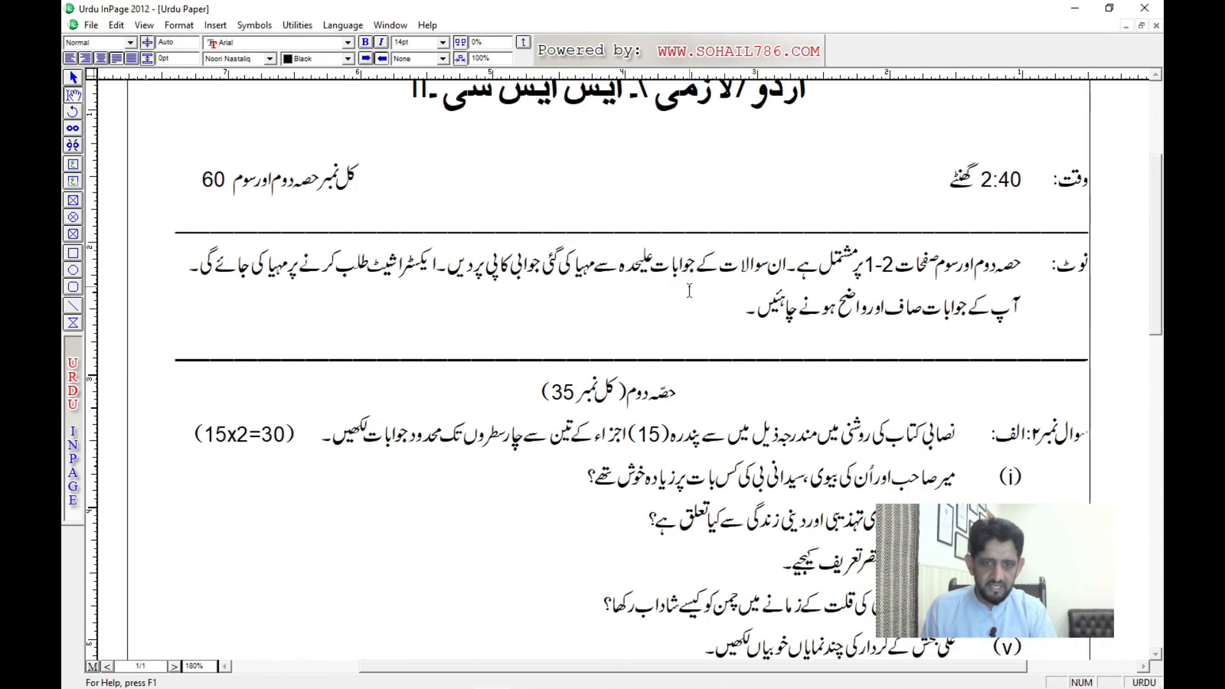
triple_click(601, 400)
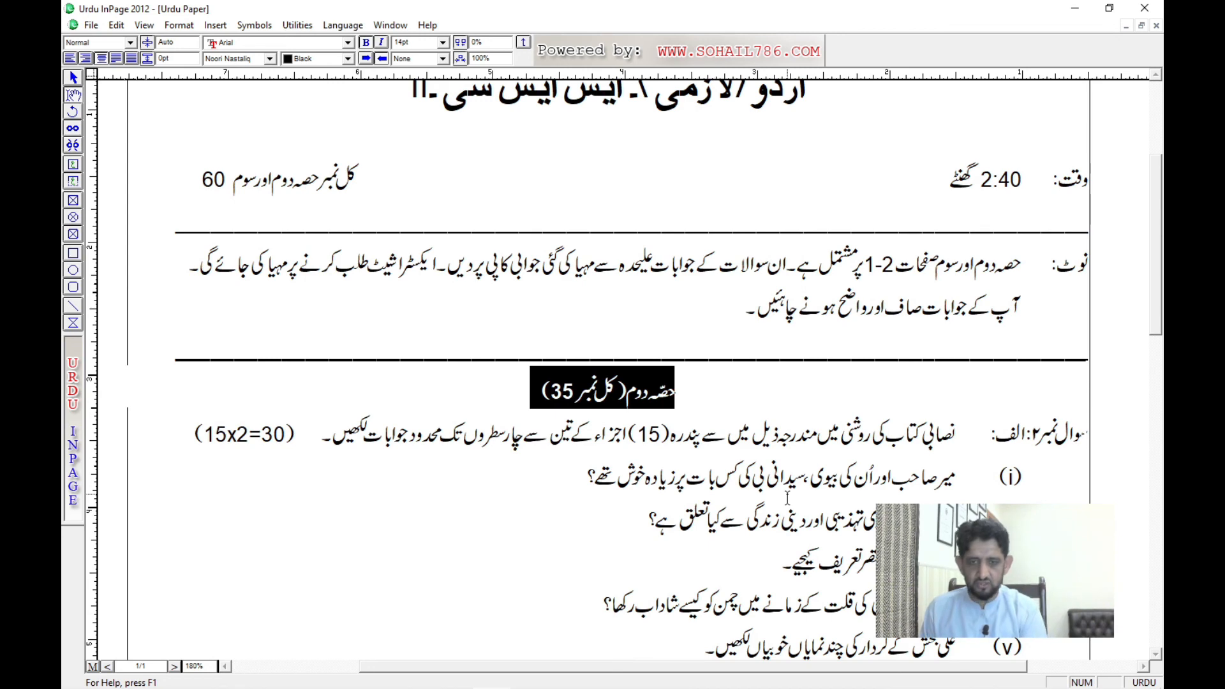
key(ctrl+shift+period)
key(ctrl+shift+period)
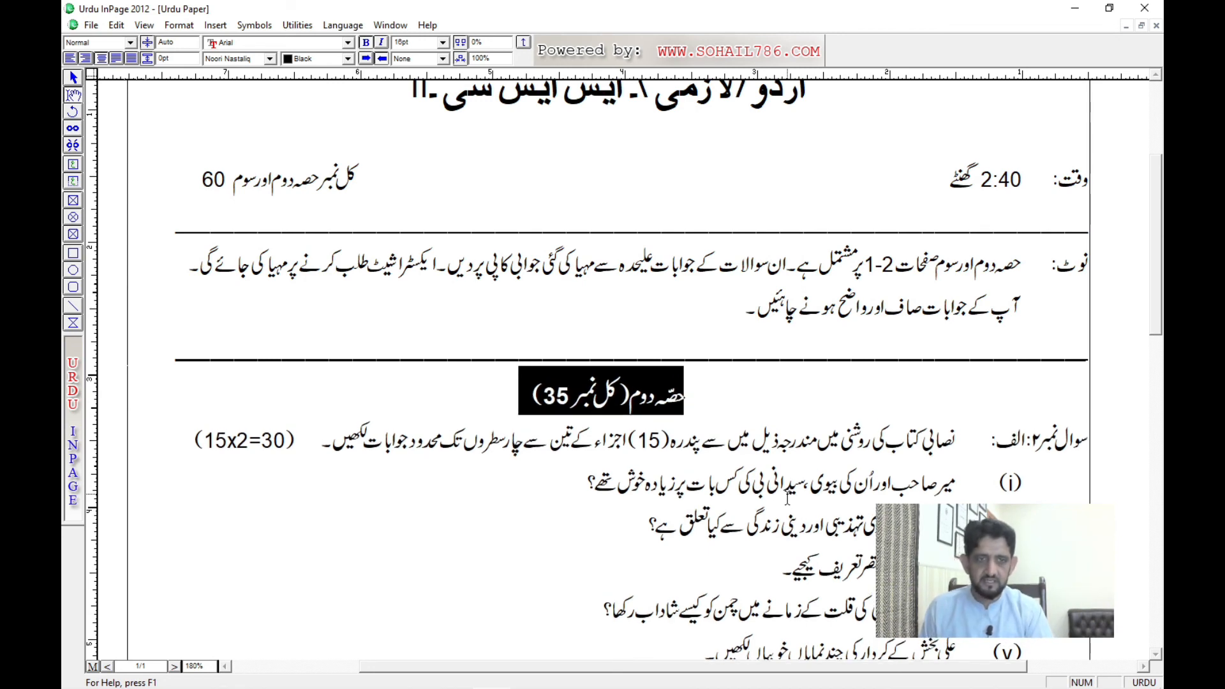
Bold the نوٹ: label, the سوال نمبر۲: الف: label and that question's instruction text including its marks (15x2=30)
drag(940, 388, 931, 351)
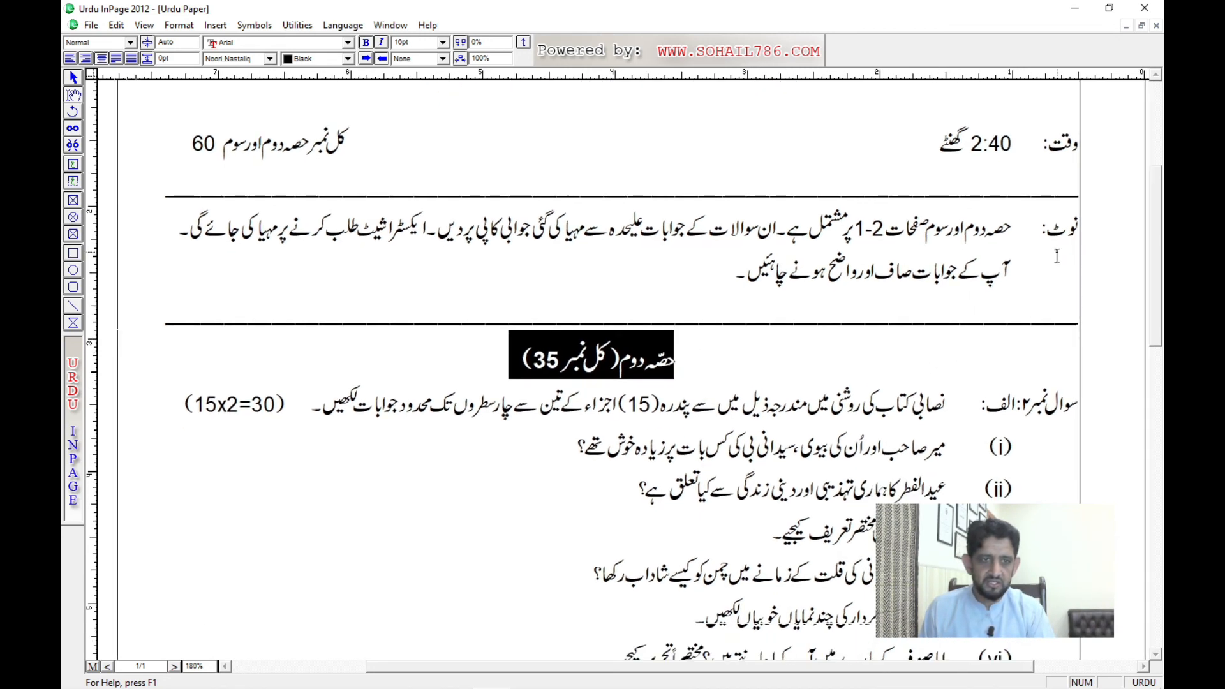
drag(1043, 230, 1075, 231)
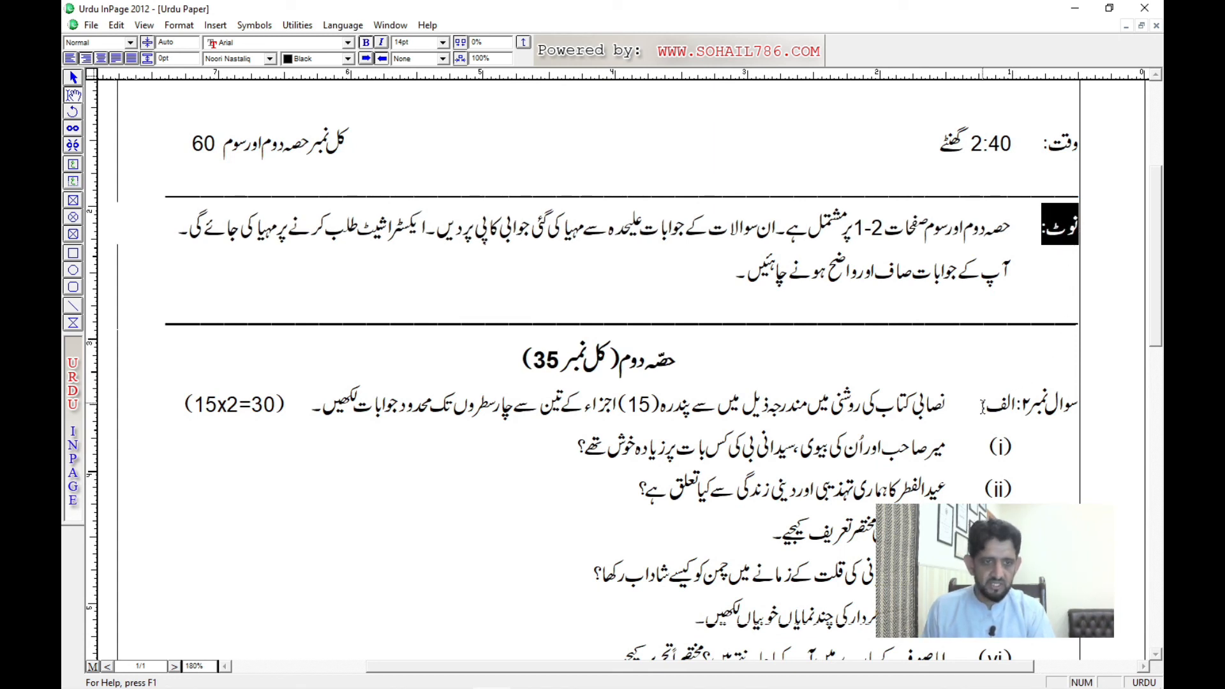
drag(980, 407, 1077, 410)
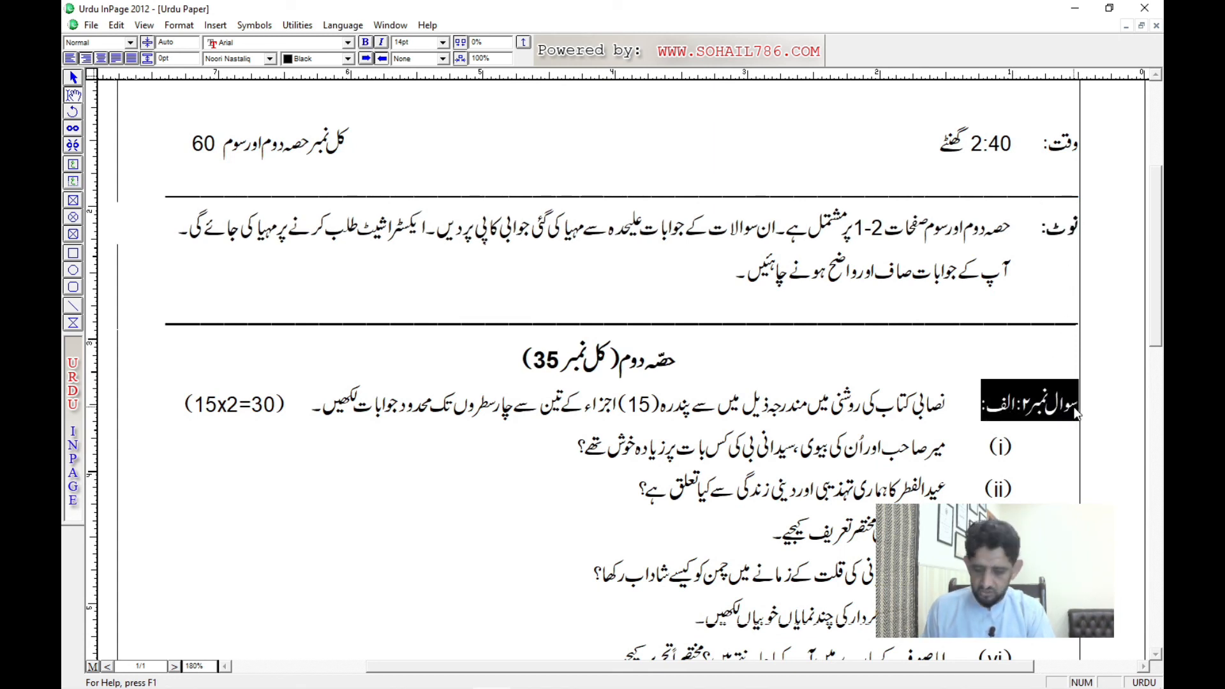
click(718, 405)
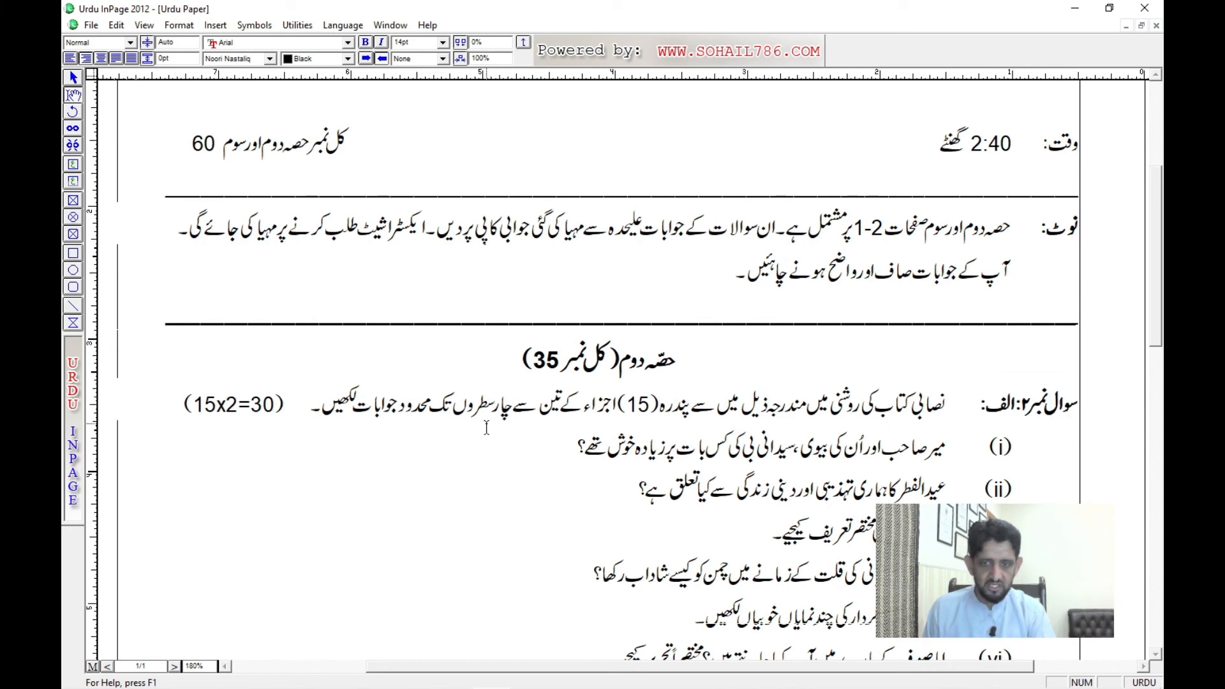
drag(185, 405, 944, 416)
click(858, 455)
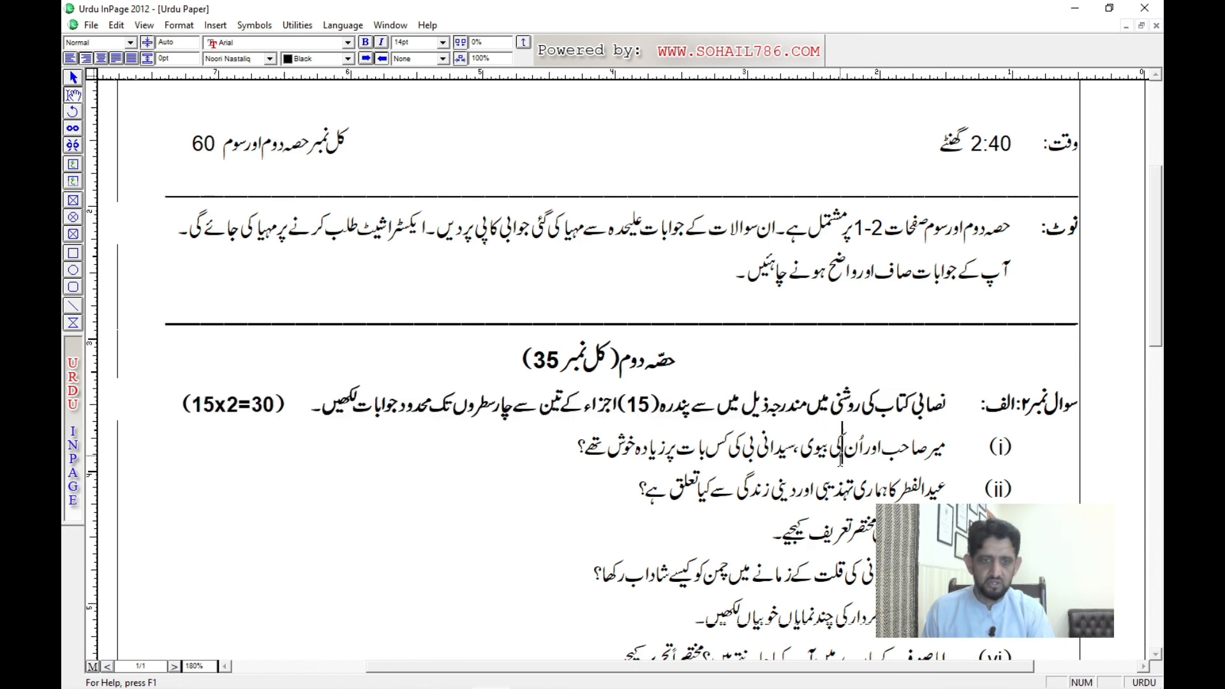
Bold the ب story-topic line and the الف: and ب: labels of the two passages below it
scroll(738, 336, down, 5)
scroll(738, 336, down, 5)
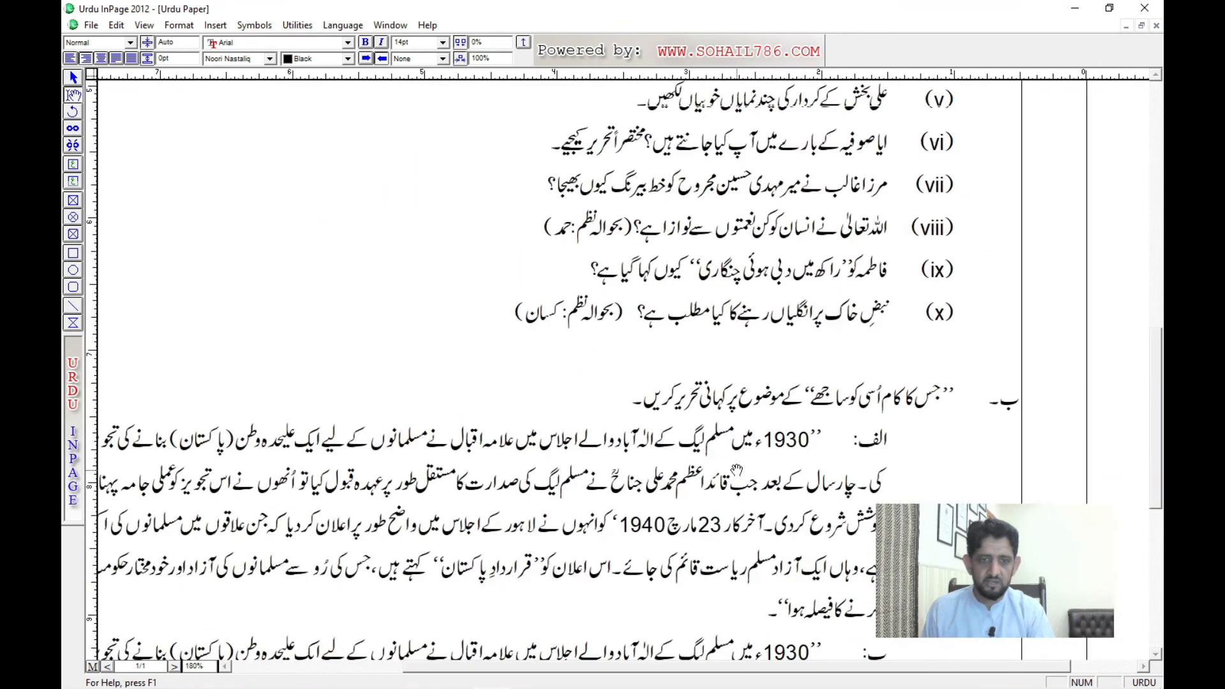
drag(601, 271, 1049, 272)
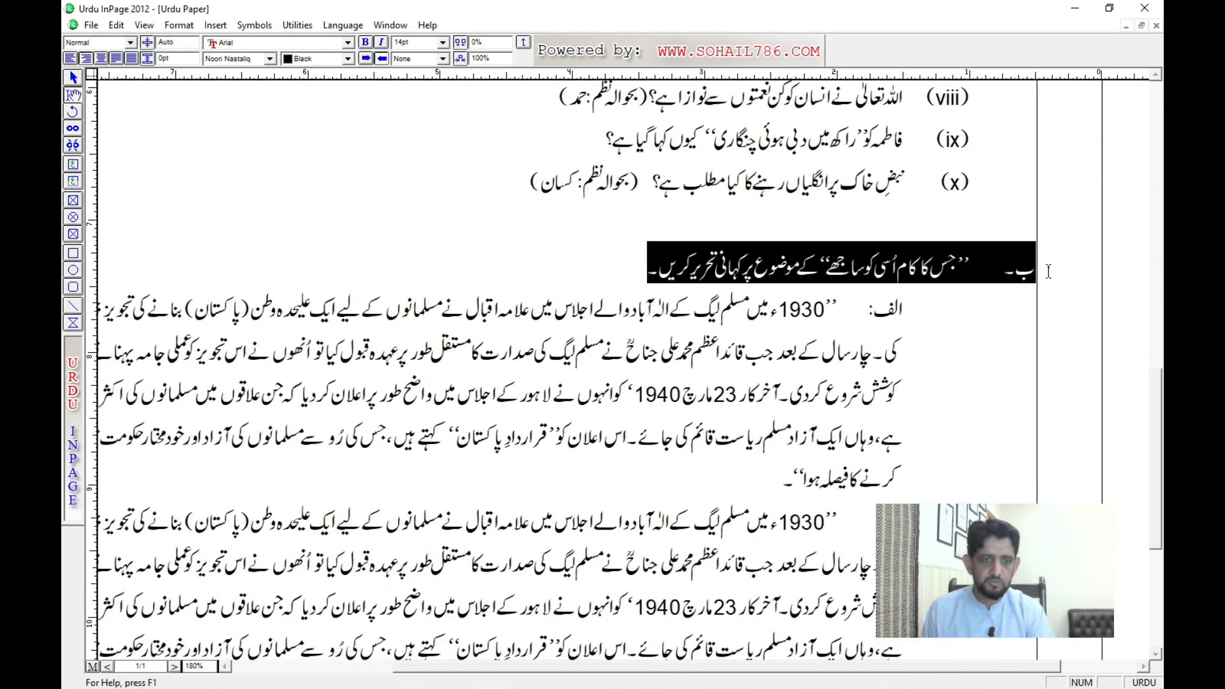
click(901, 319)
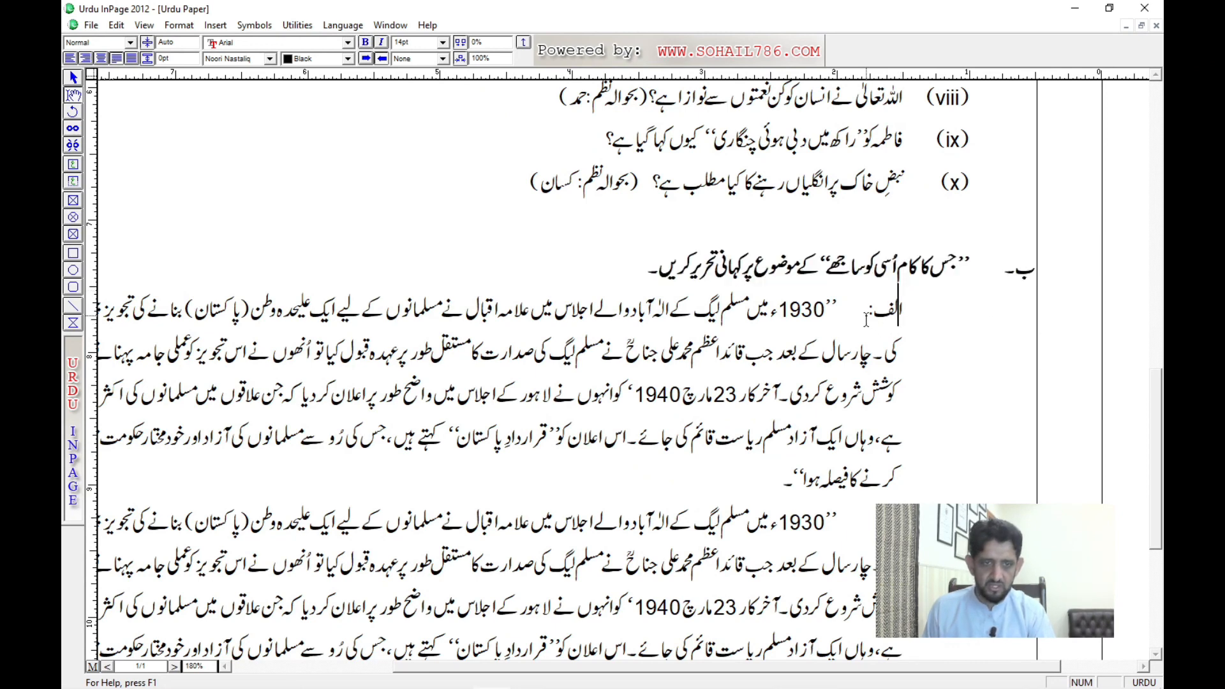
drag(865, 318, 905, 313)
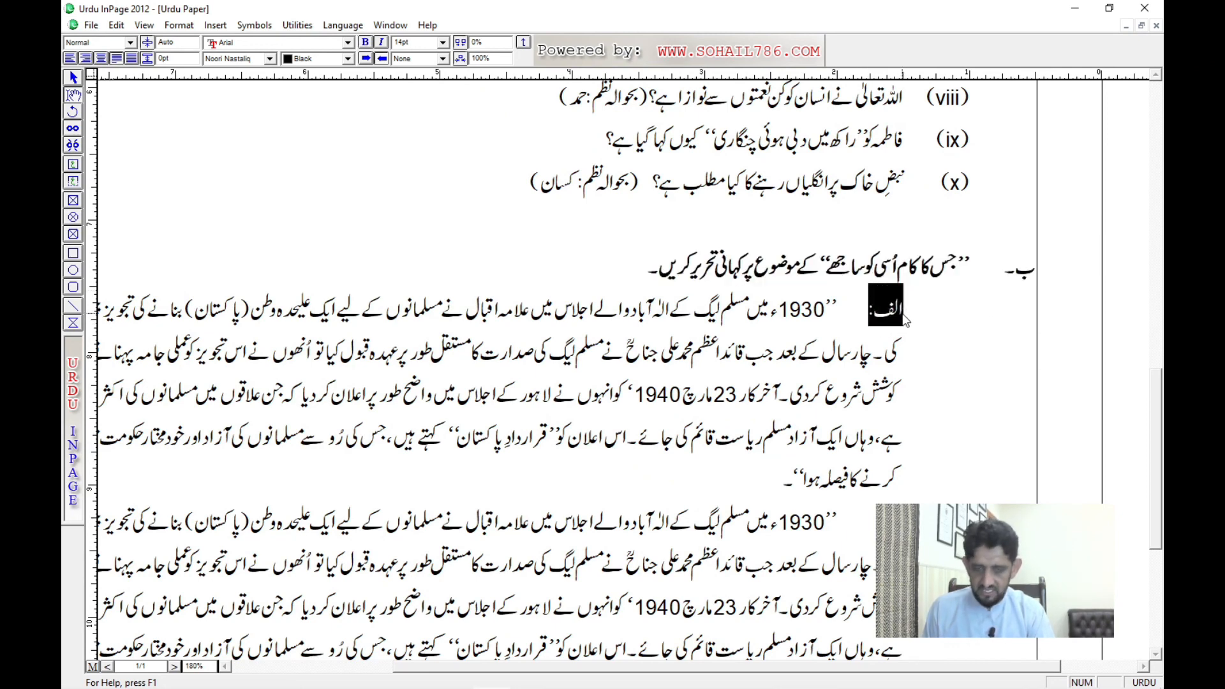
scroll(887, 307, down, 5)
drag(883, 300, 916, 317)
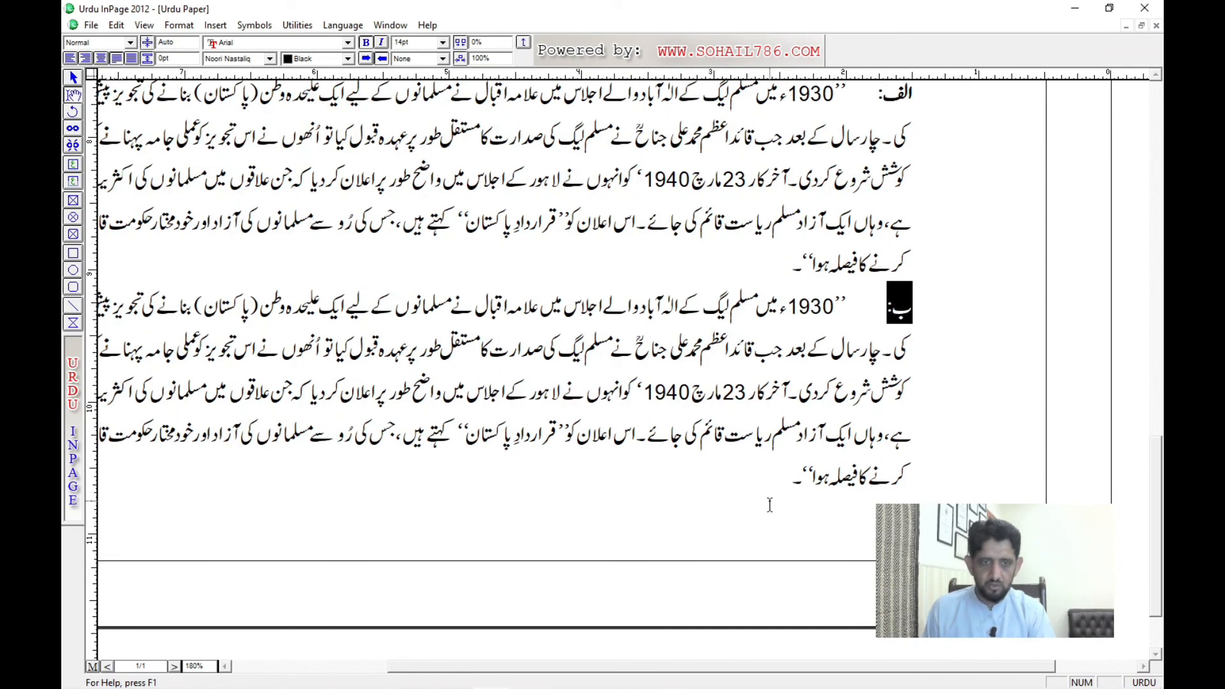
Add a centred row of eight ☆ symbols on a new line below the ب passage
click(769, 504)
key(Return)
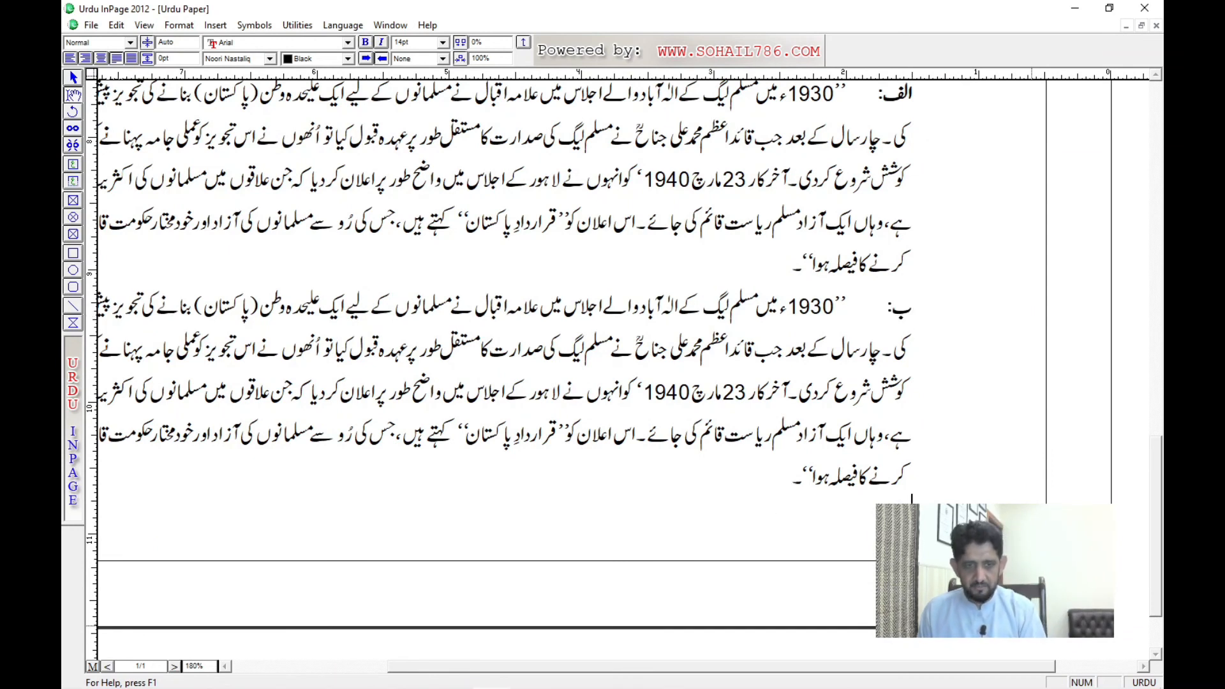
key(ctrl+shift+c)
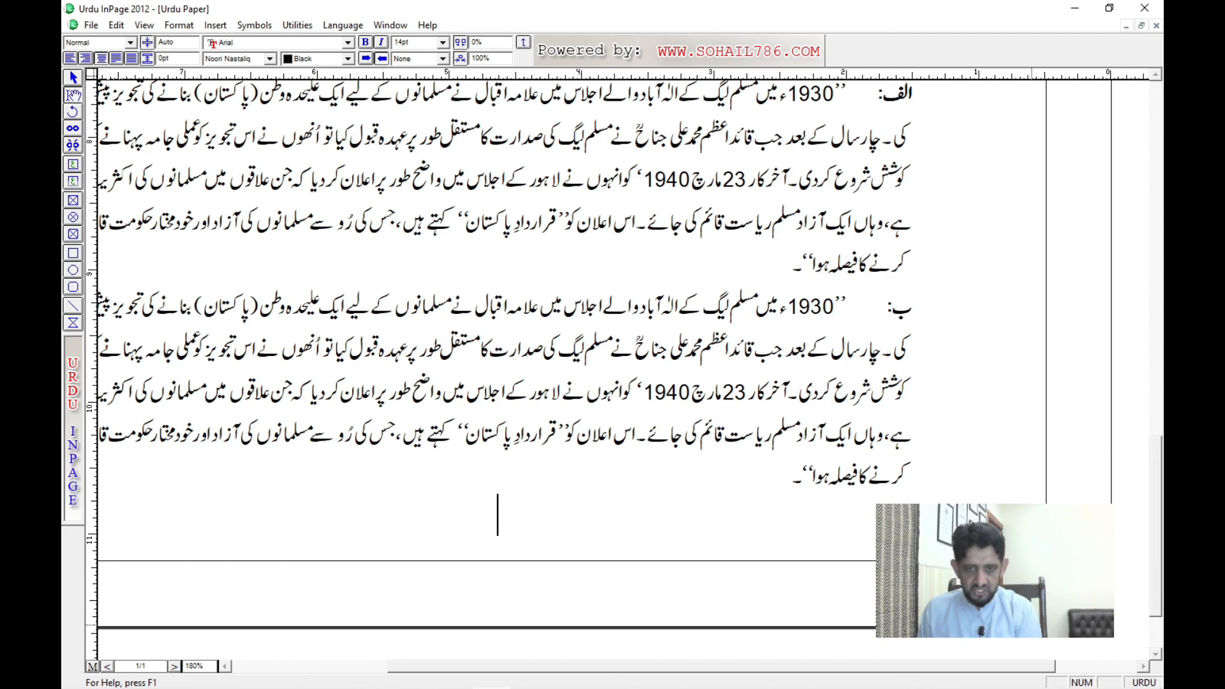
text(☆☆☆☆☆☆☆☆)
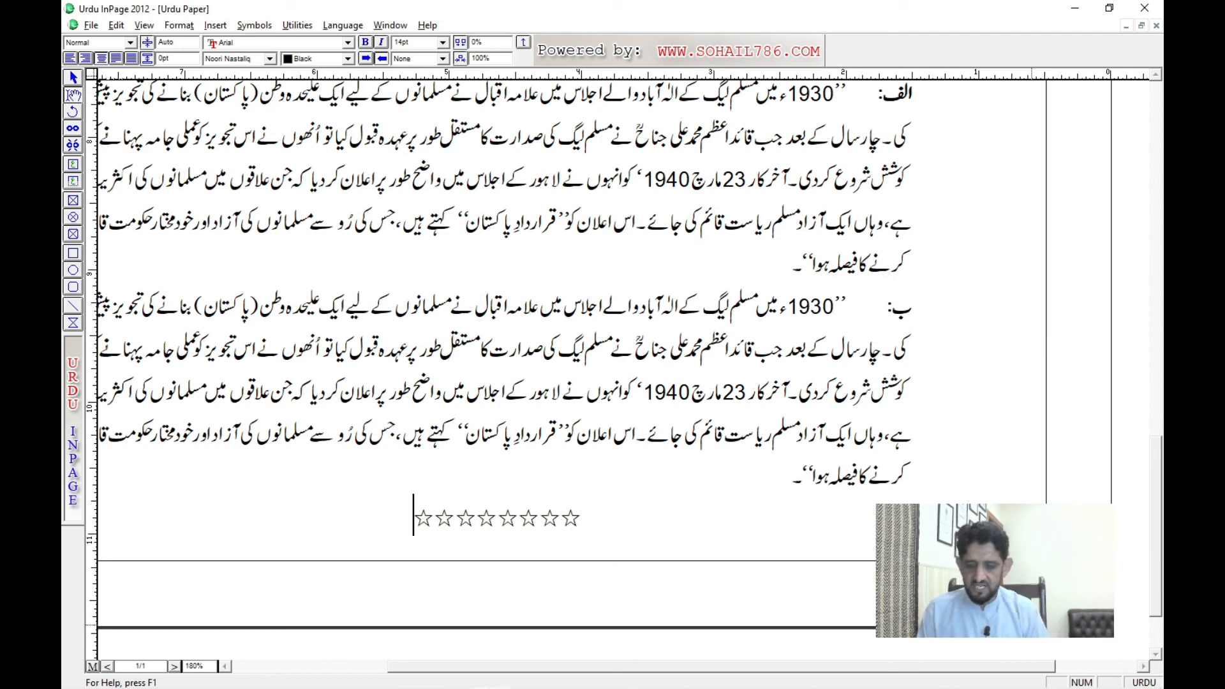
Review the formatted exam paper from heading to closing star row at 100% zoom
key(ctrl+0)
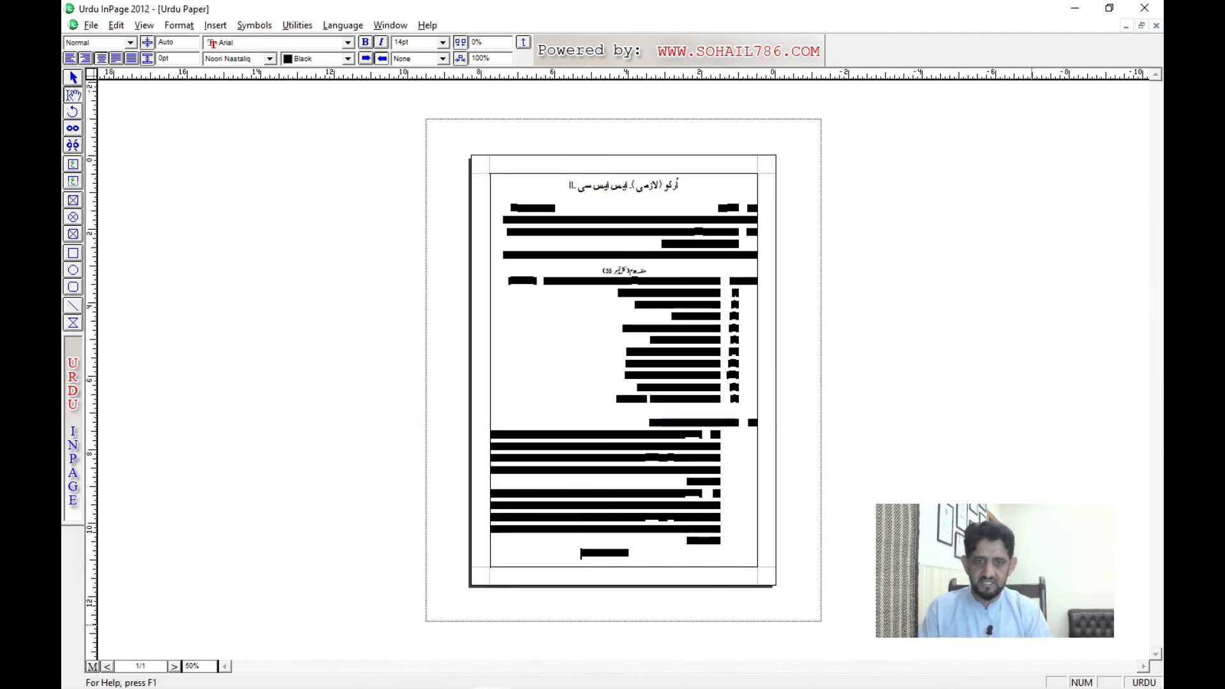
key(ctrl+1)
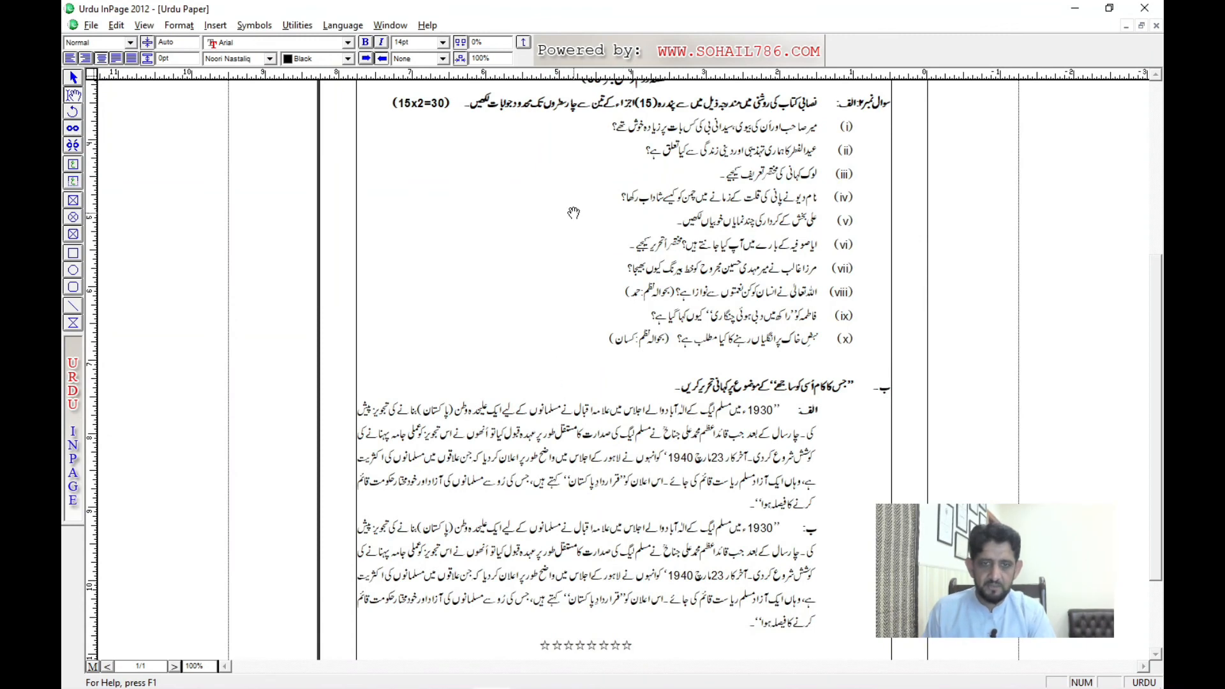
scroll(571, 208, up, 4)
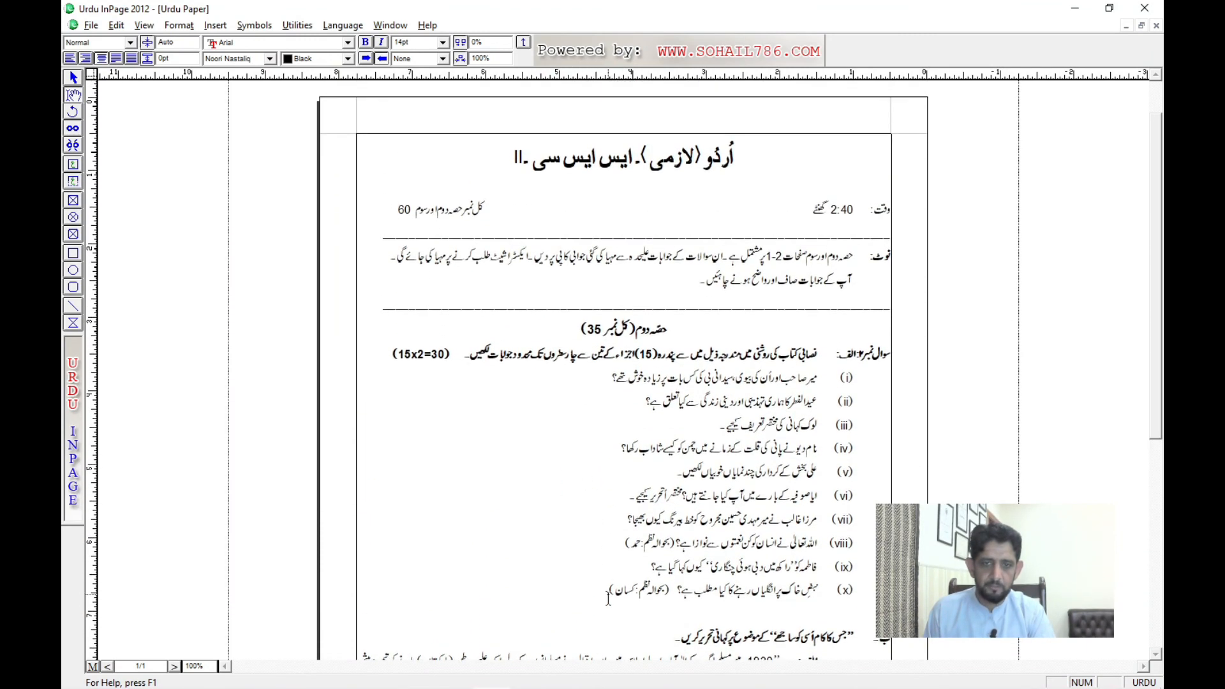
scroll(600, 522, down, 3)
scroll(603, 381, down, 2)
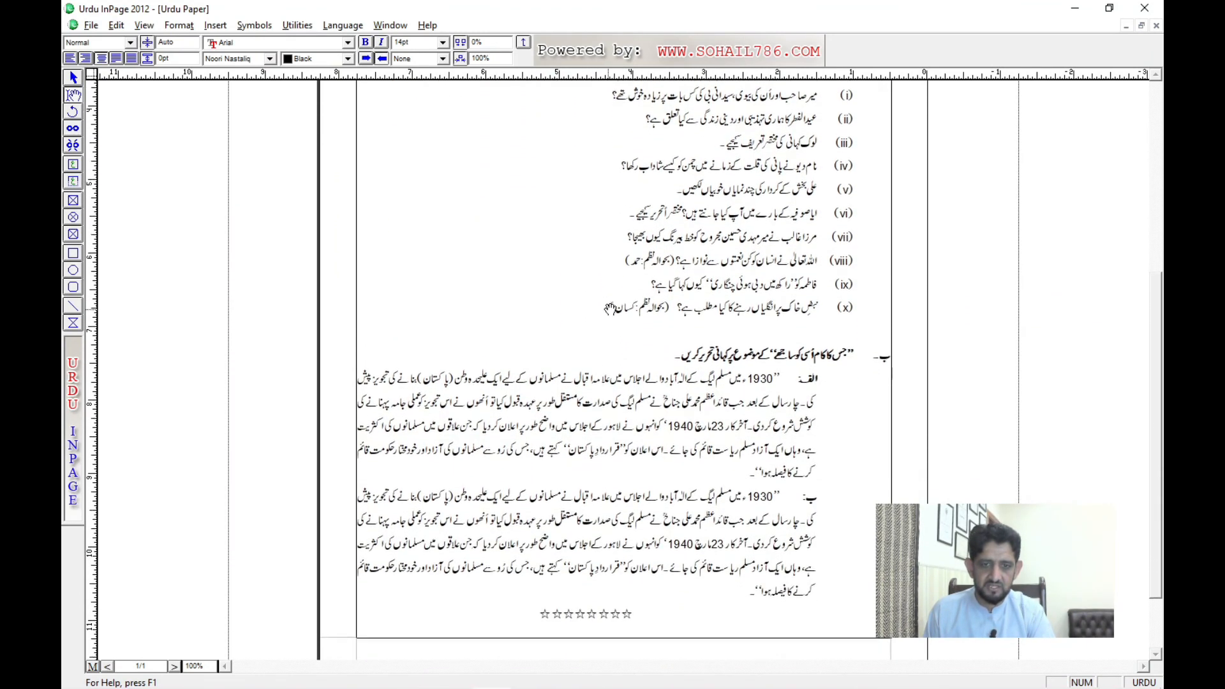
scroll(662, 201, up, 5)
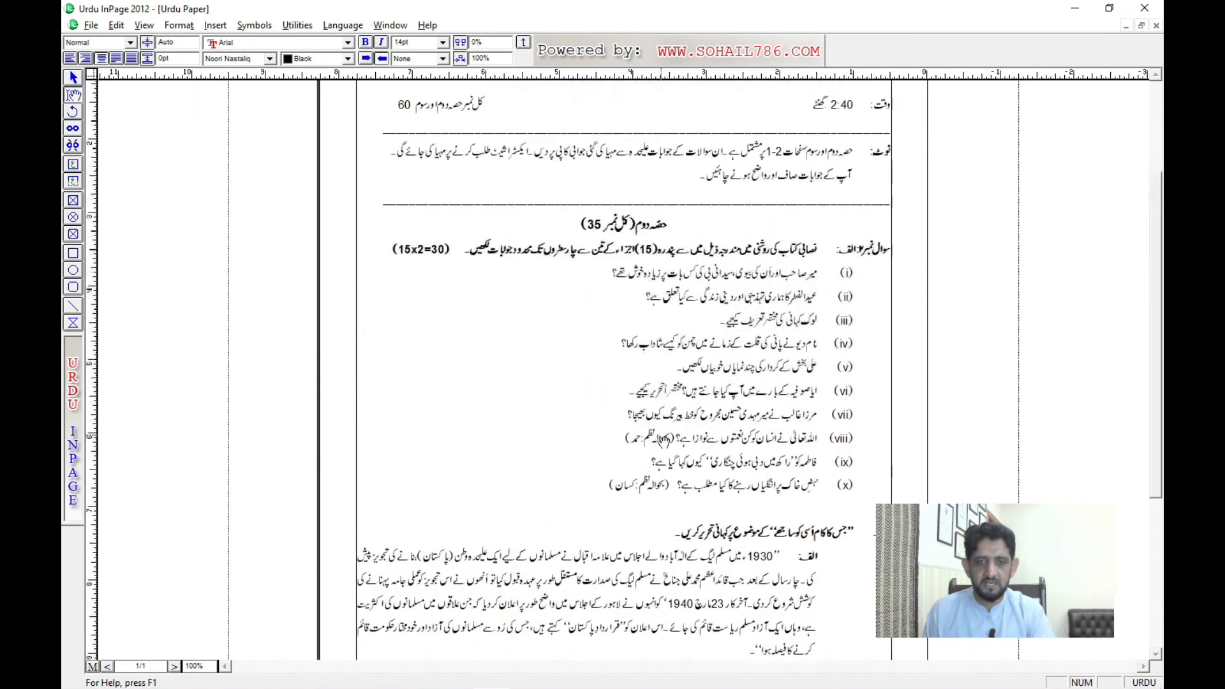